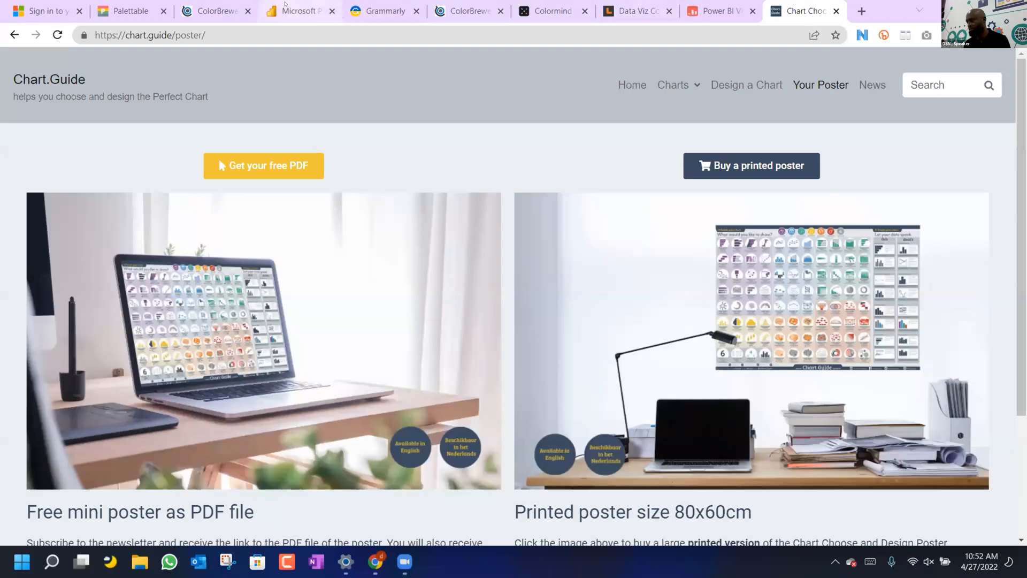
Switch from the Chart.Guide poster to the Power BI report tab.
click(283, 11)
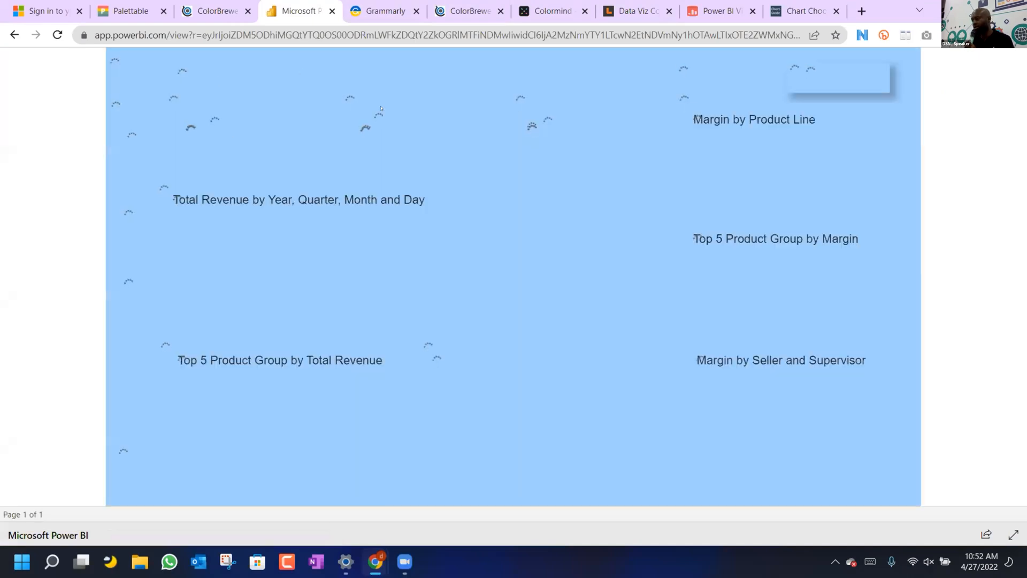
Let the Impact Sales Dashboard load fully, checking its URL and the All slicer options.
click(209, 35)
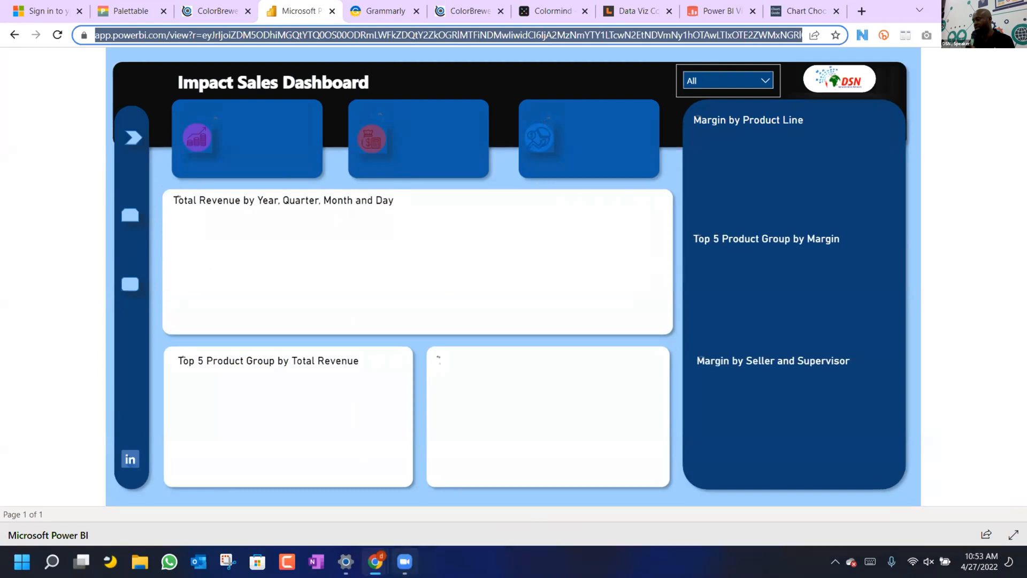
click(405, 562)
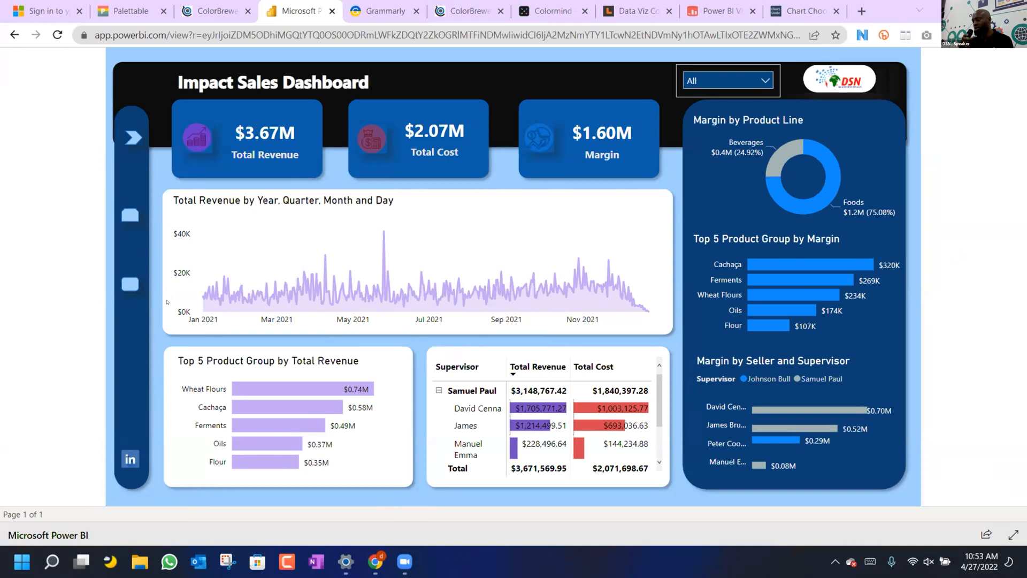
mouse_move(224, 294)
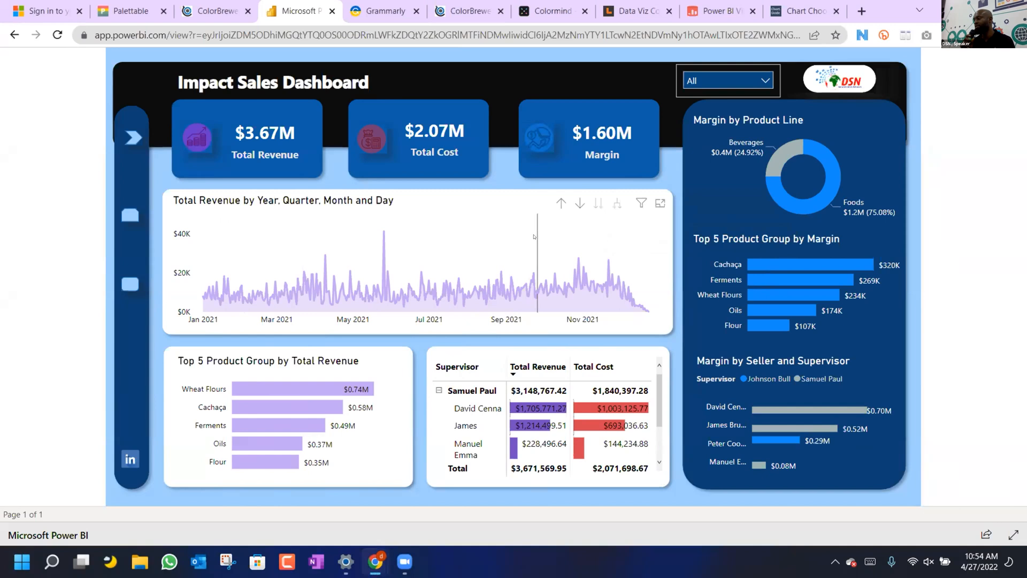
click(706, 81)
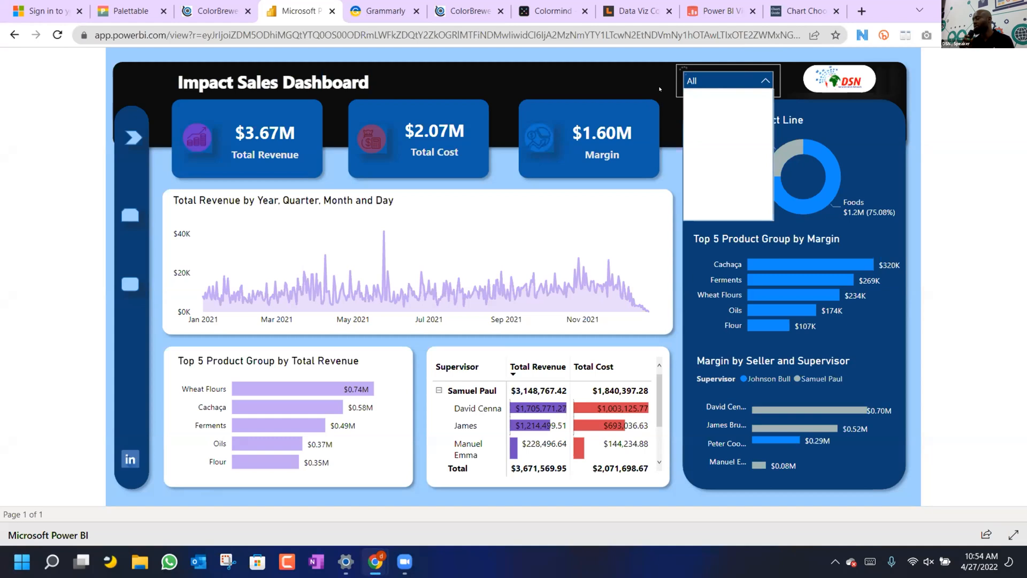
click(662, 89)
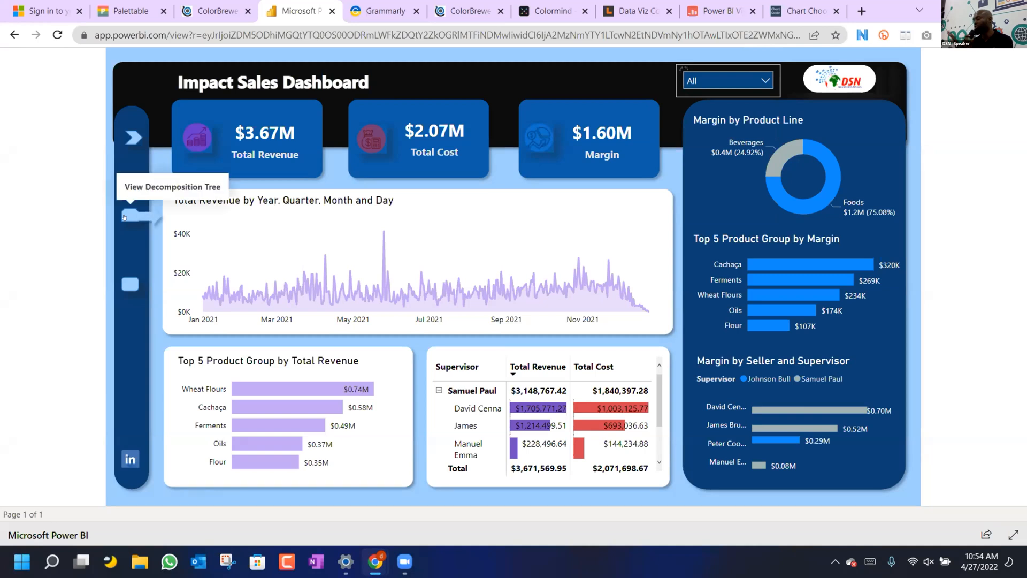
Show the Total Revenue decomposition tree split by product line, supplier, supervisor, seller and product group.
click(124, 216)
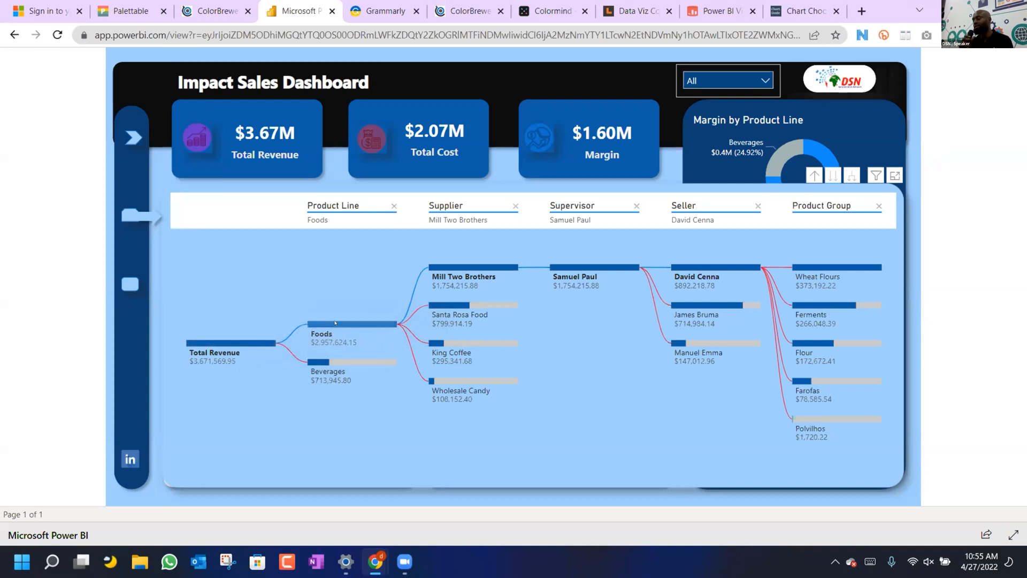
mouse_move(322, 373)
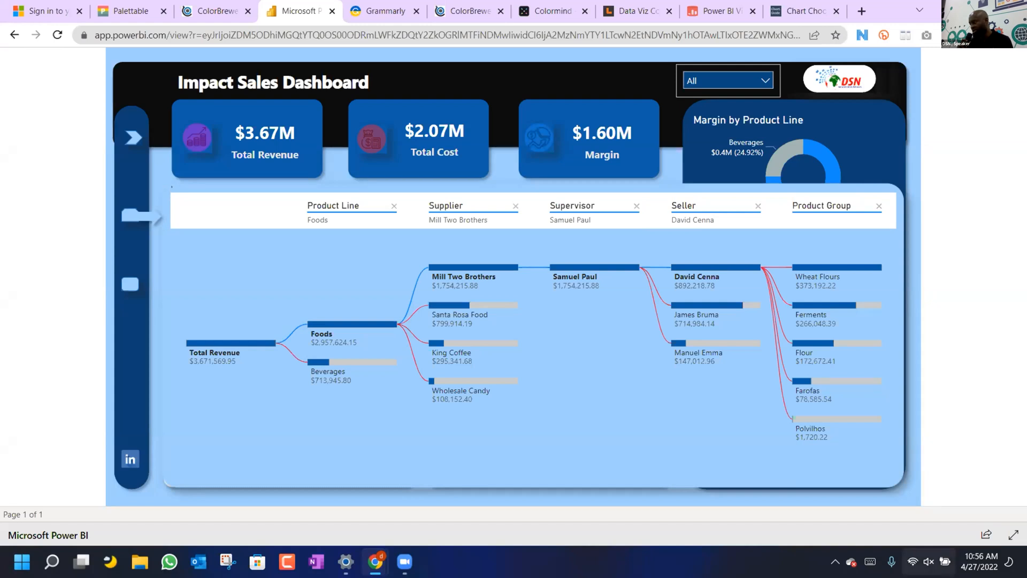
Connect to the secured Wi-Fi network from the Quick Settings network list.
click(915, 561)
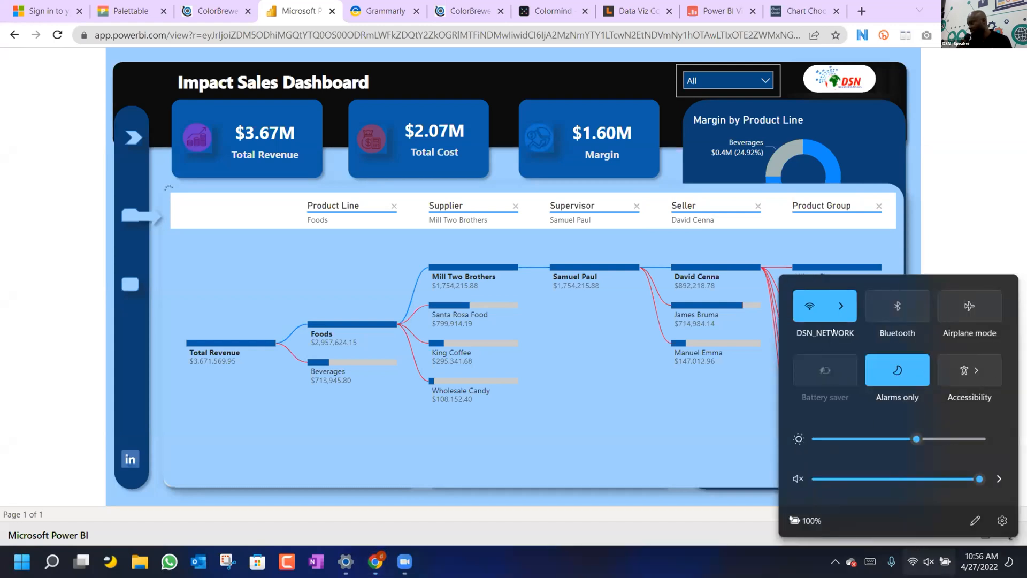
click(839, 309)
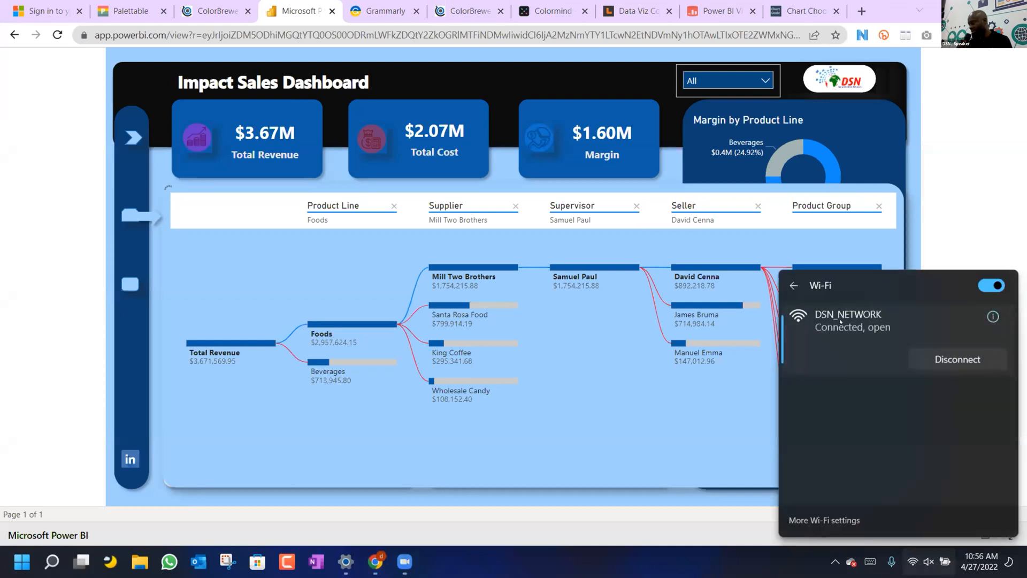
click(885, 404)
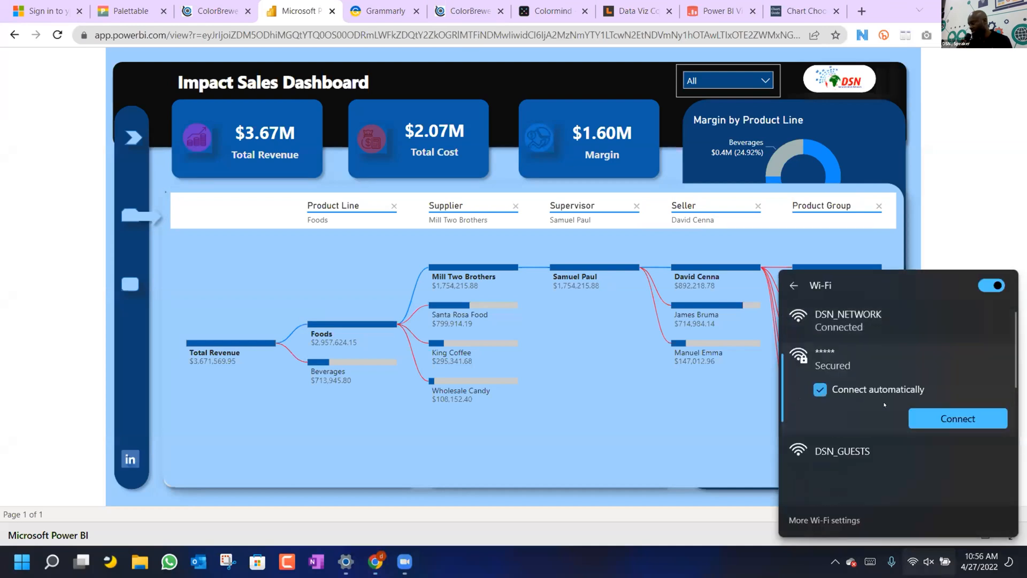
click(919, 413)
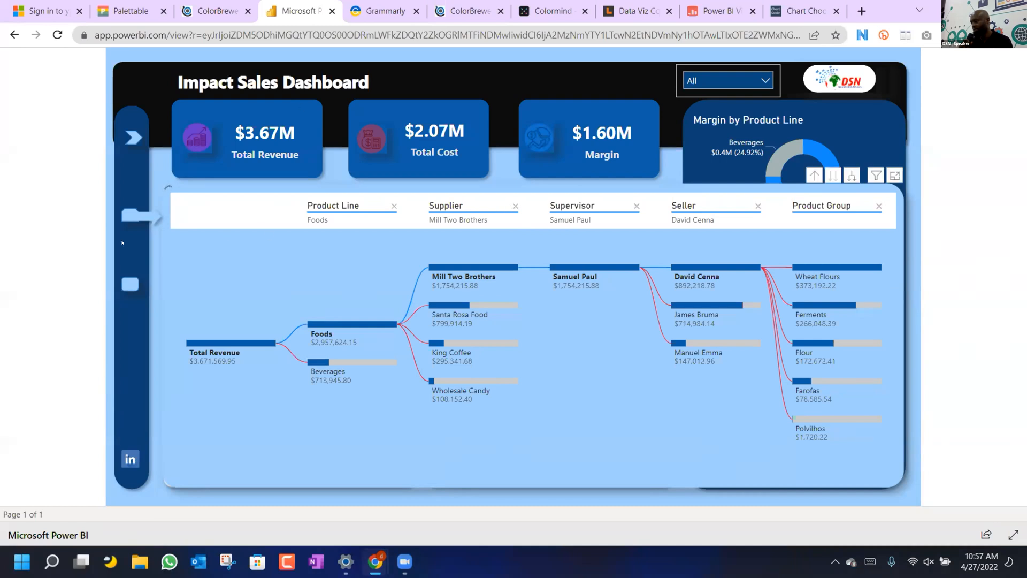
Toggle between Key Influencers and Decomposition Tree views, then reset to the full dashboard.
click(126, 285)
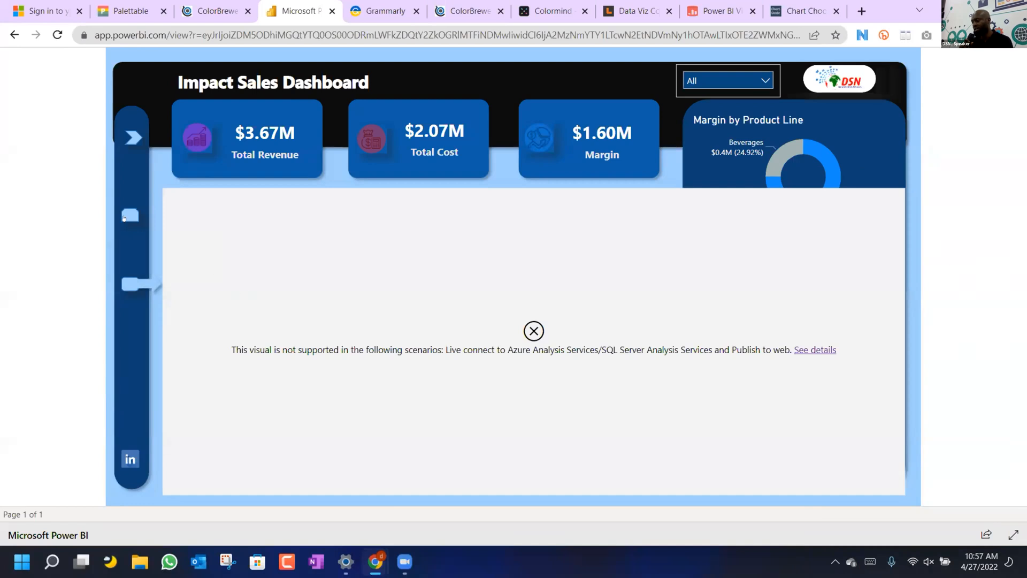
click(125, 216)
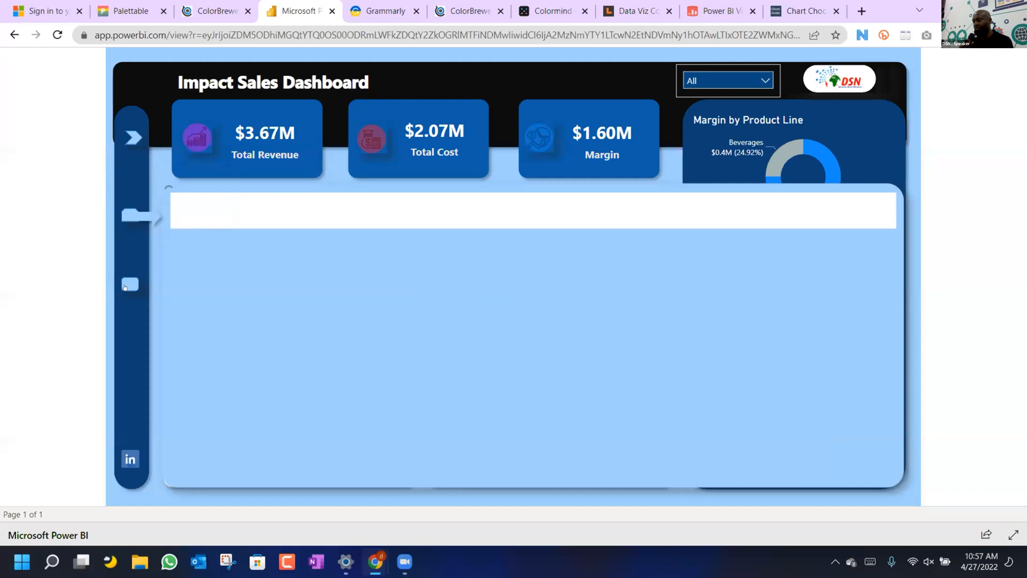
click(124, 286)
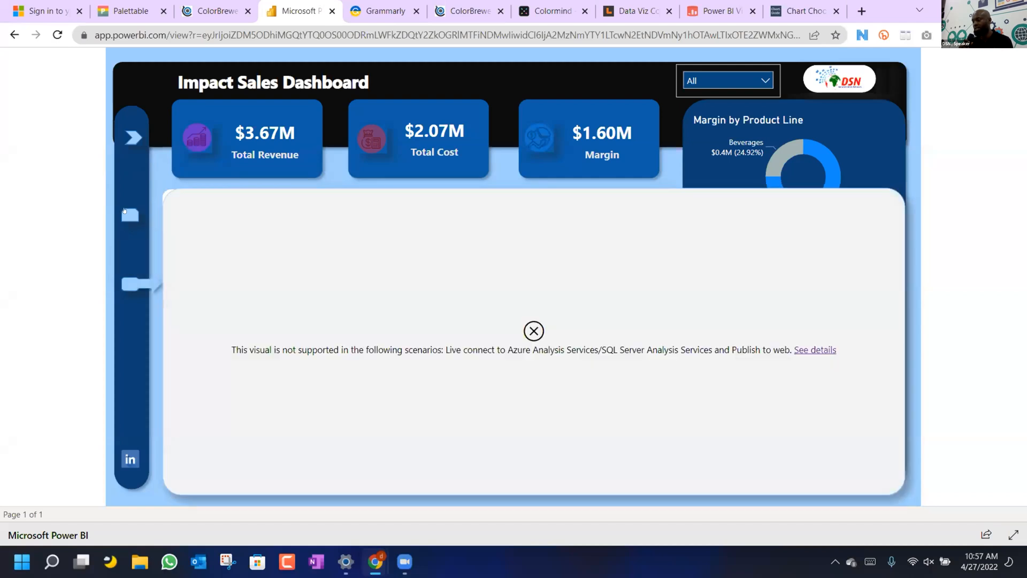
click(128, 203)
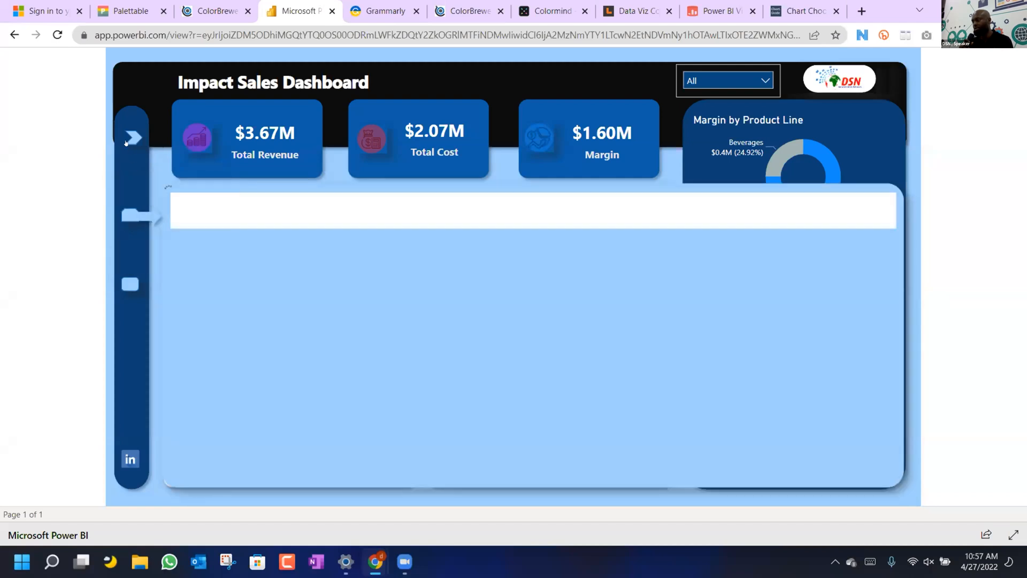
click(126, 140)
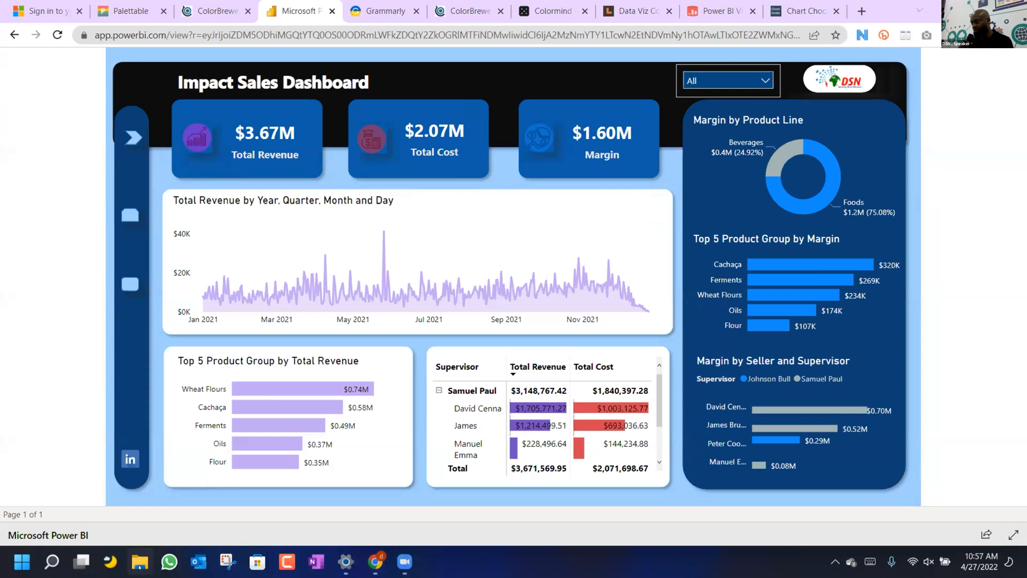
click(138, 563)
Open a new Chrome tab and pick Training.xlsx from File Explorer's recent files.
click(250, 243)
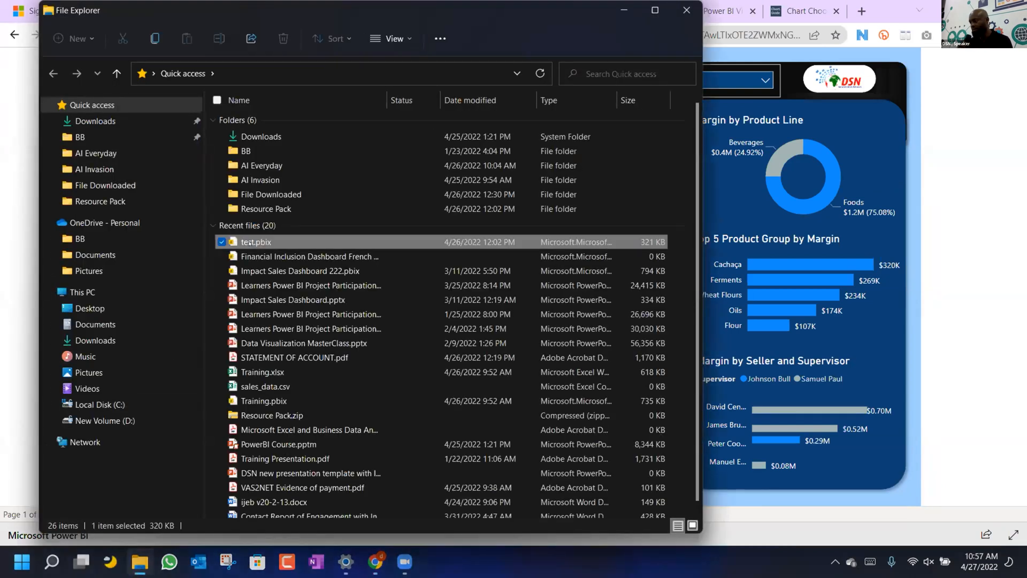
click(623, 10)
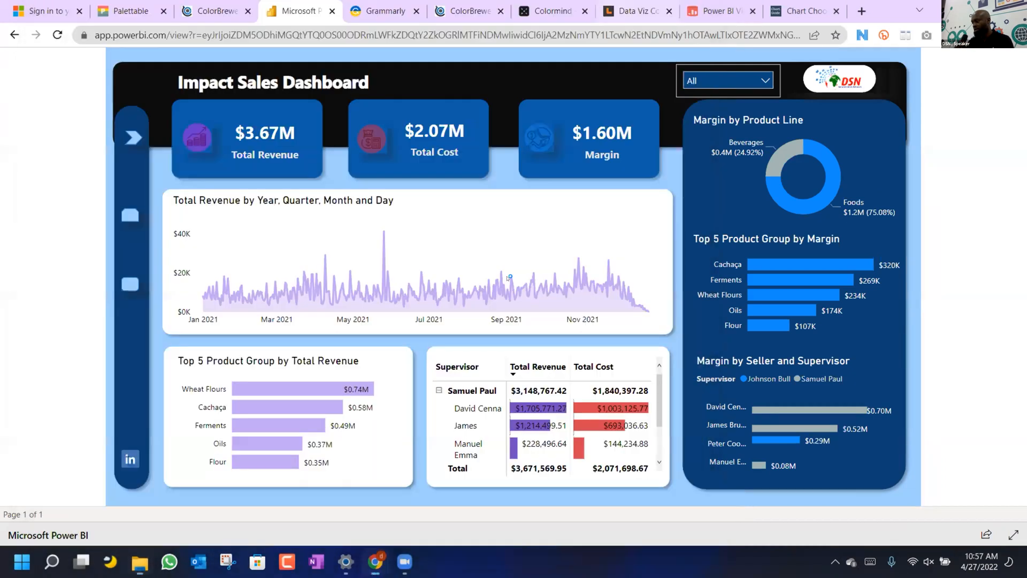
click(861, 11)
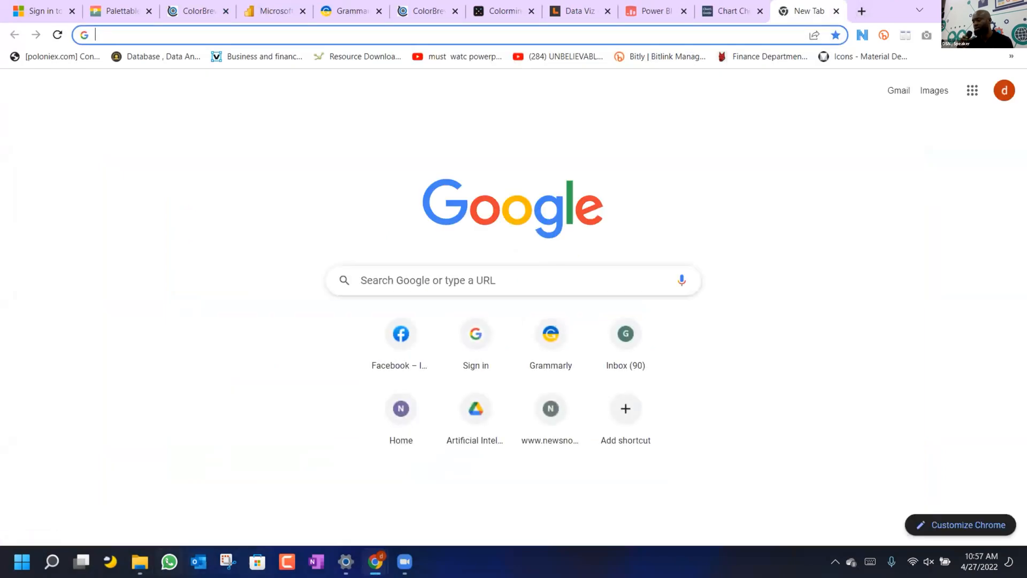
click(139, 562)
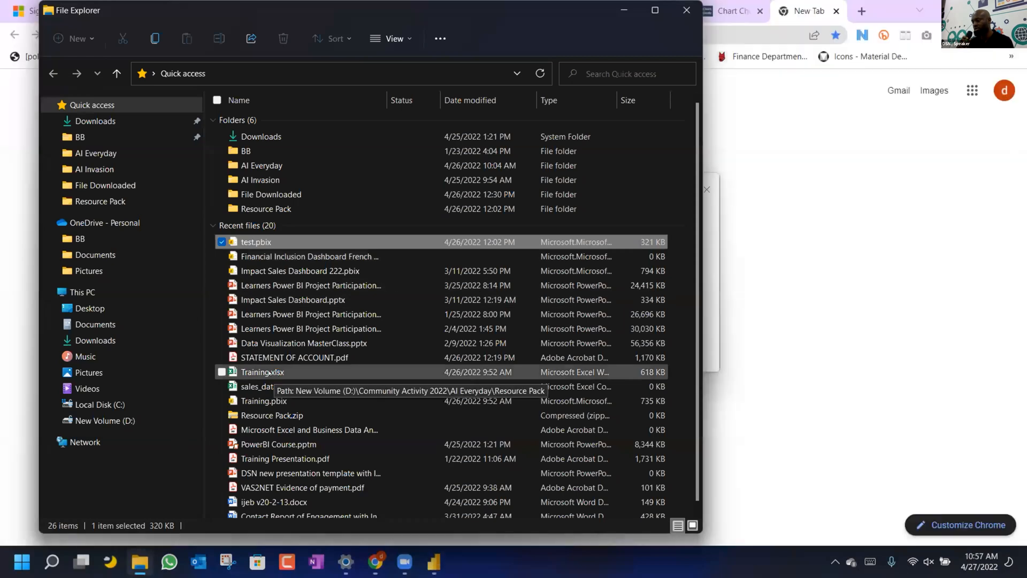
click(254, 372)
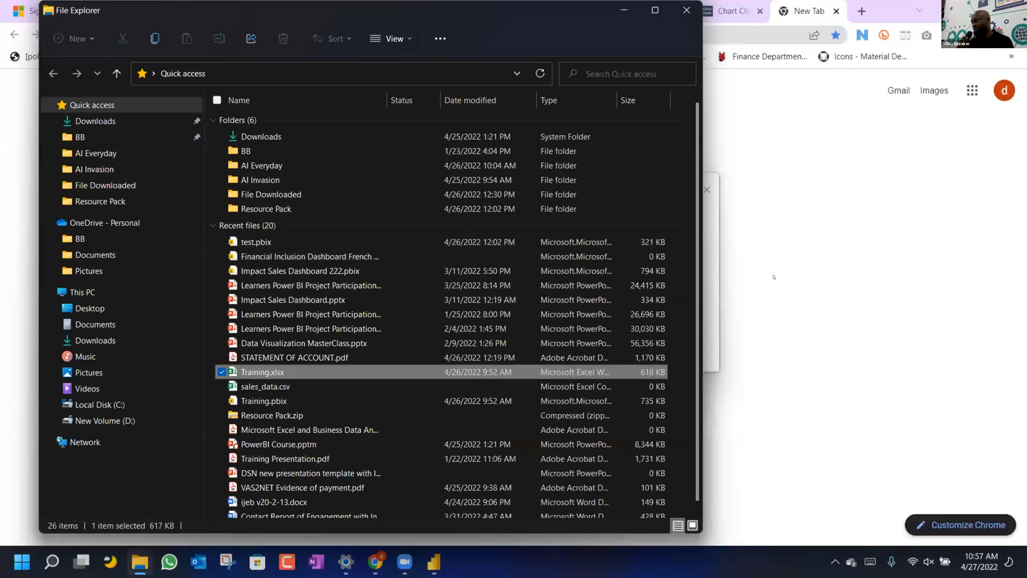
click(773, 276)
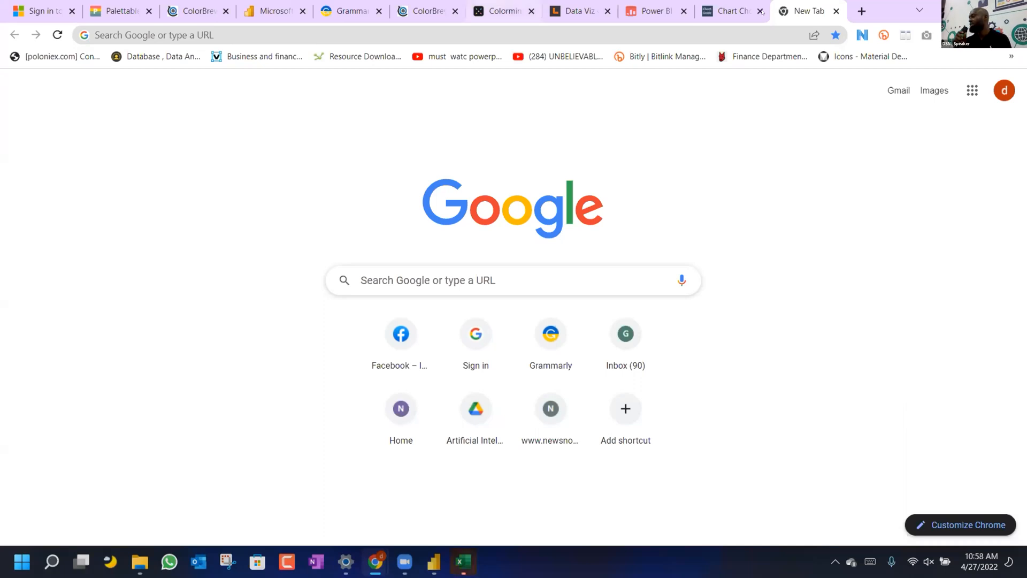
Search Google for 'world population 2022' from a new tab's address bar.
click(860, 11)
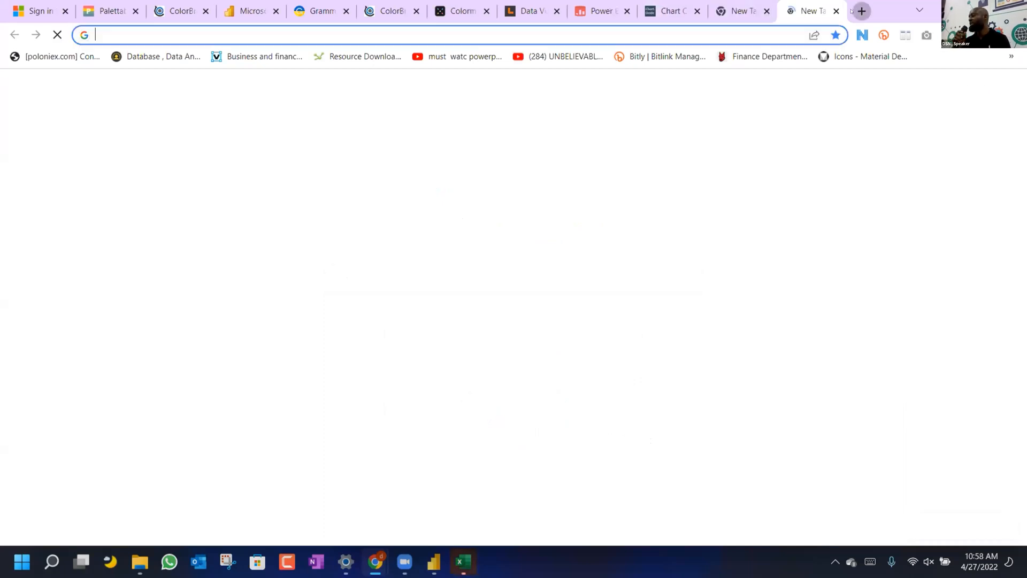
click(714, 32)
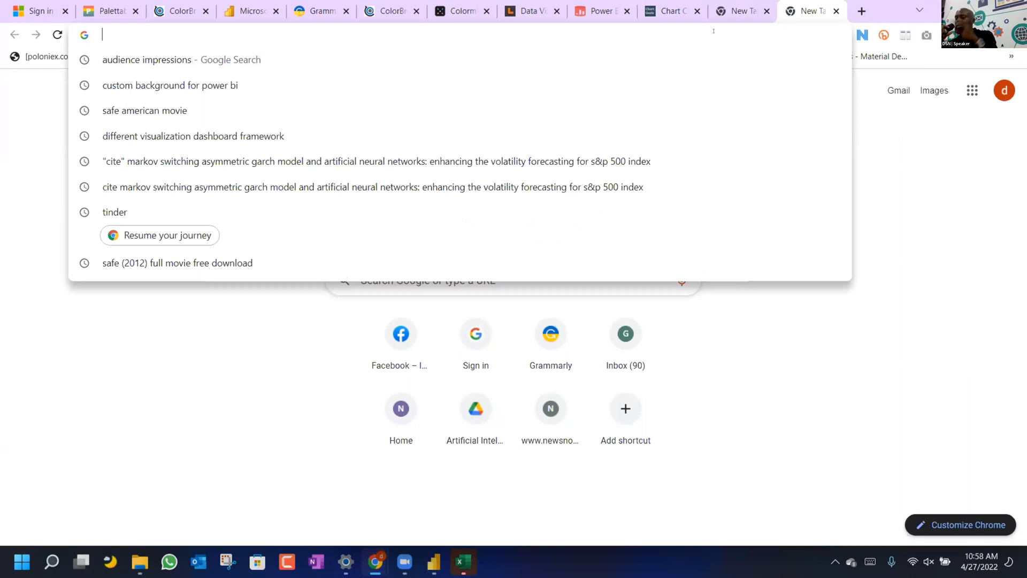
click(254, 321)
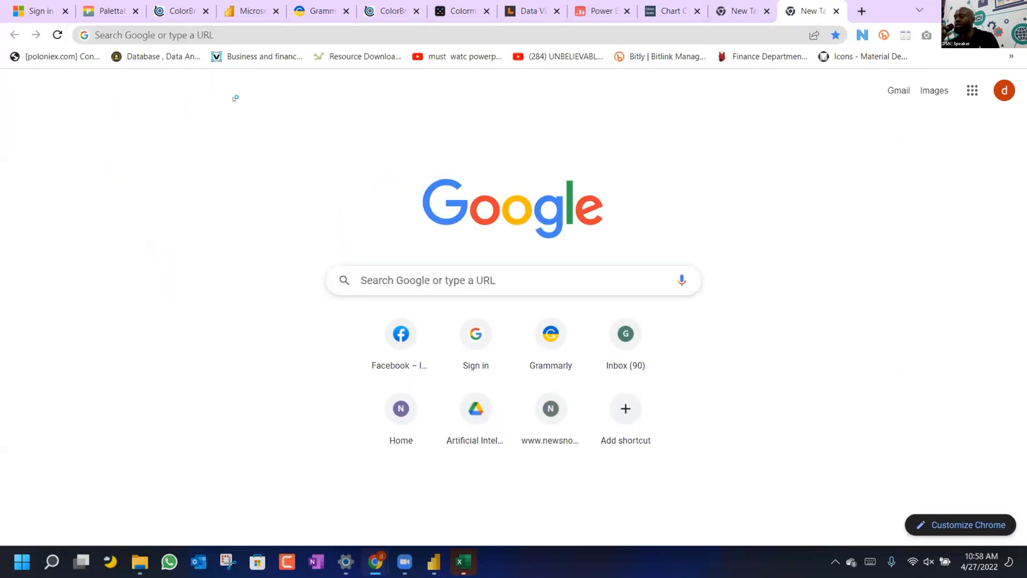
click(220, 34)
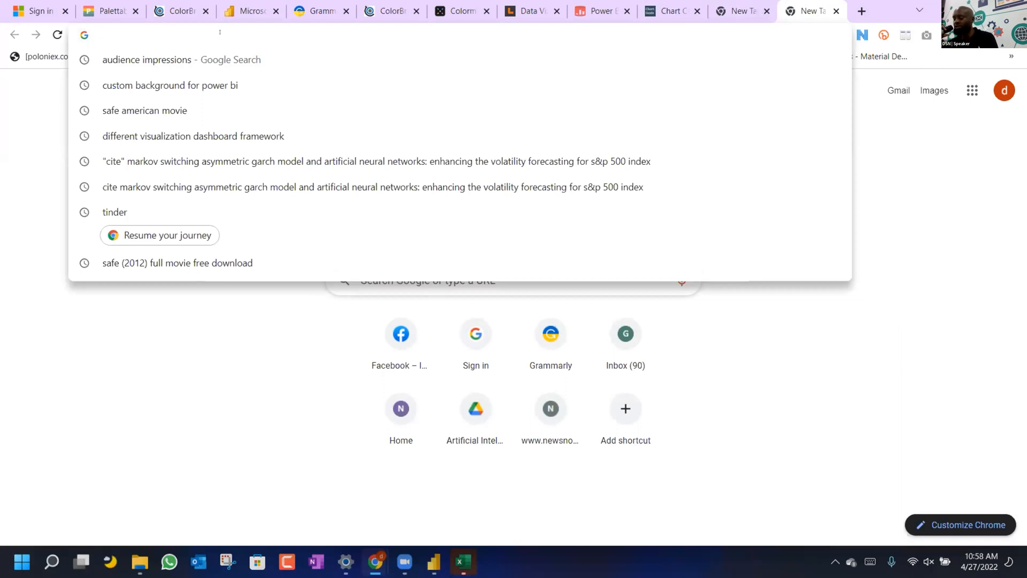
text(zin)
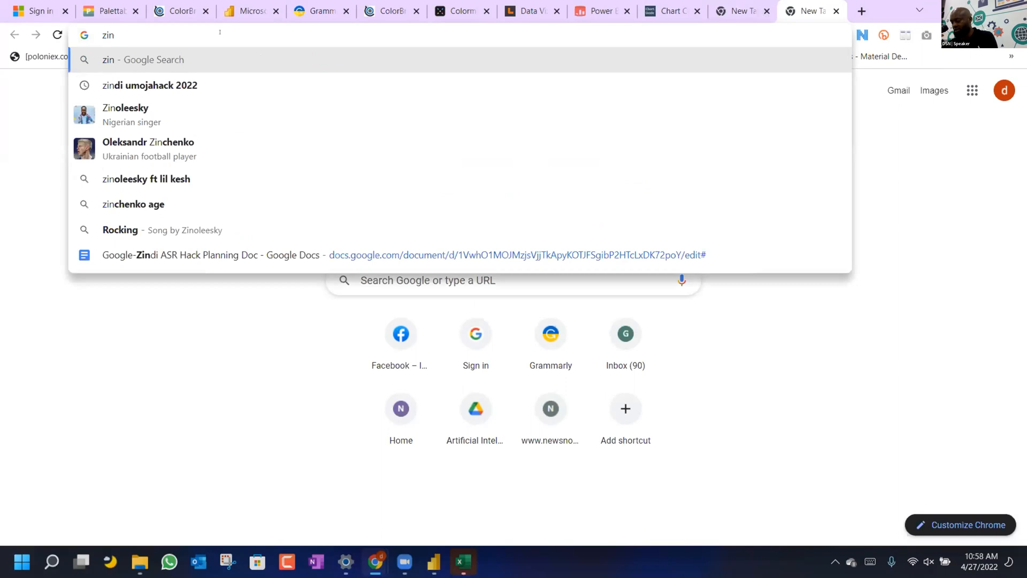
key(BackSpace)
key(BackSpace)
key(BackSpace)
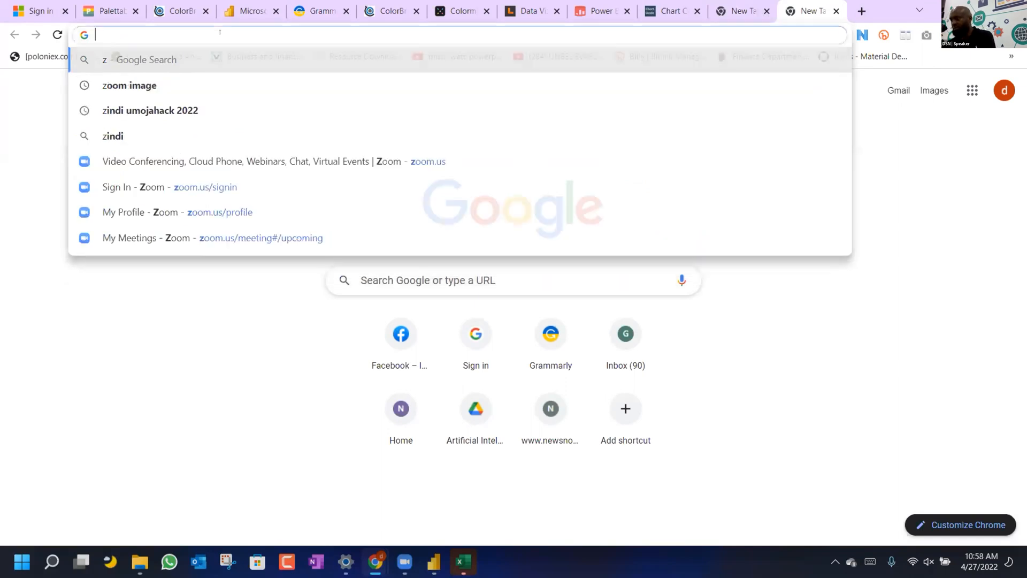
text(w)
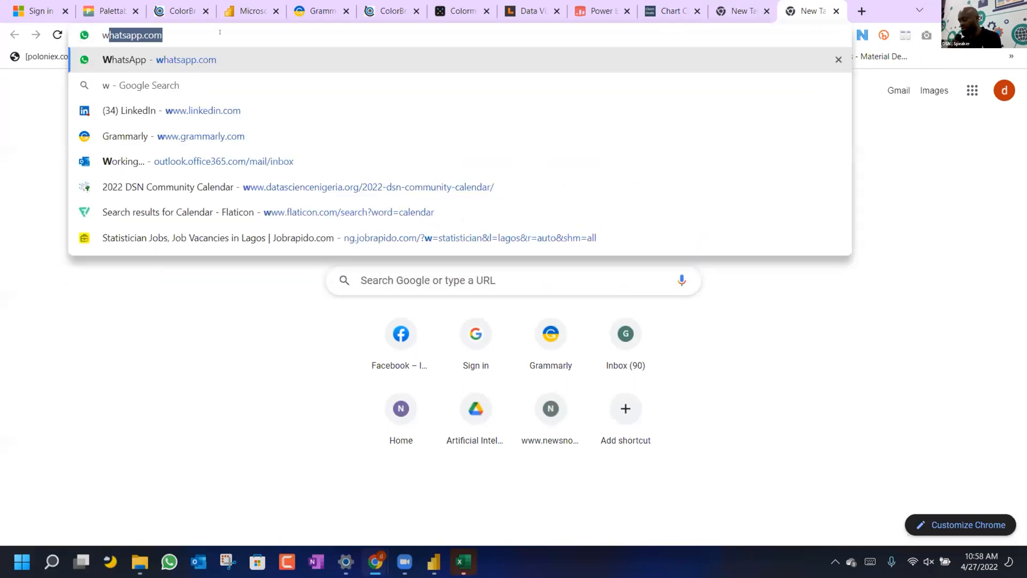
text(ord)
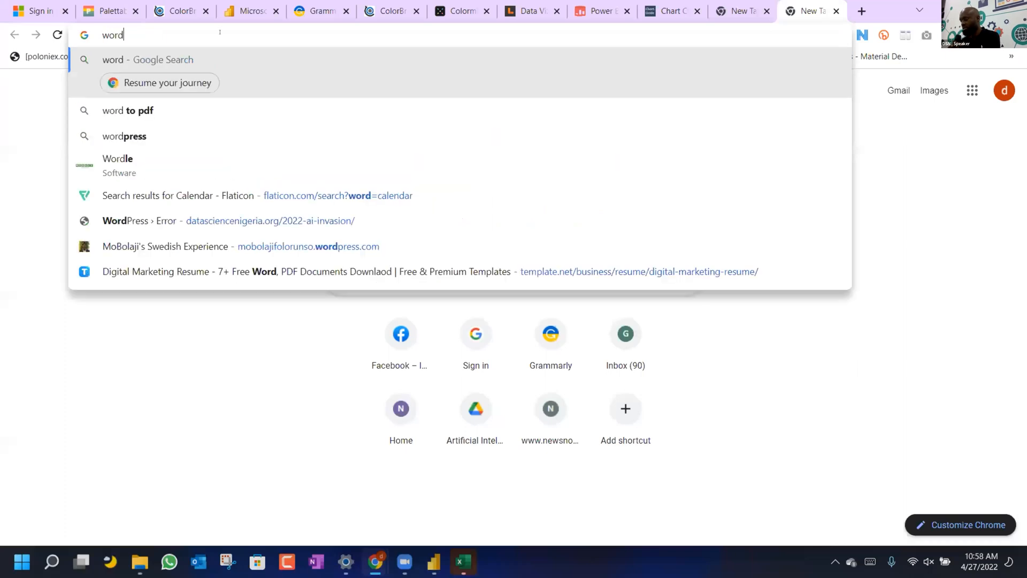
key(BackSpace)
text(l)
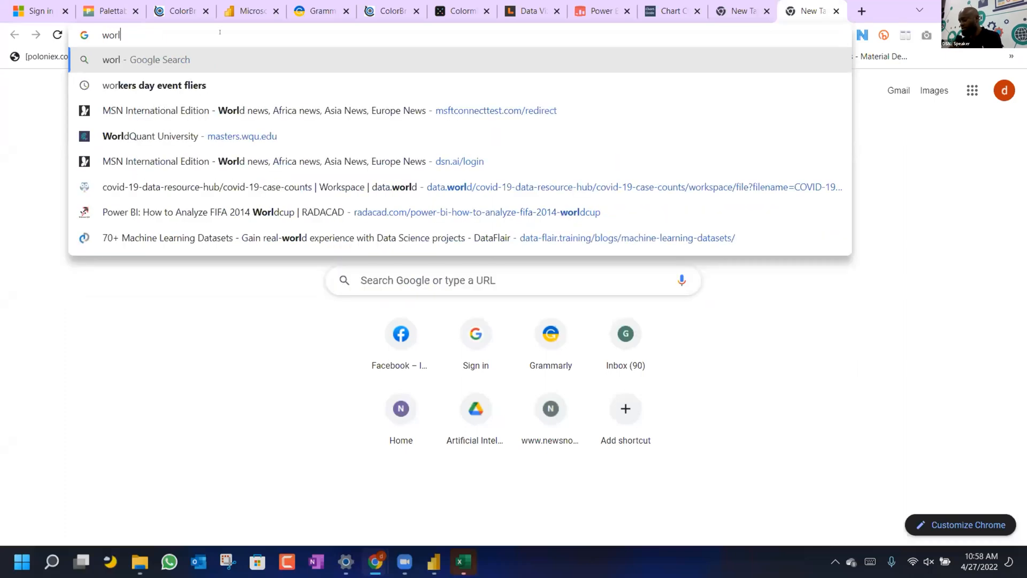
text(d popul)
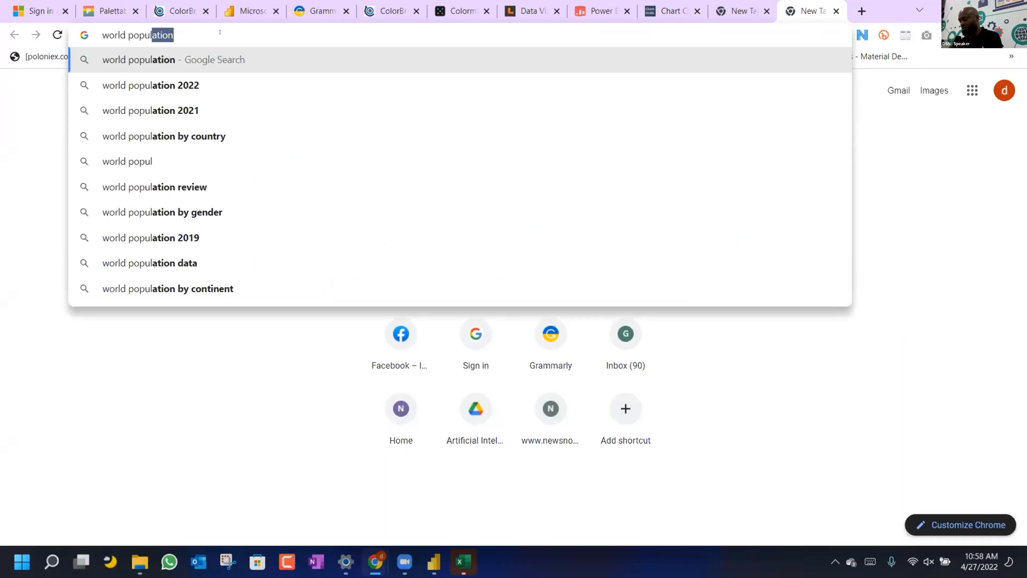
click(199, 84)
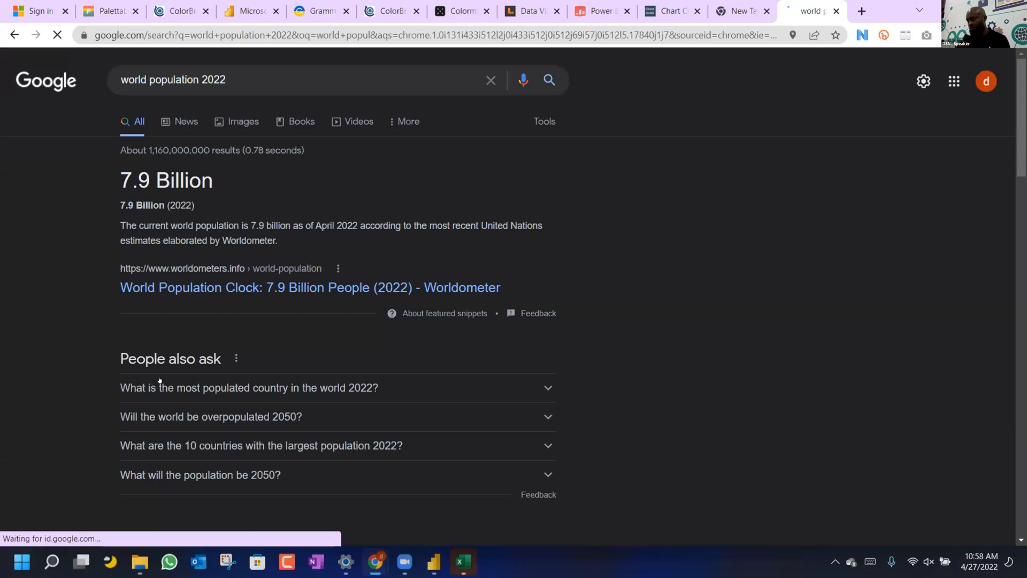
Open worldpopulationreview.com's 2022 World Population by Country table and copy its URL.
scroll(162, 375, down, 3)
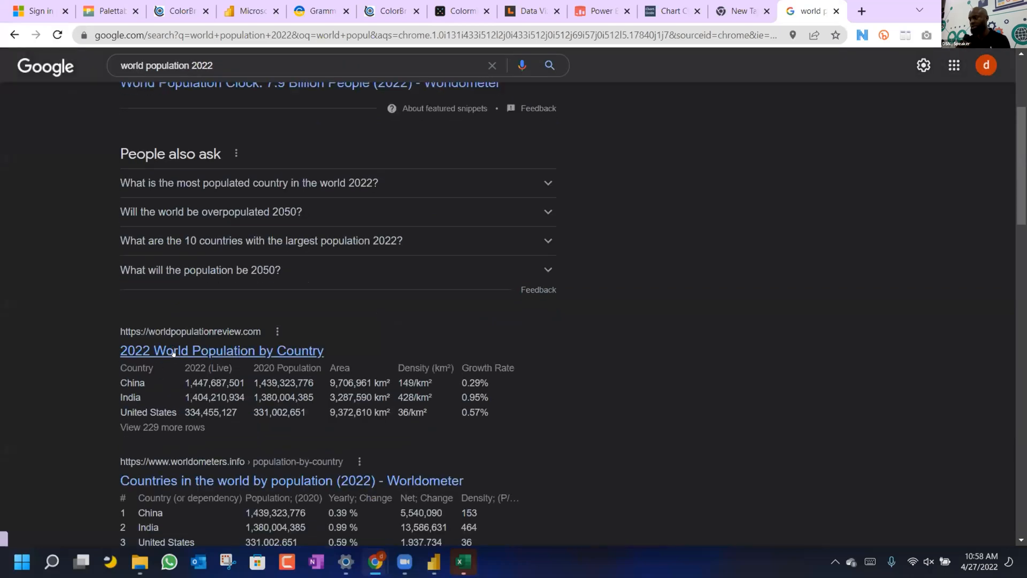
click(171, 353)
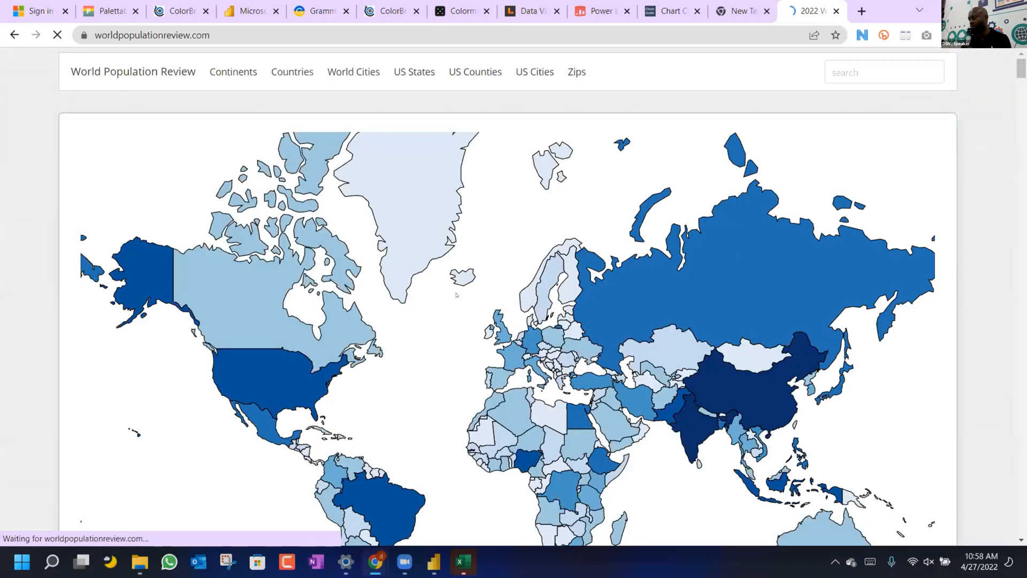
scroll(456, 295, down, 5)
scroll(456, 295, down, 12)
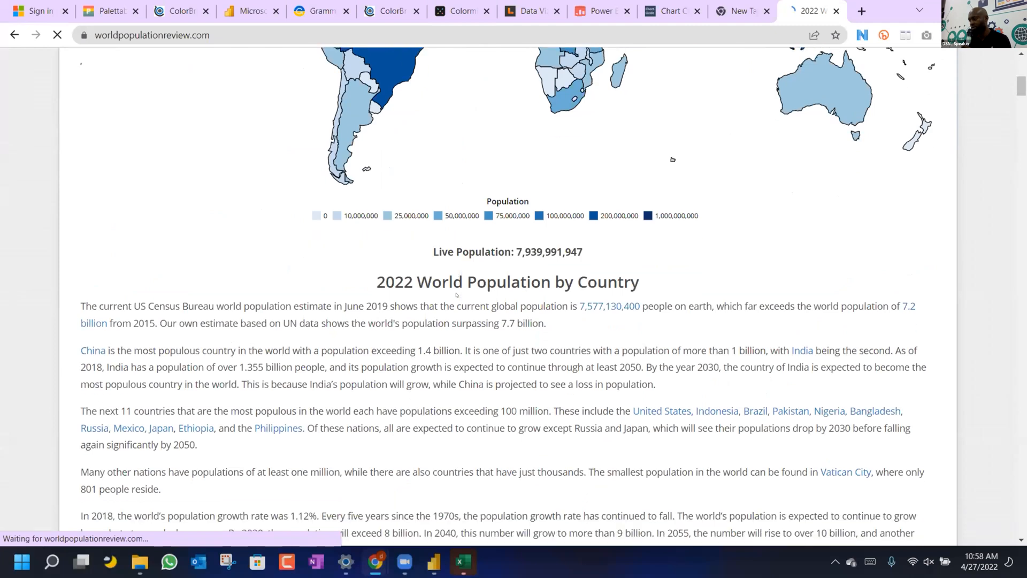
scroll(456, 288, down, 3)
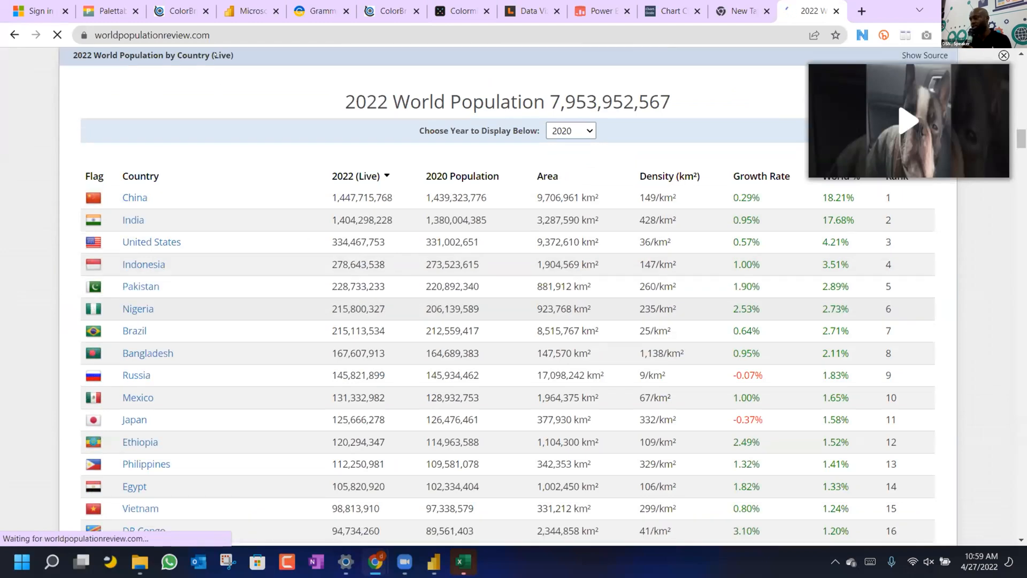
click(209, 36)
key(ctrl+c)
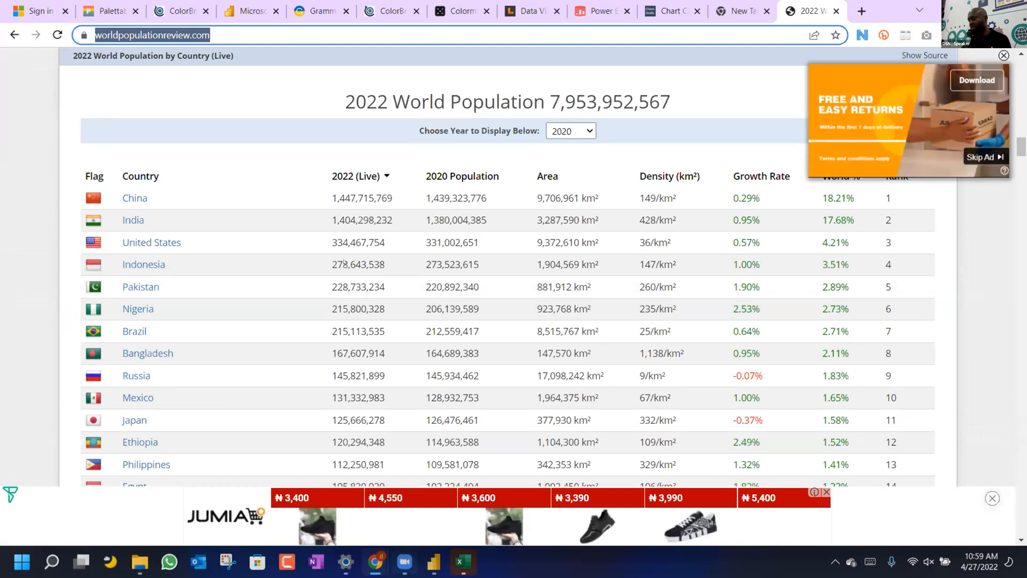
key(alt+Tab)
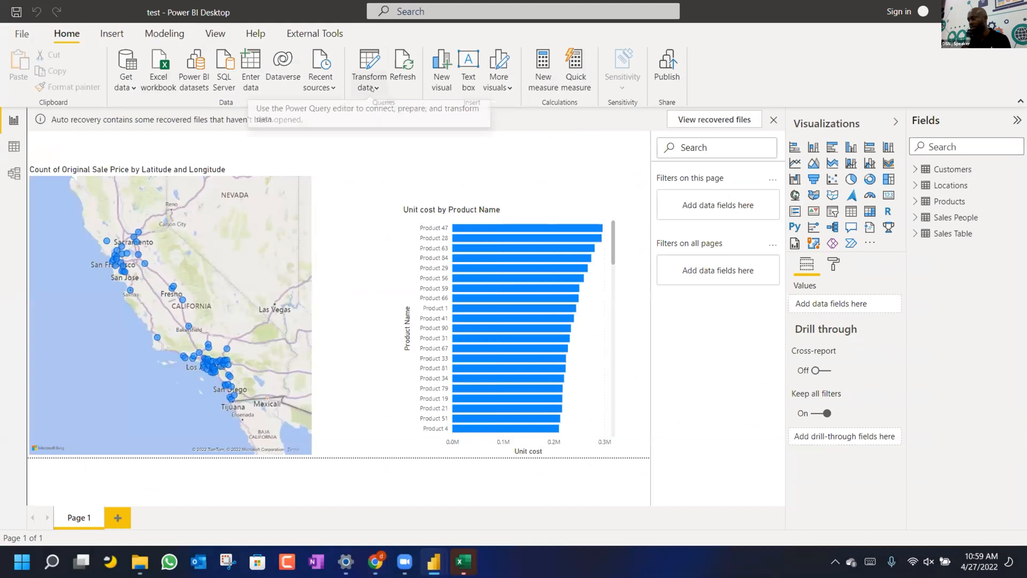
Open the Power Query Editor from the Transform data dropdown.
click(370, 86)
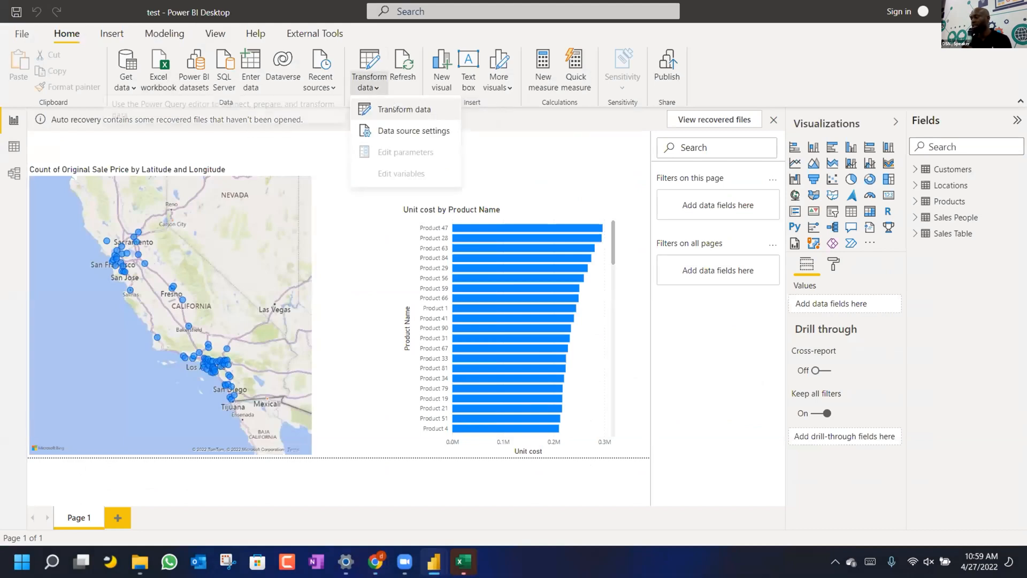
click(395, 109)
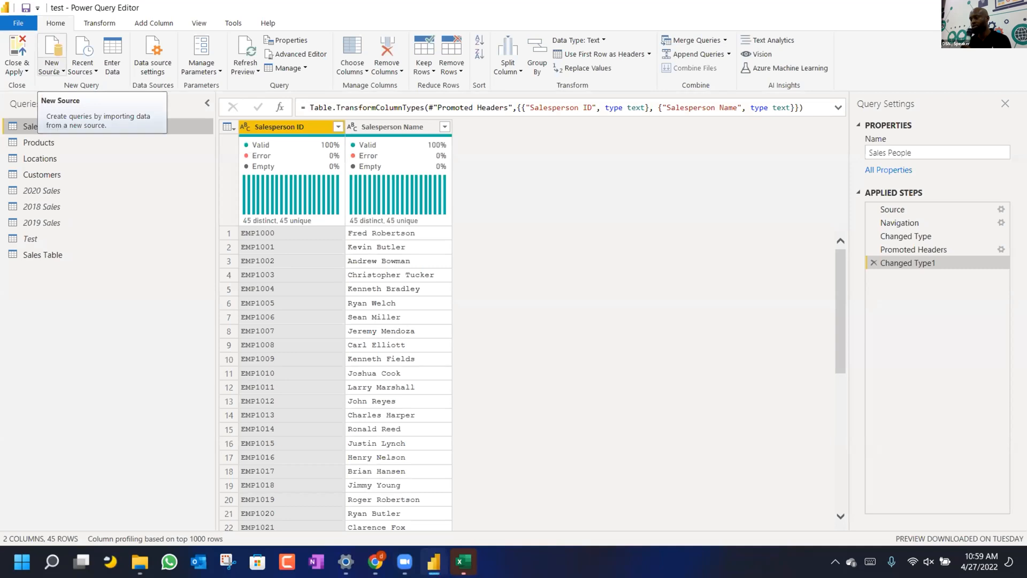
Add a Web source with the pasted worldpopulationreview.com URL using anonymous access.
click(56, 72)
click(71, 219)
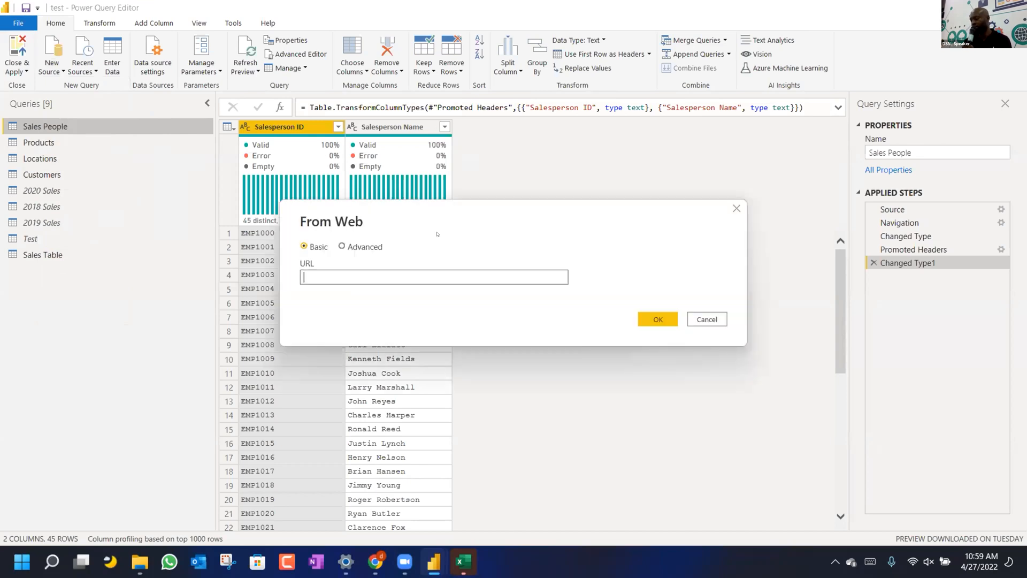
key(ctrl+v)
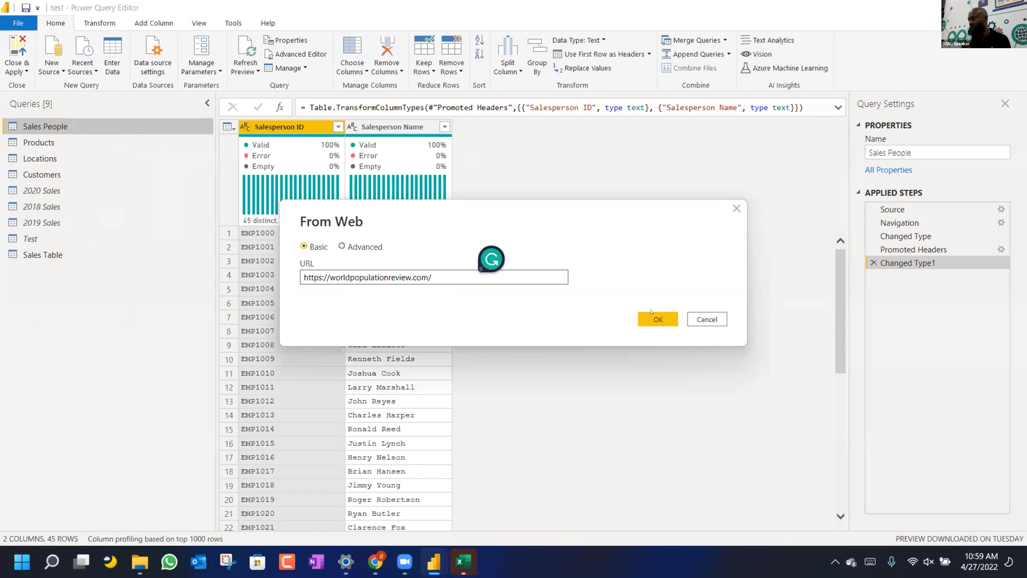
click(659, 319)
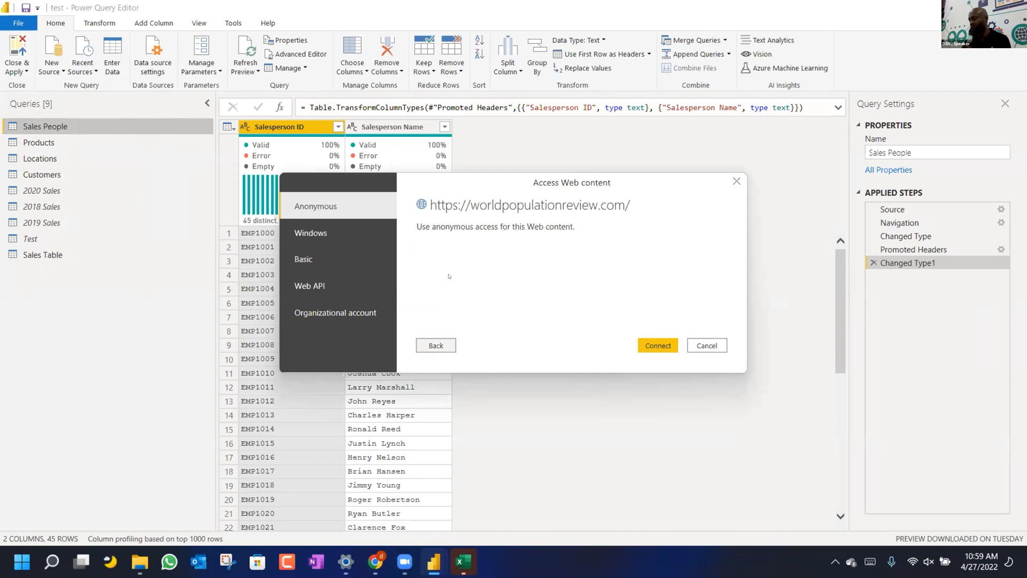
click(650, 346)
click(651, 347)
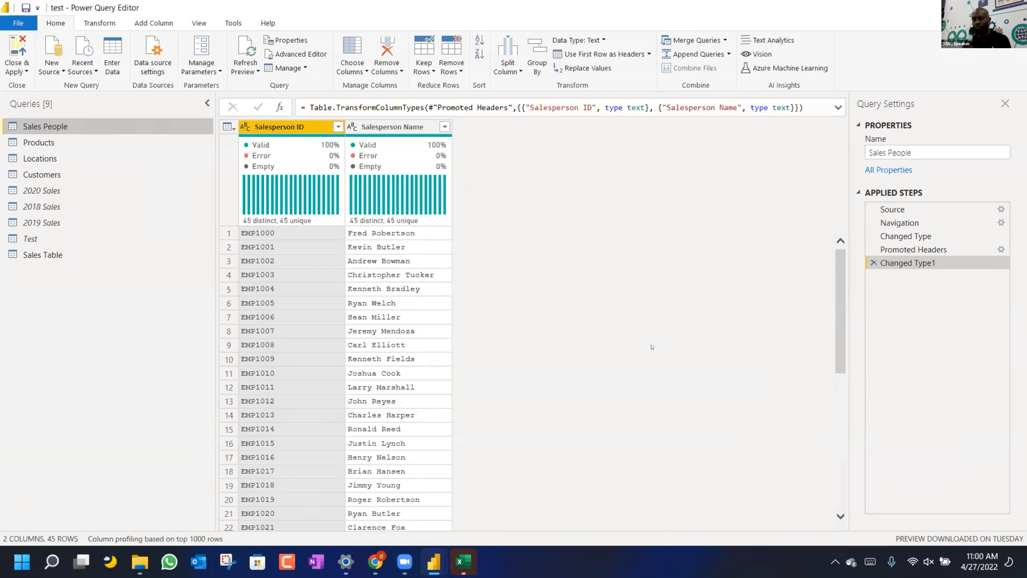
Let the web connection finish so the Navigator lists World Population Clock and Tables 1–6.
click(430, 567)
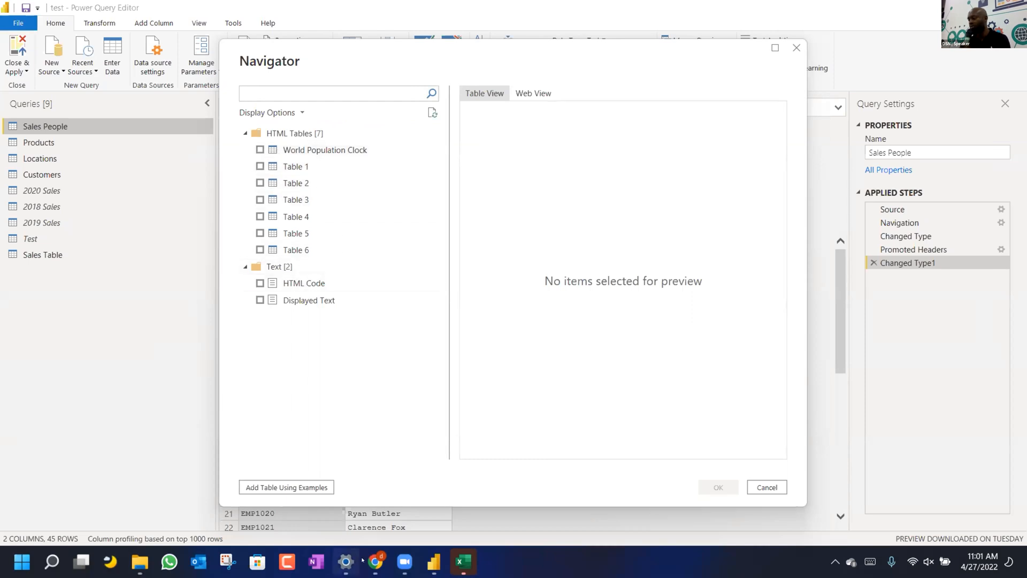
click(376, 561)
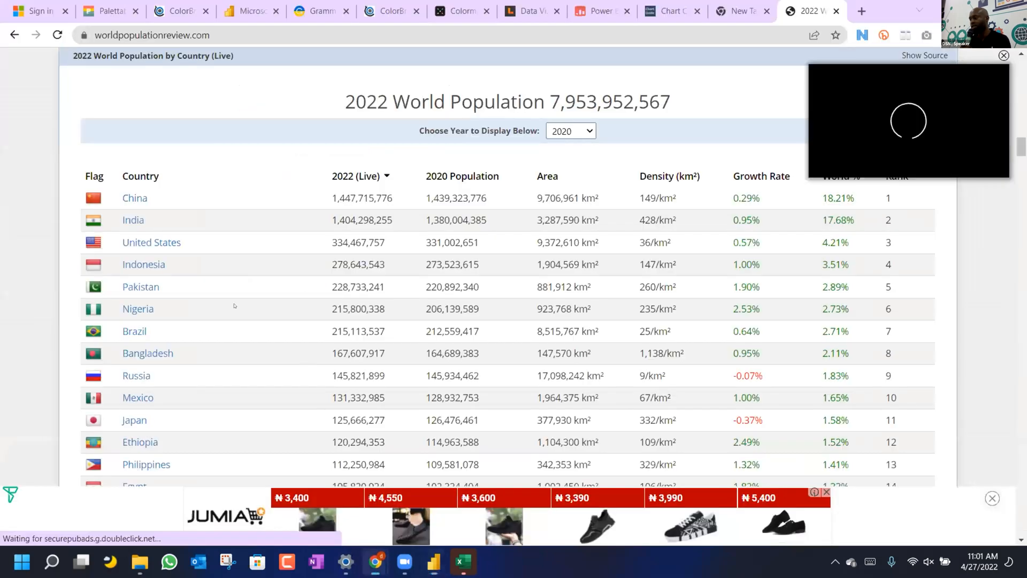
scroll(225, 303, up, 10)
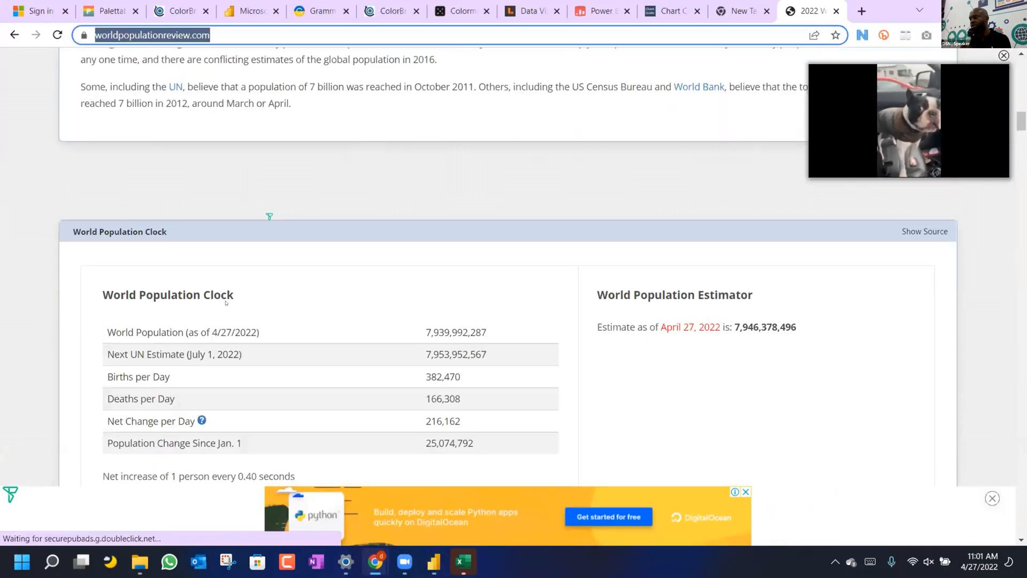
scroll(226, 302, up, 10)
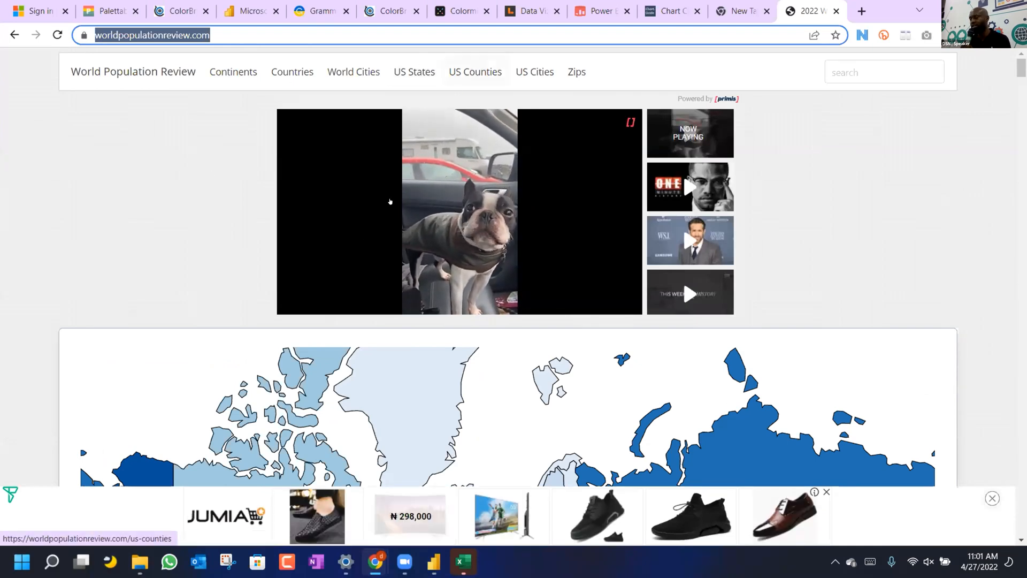
scroll(362, 234, down, 5)
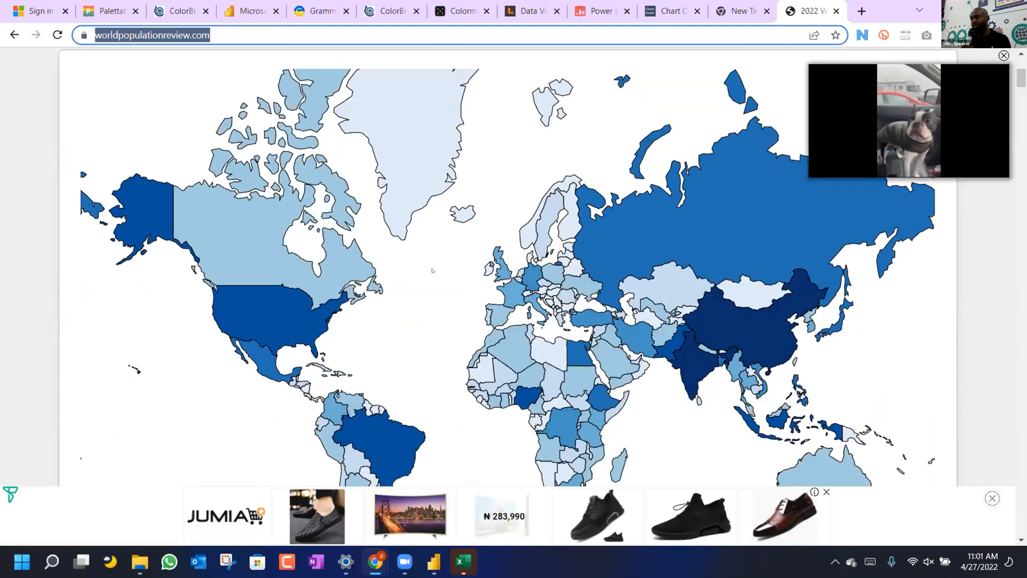
scroll(541, 273, down, 5)
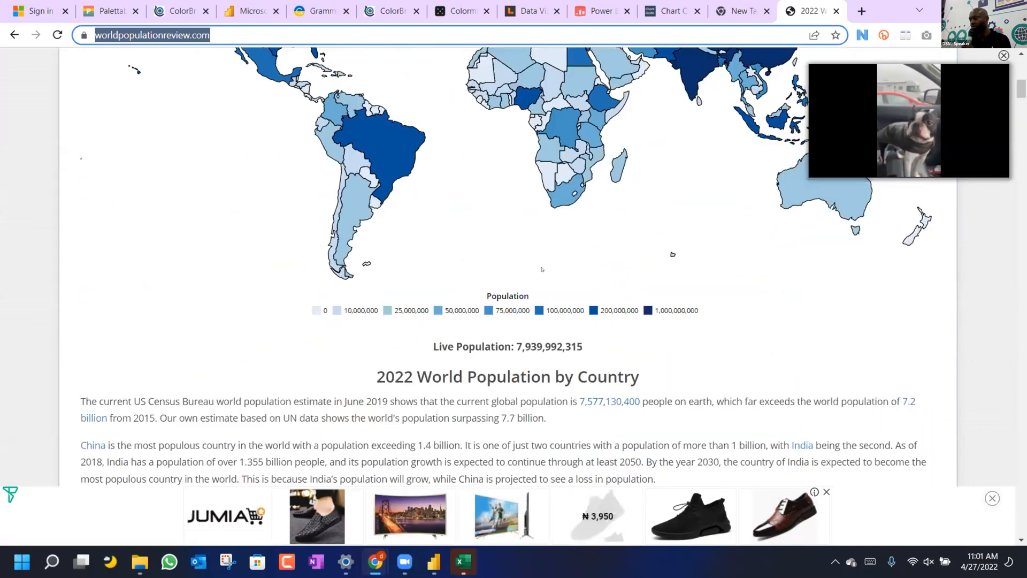
scroll(541, 269, down, 6)
scroll(541, 270, down, 10)
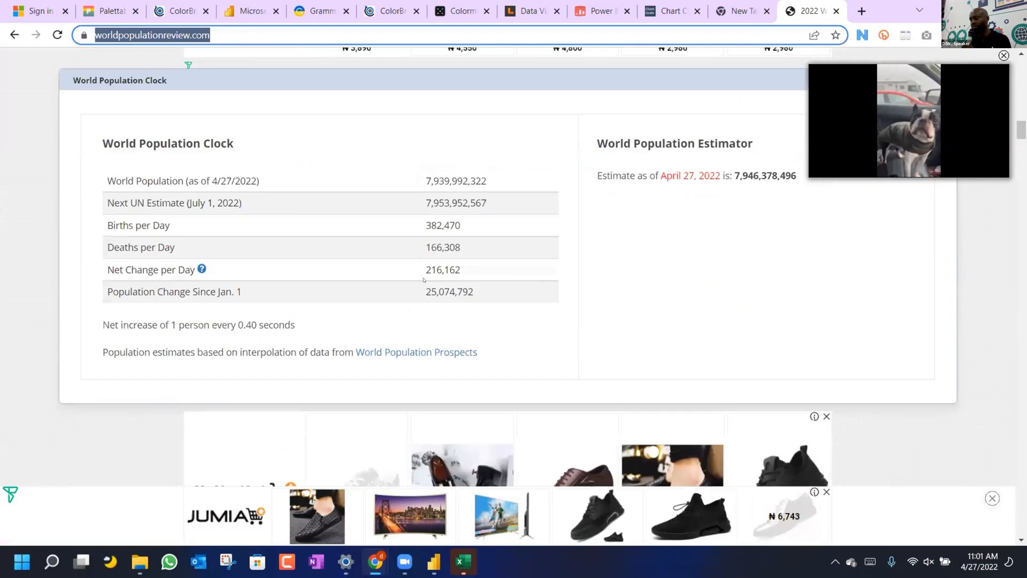
scroll(401, 214, down, 9)
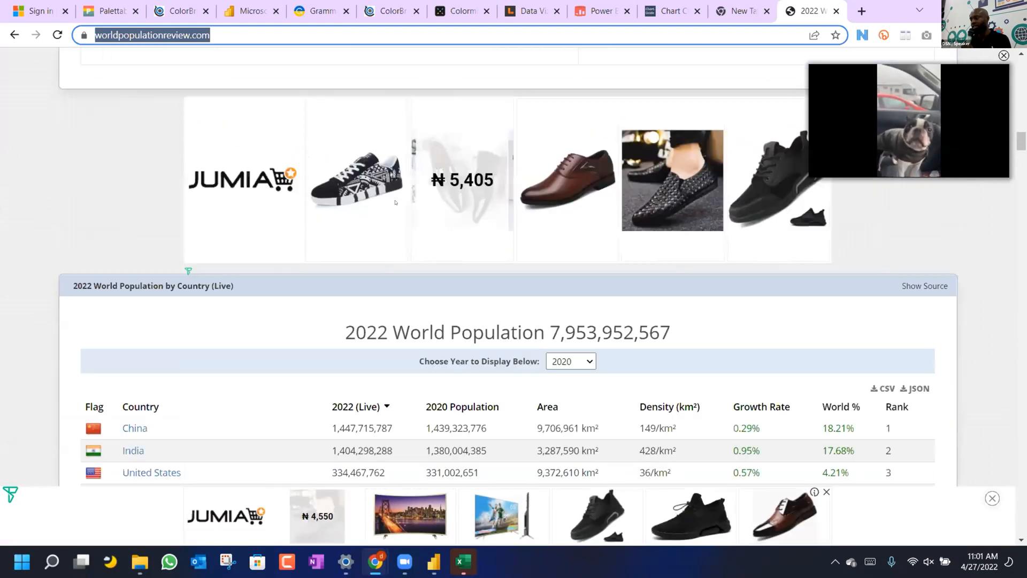
click(408, 235)
scroll(412, 235, down, 10)
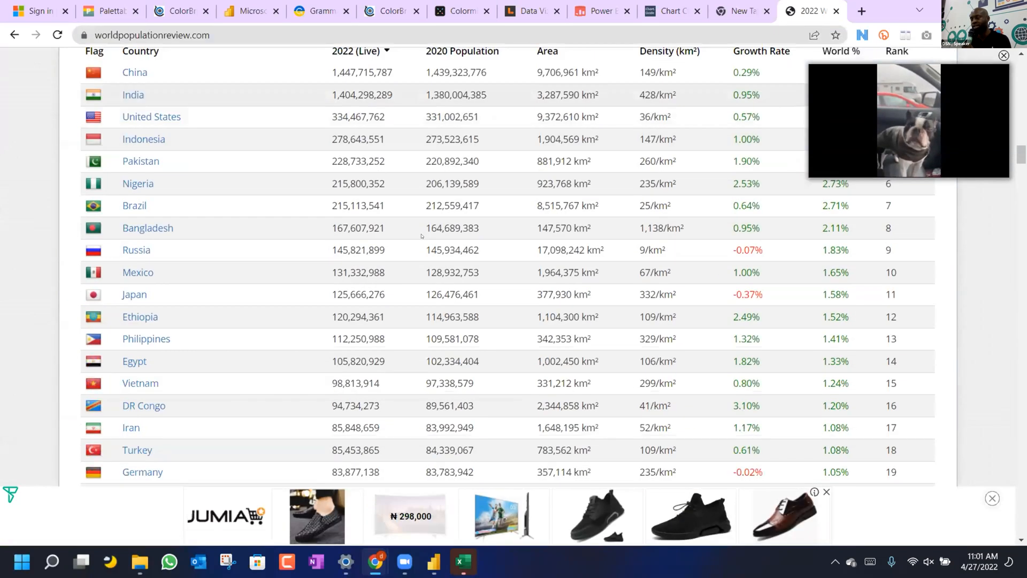
scroll(422, 236, down, 15)
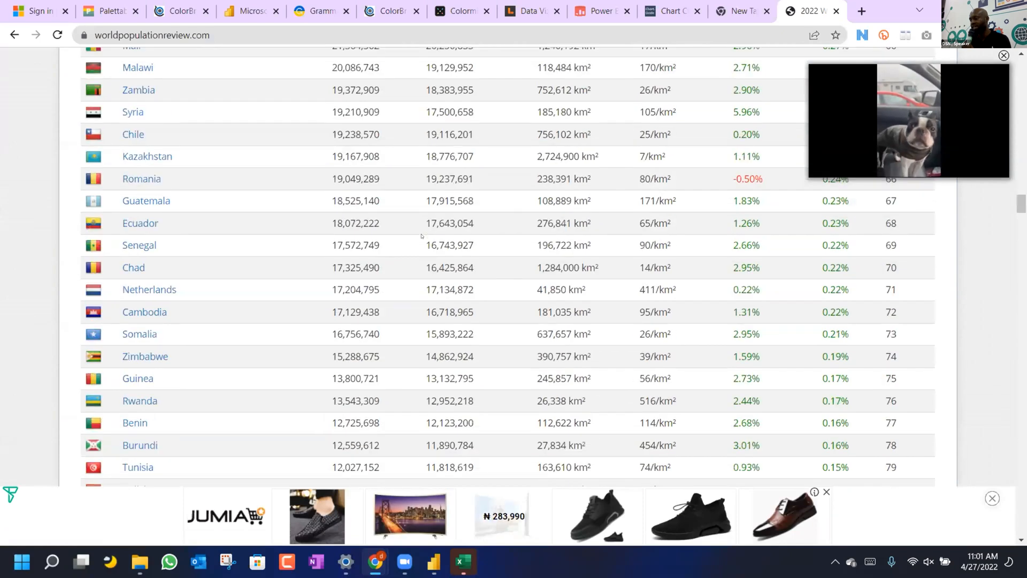
scroll(422, 236, down, 20)
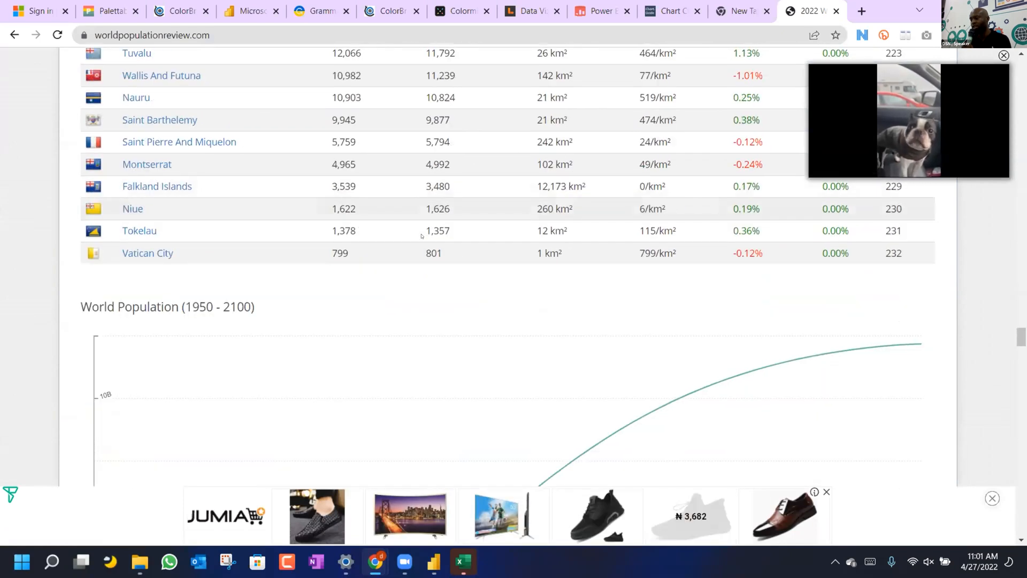
scroll(422, 236, down, 10)
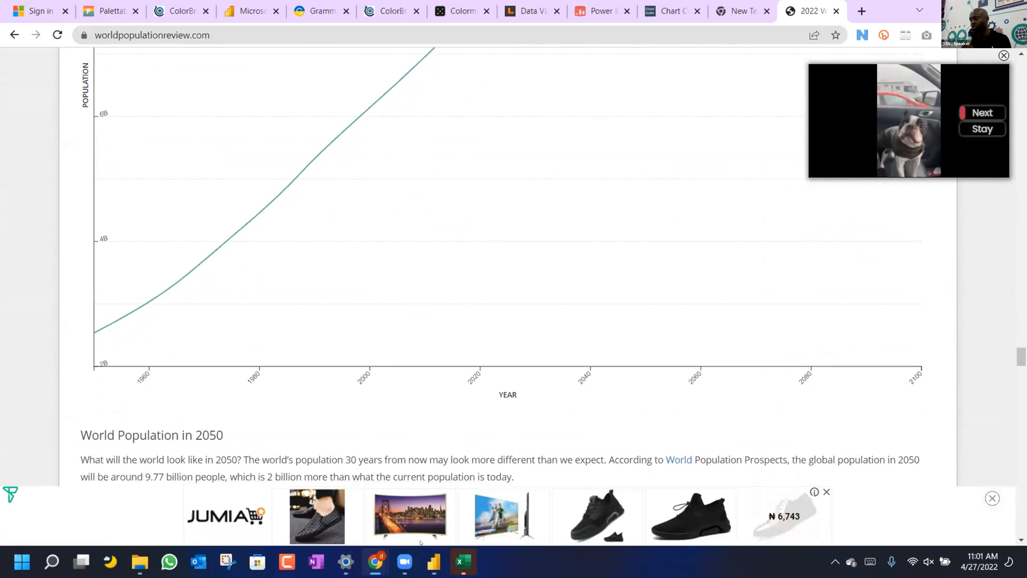
mouse_move(434, 562)
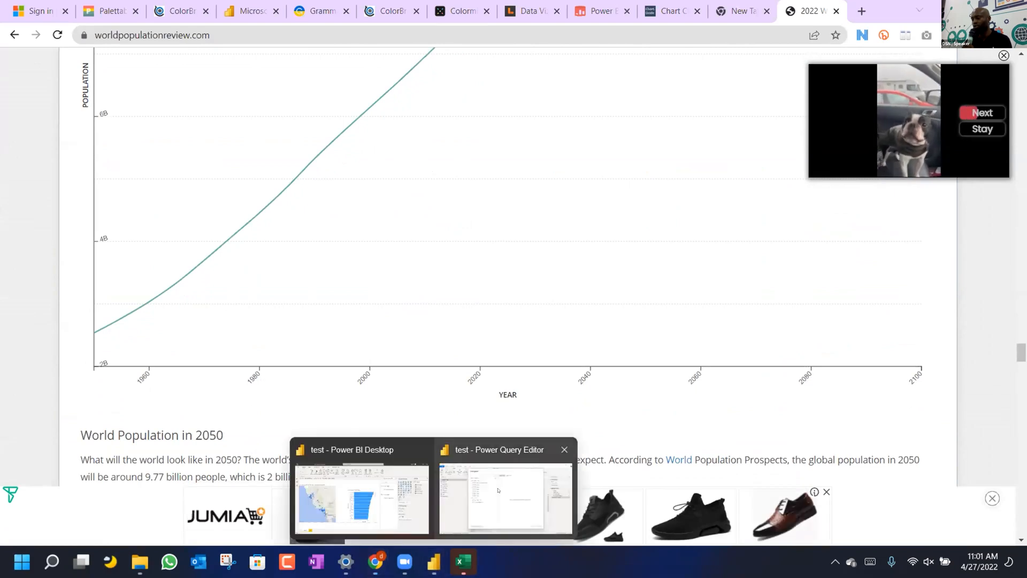
click(497, 490)
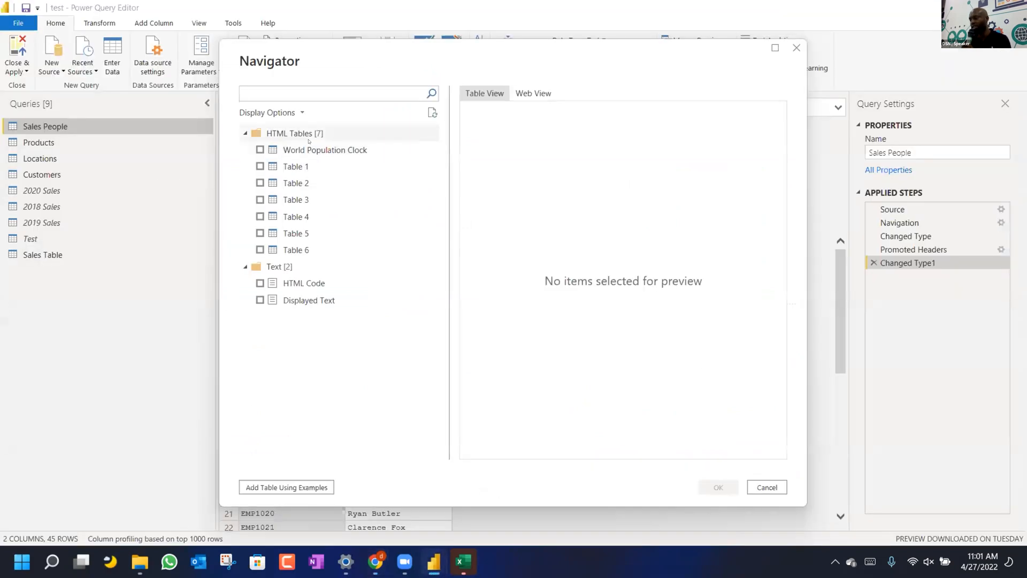
Preview the World Population Clock and Tables 1 through 6 in the Navigator.
click(312, 150)
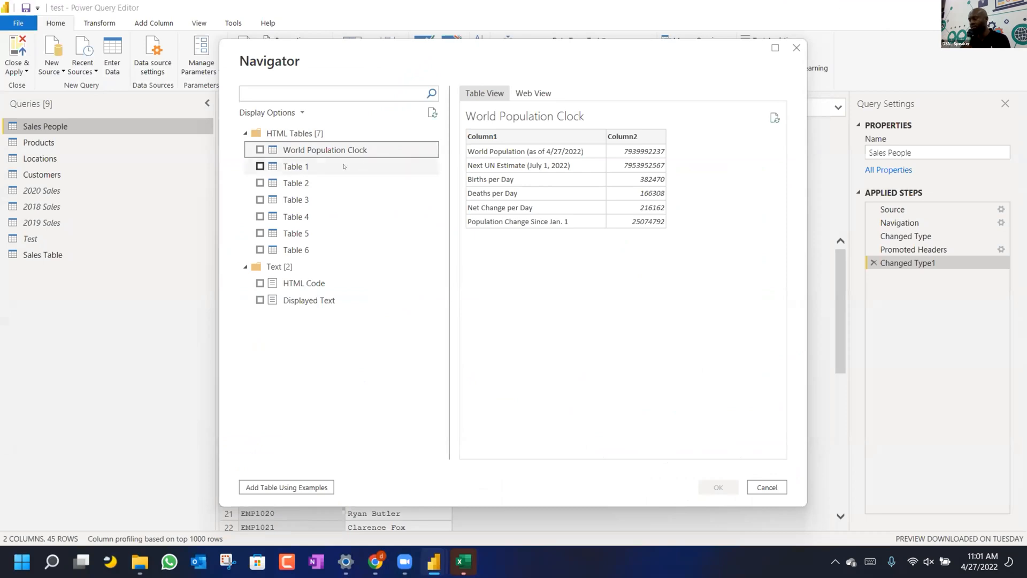
click(344, 166)
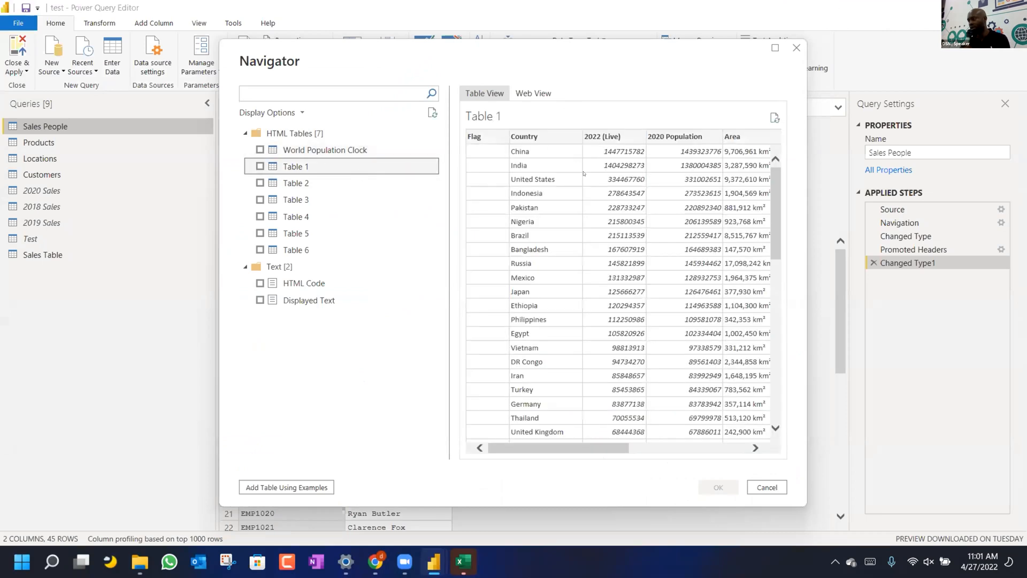
scroll(628, 227, right, 5)
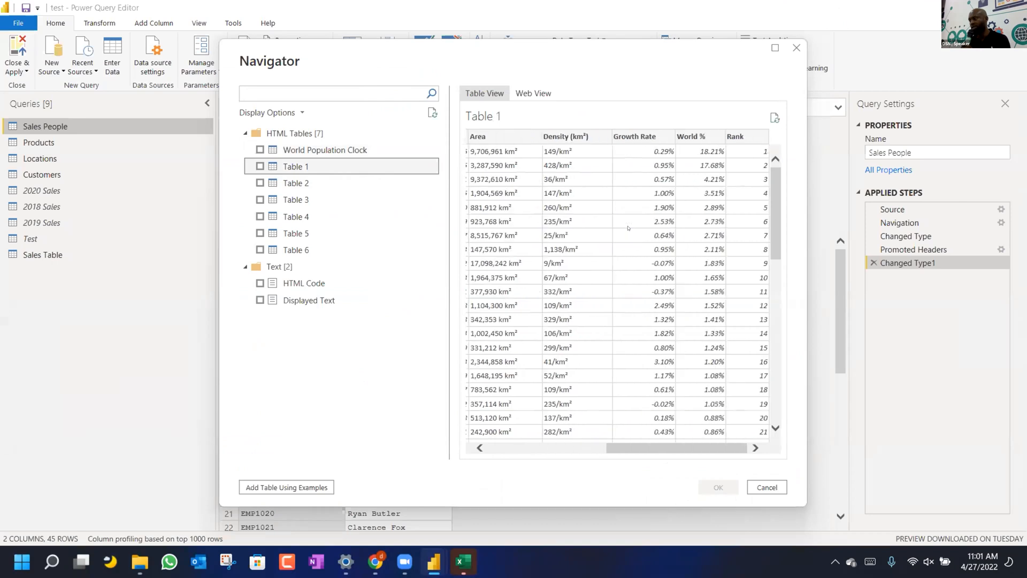
click(329, 186)
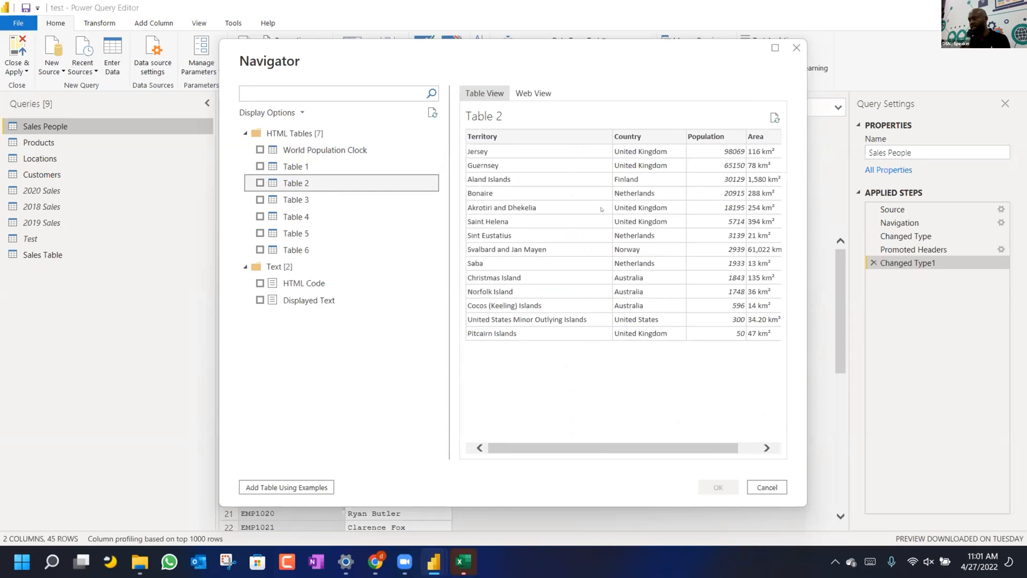
scroll(601, 209, right, 2)
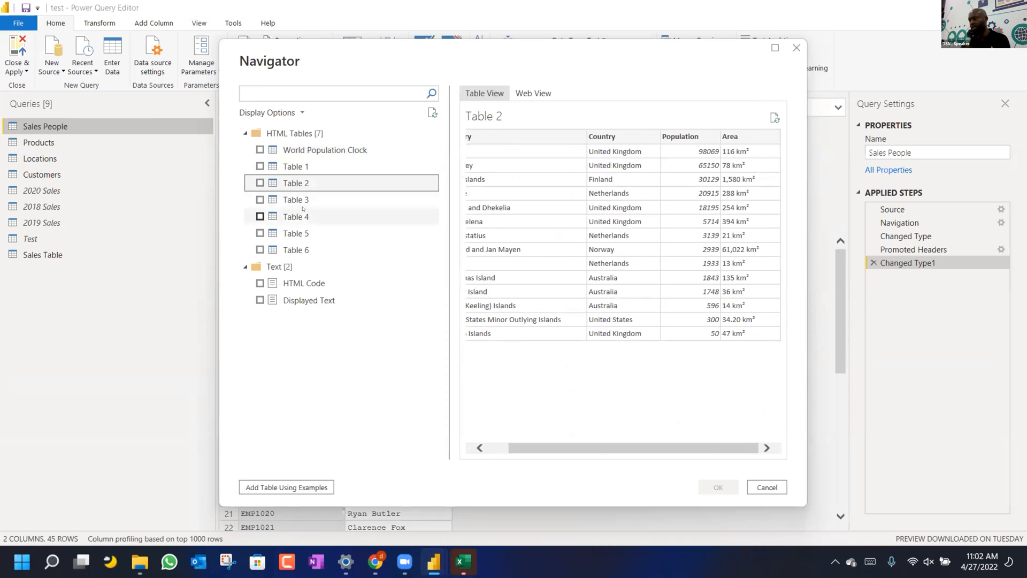
click(352, 199)
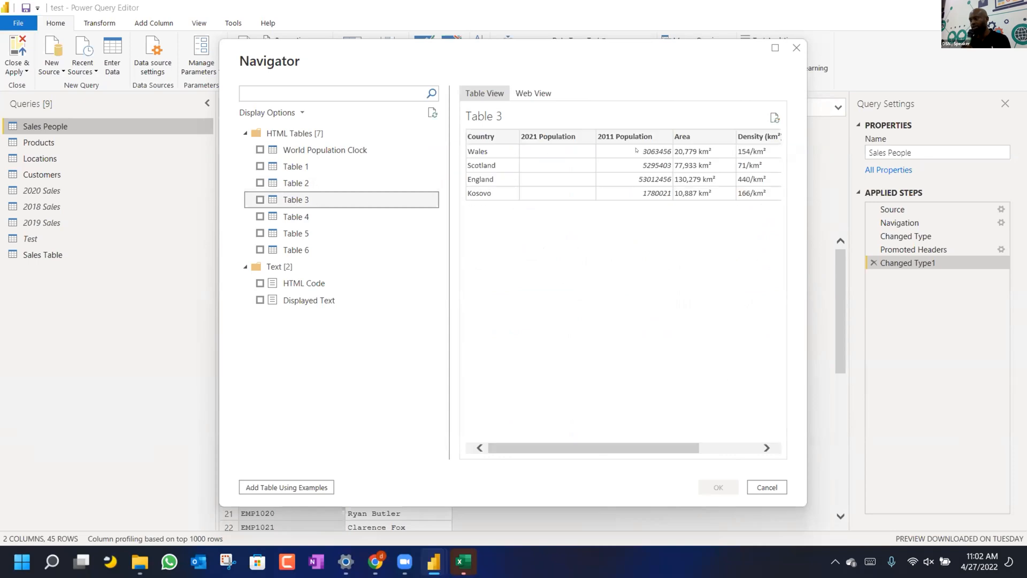
click(318, 216)
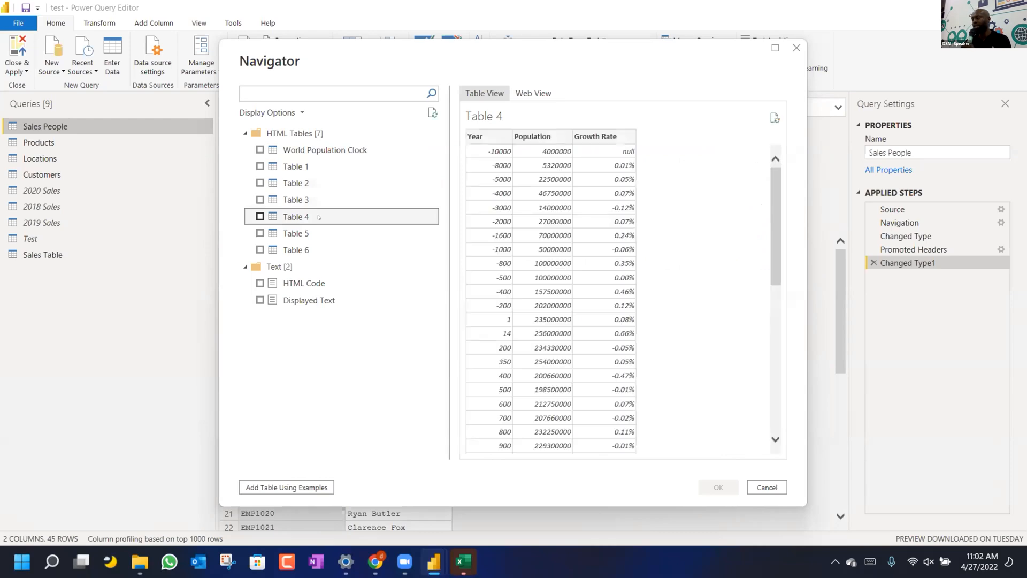
scroll(697, 297, down, 8)
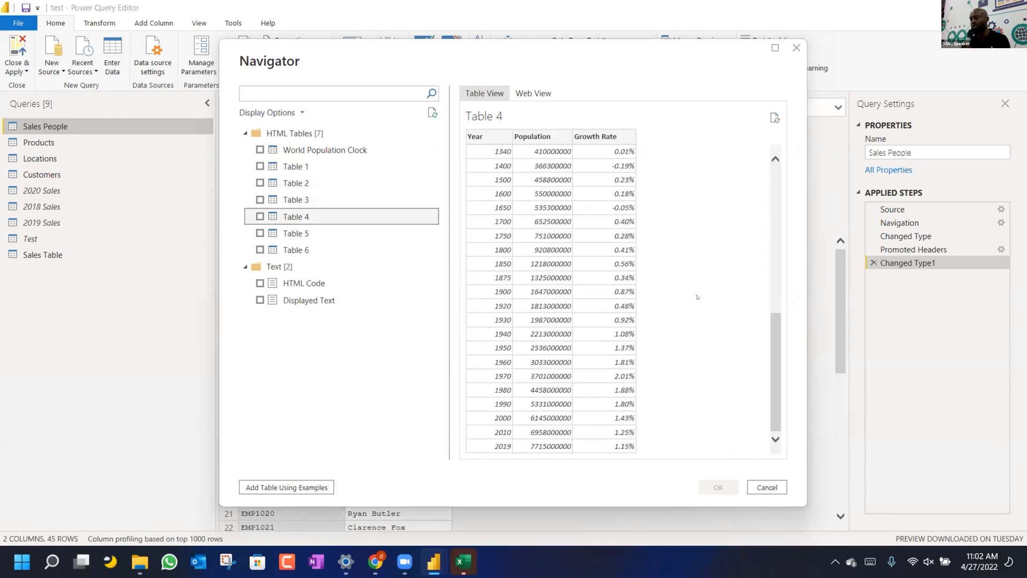
click(347, 227)
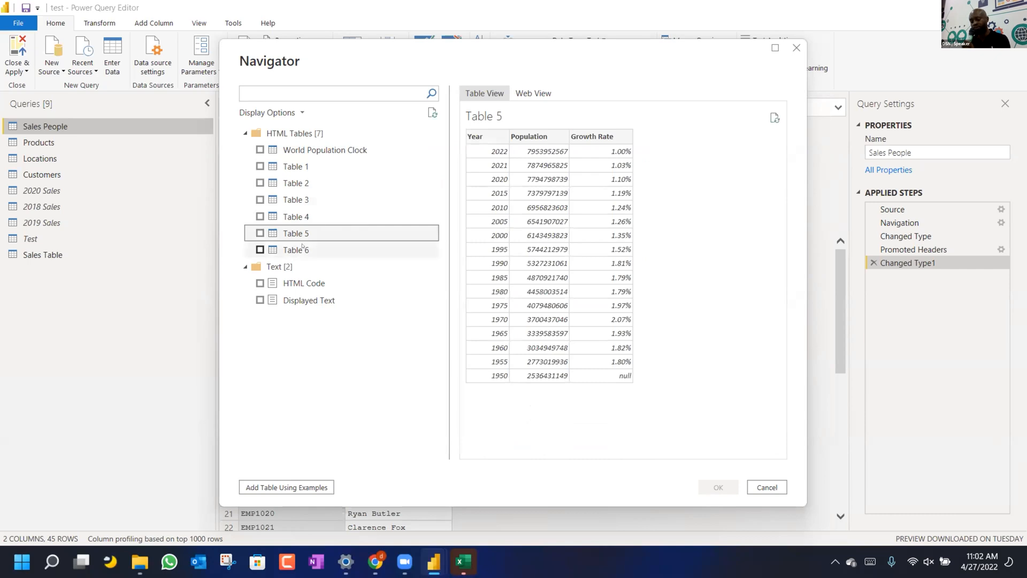
click(303, 247)
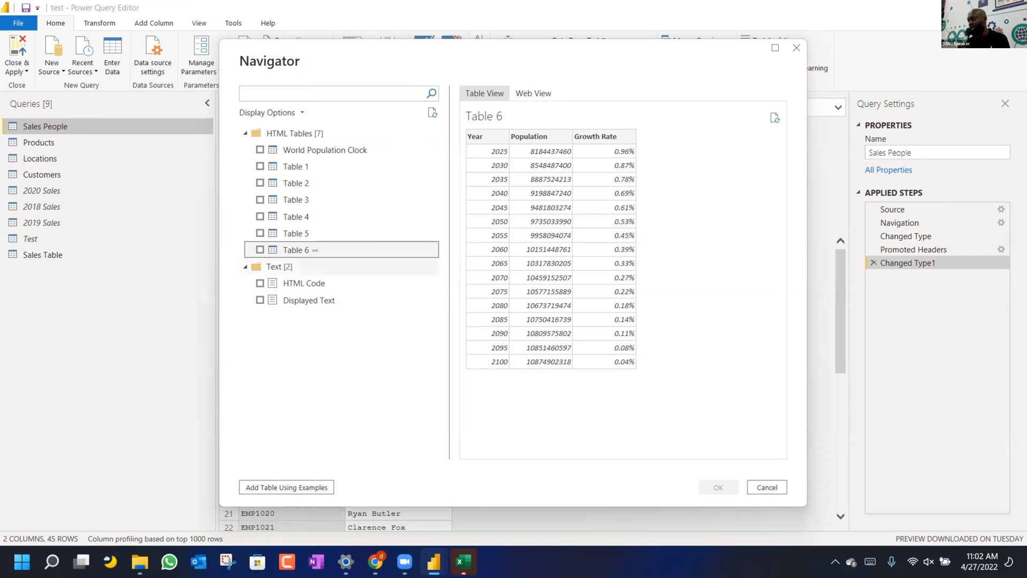
Return to Table 1's country population data and tick it for import.
click(272, 166)
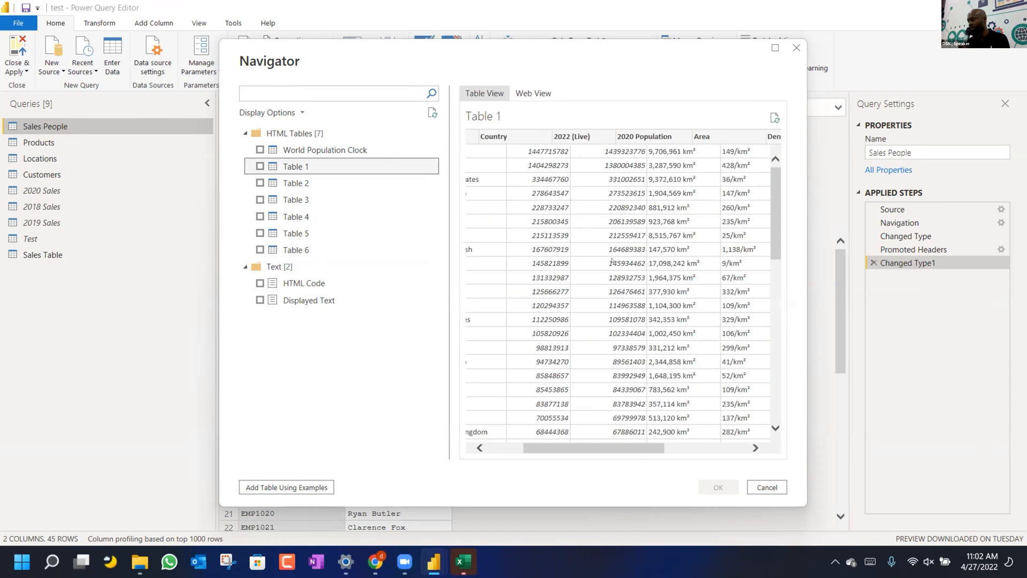
scroll(600, 262, right, 5)
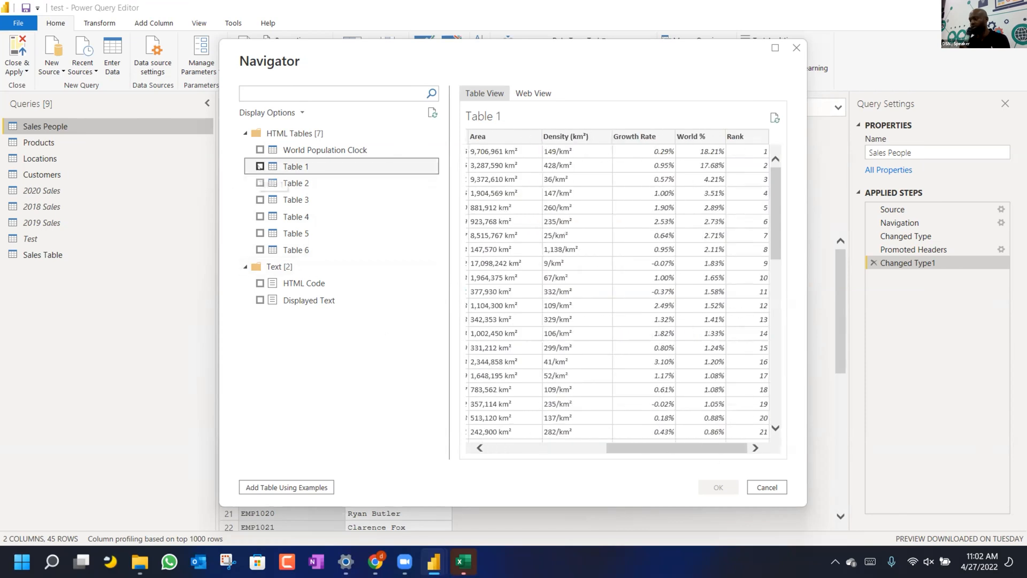
click(259, 166)
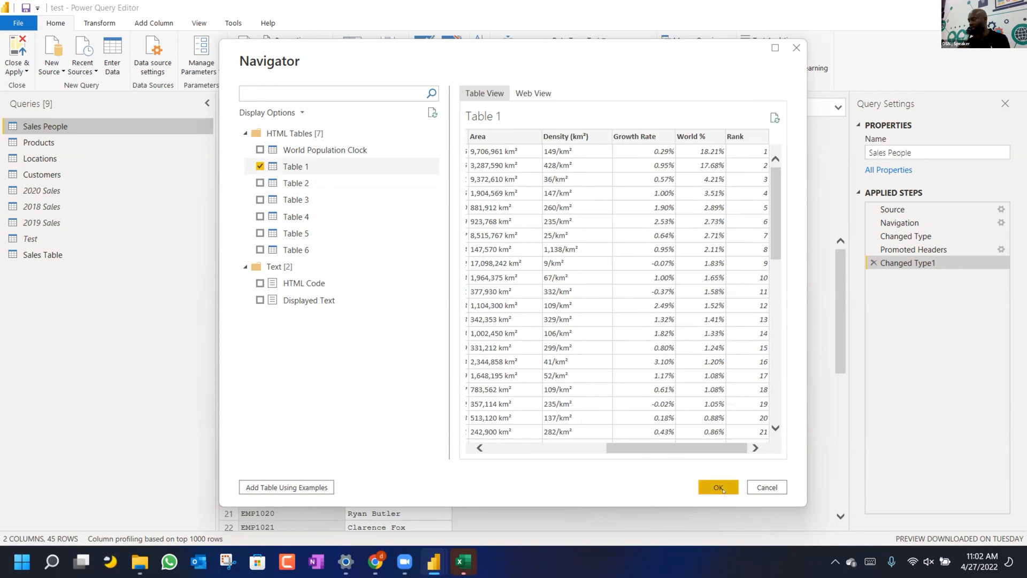
Load Table 1 as a 232-row query, review its columns, then return to Chrome.
click(723, 491)
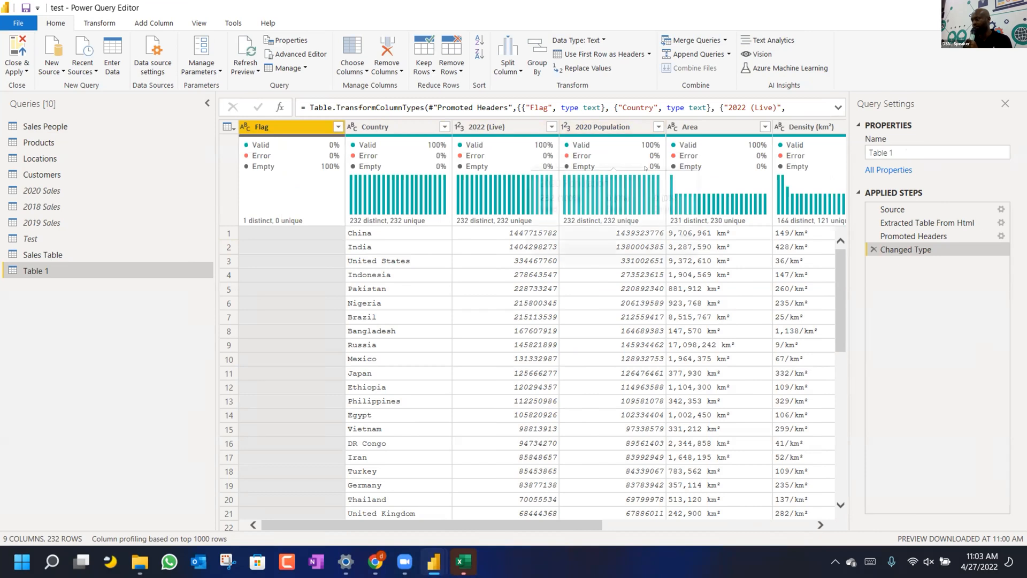
scroll(489, 374, down, 20)
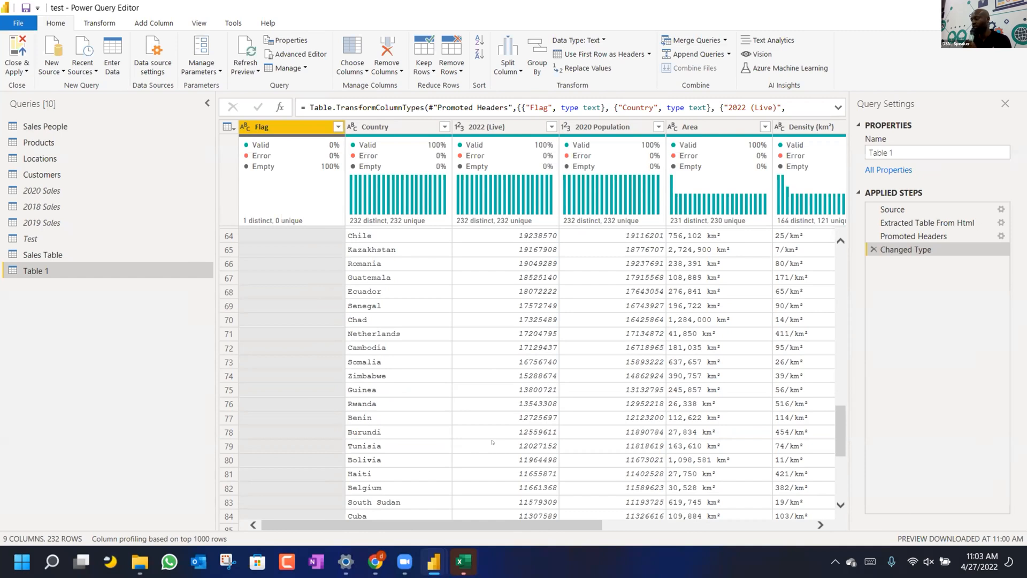
scroll(493, 442, up, 5)
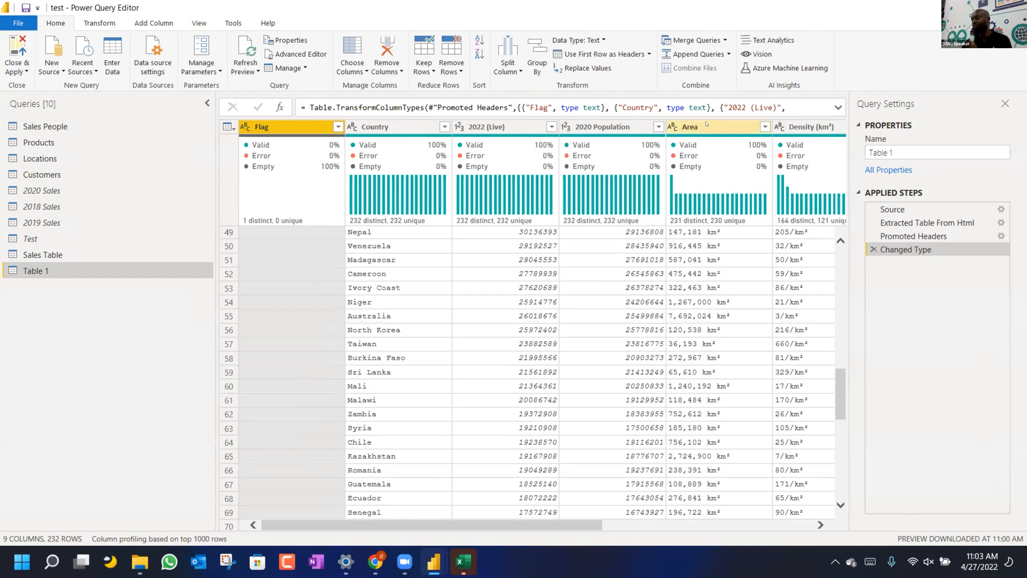
scroll(697, 139, right, 5)
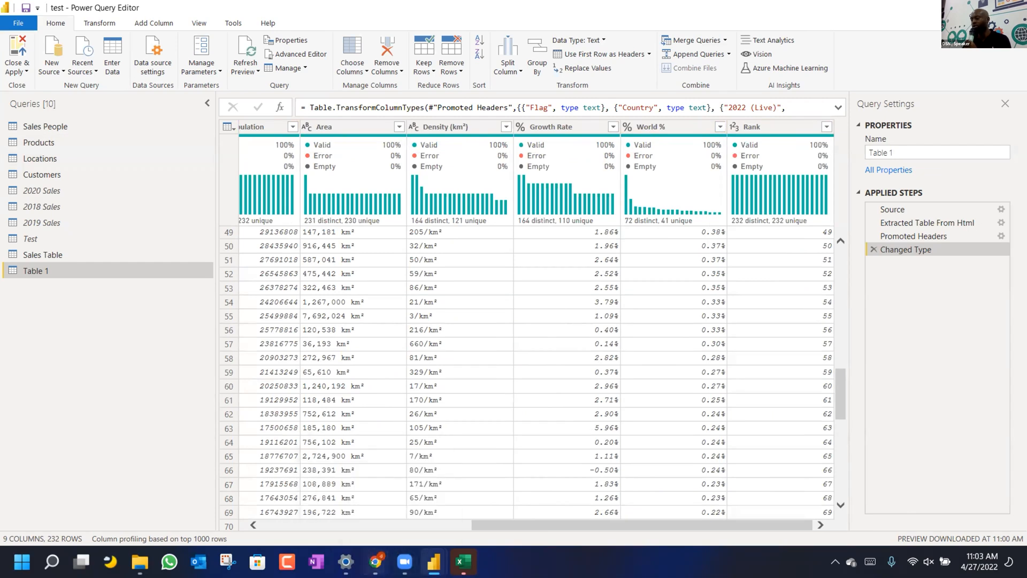
click(375, 561)
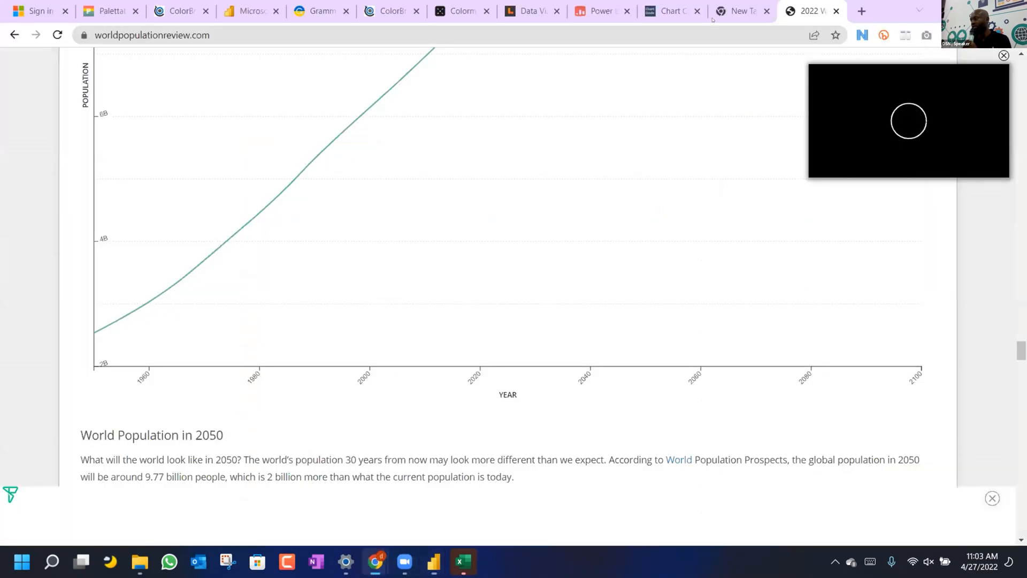
Open a blank Chrome tab and bring the Training.xlsx workbook forward.
click(860, 11)
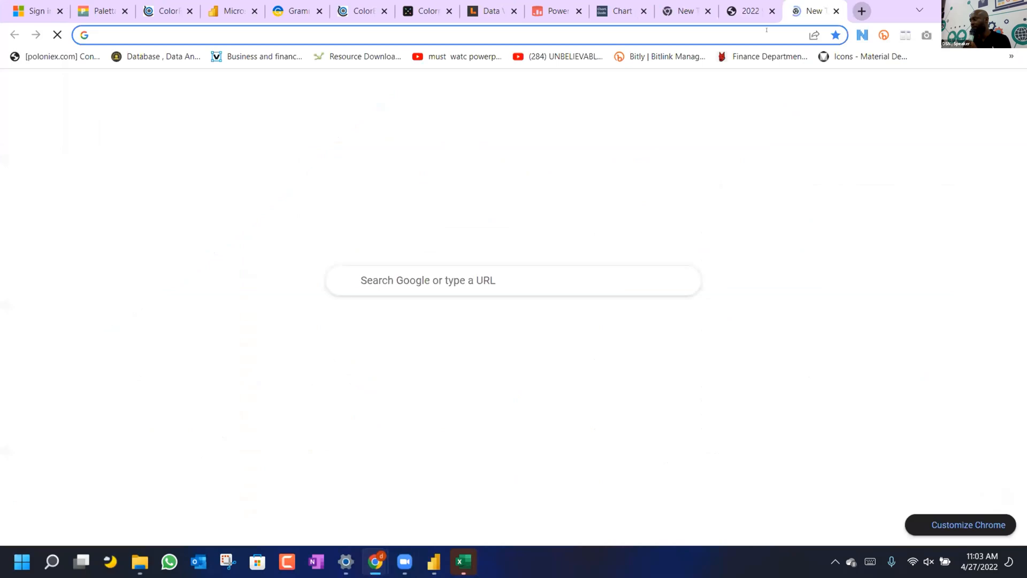
click(463, 561)
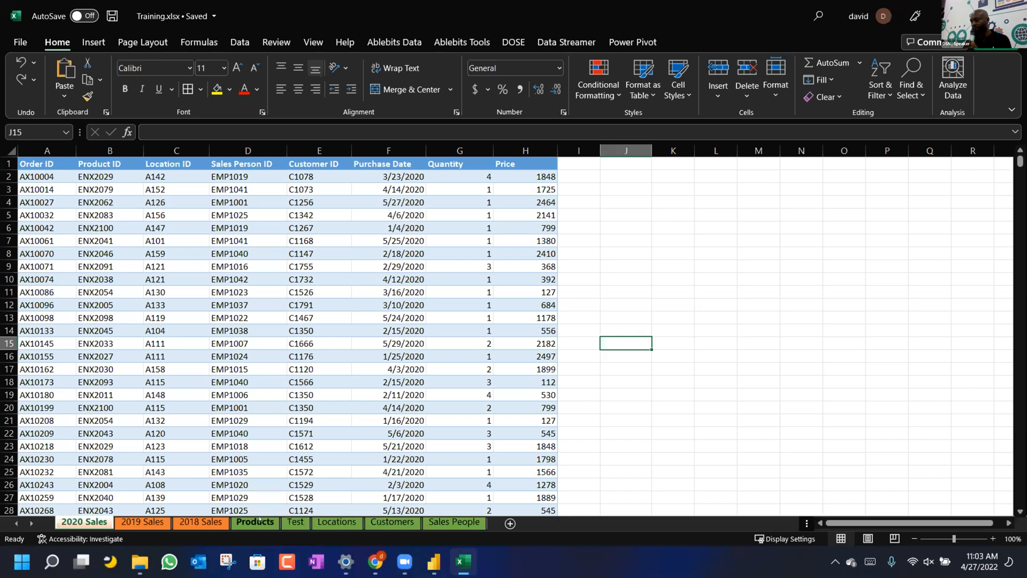
Copy the 101-item table from the Products sheet, then return to Chrome's new tab.
click(255, 522)
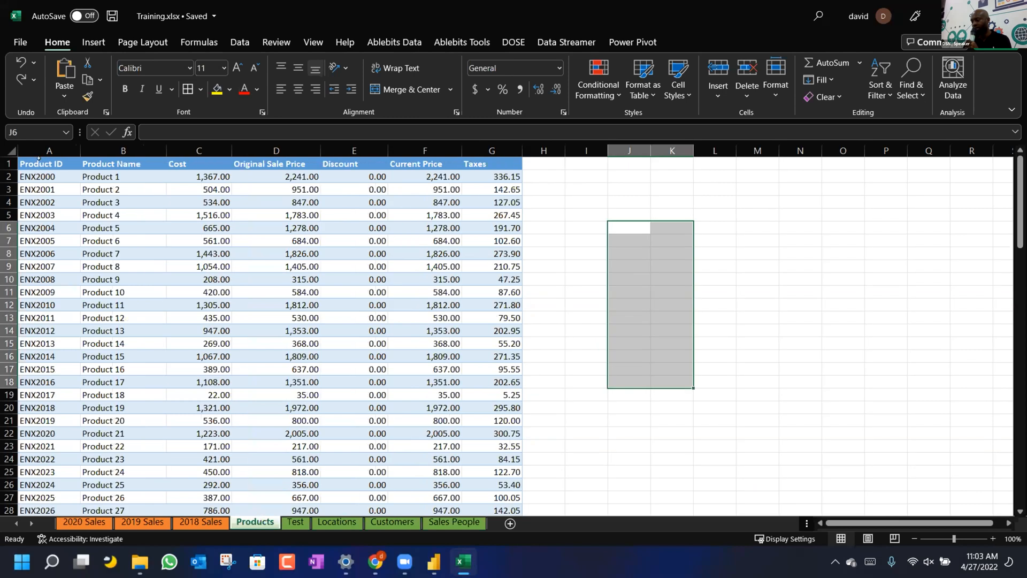
click(39, 159)
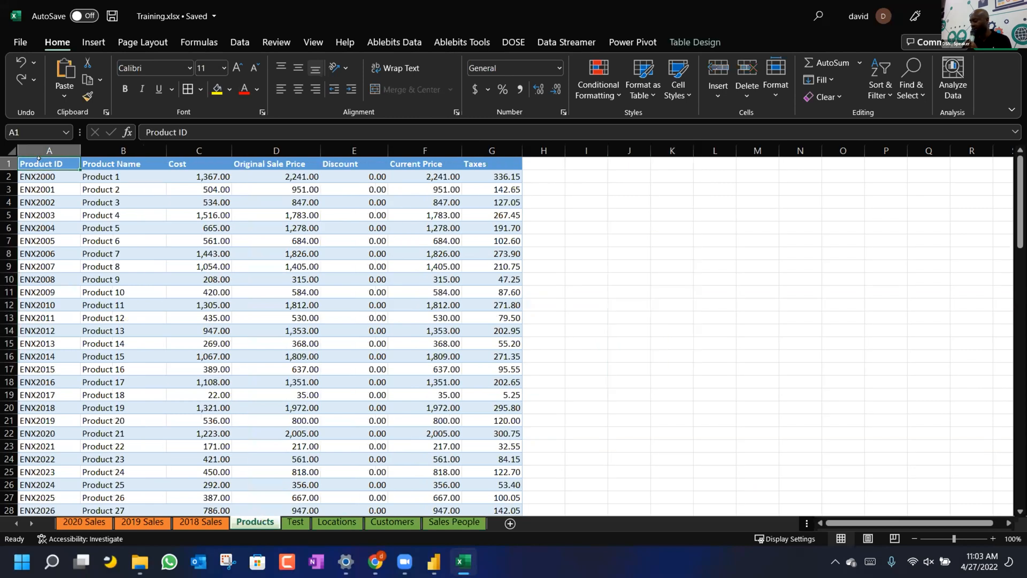
key(shift+Right)
key(shift+Right)
key(shift+Right)
key(shift+Right)
key(shift+Right)
key(shift+Right)
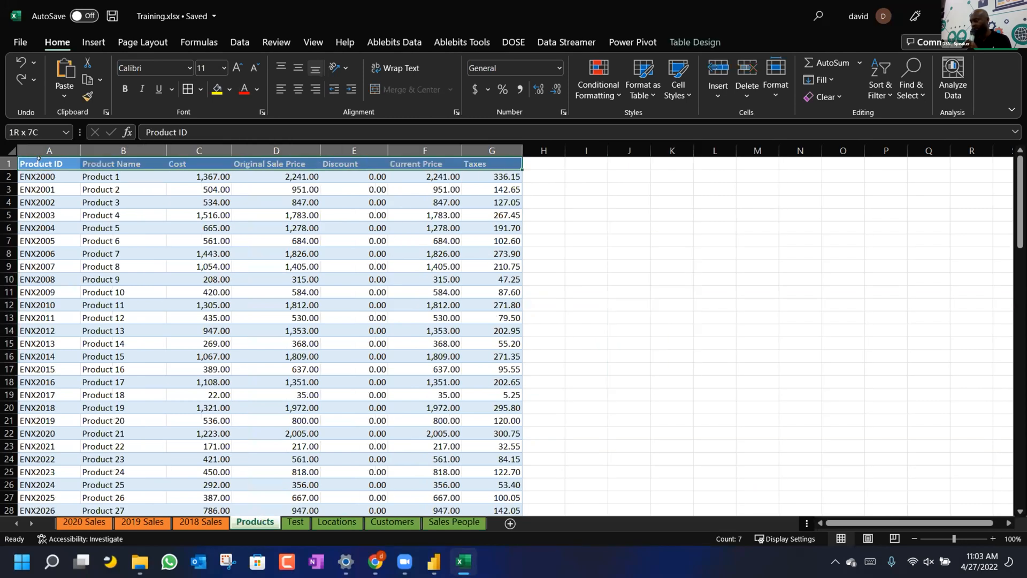
key(shift+Down)
key(shift+Down)
key(shift+Down)
key(shift+Down)
key(shift+Down)
key(shift+Down)
key(shift+Down)
key(shift+Down)
key(shift+Down)
key(shift+Down)
key(shift+Down)
key(shift+Down)
key(shift+Down)
key(shift+Down)
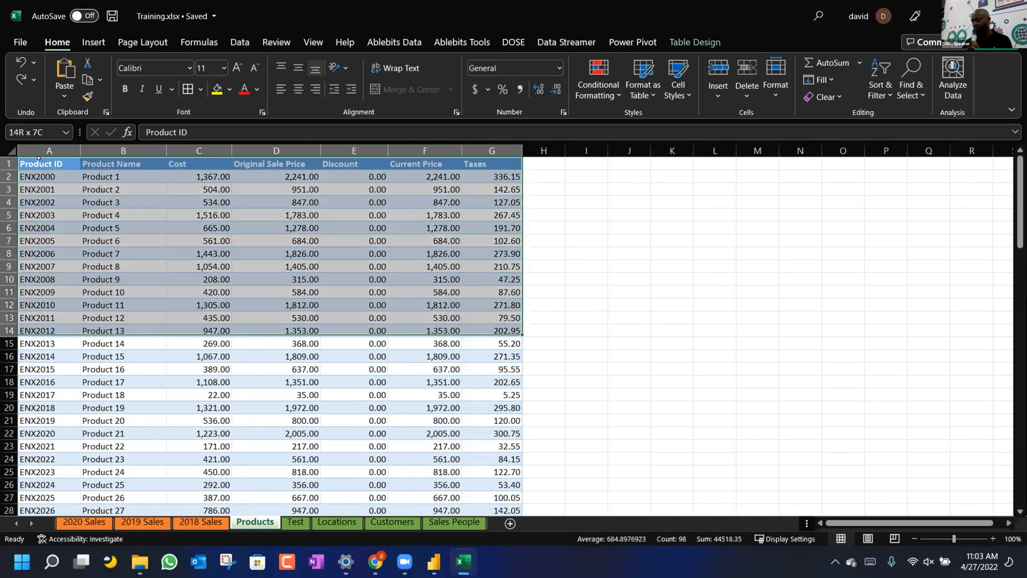
key(ctrl+shift+Down)
key(ctrl+c)
click(659, 229)
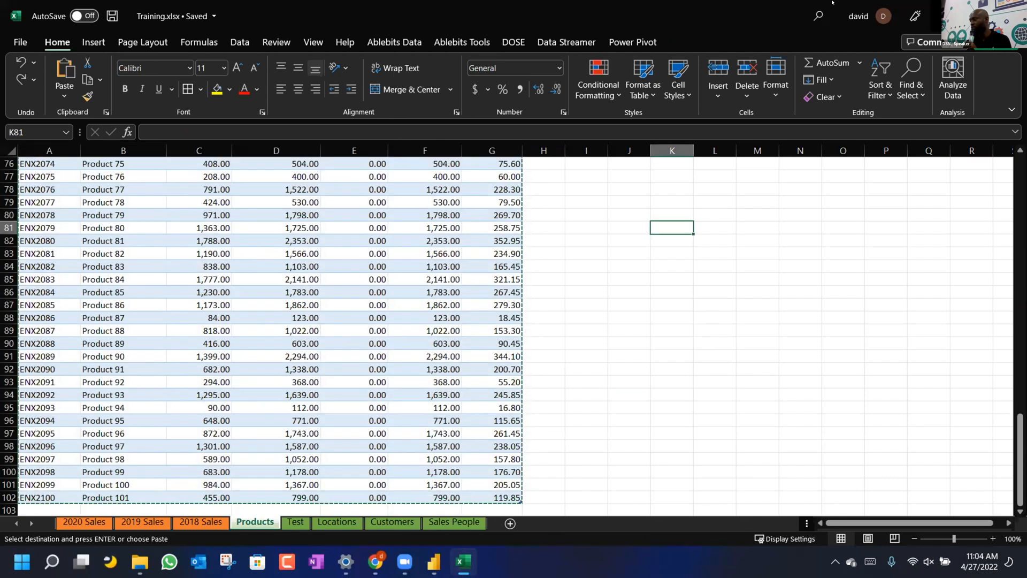
key(alt+Tab)
click(765, 28)
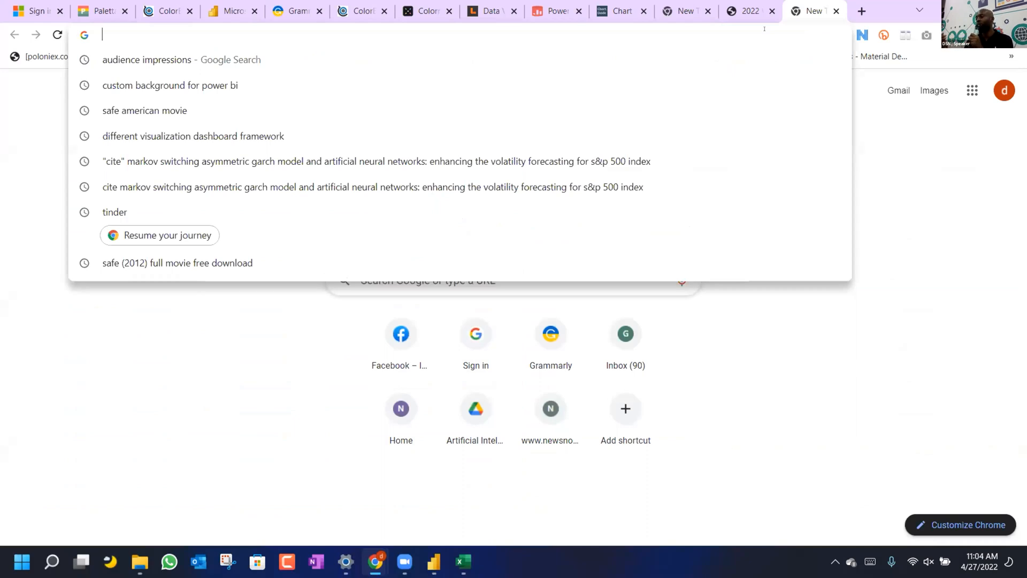
Navigate the new tab to Google Drive.
text(goo)
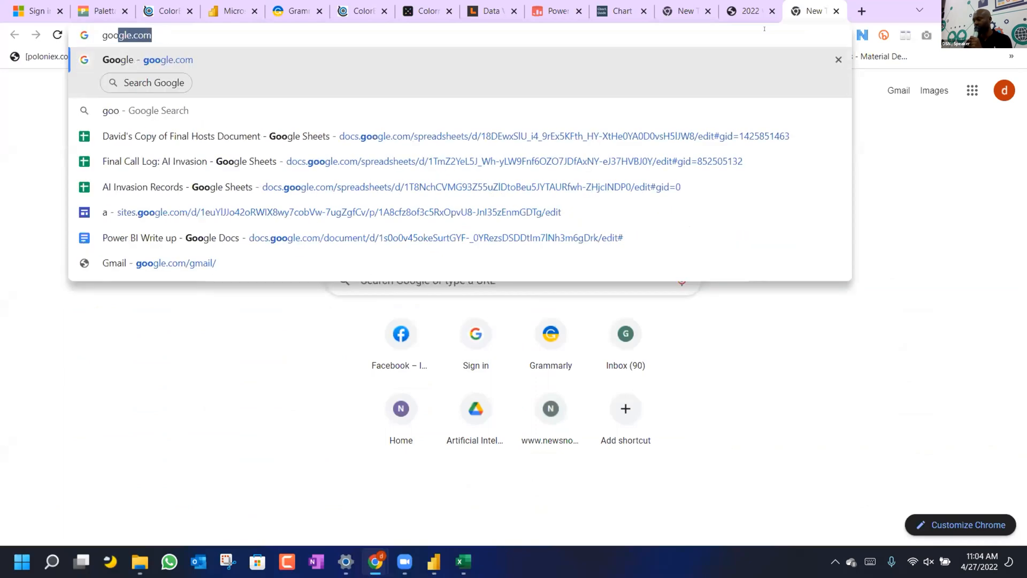
key(ctrl+a)
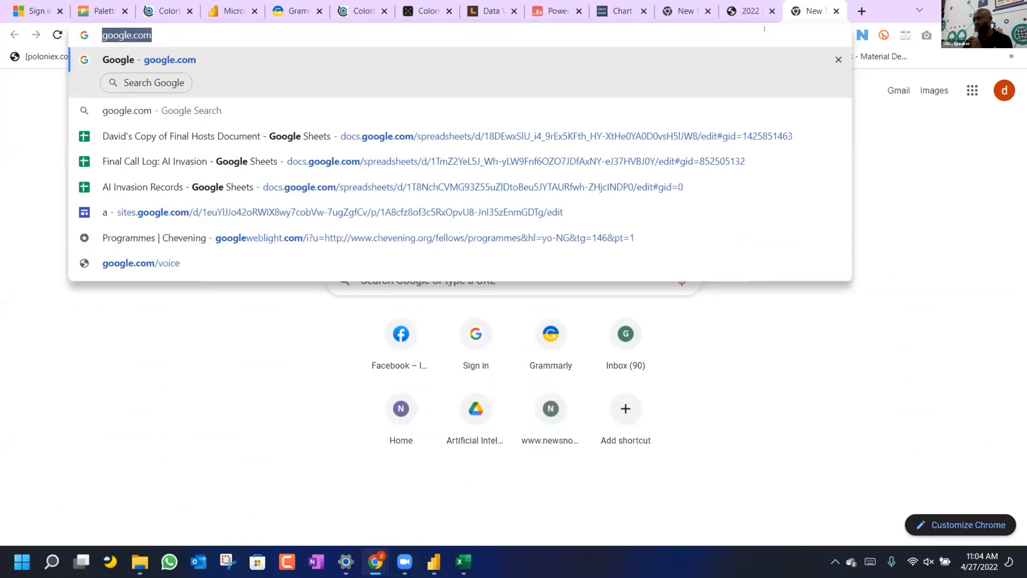
text(drive)
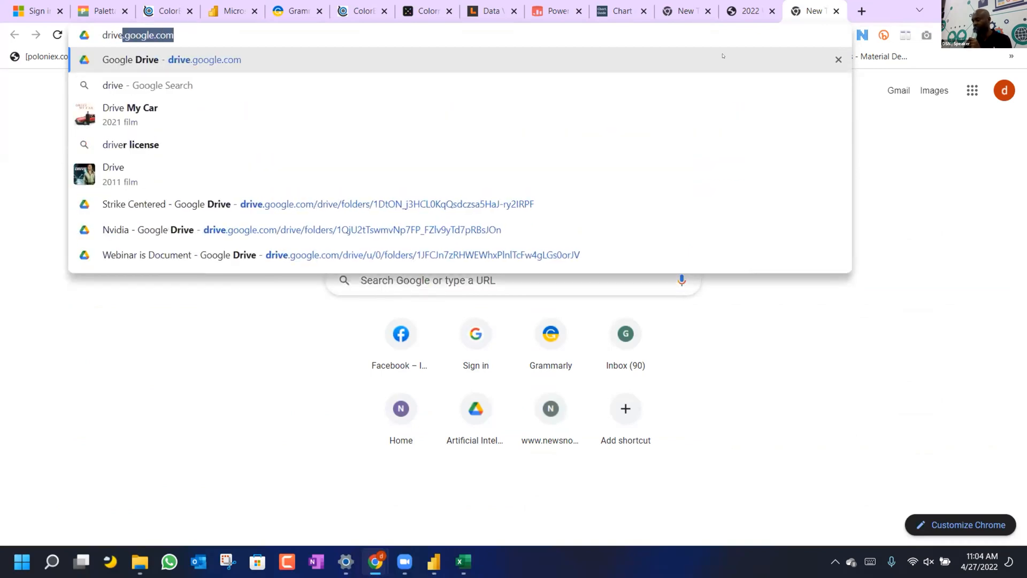
key(Return)
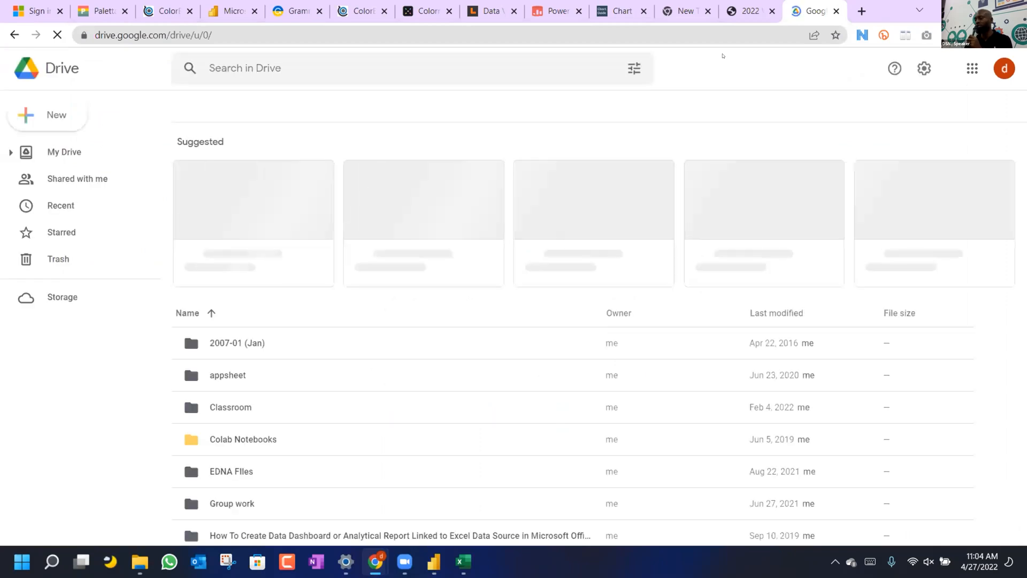
From My Drive's New menu, create a blank Untitled Google Sheets spreadsheet.
click(53, 122)
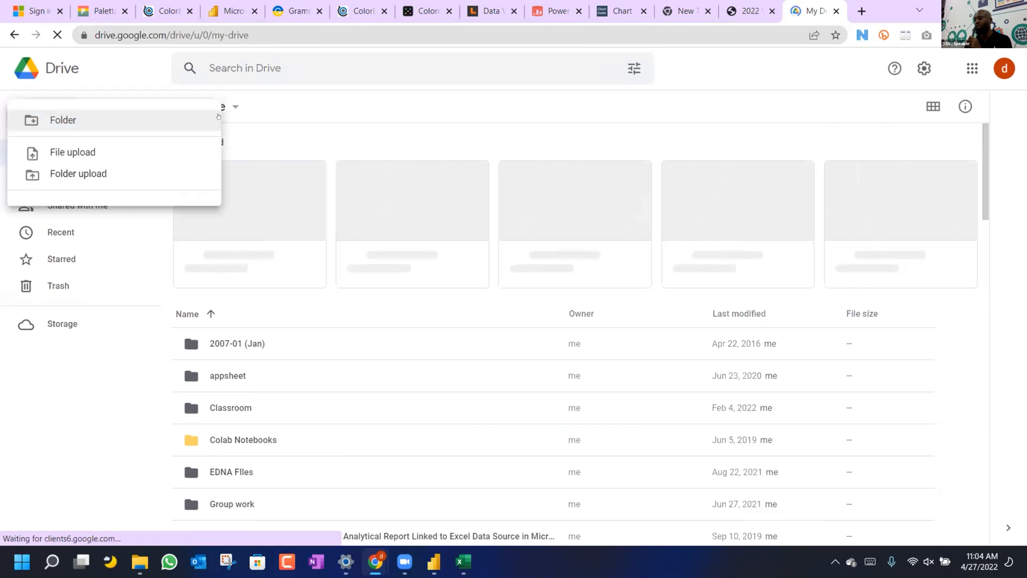
click(228, 107)
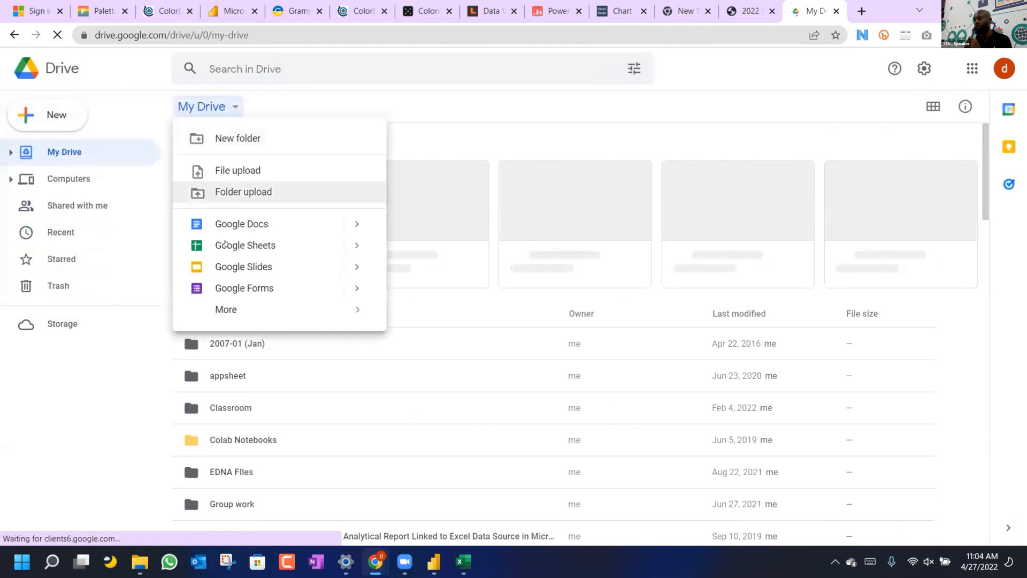
click(225, 244)
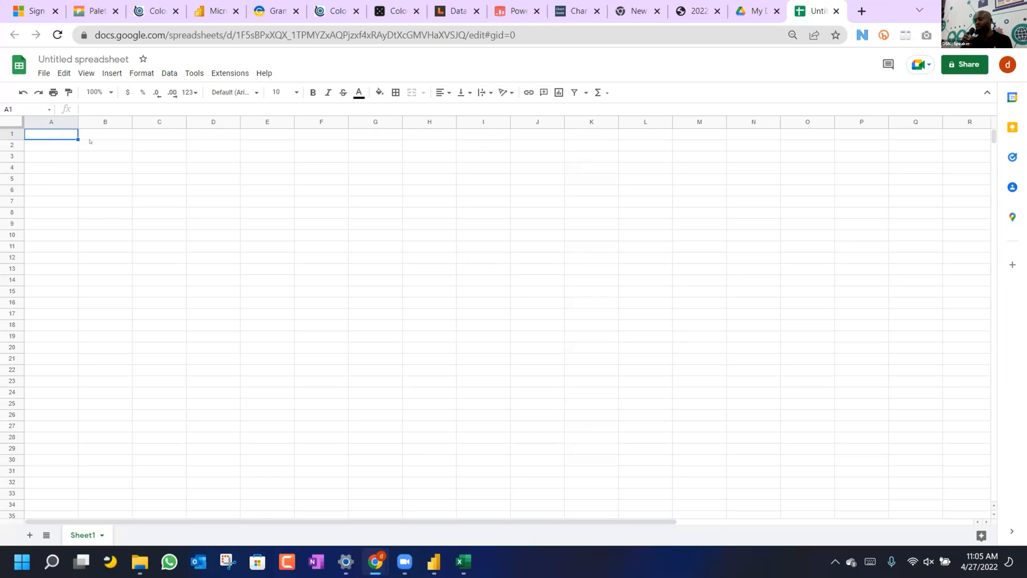
Paste the Excel product table at A1 of the new spreadsheet, then switch back to Excel.
key(ctrl+v)
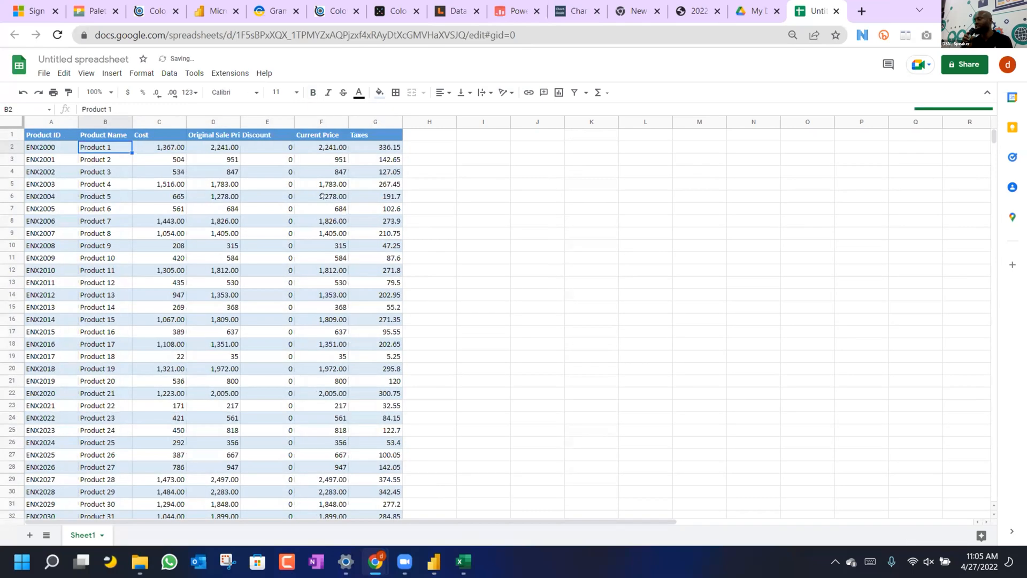
click(321, 208)
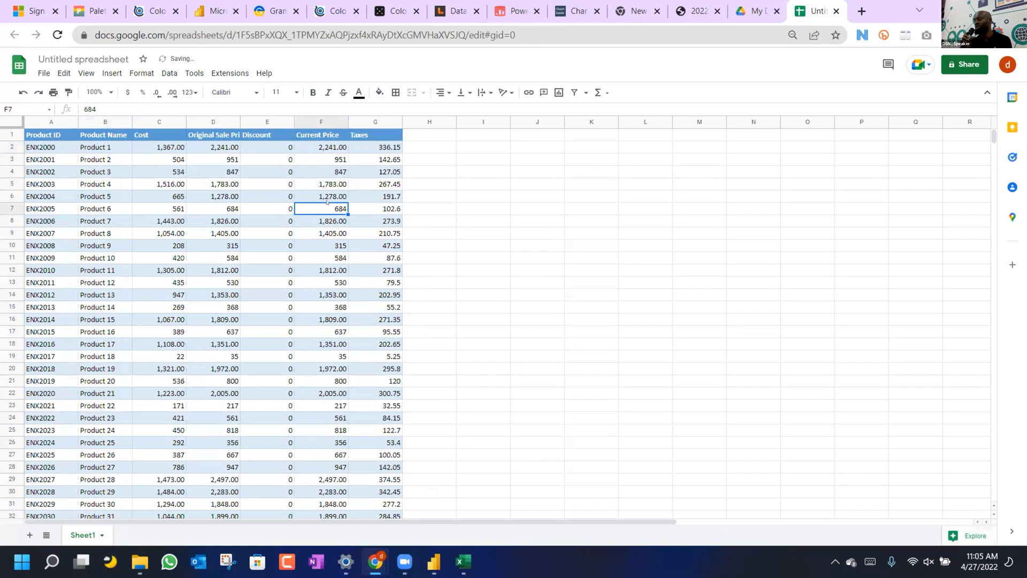
click(462, 562)
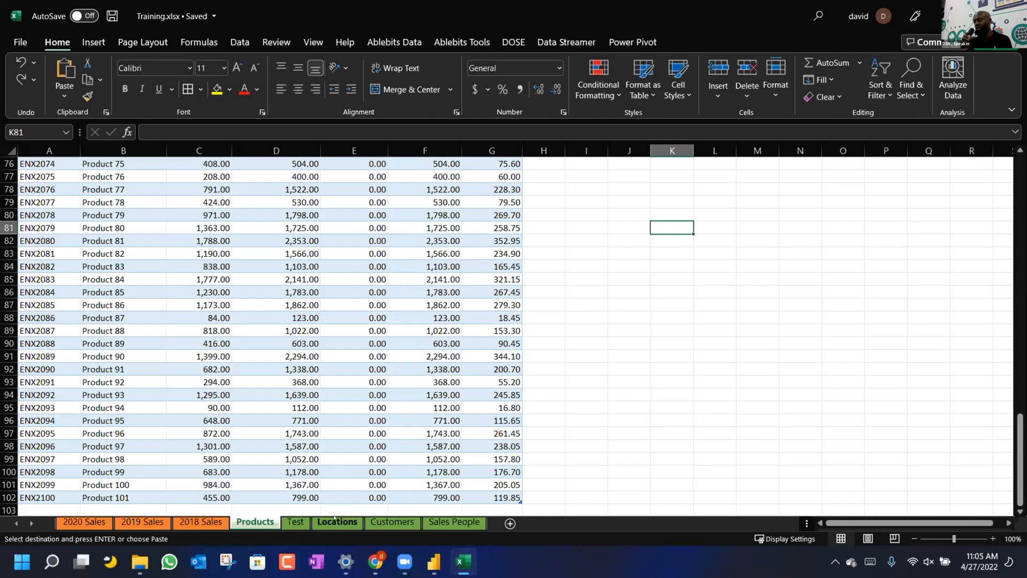
Copy the California cities table from Excel's Locations sheet, then return to Google Sheets.
click(336, 522)
click(32, 163)
key(ctrl+a)
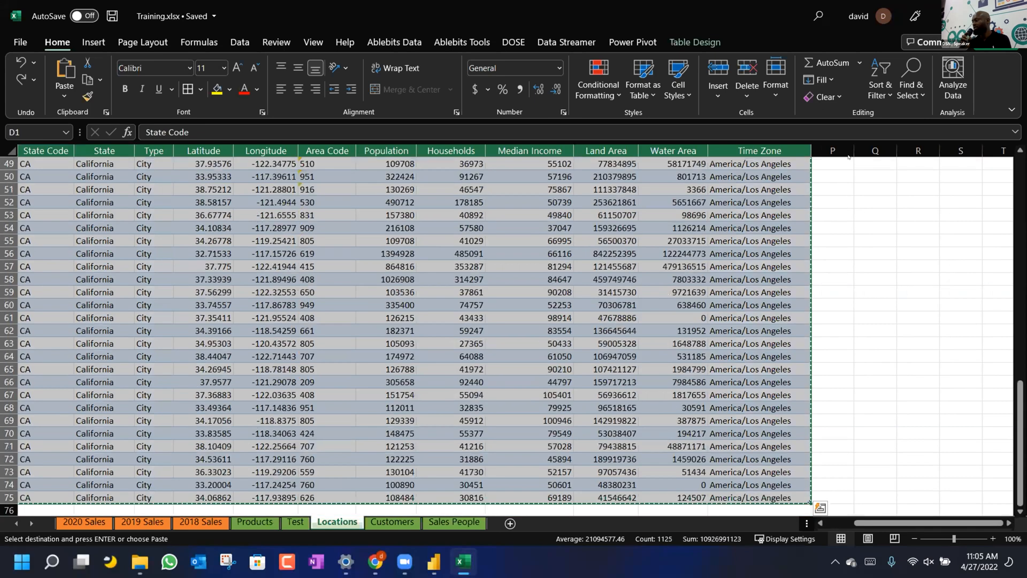
click(875, 304)
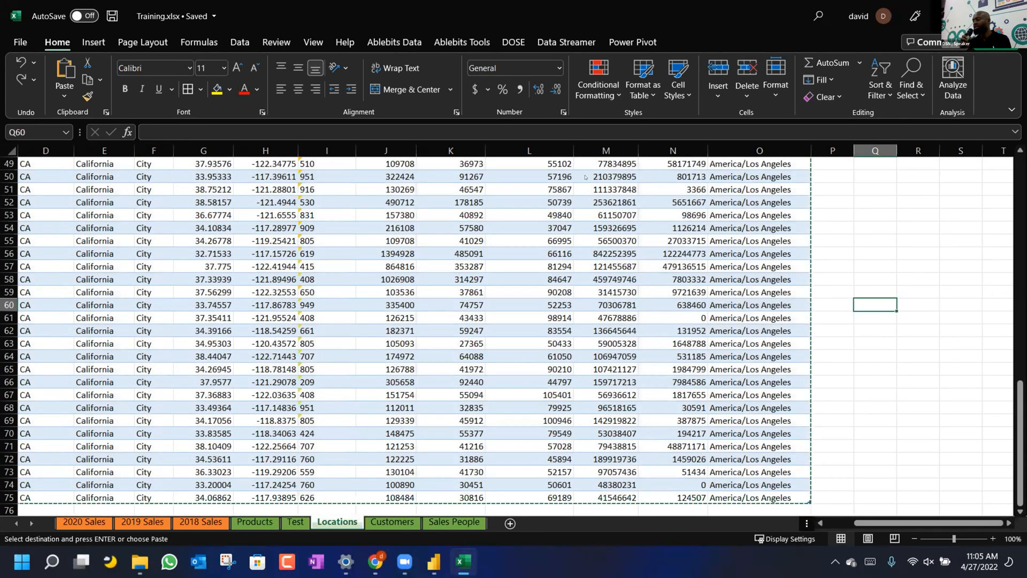
key(alt+Tab)
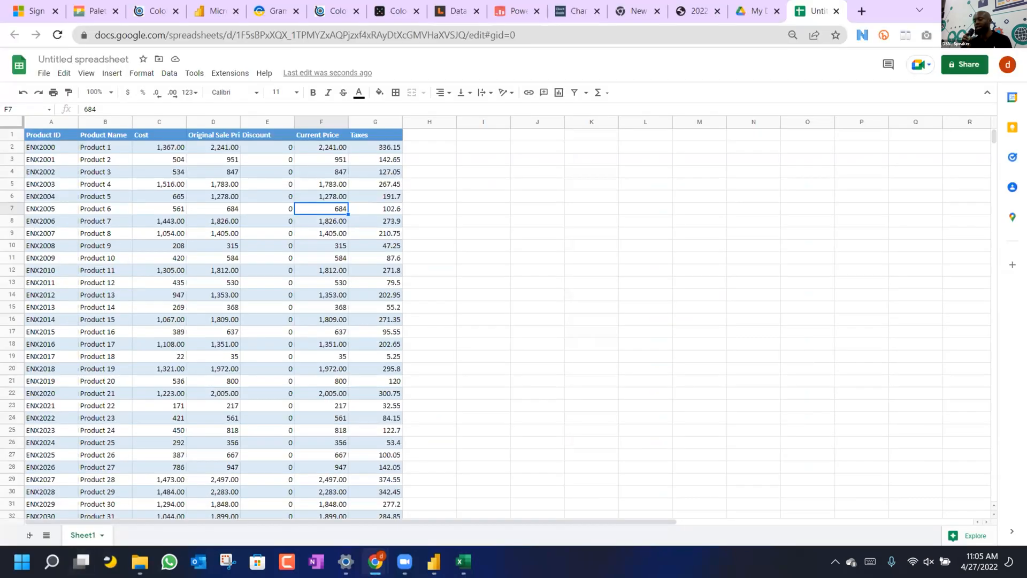
Add Sheet2 and paste the Locations table at A1, Location ID through Time Zone.
click(491, 431)
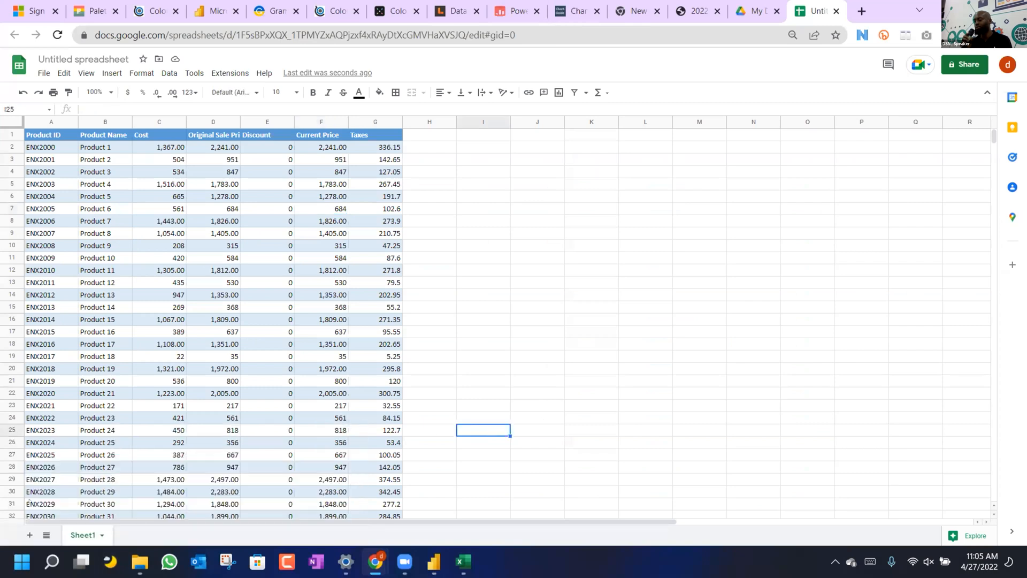
click(24, 535)
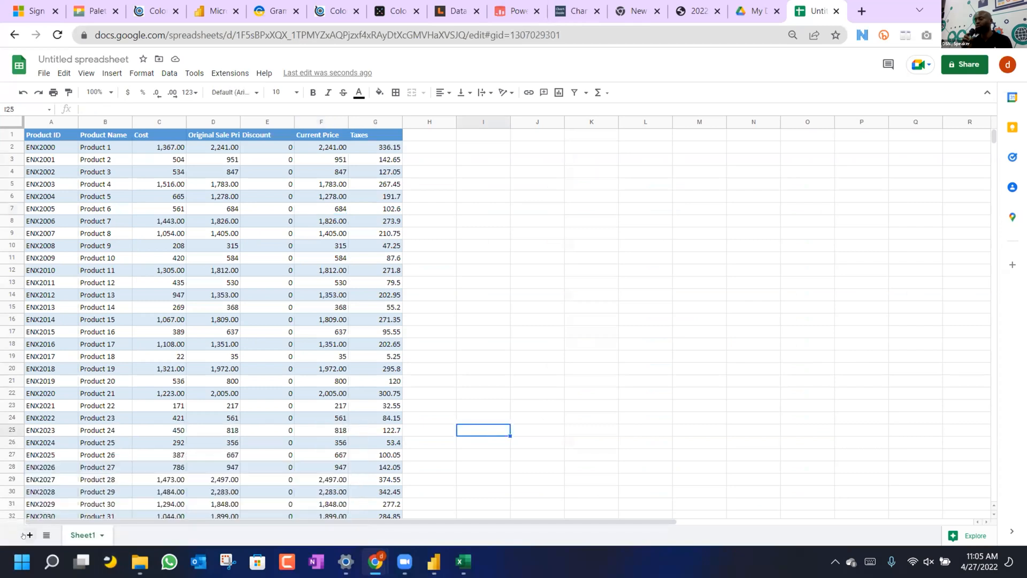
click(46, 133)
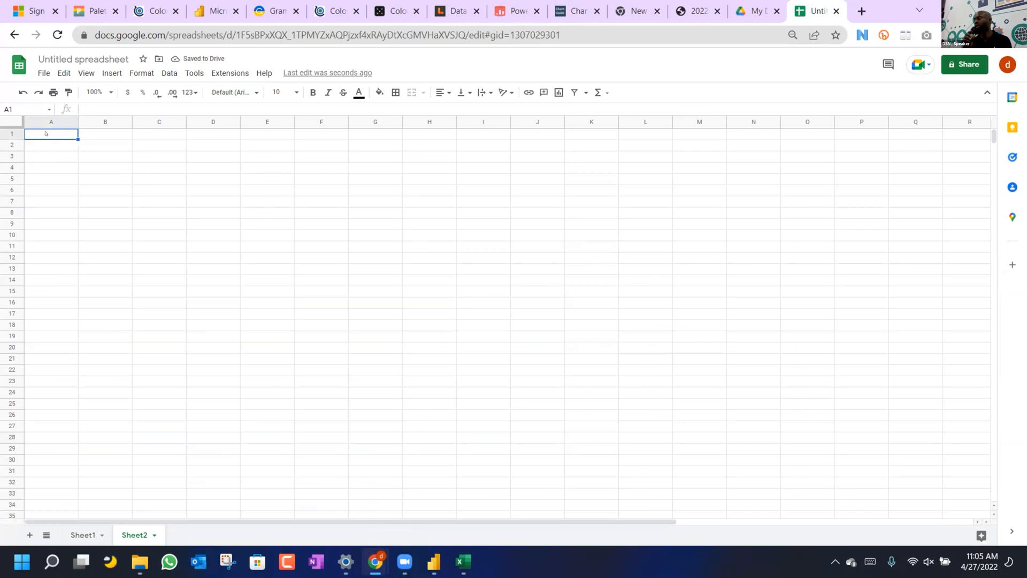
key(ctrl+v)
click(209, 222)
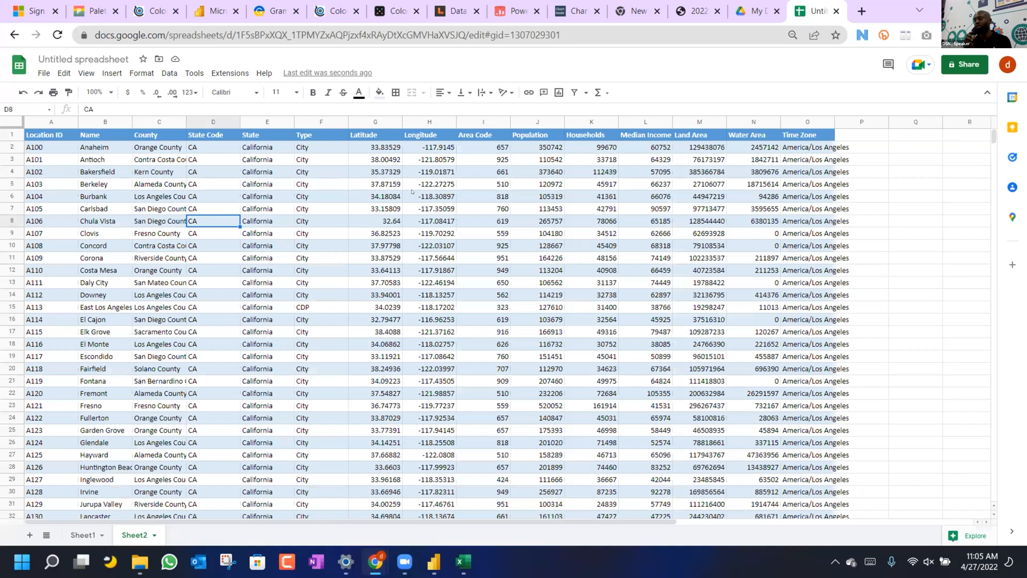
click(335, 200)
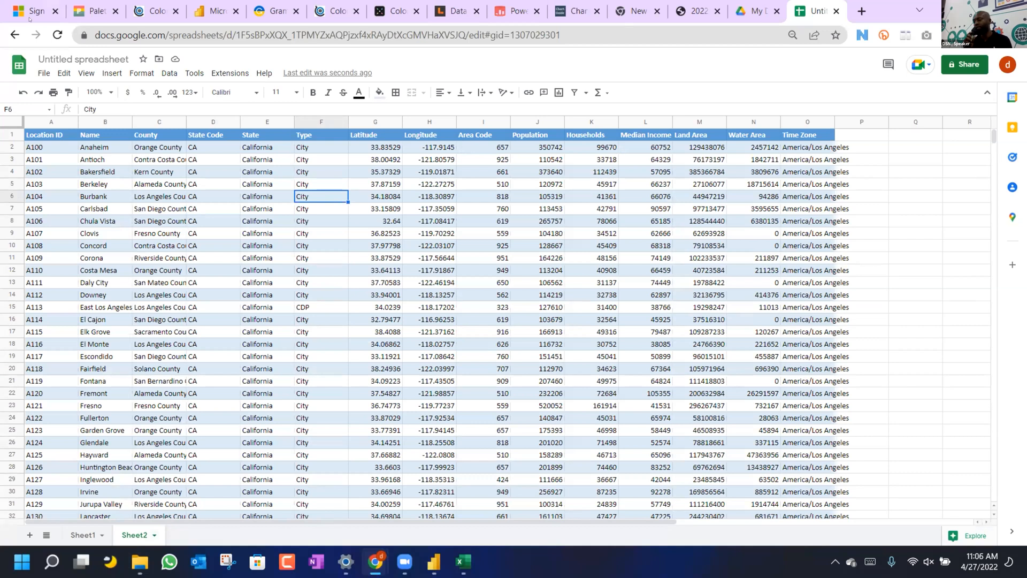
Rename the spreadsheet to 'Web test'.
click(62, 58)
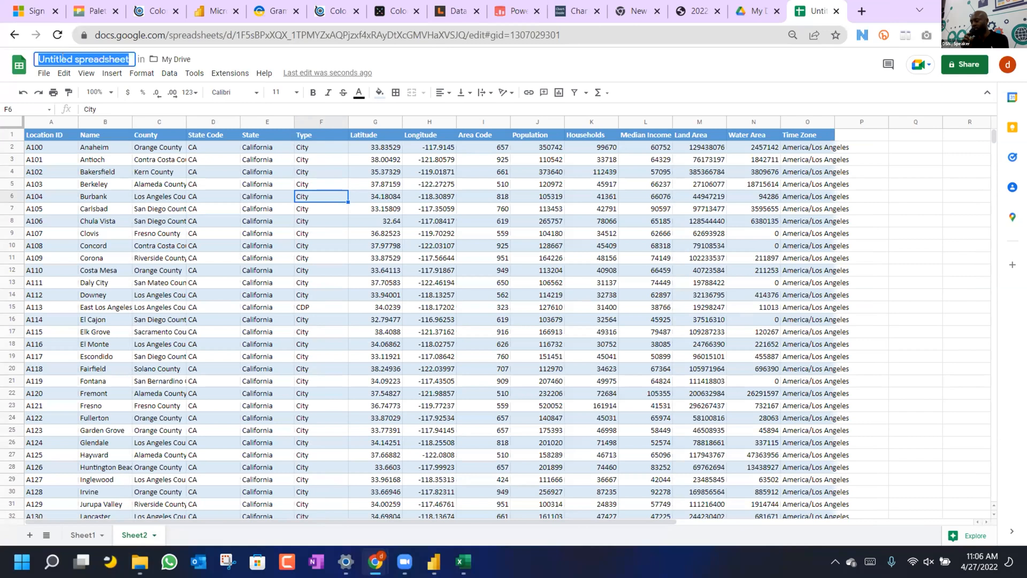
text(Web test)
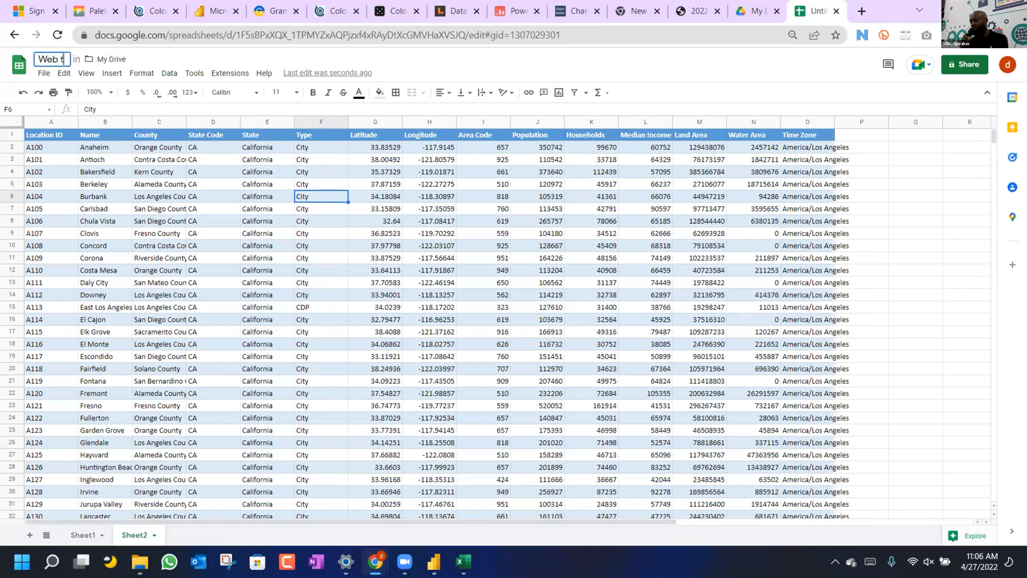
key(Return)
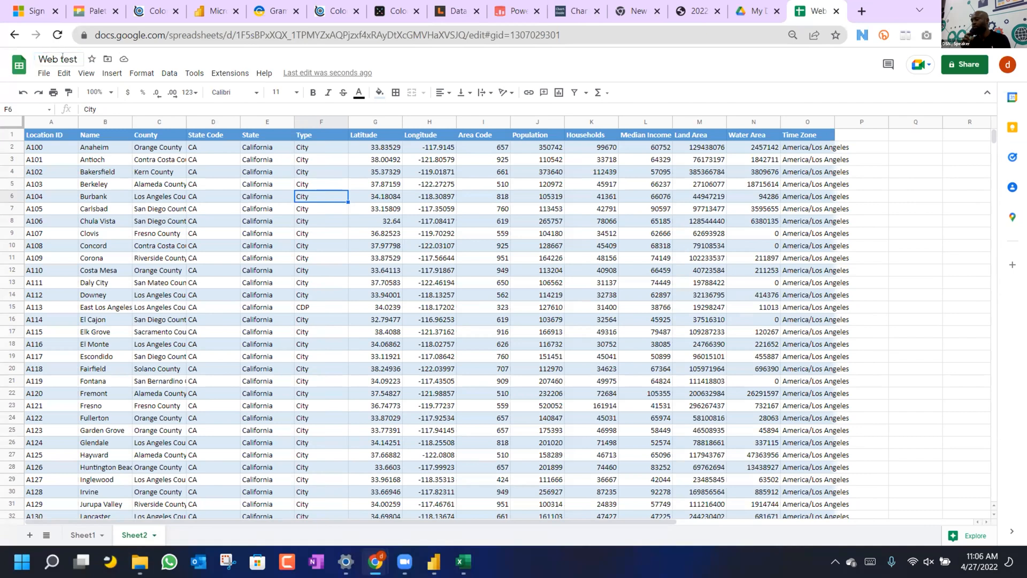
click(799, 168)
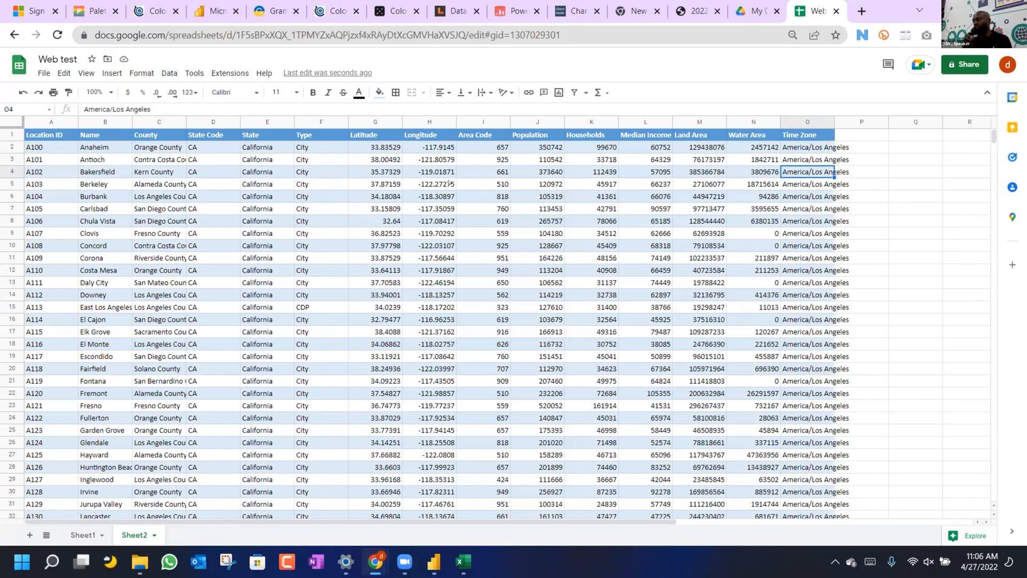
Share it so anyone with the link has Editor access, and copy the link.
click(954, 71)
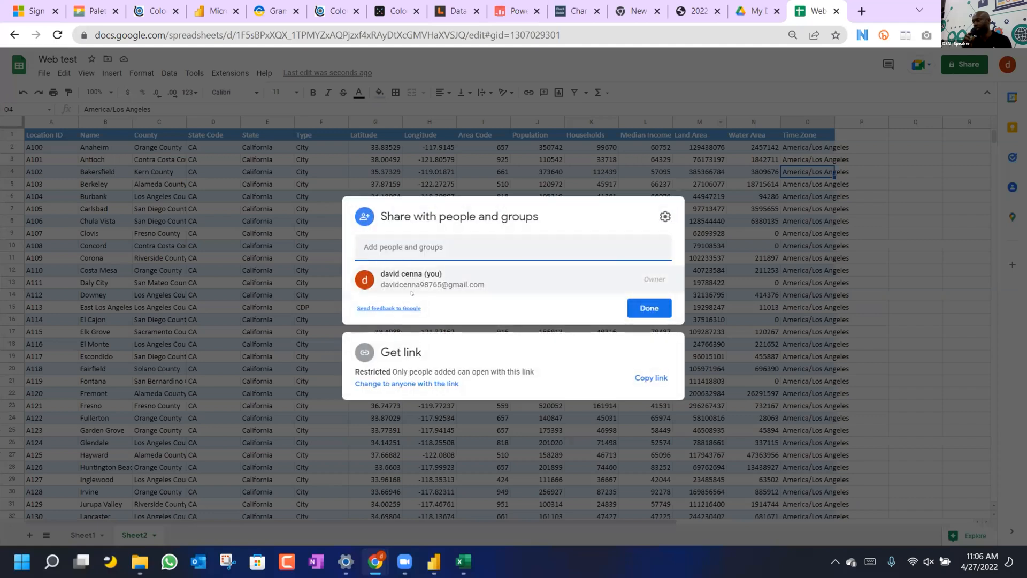
click(413, 385)
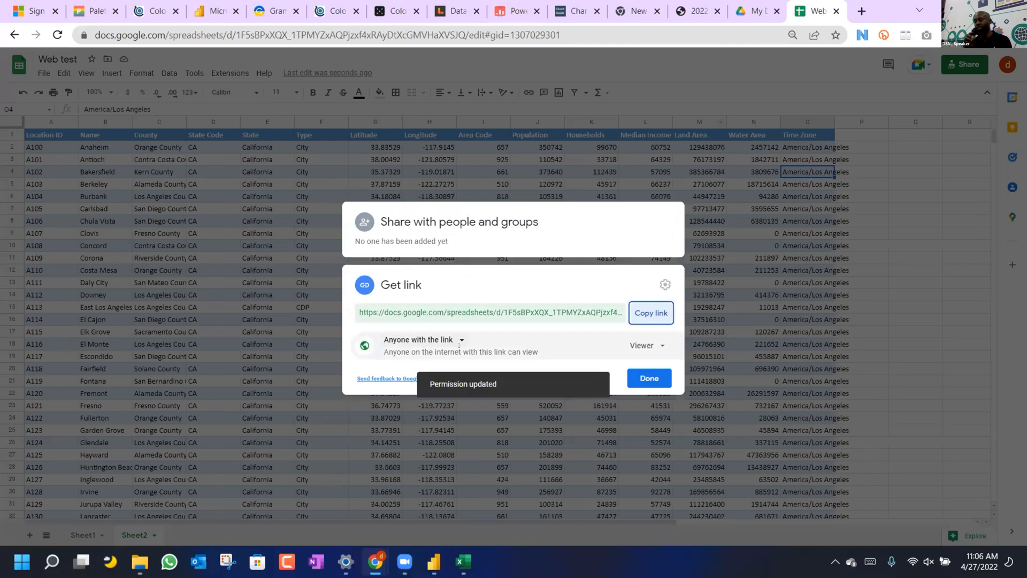
click(656, 347)
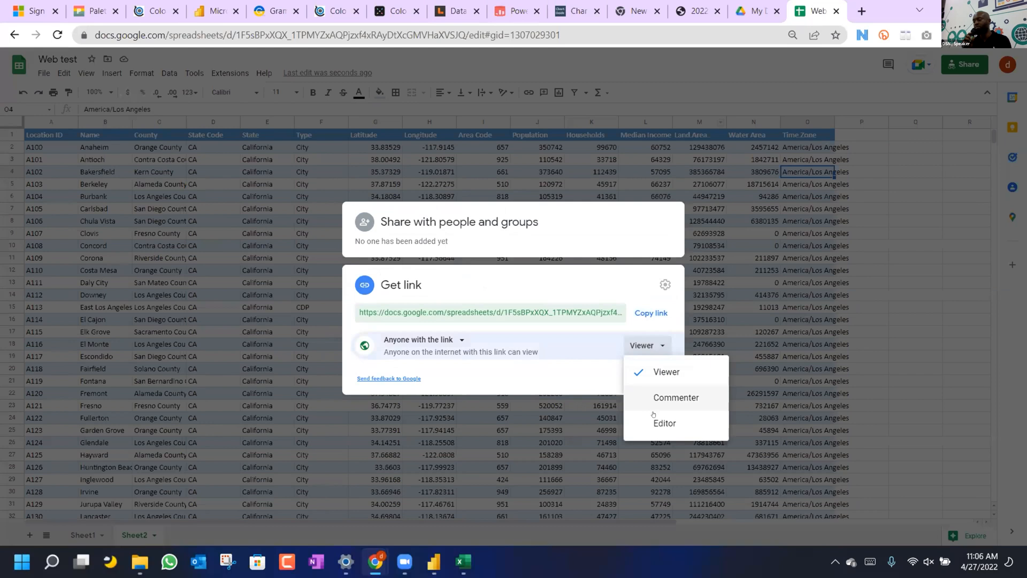
click(648, 424)
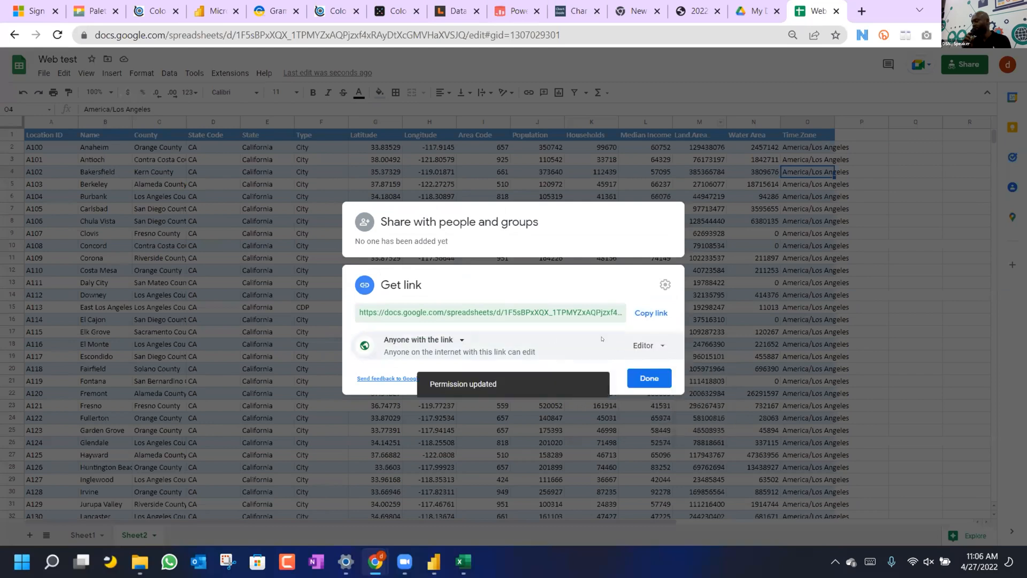
click(654, 346)
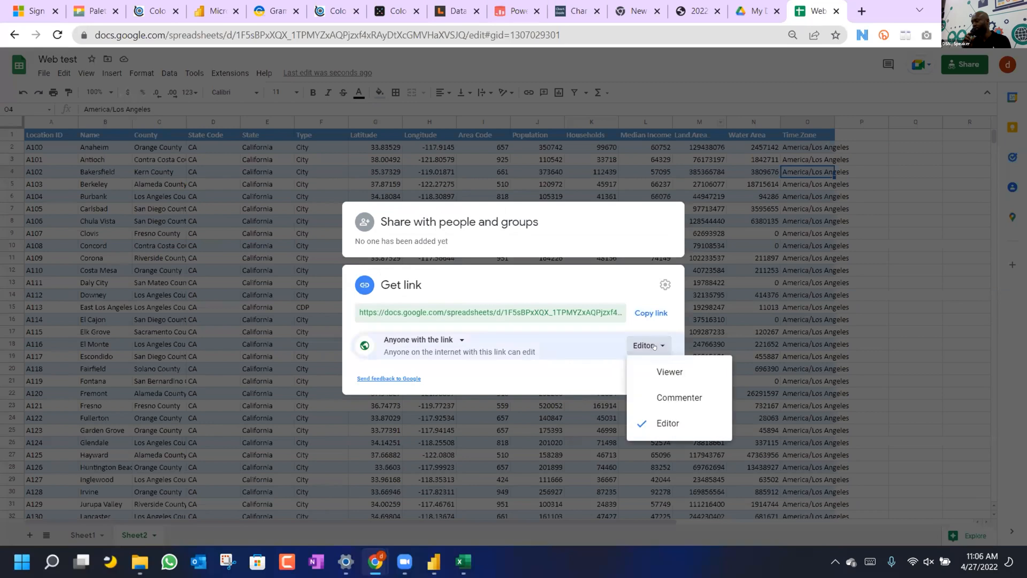
click(652, 314)
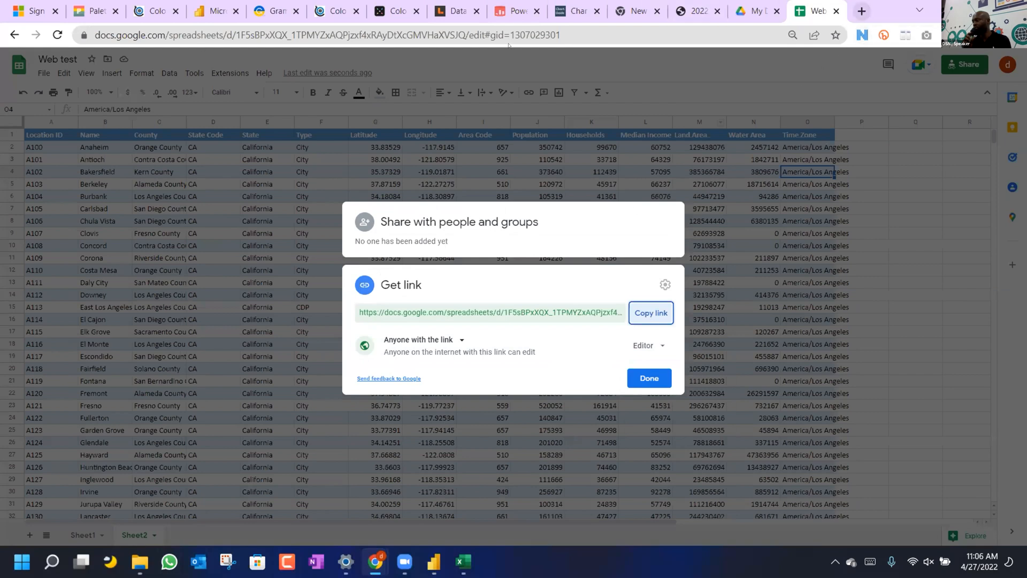
Create a new blank Google Docs document from the My Drive page.
click(754, 11)
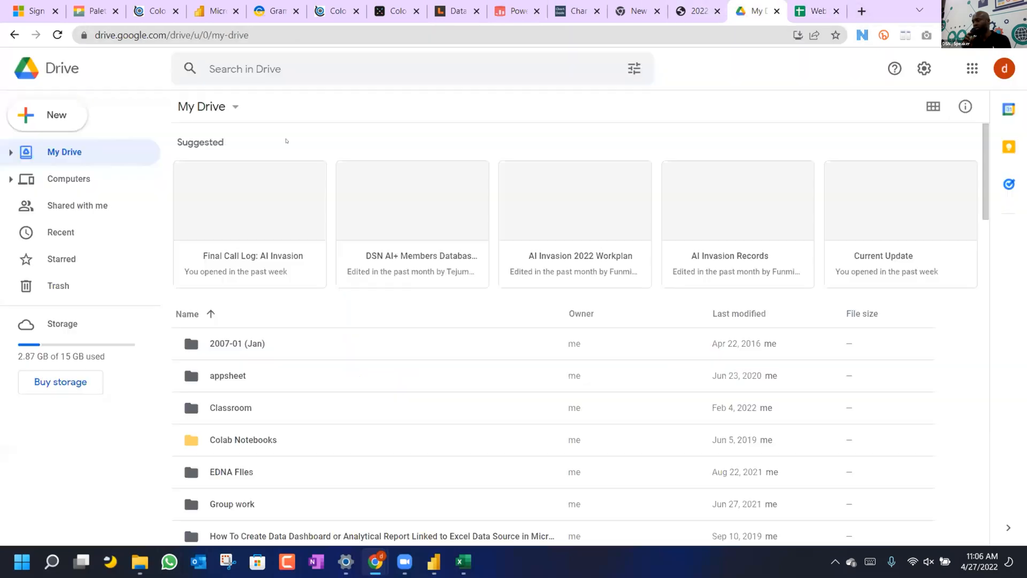
click(57, 125)
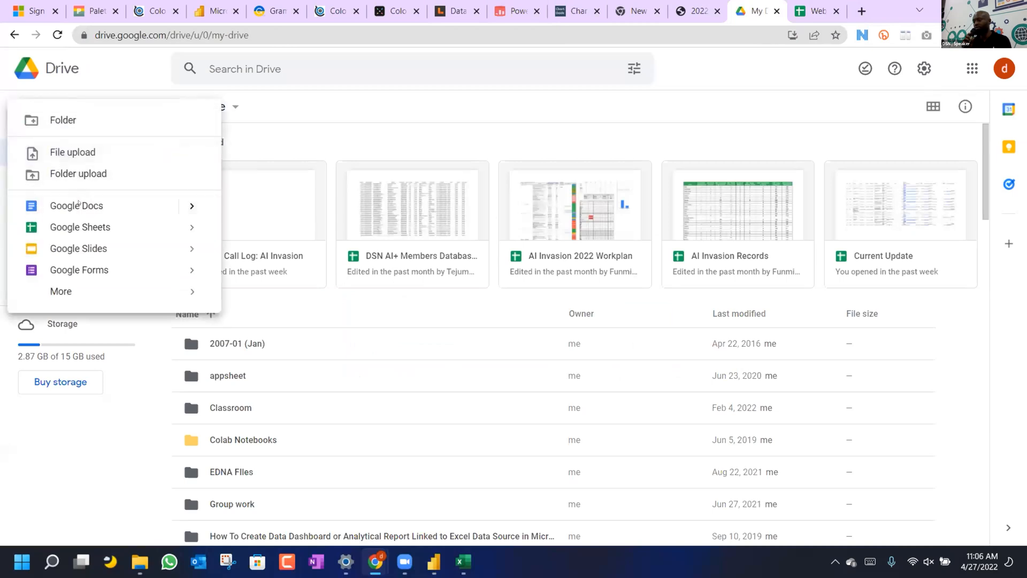
click(75, 205)
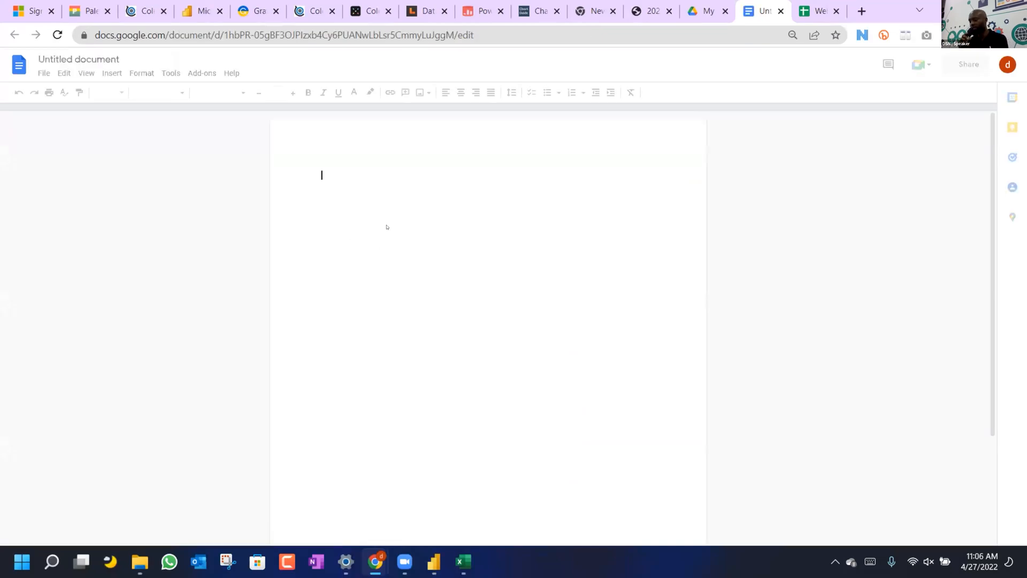
Paste the Web test sheet's share link twice, on separate lines.
key(ctrl+v)
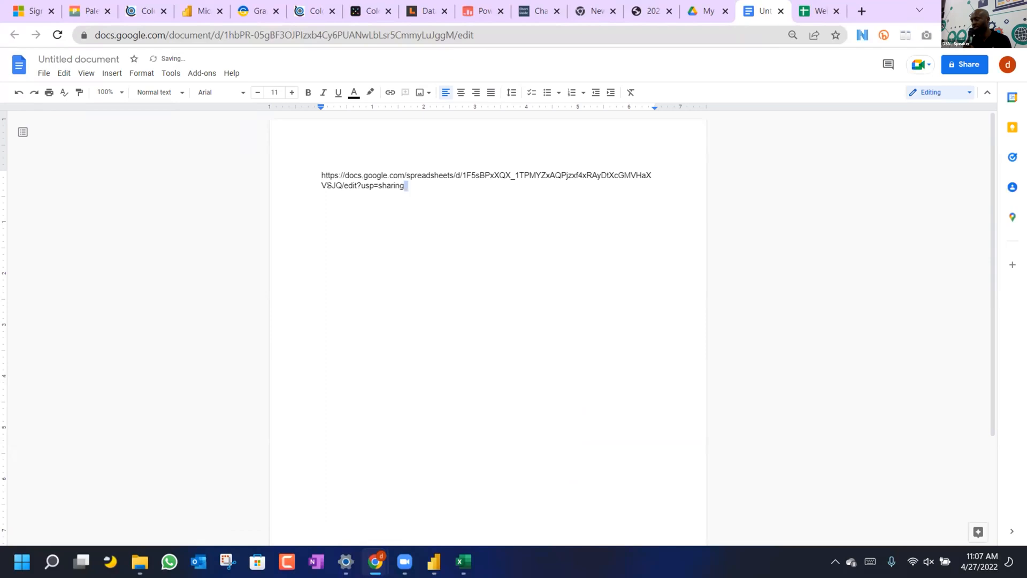
drag(405, 185, 312, 175)
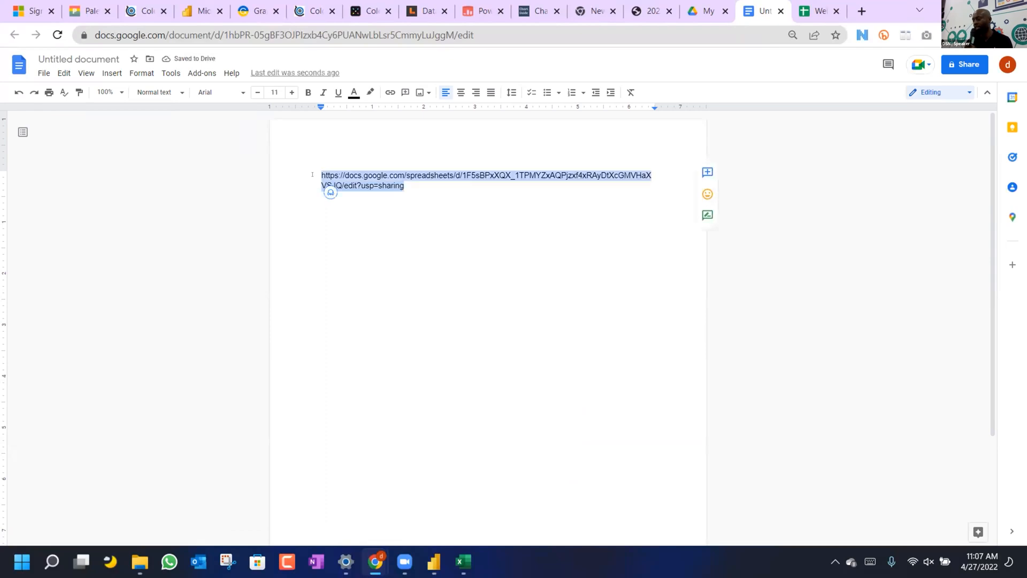
click(468, 201)
key(Return)
key(Return)
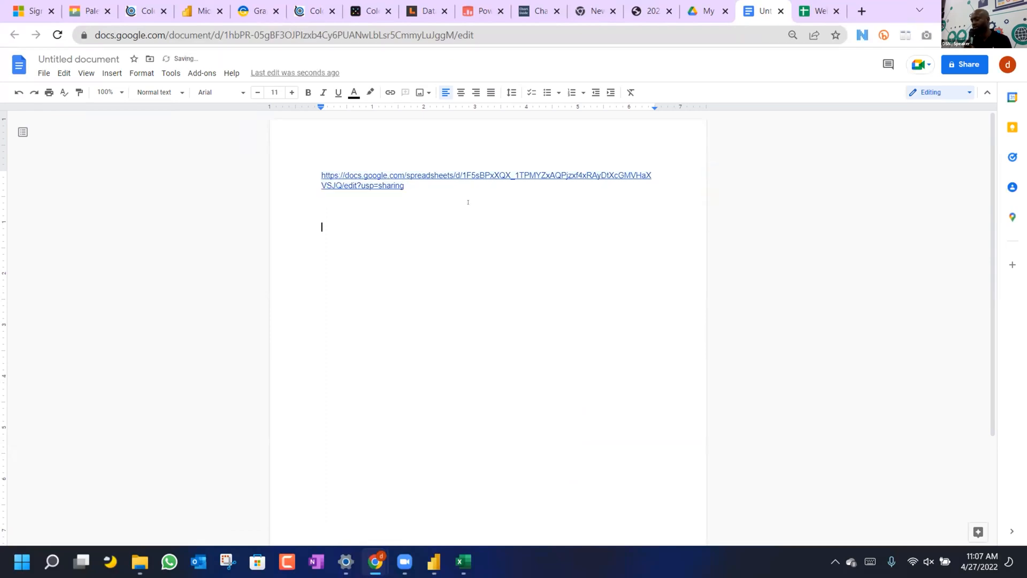
key(ctrl+v)
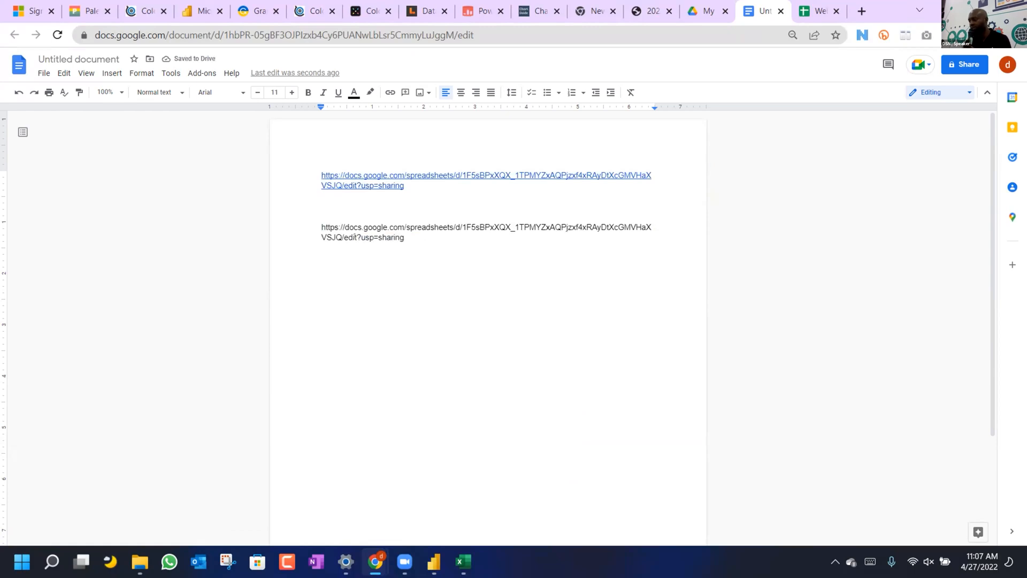
key(Return)
key(Return)
Write the note 'edit => export' below the two links.
text(edt)
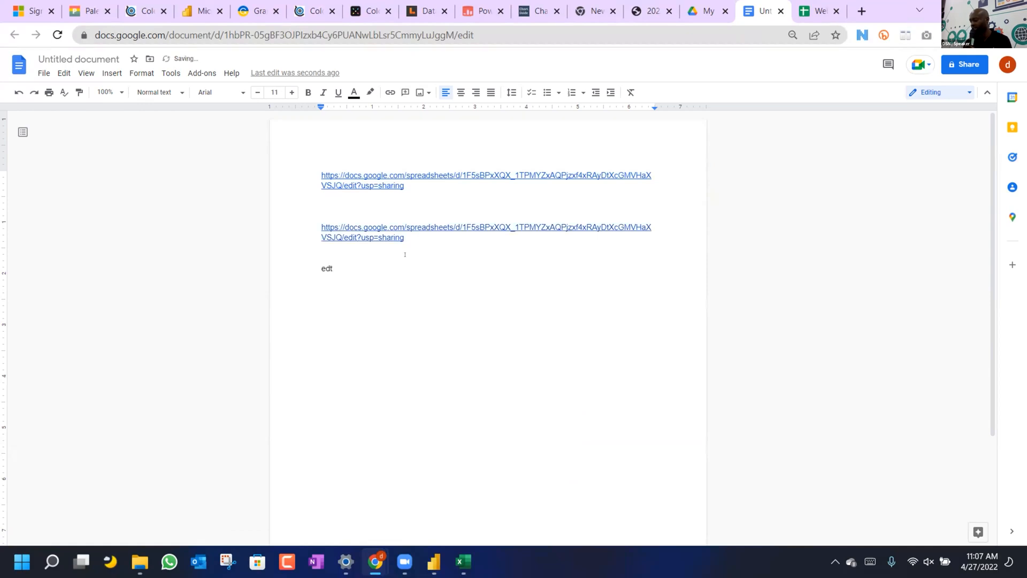
key(BackSpace)
text(it =>  export)
click(324, 268)
key(BackSpace)
text(e)
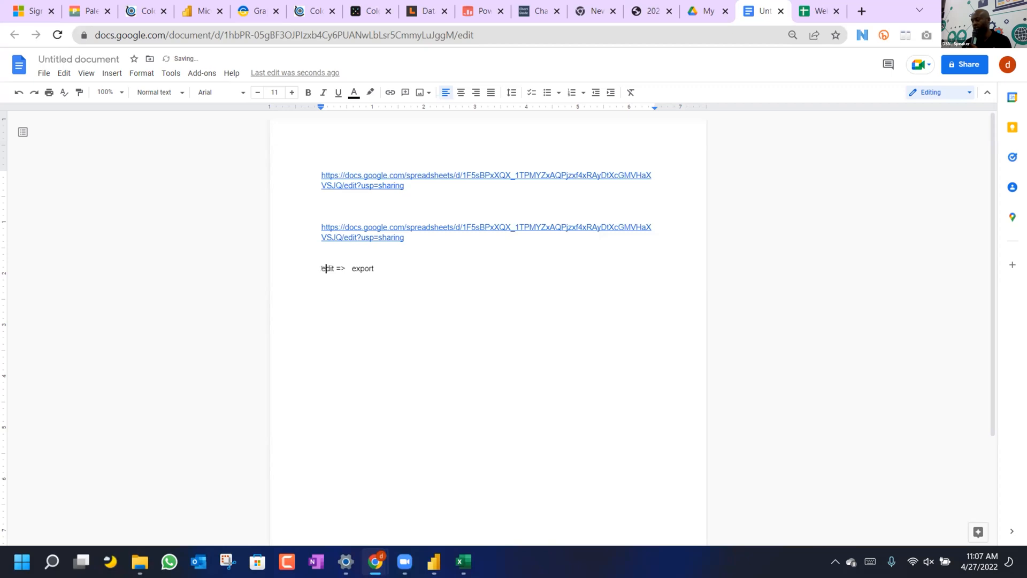
click(397, 270)
Add the note 'usp => format' on a new line.
click(371, 185)
key(shift+Left)
key(shift+Left)
key(shift+Left)
key(ctrl+c)
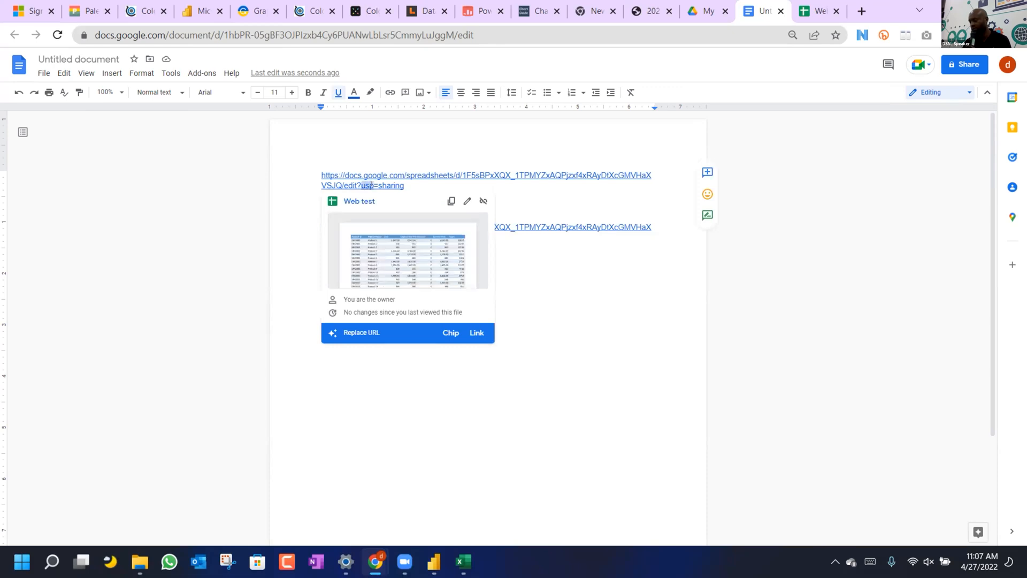
click(449, 370)
key(Return)
key(ctrl+v)
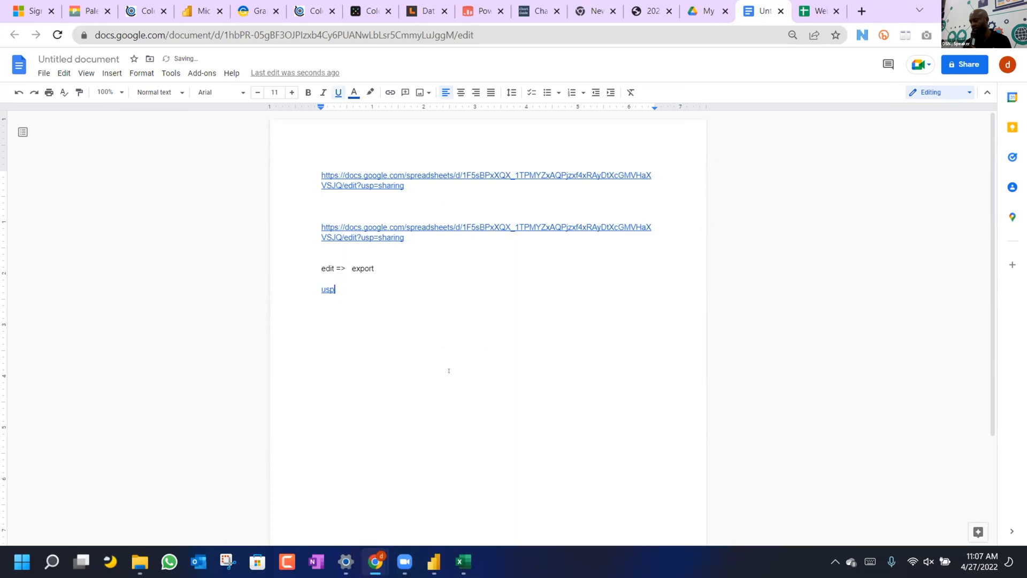
text(= > format)
key(Return)
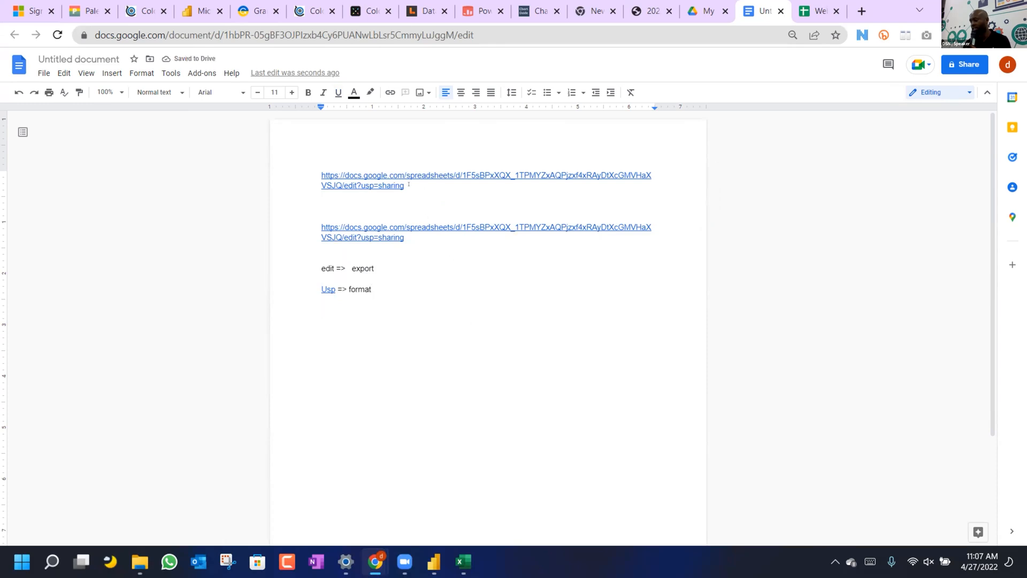
Add the note 'sharing => xlsx' below the other notes.
drag(405, 185, 377, 185)
key(ctrl+c)
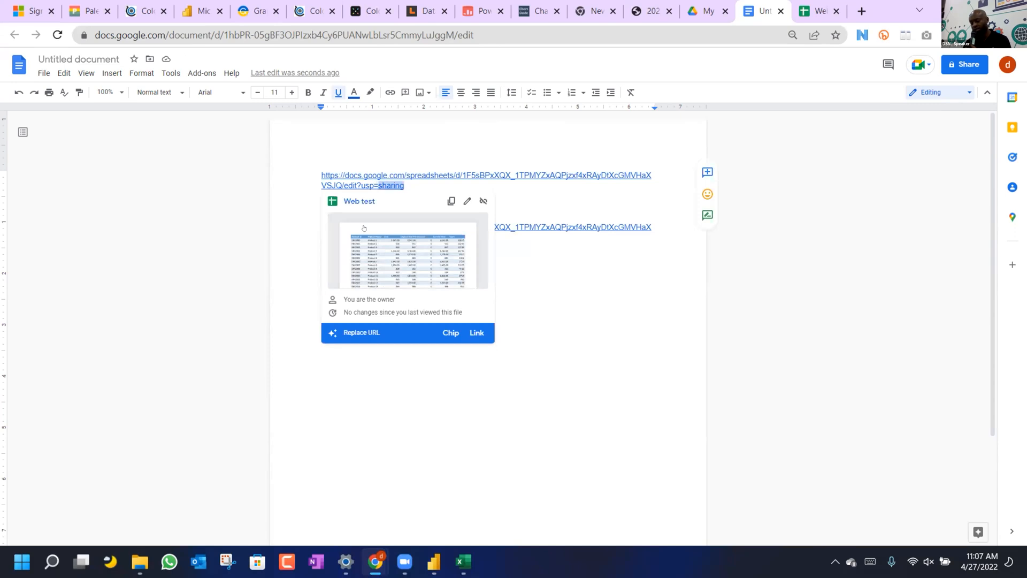
click(374, 365)
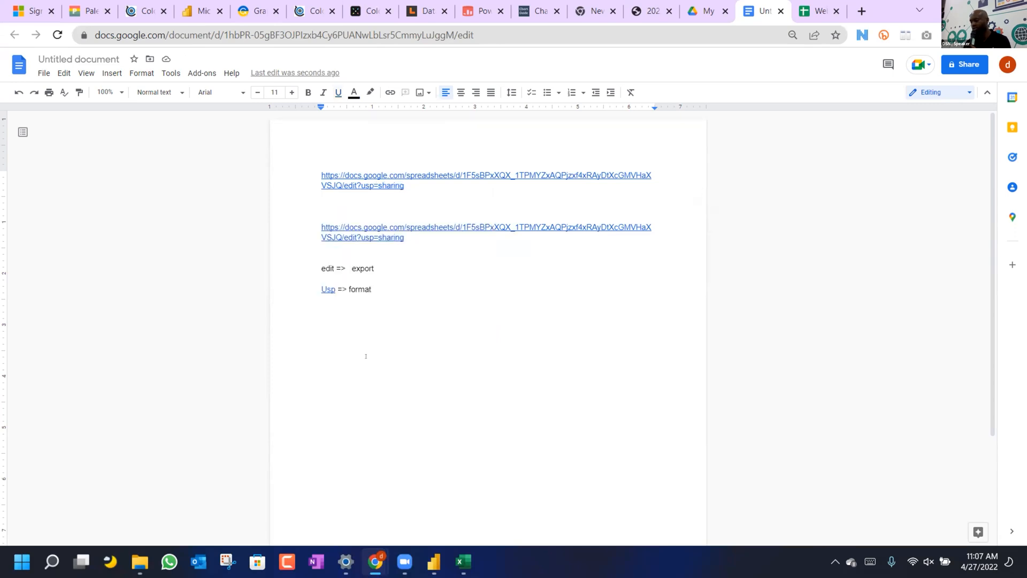
key(ctrl+v)
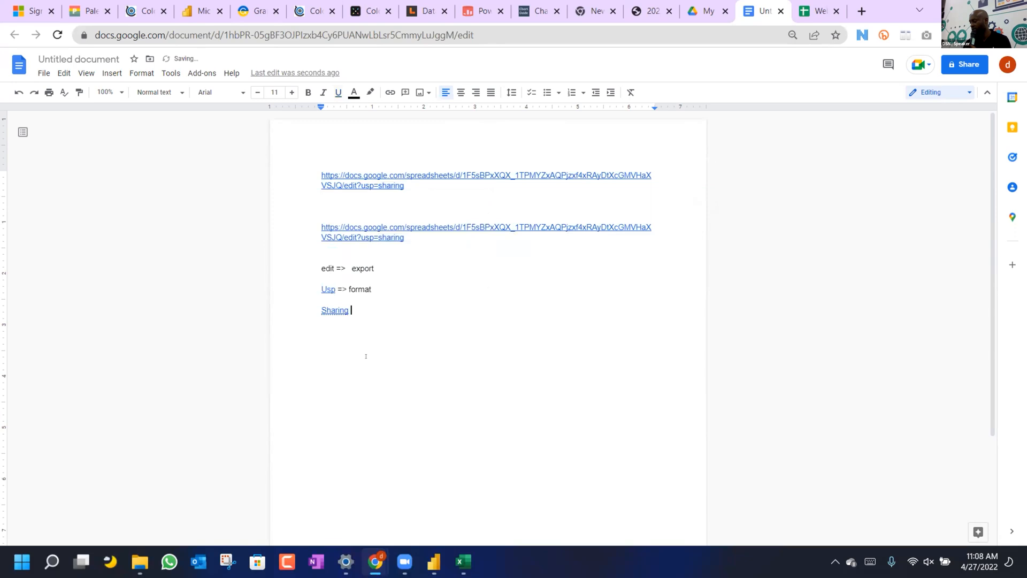
text(=> xlsx)
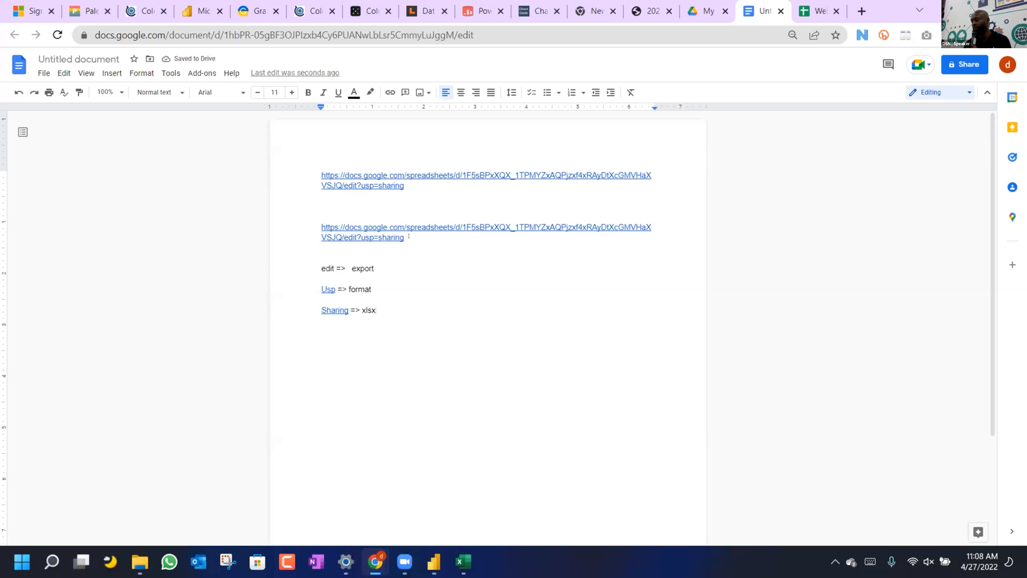
Change the second link's ending from edit?usp=sharing to export?format=xlsx.
drag(406, 237, 378, 238)
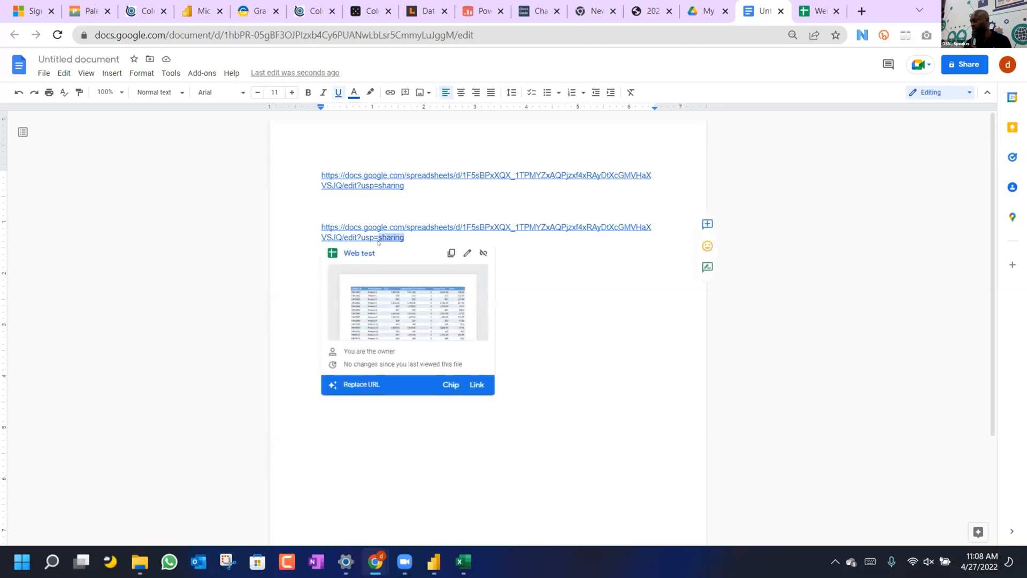
key(BackSpace)
text(xlsx)
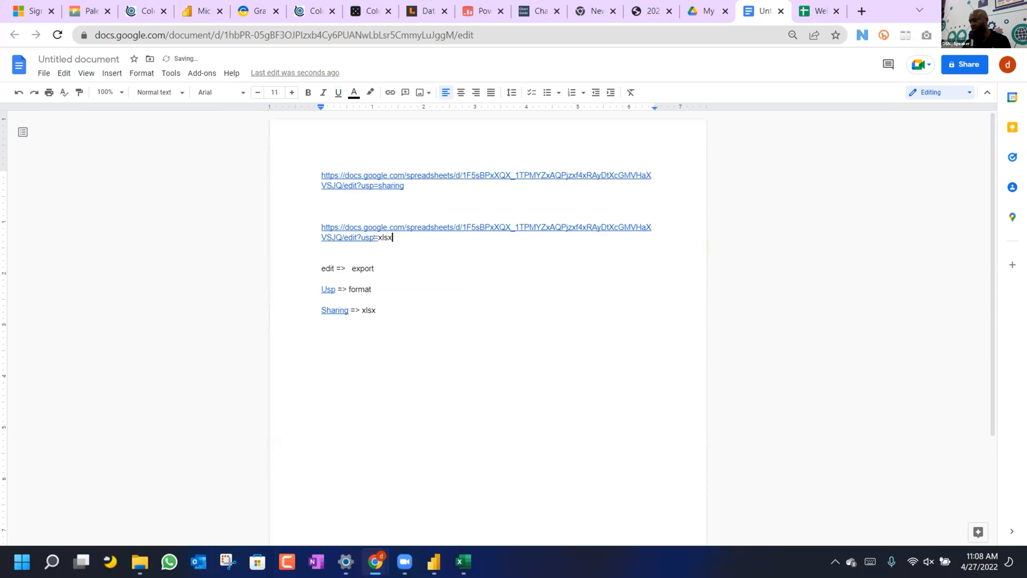
click(372, 242)
key(BackSpace)
key(BackSpace)
key(BackSpace)
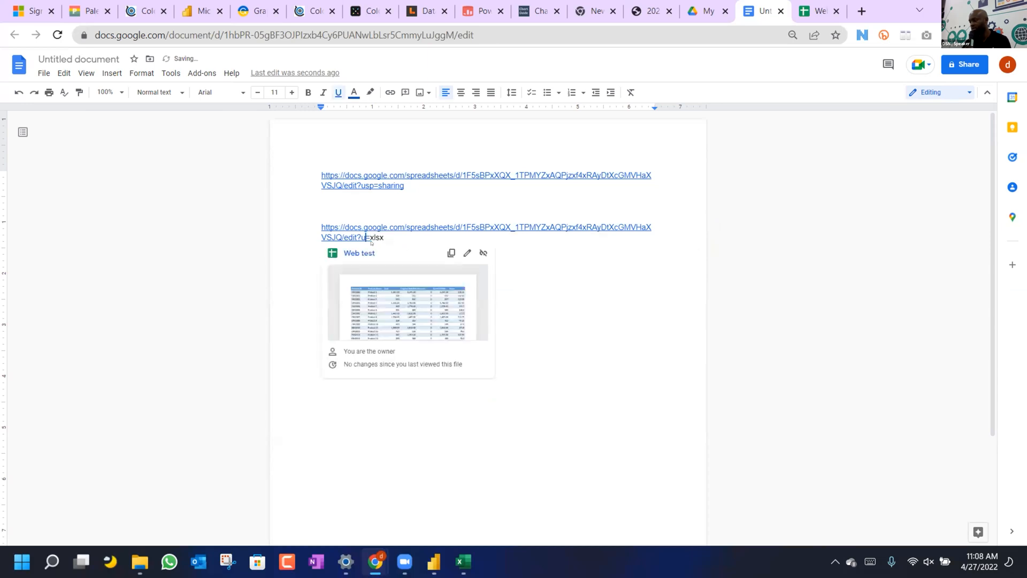
text(format)
key(Left)
key(Left)
key(Left)
key(Left)
key(Left)
key(Left)
key(Left)
key(BackSpace)
key(BackSpace)
key(BackSpace)
text(xport)
drag(415, 237, 321, 227)
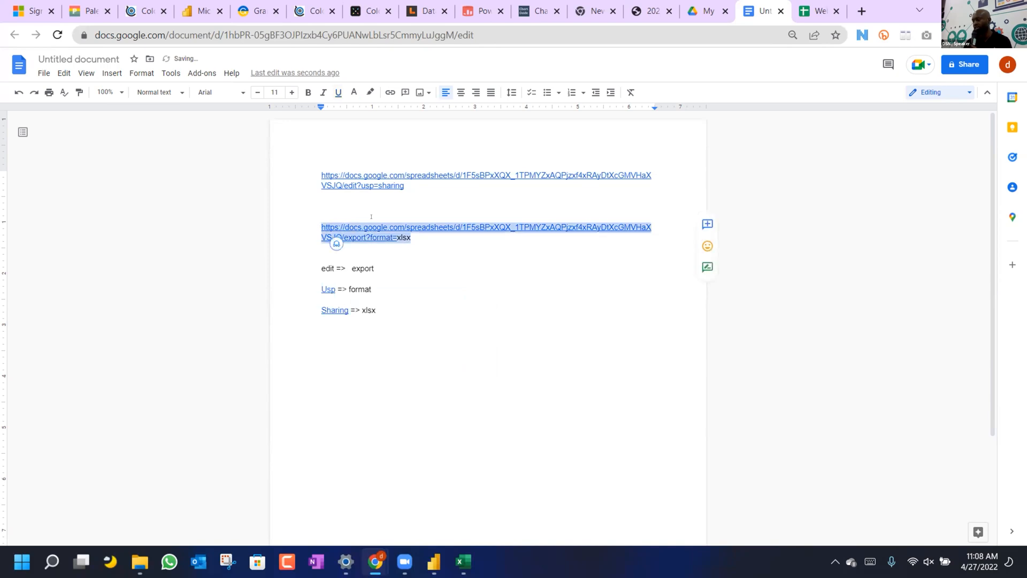
click(447, 363)
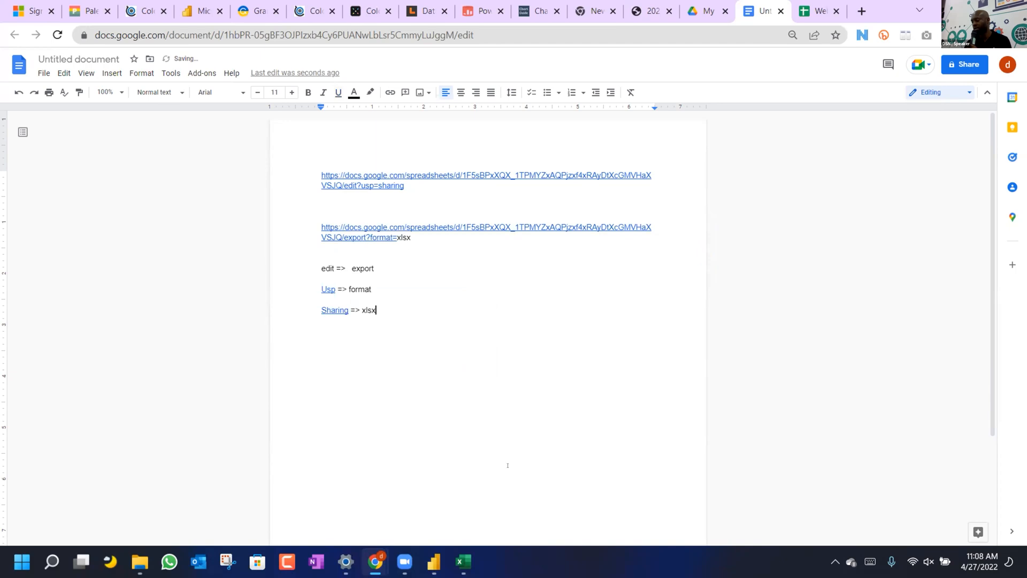
Import Sheet1 from the export?format=xlsx link via New Source > Web as a new query.
mouse_move(434, 561)
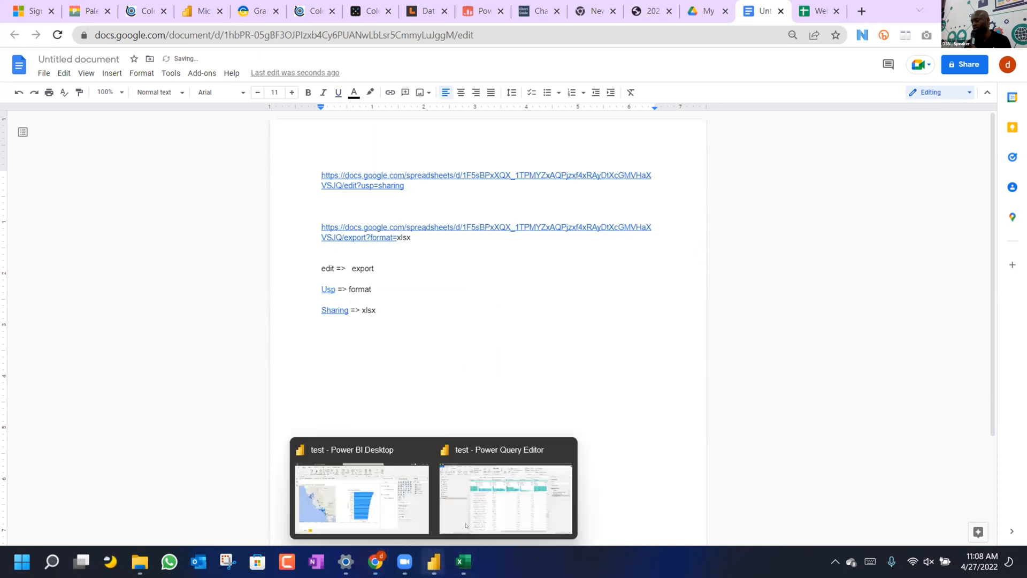
click(473, 519)
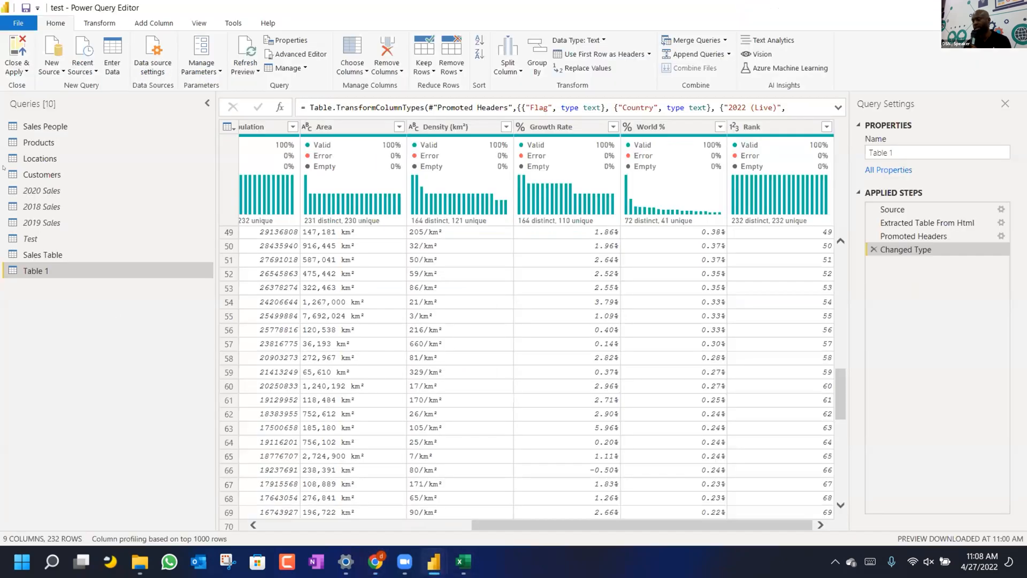
click(56, 72)
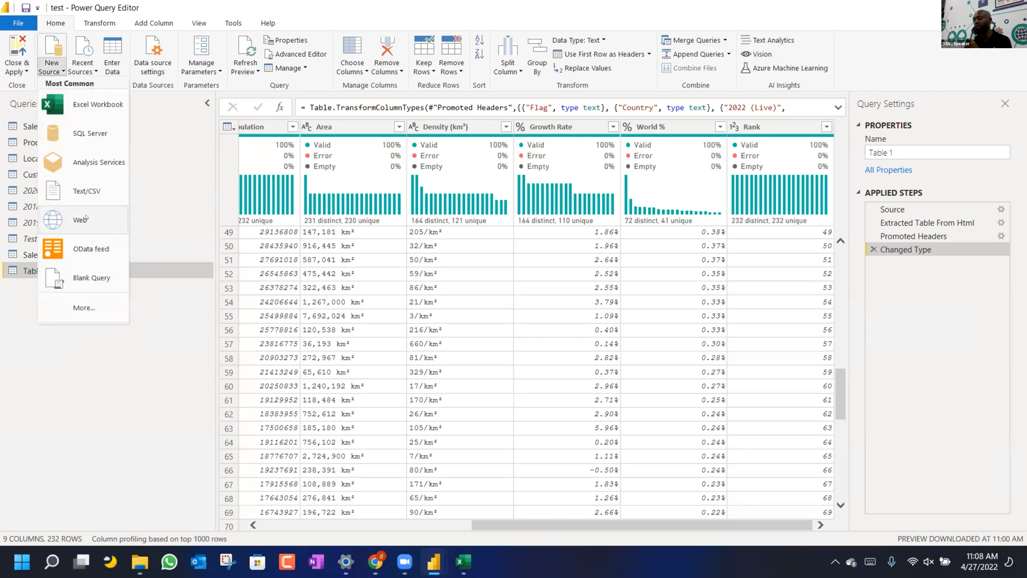
click(88, 219)
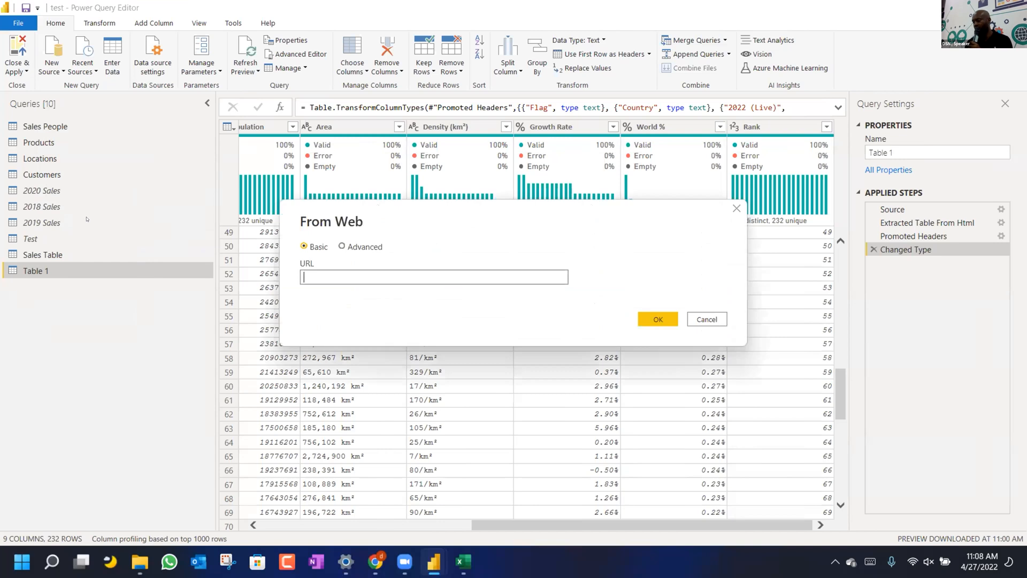
key(ctrl+v)
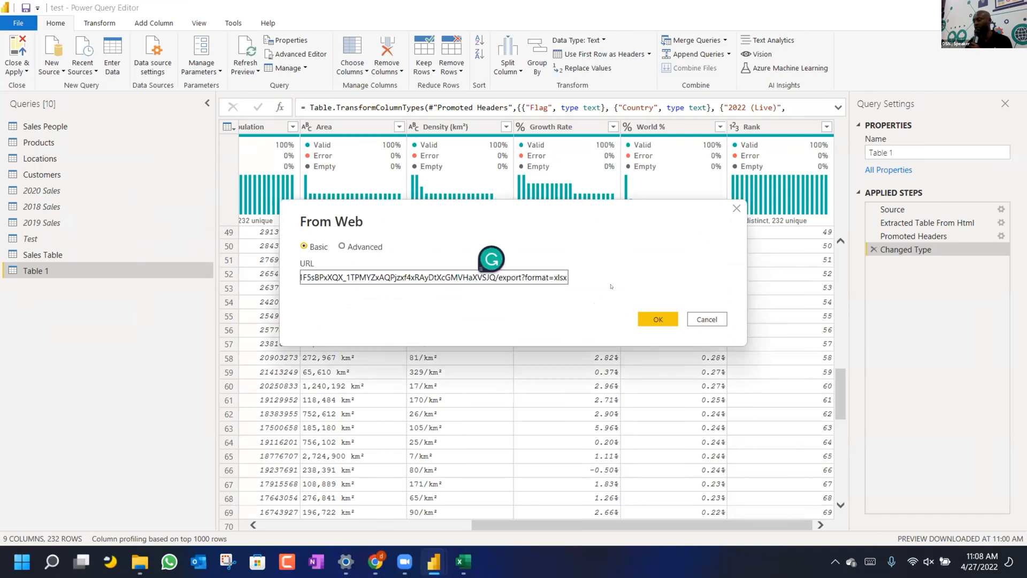
click(654, 316)
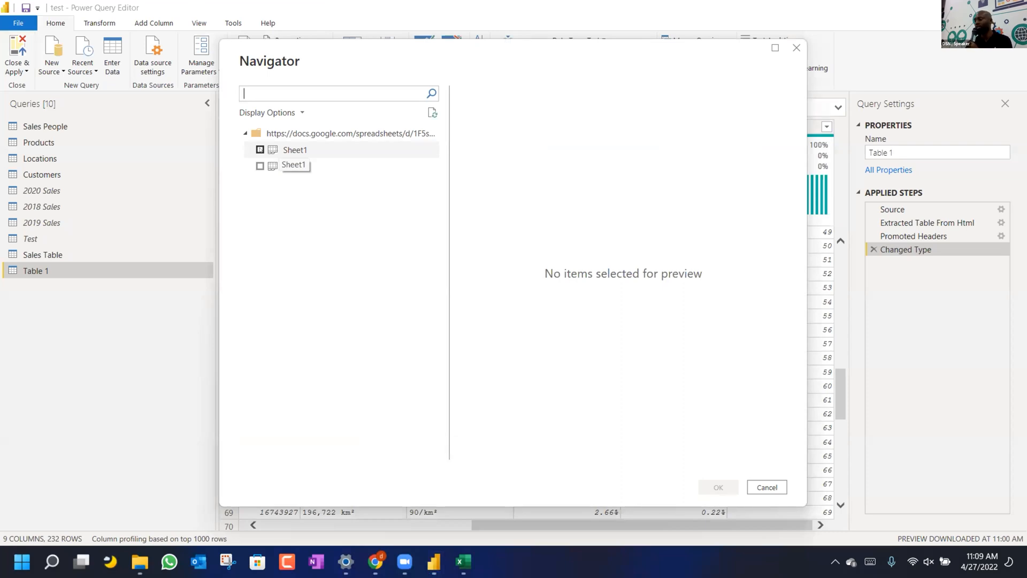
click(260, 150)
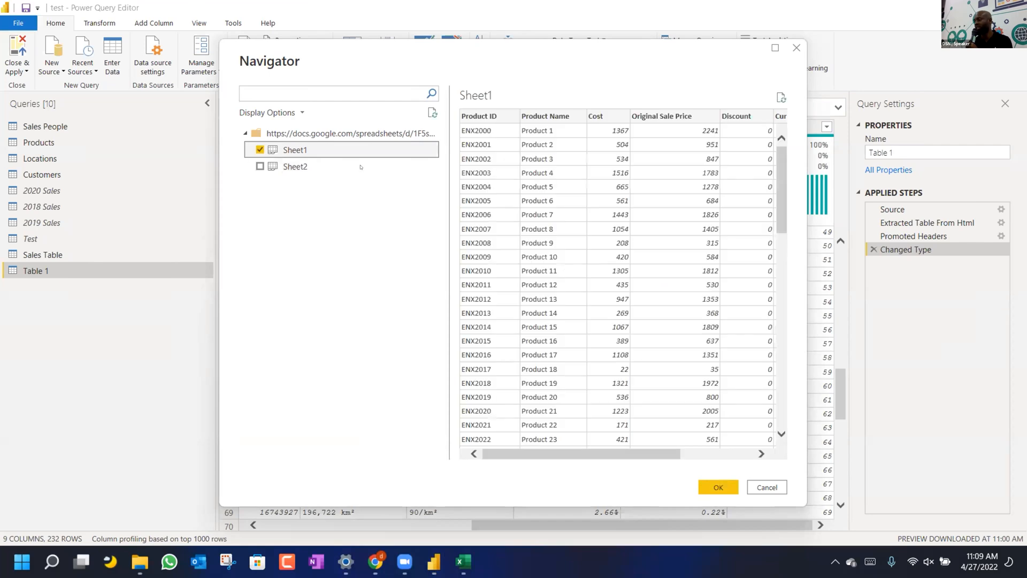
click(314, 167)
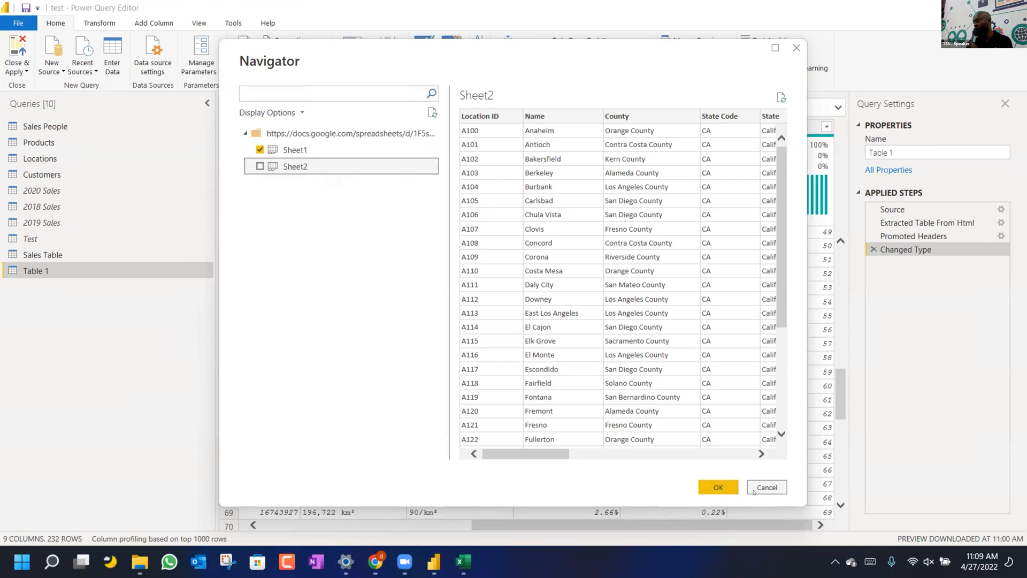
click(717, 486)
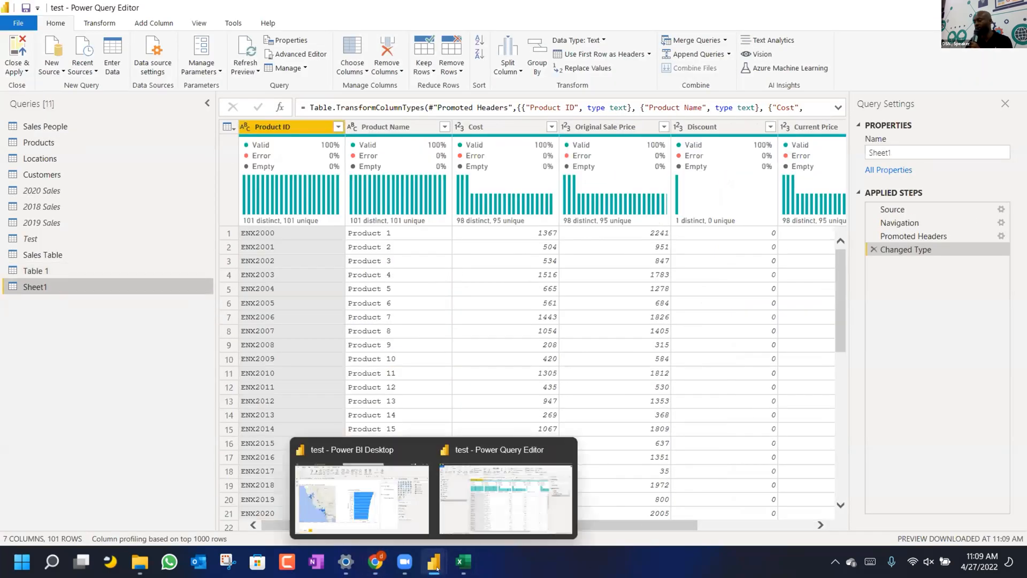
Close the Web test sheet's Share dialog and open the File menu's sharing options.
click(375, 562)
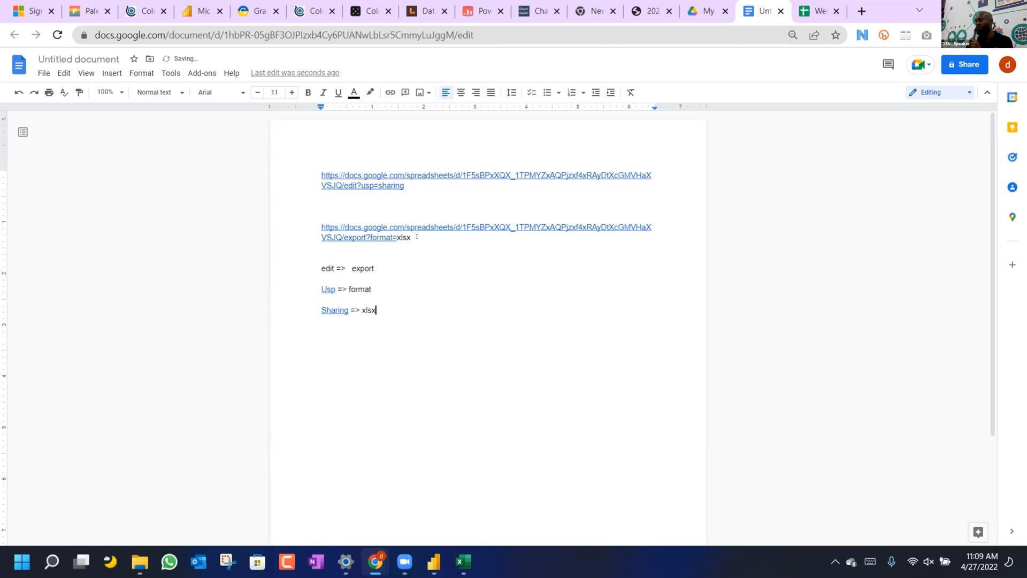
click(814, 12)
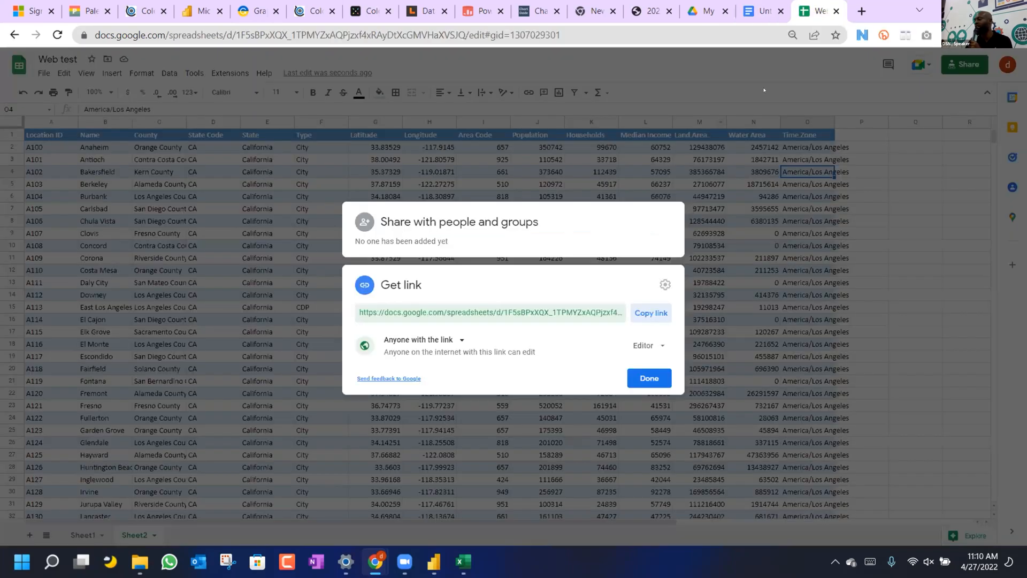
click(649, 378)
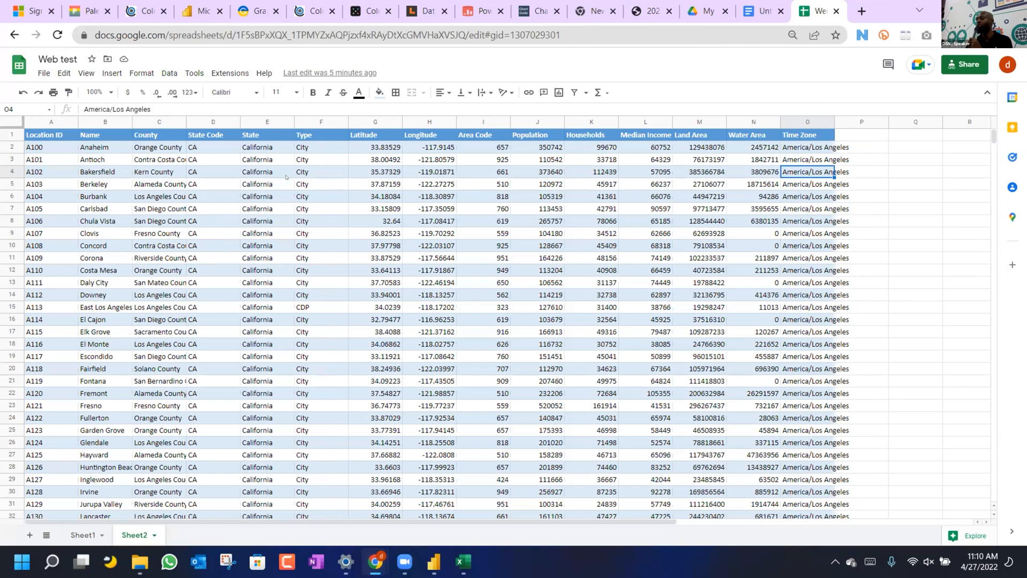
click(44, 74)
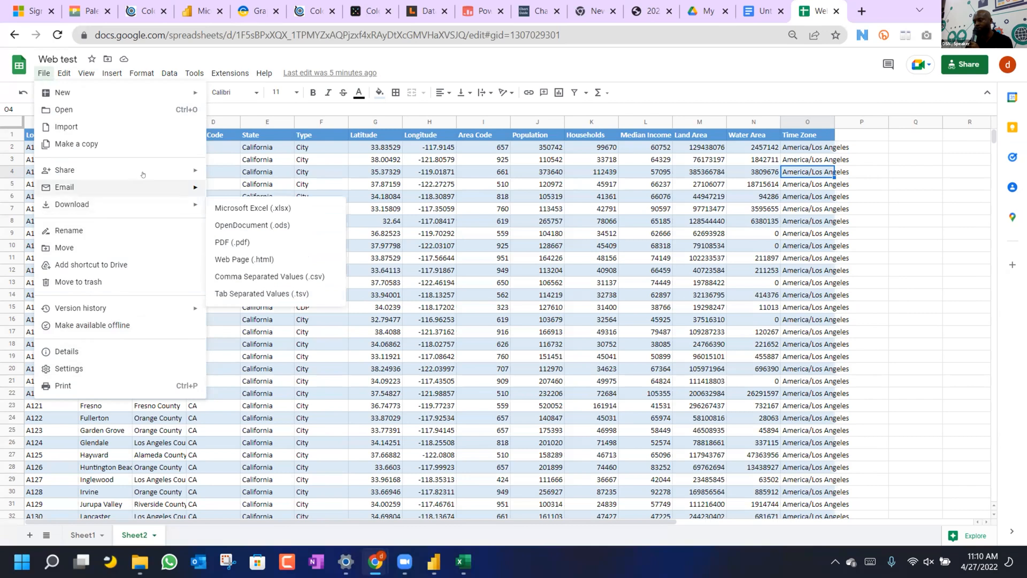
mouse_move(158, 172)
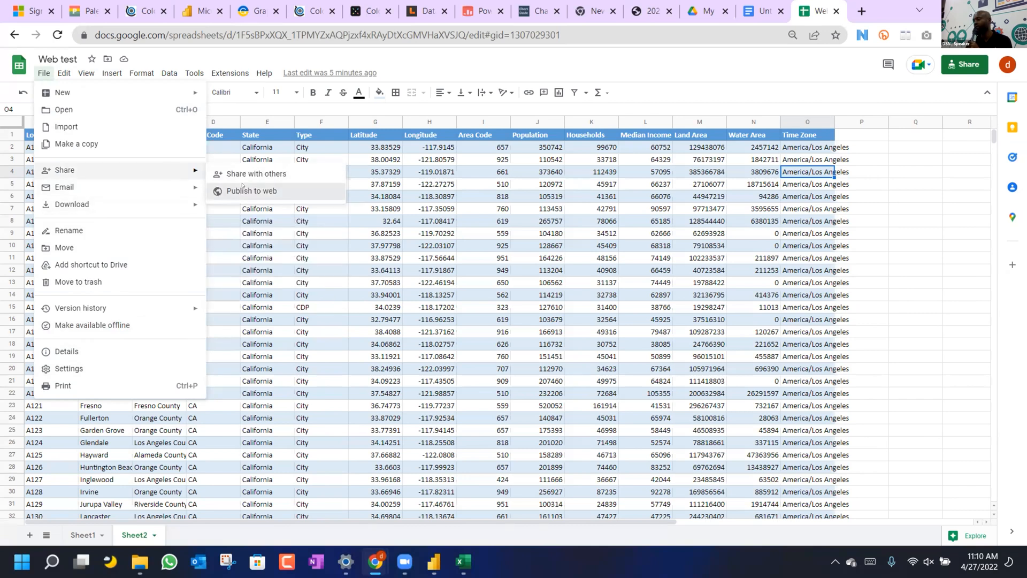
Publish the entire Web test document to the web as a web page.
click(242, 188)
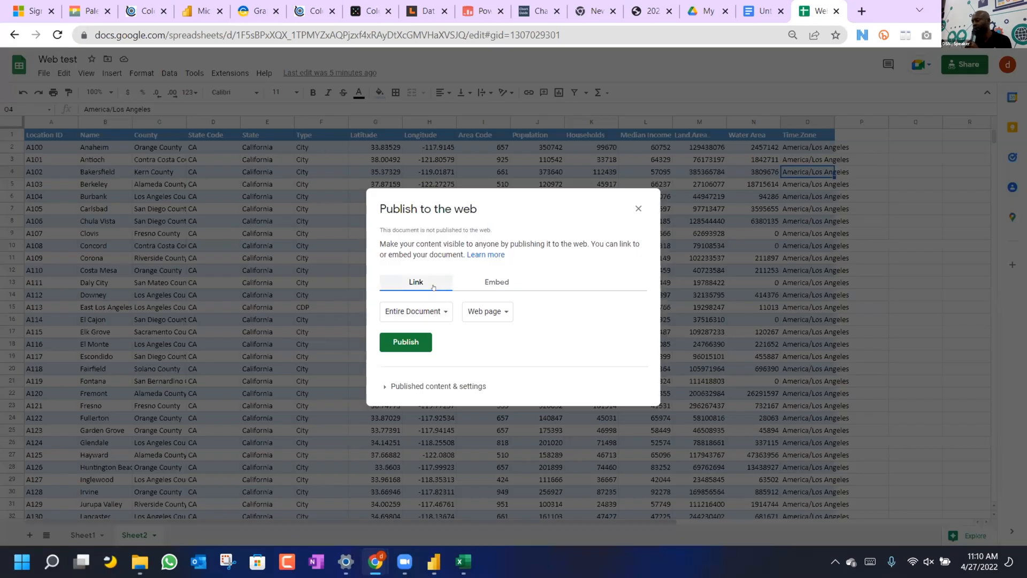
click(490, 287)
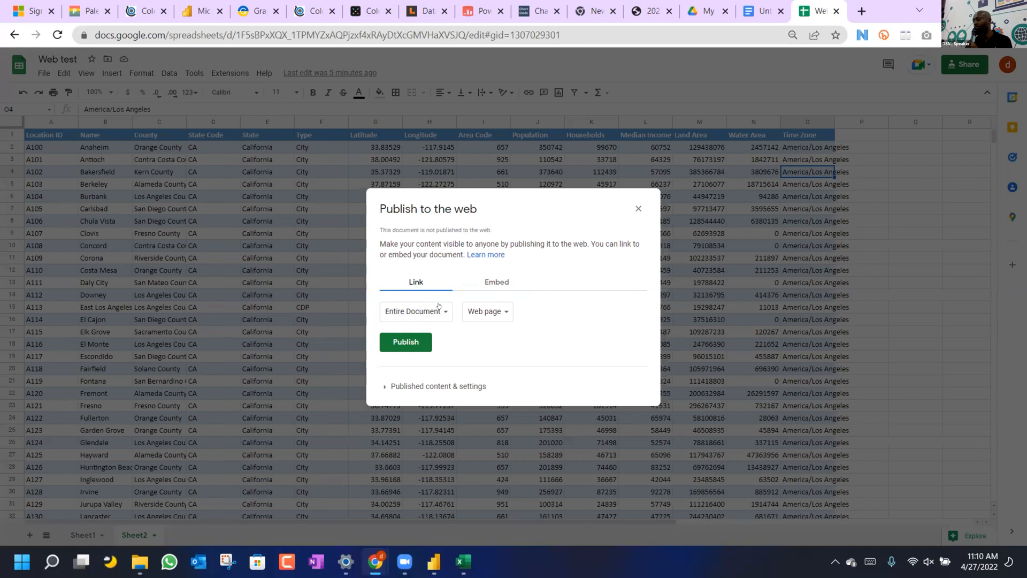
click(442, 311)
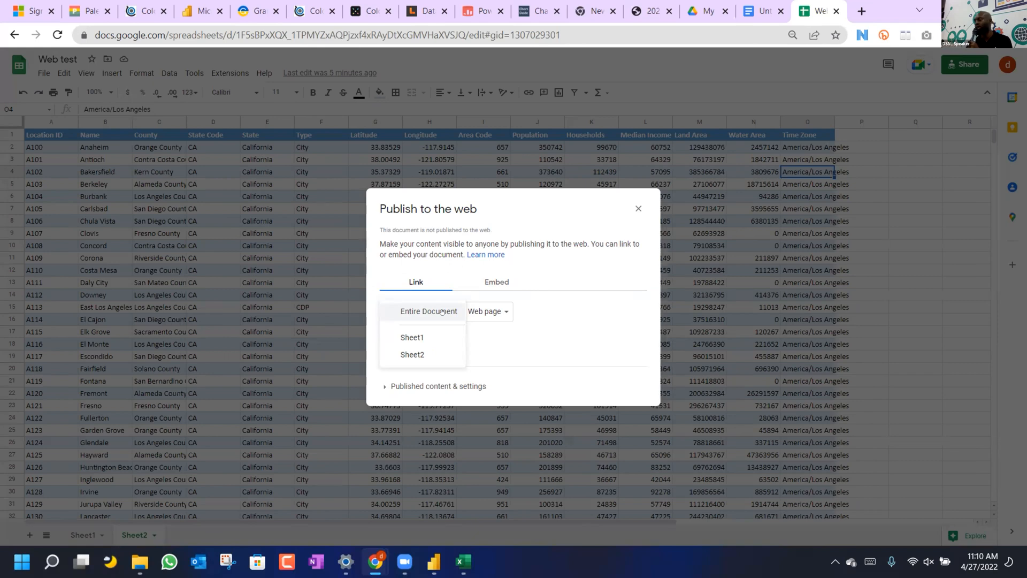
click(508, 339)
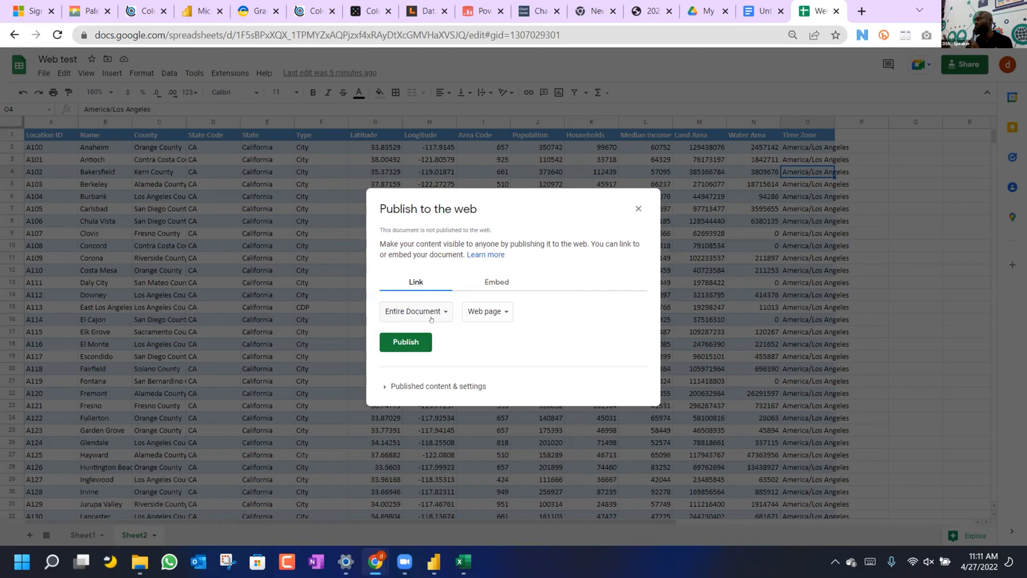
click(431, 313)
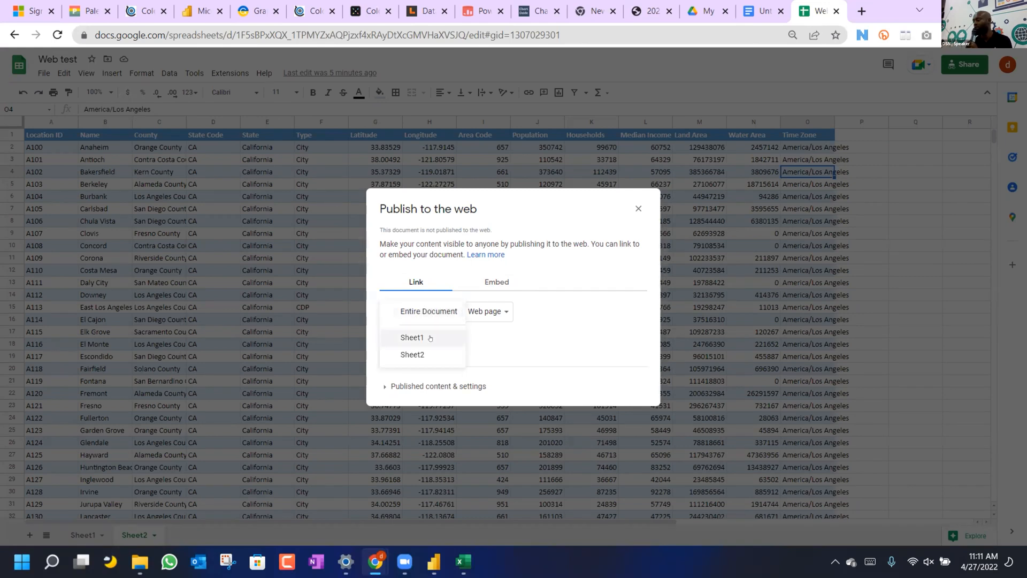
click(492, 332)
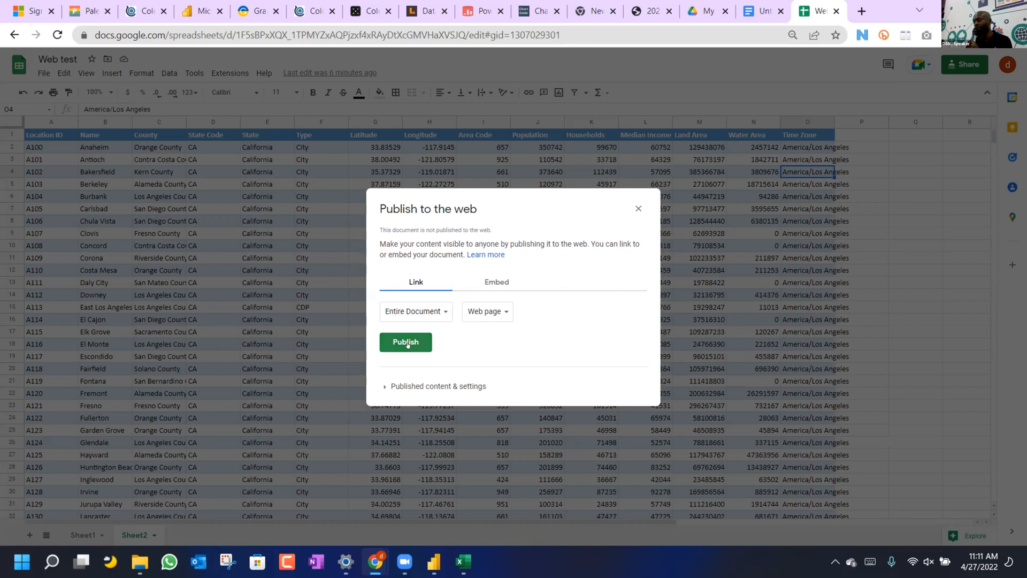
click(406, 343)
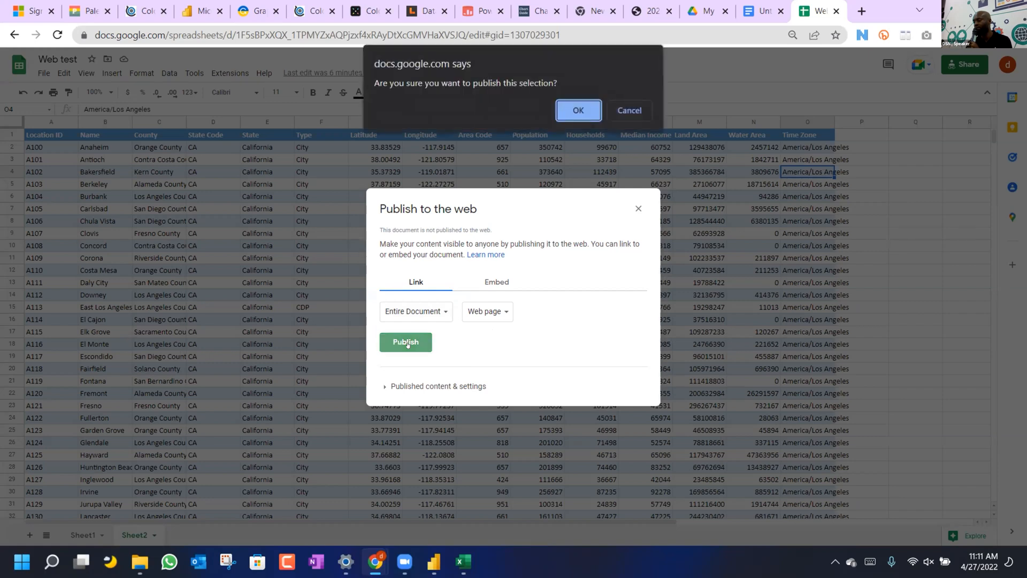
click(568, 107)
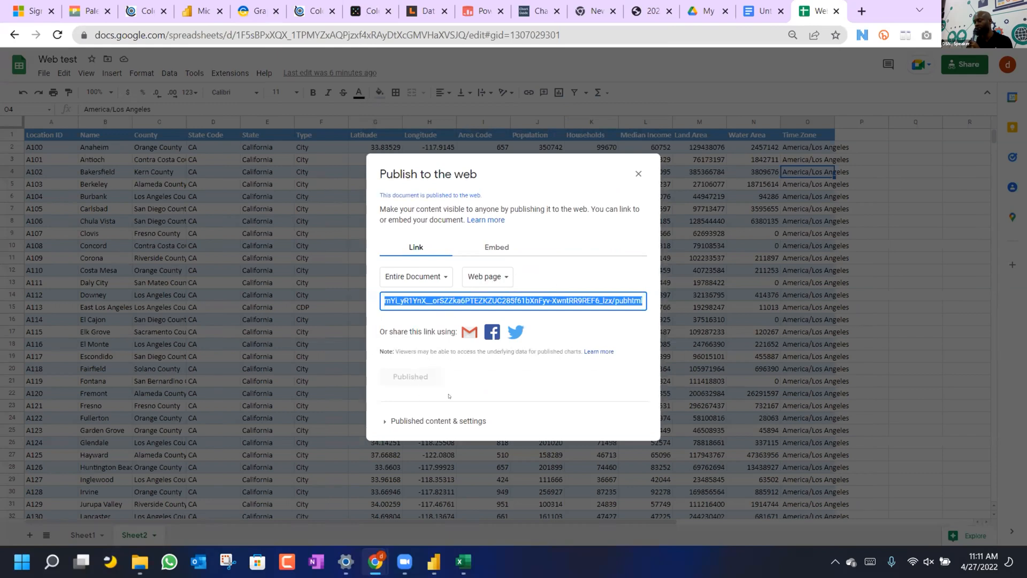
Select and copy the generated published link.
click(383, 422)
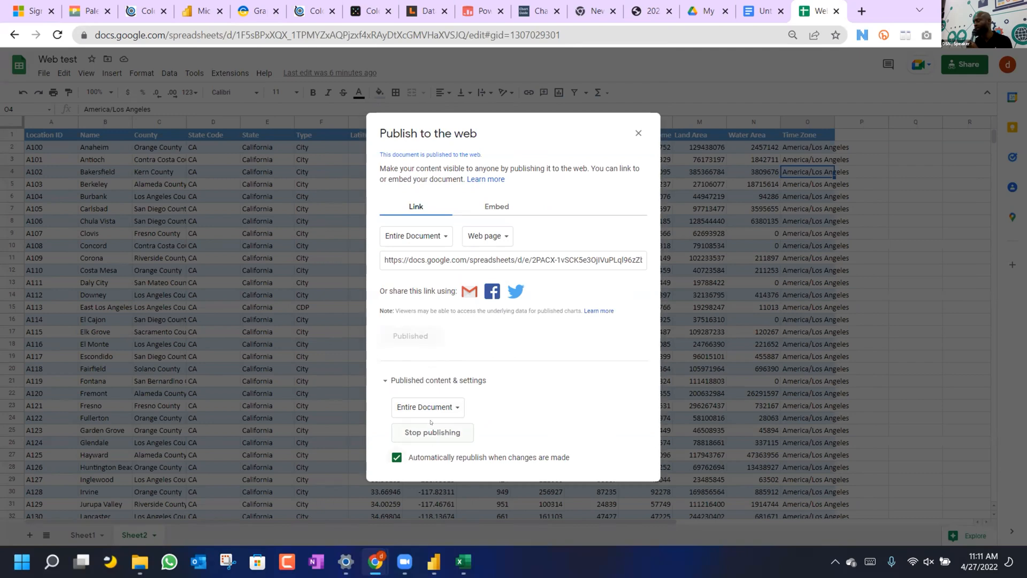
click(595, 260)
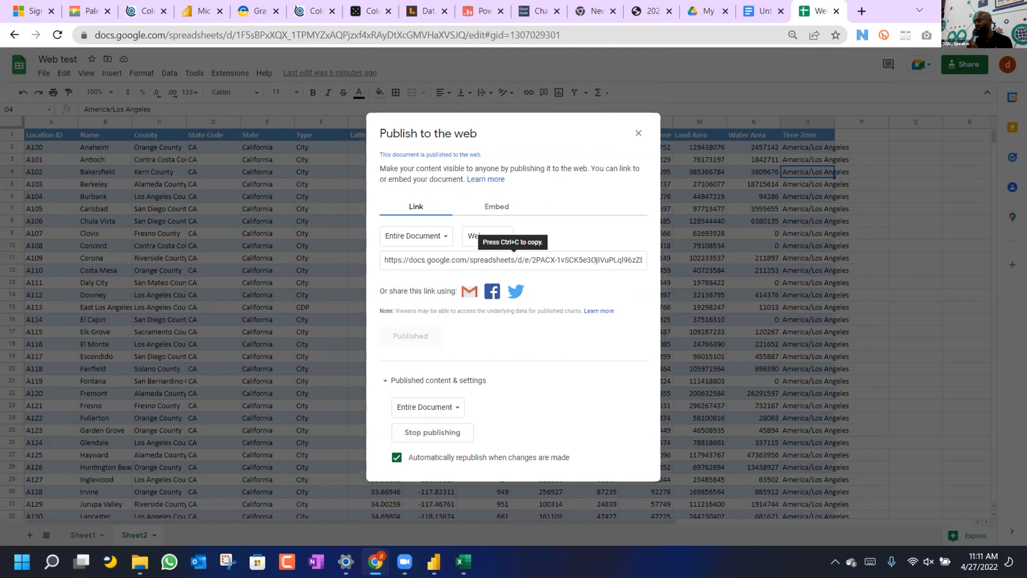
click(596, 260)
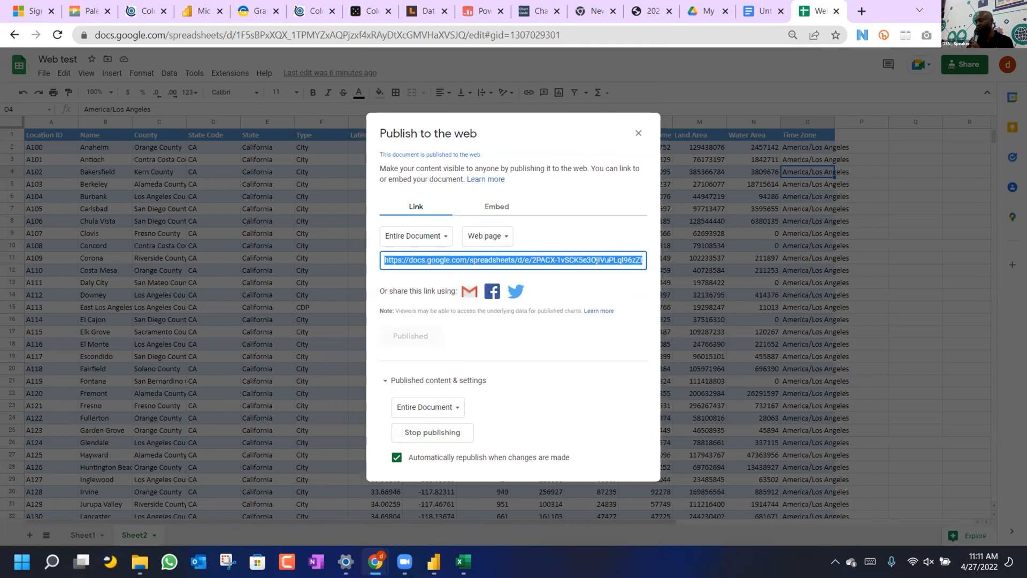
click(432, 563)
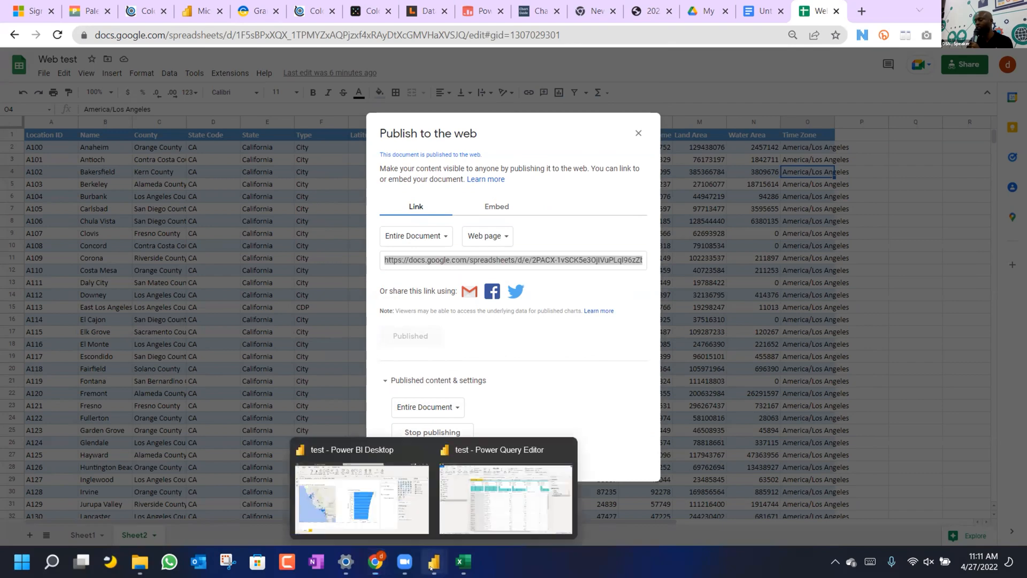
Paste the published link on a new line in the notes document.
click(759, 11)
key(Return)
key(Return)
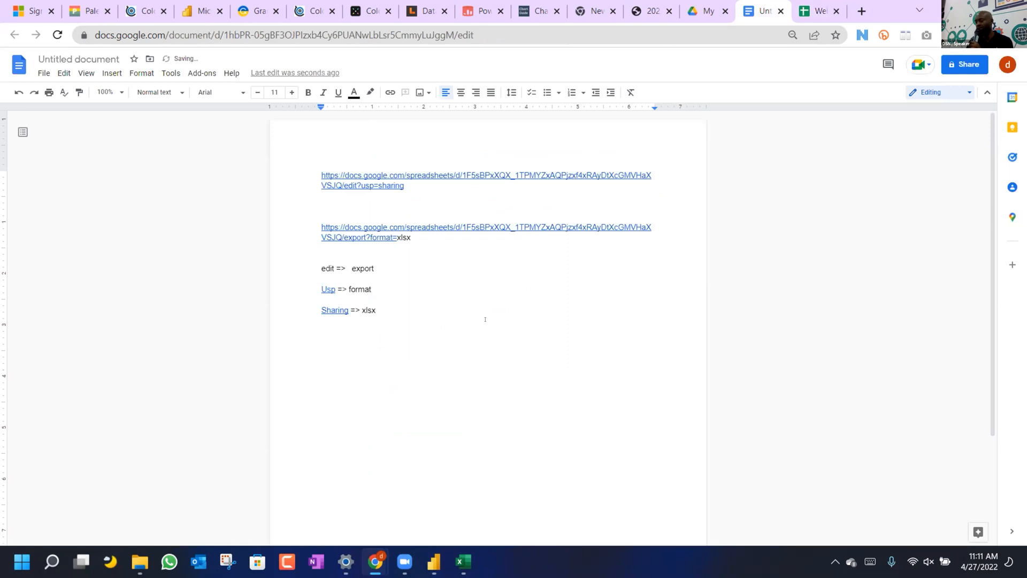
text(https://docs.google.com/spreadsheets/d/e/2PACX-1vSCK5e3OjIVuPLql96zZb4RmYi_yR1YnX__orSZZka6PTEZKZUC285f61bXnFyv-XwntRR9REF6_lzx/pubhtml)
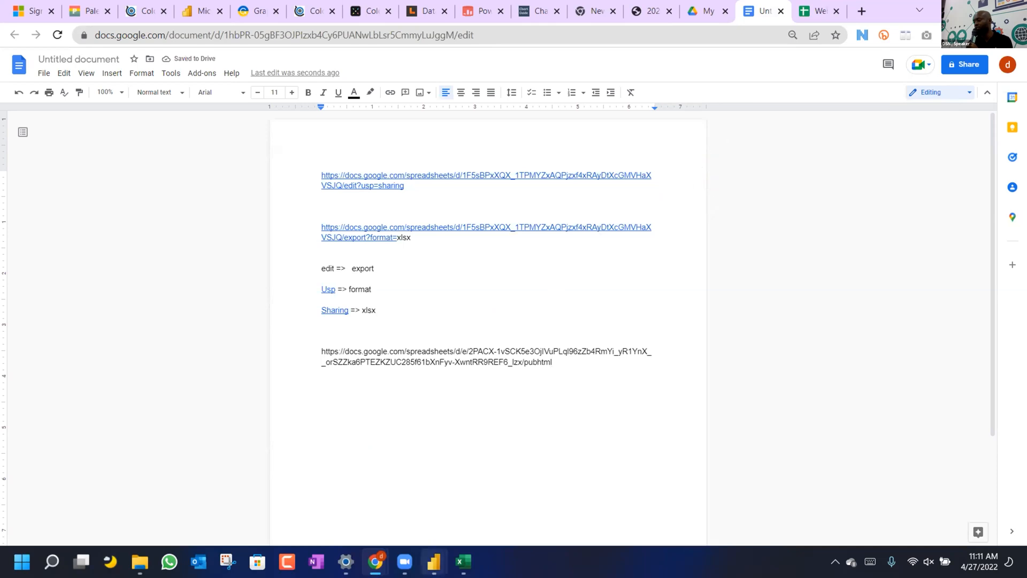
Connect Power Query to the published link as a new Web source.
mouse_move(434, 561)
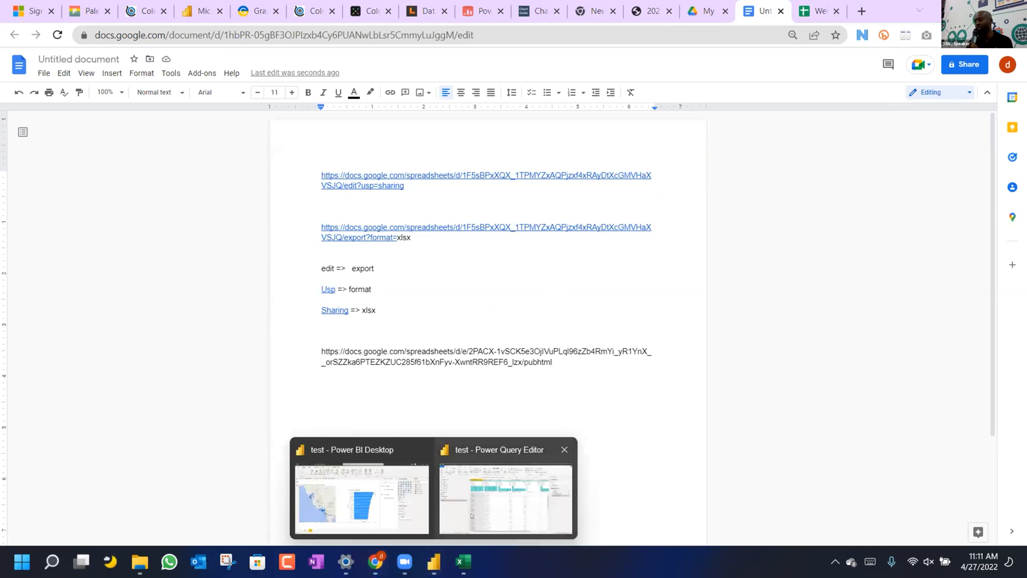
click(472, 516)
click(46, 70)
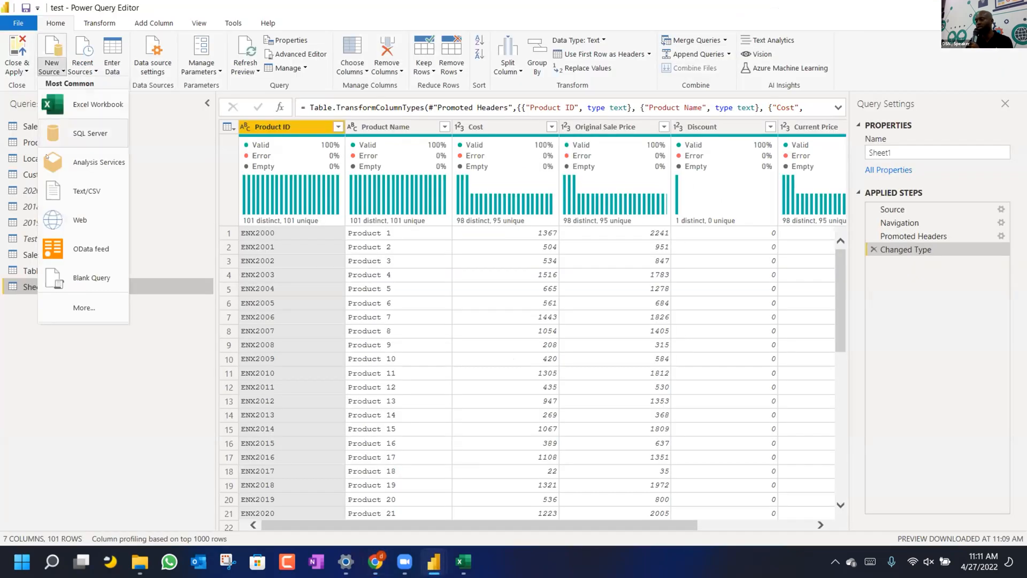
click(60, 218)
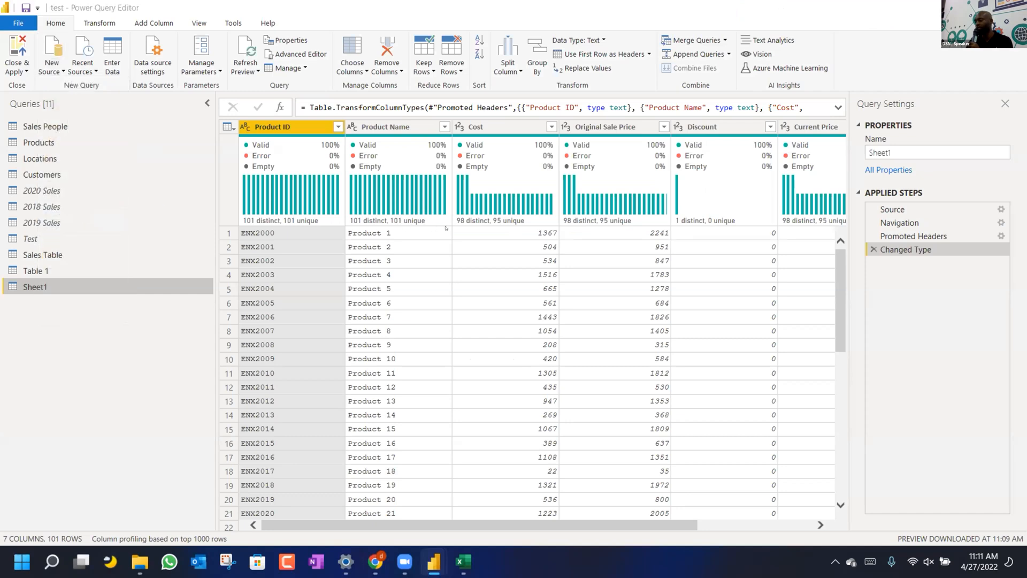
key(ctrl+v)
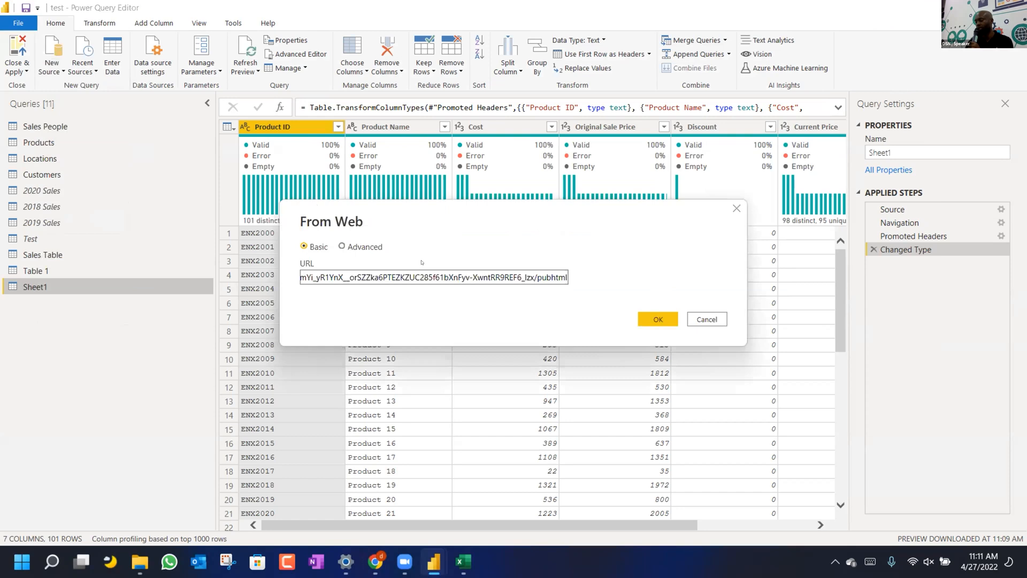
click(657, 319)
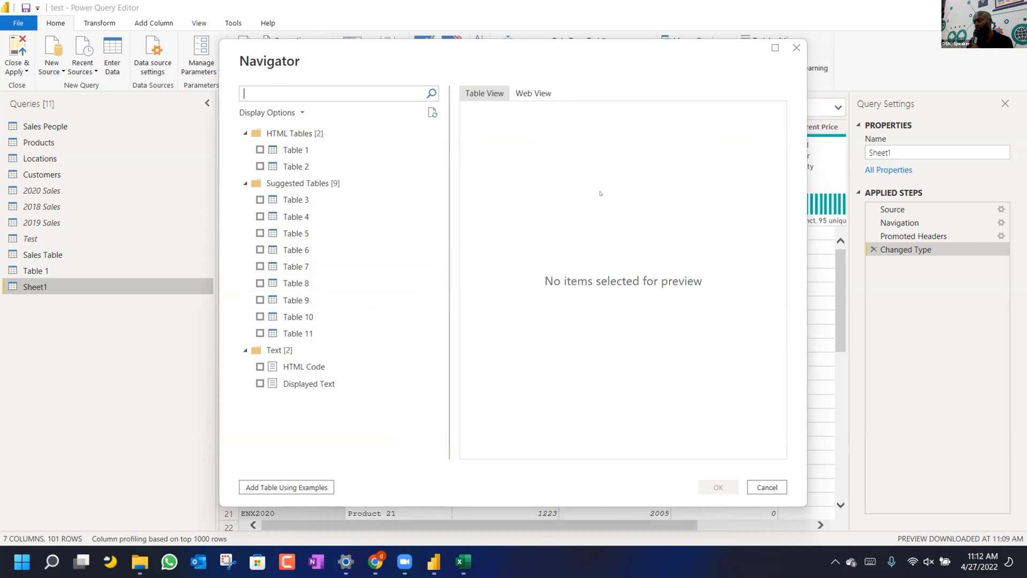
Preview Table 1 (products) and Table 2 (locations) in Navigator, then cancel the import.
click(523, 96)
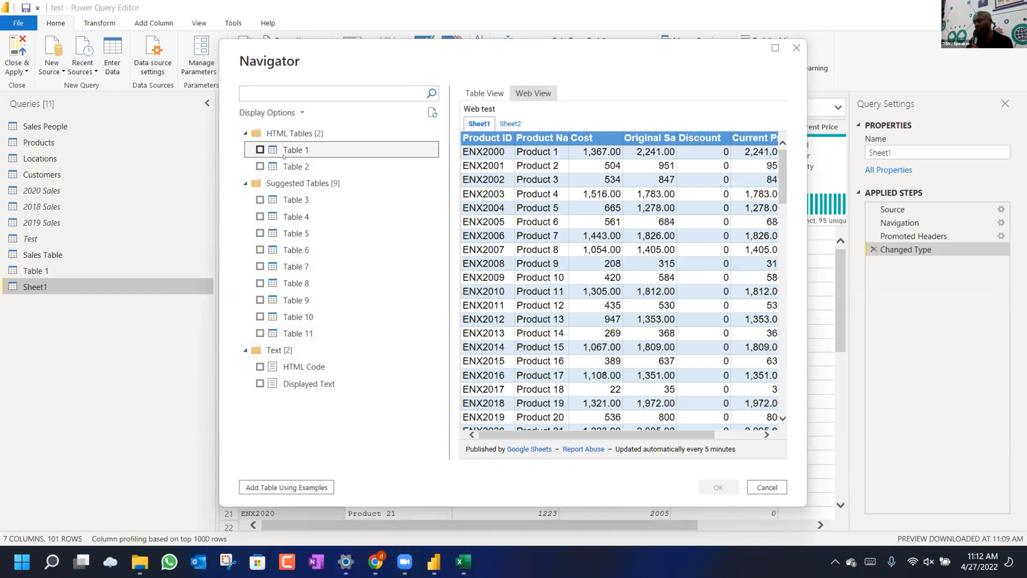
click(260, 150)
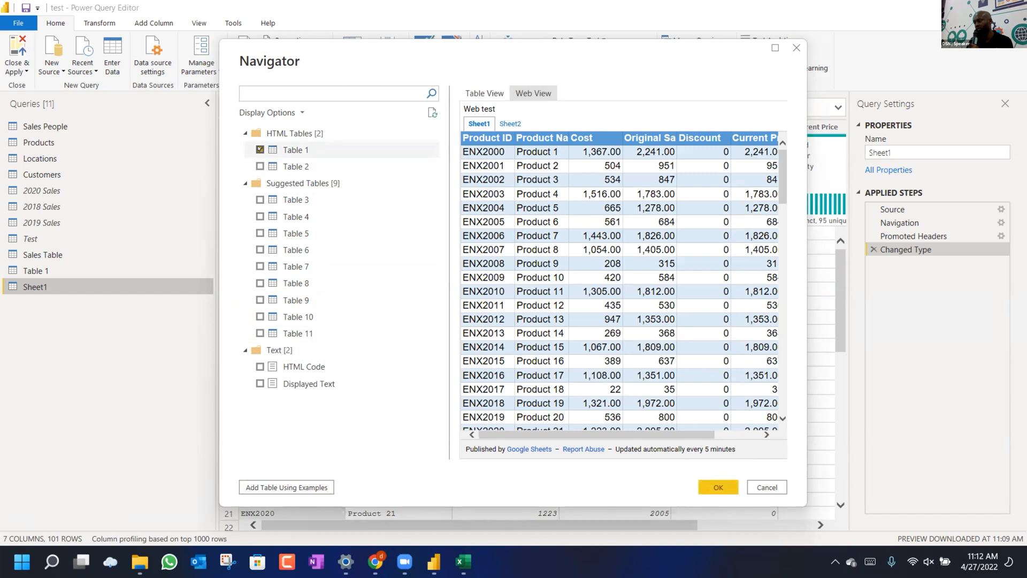
click(497, 93)
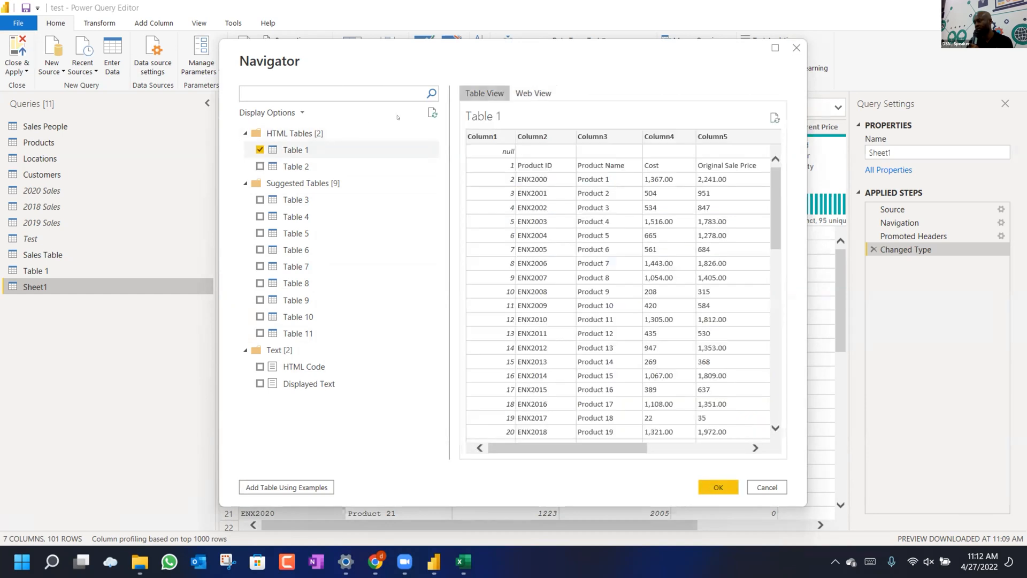
scroll(637, 284, right, 2)
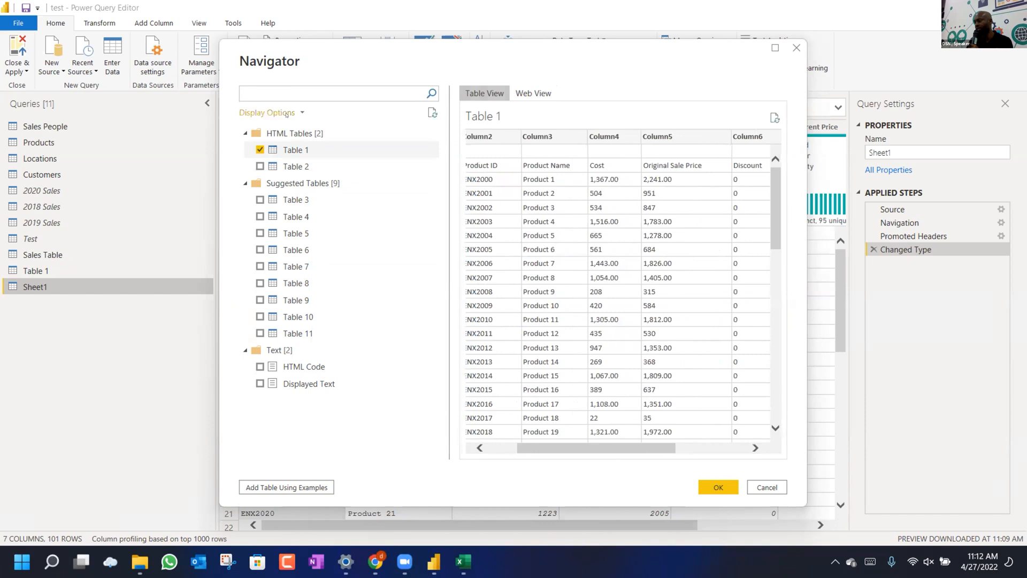
click(285, 166)
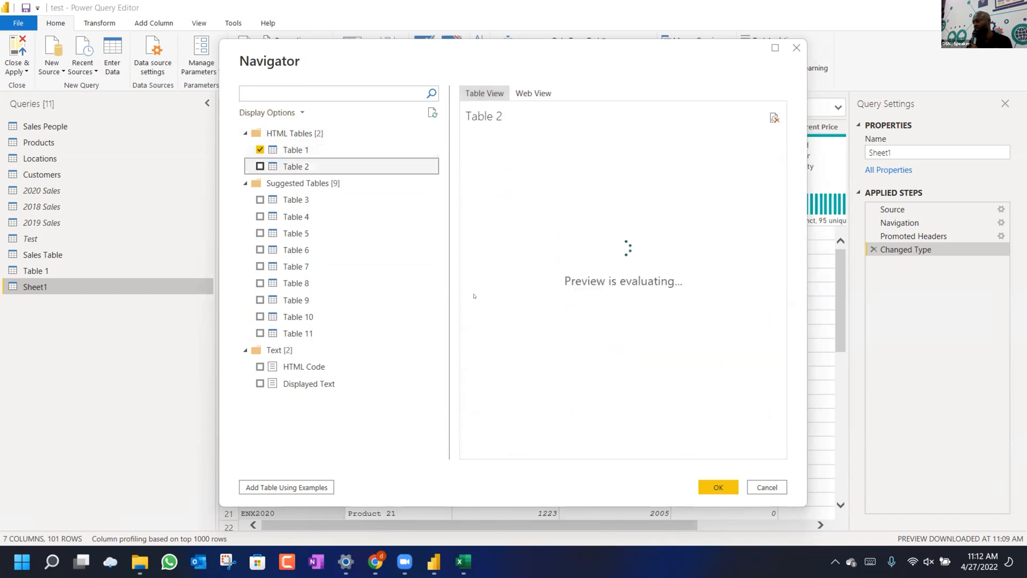
click(774, 485)
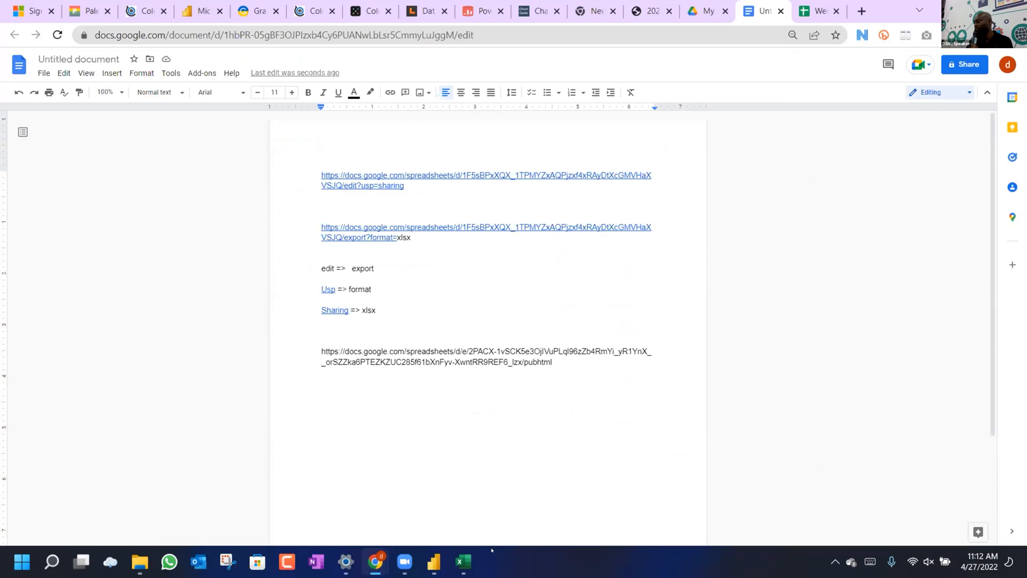
Bring the Power Query Editor with the 101-row Sheet1 query back to the front.
mouse_move(434, 562)
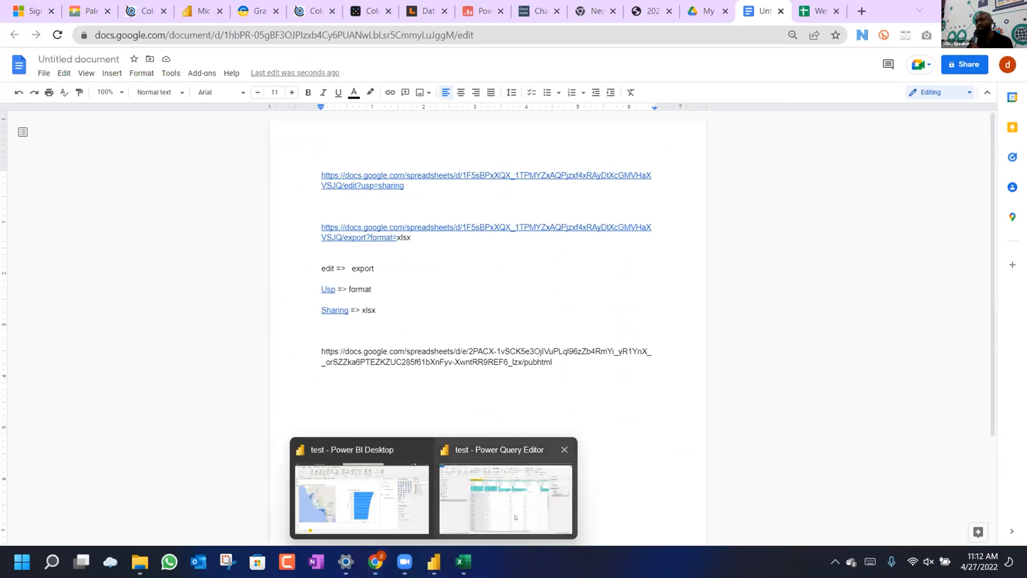
click(515, 517)
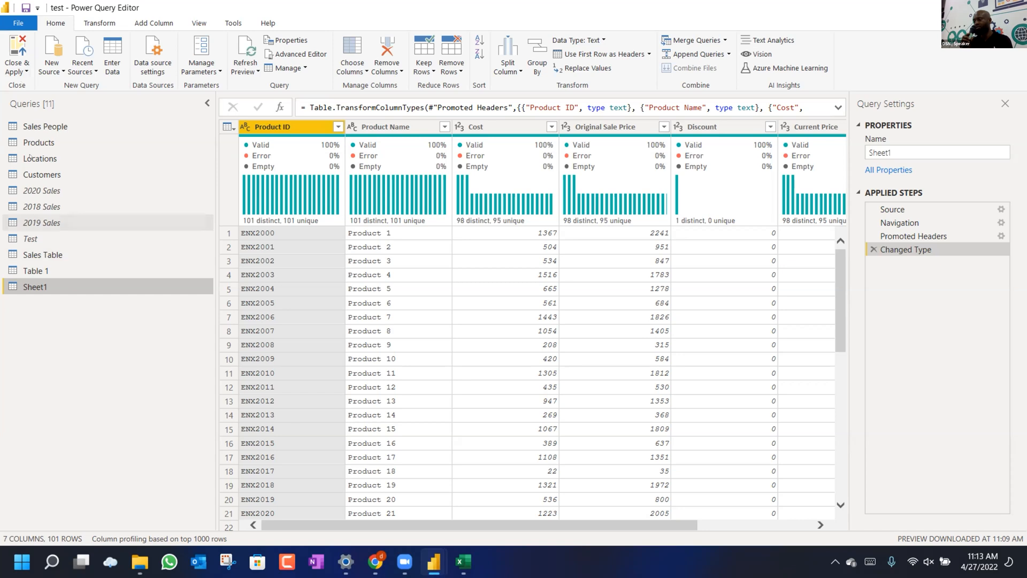
Review the Sales People, Products, Locations, Customers, Sales Table and Table 1 queries.
click(45, 126)
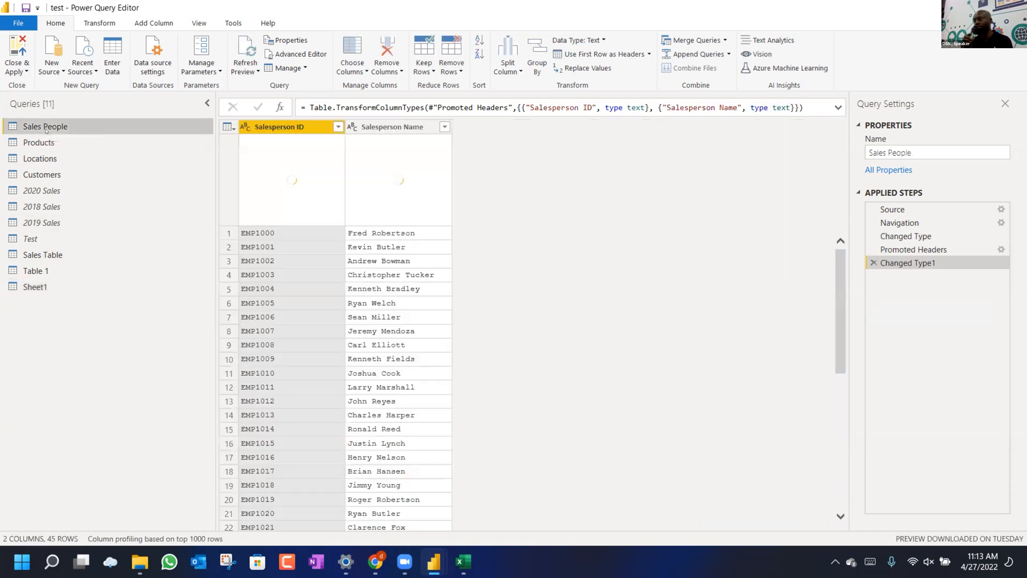
click(46, 142)
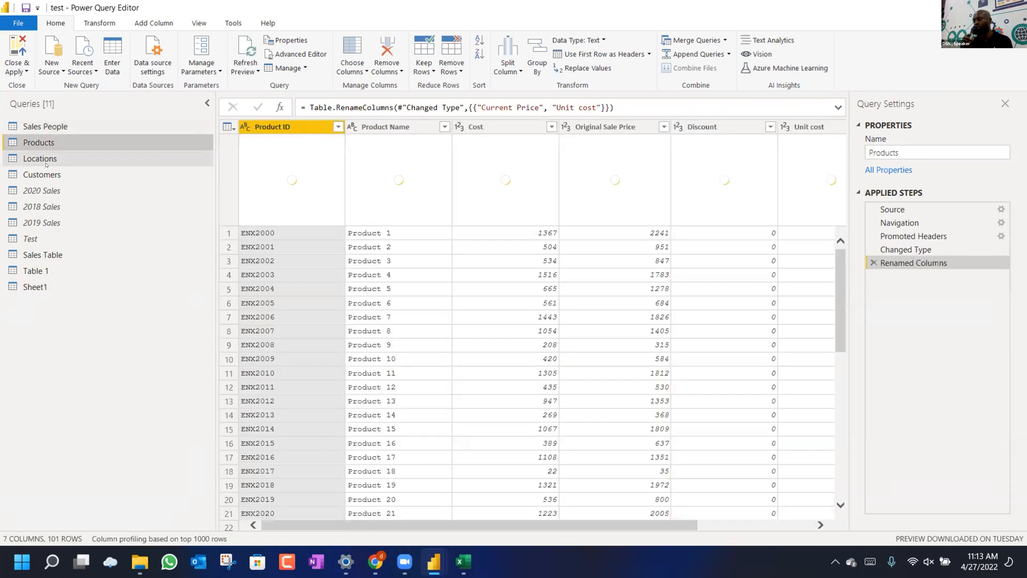
click(41, 159)
click(41, 172)
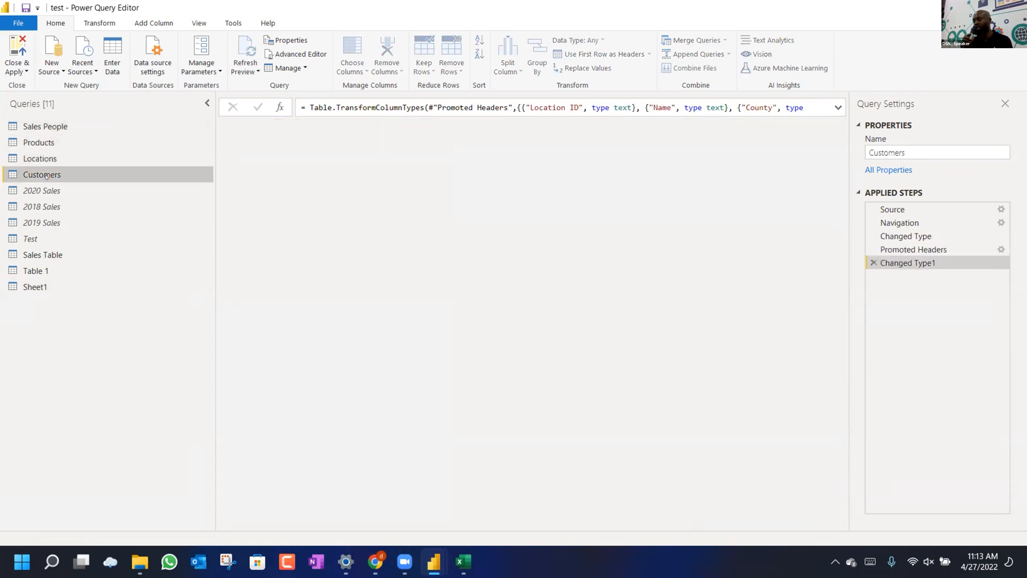
click(36, 254)
click(35, 271)
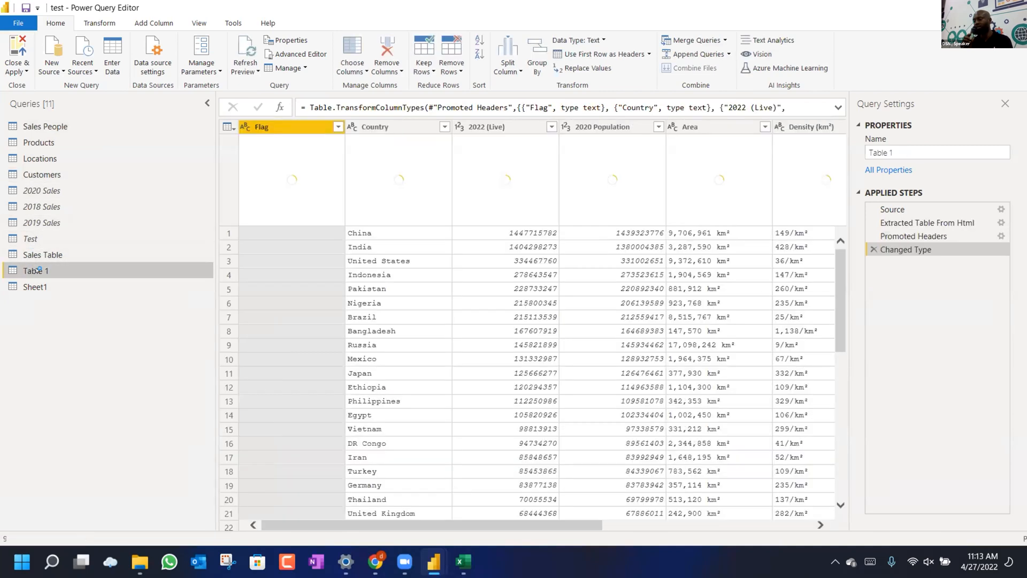
Disable loading for Table 1 and Sheet1, then Close & Apply.
right_click(37, 276)
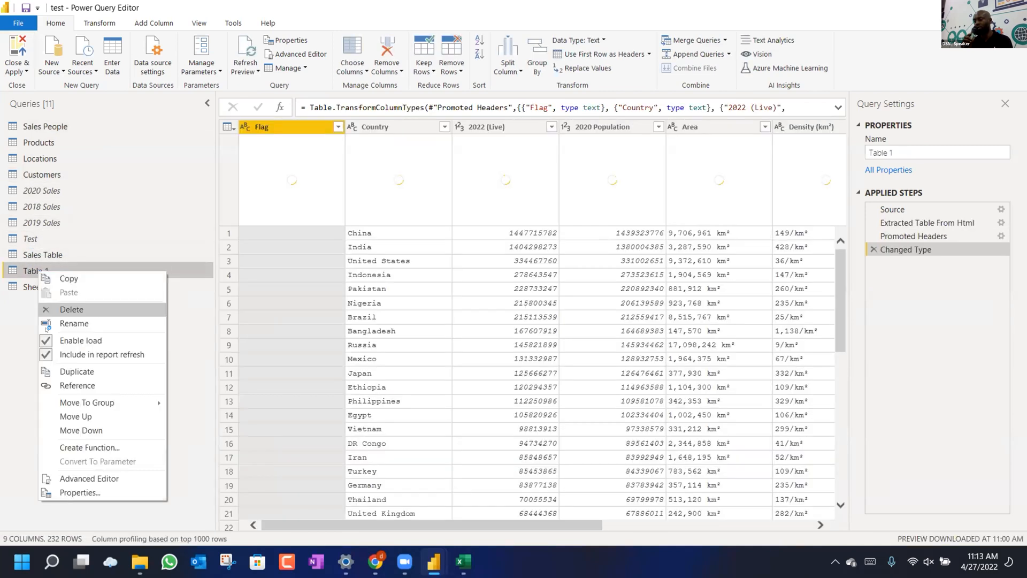
click(46, 338)
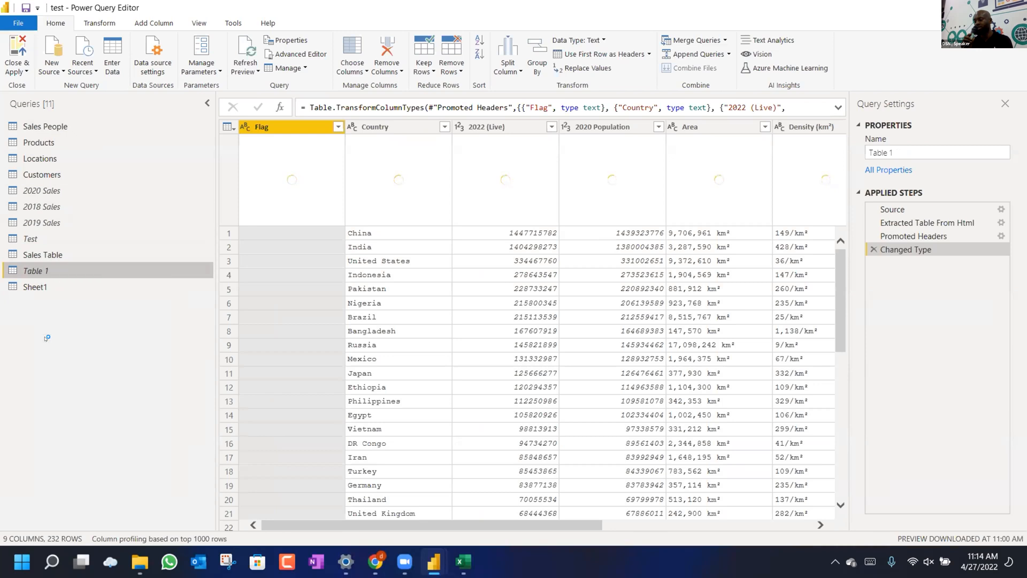
right_click(40, 287)
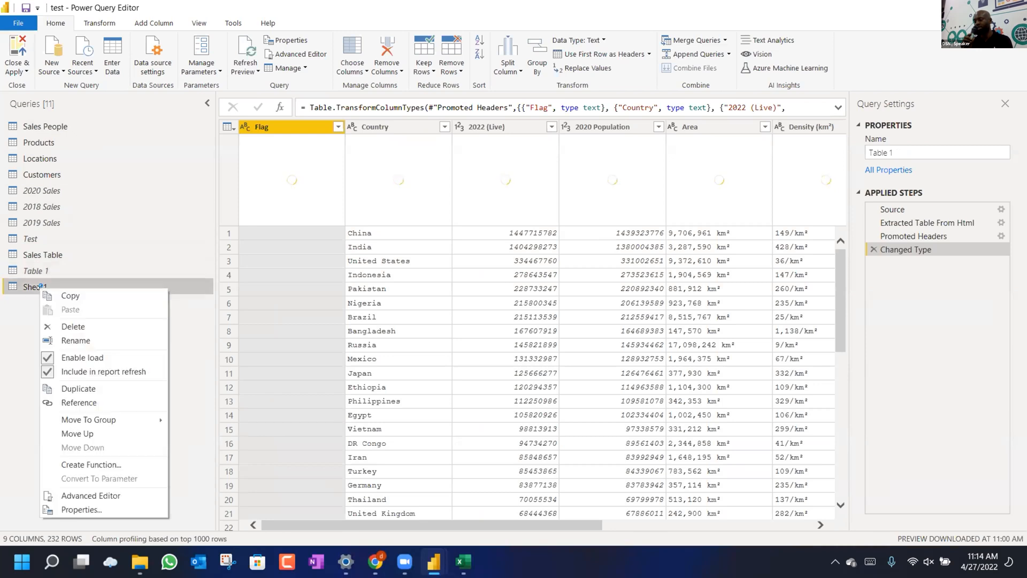
click(47, 357)
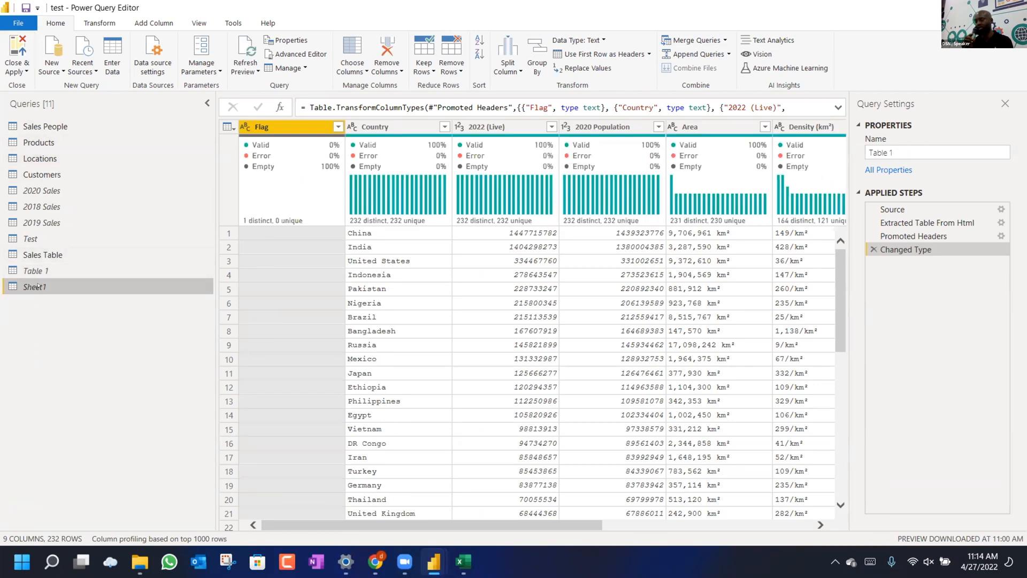
click(12, 72)
click(36, 86)
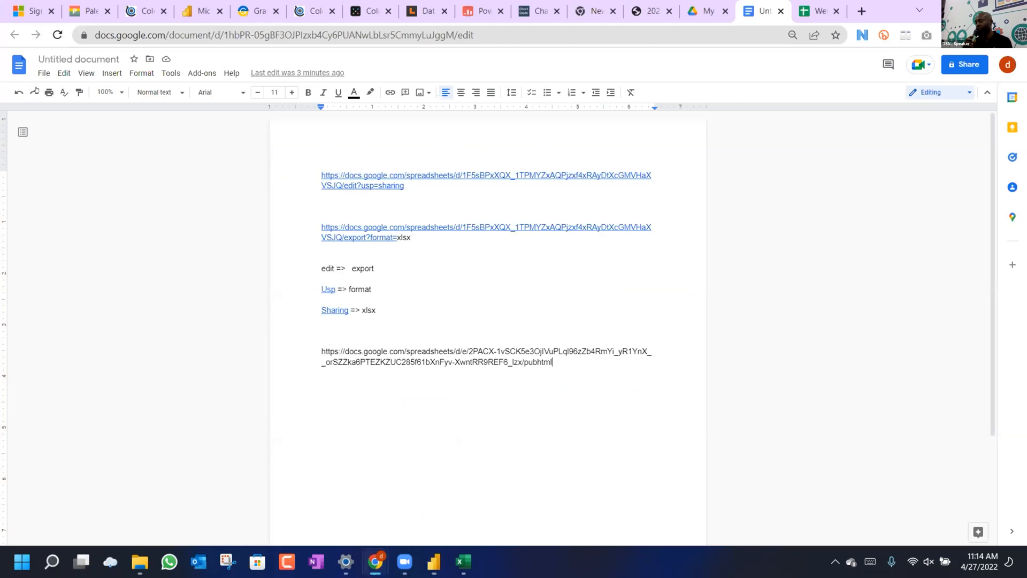
Switch back to the Power BI Desktop report with the sales map and bar chart.
click(434, 562)
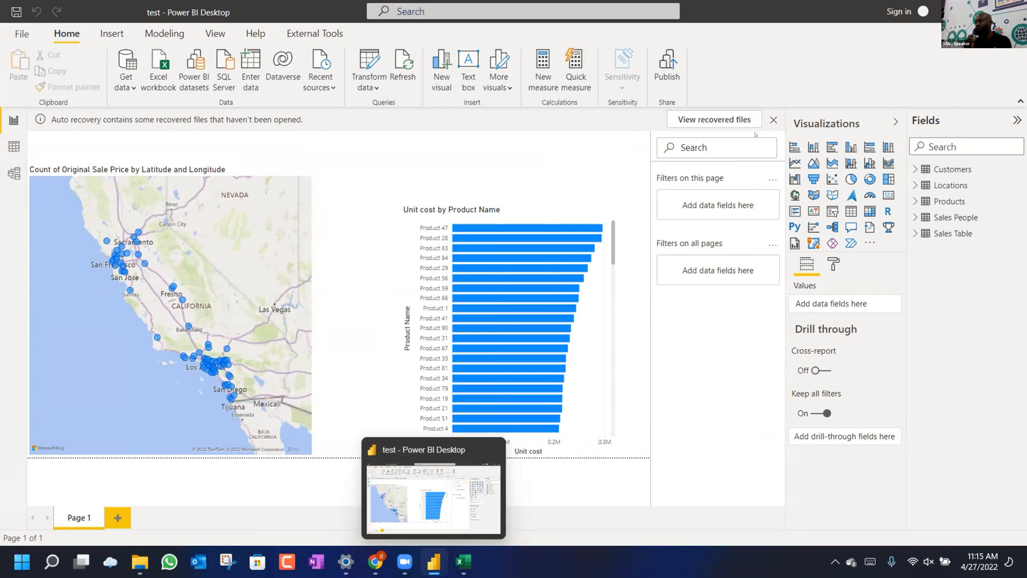
Remove the recovered files, show the five-table model diagram with Properties collapsed, then switch to Chrome.
click(774, 120)
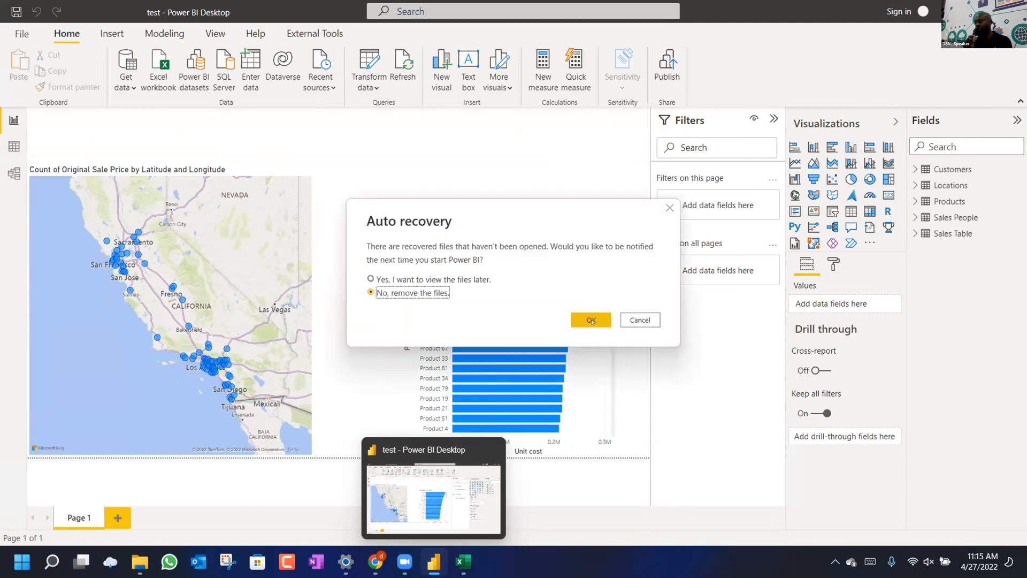
click(591, 320)
click(14, 173)
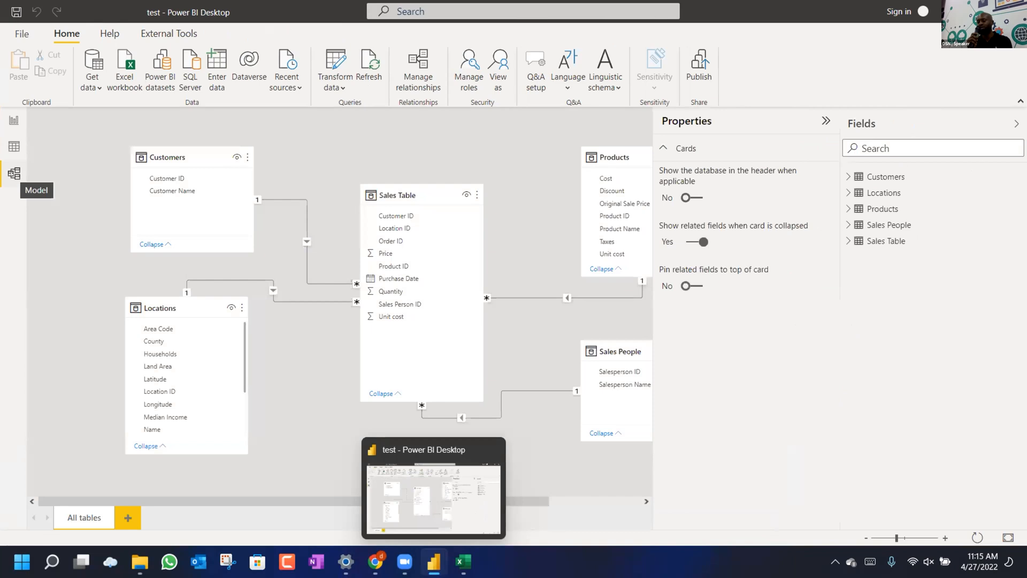
click(814, 121)
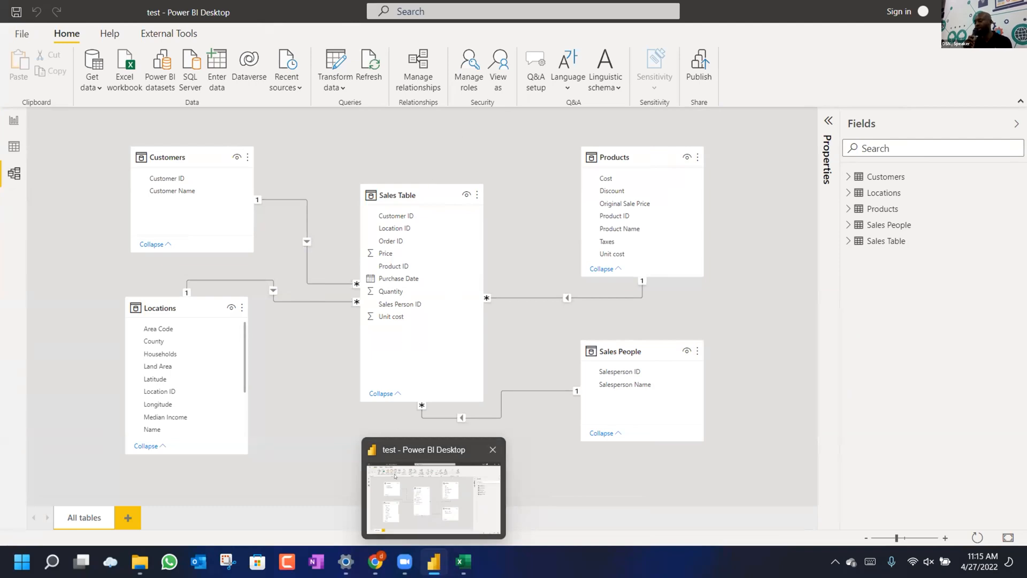
click(375, 561)
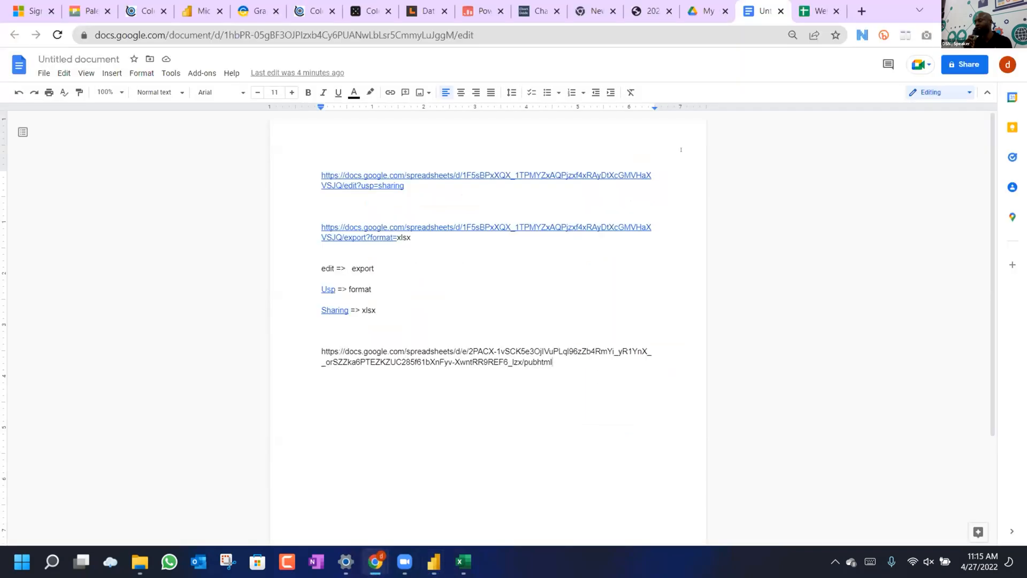
In a new tab, search 'world unemployment rate by country' and open the Trading Economics result.
click(862, 11)
click(425, 30)
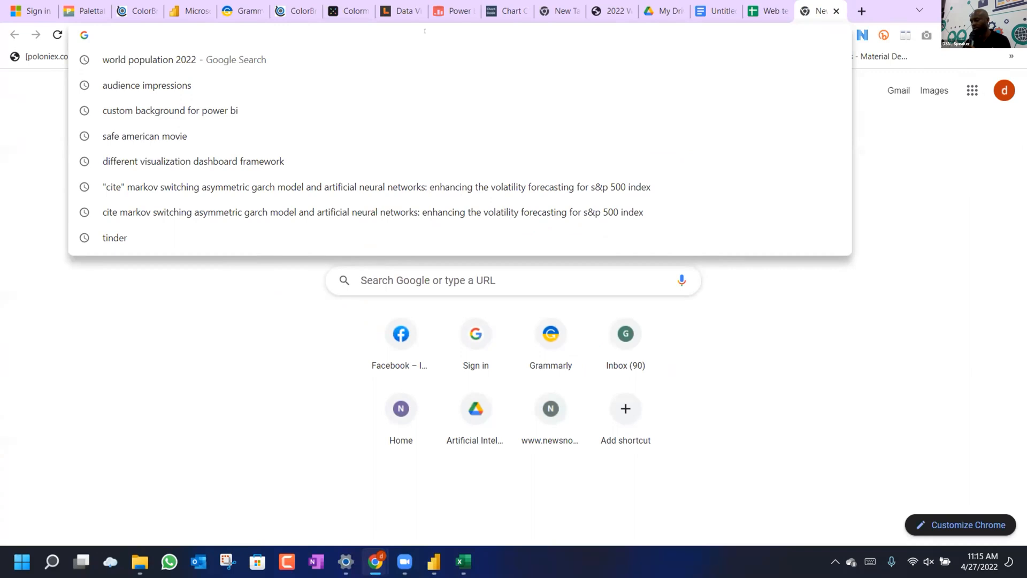
text(wor)
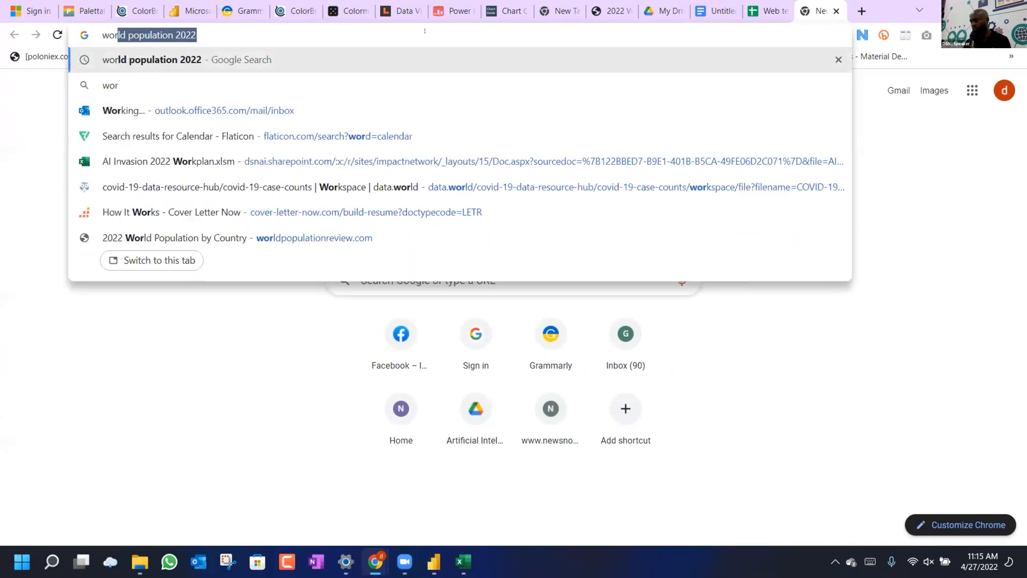
key(Right)
key(BackSpace)
key(BackSpace)
key(BackSpace)
key(BackSpace)
key(BackSpace)
key(BackSpace)
key(BackSpace)
key(BackSpace)
key(BackSpace)
key(BackSpace)
key(BackSpace)
key(BackSpace)
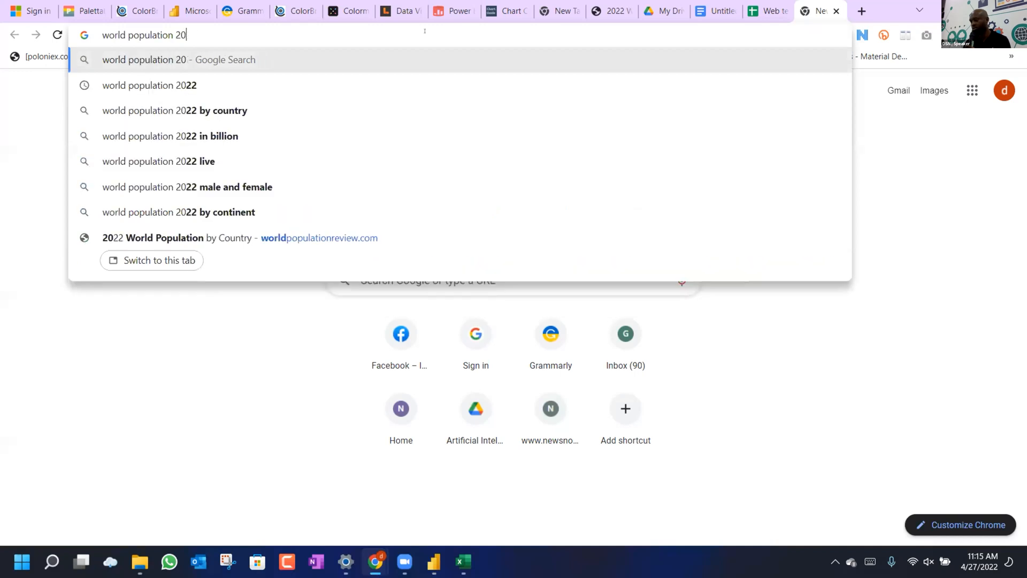
key(BackSpace)
key(BackSpace)
key(BackSpace)
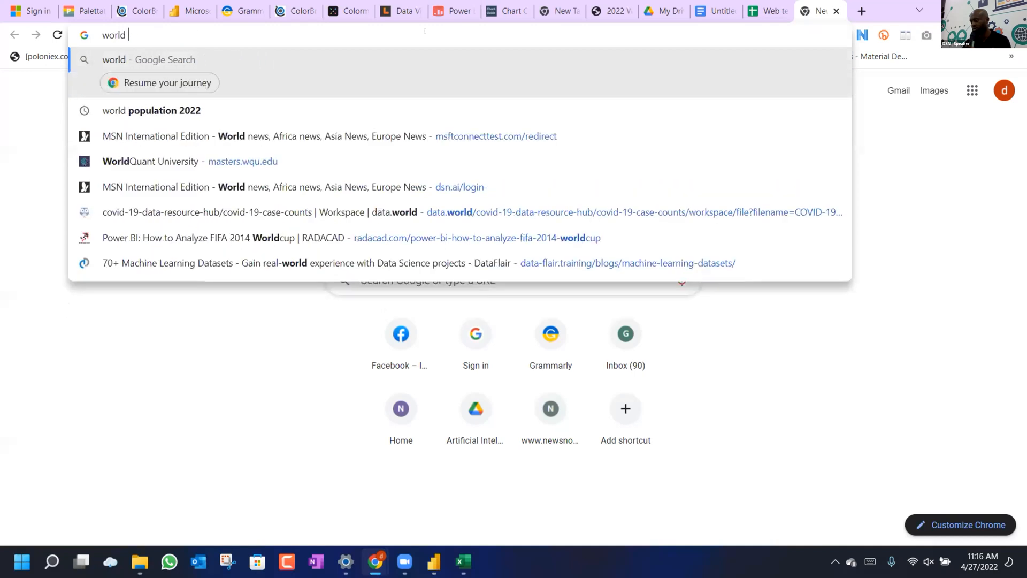
text(une)
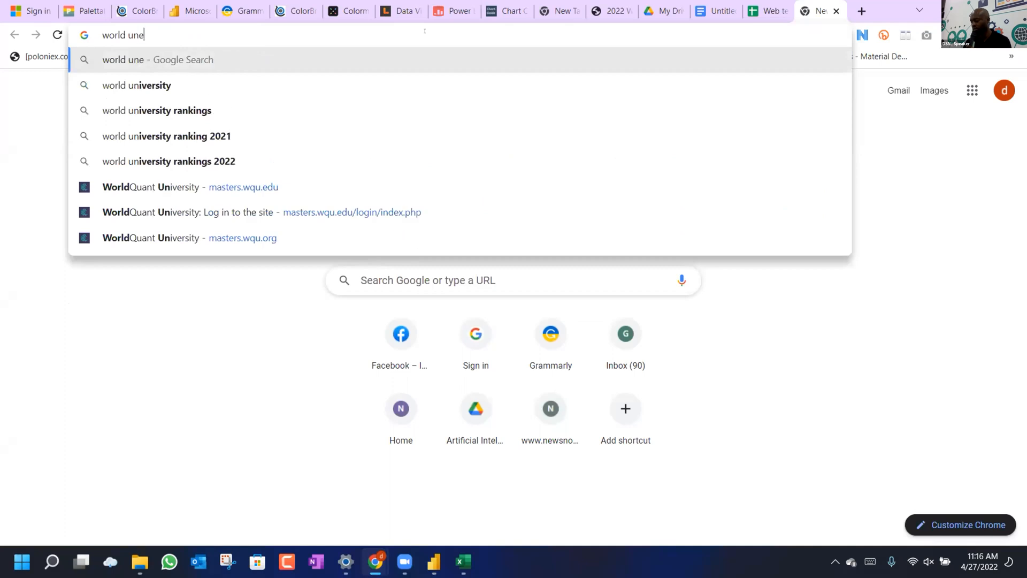
text(mployment)
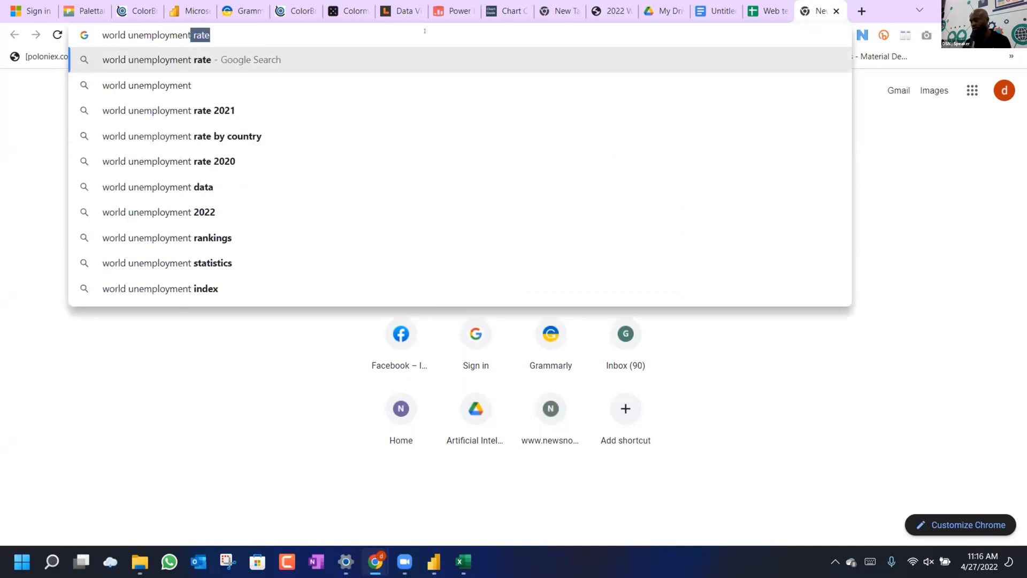
key(Down)
key(Down)
key(Down)
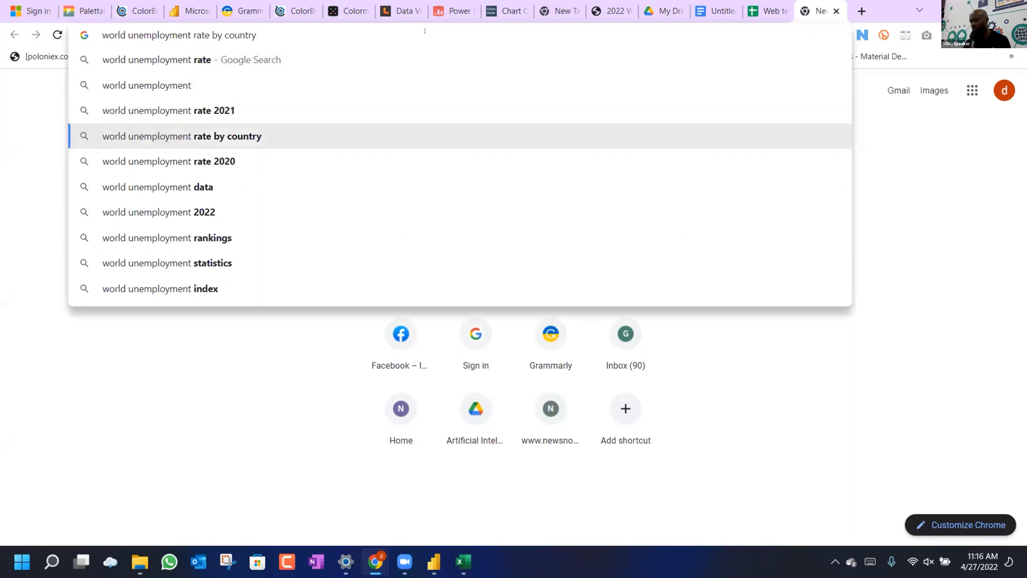
key(Return)
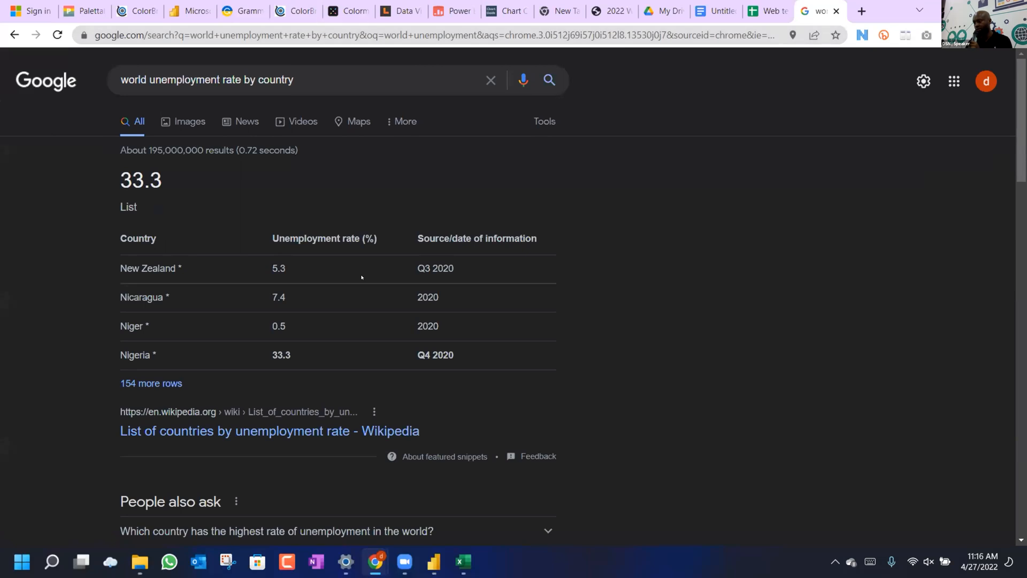
scroll(165, 327, down, 6)
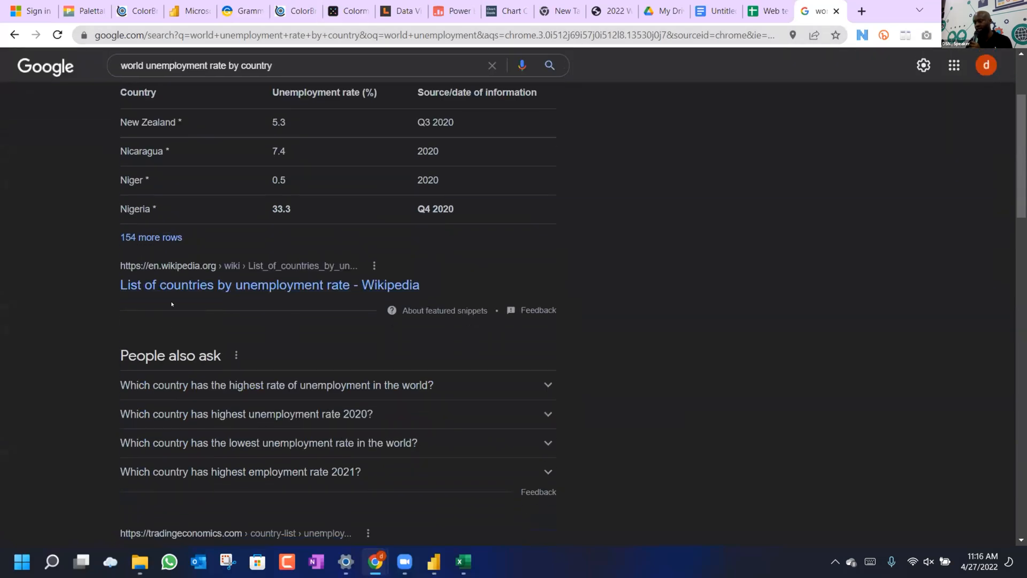
click(178, 355)
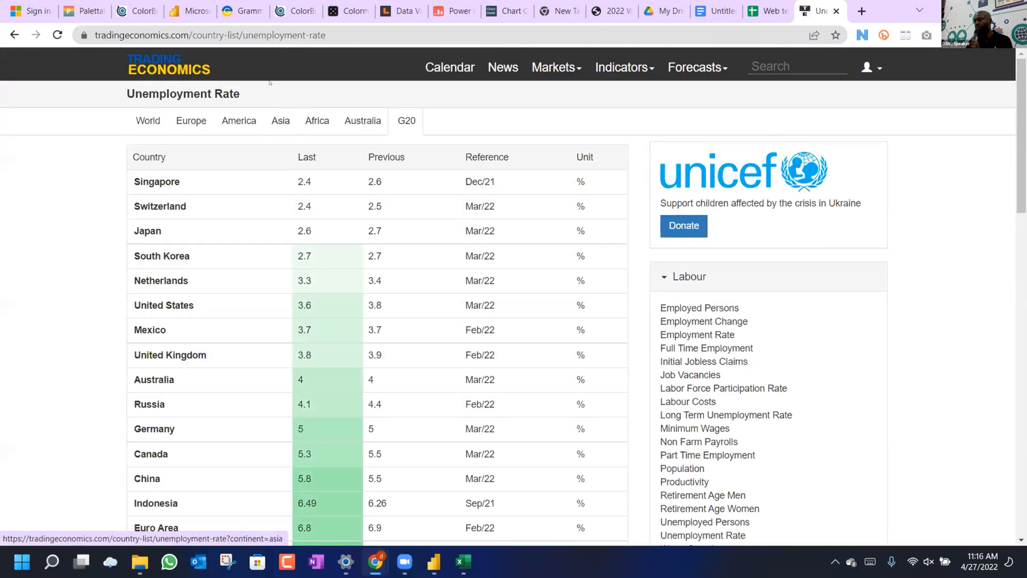
Select the Trading Economics page URL, scroll the country table, then go back to Google Search.
click(332, 37)
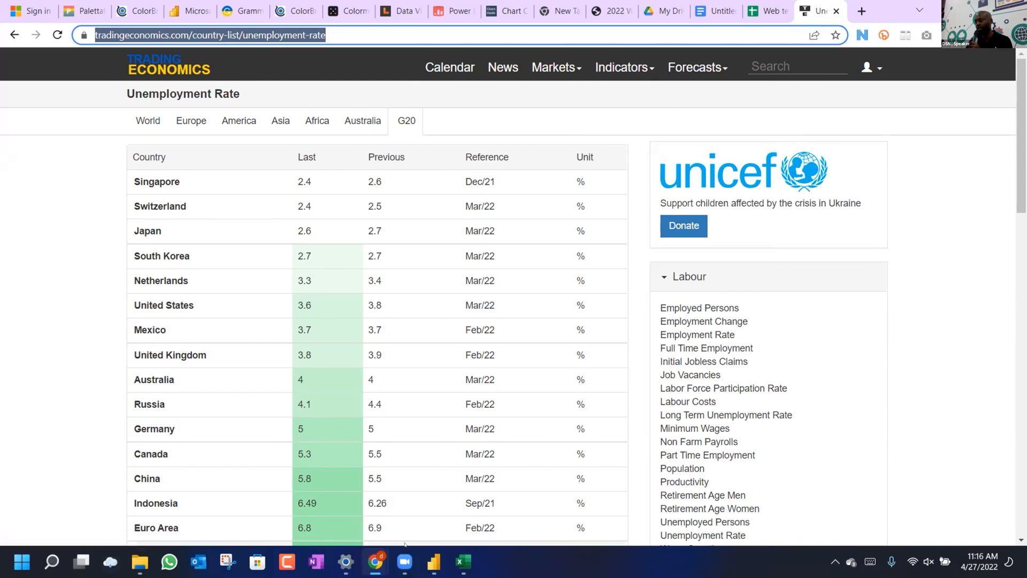
click(405, 562)
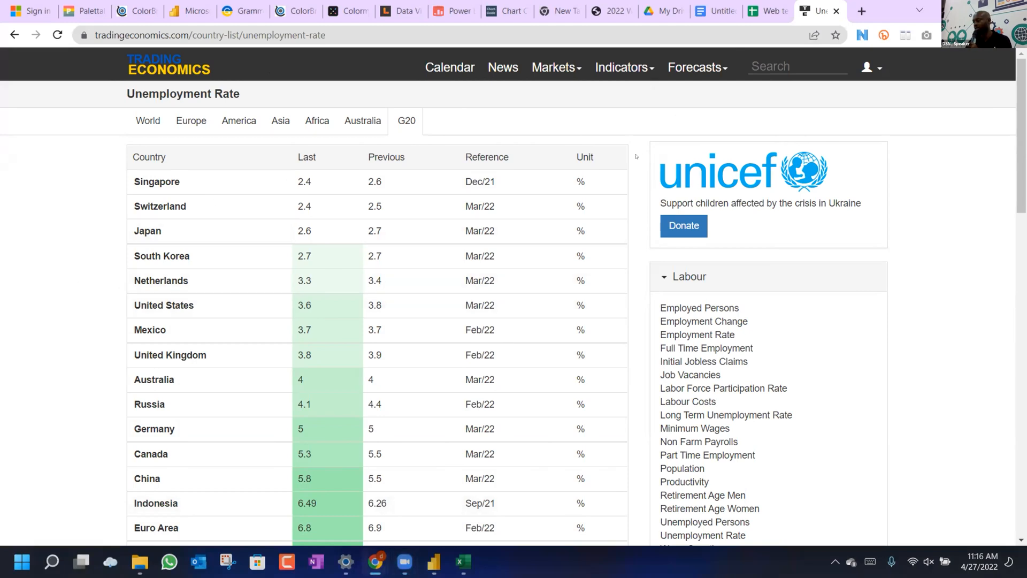
scroll(474, 294, down, 3)
scroll(474, 293, up, 3)
scroll(480, 321, down, 6)
scroll(481, 321, down, 5)
scroll(481, 321, up, 11)
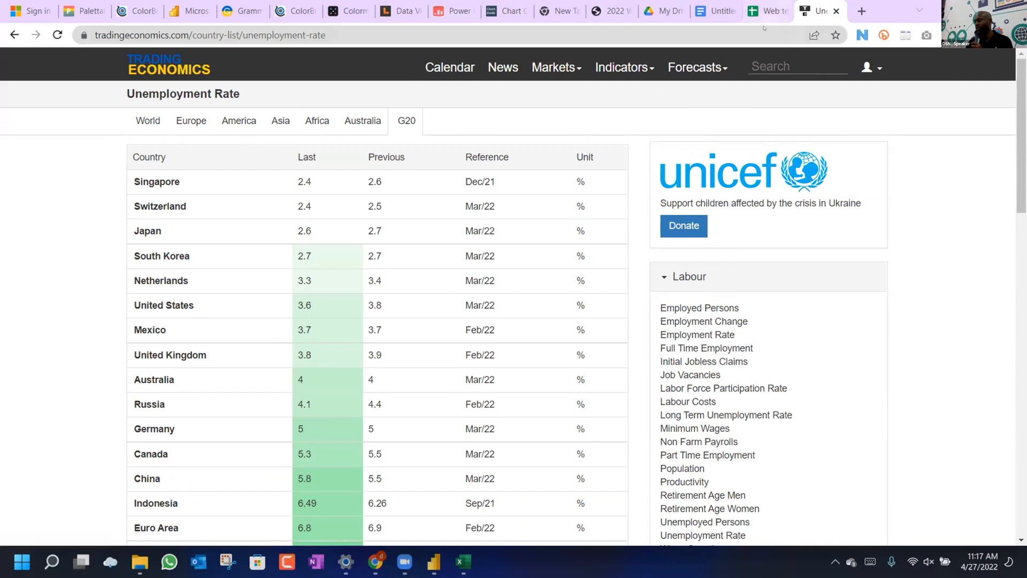
right_click(13, 36)
click(48, 58)
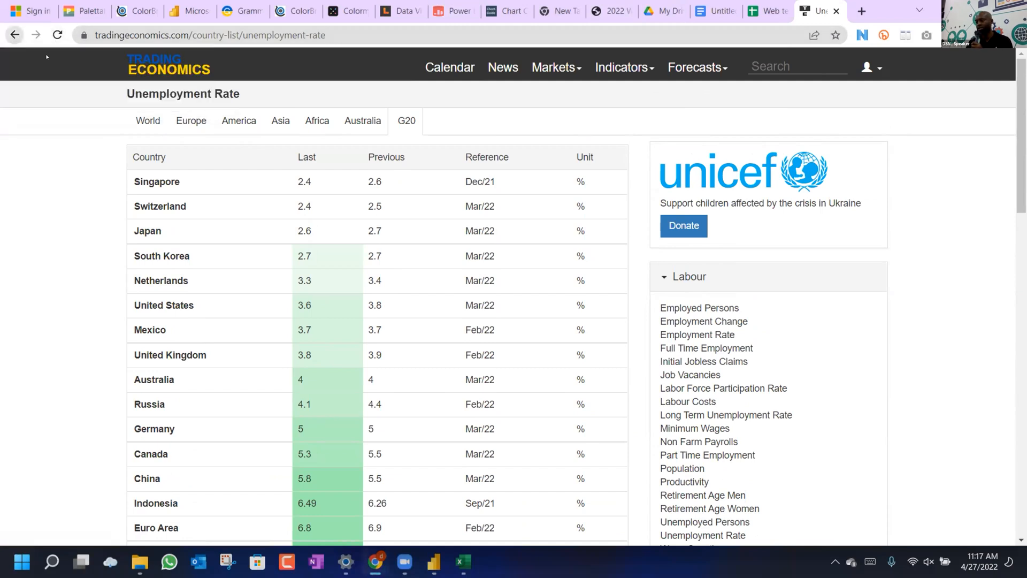
Scroll to the Trading Economics entry, then go forward to its unemployment-rate table.
scroll(251, 224, up, 6)
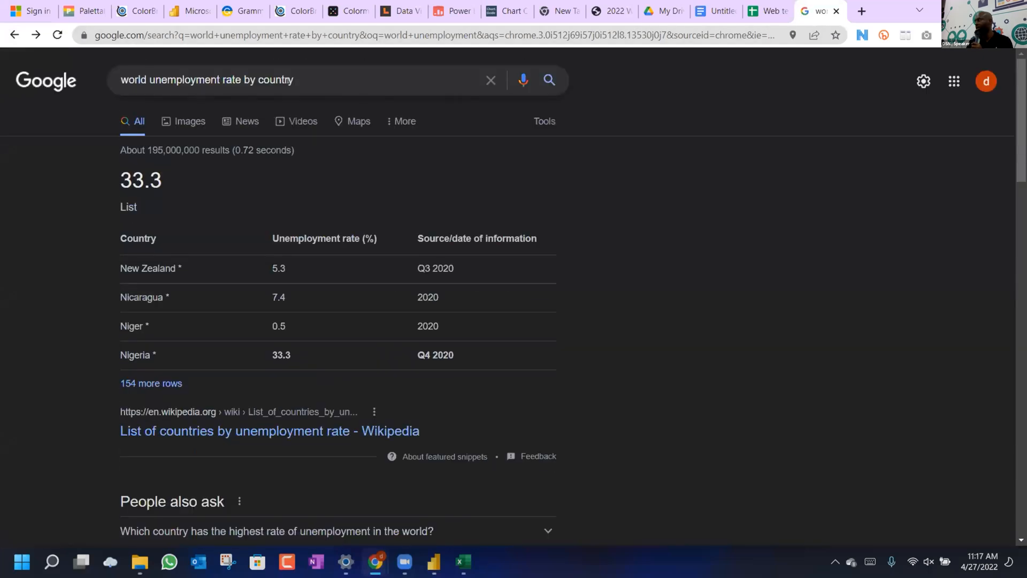
scroll(241, 336, down, 3)
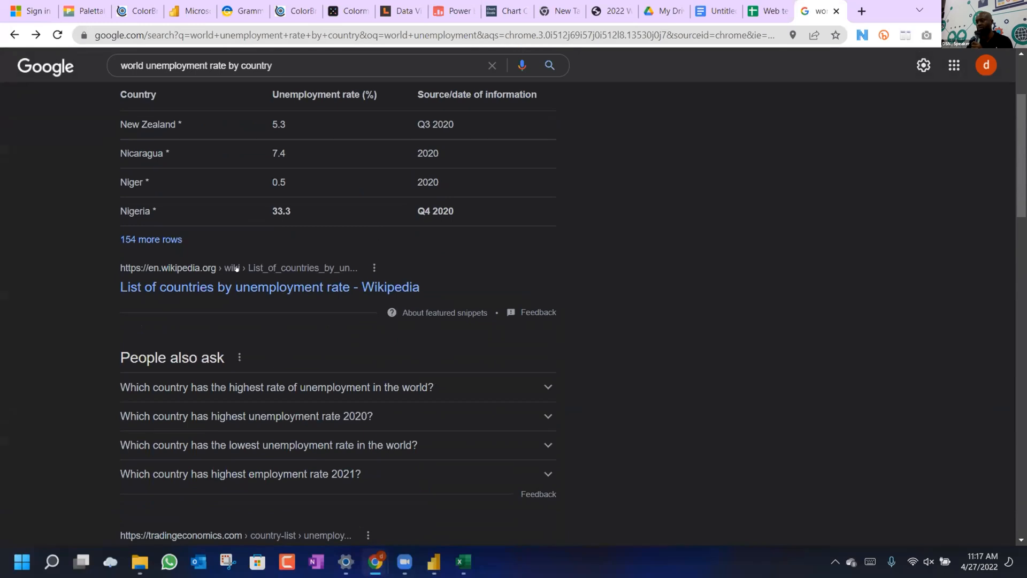
scroll(237, 269, down, 5)
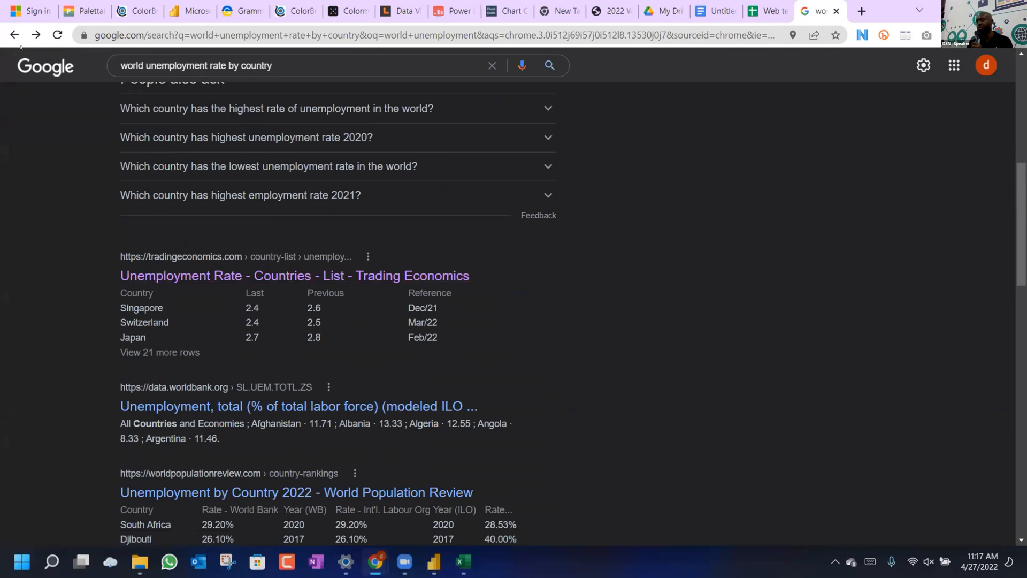
click(36, 35)
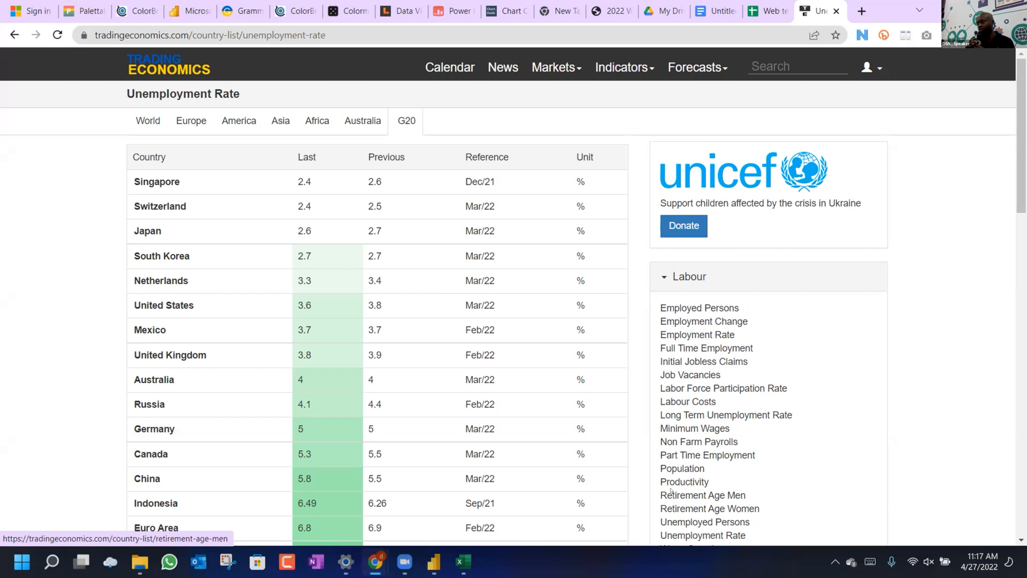
click(434, 562)
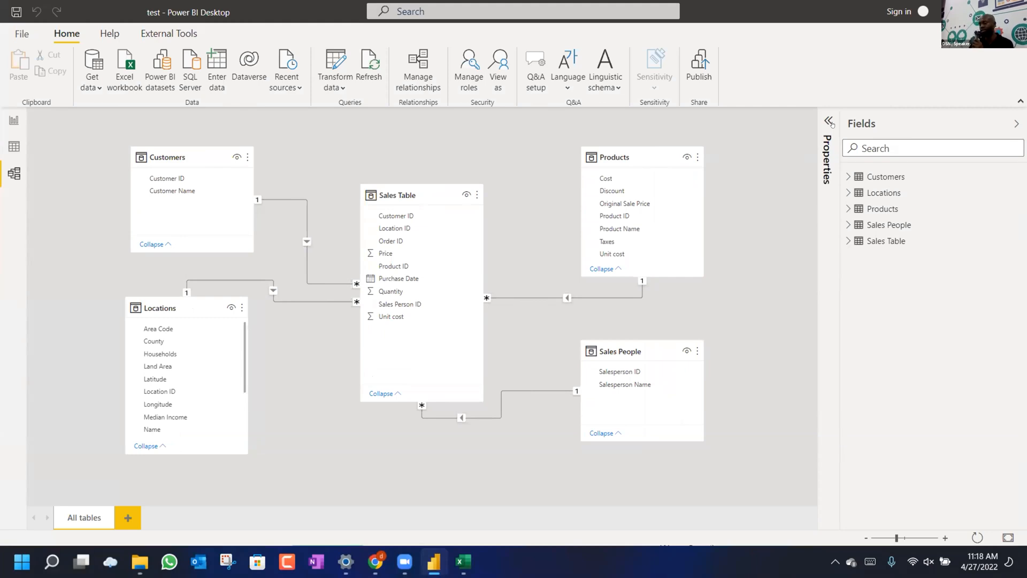
click(375, 562)
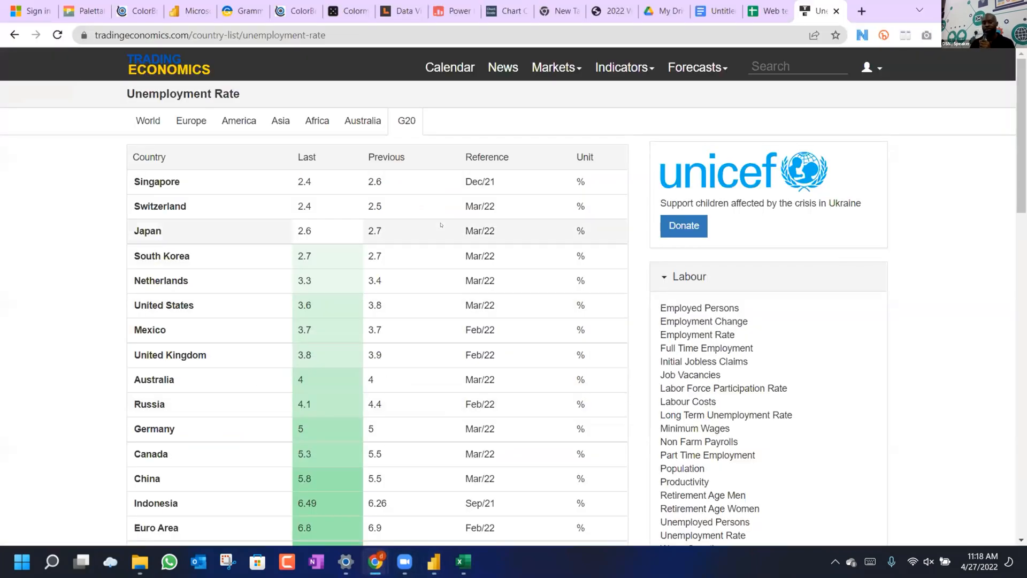
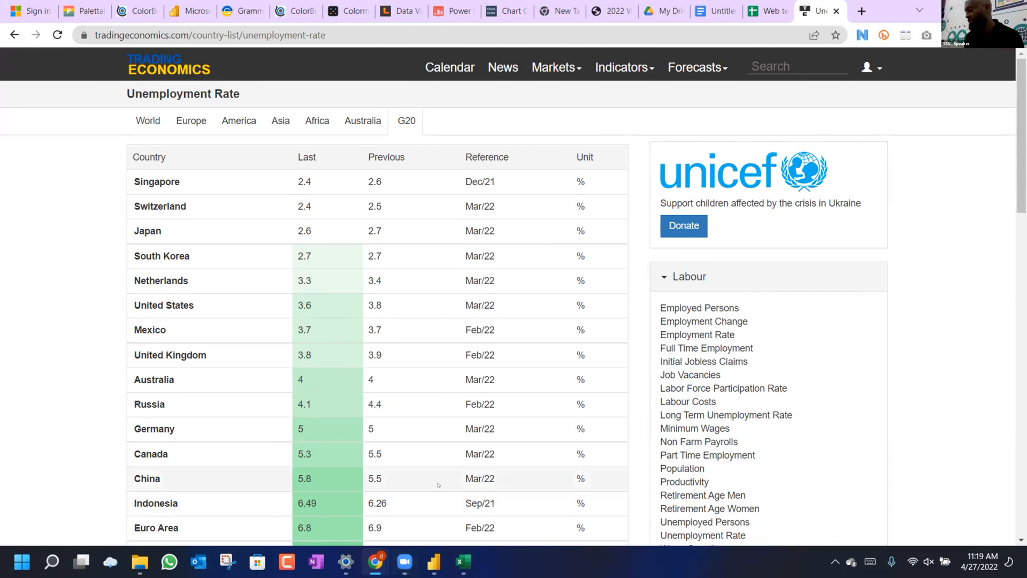
In the model view, make the Sales Table card taller and wider and move Sales People right and down.
mouse_move(376, 561)
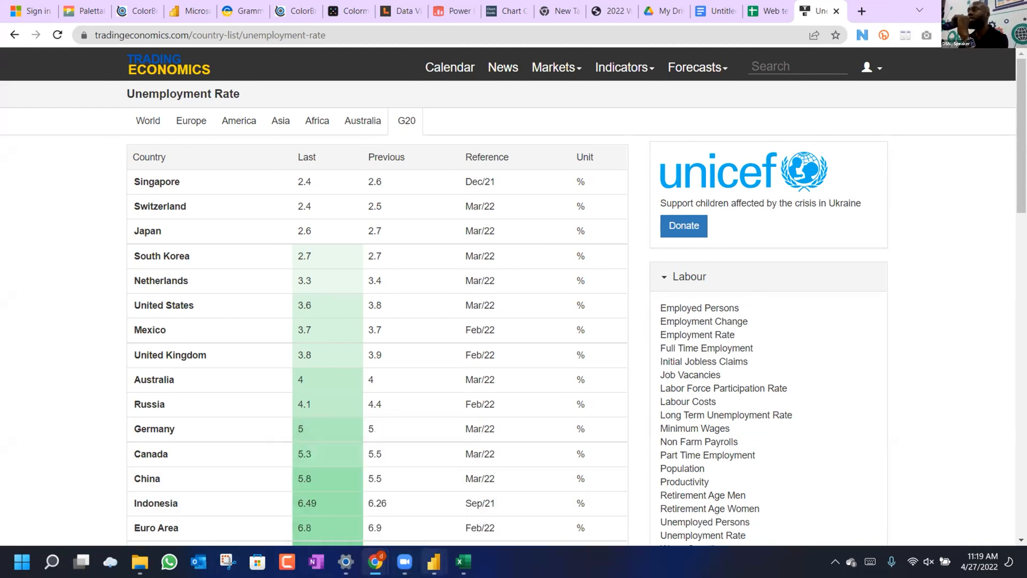
click(433, 562)
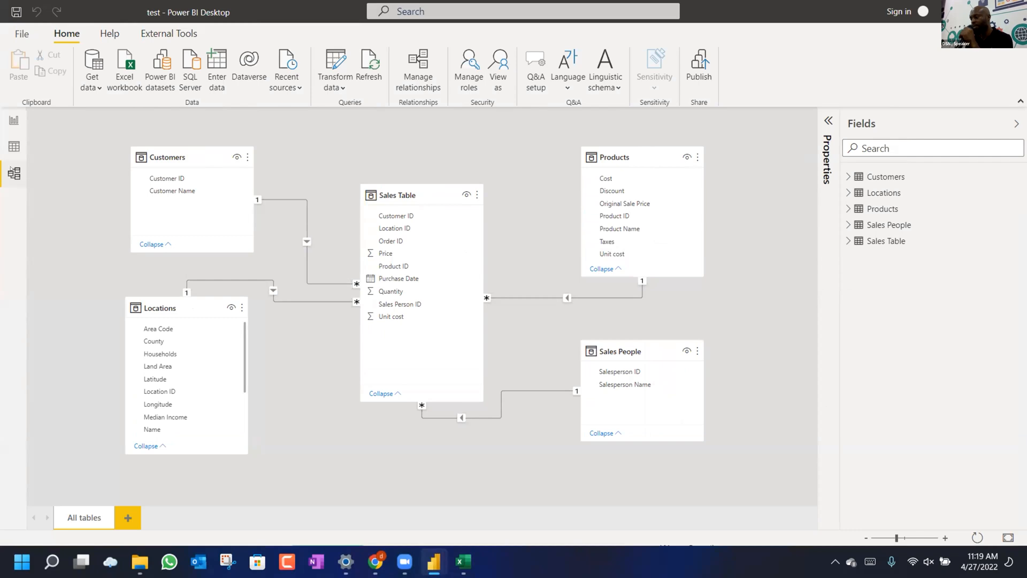
click(310, 284)
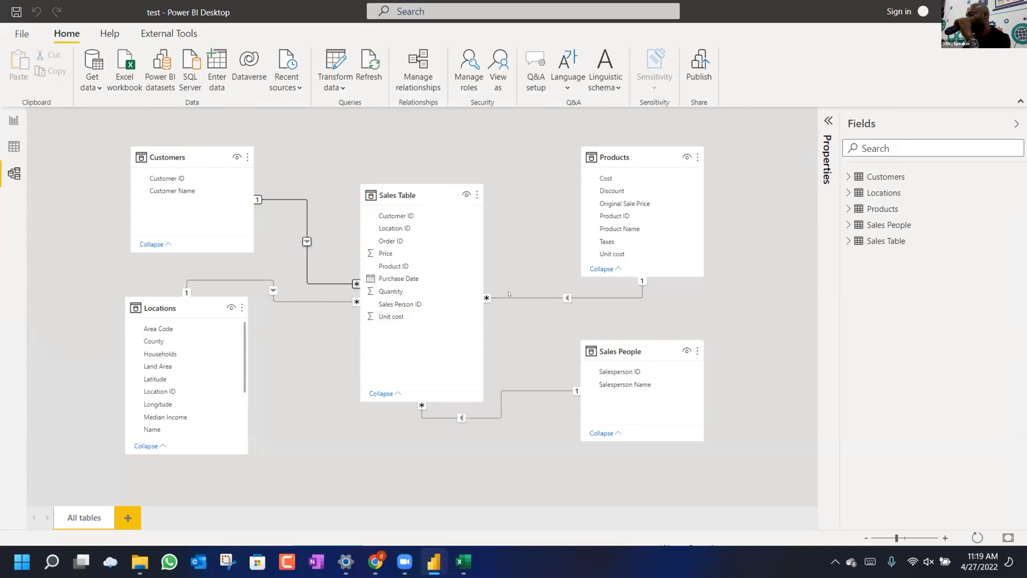
click(381, 186)
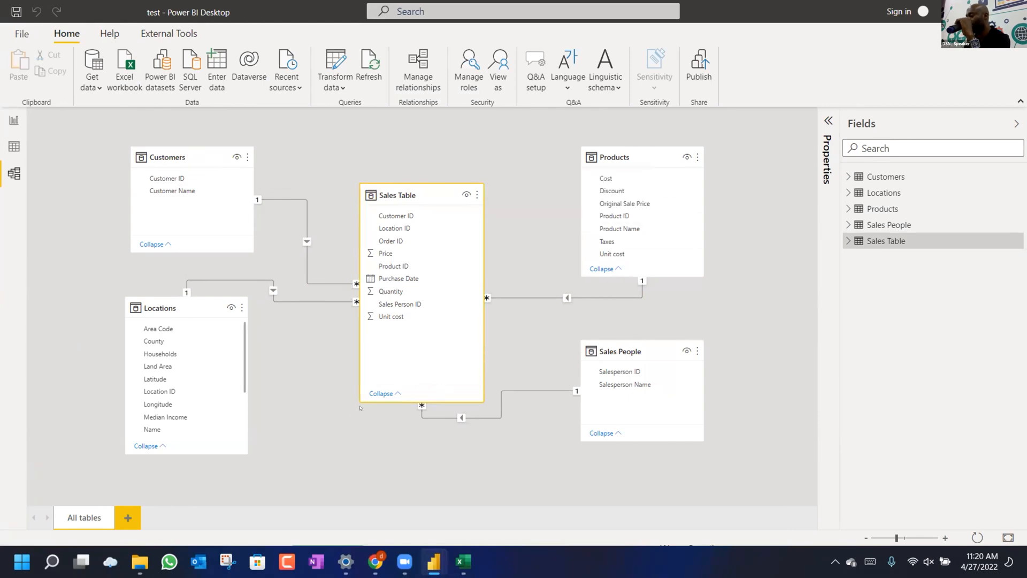
drag(361, 396, 362, 446)
drag(642, 339, 665, 347)
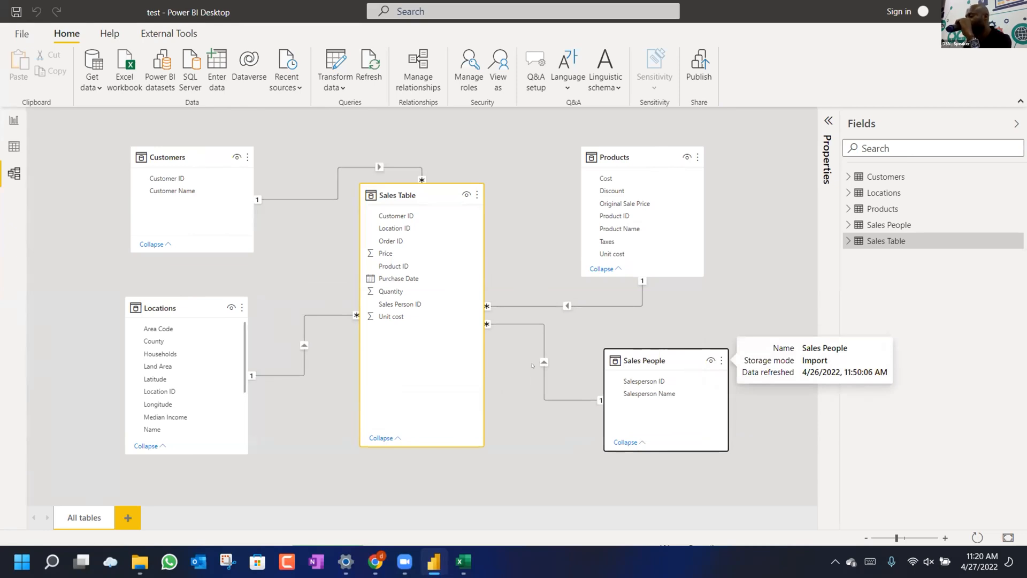
drag(516, 319, 541, 319)
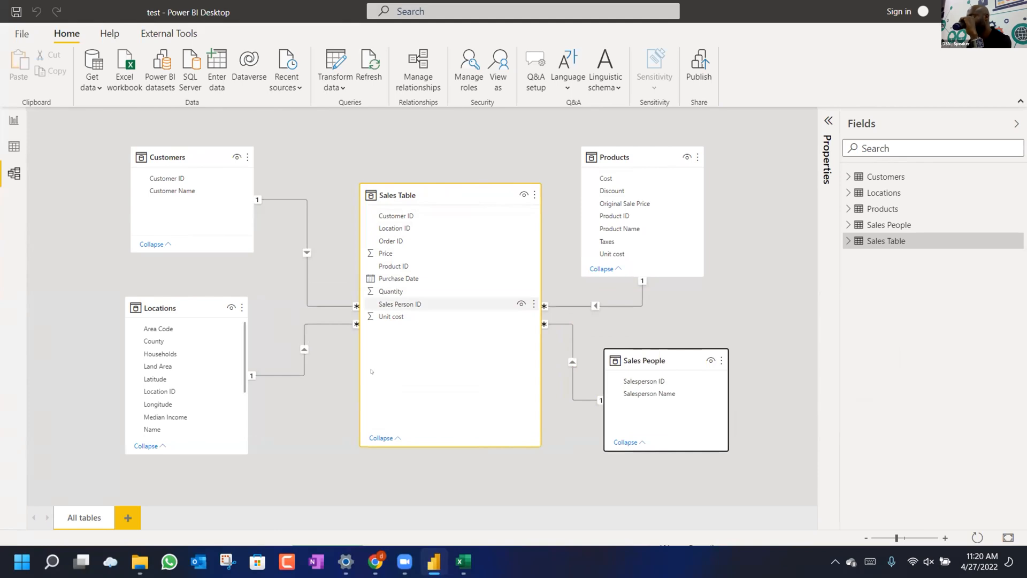
In File Explorer, go to AI Everyday > Resource Pack and select Power BI Date Table code.txt.
click(139, 561)
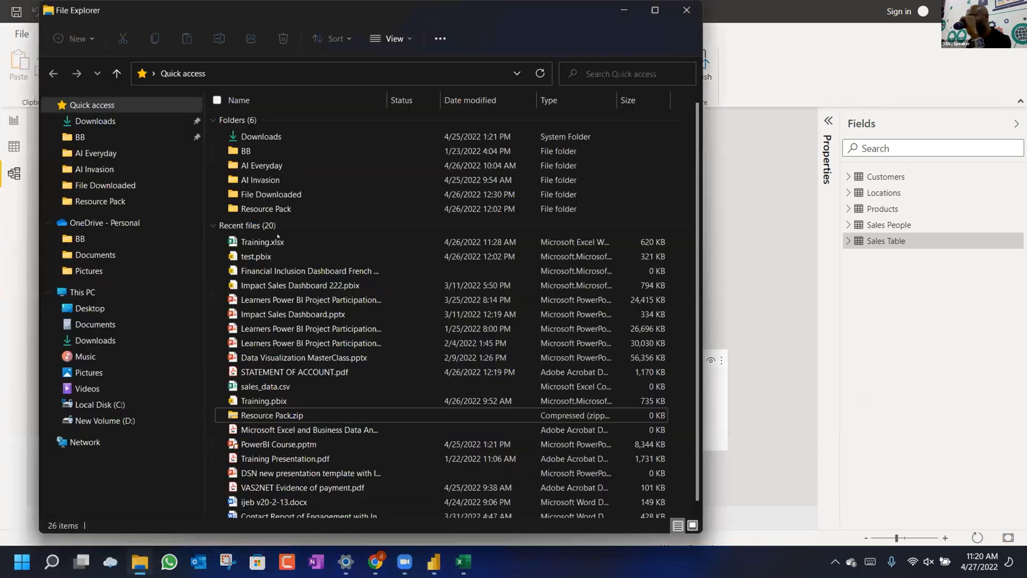
double_click(269, 167)
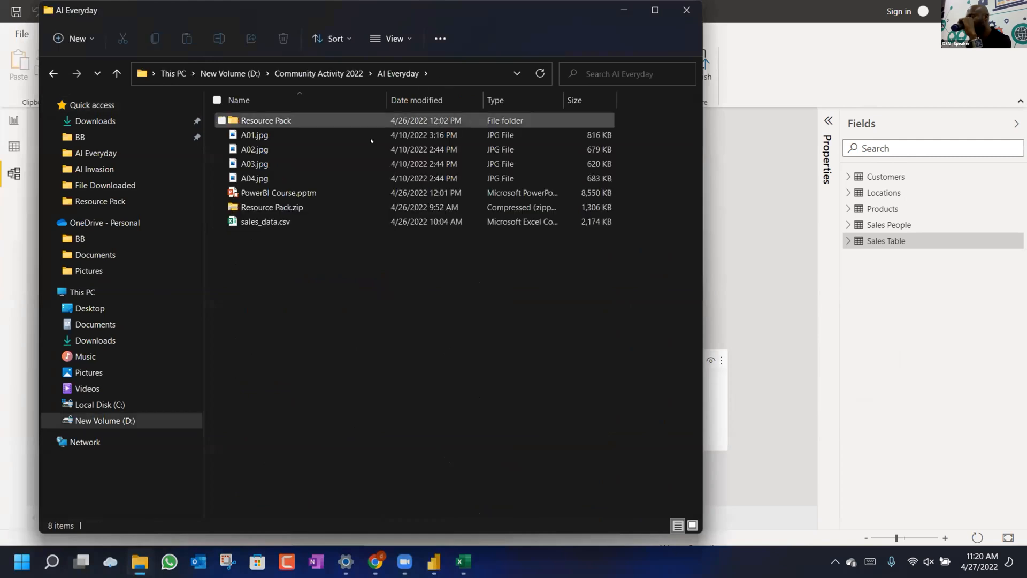
click(270, 121)
double_click(270, 122)
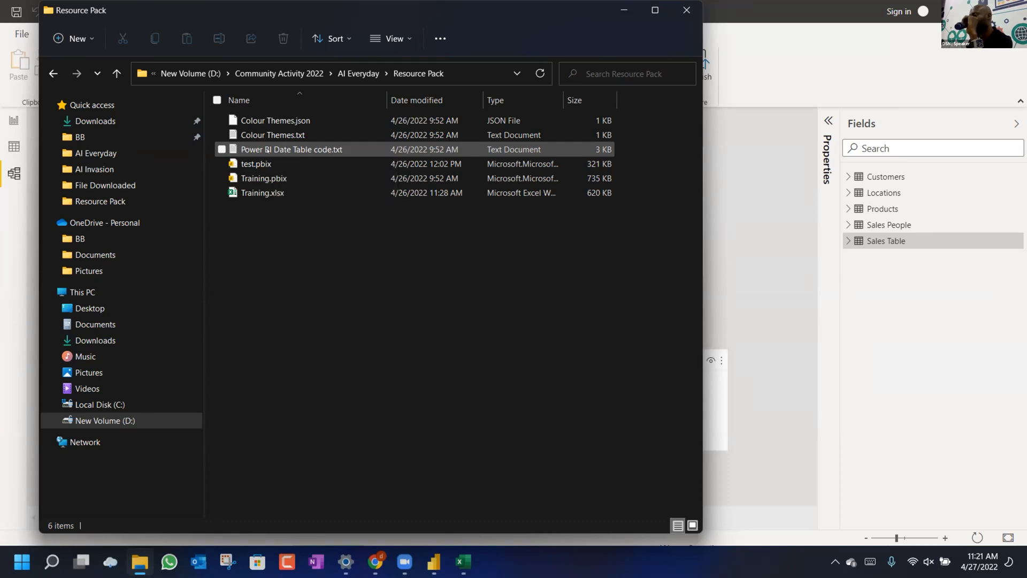
click(268, 150)
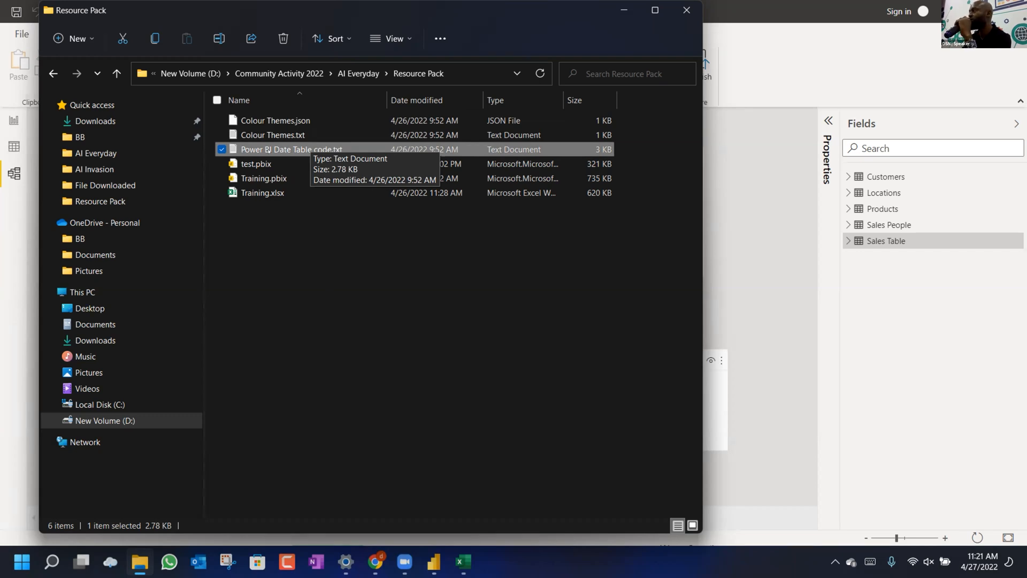
Open Power BI Date Table code.txt in Notepad, select all the fnDateTable code, and return to Power BI.
double_click(268, 150)
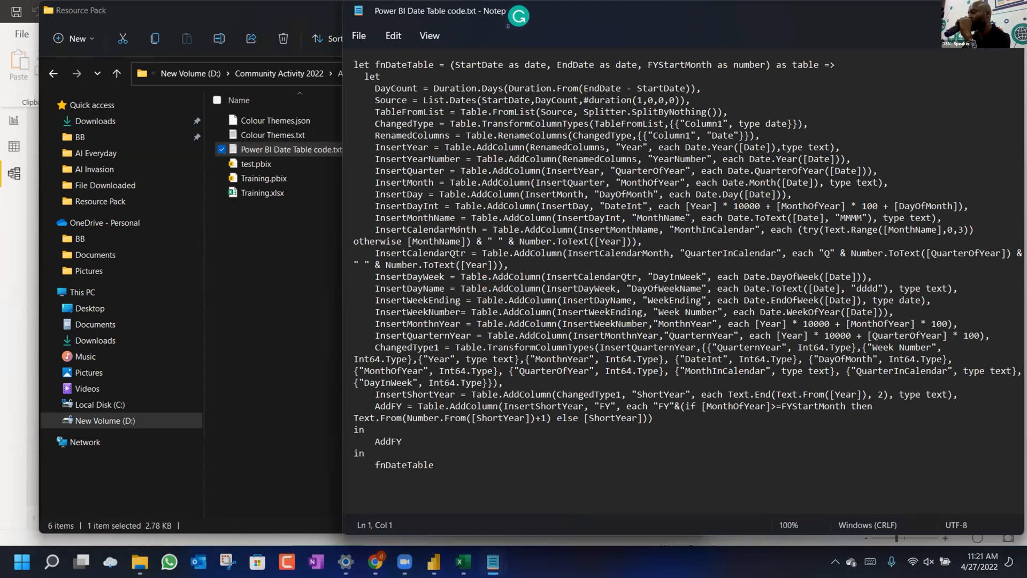
click(459, 229)
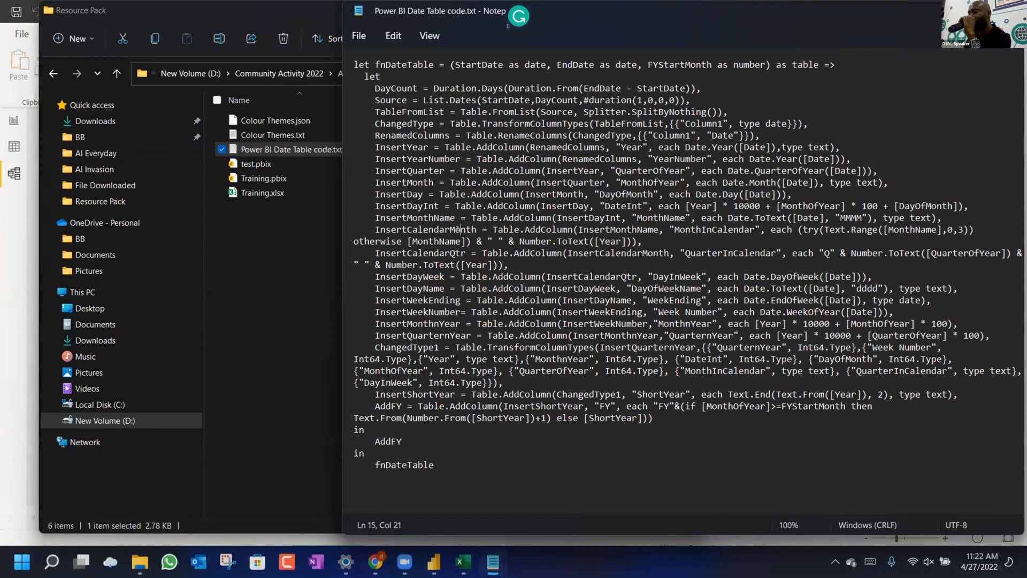
key(ctrl+a)
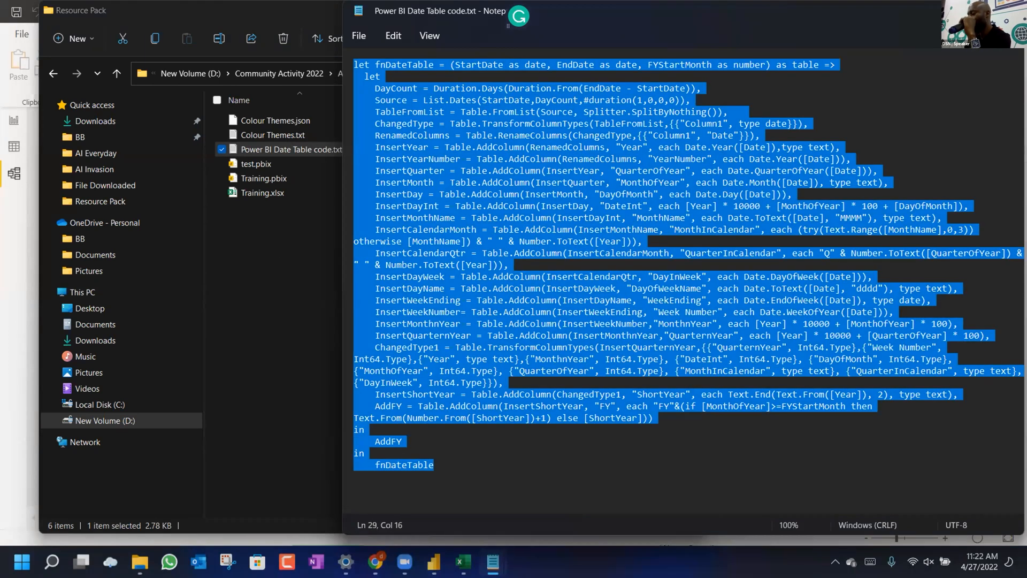
key(alt+Tab)
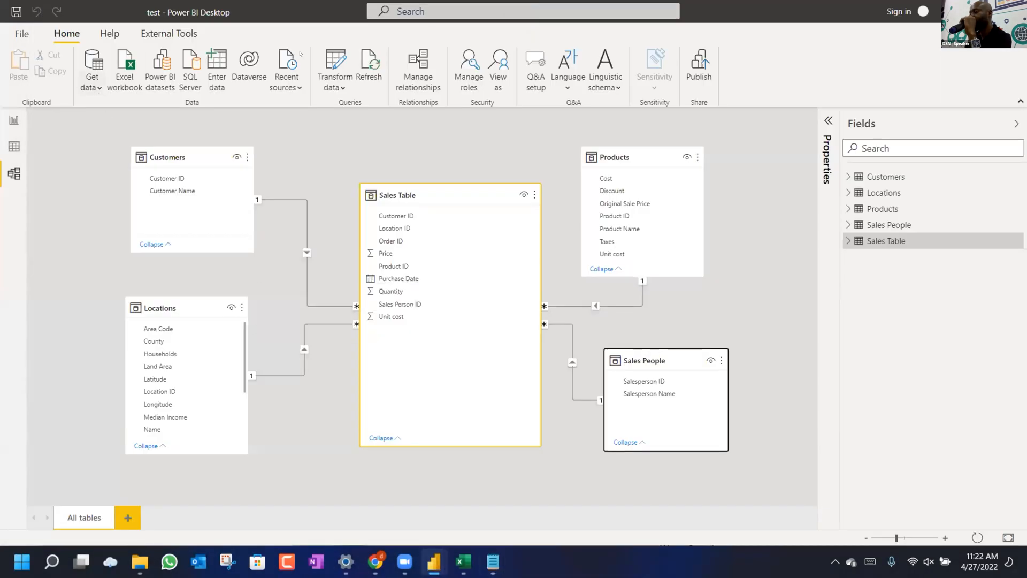
Open the Power Query Editor and create a new blank query.
click(334, 86)
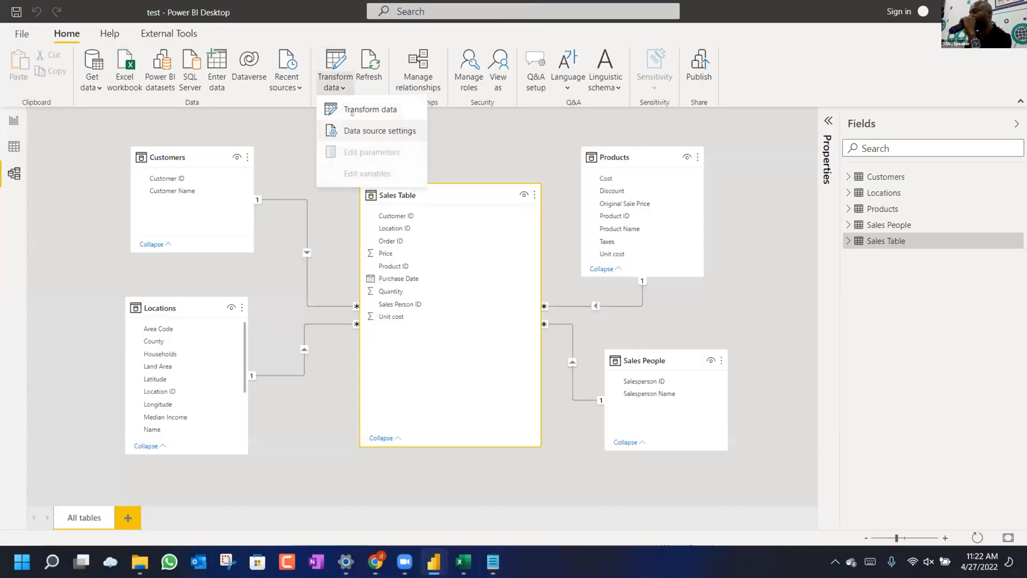
click(354, 108)
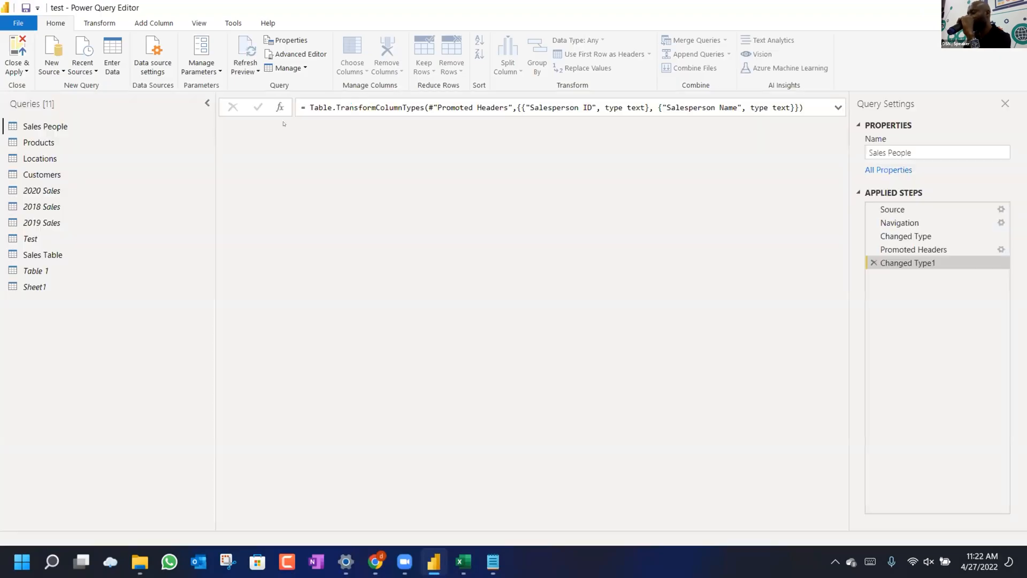
click(62, 72)
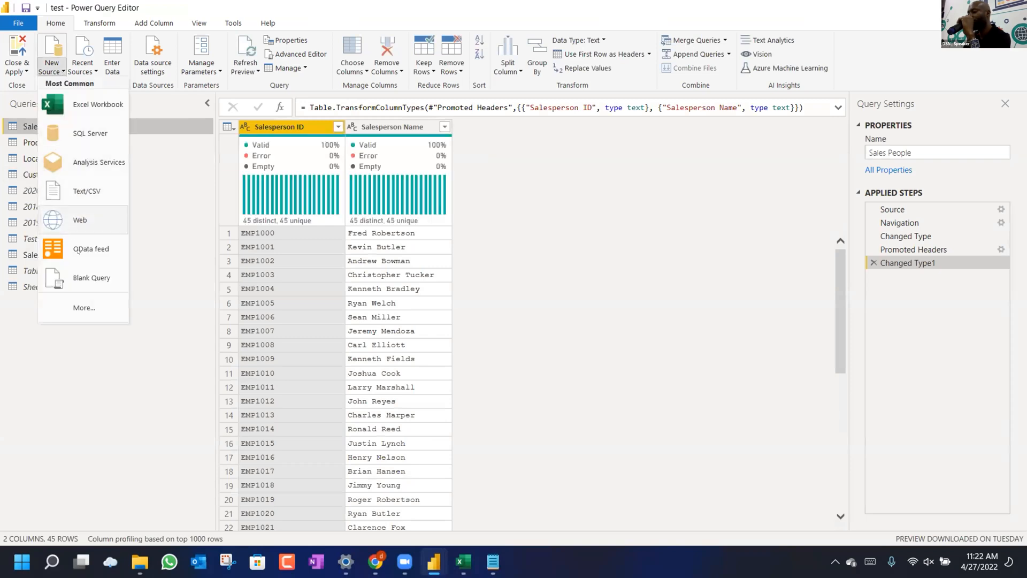
click(91, 277)
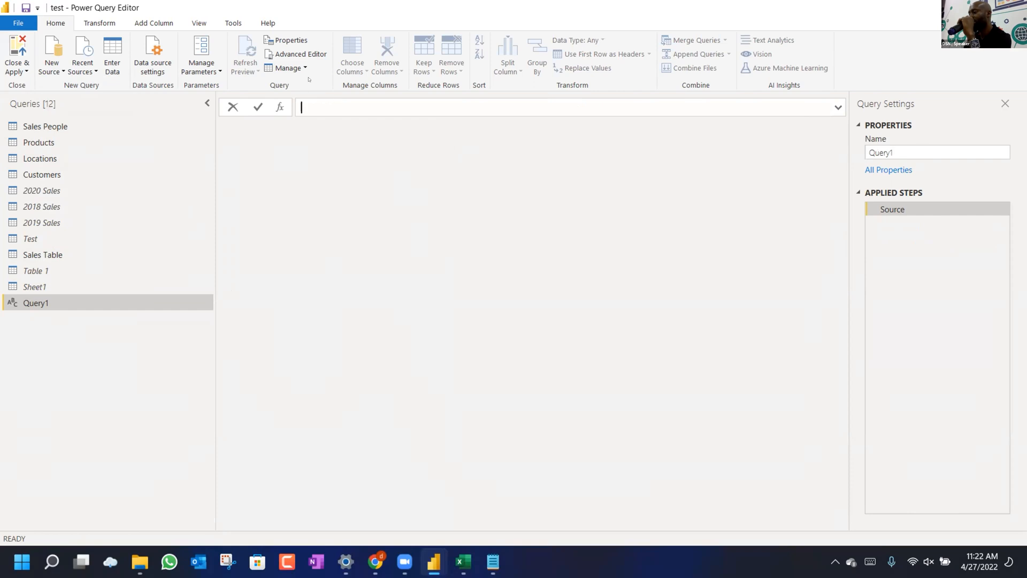
In Query1's Advanced Editor, replace the existing code with the pasted fnDateTable function.
click(301, 55)
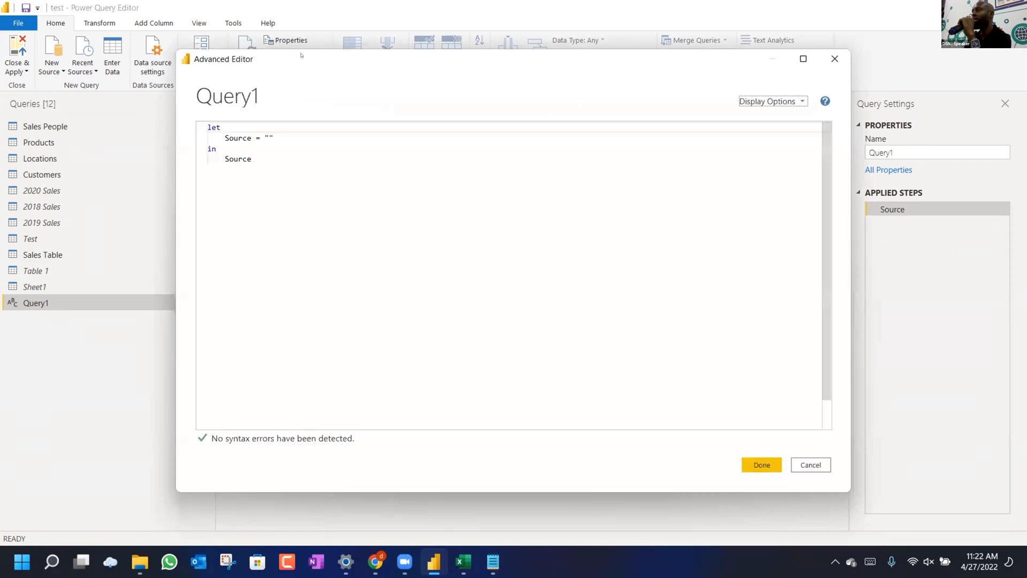
click(320, 184)
key(ctrl+a)
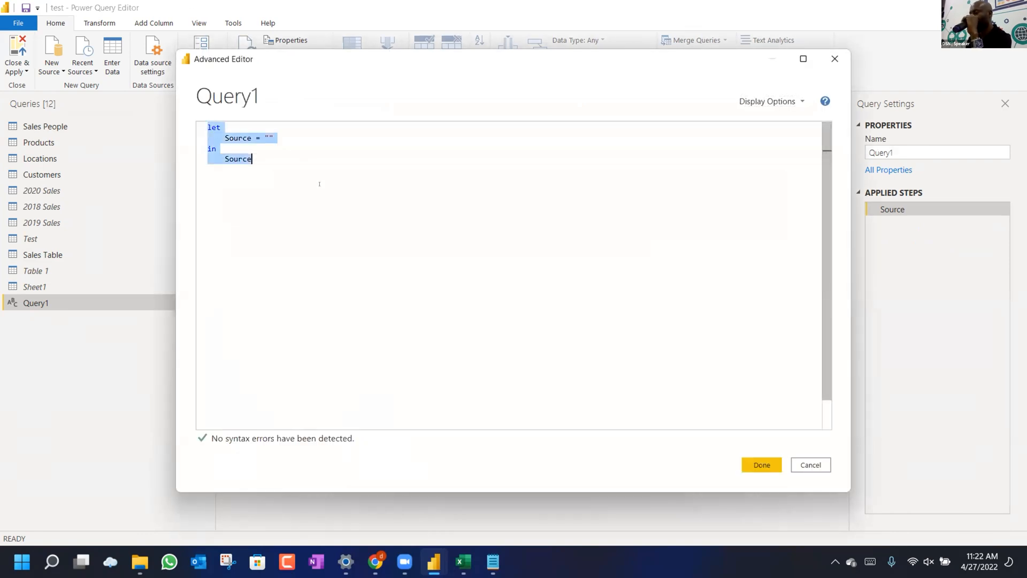
key(Delete)
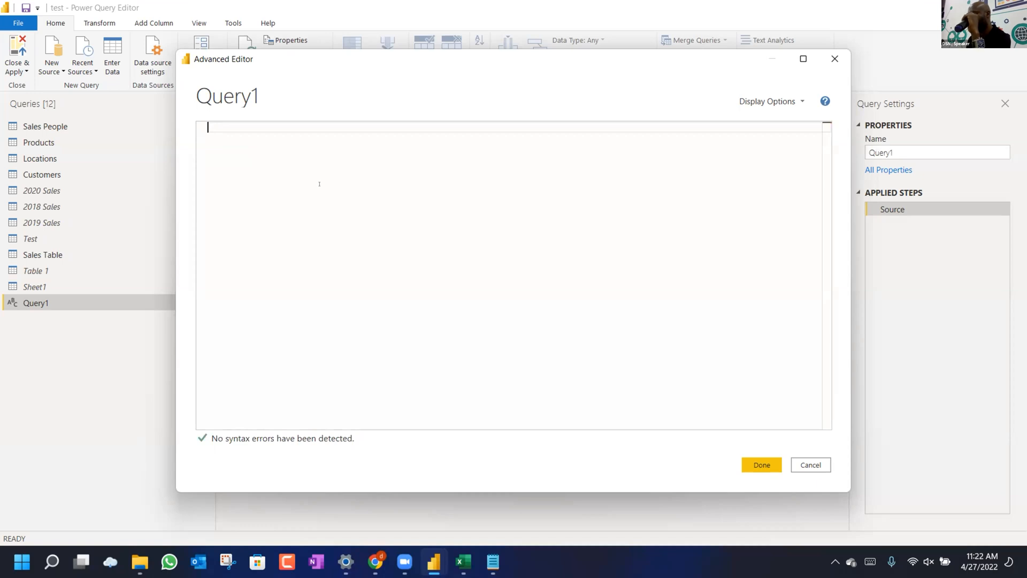
key(ctrl+v)
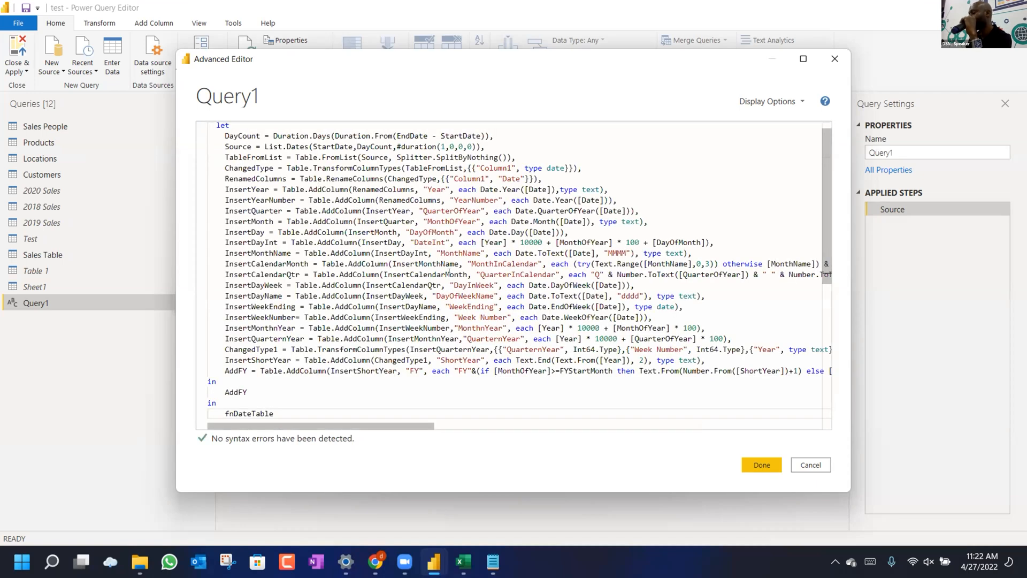
click(763, 462)
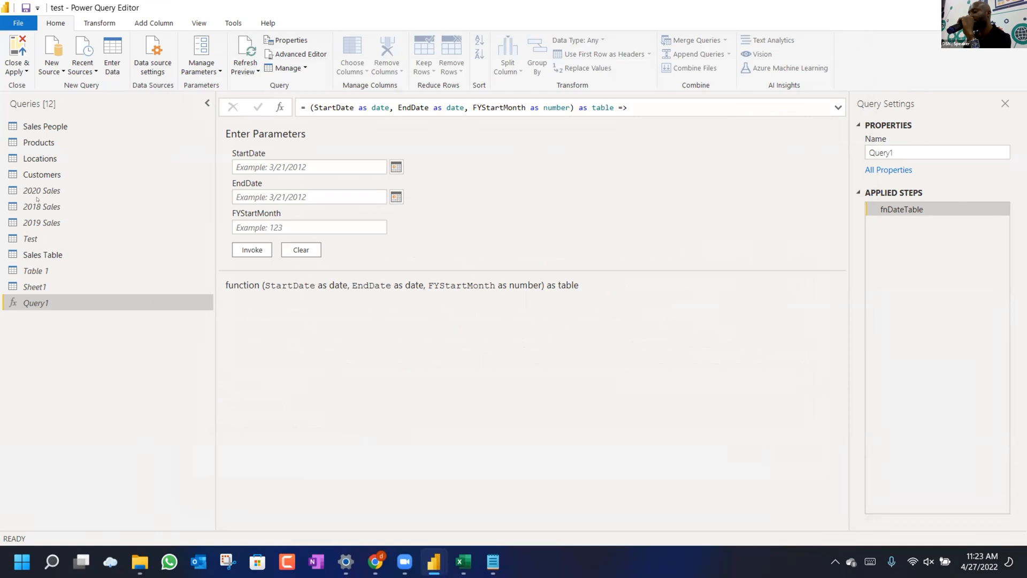
Check the Sales People Source step for its Training.xlsx path, then bring up that workbook in Excel.
click(45, 126)
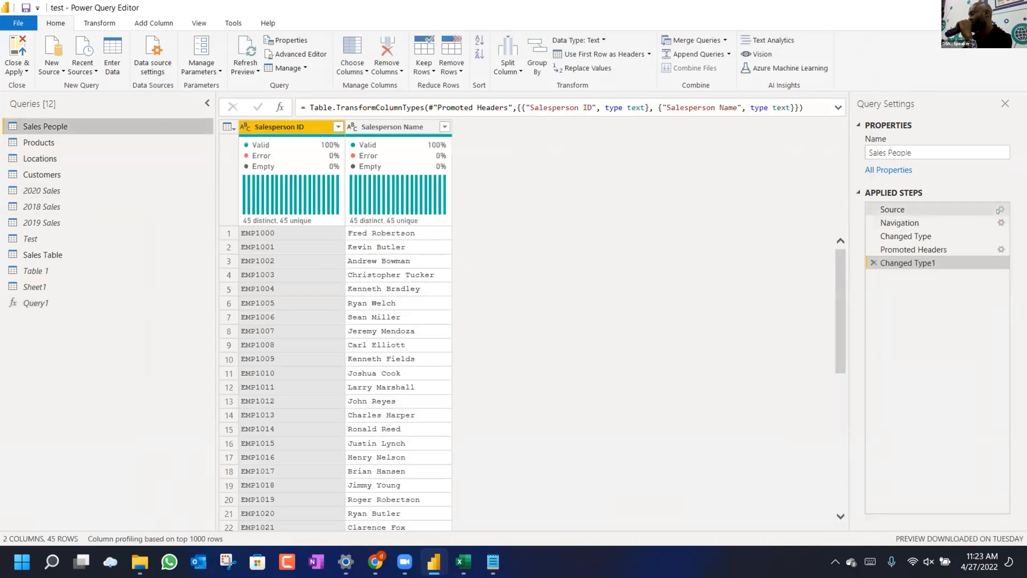
click(963, 210)
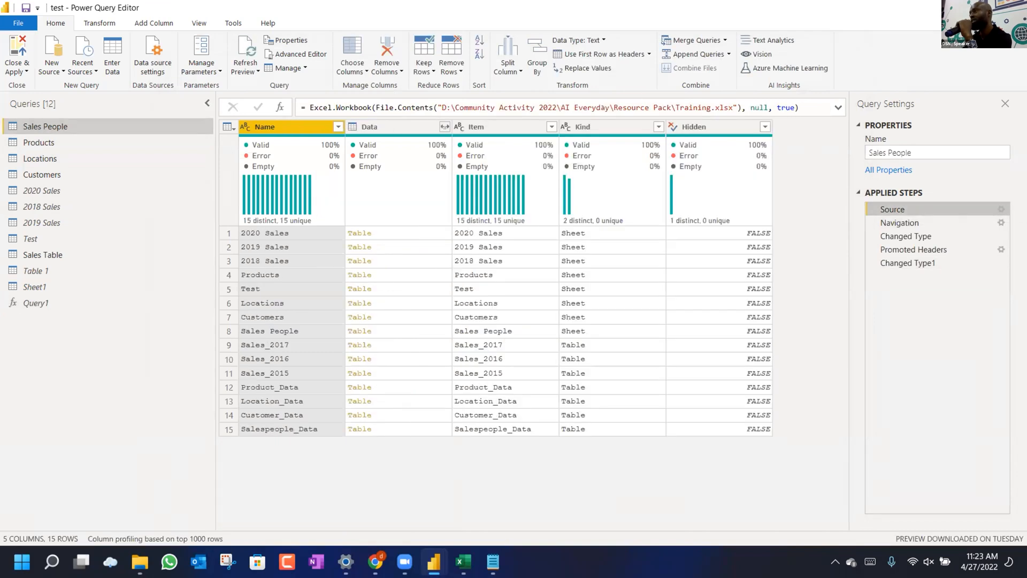
click(606, 108)
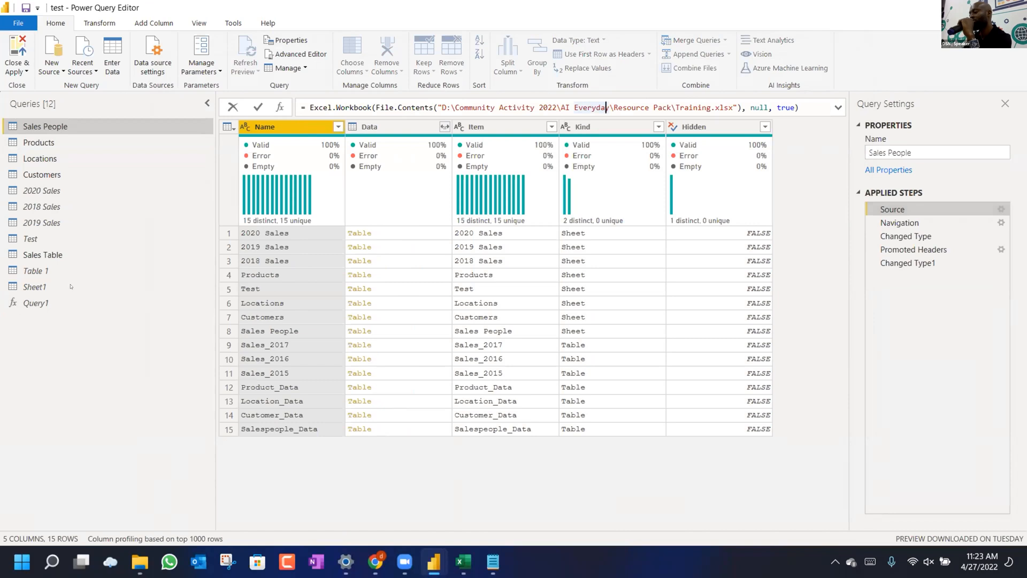
click(38, 304)
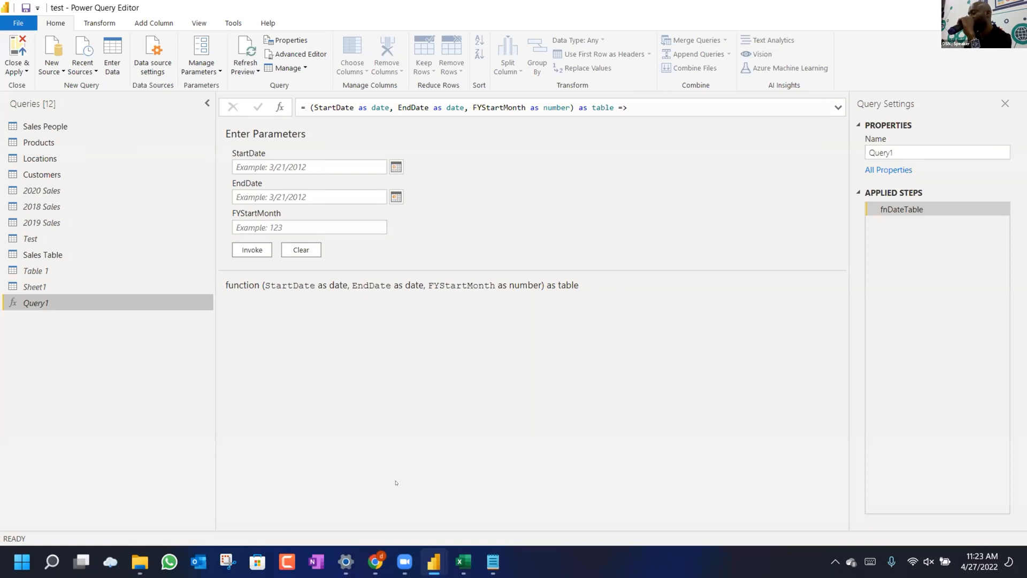
click(459, 563)
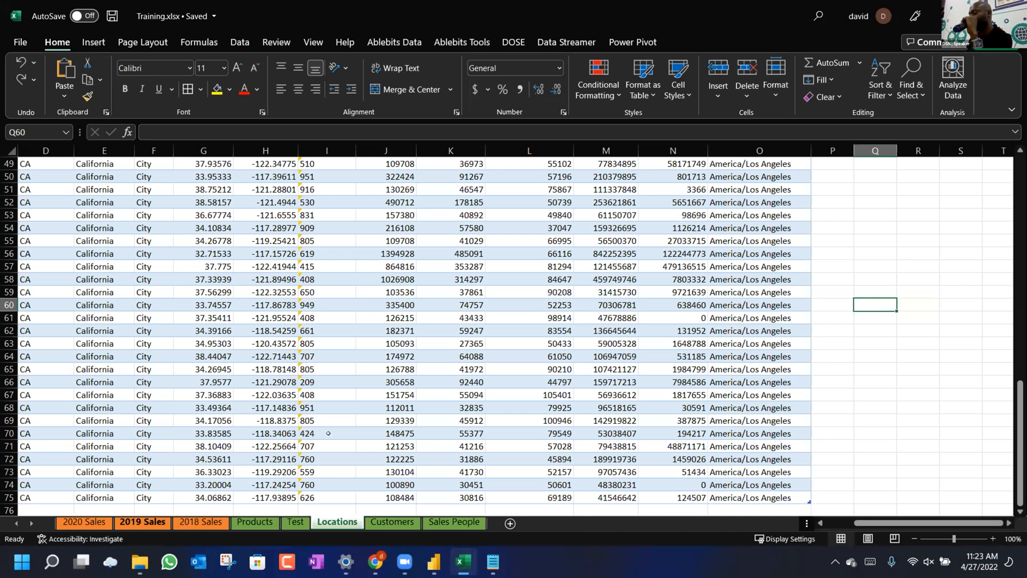
Review the Purchase Date column on the 2018 Sales sheet, then return to the Power Query Editor.
scroll(251, 330, up, 6)
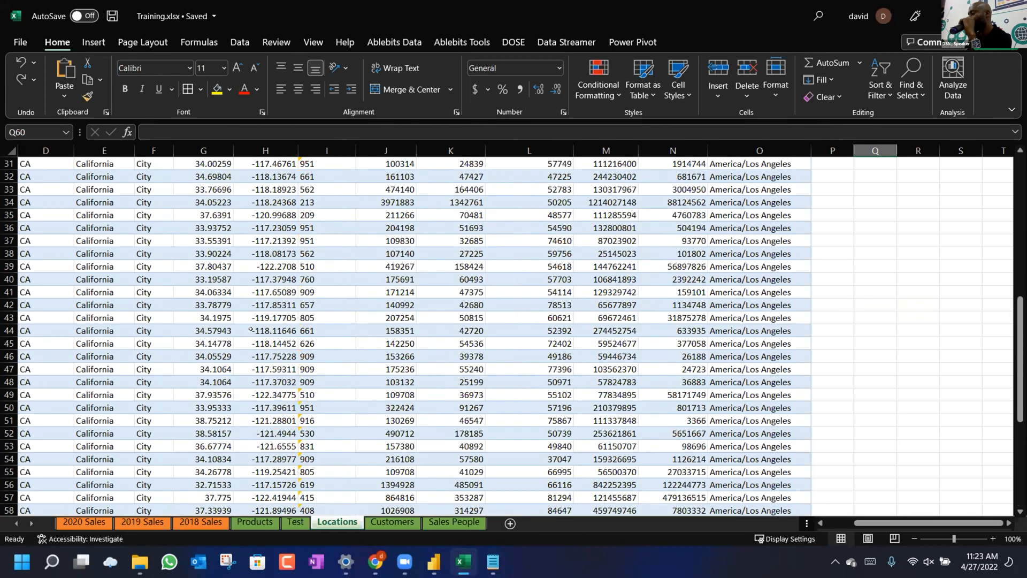
scroll(494, 210, up, 10)
scroll(493, 211, left, 3)
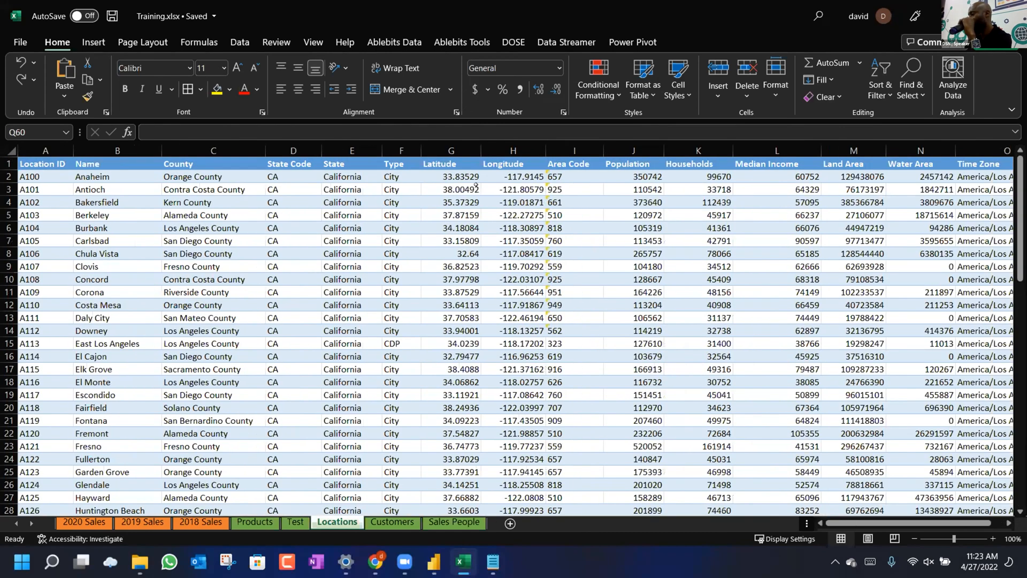
scroll(476, 185, right, 9)
scroll(151, 499, left, 6)
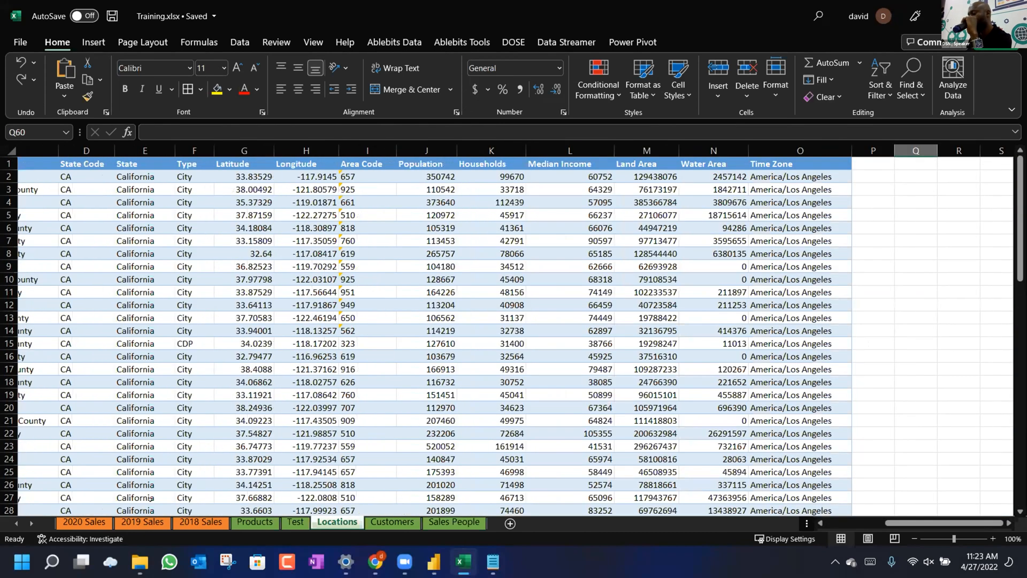
scroll(150, 498, left, 3)
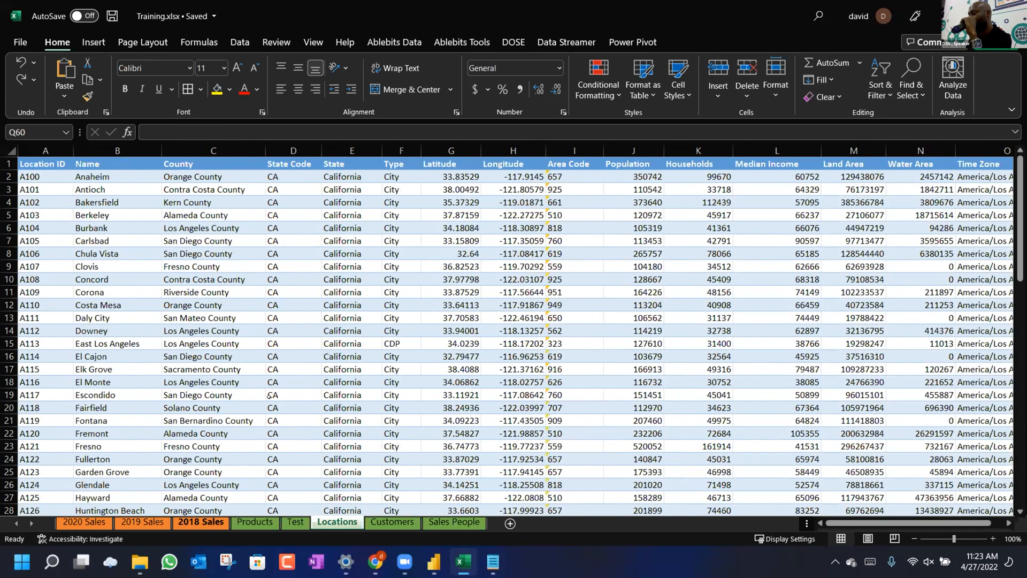
click(200, 522)
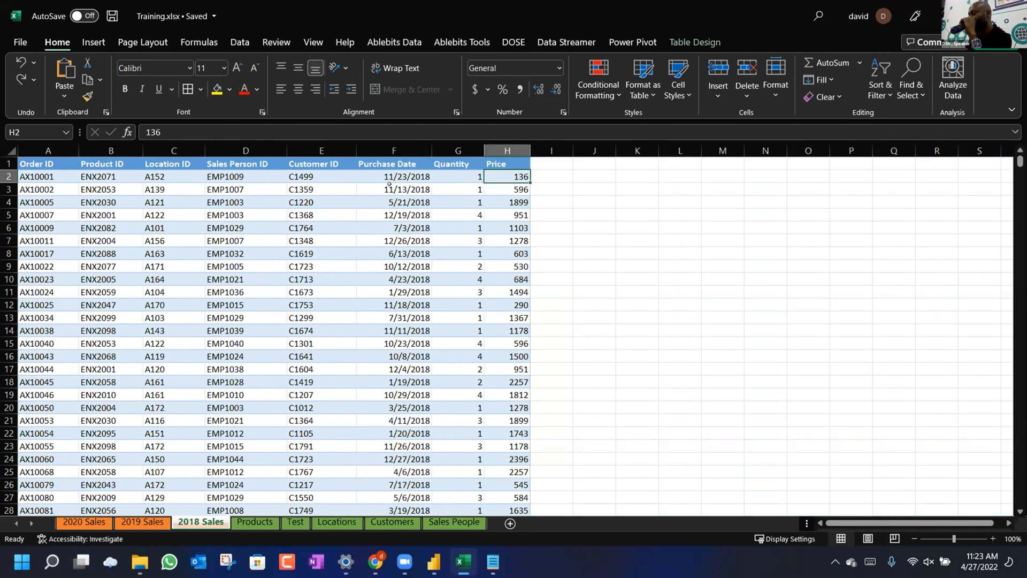
click(399, 158)
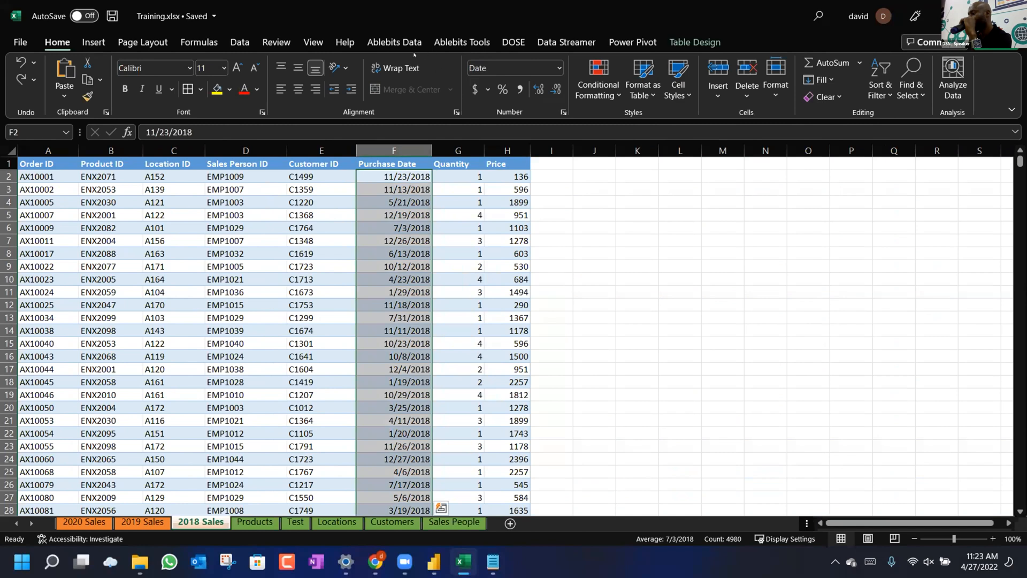
click(240, 42)
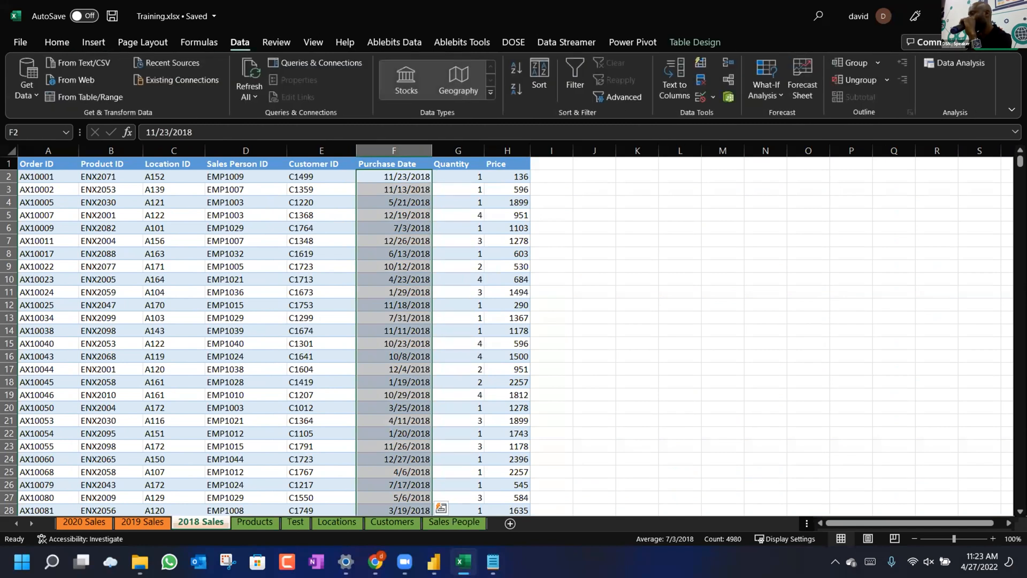
click(444, 561)
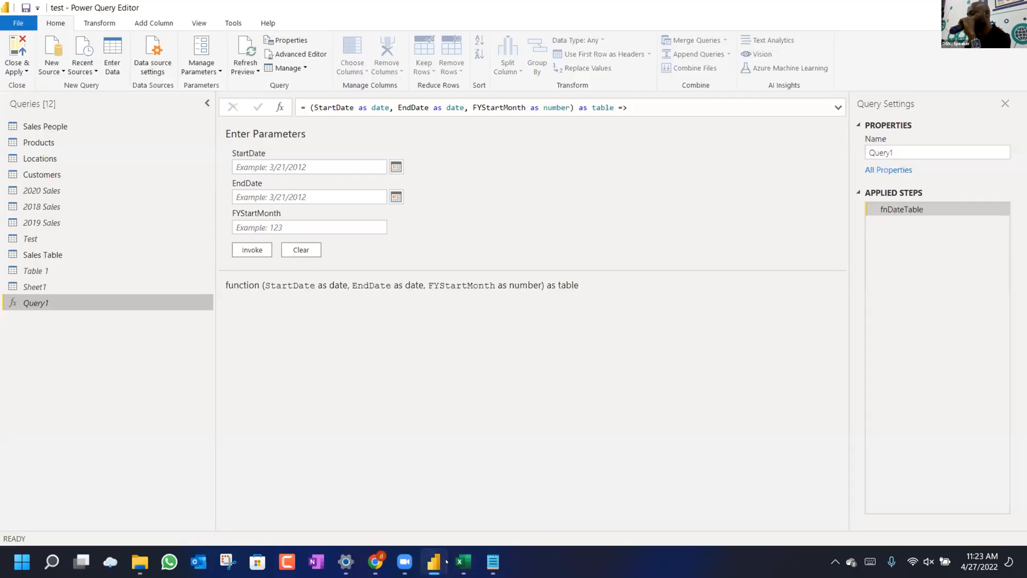
Sort Sales Table by Purchase Date, ending newest first to reveal 5/30/2020, then reselect Query1.
click(42, 255)
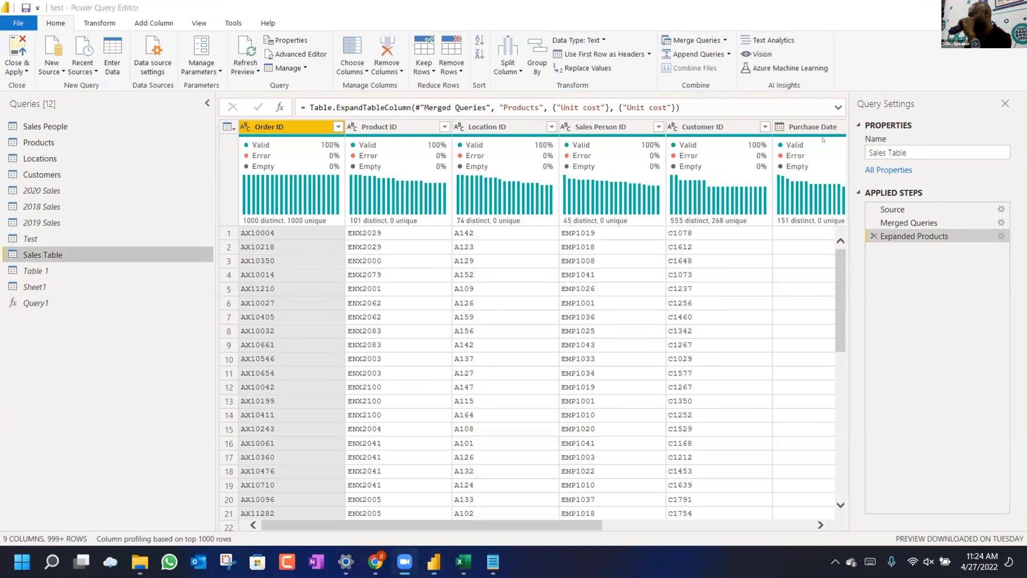
drag(565, 527, 779, 527)
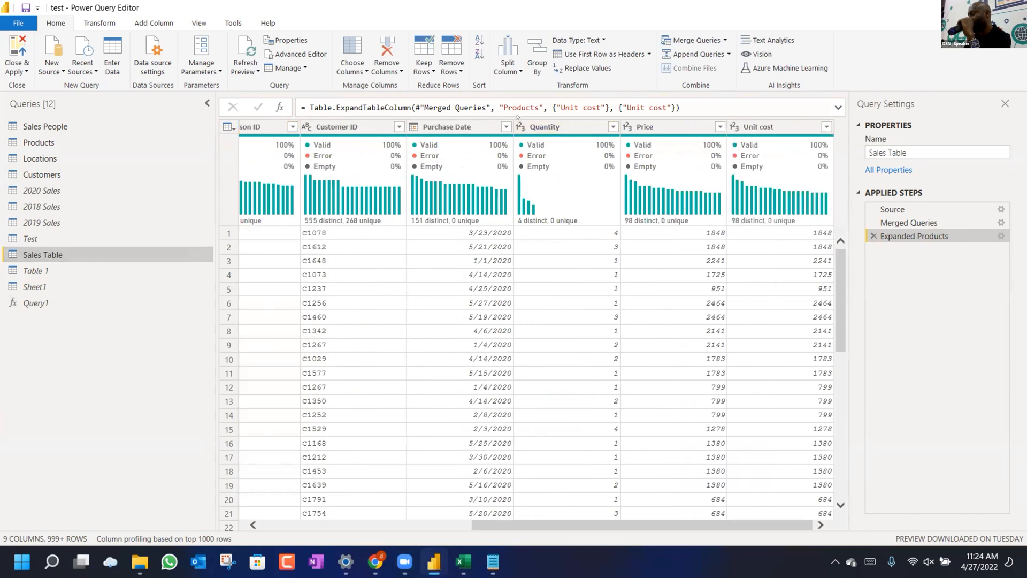
click(506, 126)
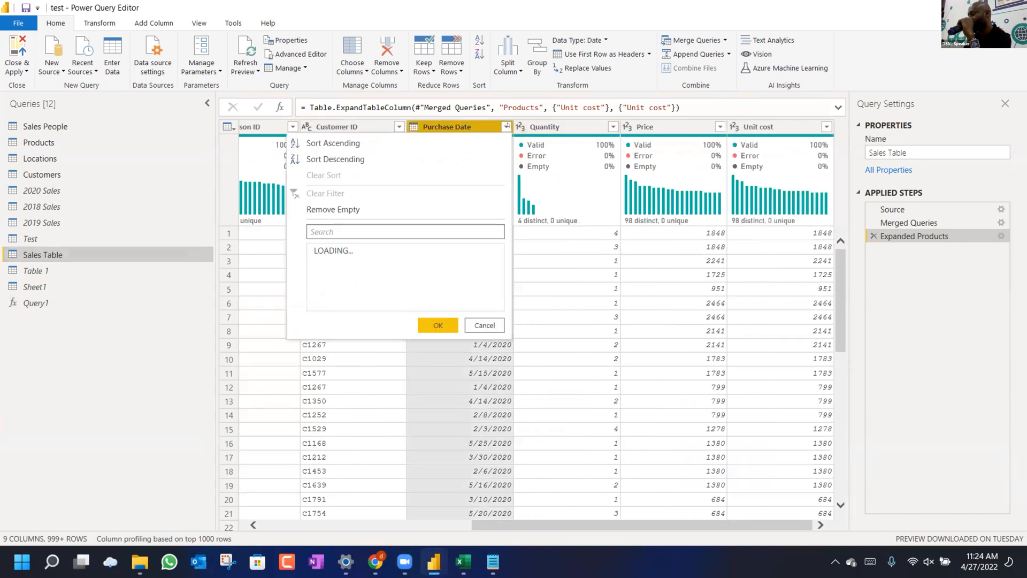
click(312, 144)
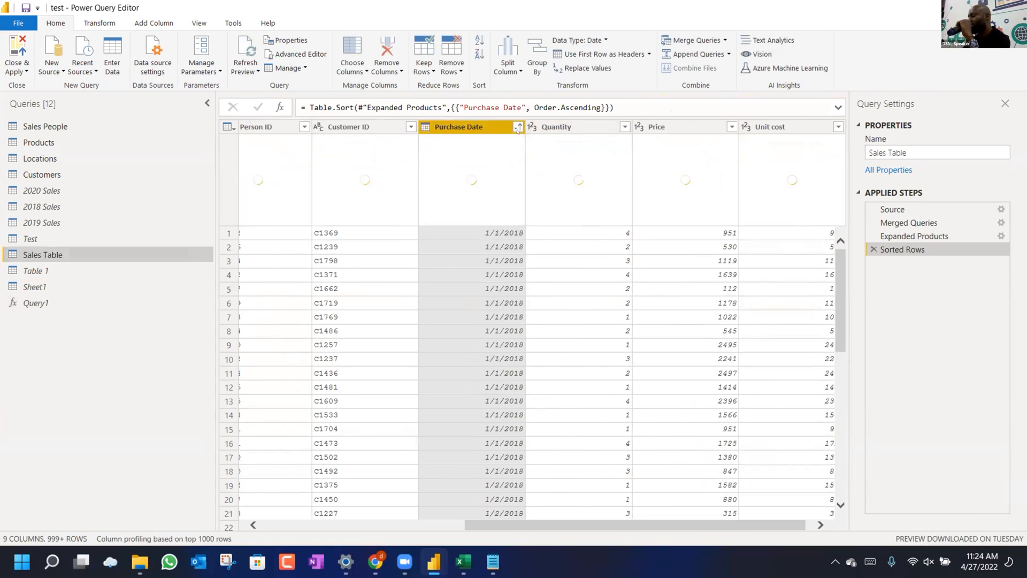
click(518, 127)
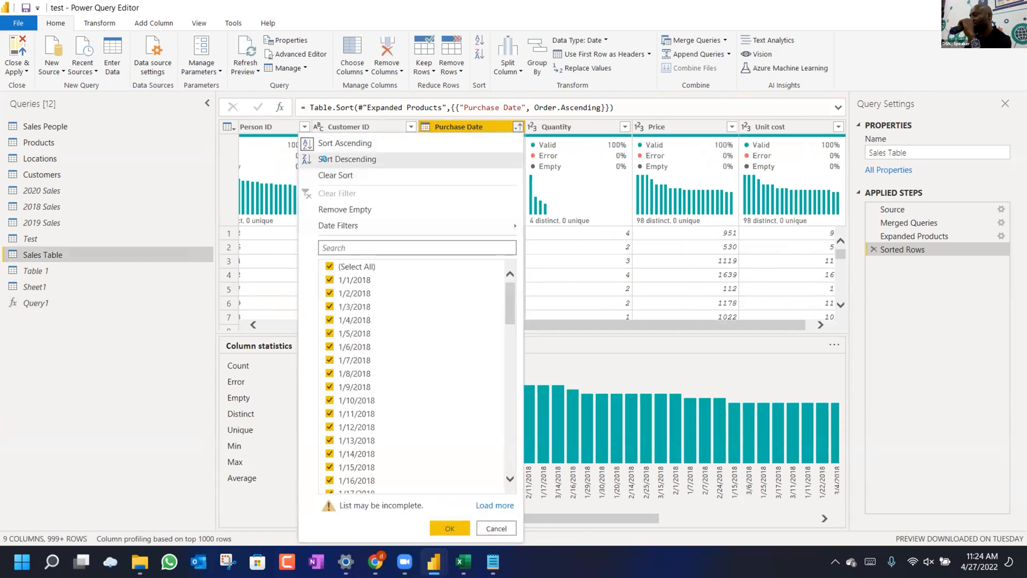
click(324, 159)
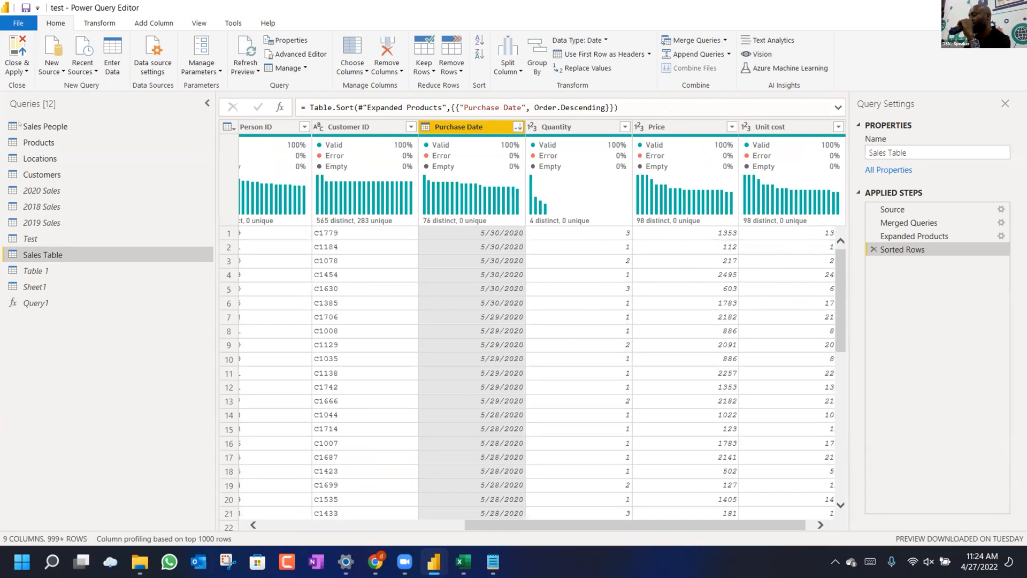
click(37, 302)
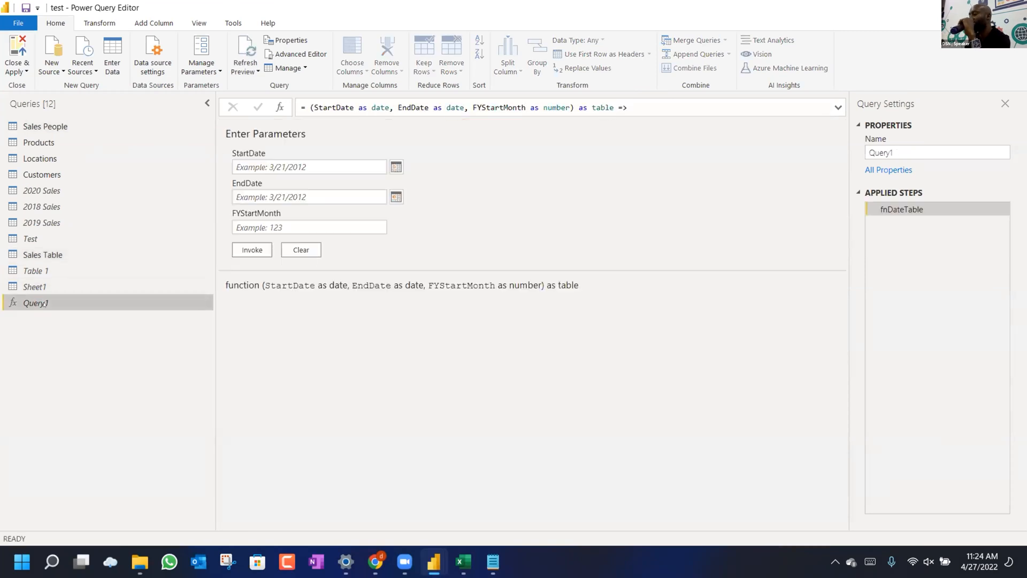
Set Query1's StartDate to 1/1/2018 with the calendar picker.
click(396, 166)
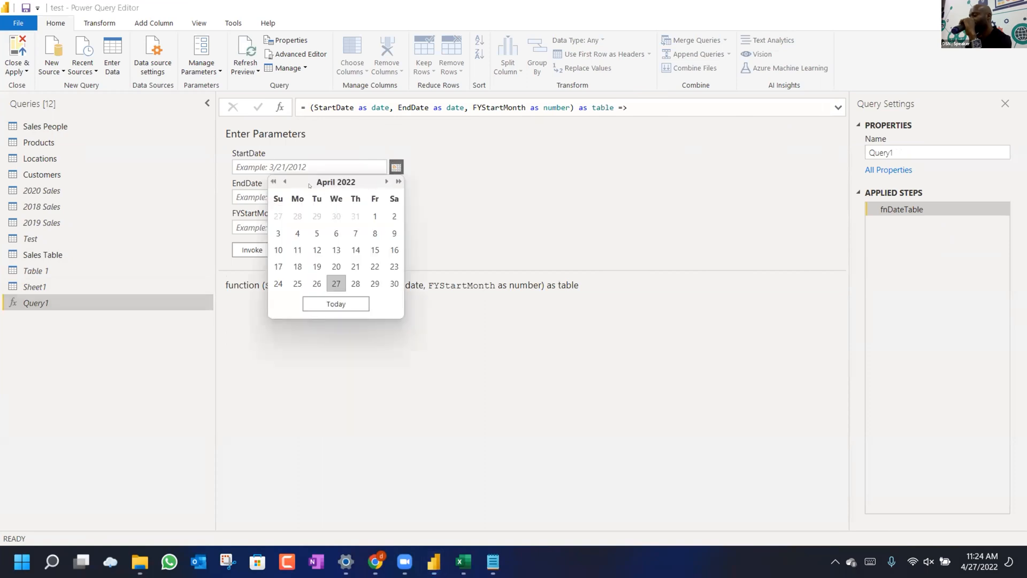
click(285, 181)
click(285, 181)
click(284, 182)
click(284, 182)
click(284, 182)
click(284, 182)
click(284, 182)
click(284, 182)
click(285, 182)
click(284, 182)
click(285, 182)
click(284, 182)
click(284, 181)
click(285, 182)
click(284, 181)
click(284, 182)
click(284, 182)
click(284, 182)
click(284, 182)
click(284, 182)
click(284, 182)
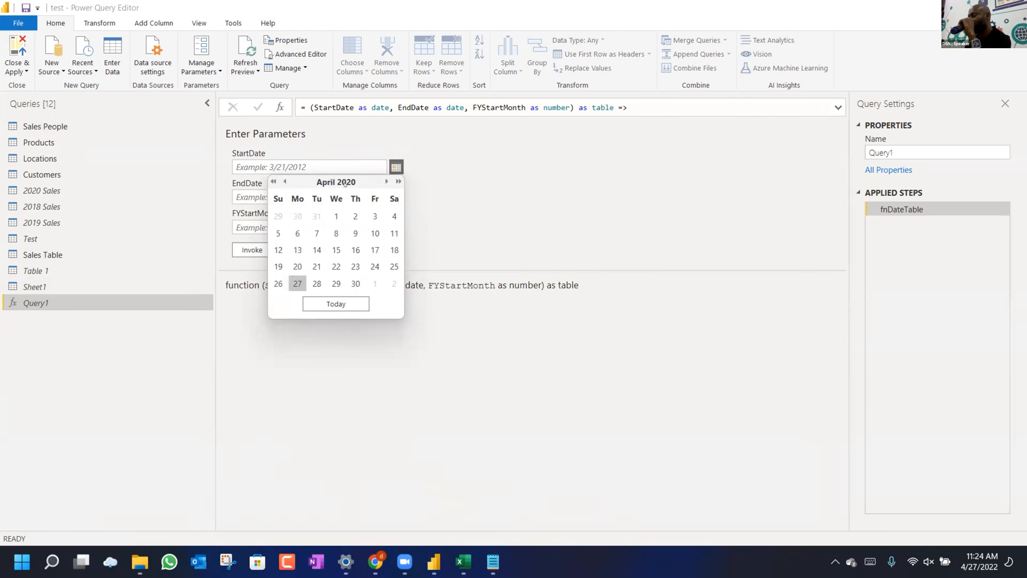
click(274, 182)
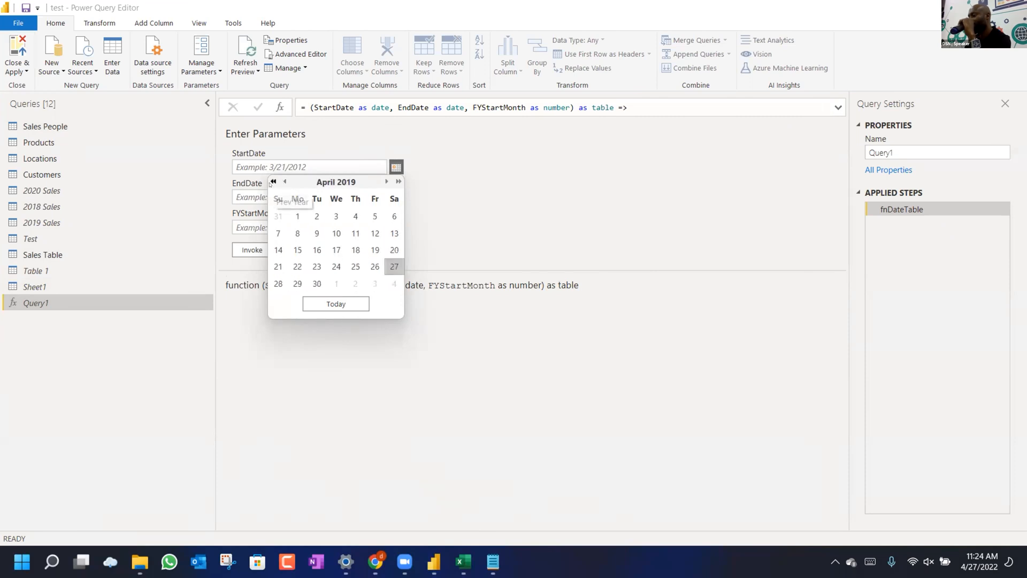
click(273, 182)
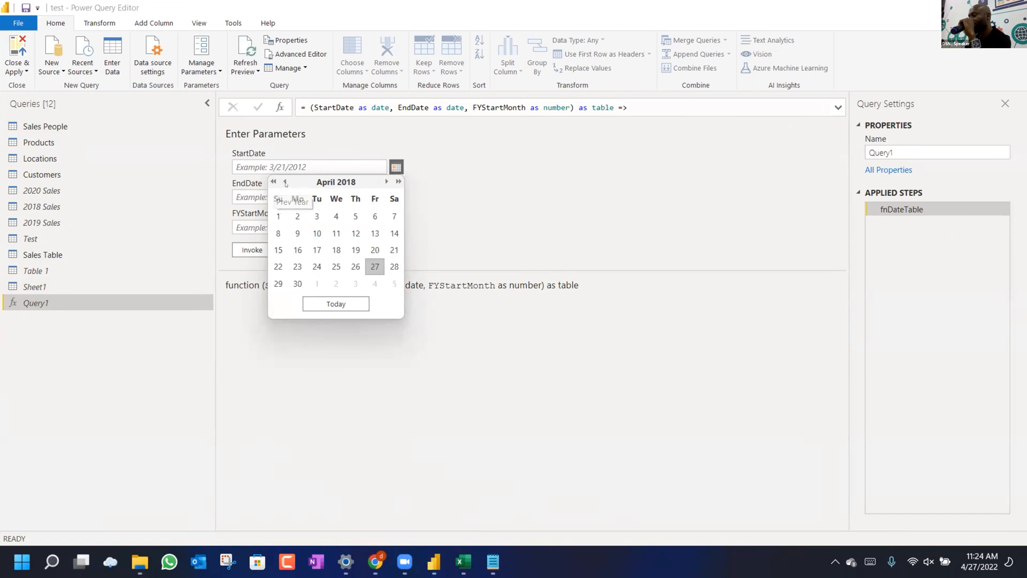
click(285, 182)
click(284, 182)
click(285, 182)
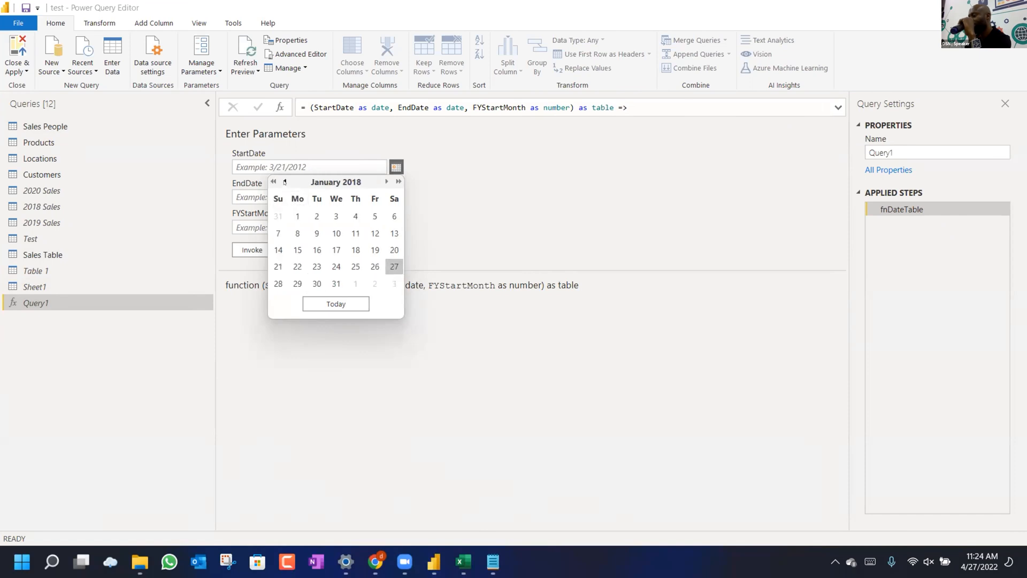
click(285, 182)
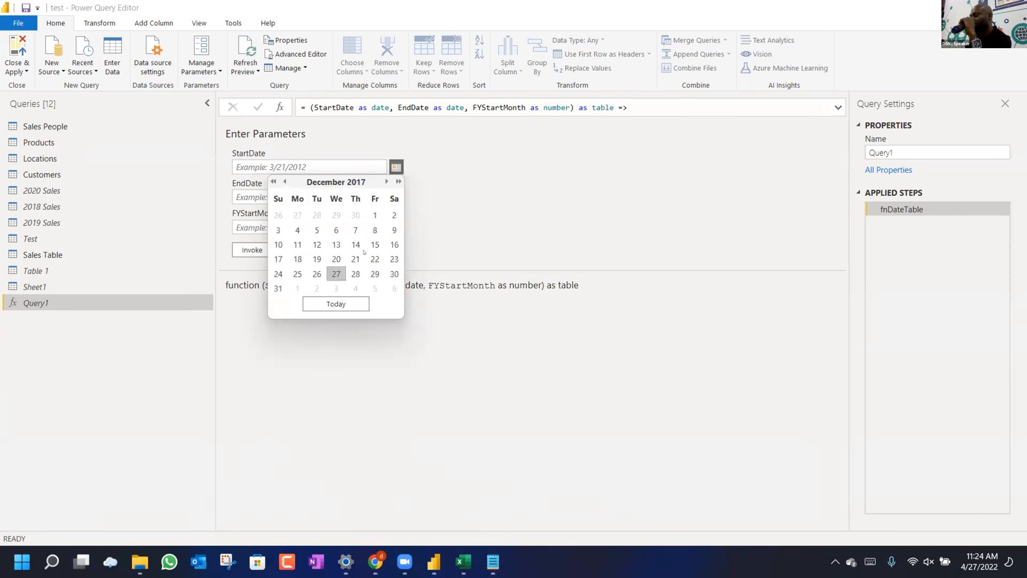
click(298, 288)
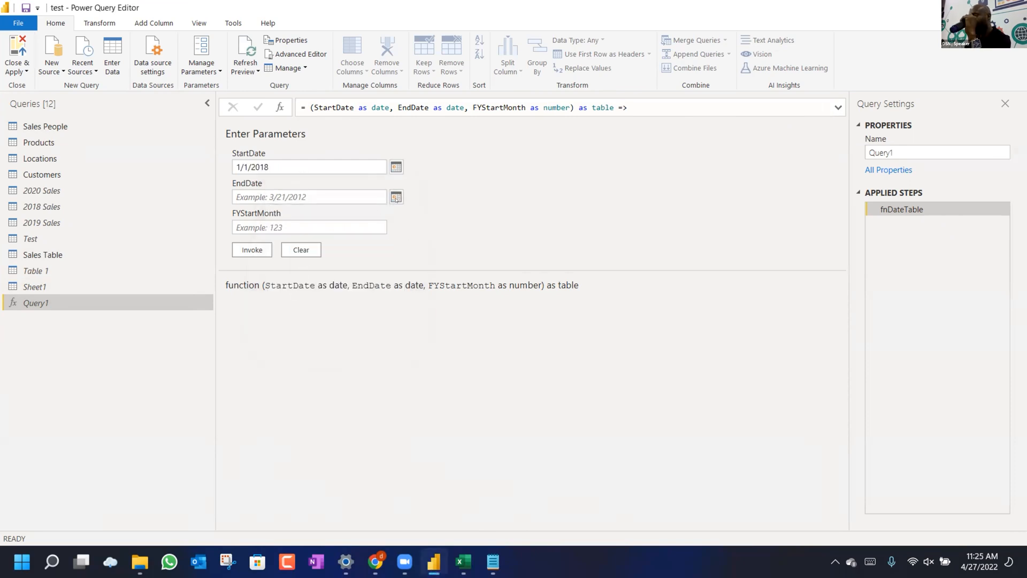
Set EndDate to 12/31/2020 with the calendar picker.
click(396, 197)
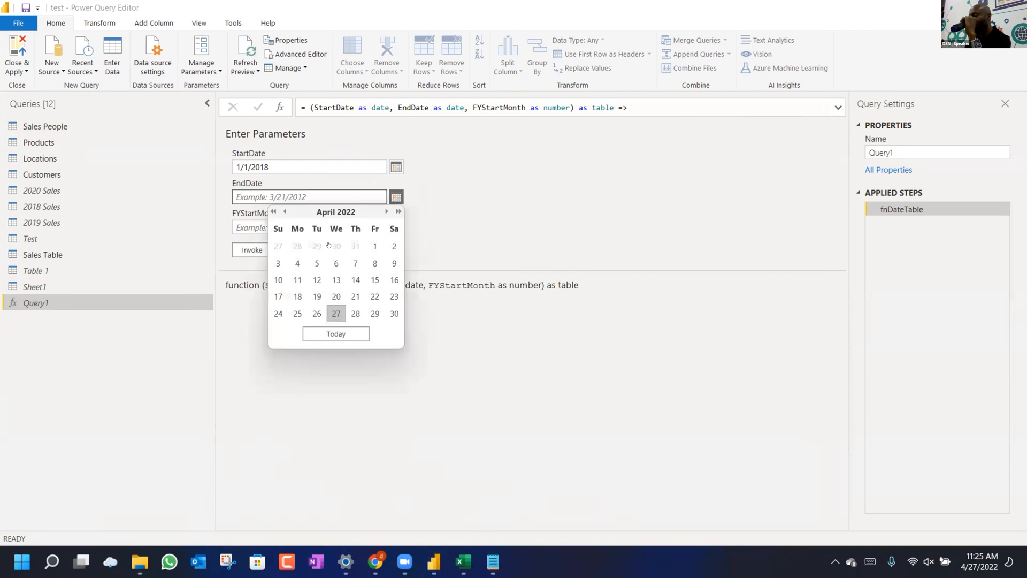
click(274, 211)
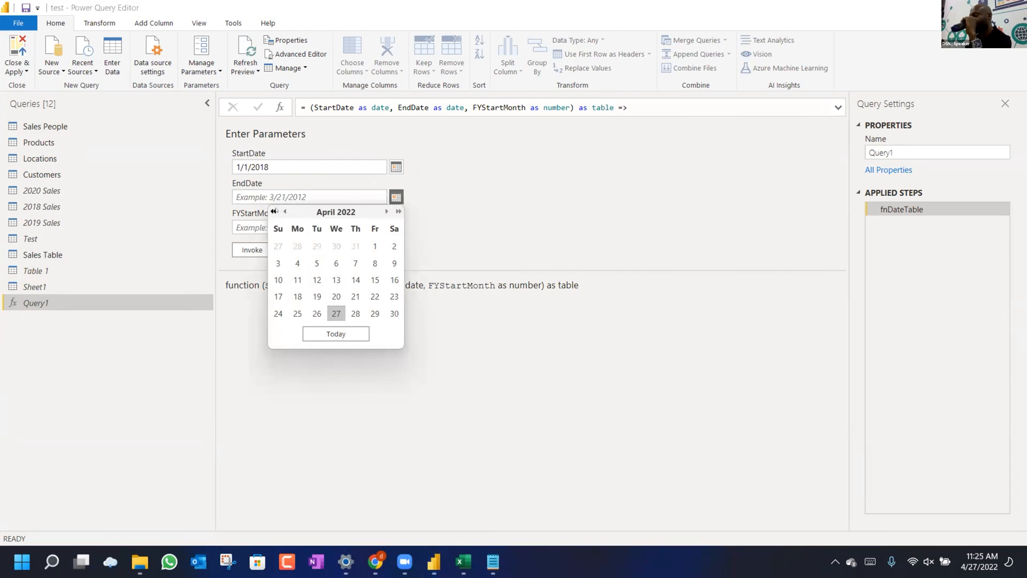
click(273, 211)
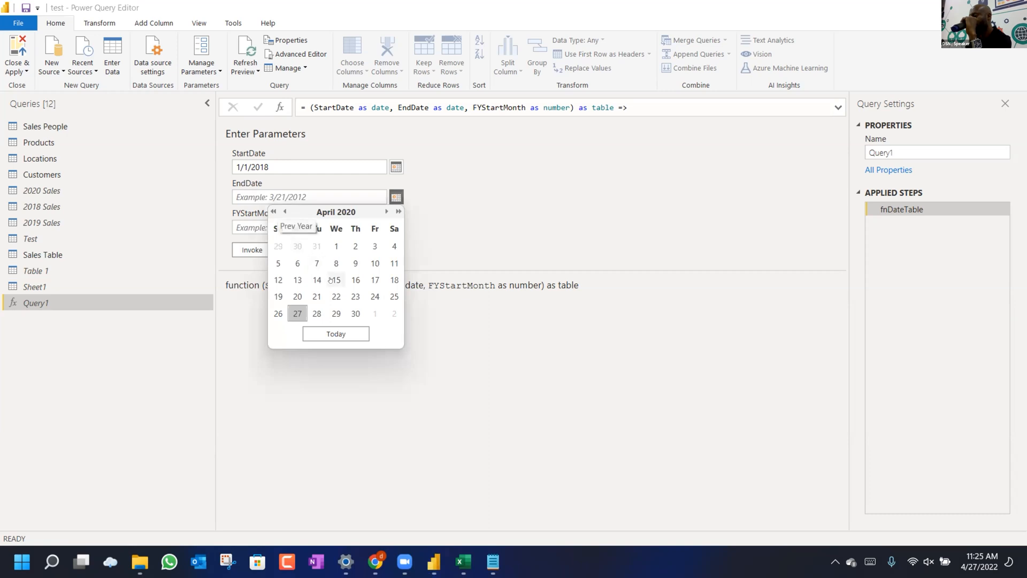
click(386, 212)
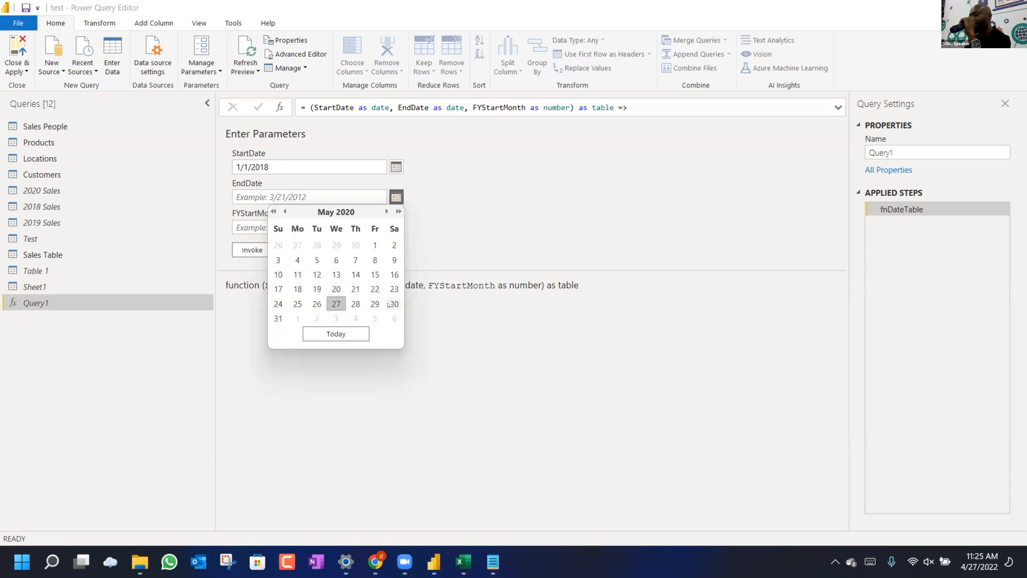
click(386, 211)
click(387, 211)
click(386, 212)
click(386, 211)
click(387, 211)
click(386, 211)
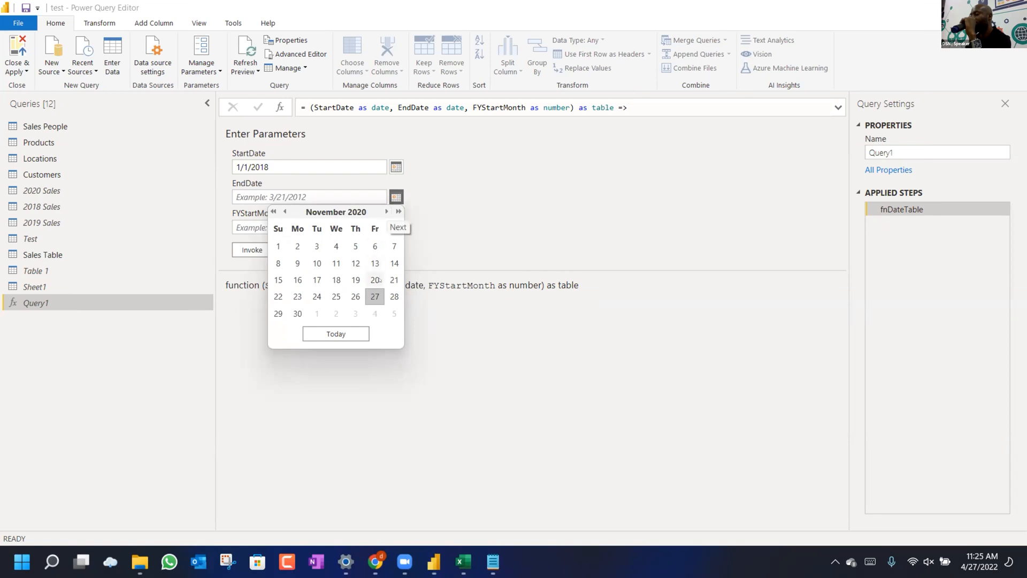
click(386, 211)
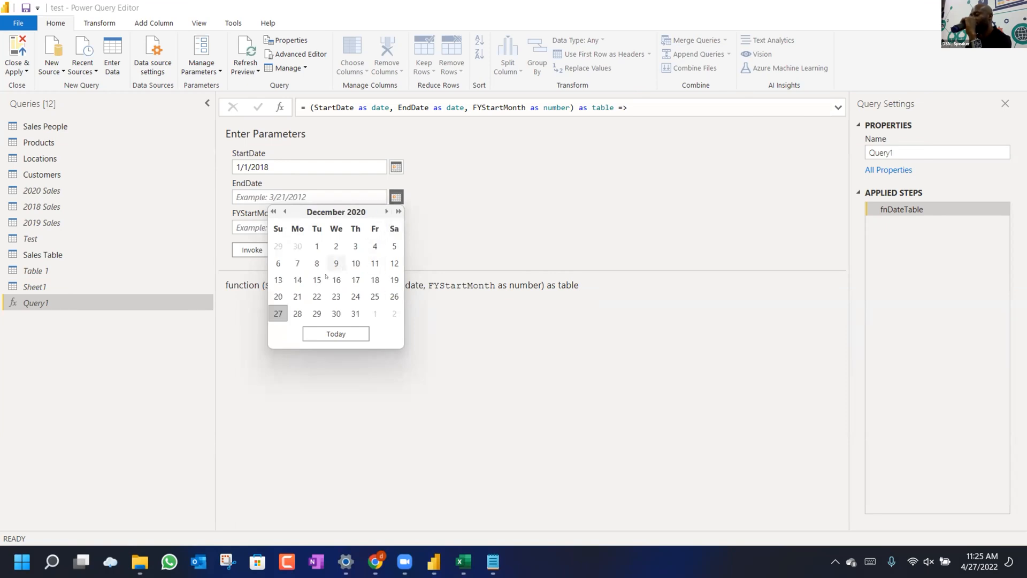
click(355, 313)
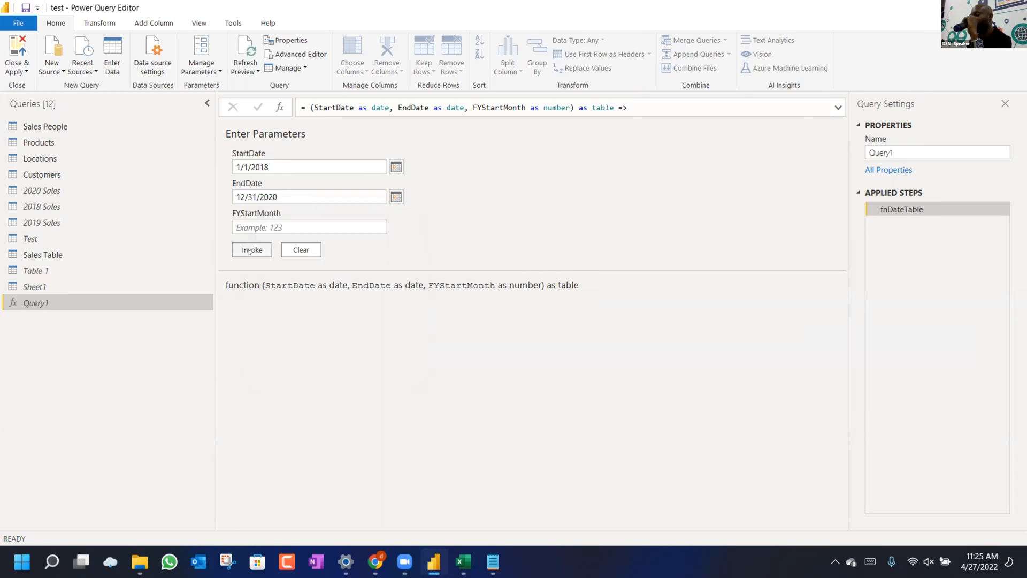
Enter 1 as FYStartMonth and invoke the function to generate the date table.
click(270, 226)
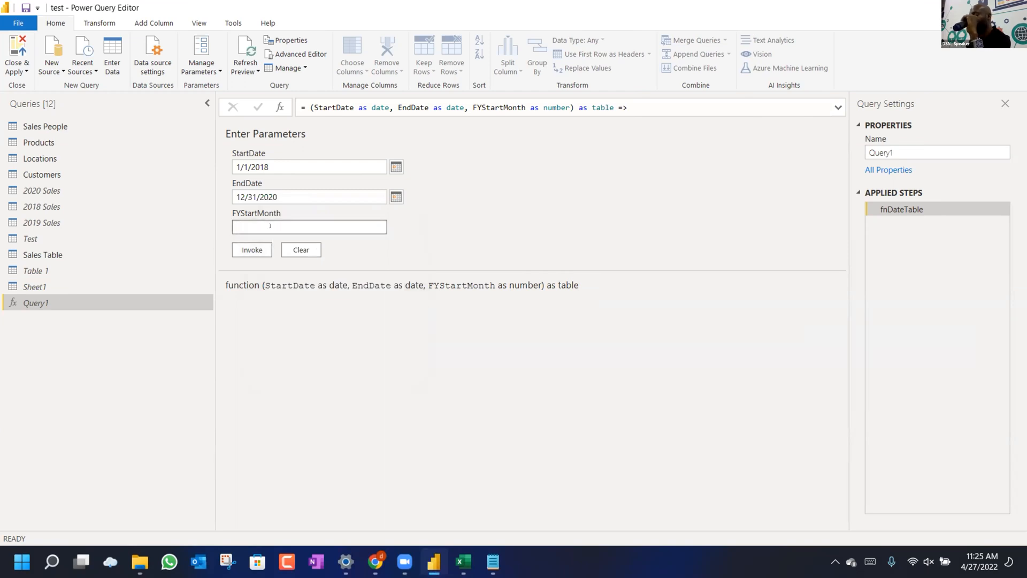
text(1)
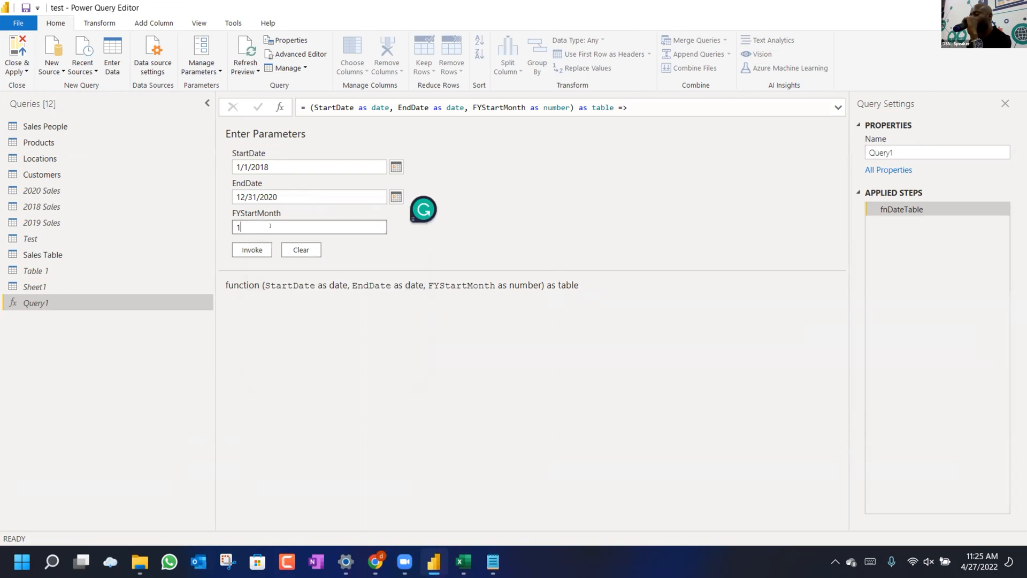
click(250, 250)
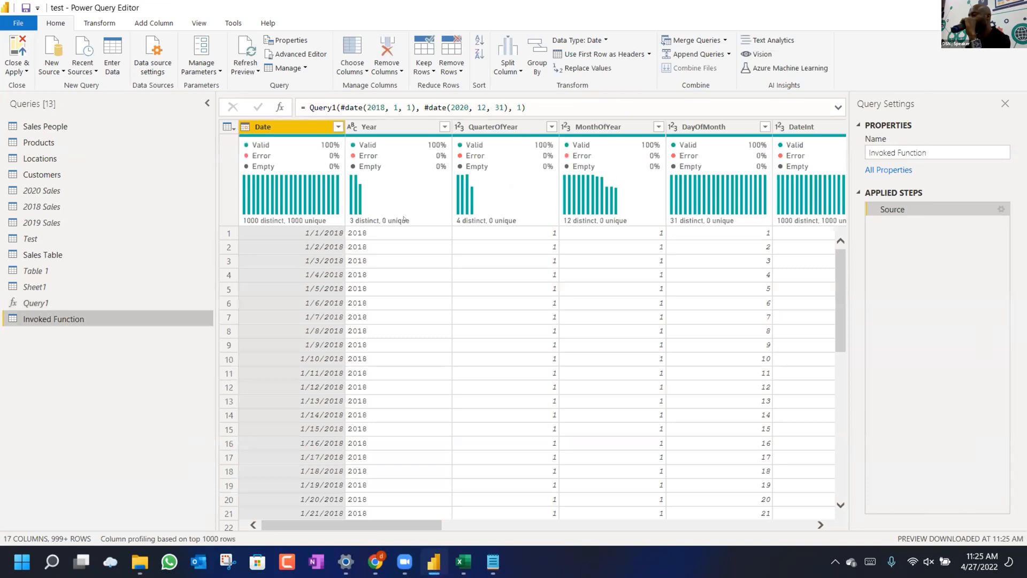
mouse_move(405, 219)
scroll(569, 243, right, 15)
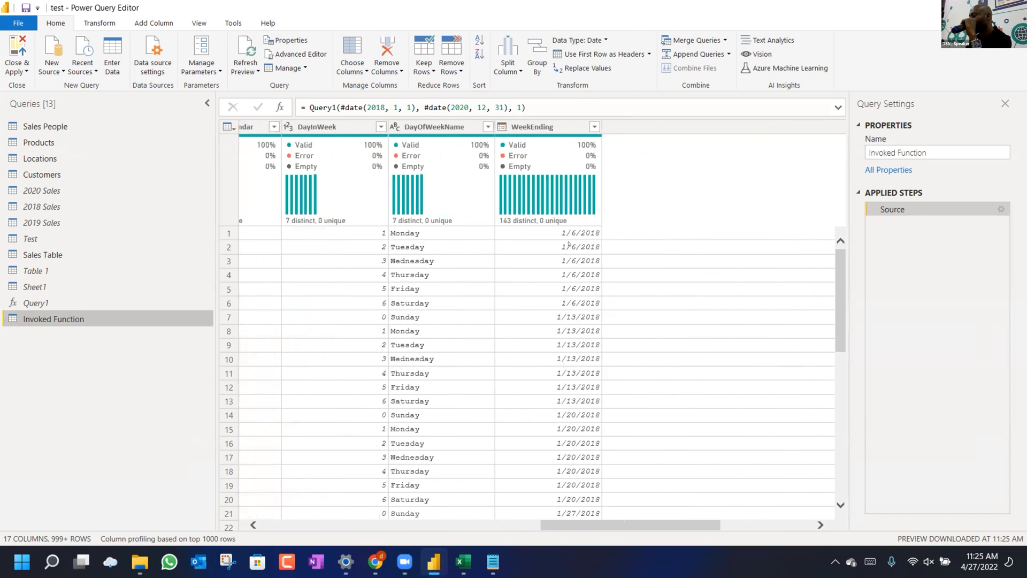
scroll(569, 244, left, 15)
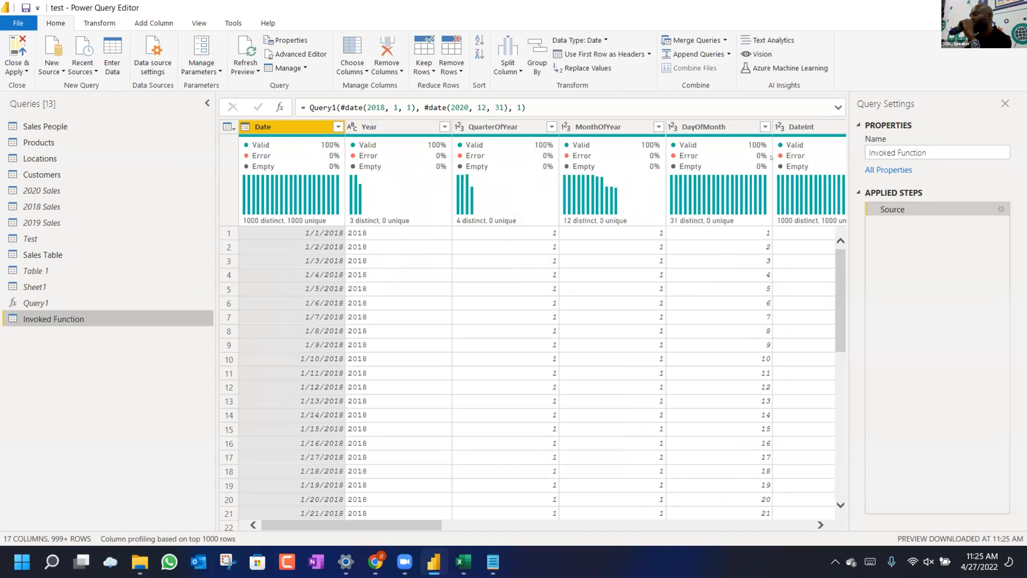
scroll(721, 278, right, 10)
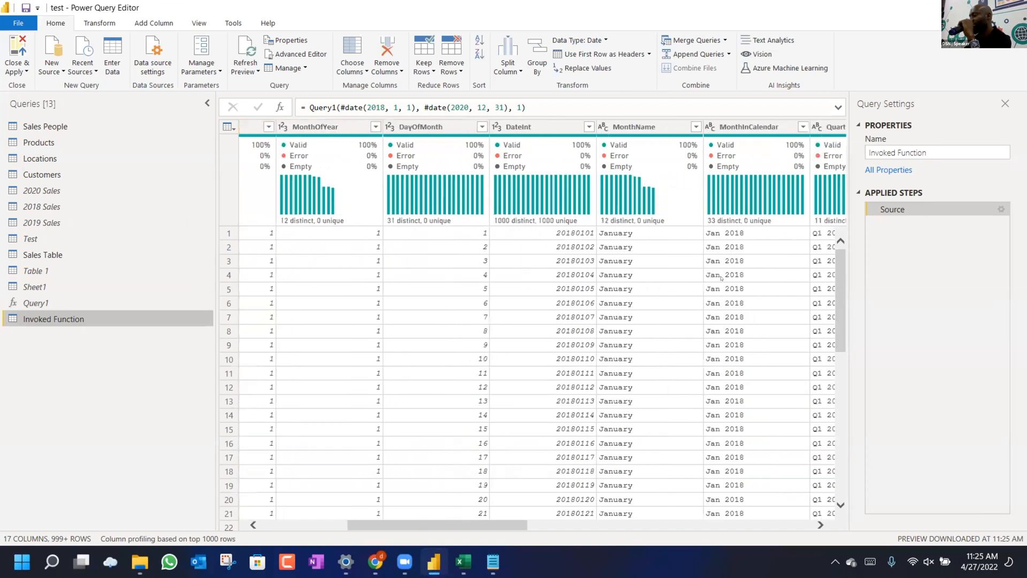
scroll(721, 279, right, 10)
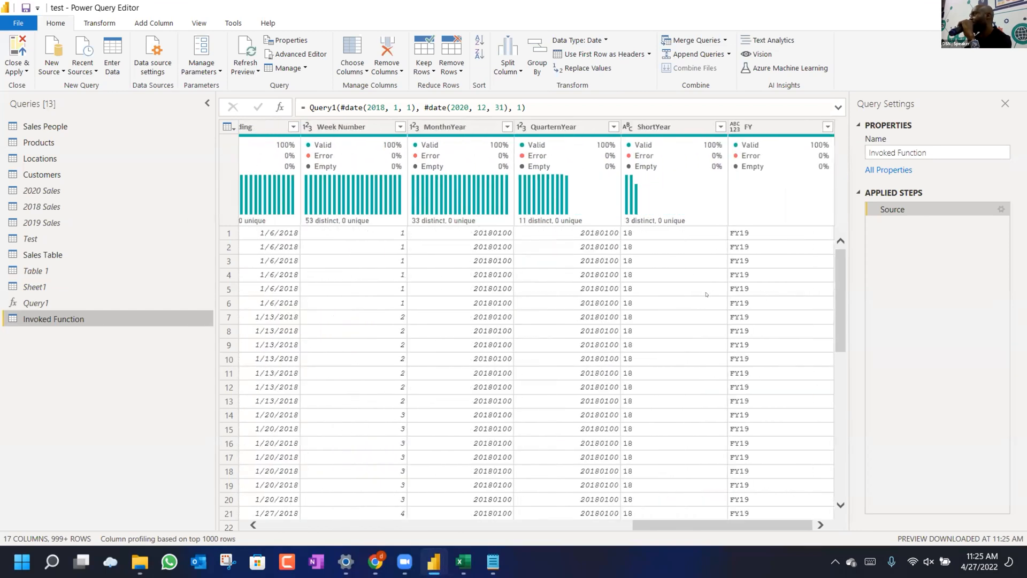
scroll(706, 294, left, 20)
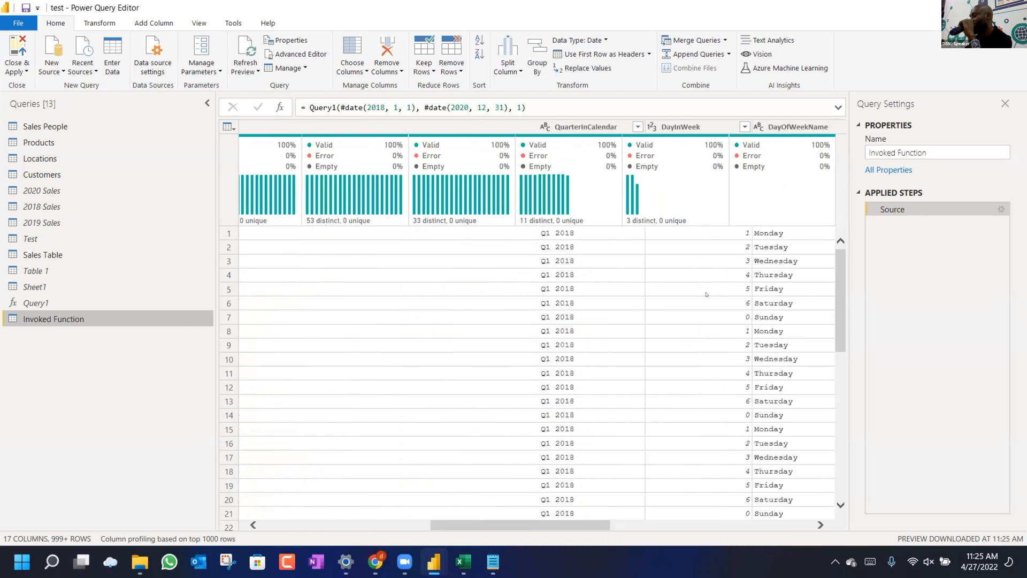
Rename the Invoked Function query to Dates and move it above Query1 in the Queries list.
double_click(56, 319)
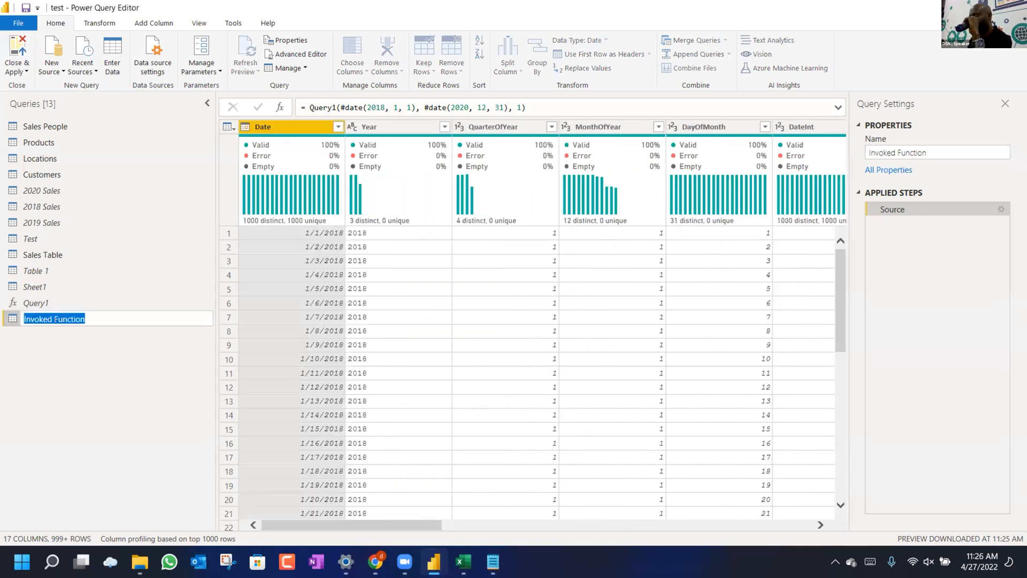
text(Dates)
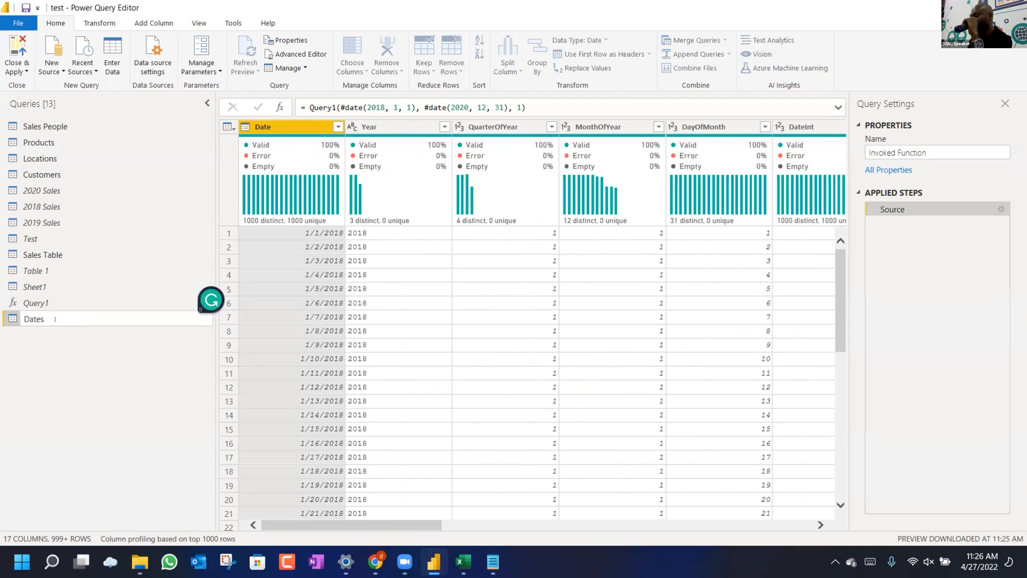
key(Return)
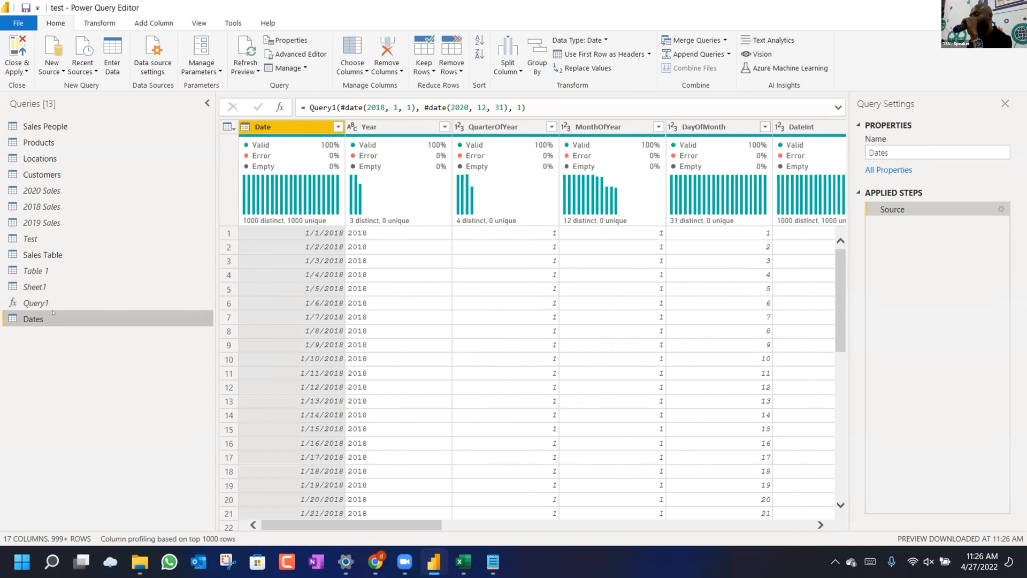
click(37, 303)
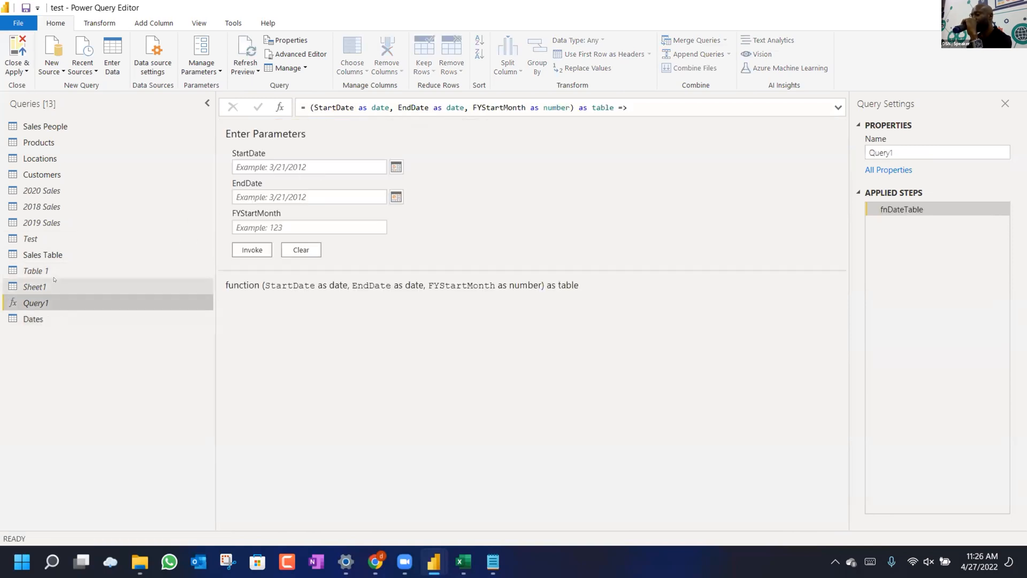
click(37, 316)
drag(37, 297, 38, 303)
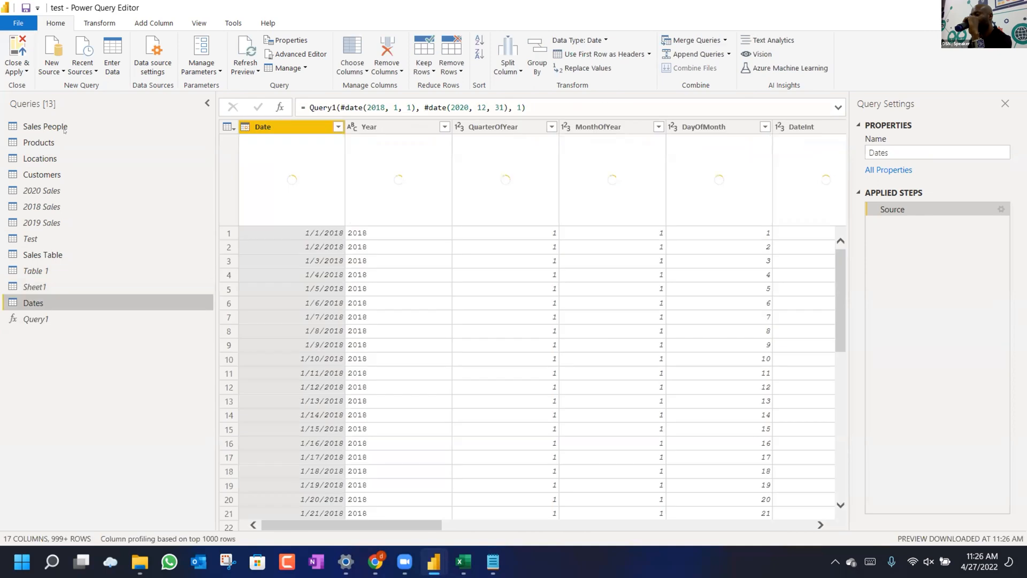
Put Sales People through Customers into a new query group named Data Model.
click(63, 129)
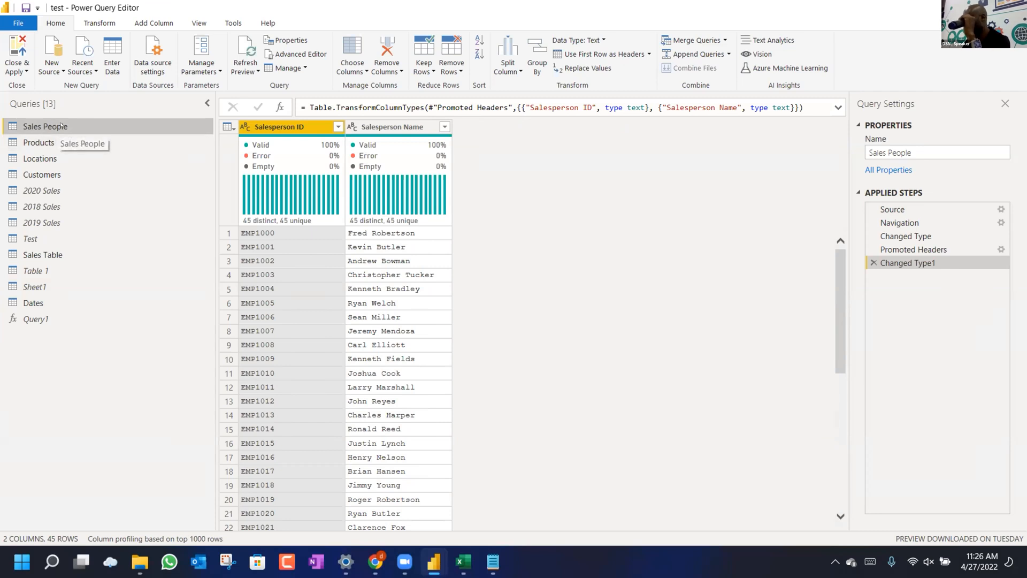
key(shift+Down)
key(shift+Down)
key(shift+Down)
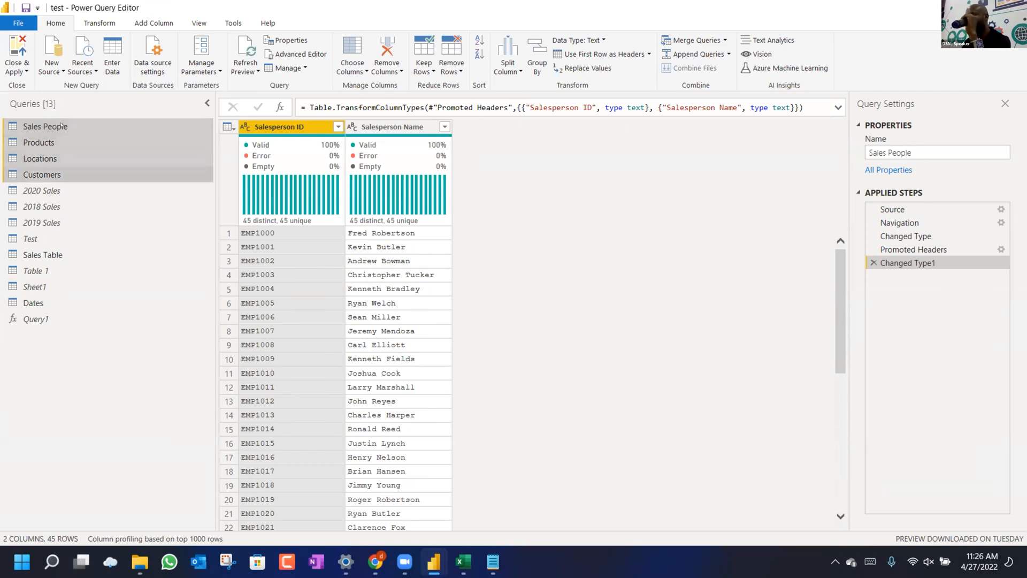
right_click(61, 126)
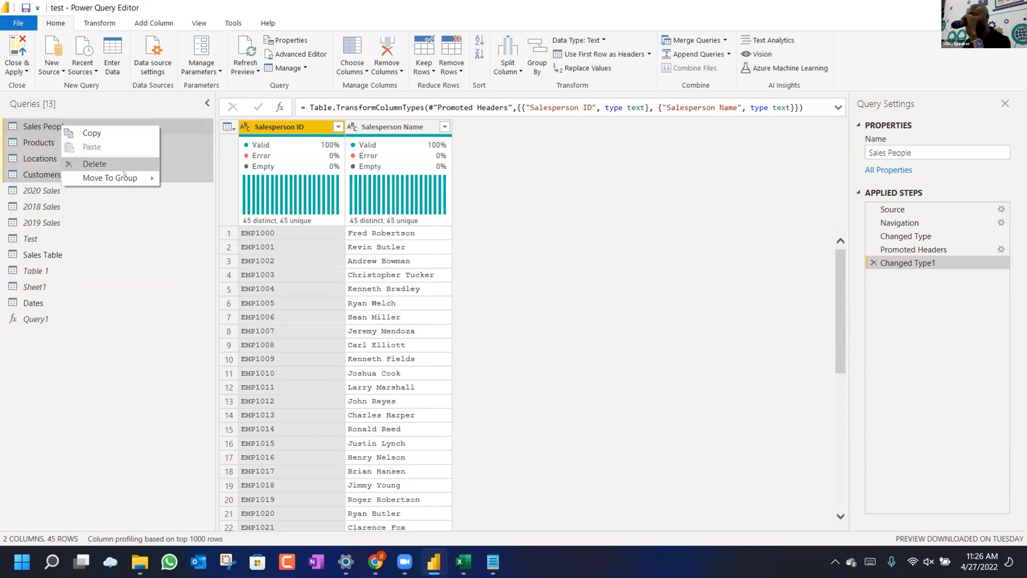
mouse_move(141, 177)
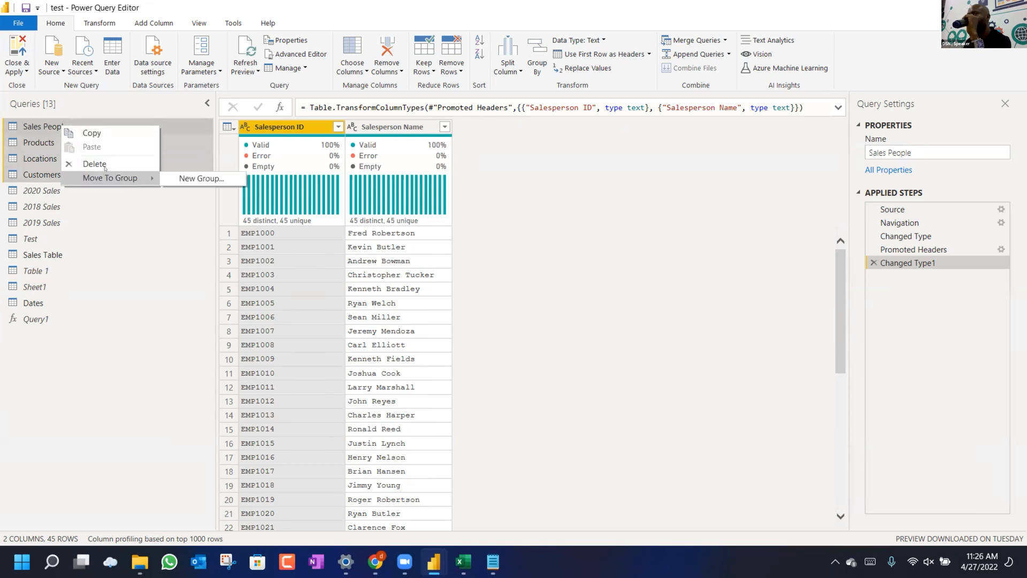
click(183, 177)
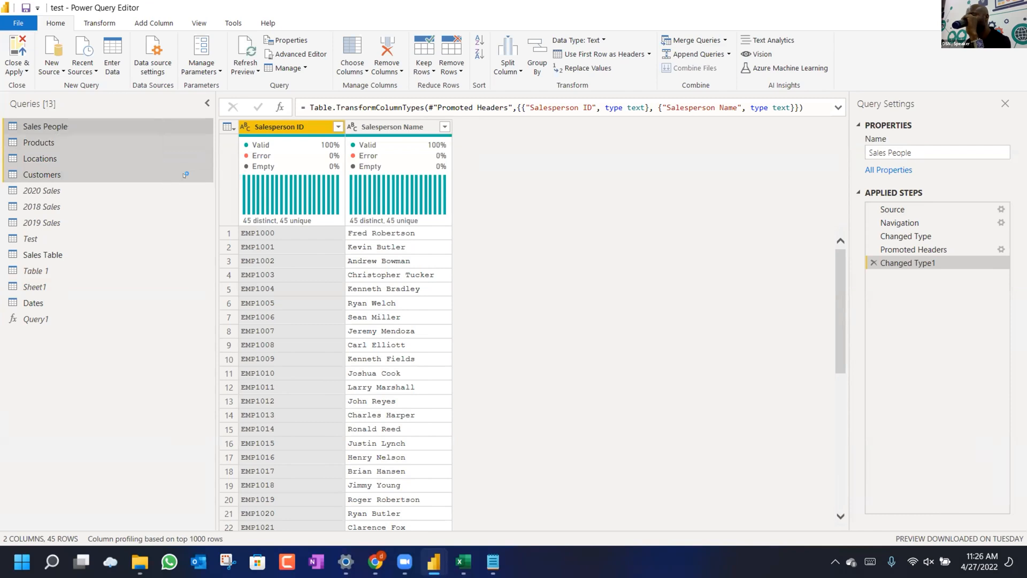
text(Data )
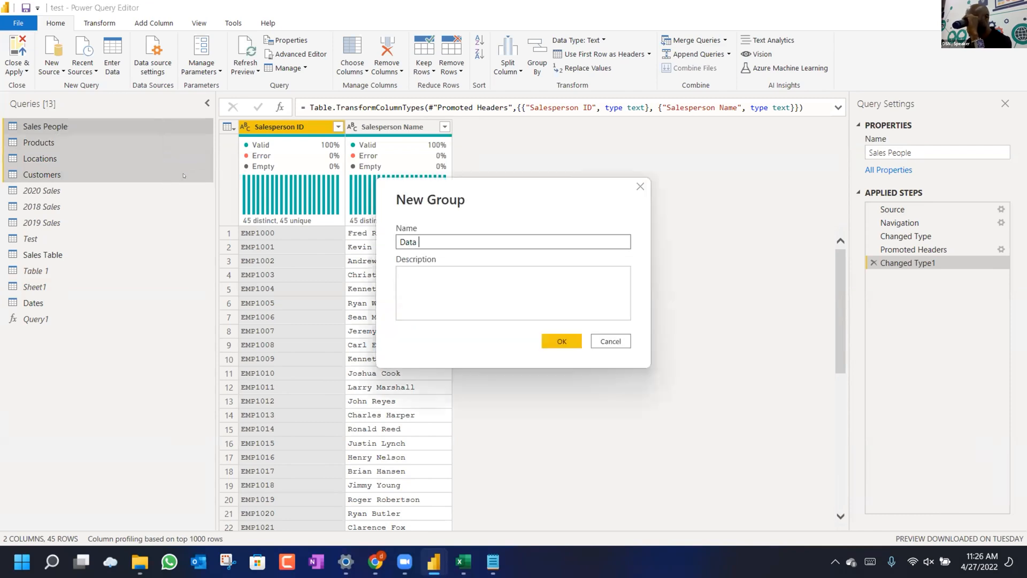
text(Model)
key(Return)
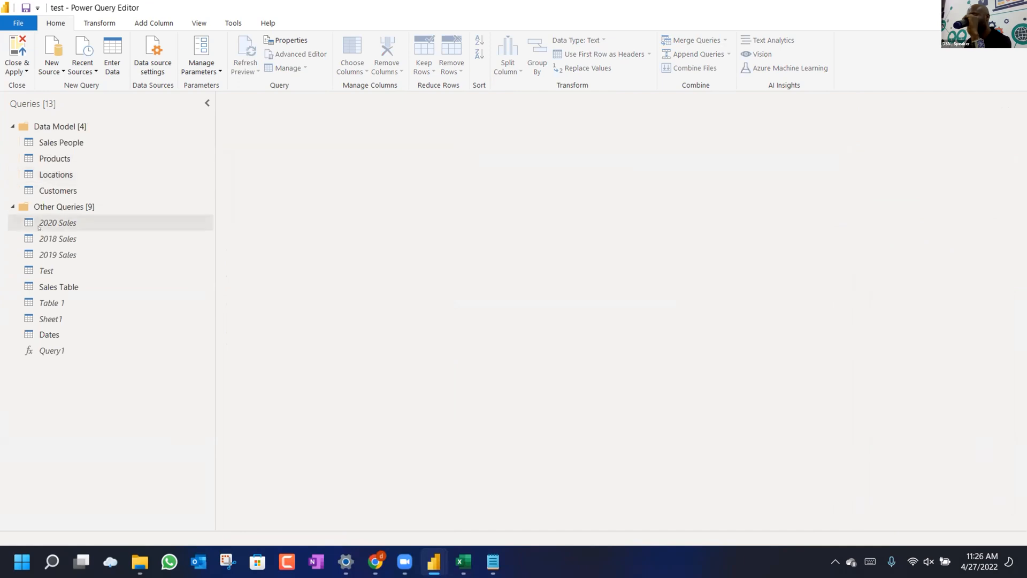
Drag Sales Table and Dates into the Data Model group and collapse Other Queries.
drag(47, 287, 50, 192)
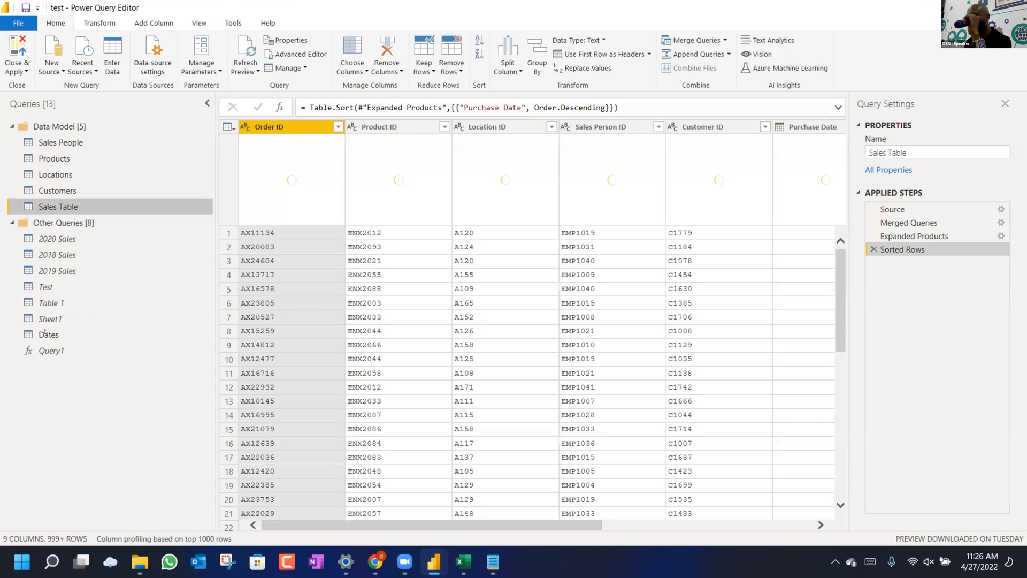
drag(44, 331, 63, 211)
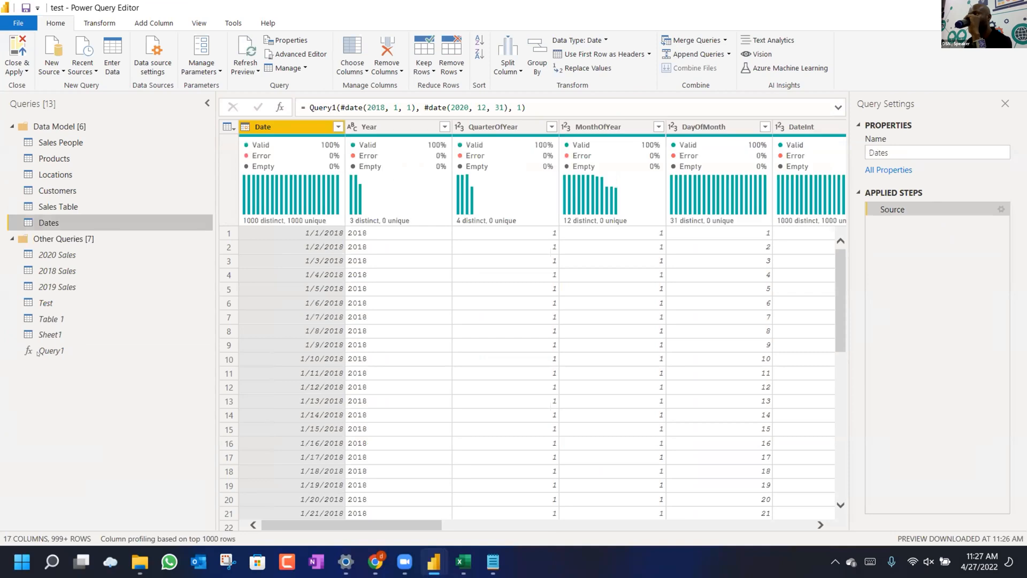
click(12, 239)
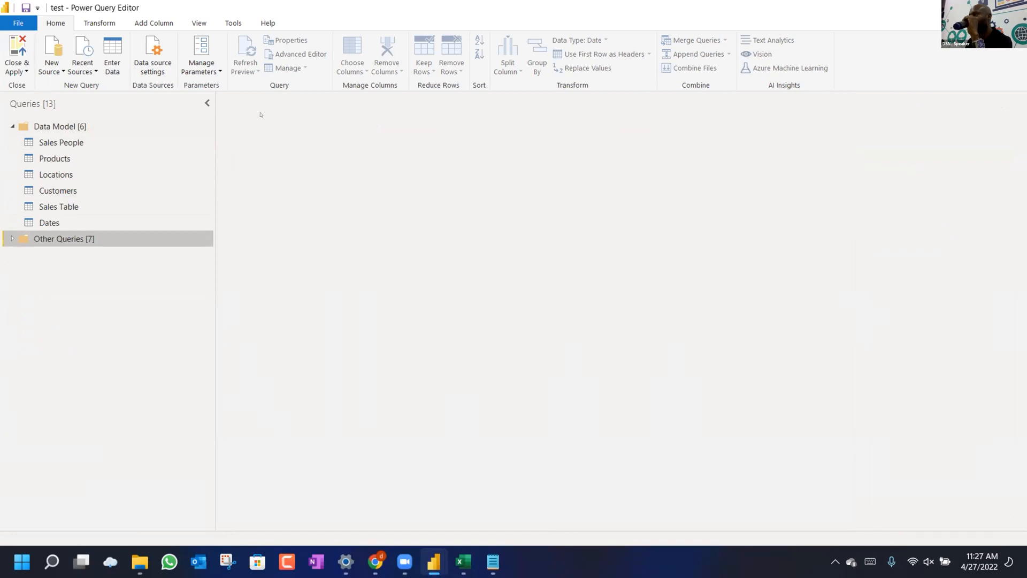
Close & Apply the query edits, loading the Dates table into the data model.
click(12, 126)
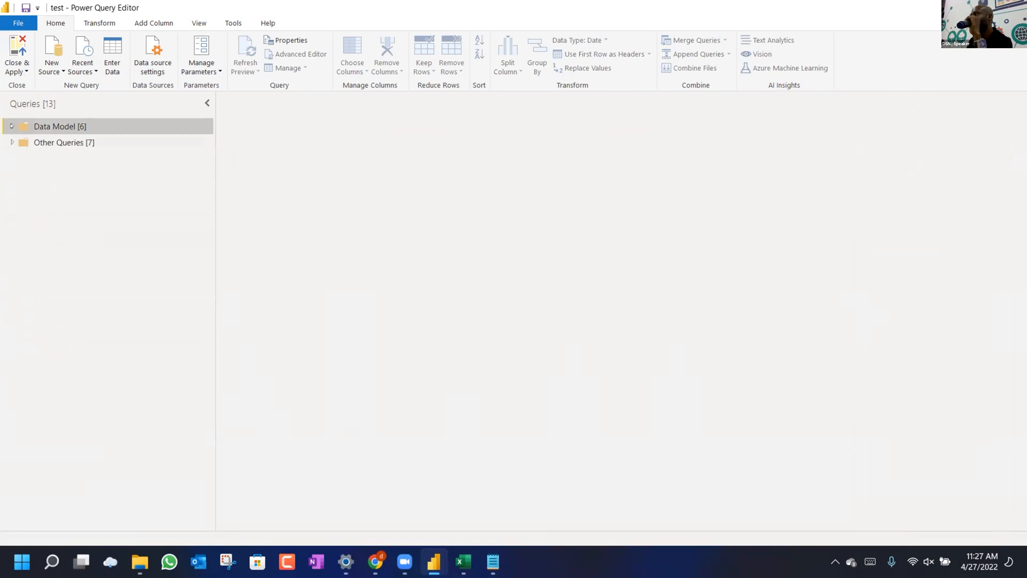
click(12, 125)
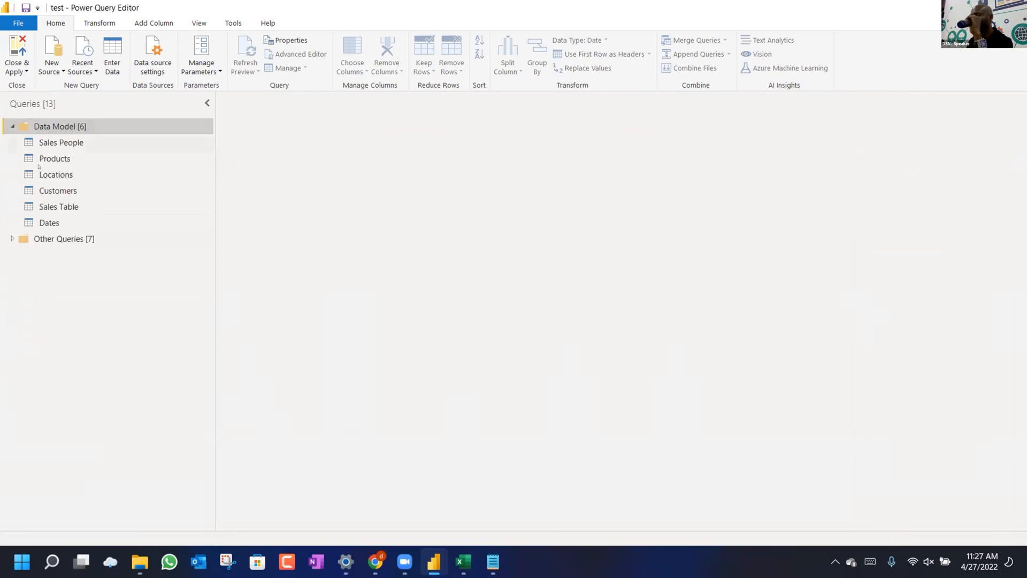
click(19, 72)
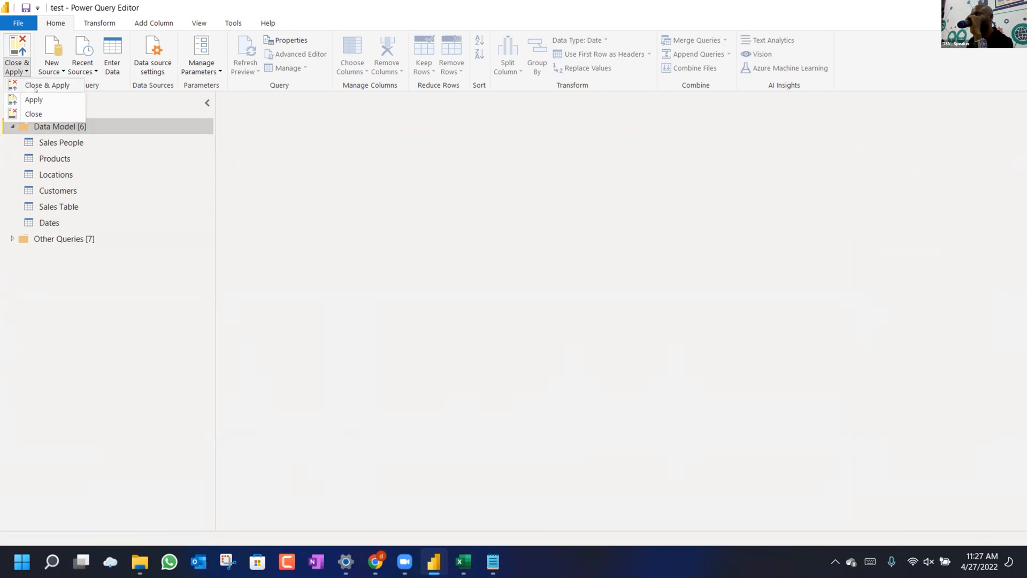
click(35, 89)
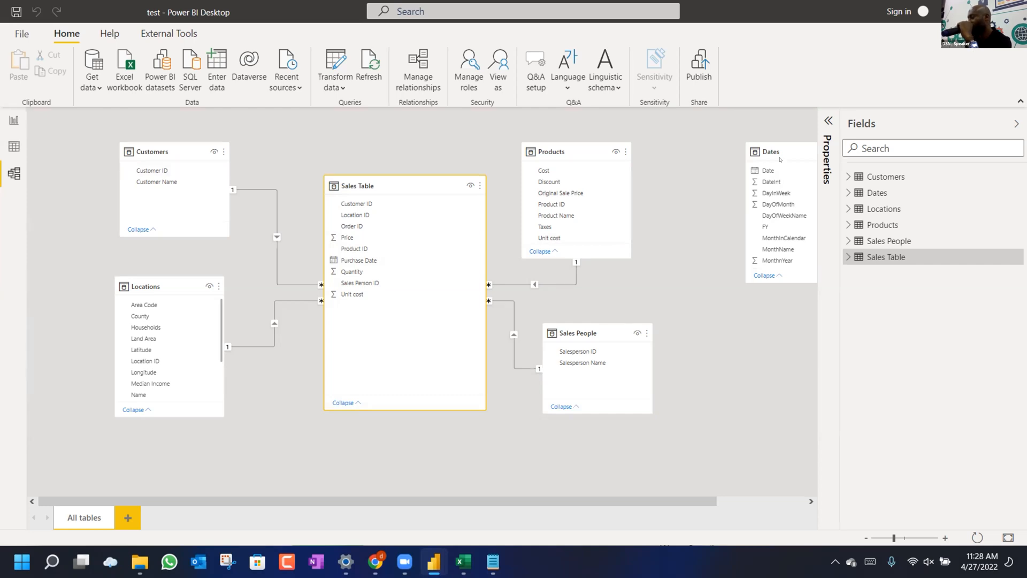
Move the Dates card beside the other tables in Model view, then go to Report view.
drag(780, 159, 412, 262)
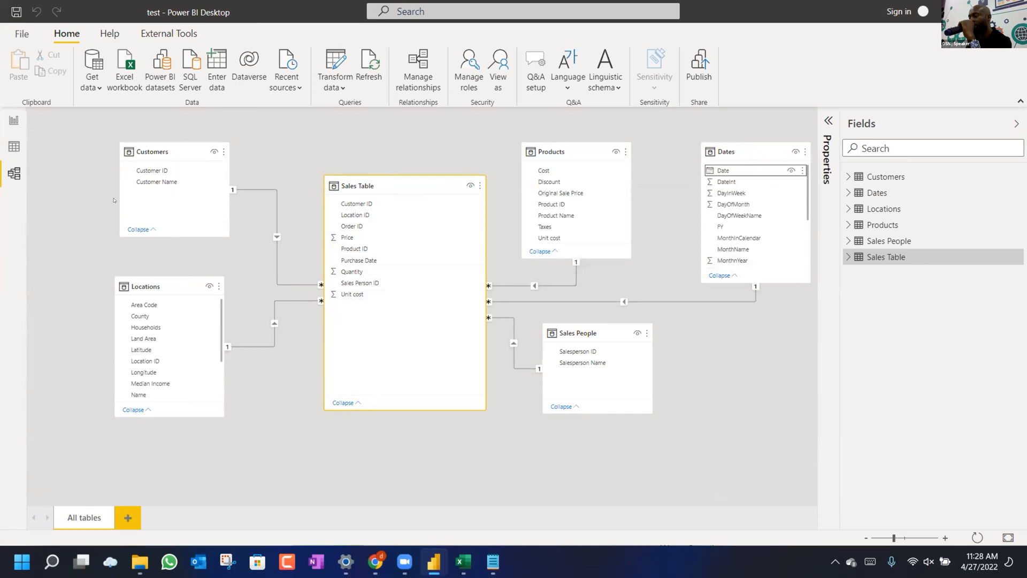
click(6, 123)
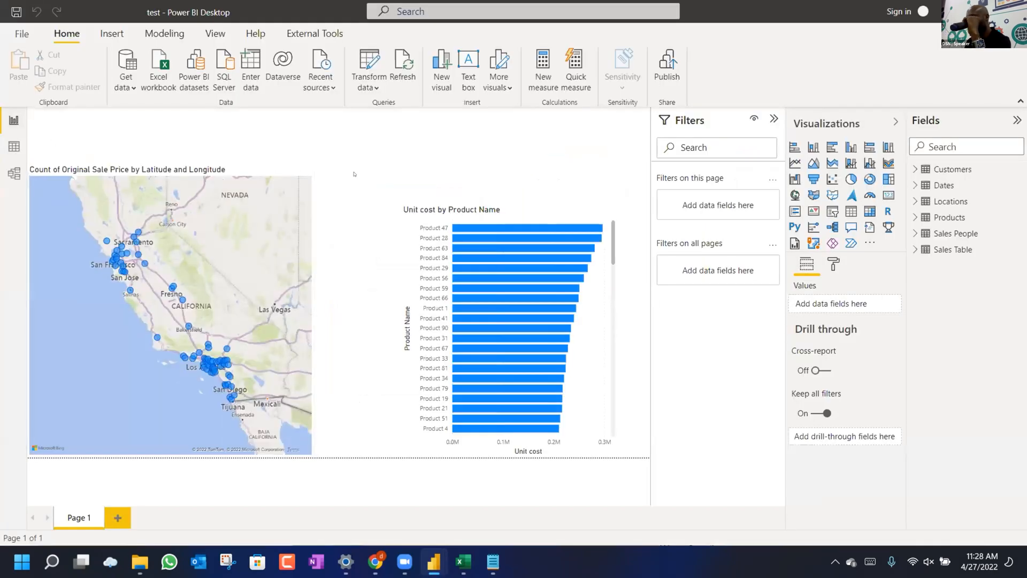
Delete the Unit cost by Product Name bar chart and the map from the report.
click(438, 210)
key(ctrl+a)
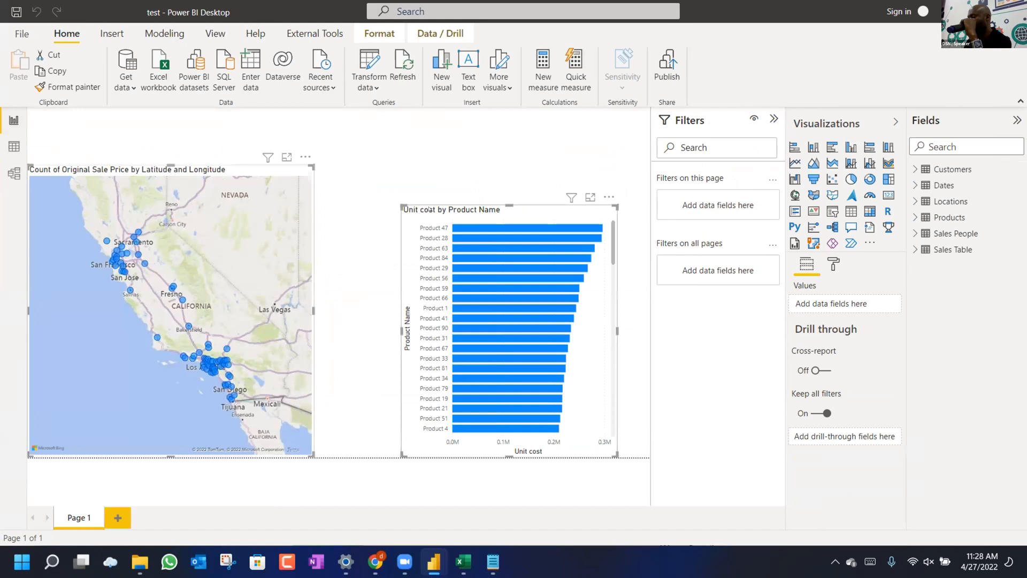
key(Delete)
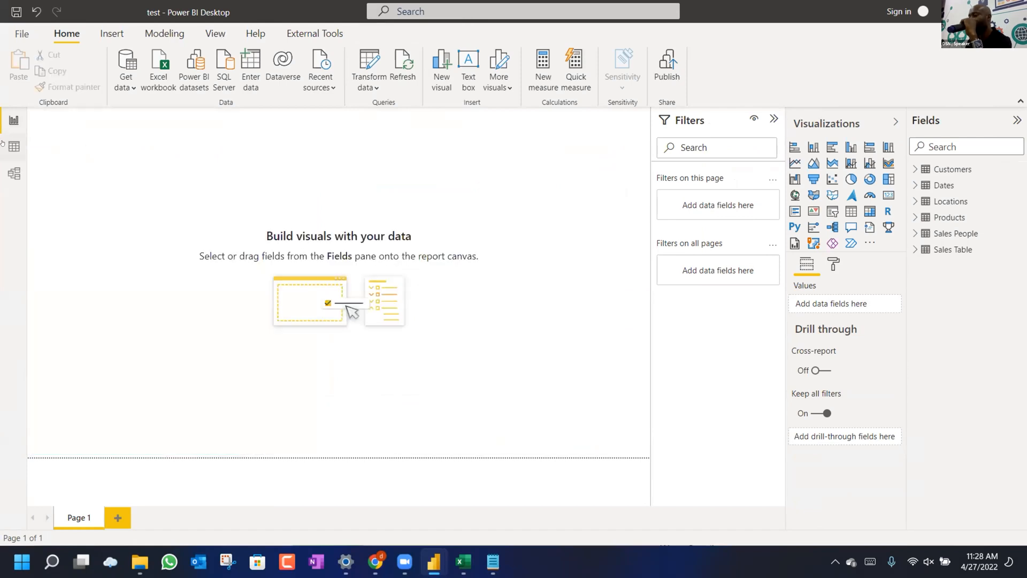
In Data view, browse the Sales People rows and then the Sales Table rows.
click(12, 147)
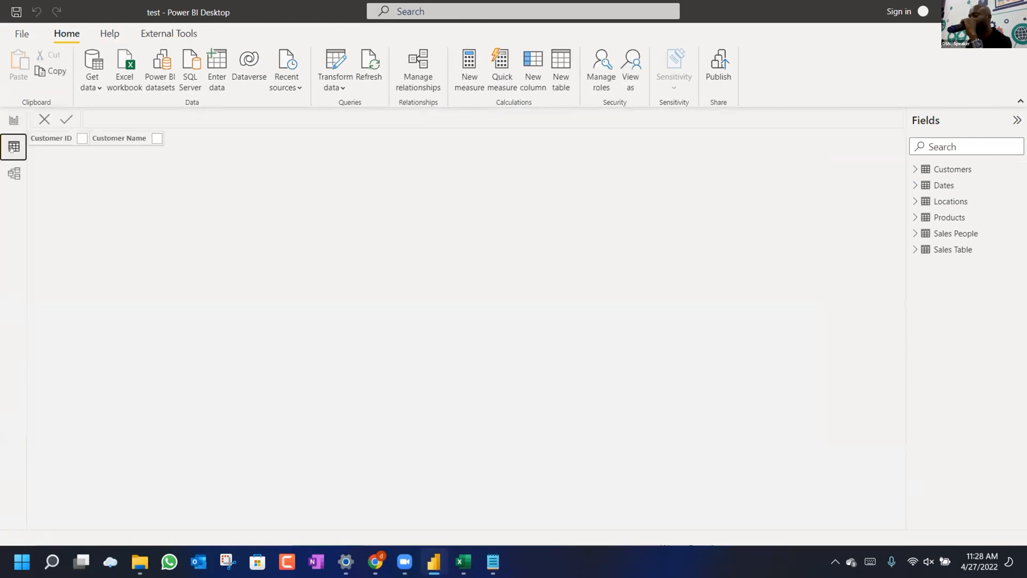
click(946, 235)
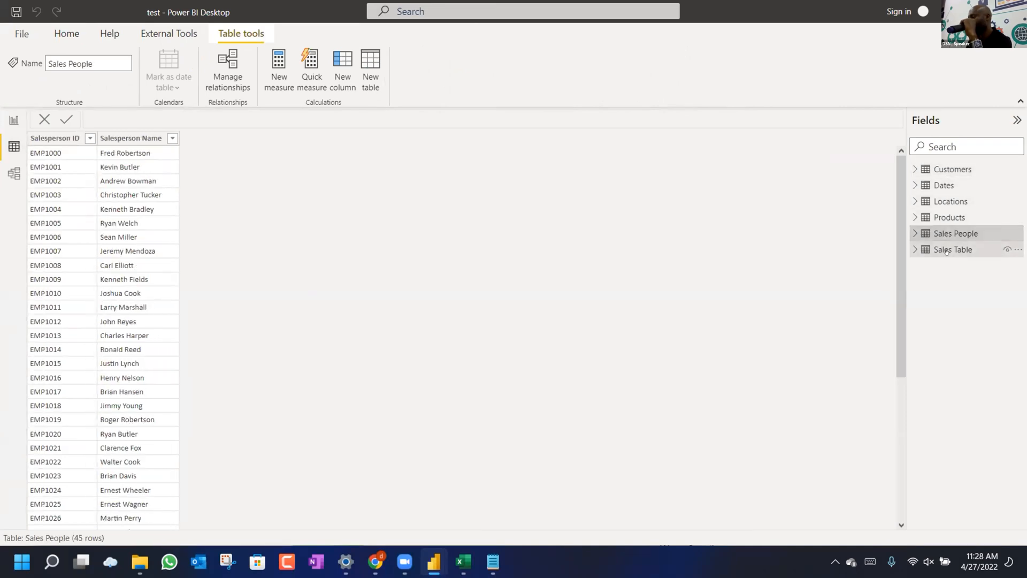
click(947, 251)
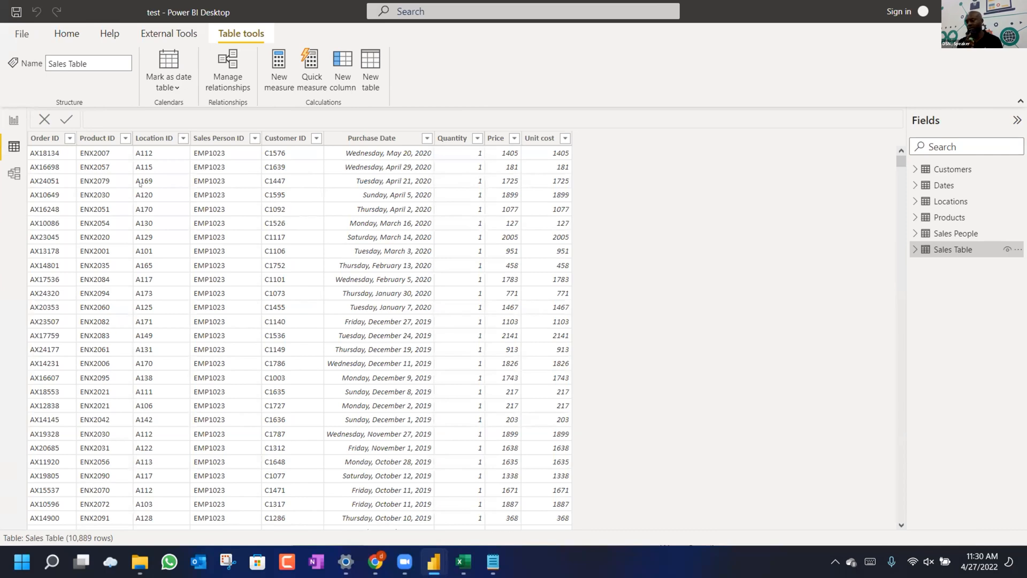
Select all the text in the Notepad notes.
click(492, 562)
click(549, 397)
key(ctrl+a)
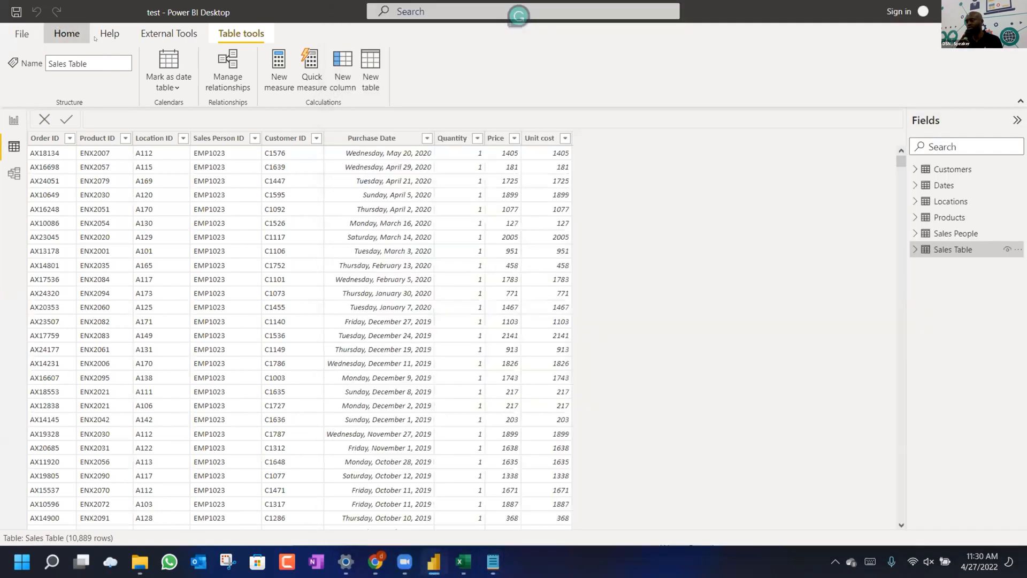
Create a new blank query from Get data on the Home ribbon.
click(67, 32)
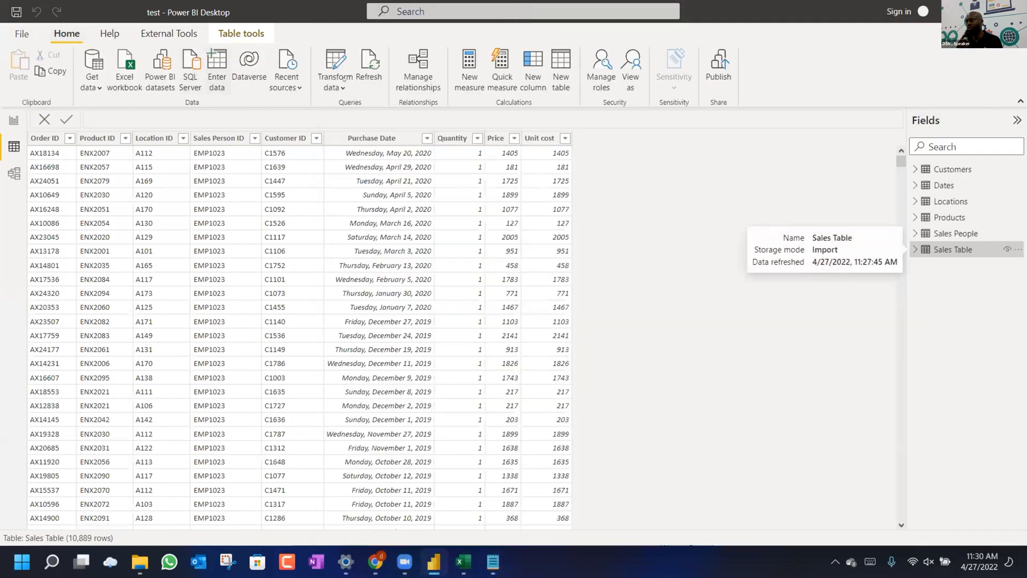
click(95, 83)
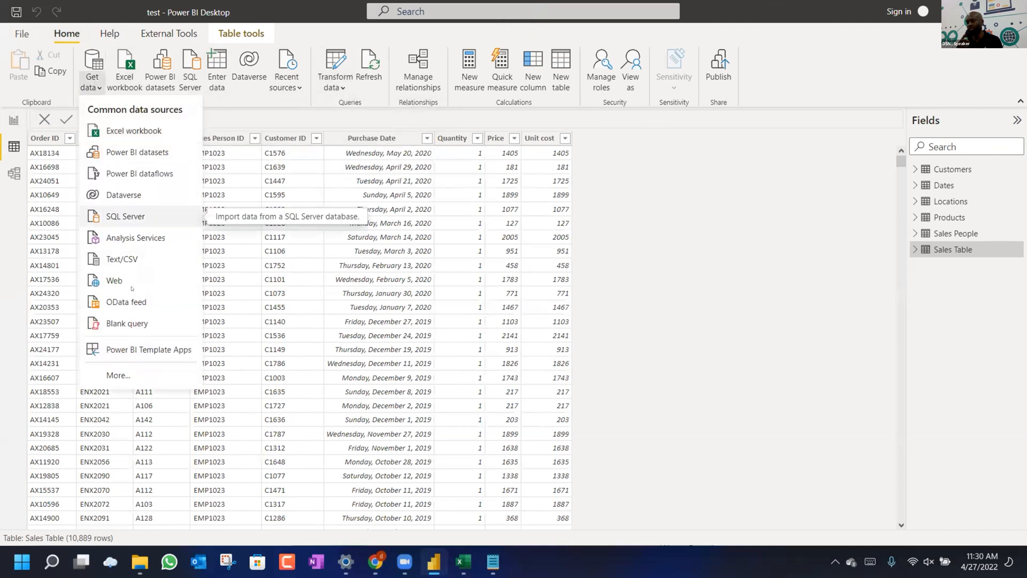
click(129, 324)
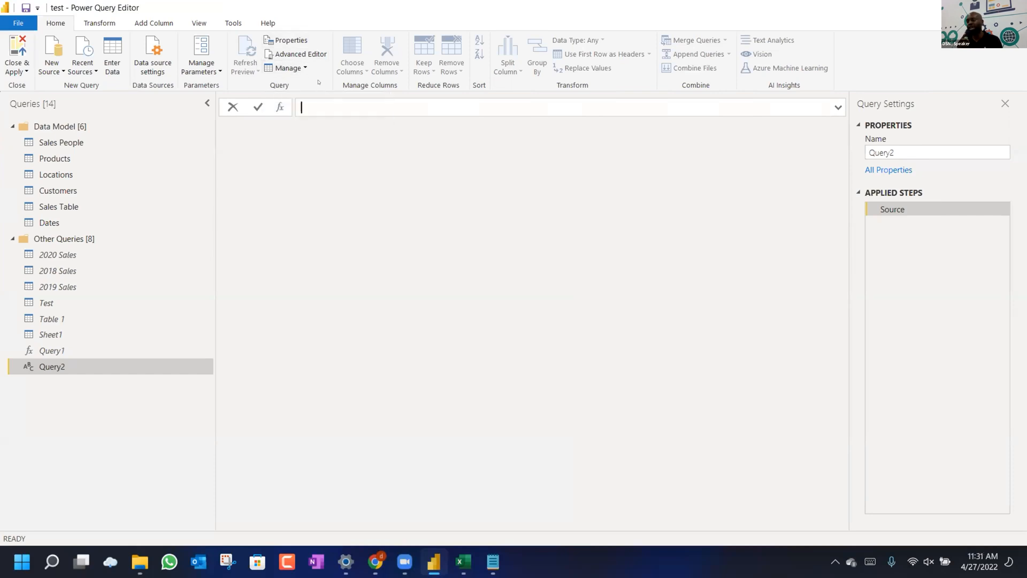
In Query2's Advanced Editor, replace the existing code with the pasted fnDateTable M code.
click(301, 54)
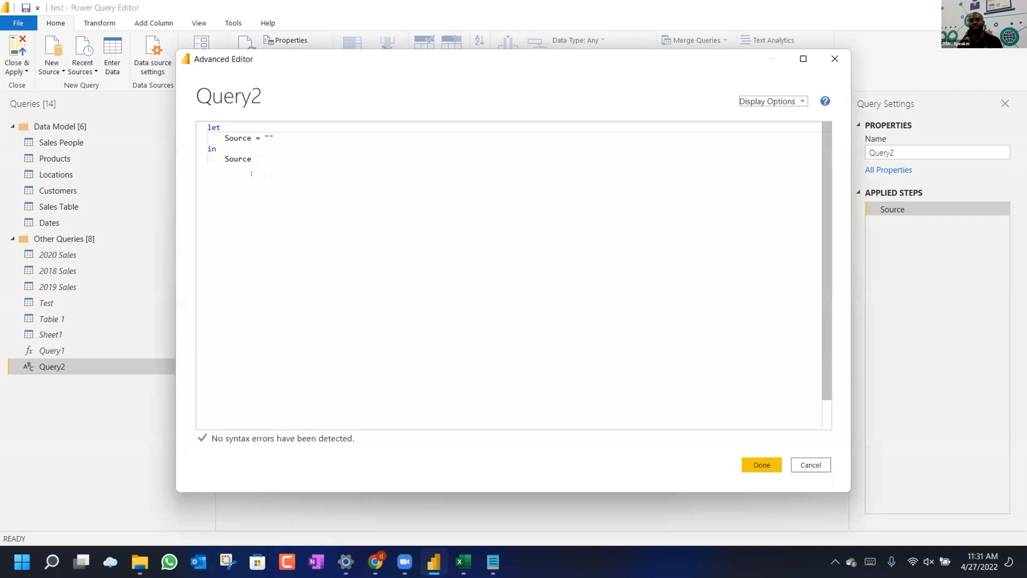
click(251, 192)
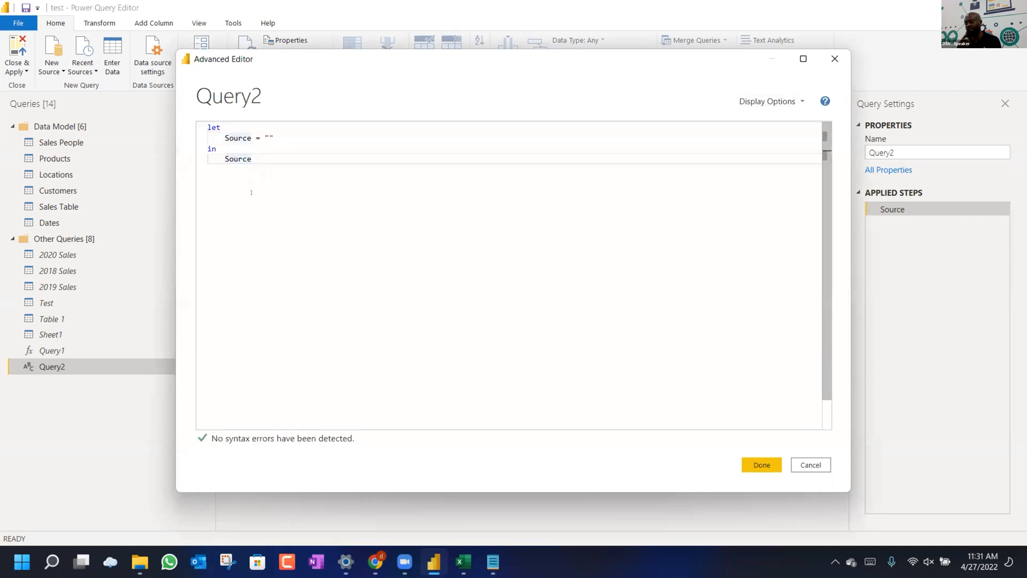
key(Return)
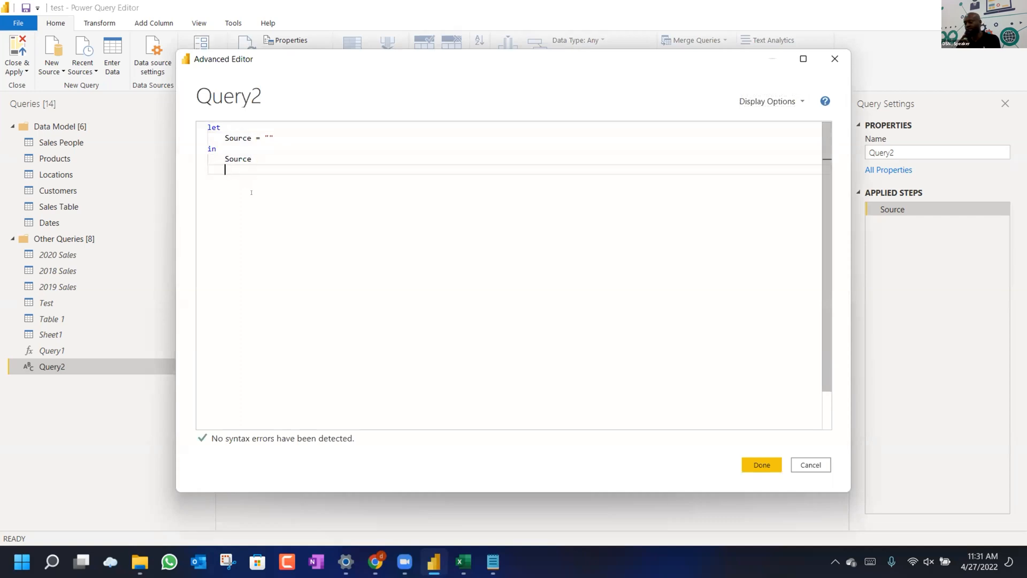
key(ctrl+v)
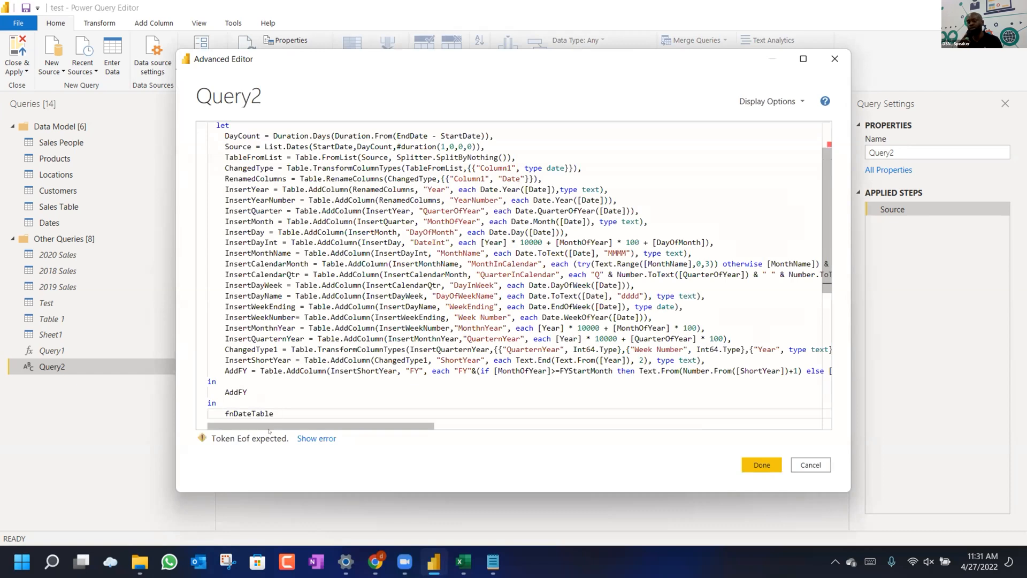
click(343, 253)
key(ctrl+a)
key(ctrl+c)
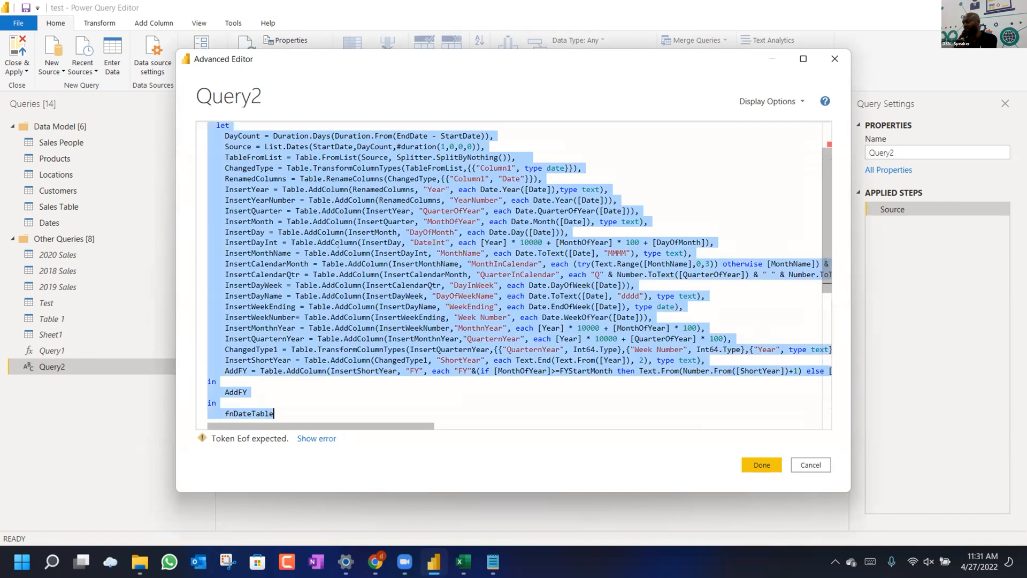
key(Delete)
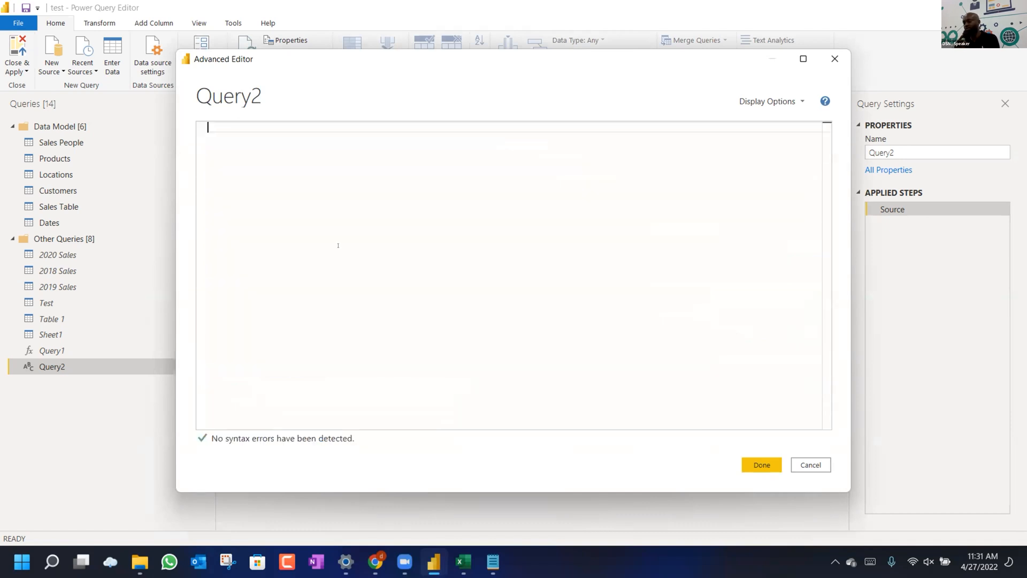
key(ctrl+v)
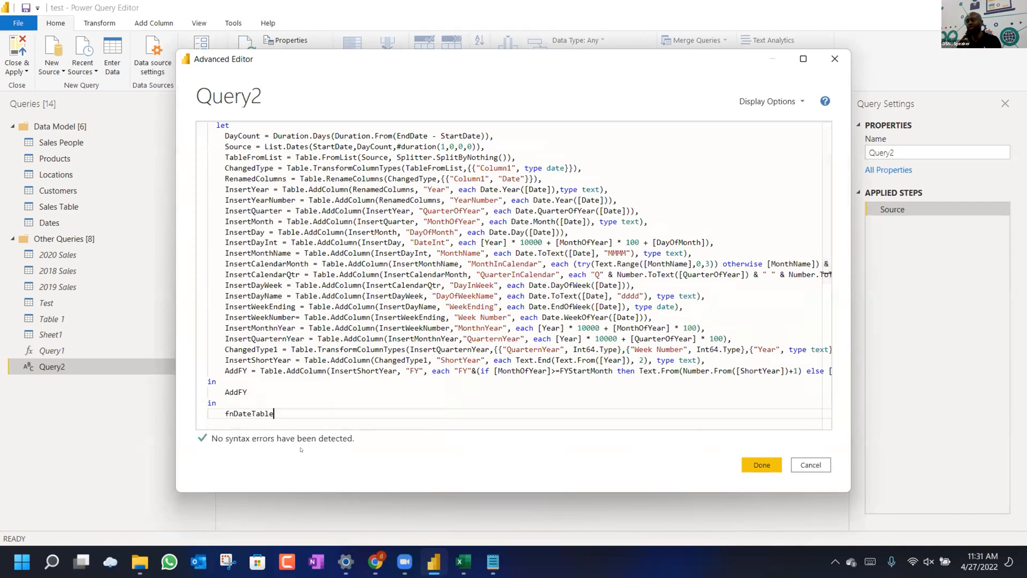
Cancel and discard the Query2 code changes, then select Query1's fnDateTable function.
click(762, 464)
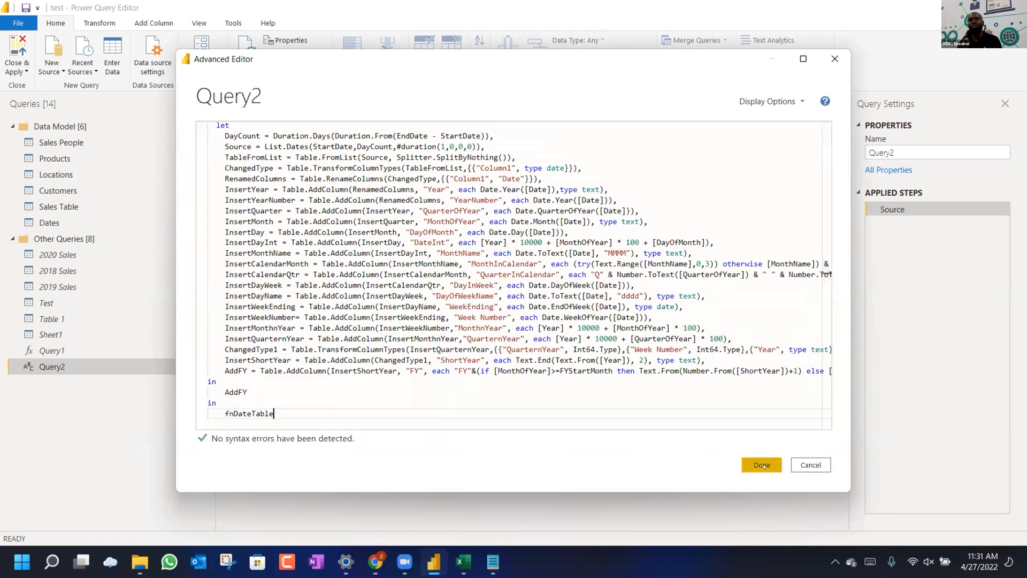
click(807, 460)
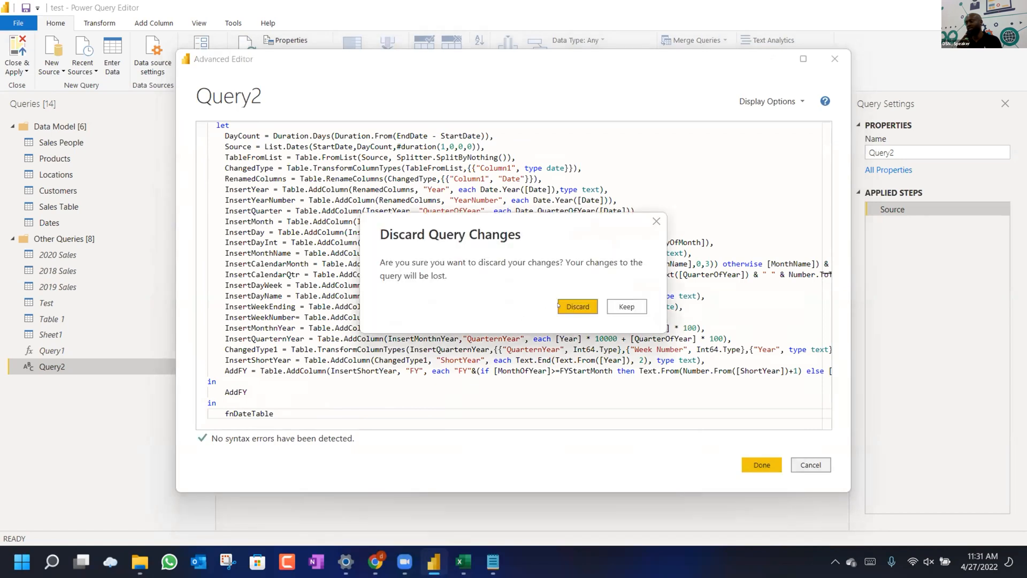
click(574, 309)
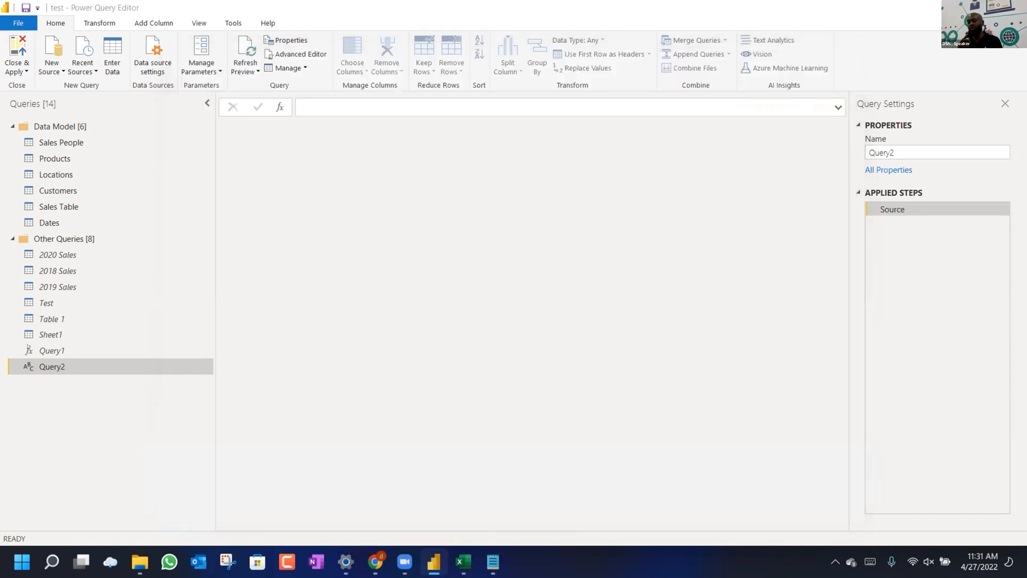
click(30, 350)
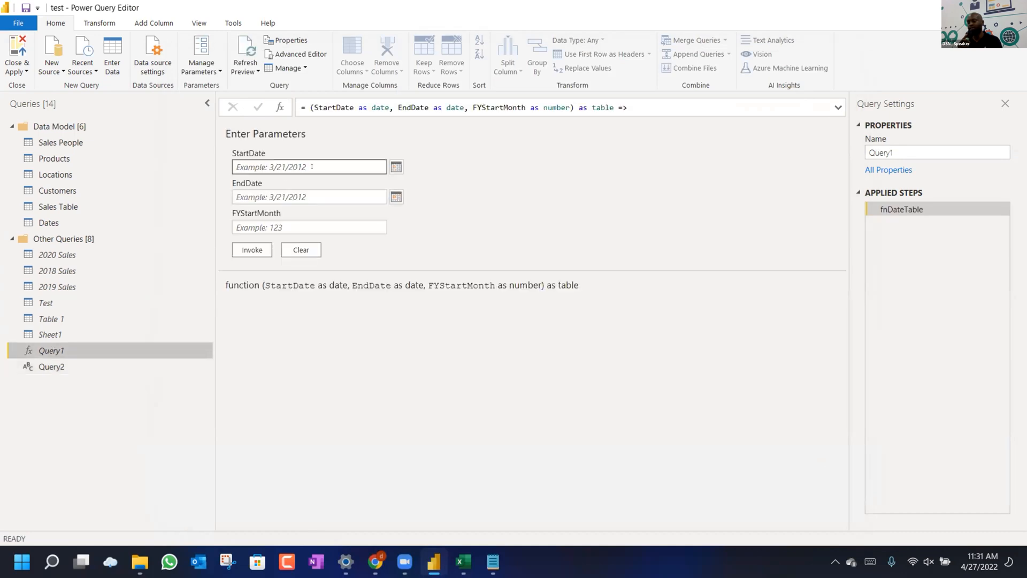
Close Power Query Editor with changes left unapplied, then bring Chrome's Trading Economics unemployment page forward.
click(396, 166)
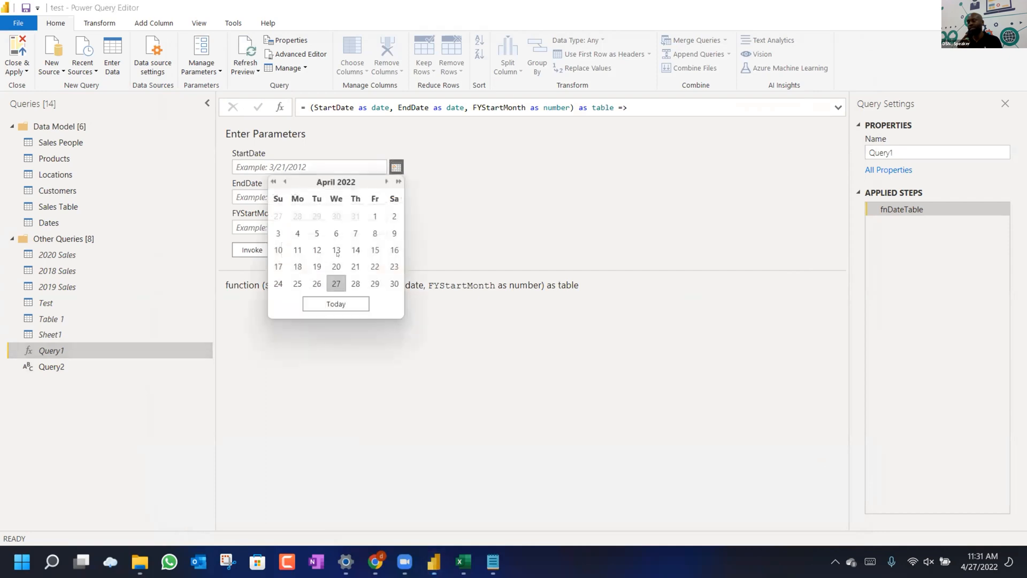
click(458, 185)
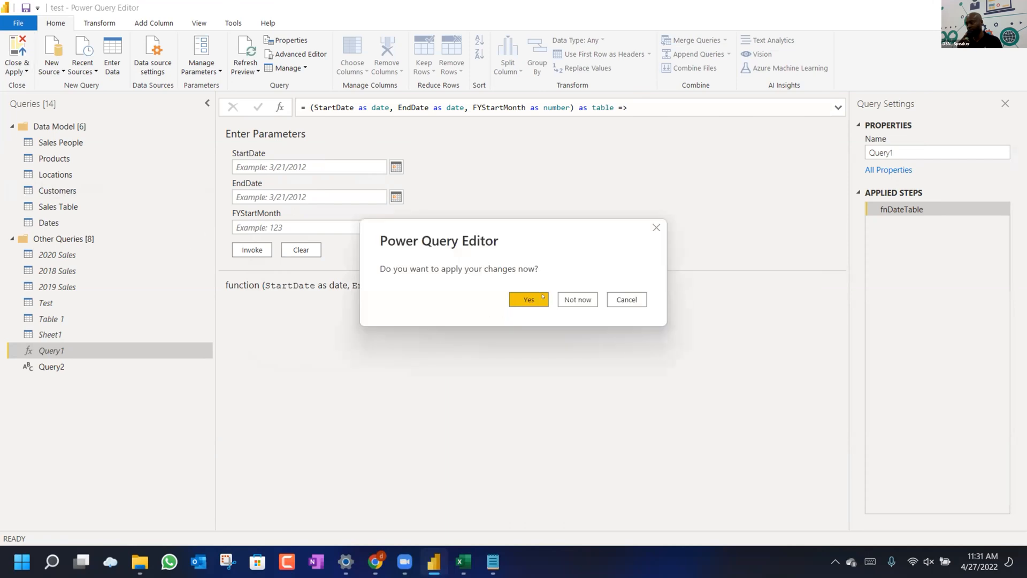
click(561, 298)
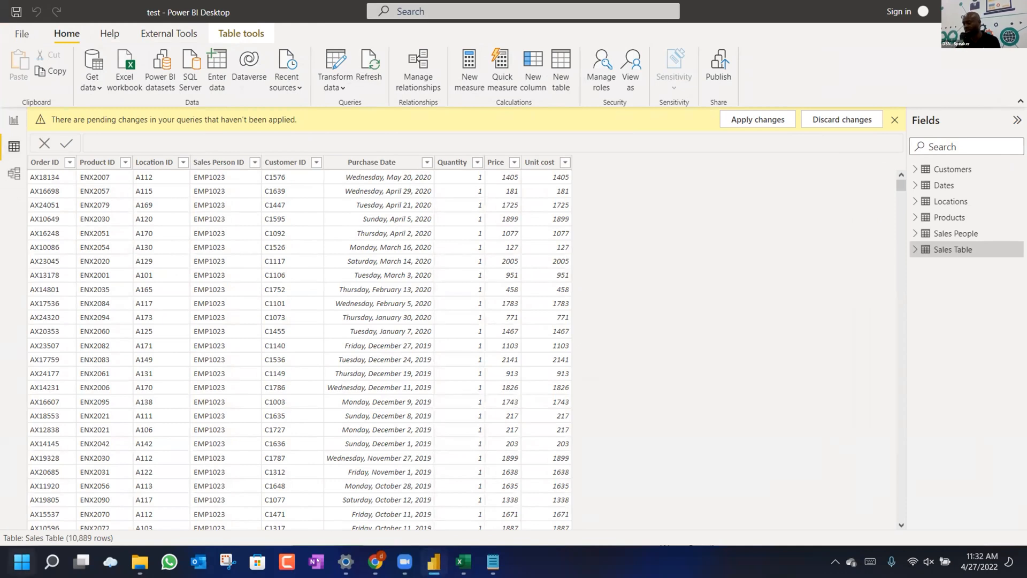
click(375, 561)
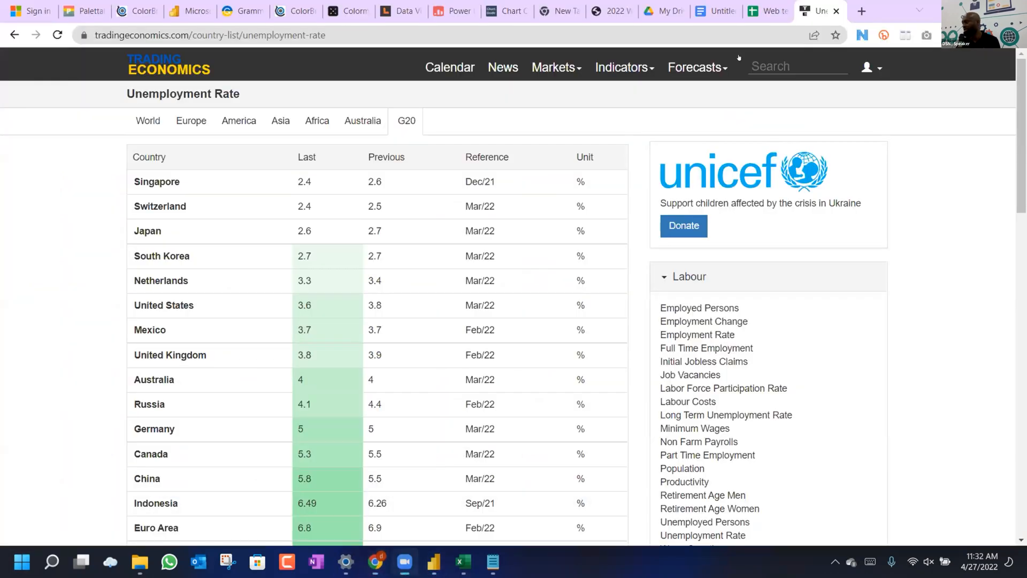
key(ctrl+l)
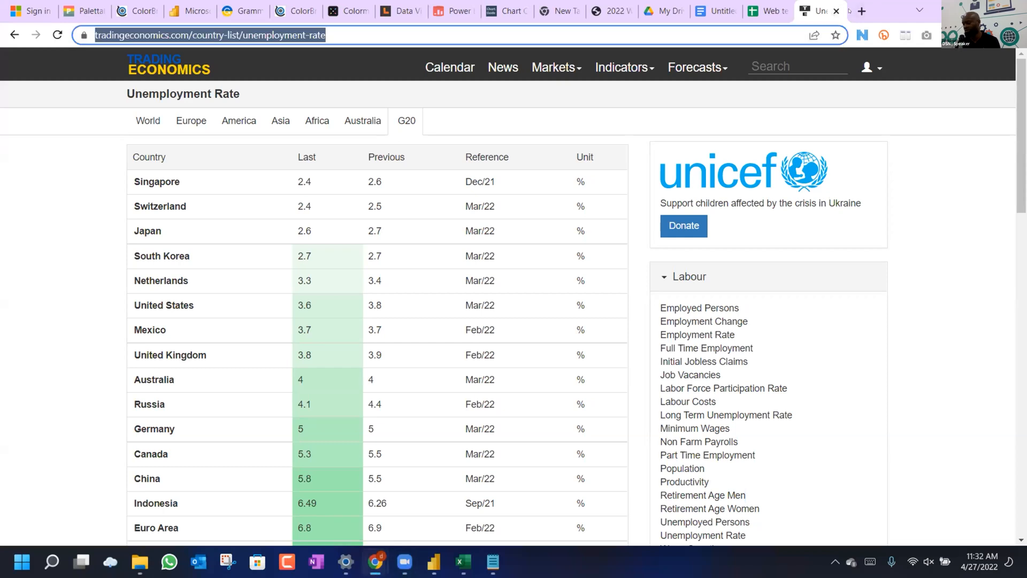
click(862, 11)
text(DOODL)
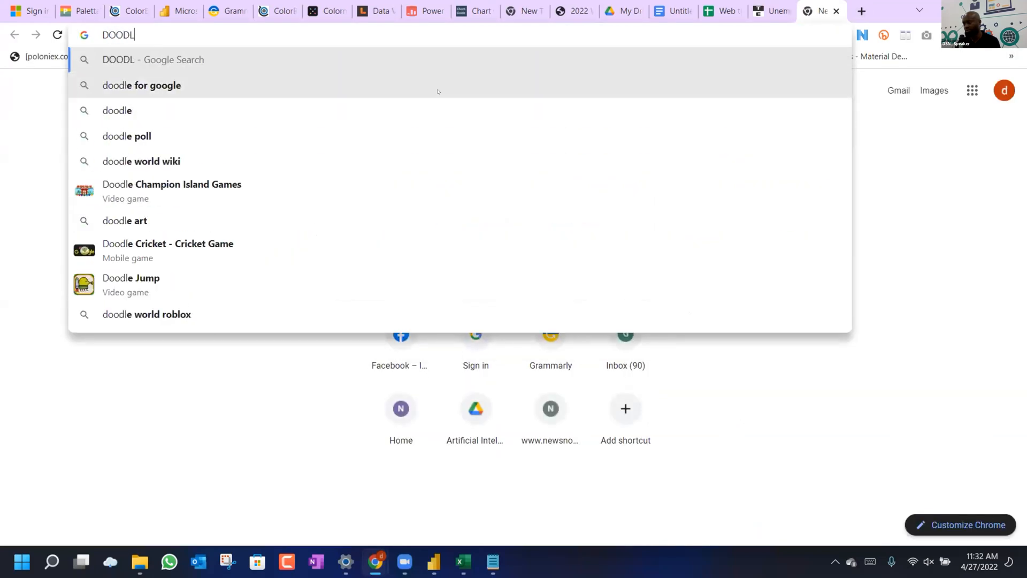
click(437, 89)
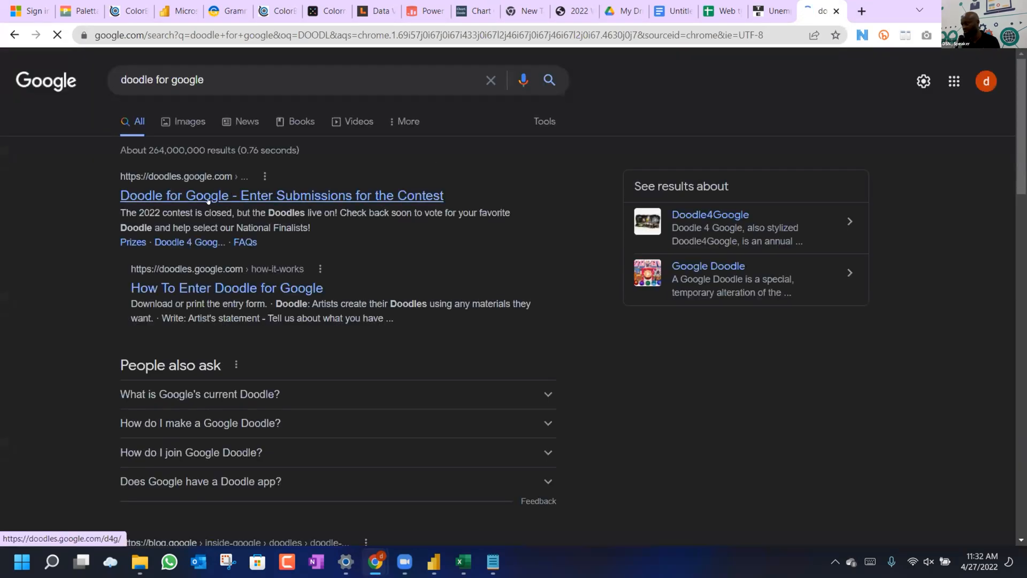
click(201, 202)
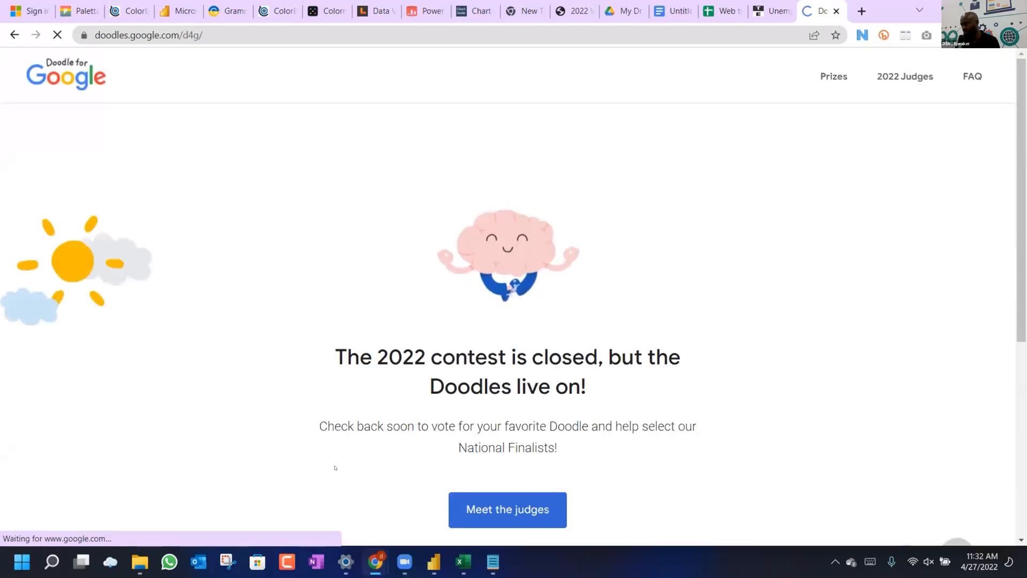
scroll(375, 433, down, 2)
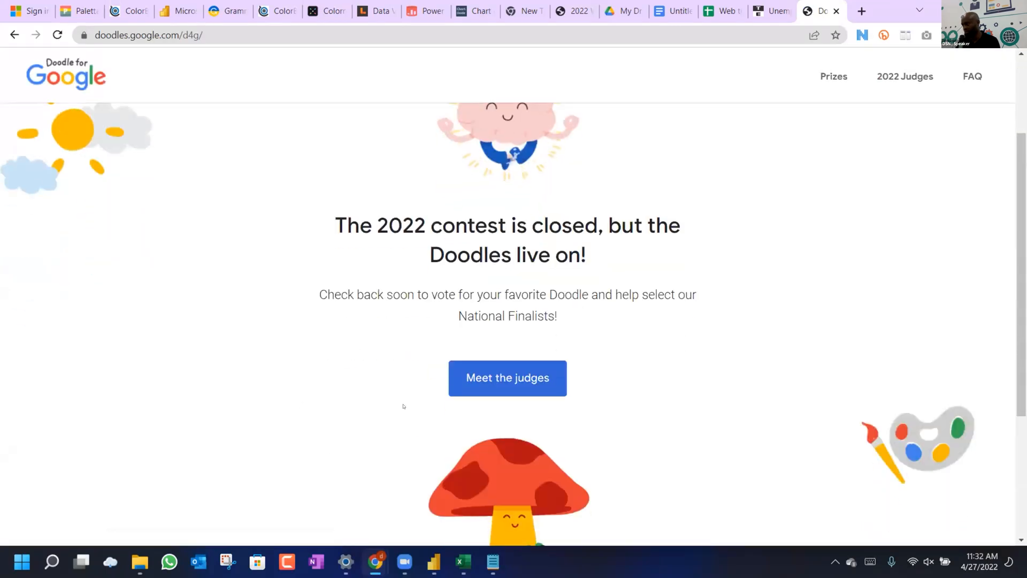
click(836, 11)
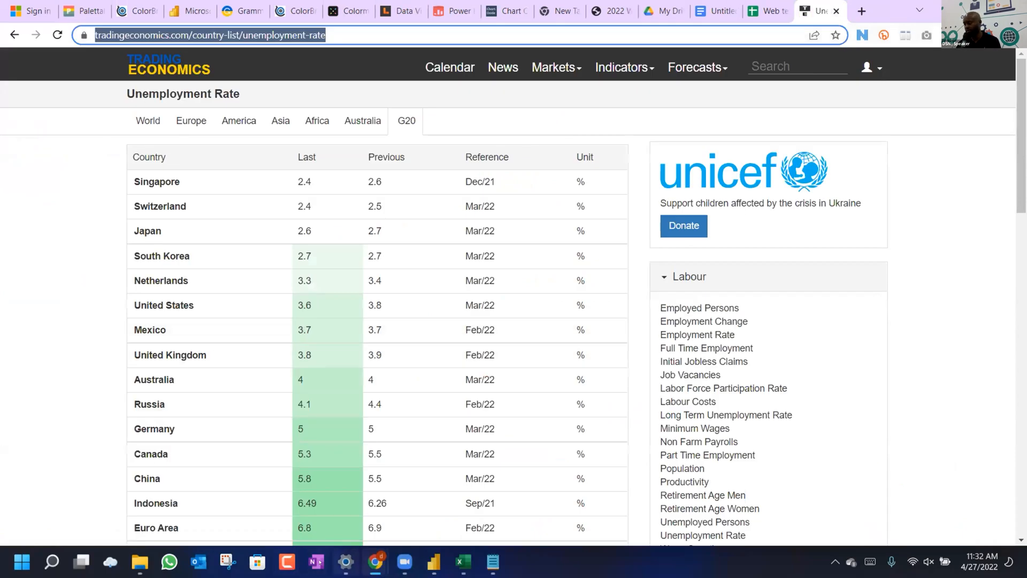
mouse_move(55, 562)
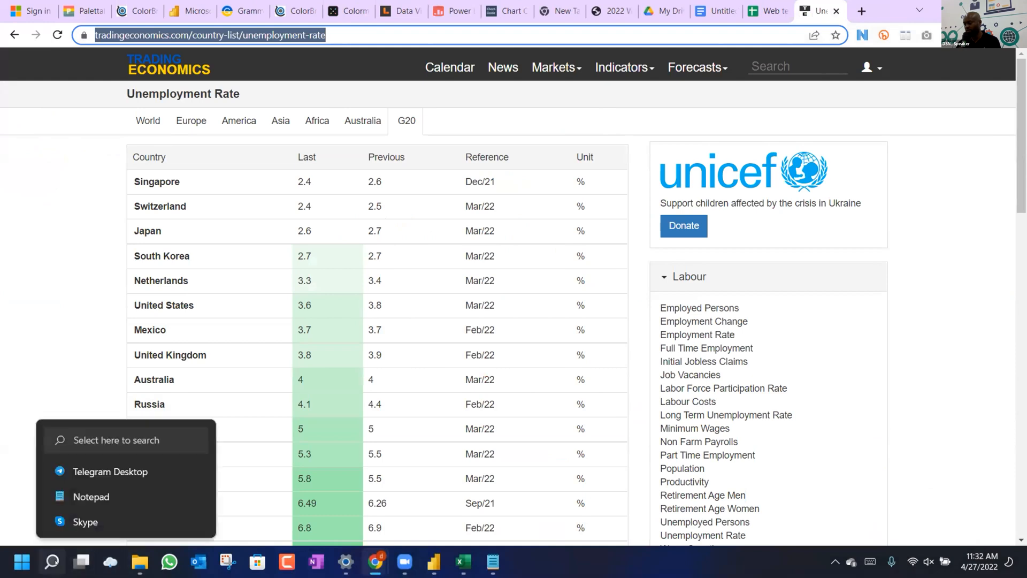
Search Windows for POWERPOINT and launch PowerPoint to its start screen.
click(54, 562)
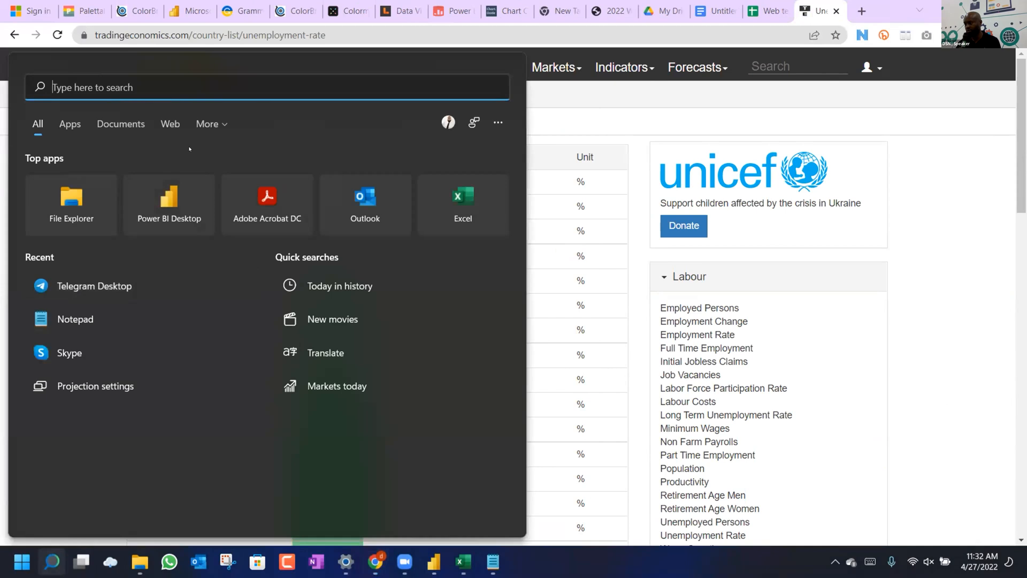
text(POWER)
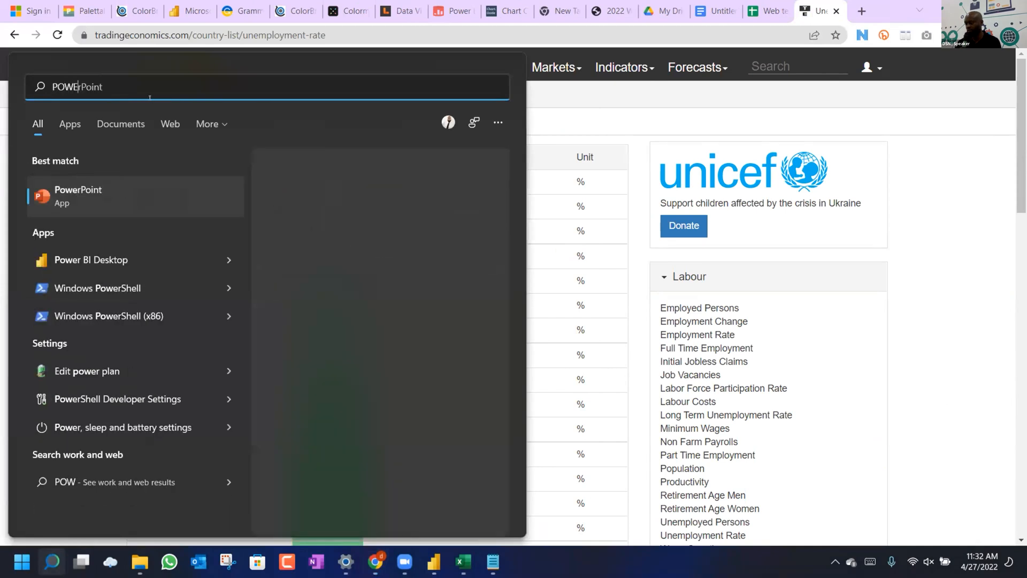
text(POI)
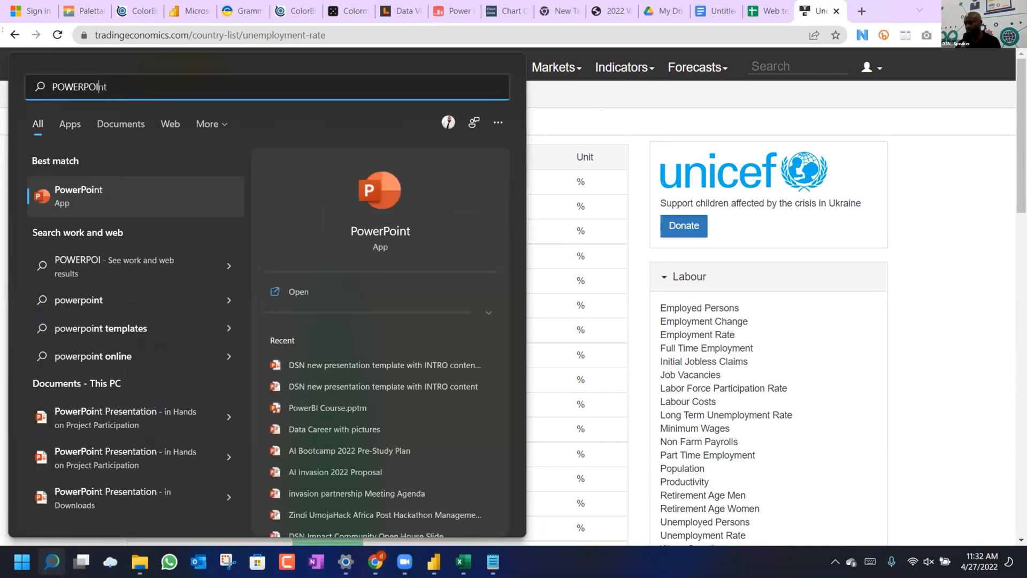
click(368, 192)
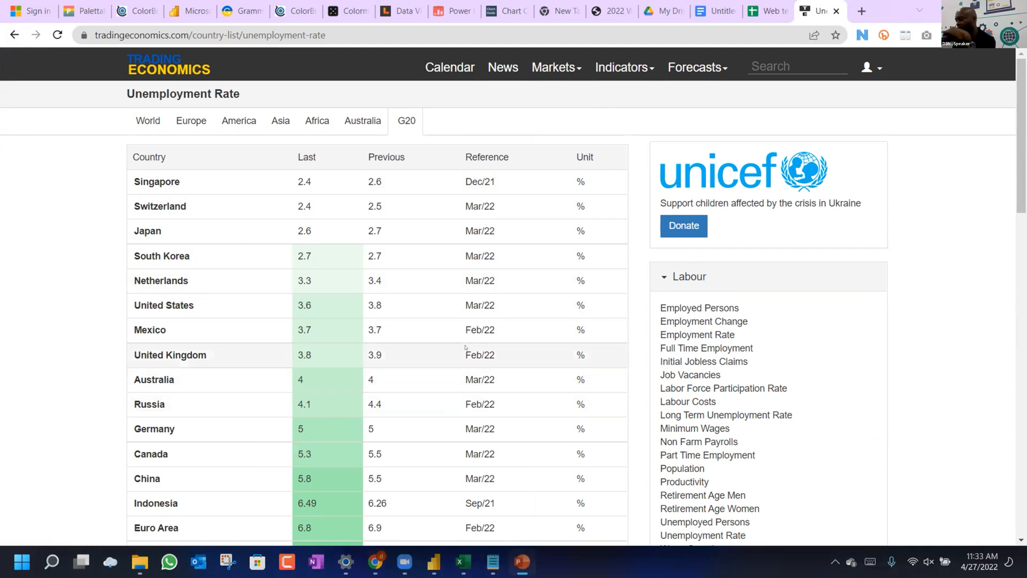
click(525, 562)
Create a blank presentation and delete its title and subtitle placeholders.
click(175, 149)
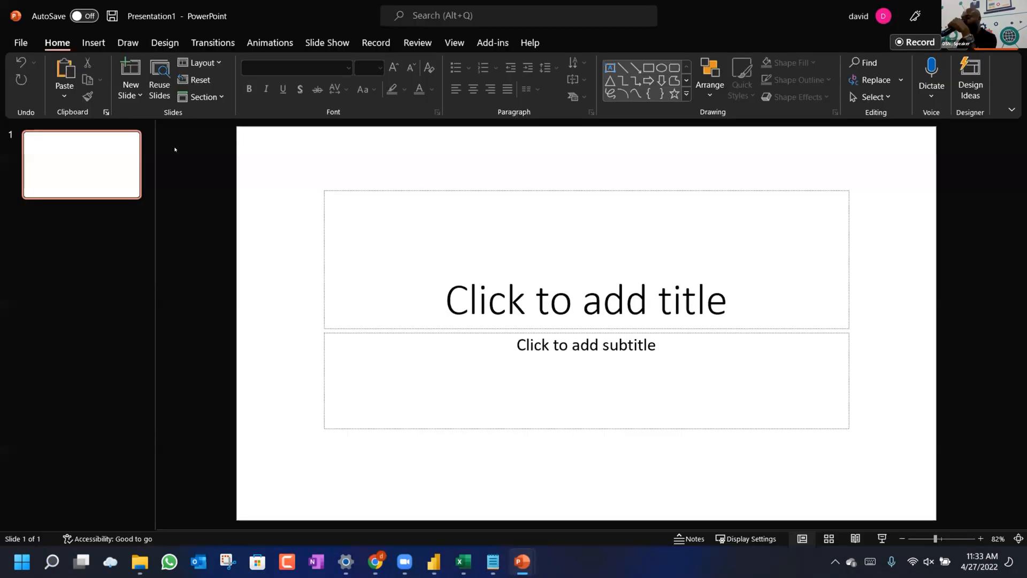
click(379, 185)
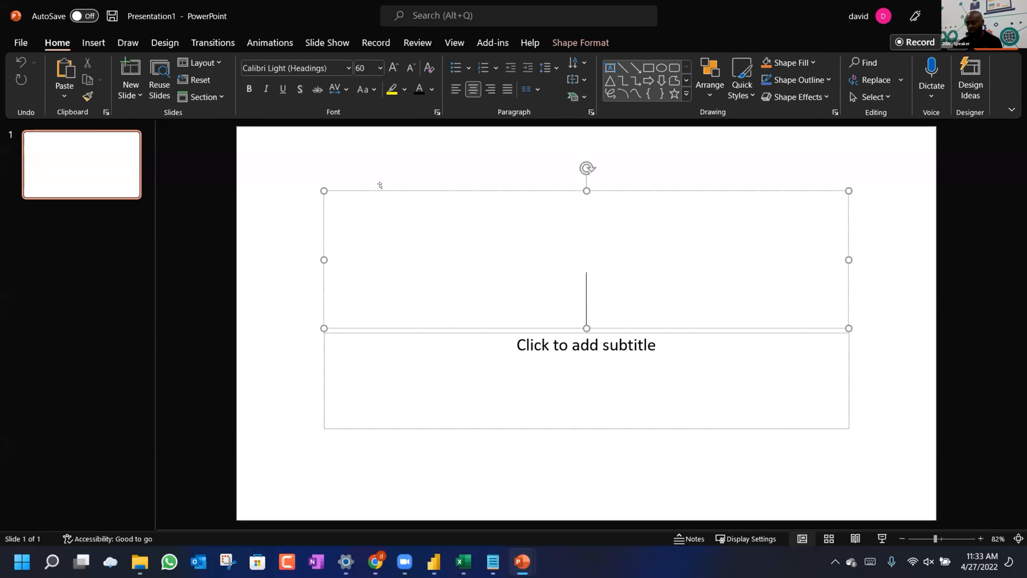
key(ctrl+a)
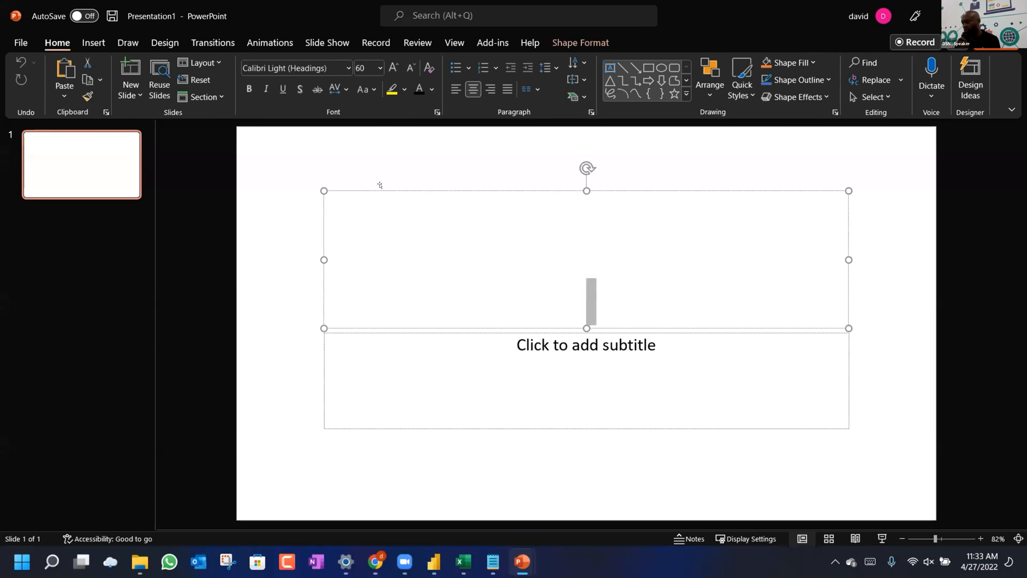
click(518, 184)
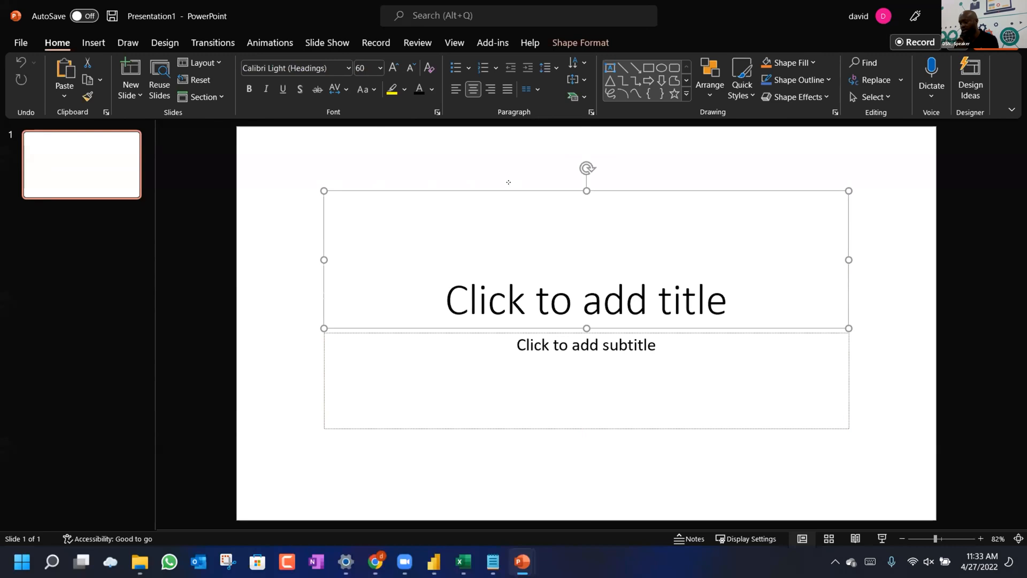
key(ctrl+a)
key(Delete)
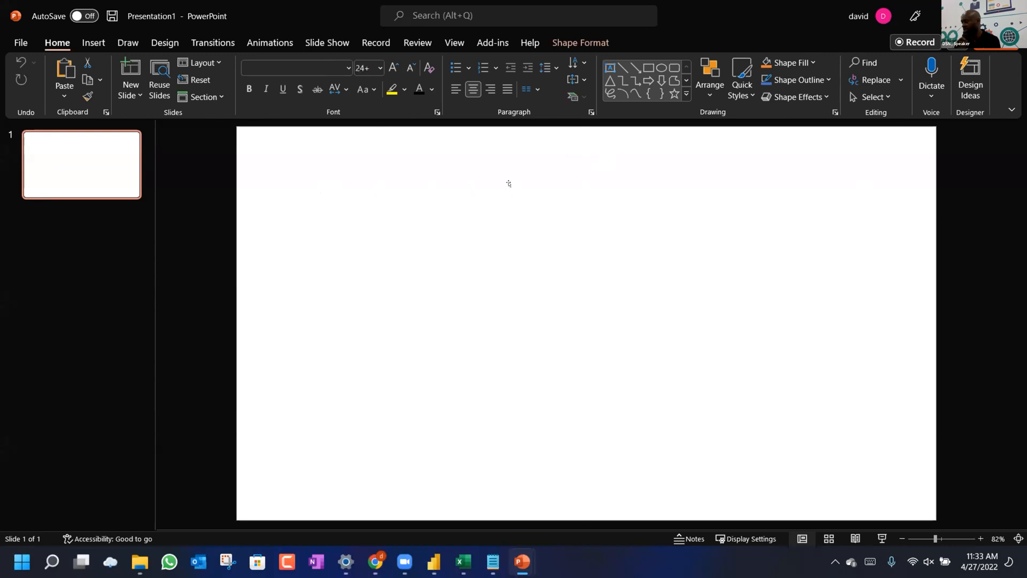
Draw a text box reading 'Total Sales', fixing typos, and widen it to one line.
click(610, 68)
drag(388, 191, 428, 217)
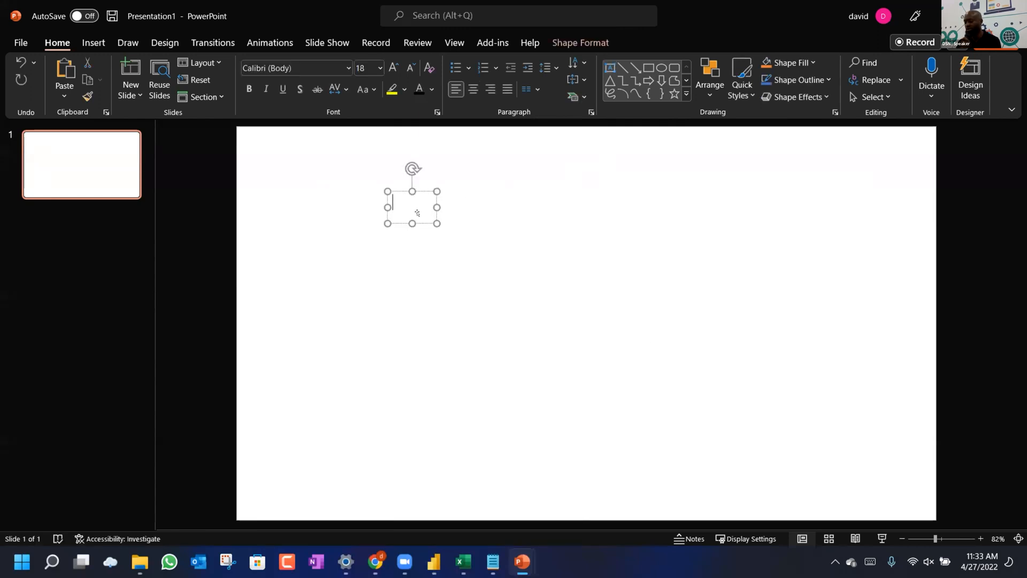
text(Tota)
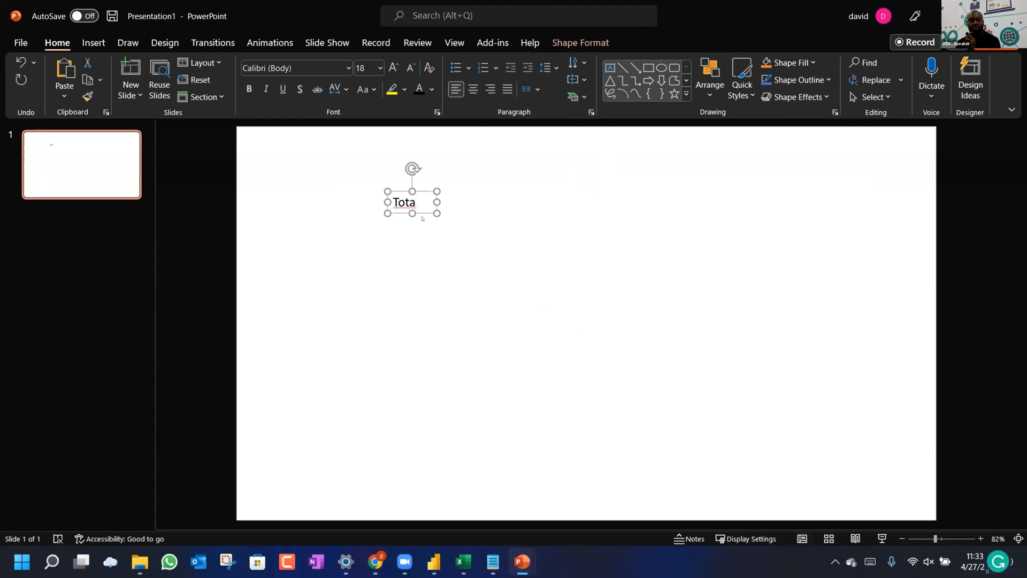
text( SAl)
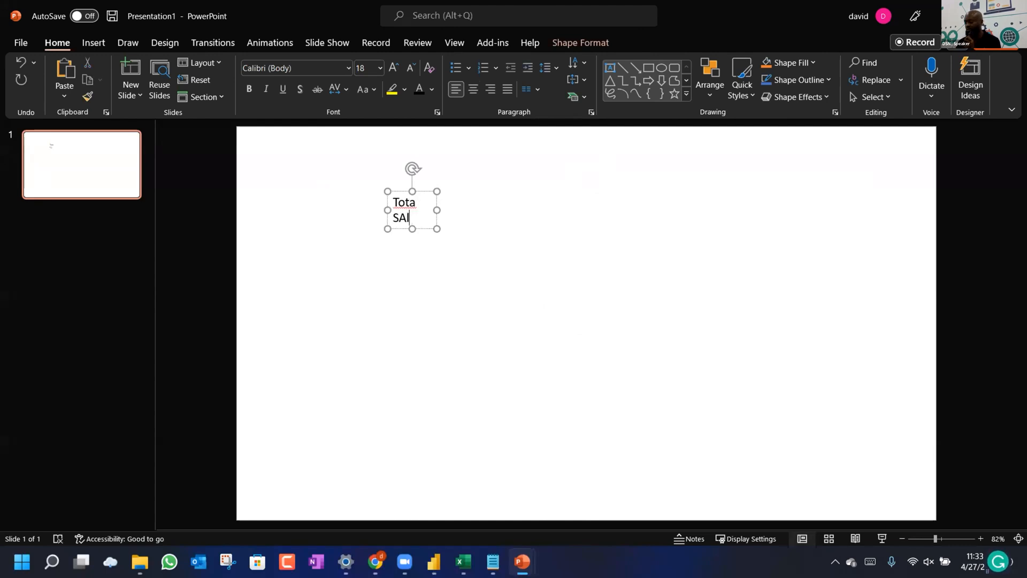
text(esl)
key(BackSpace)
key(BackSpace)
text(l)
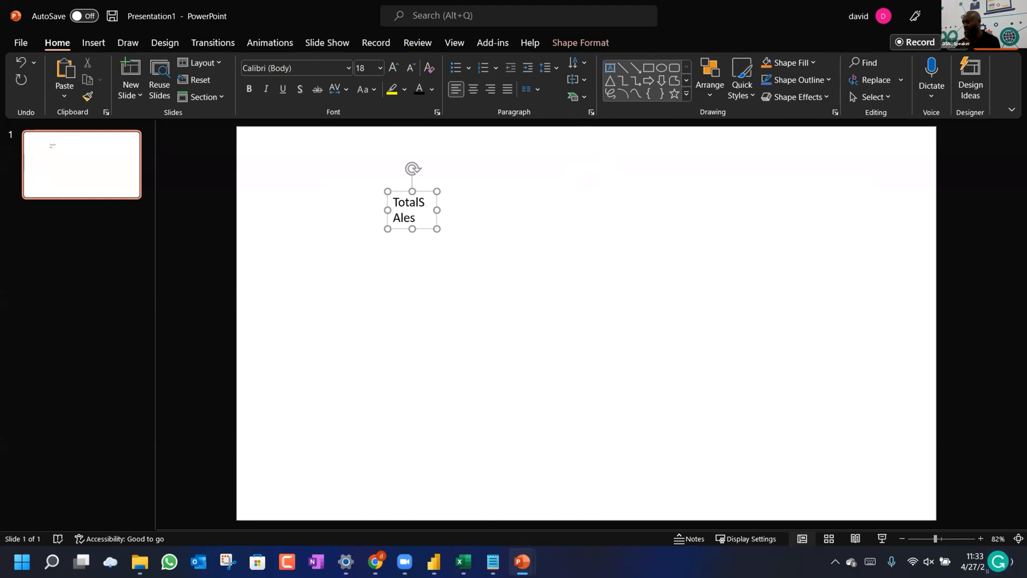
click(406, 218)
key(BackSpace)
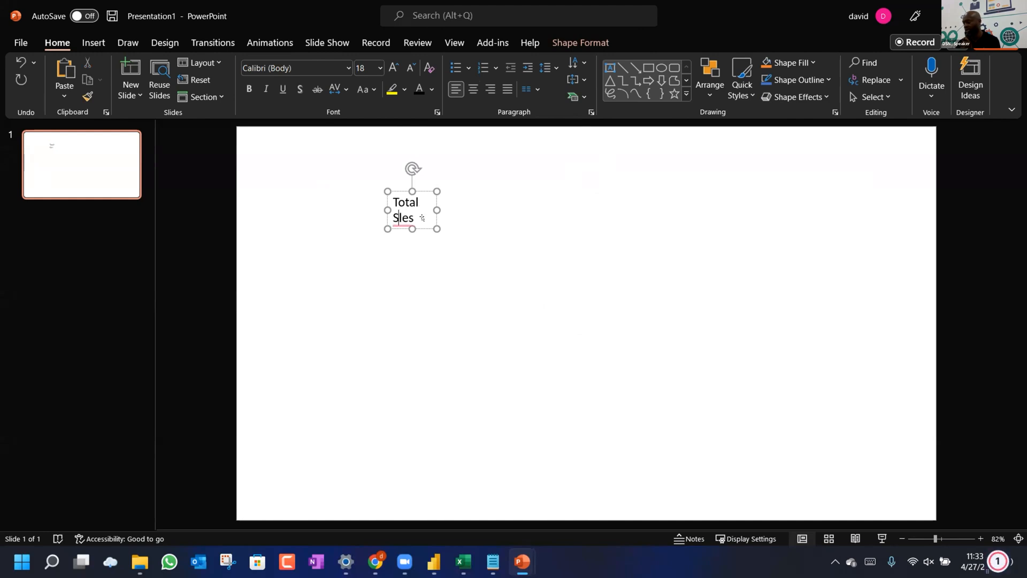
text(a)
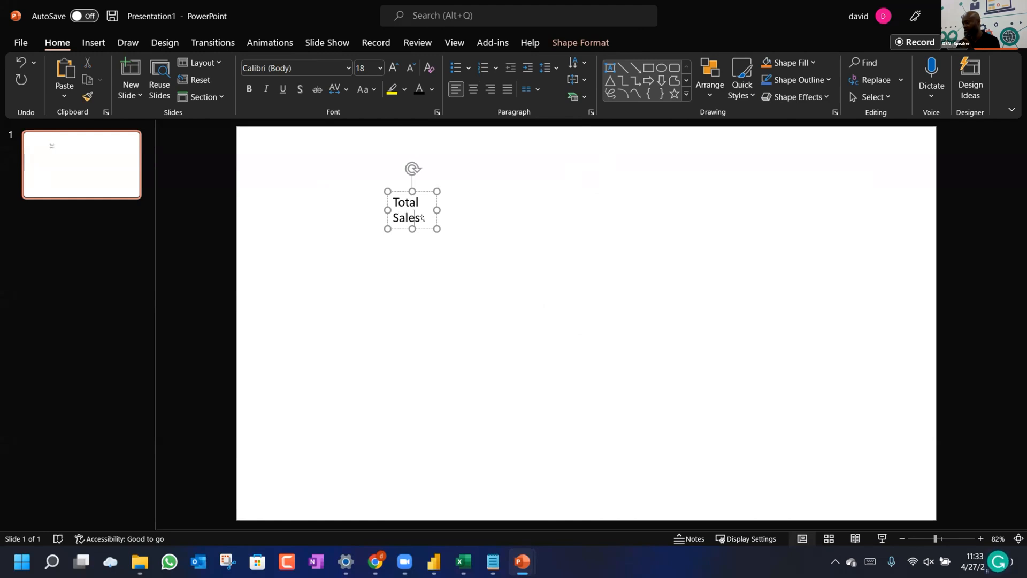
click(423, 218)
key(Return)
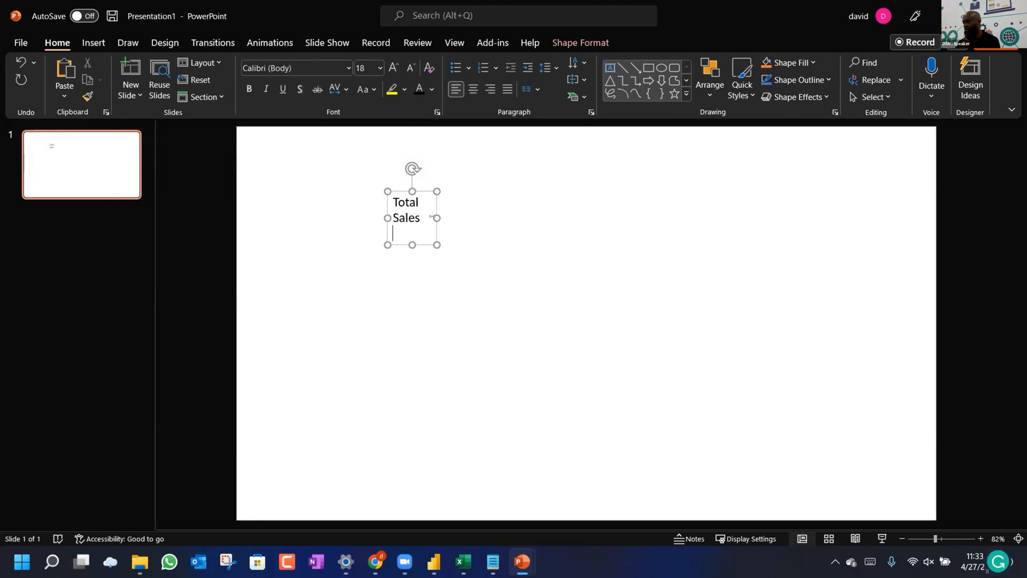
drag(437, 218, 631, 210)
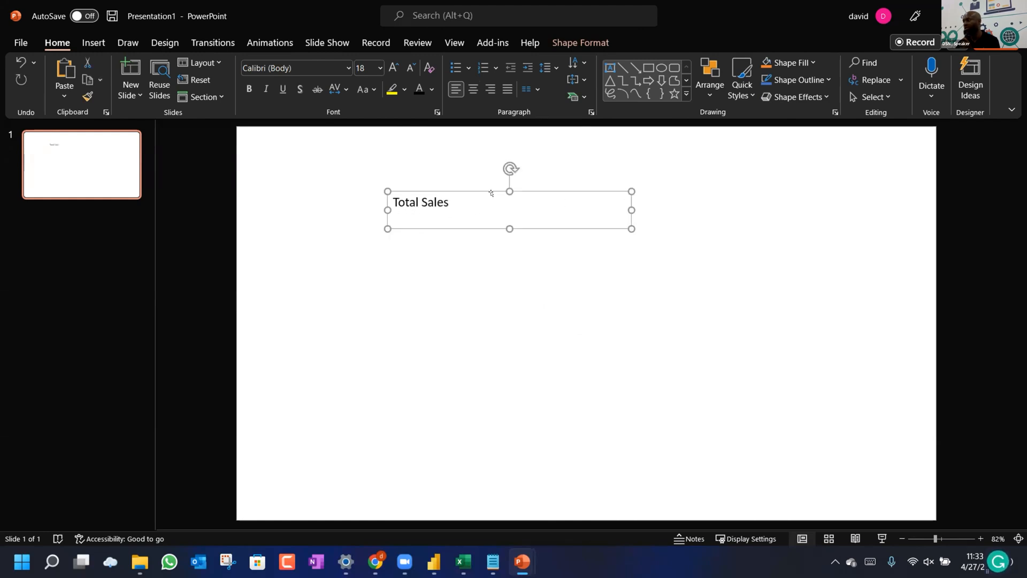
click(443, 202)
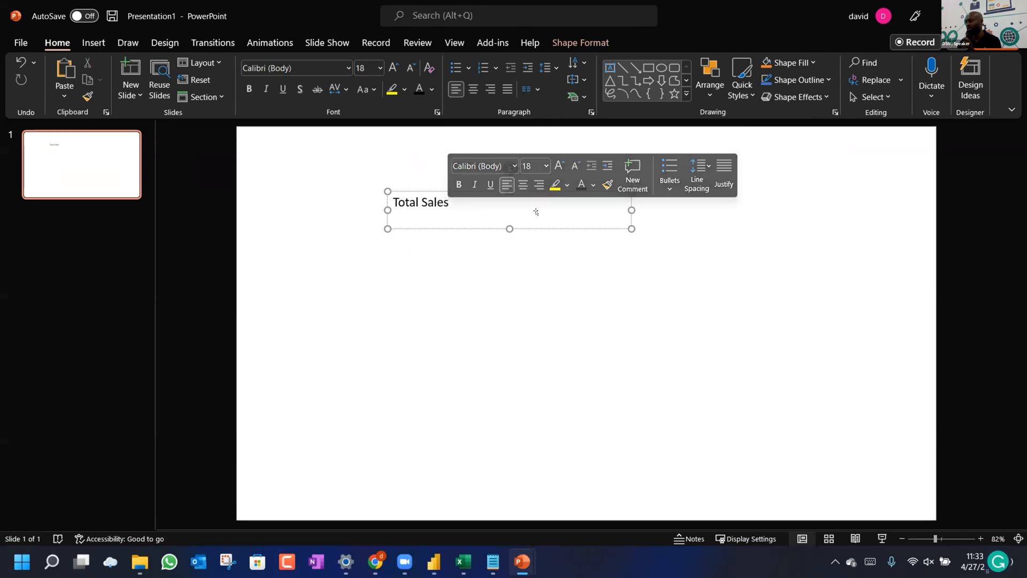
Add 'Total Cost', 'Total Profit' and 'Profit Margin' lines, then move the list toward top centre.
key(Return)
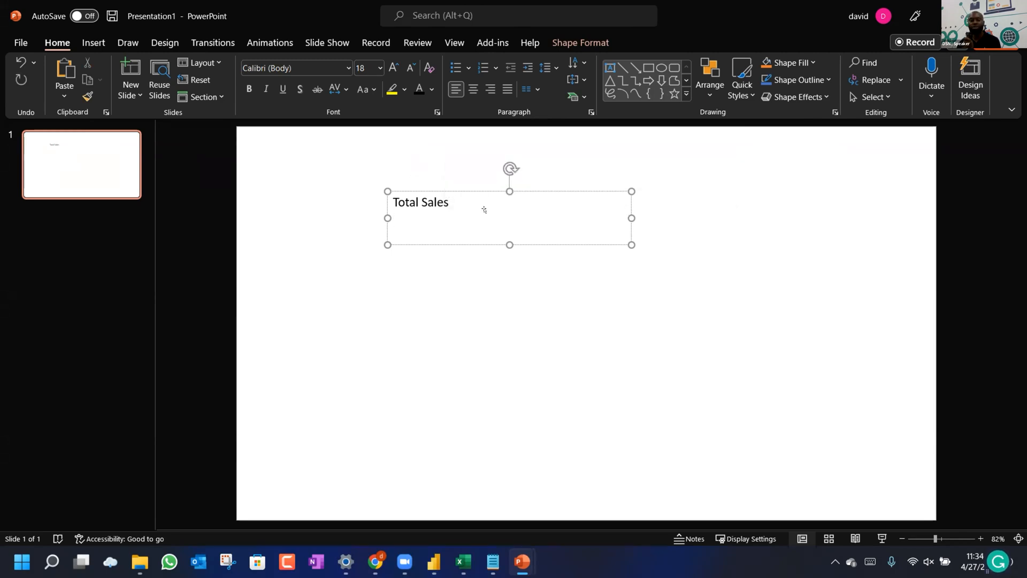
text(Total Cos)
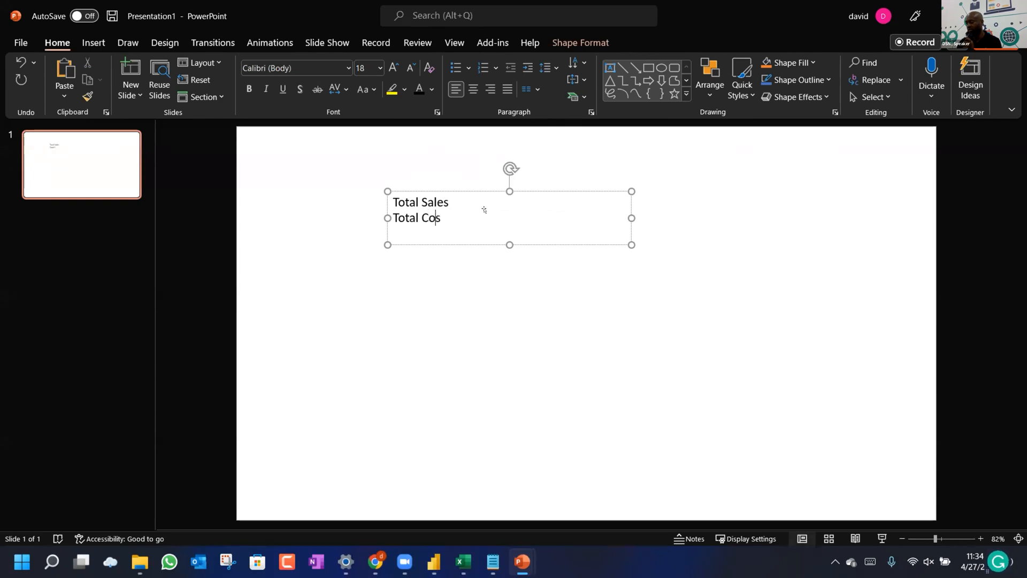
text(t)
key(Return)
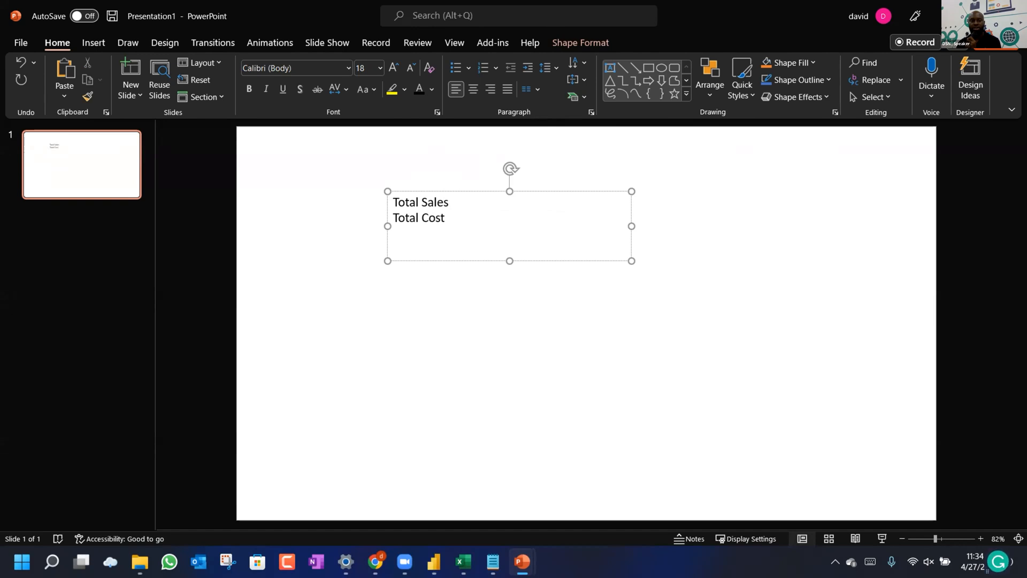
text(Total Profy)
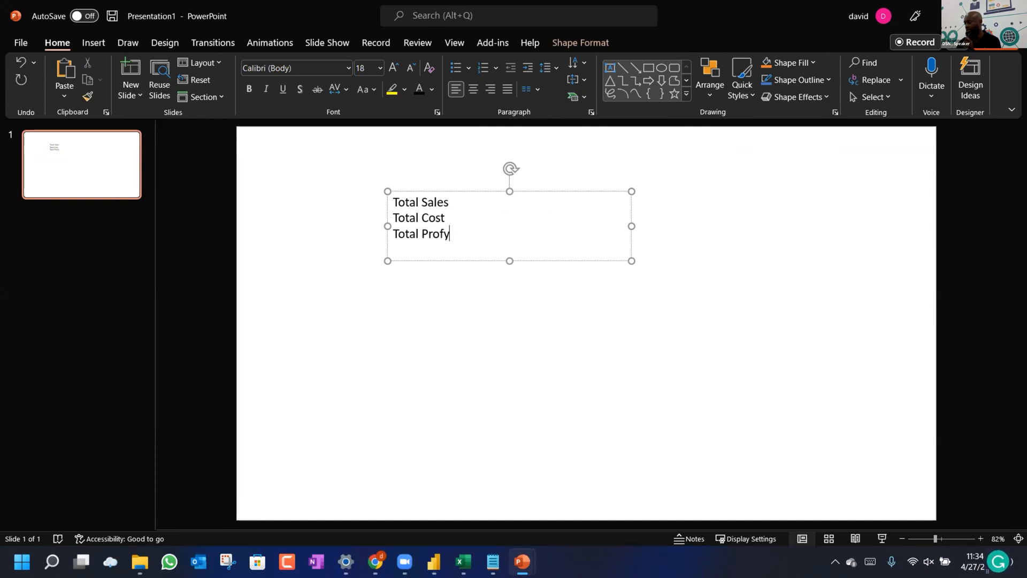
key(BackSpace)
text(it)
key(Return)
text(T)
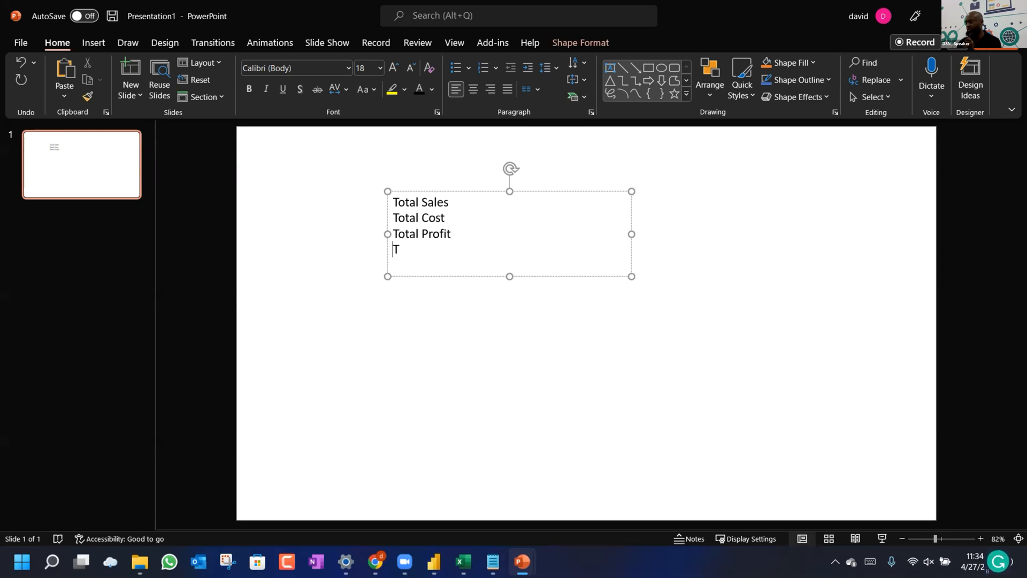
key(BackSpace)
text(Profit Ma)
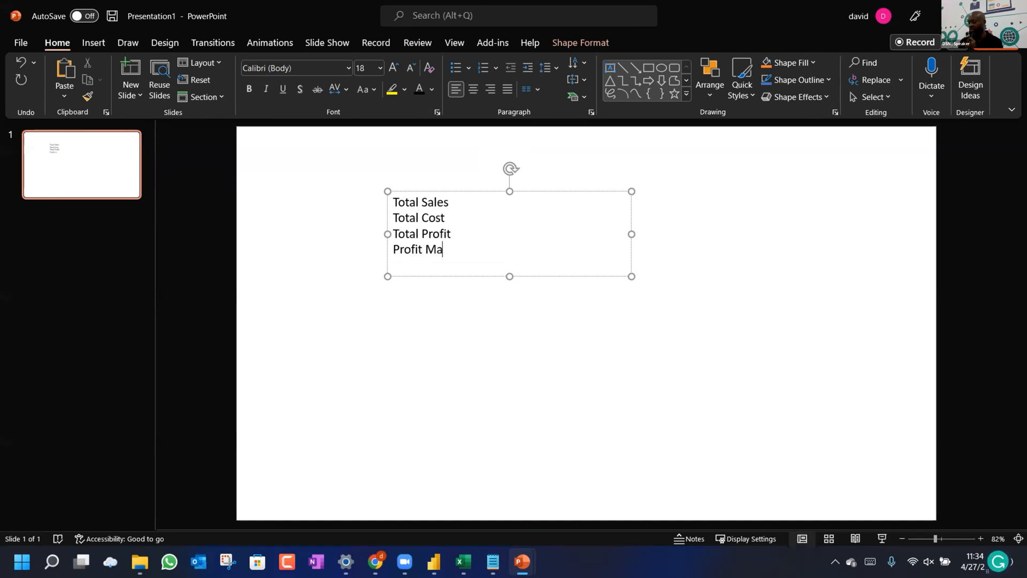
text(rgin)
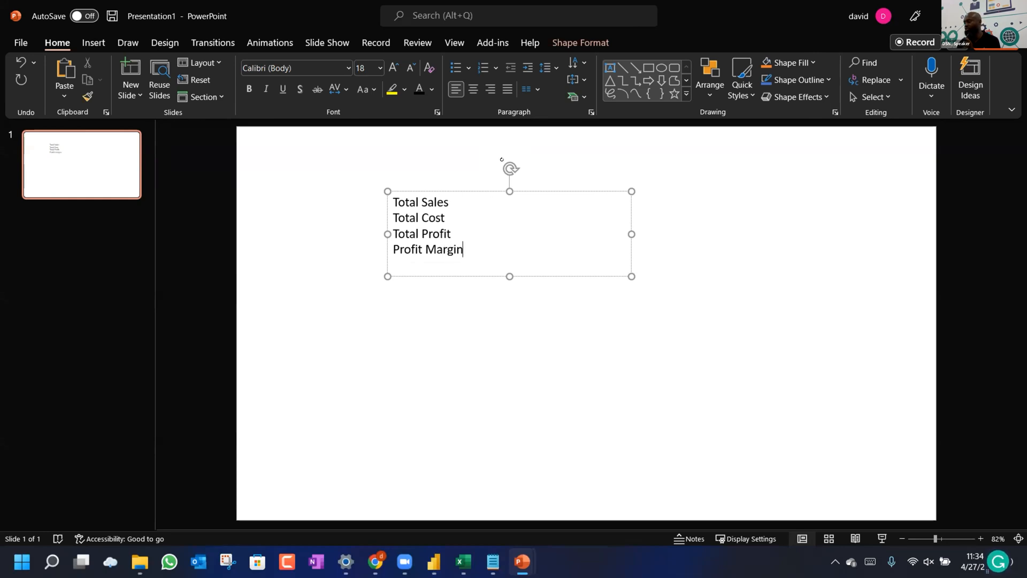
drag(477, 187, 576, 167)
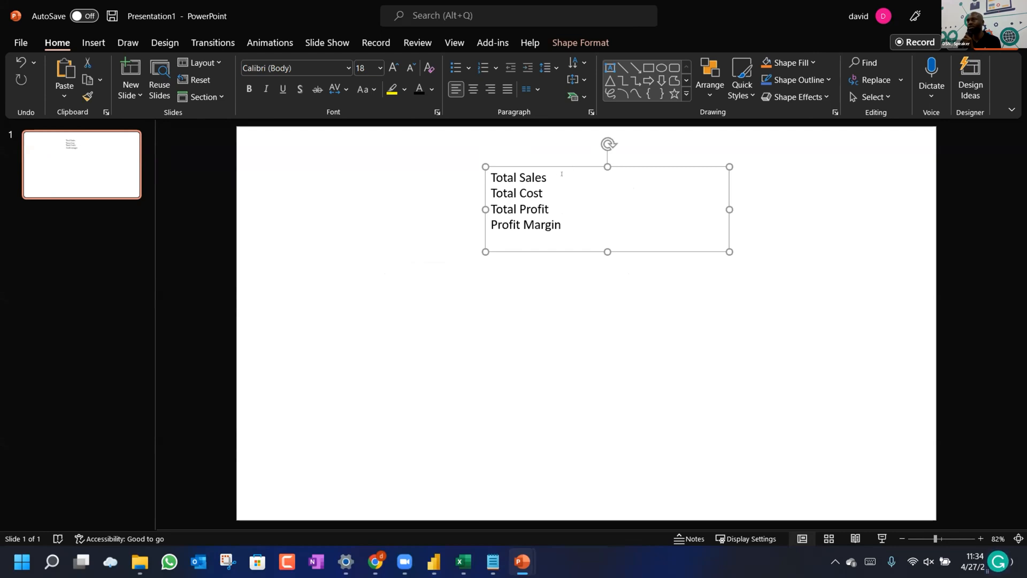
click(397, 314)
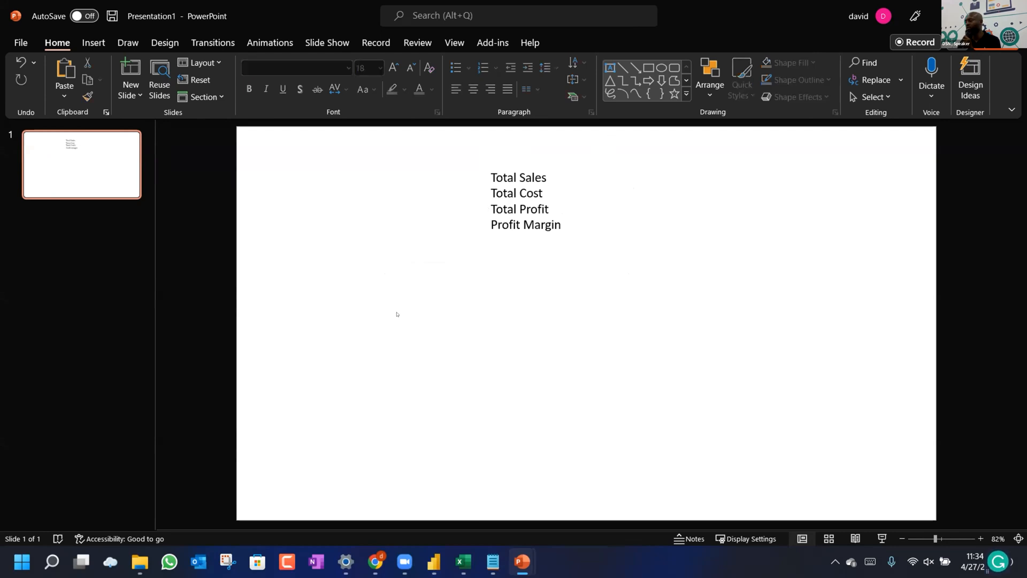
Insert a blue rectangle, enlarge it to 2.69 × 4.64 inches below the list, and paste a copy.
click(647, 72)
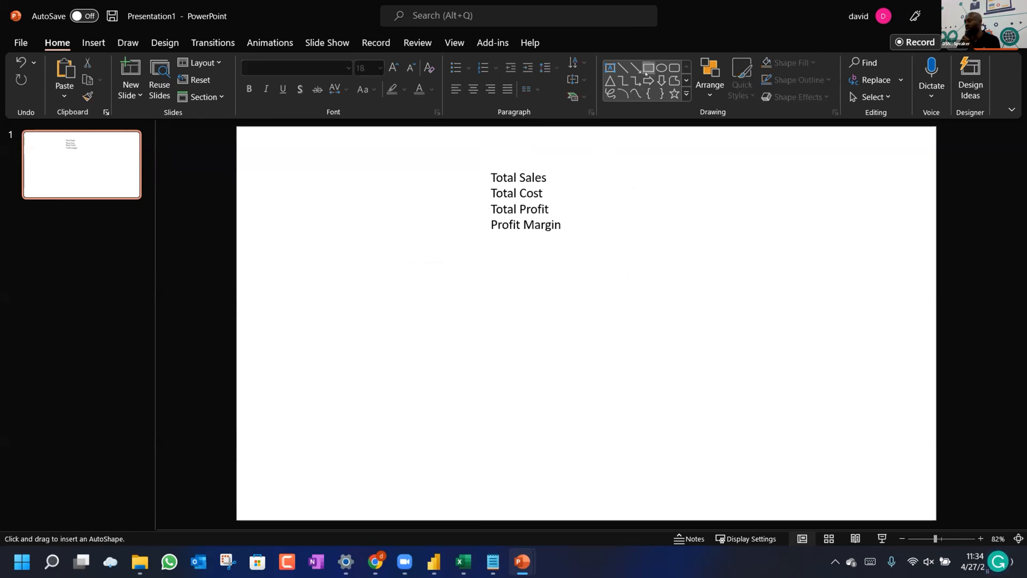
click(369, 335)
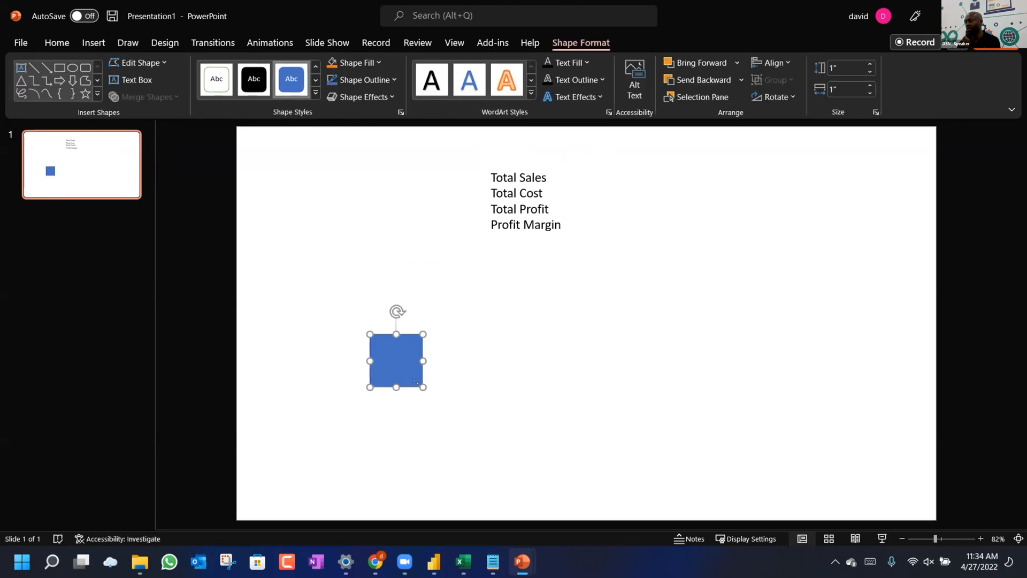
drag(423, 386, 613, 475)
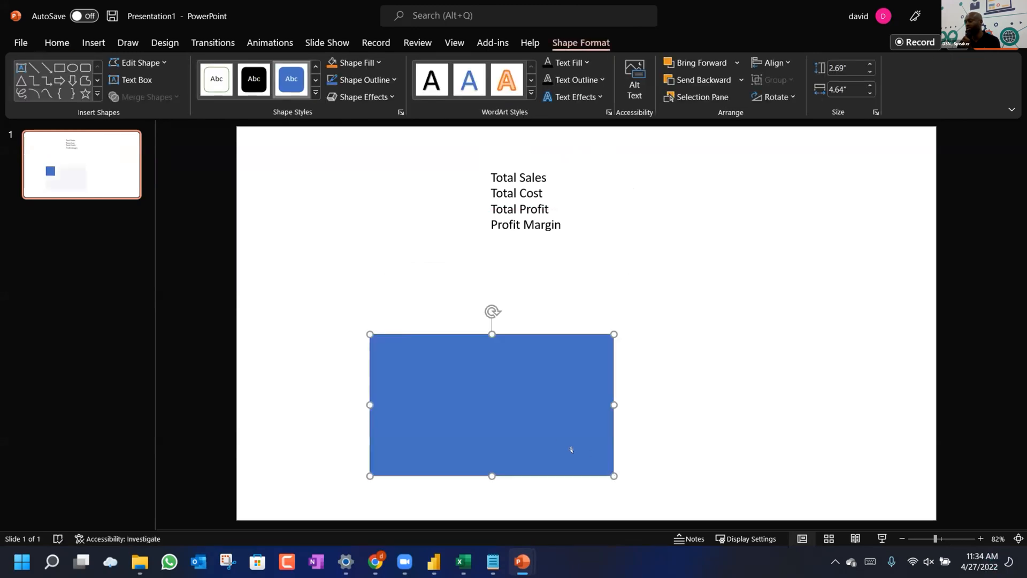
drag(544, 434, 498, 454)
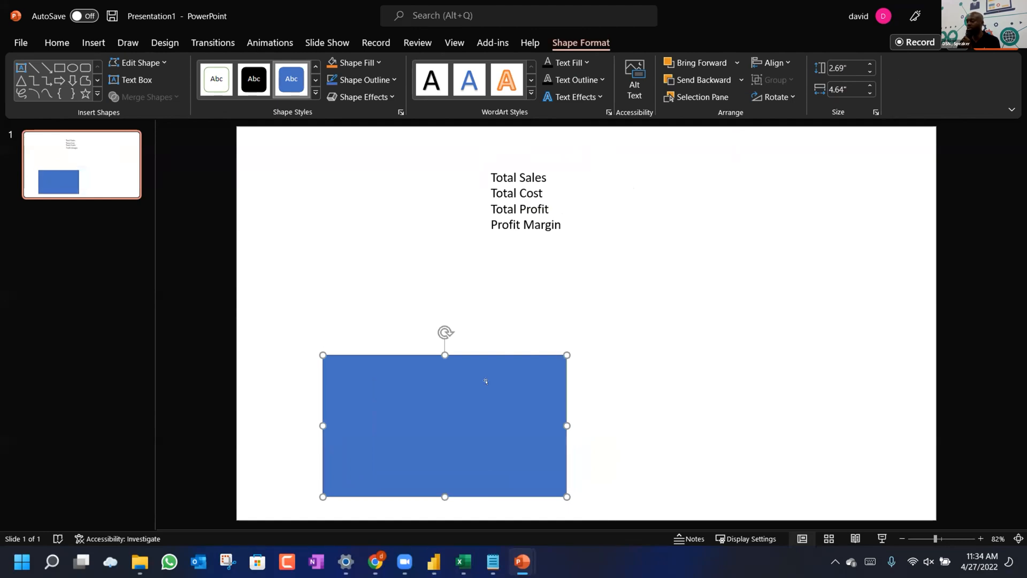
mouse_move(474, 389)
mouse_down()
mouse_move(452, 393)
mouse_move(455, 384)
mouse_up()
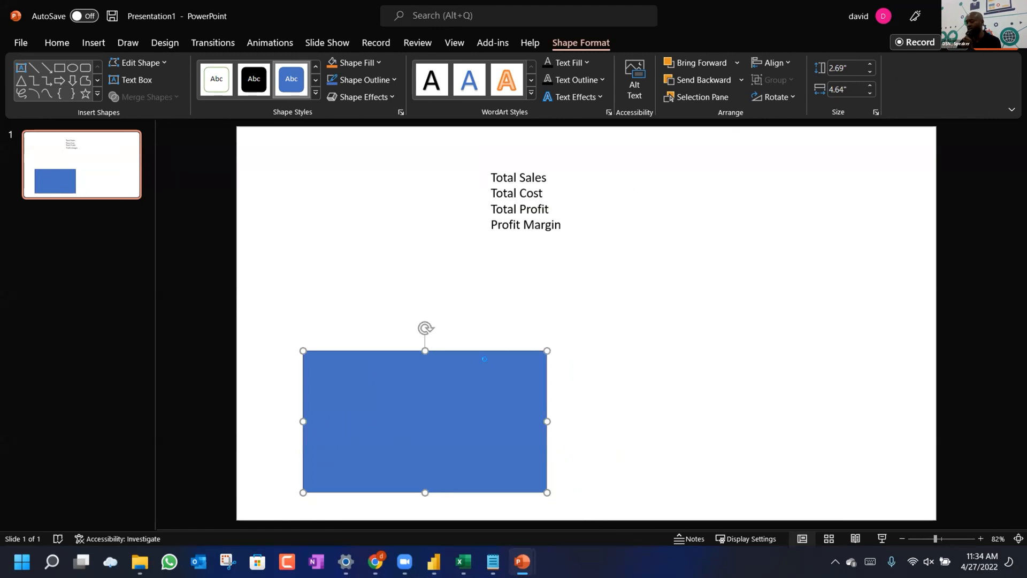
key(ctrl+v)
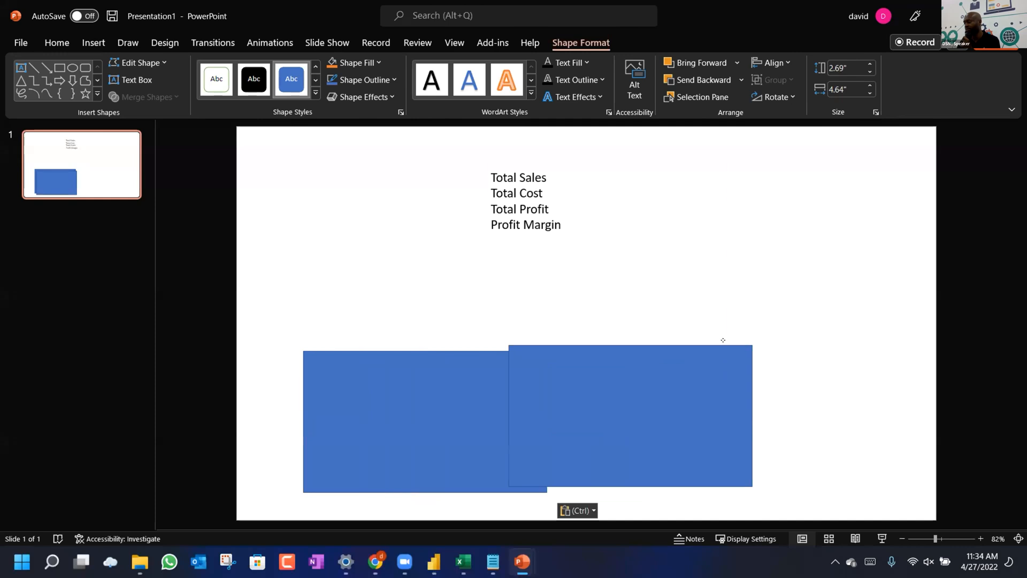
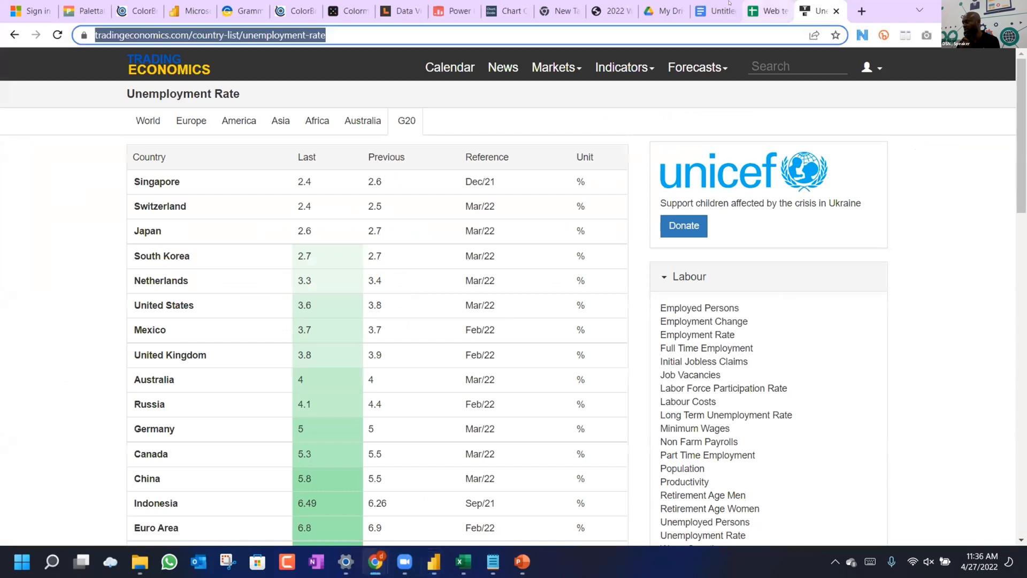
Compare Data Color Picker's single-hue, divergent and multi-colour palette scales.
click(407, 11)
scroll(270, 286, up, 20)
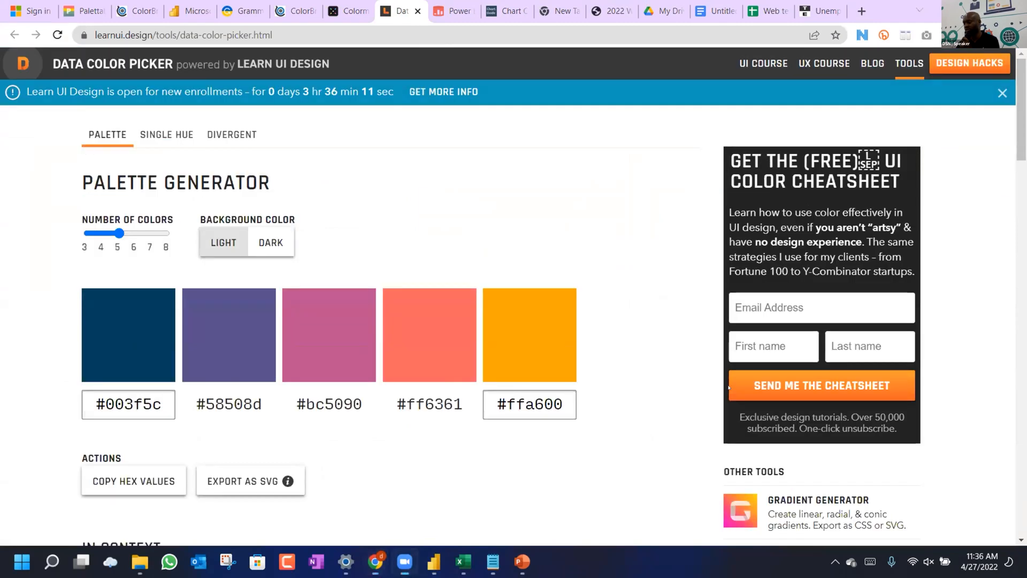
scroll(255, 296, down, 2)
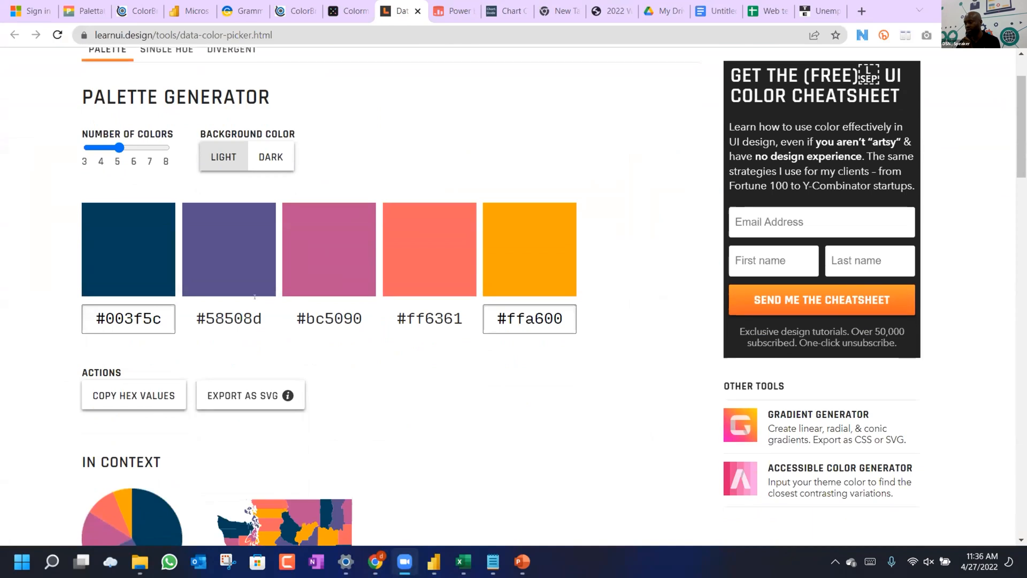
scroll(269, 339, down, 10)
scroll(269, 340, up, 12)
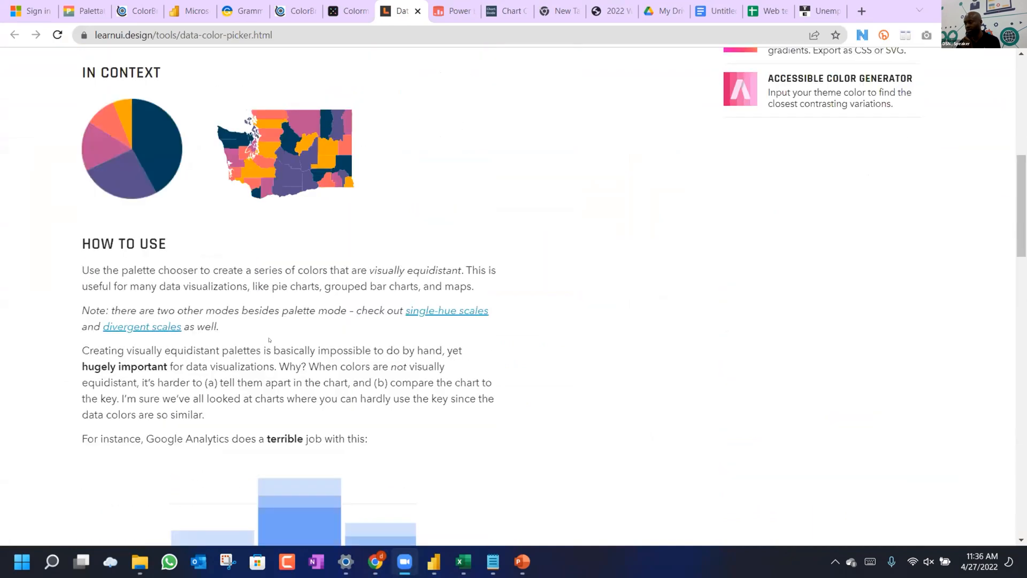
scroll(269, 340, up, 1)
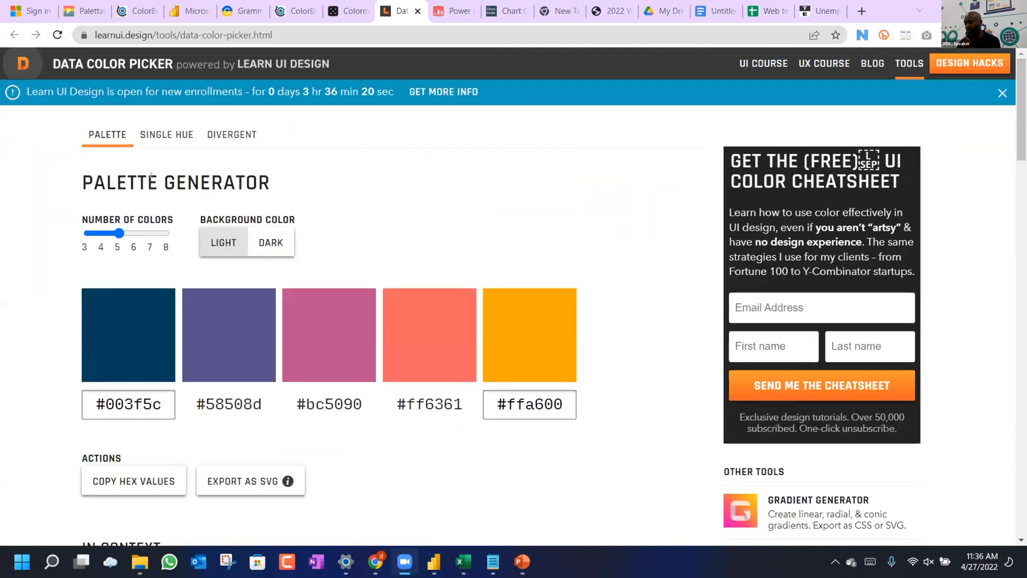
click(157, 139)
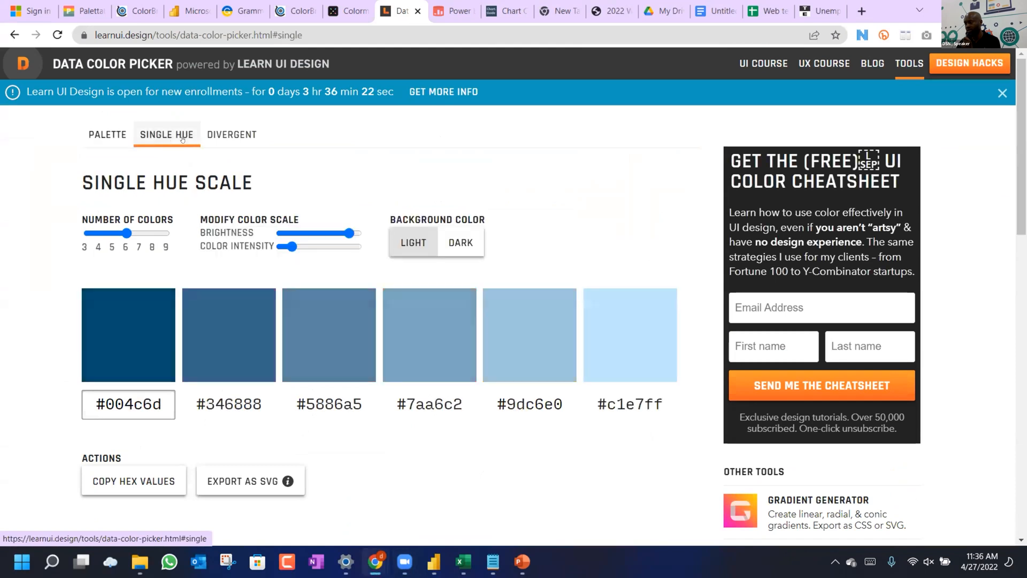
click(228, 140)
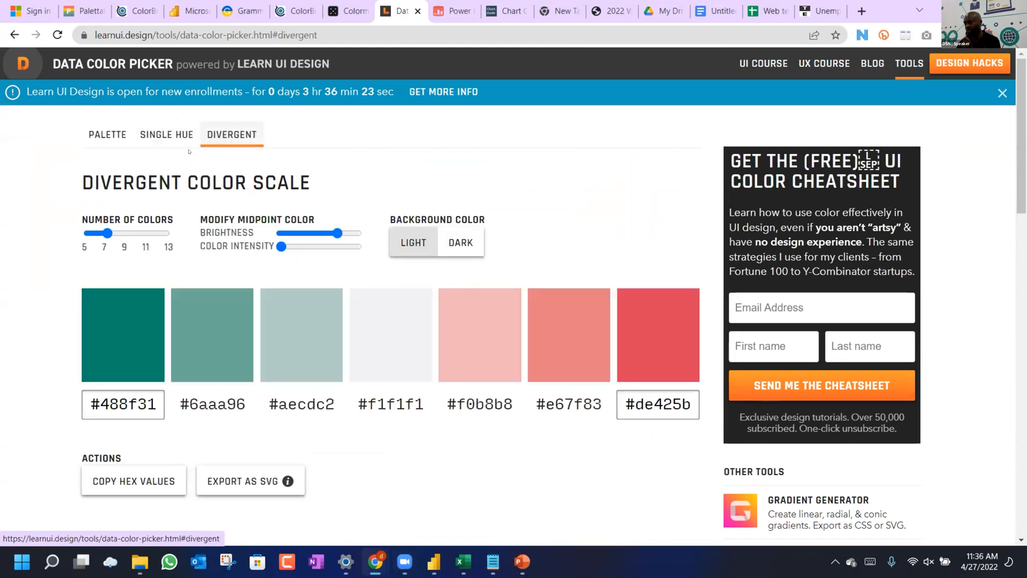
click(114, 149)
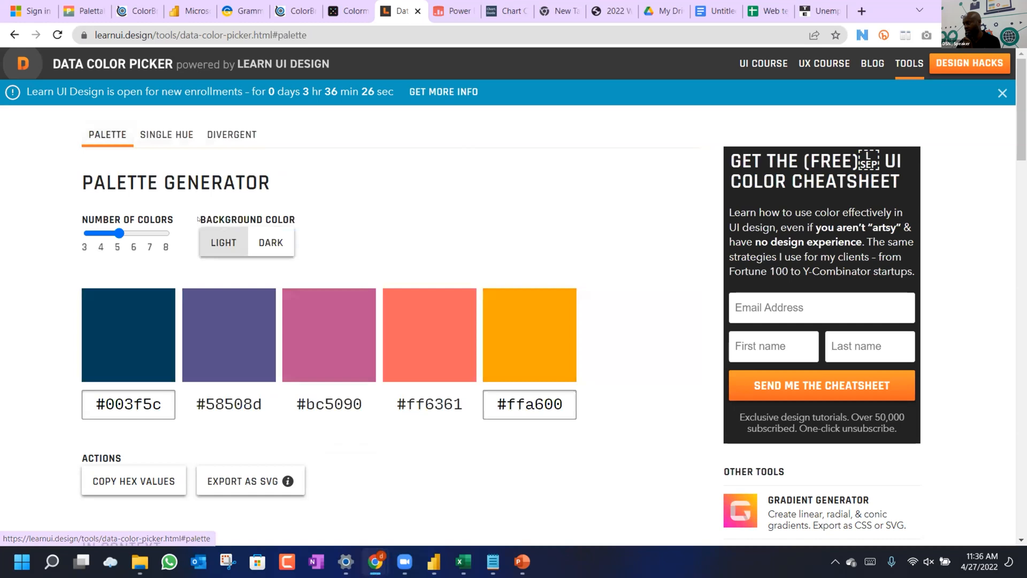
scroll(303, 228, down, 4)
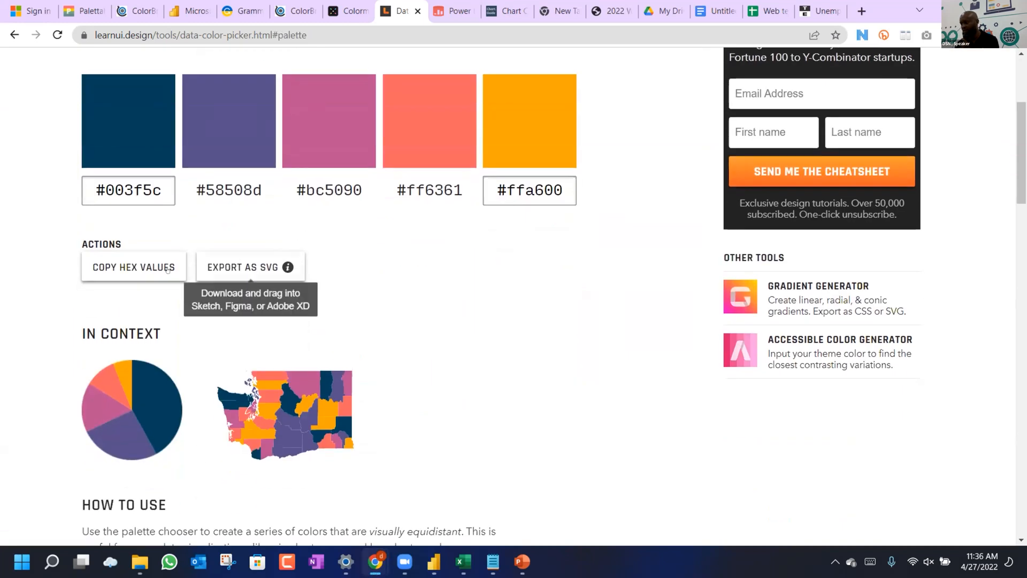
Copy the five-colour palette's hex values, try another colour count, and revisit single-hue and divergent scales.
click(124, 277)
scroll(124, 277, down, 8)
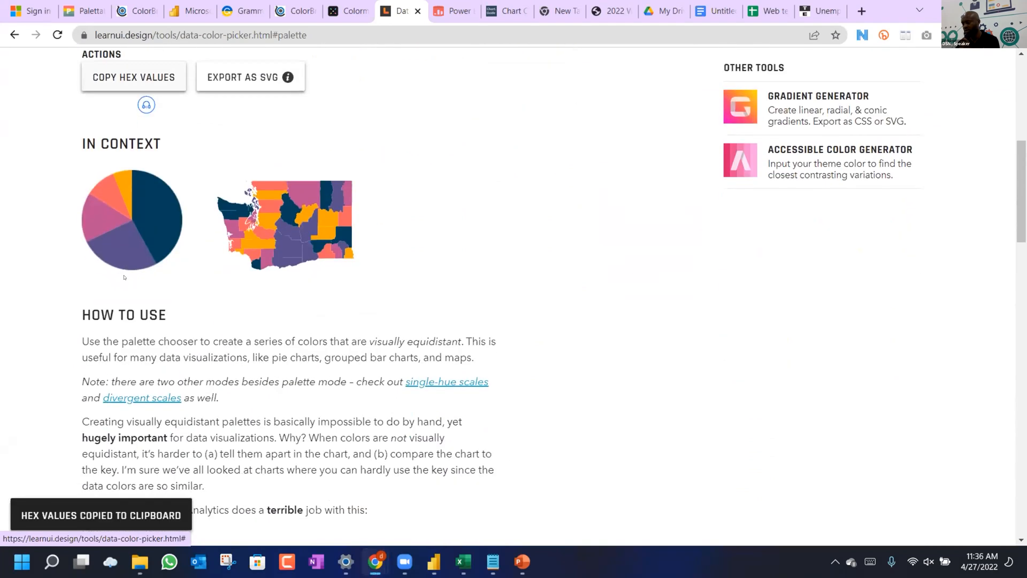
scroll(123, 277, up, 10)
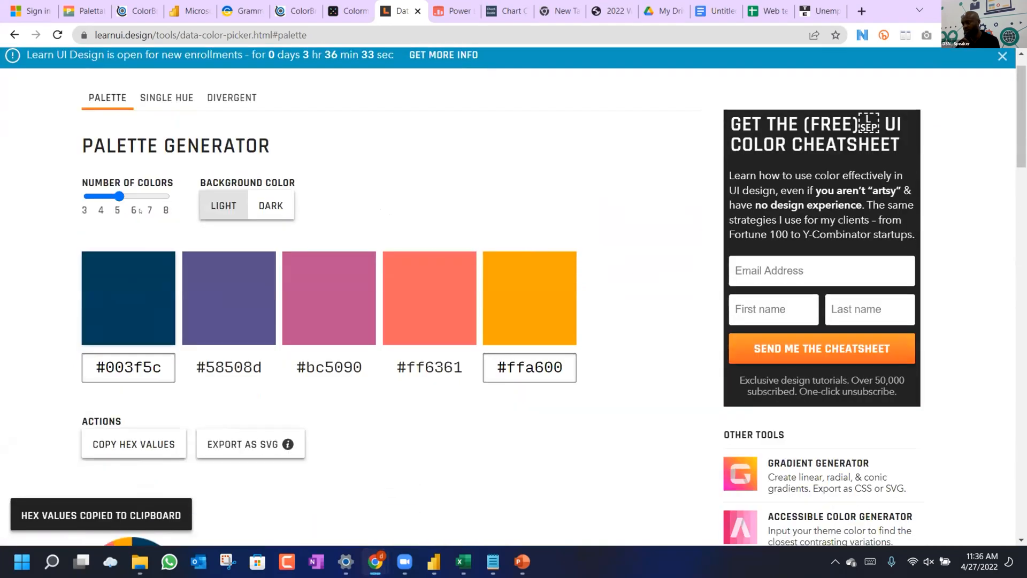
mouse_move(113, 194)
mouse_down()
mouse_move(150, 195)
mouse_move(120, 195)
mouse_up()
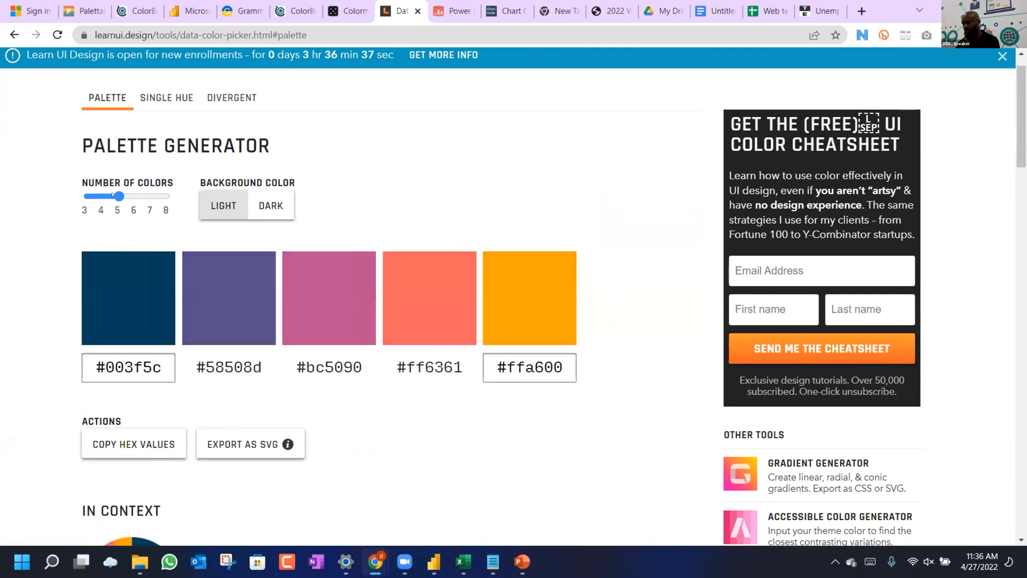
click(142, 97)
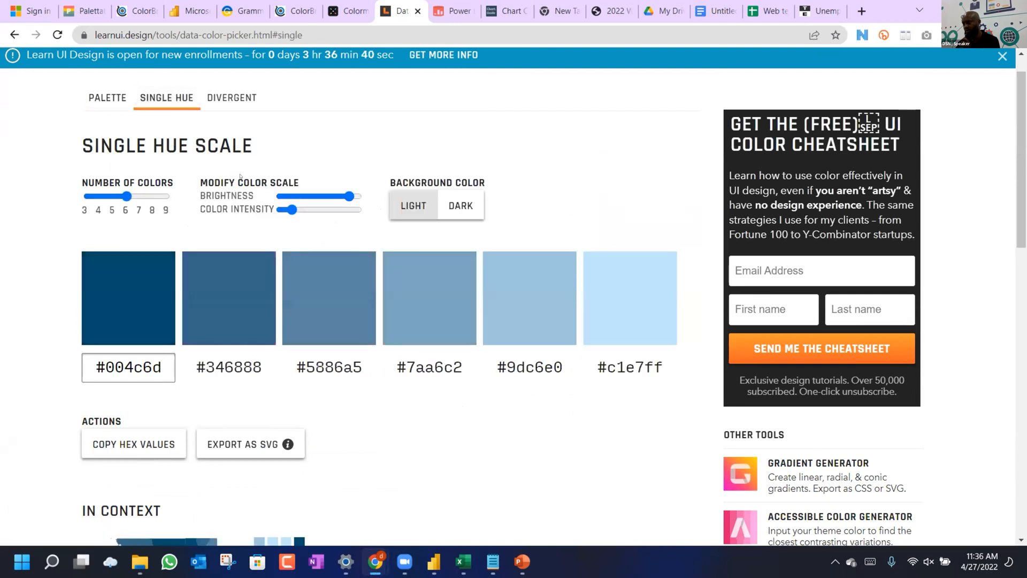
click(229, 98)
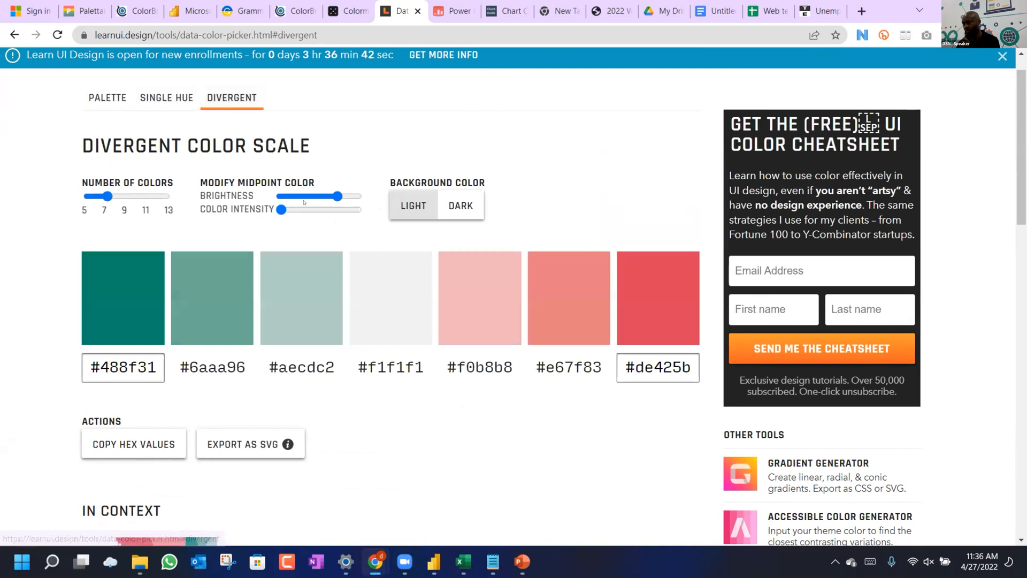
scroll(421, 296, down, 2)
scroll(420, 294, up, 1)
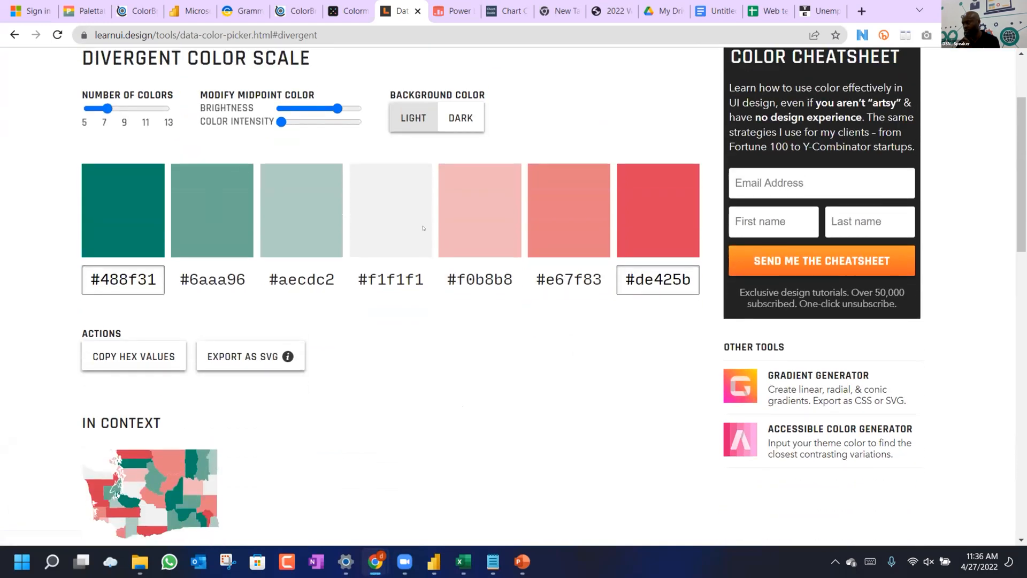
click(347, 13)
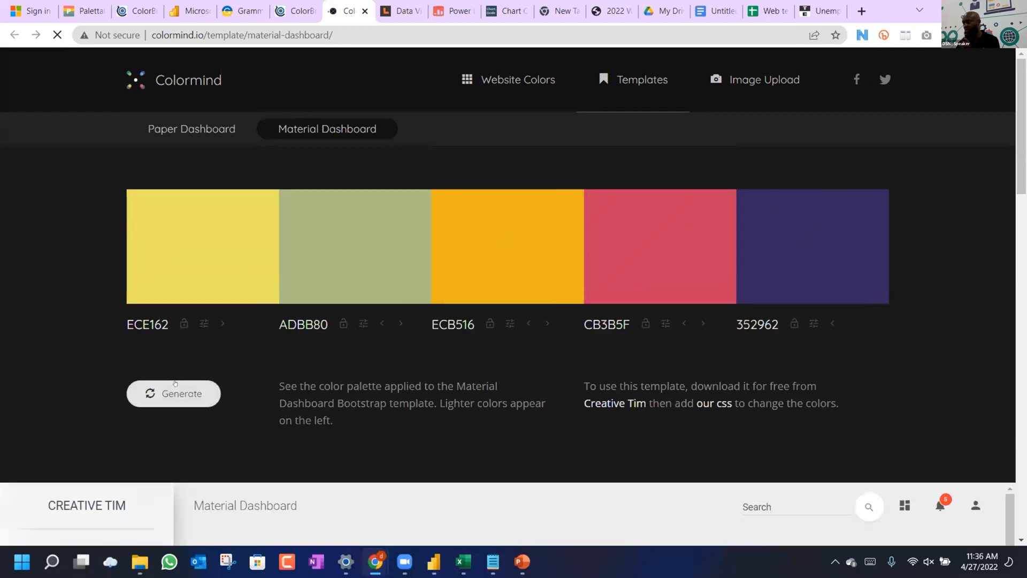
Generate two new Colormind palettes, ending on F9FAF9, D7C456, 7FA3B4, 9E6A47 and 343542.
click(174, 393)
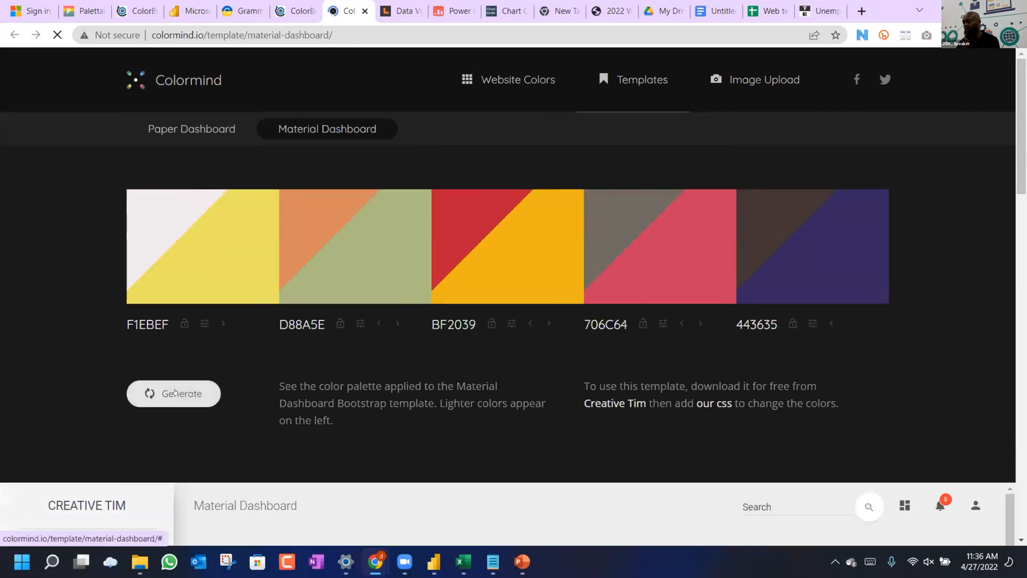
click(175, 393)
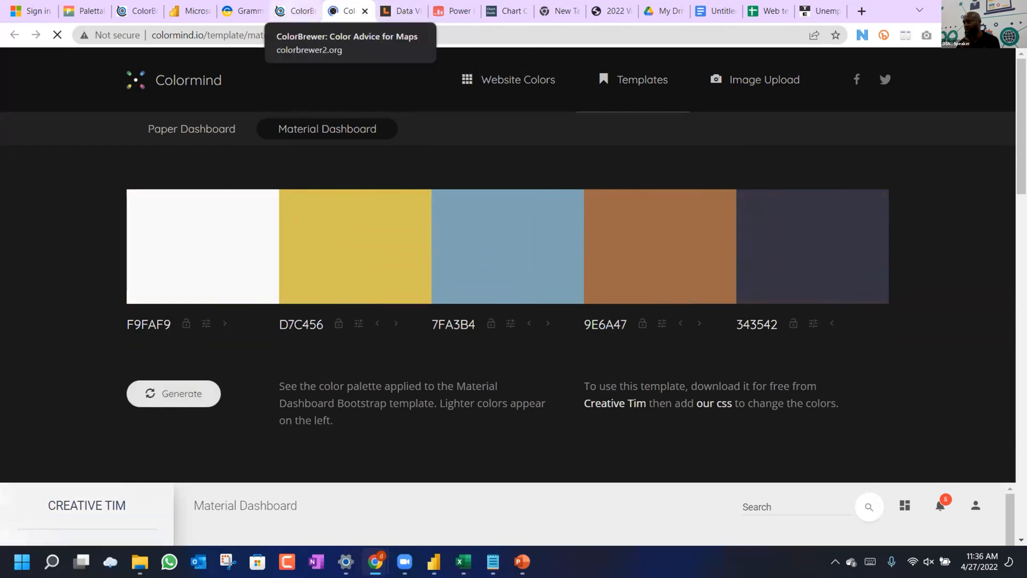
click(298, 11)
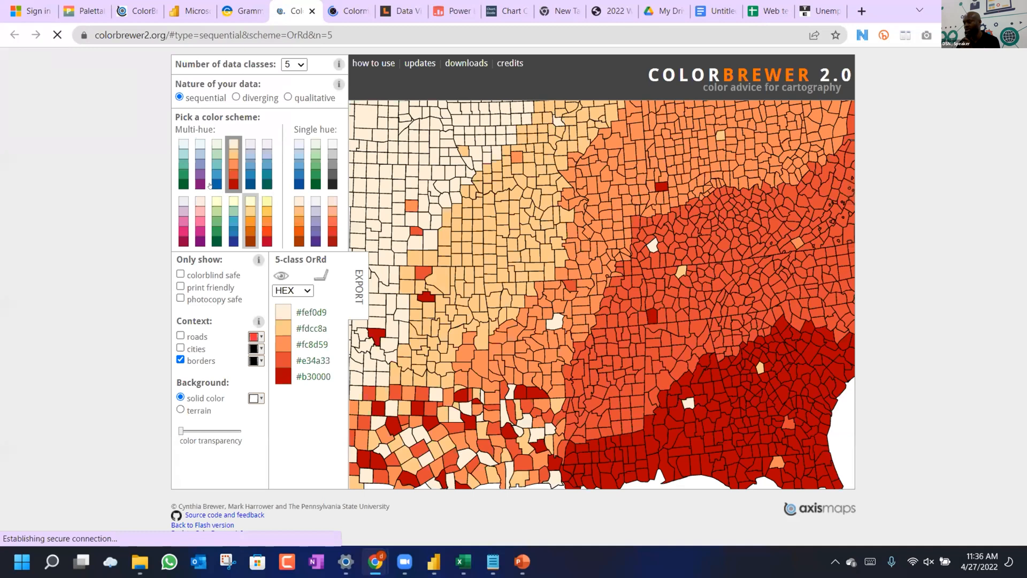
Preview the PuBu, YlOrBr and YlGnBu sequential schemes on the ColorBrewer map.
click(246, 178)
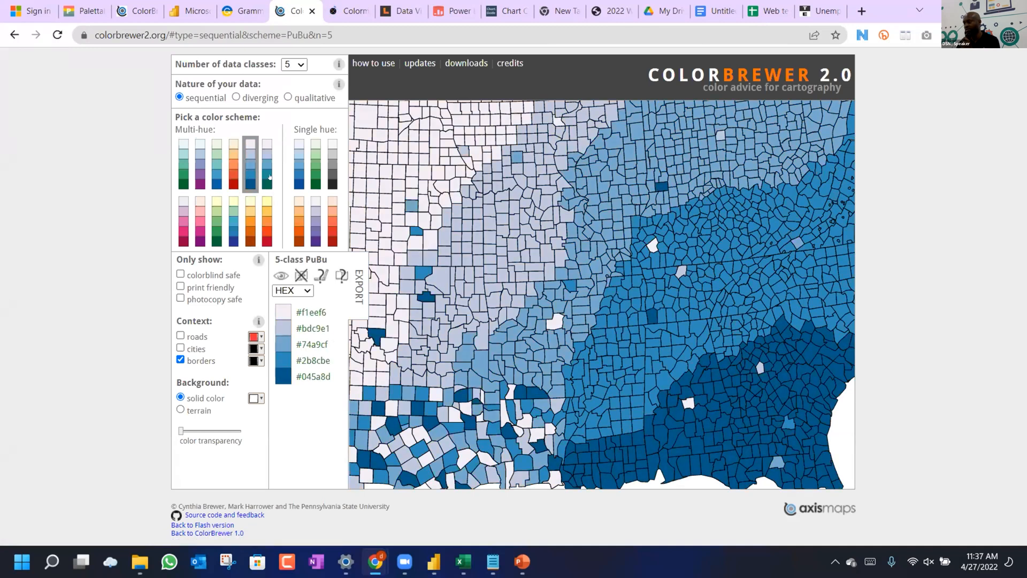
click(252, 216)
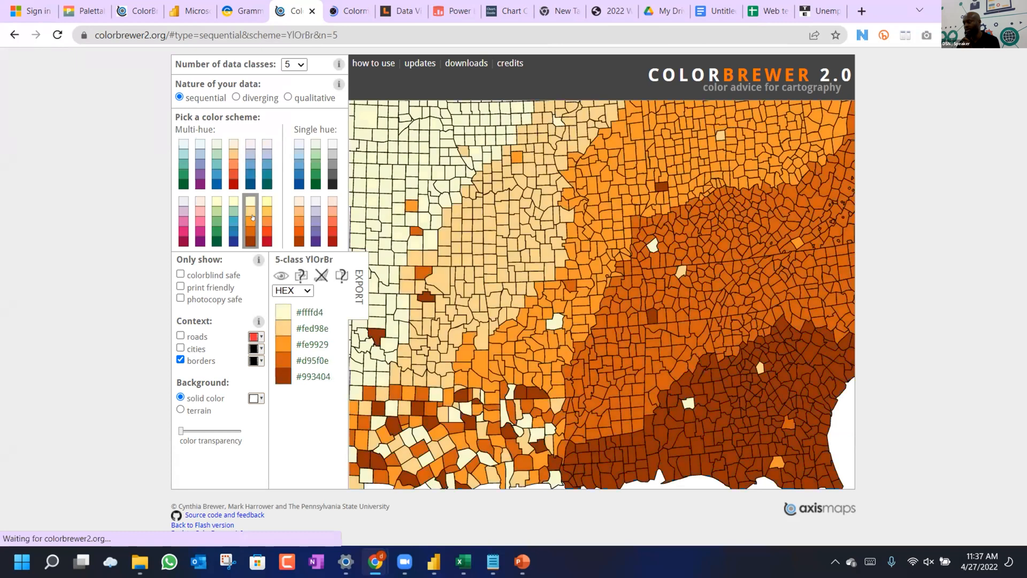
click(233, 221)
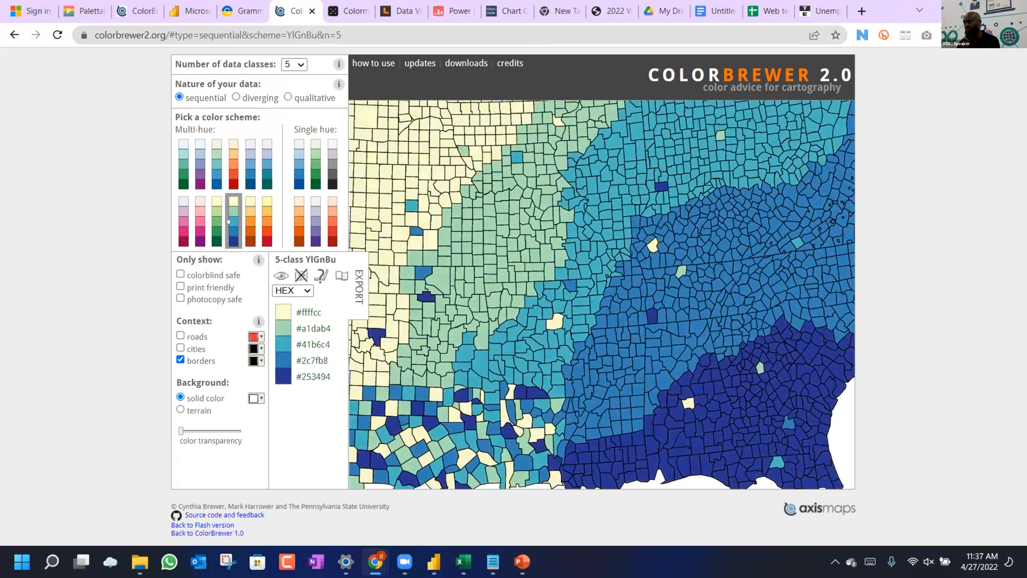
Switch to qualitative schemes showing 5-class Accent, toggling the colorblind-safe filter on and off.
click(236, 97)
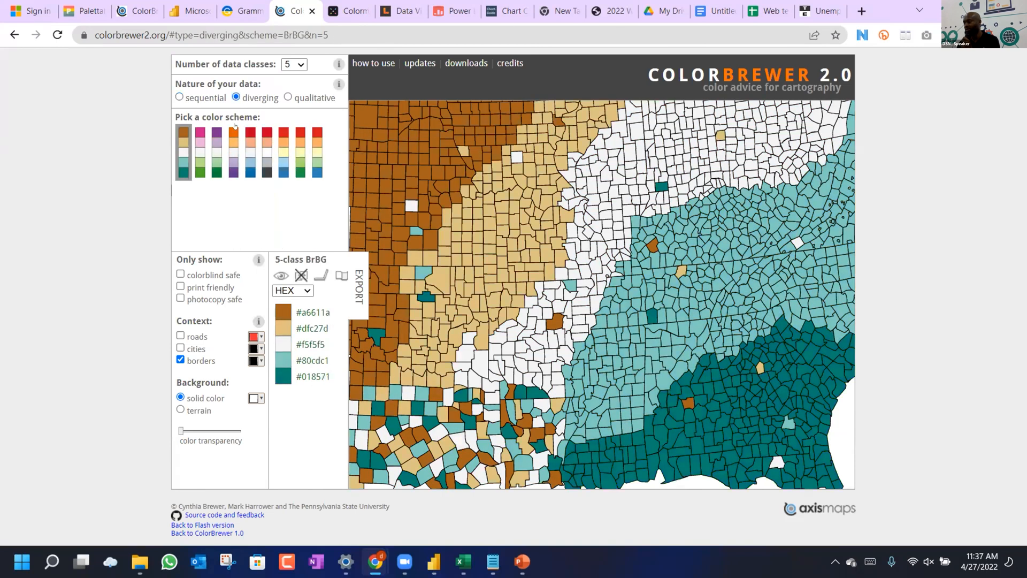
click(288, 97)
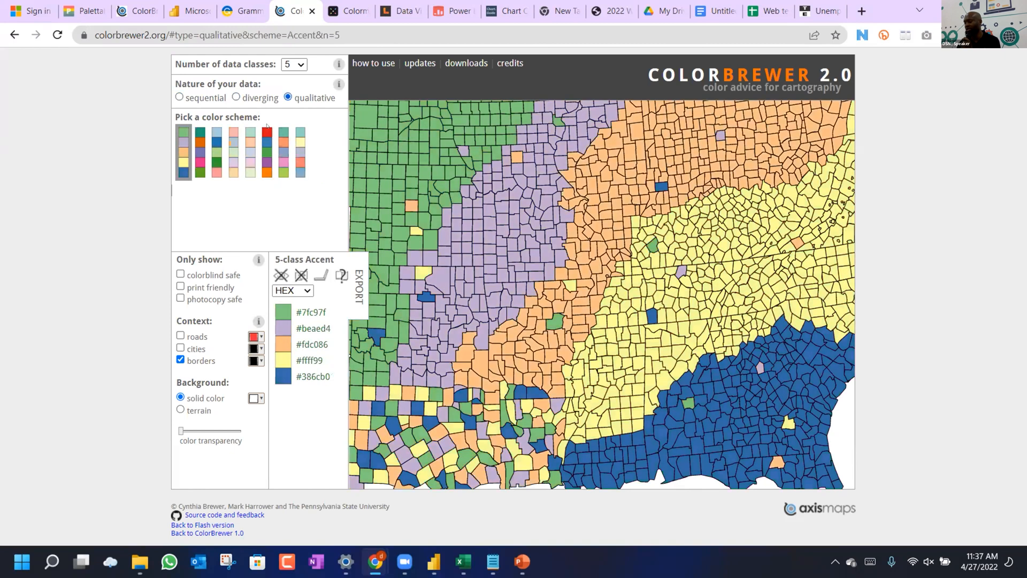
click(181, 274)
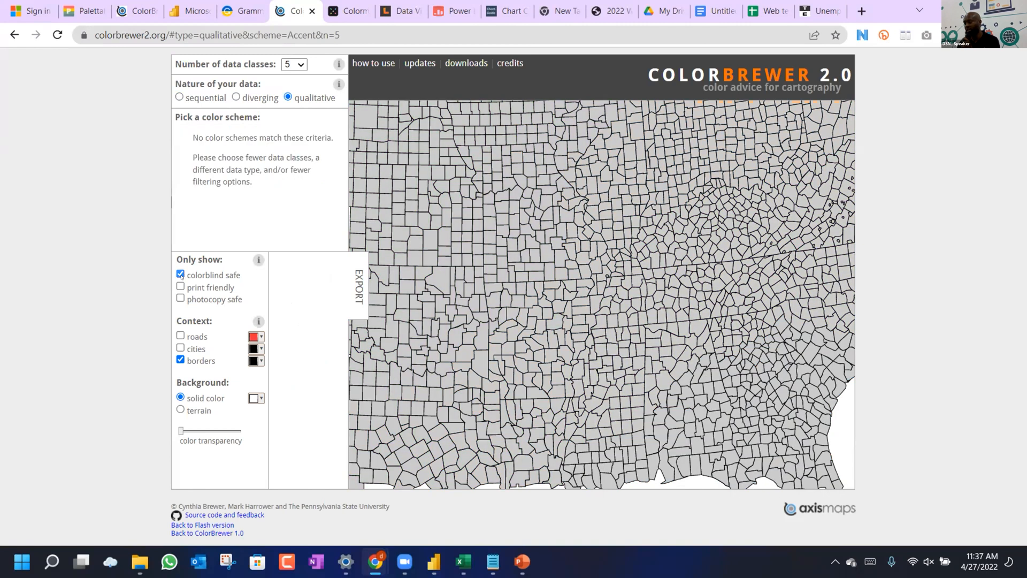
click(181, 275)
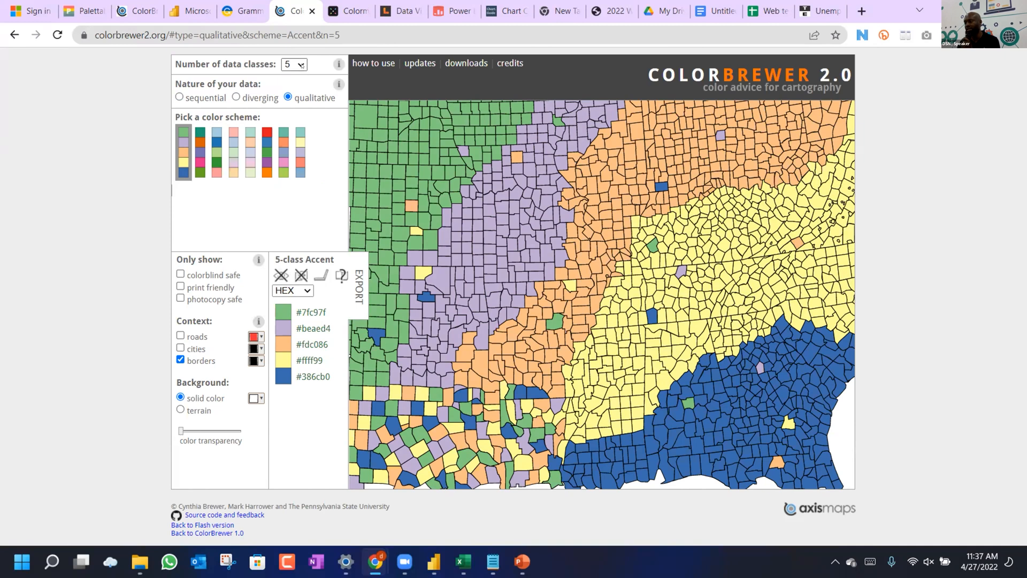
click(296, 64)
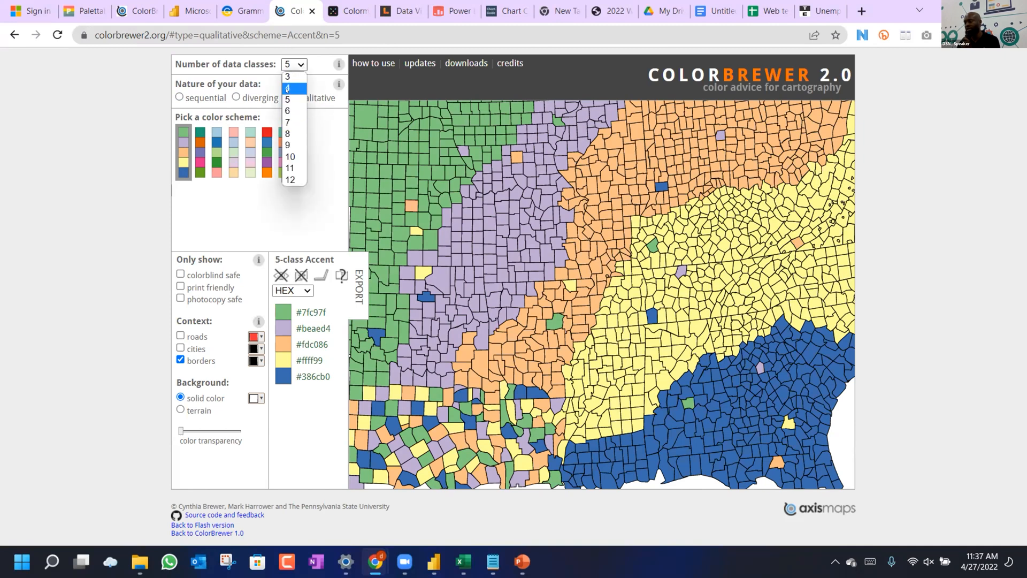
Set 4 data classes and preview the PiYG, PRGn and PuOr diverging schemes.
click(289, 88)
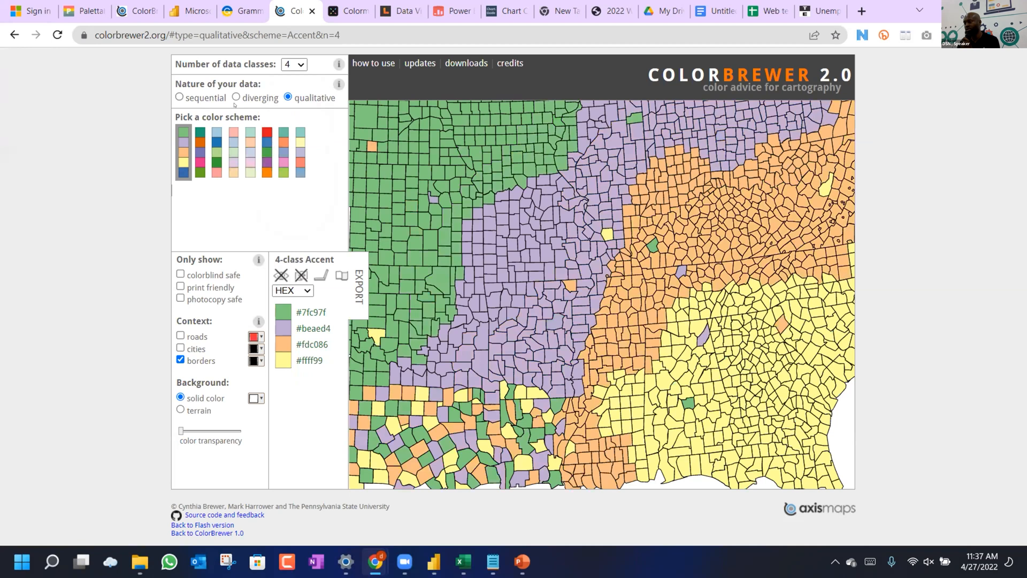
click(236, 97)
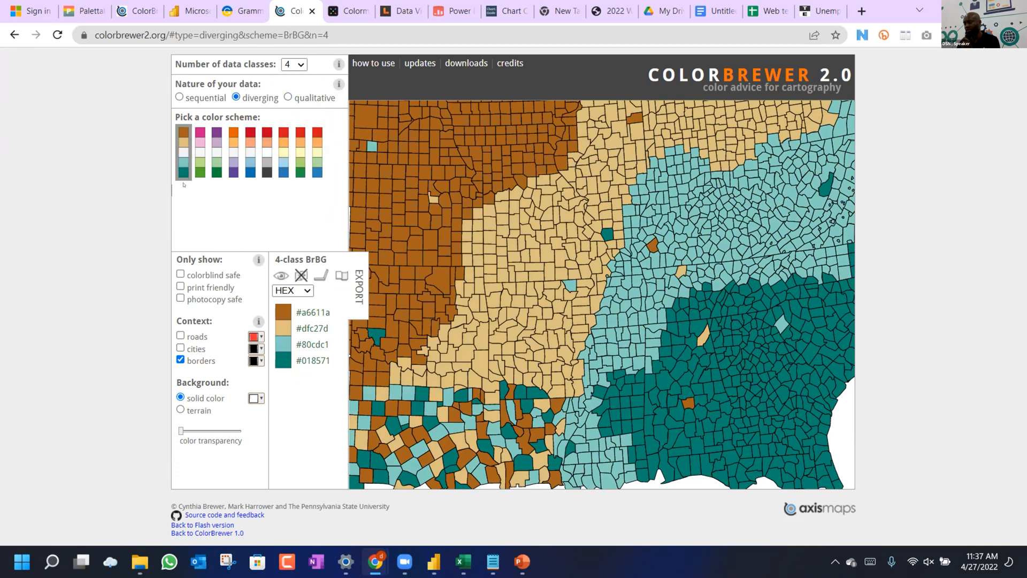
click(199, 149)
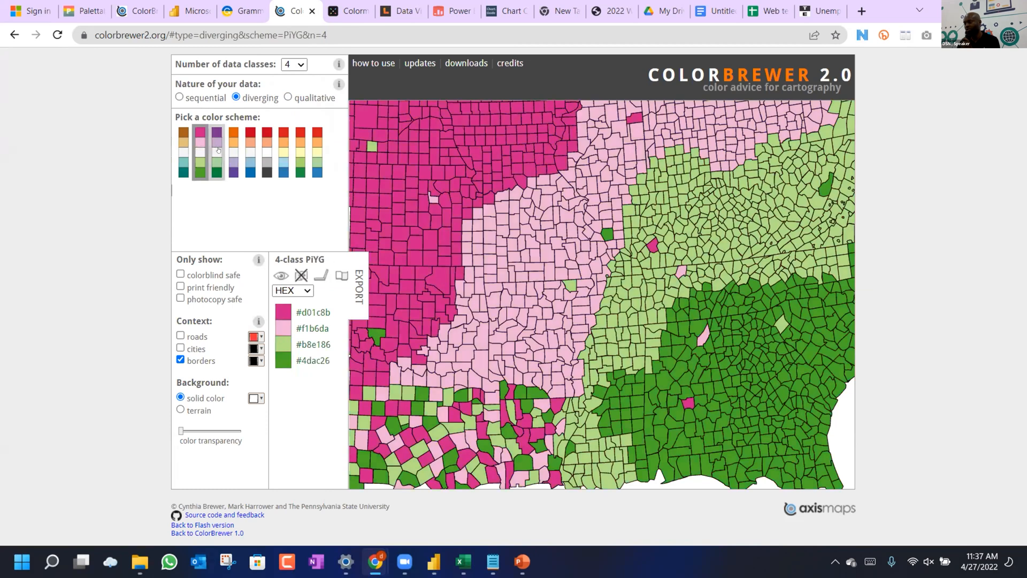
click(219, 150)
click(229, 151)
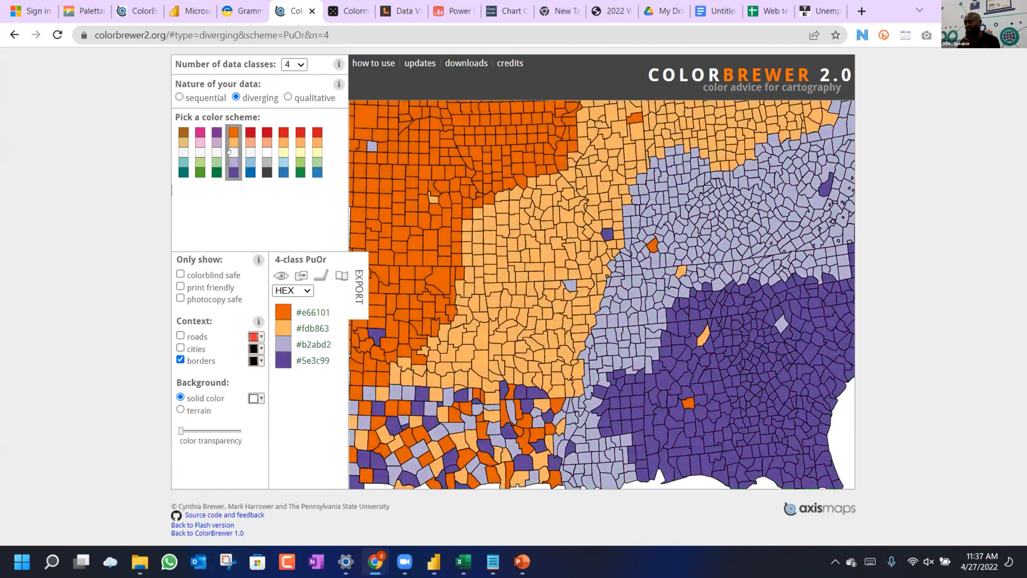
Compare RdBu, RdGy and RdYlGn, then bring up Data Color Picker's divergent scale.
click(252, 153)
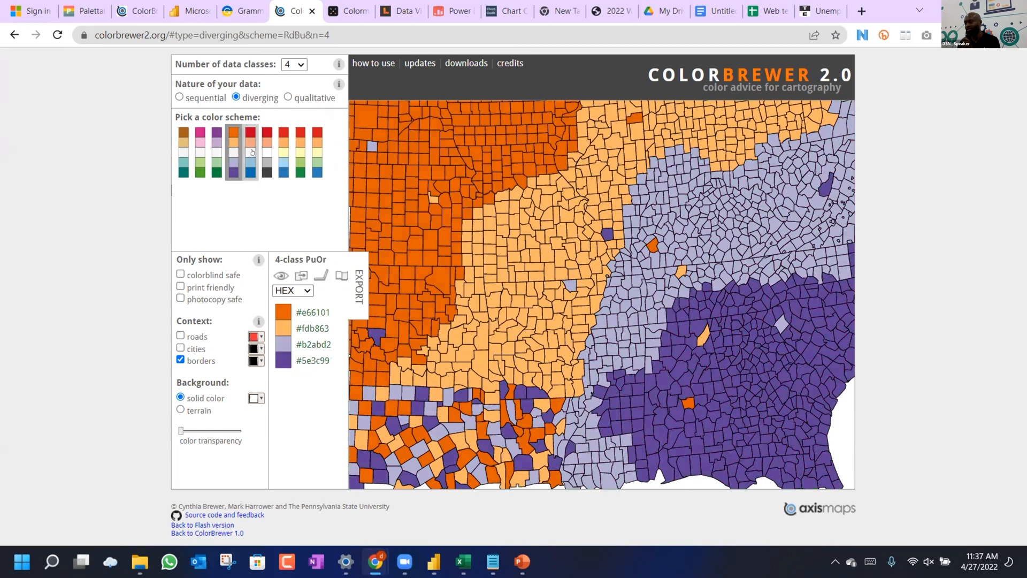
click(263, 157)
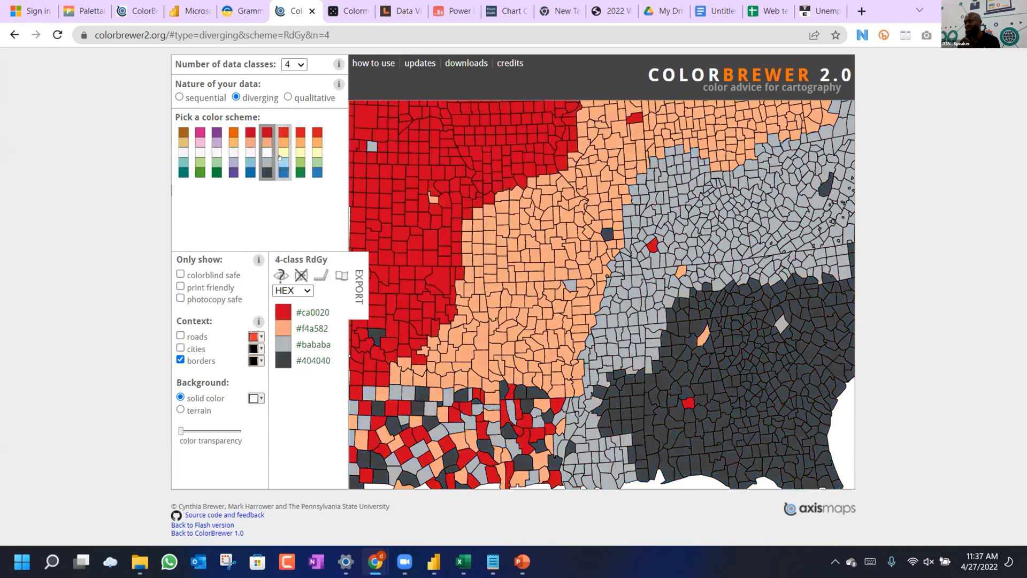
click(302, 159)
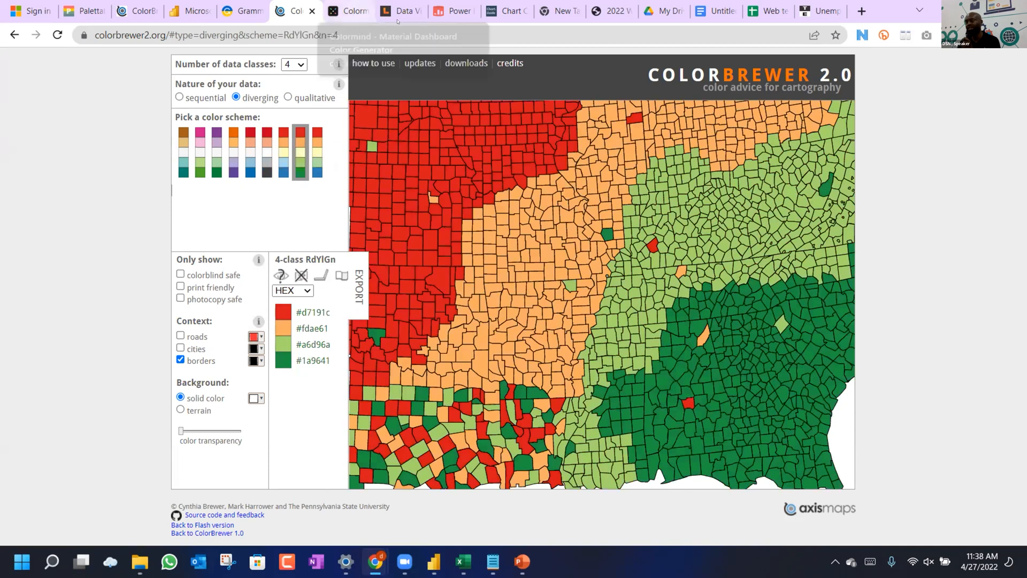
click(348, 10)
click(397, 10)
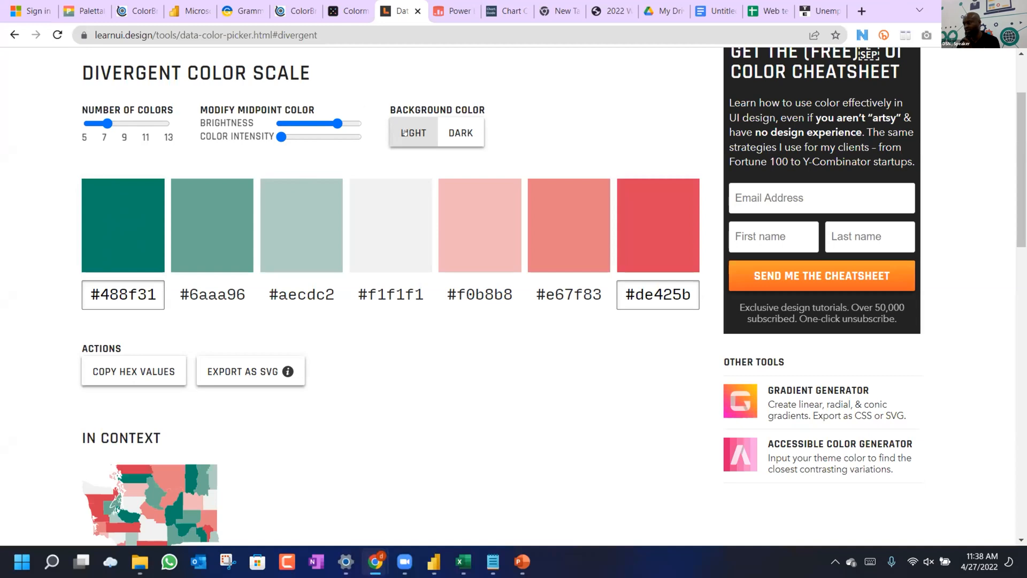
Preview the divergent scale on dark and light backgrounds, then view the single-hue and palette generators.
click(458, 132)
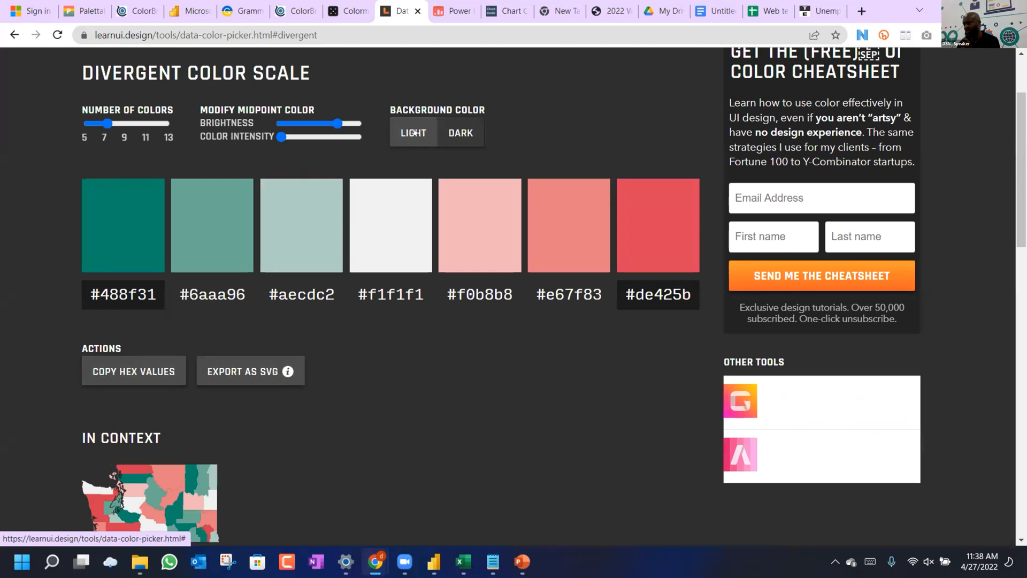
click(413, 132)
scroll(155, 347, up, 2)
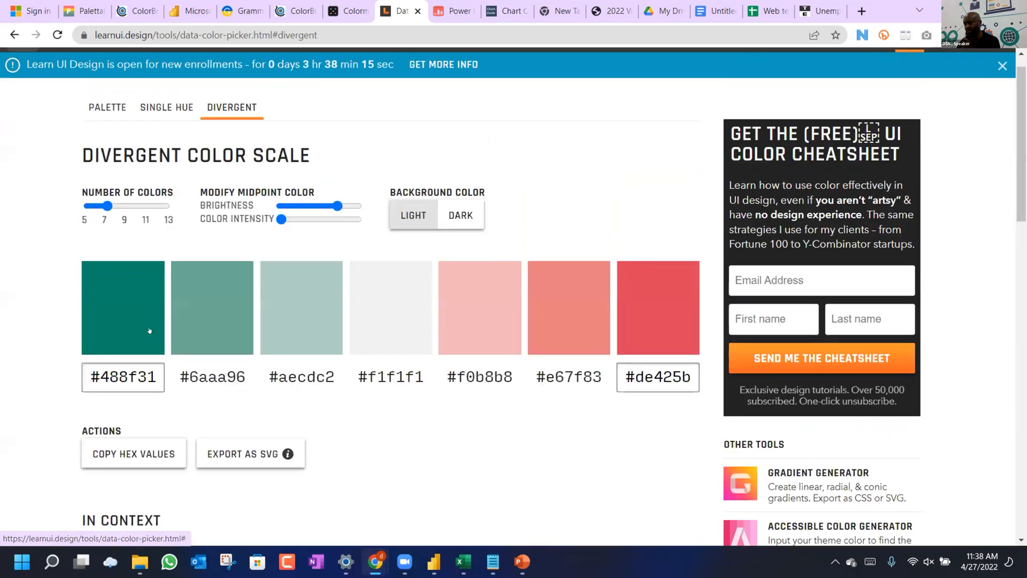
click(157, 135)
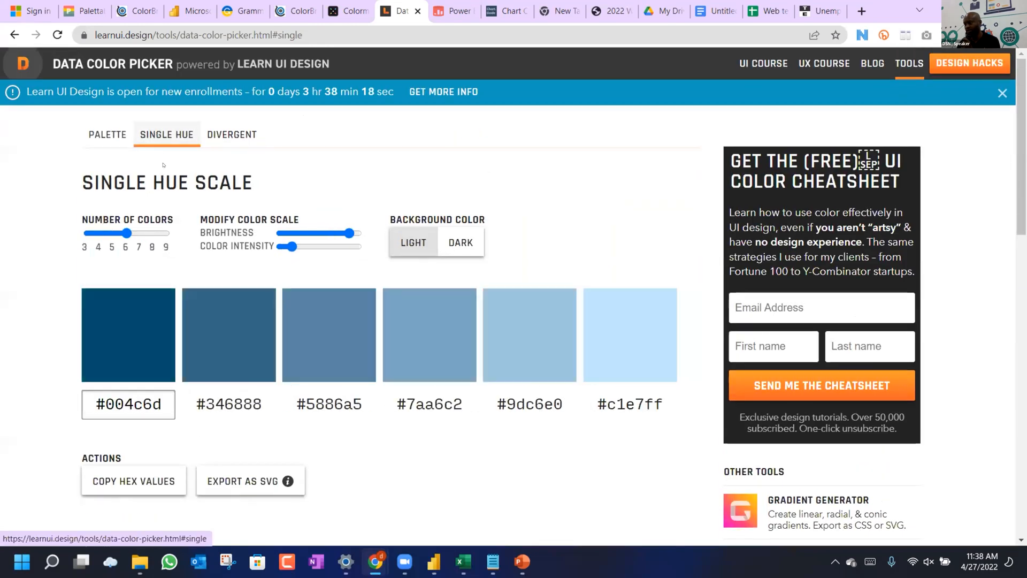
click(108, 135)
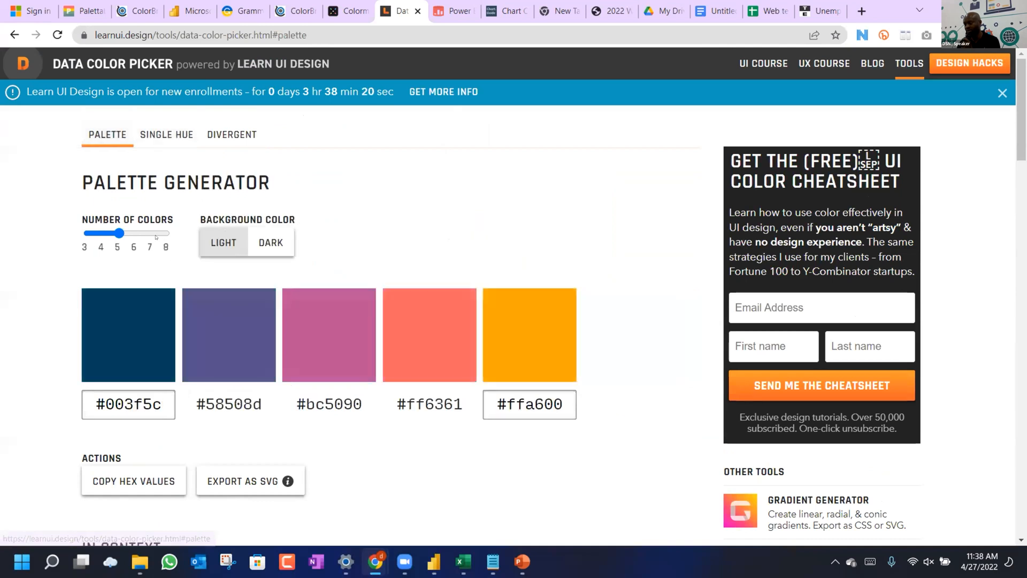
scroll(155, 238, down, 1)
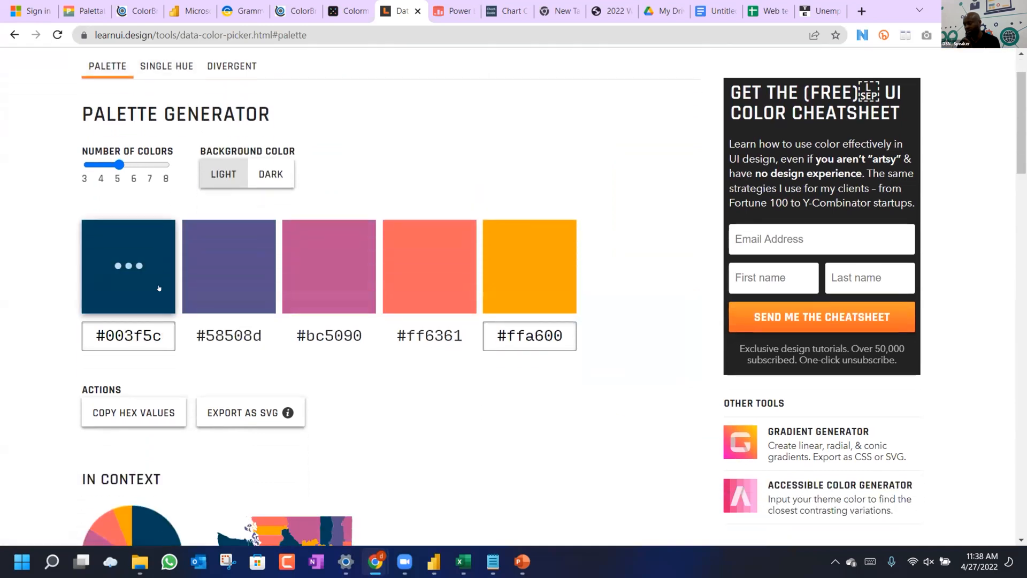
scroll(159, 288, down, 3)
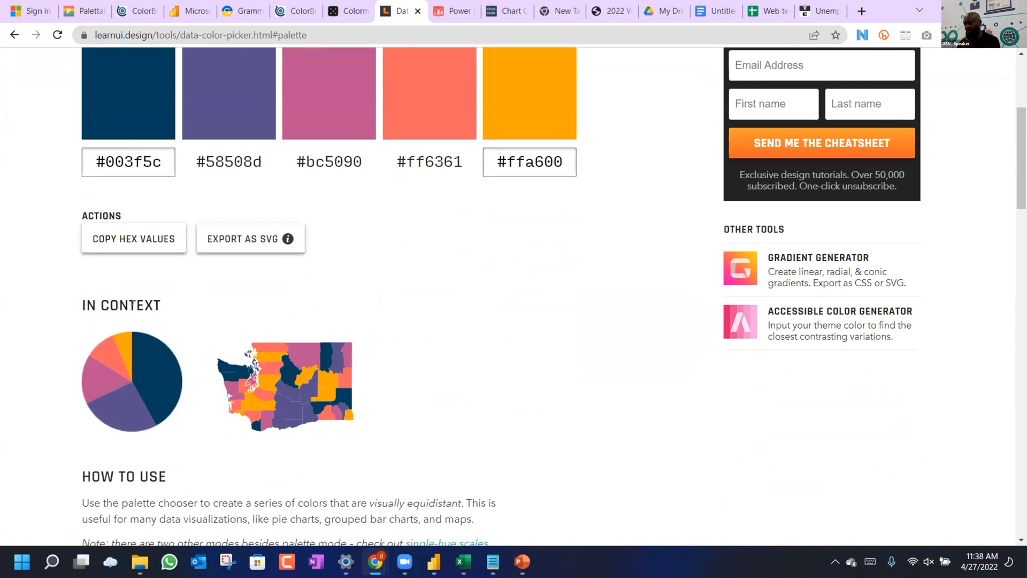
scroll(155, 185, up, 1)
Check the palette's #003f5c colour on dark and light backgrounds, then return to Power BI.
click(143, 175)
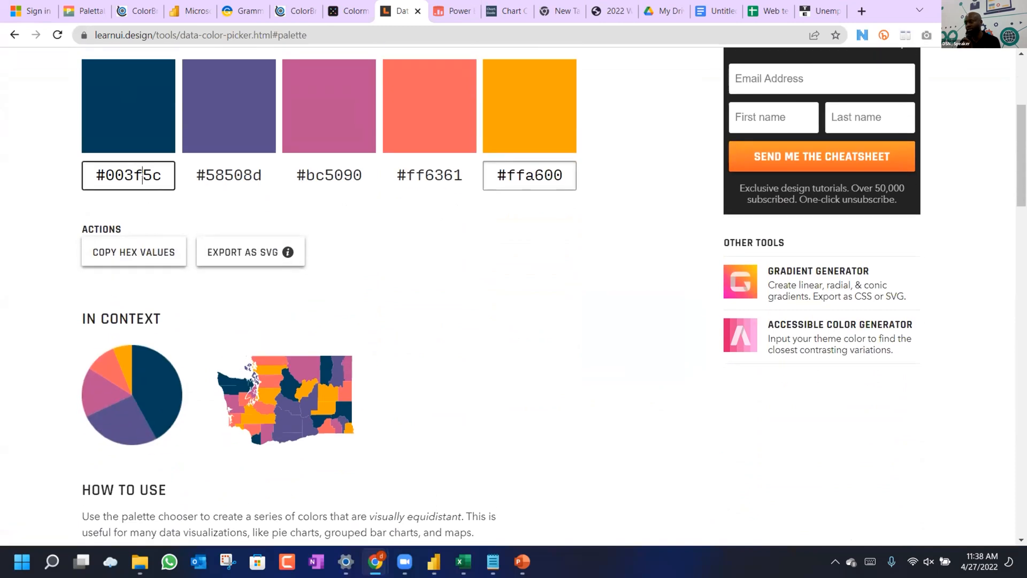
scroll(249, 139, up, 1)
scroll(250, 139, up, 1)
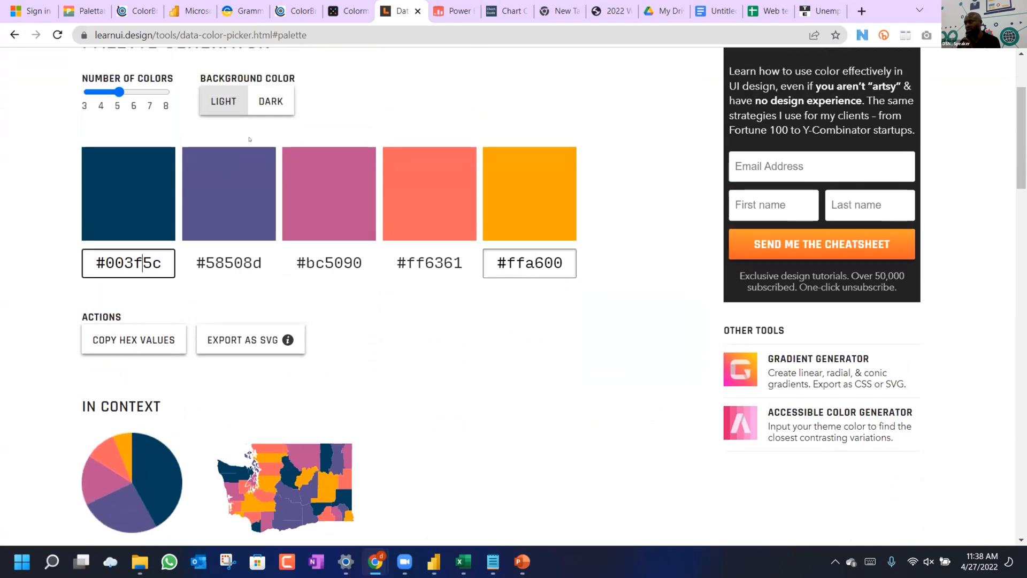
click(267, 105)
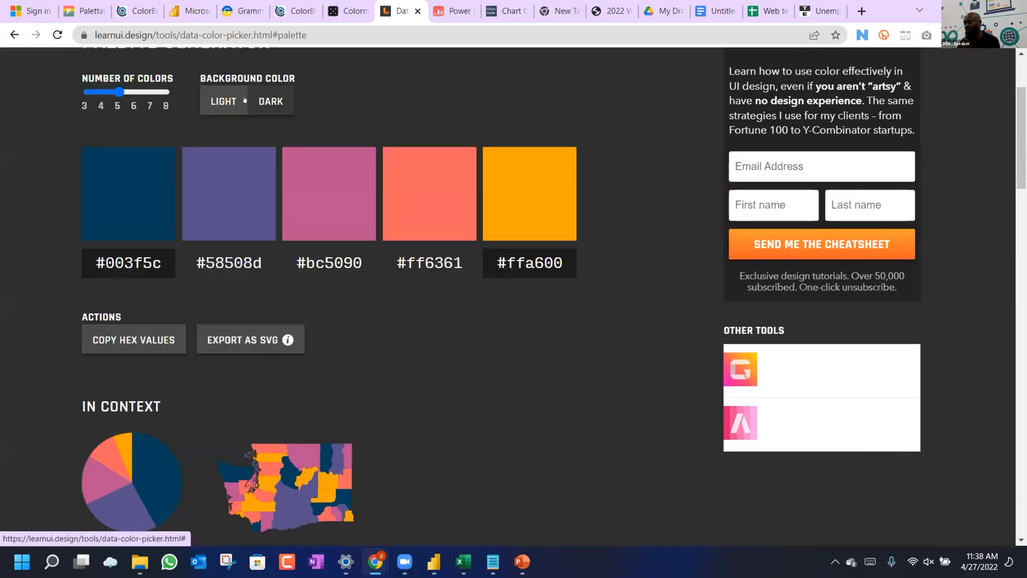
click(226, 101)
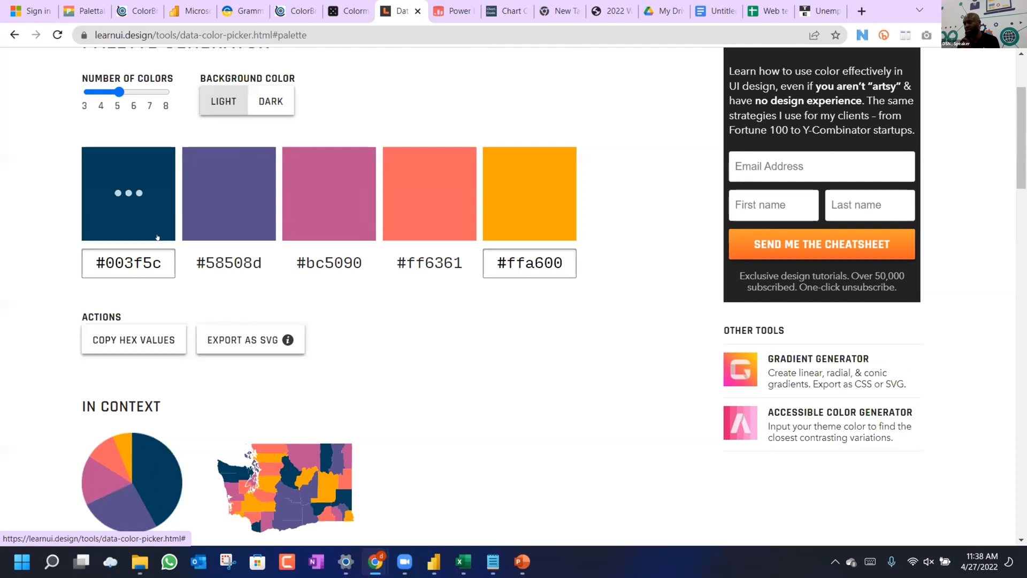
click(159, 261)
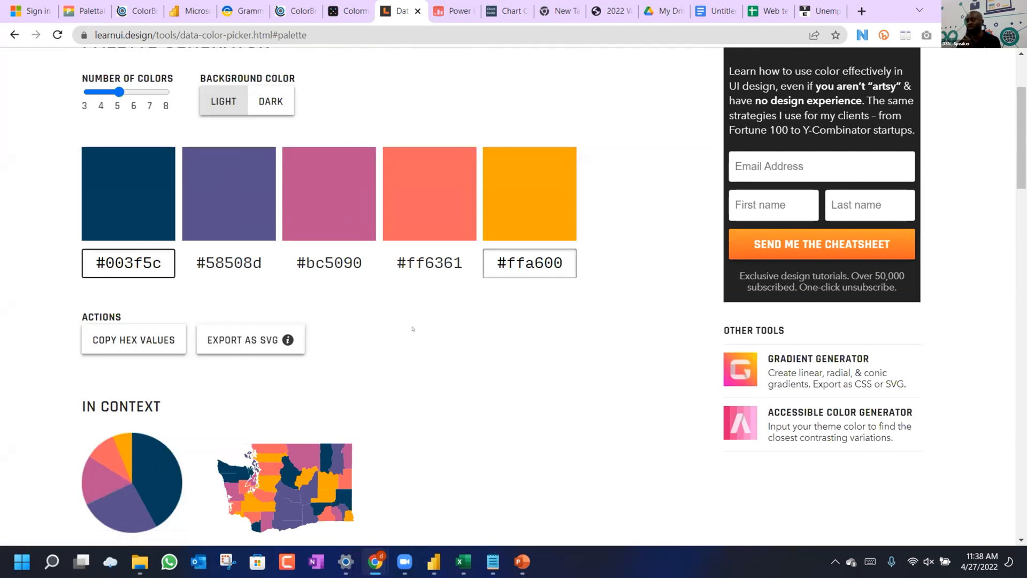
click(433, 561)
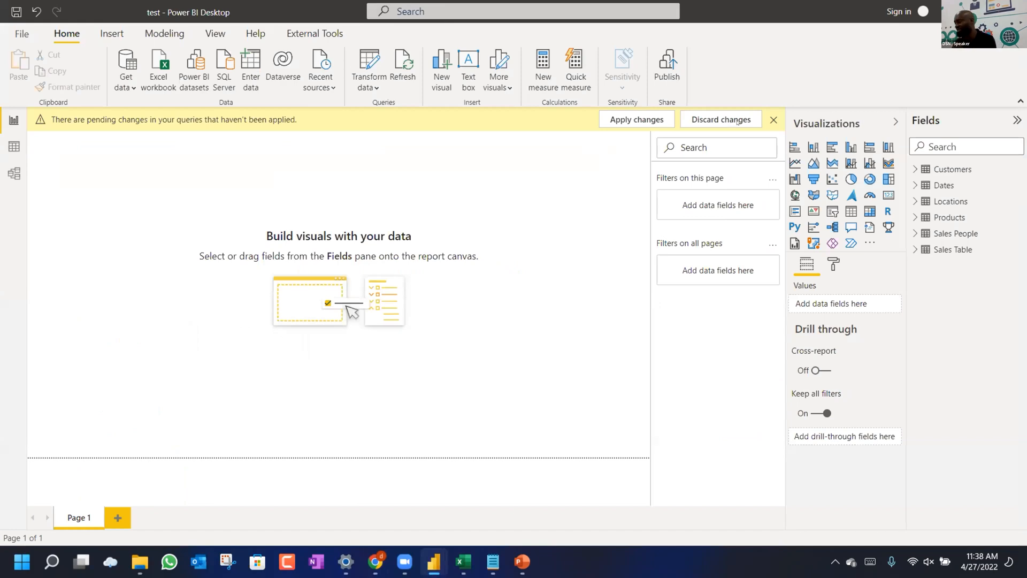
click(774, 120)
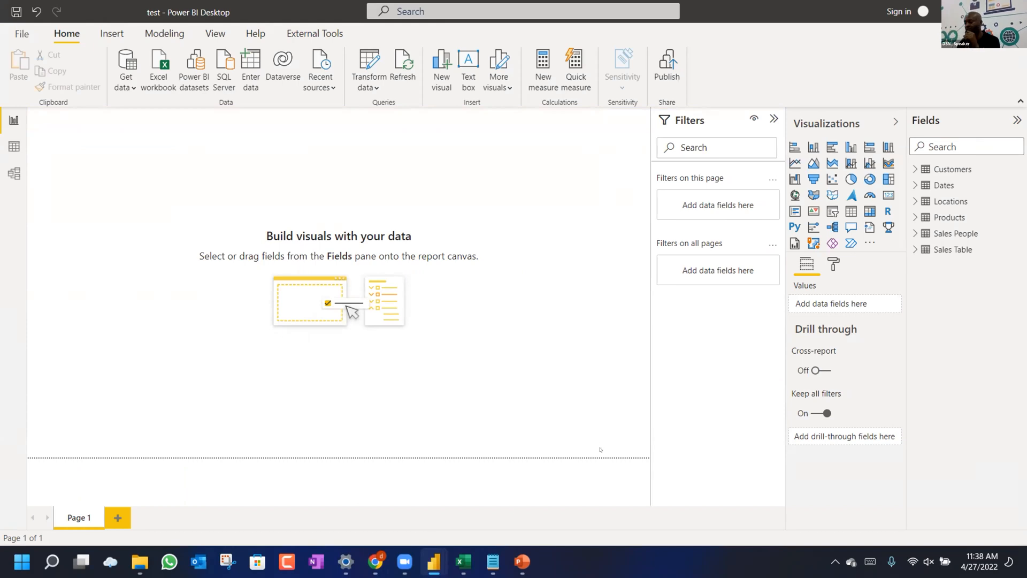
click(526, 556)
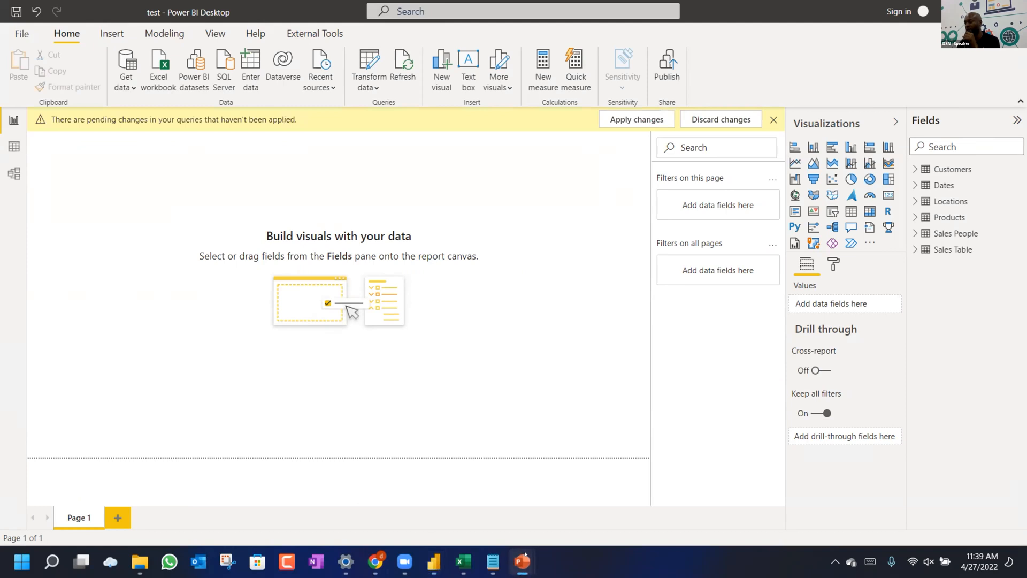
click(517, 561)
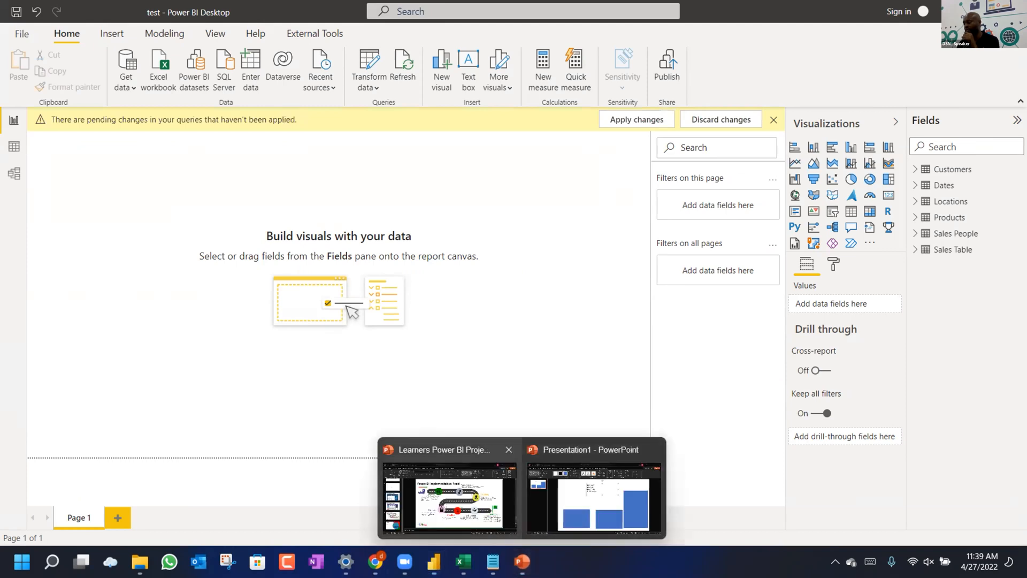
click(577, 519)
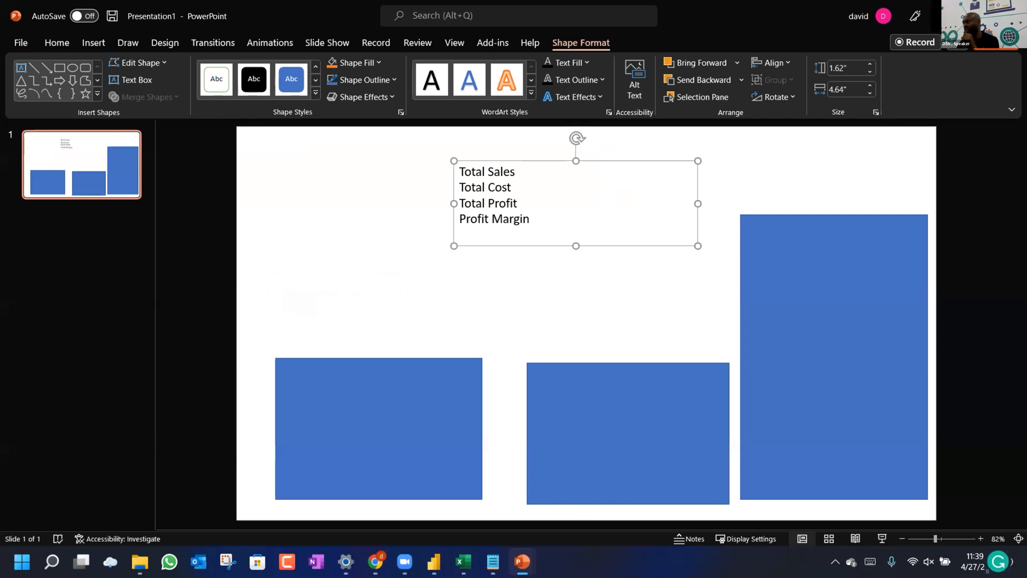
click(950, 15)
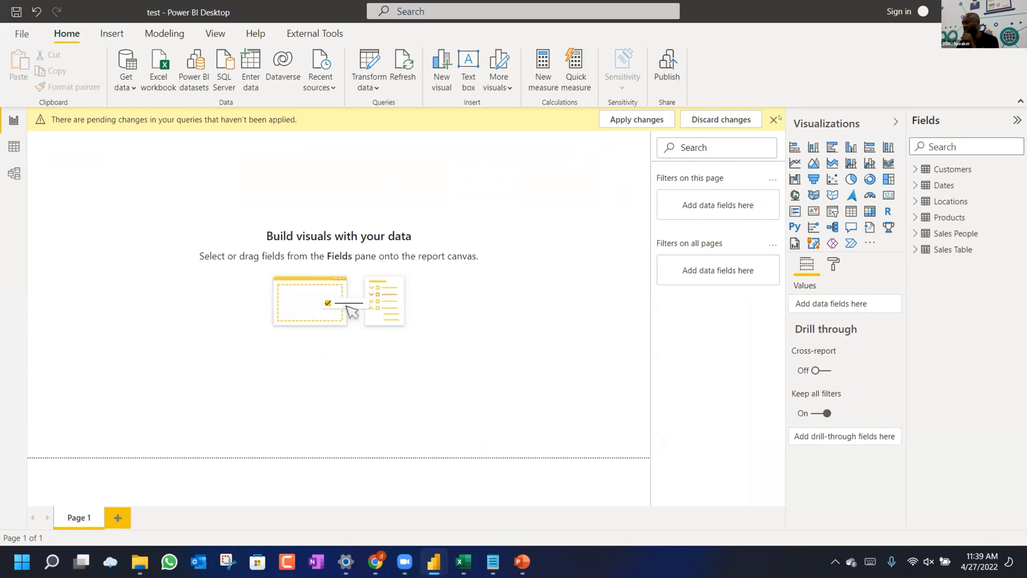
Discard the pending Query2 changes and confirm in the dialog.
click(729, 118)
click(575, 312)
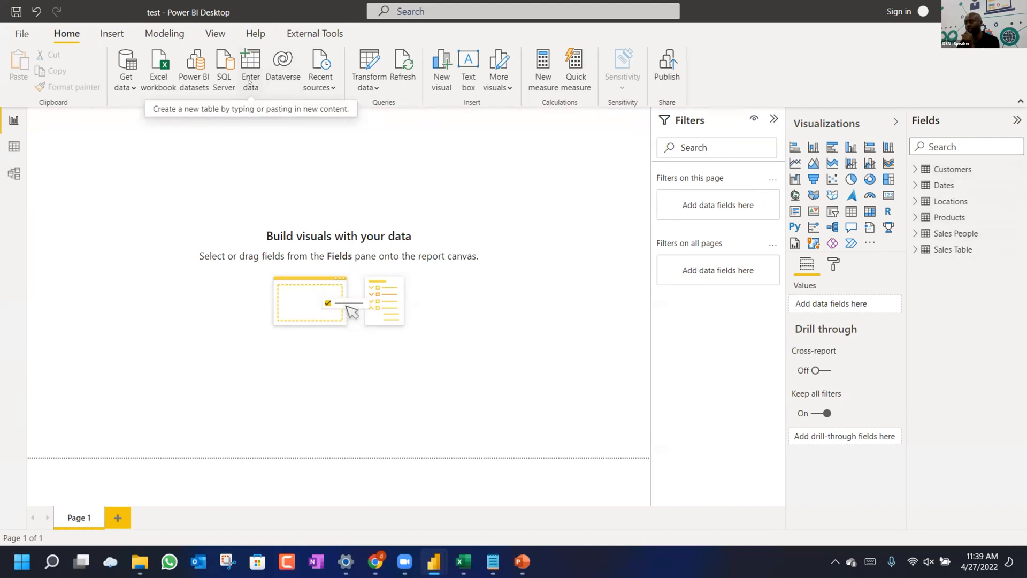
Create an empty table named 'Key Measure' with Enter data and load it.
click(249, 63)
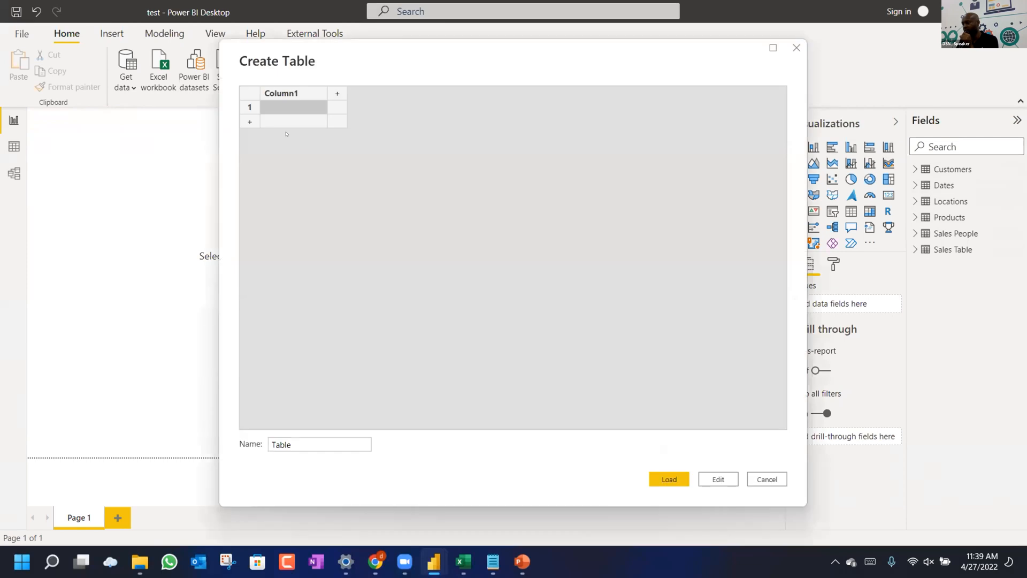
double_click(266, 440)
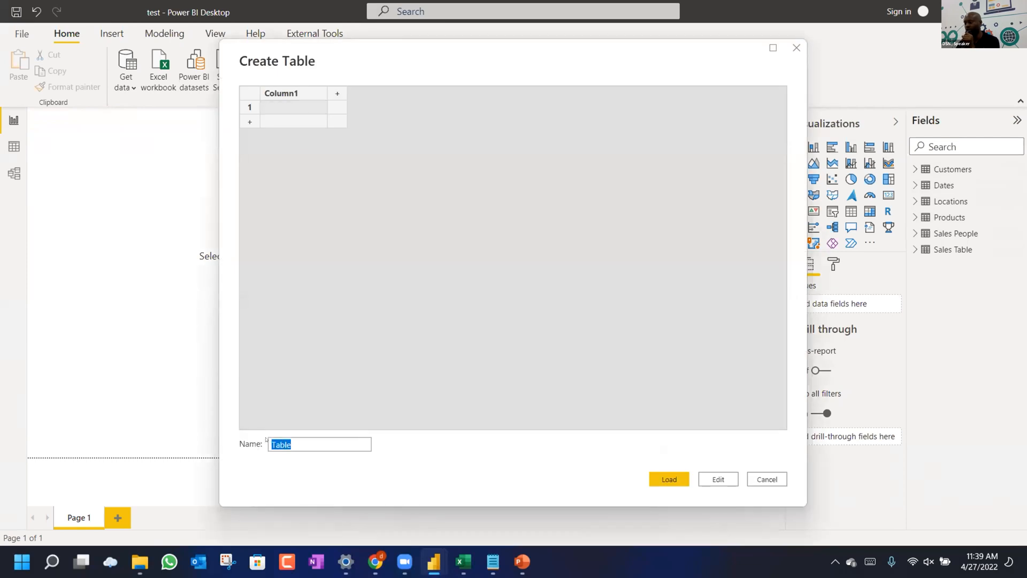
text(Key )
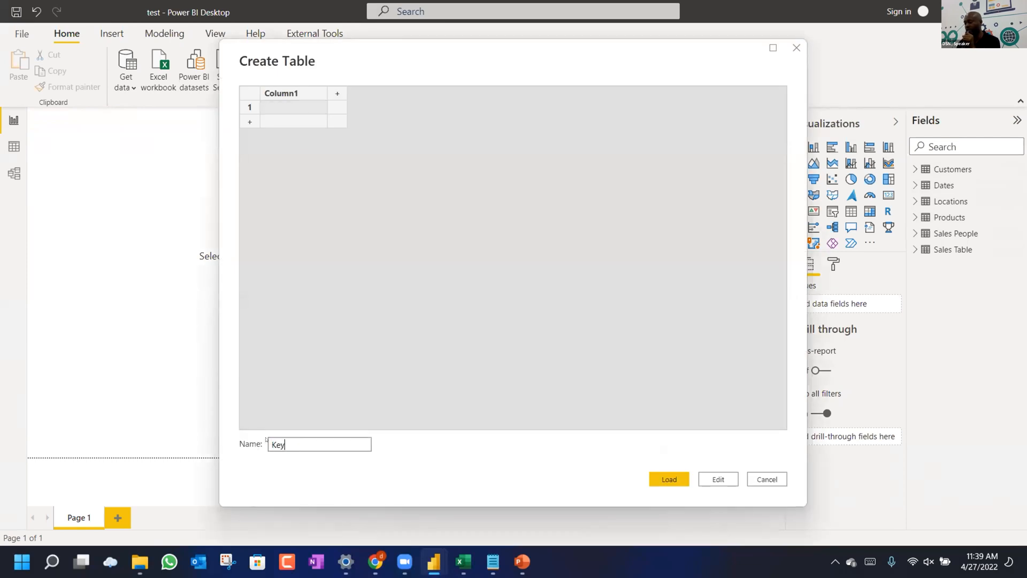
text(Measure)
key(Return)
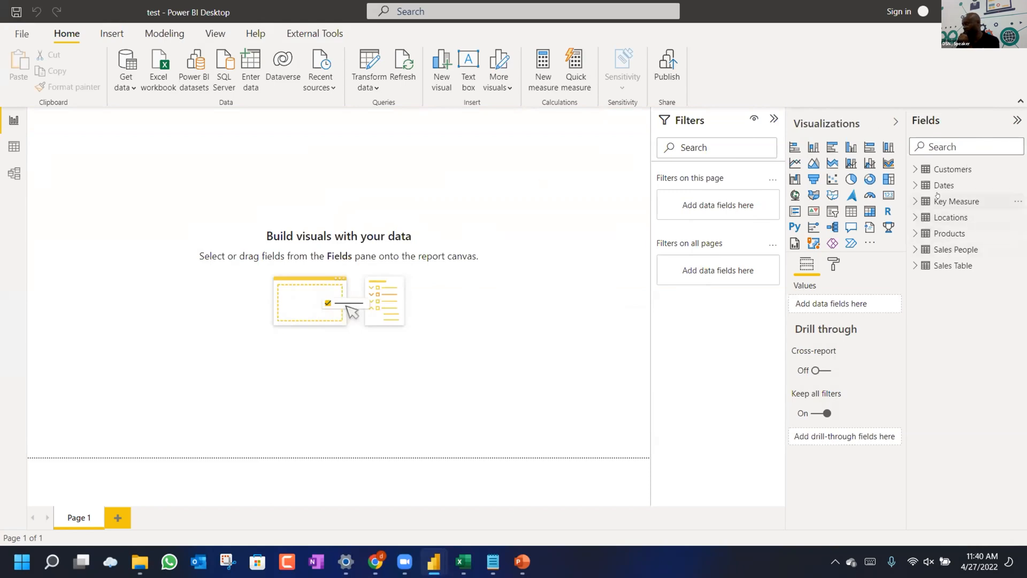
In Data view, add a new blank measure to Sales Table.
click(13, 148)
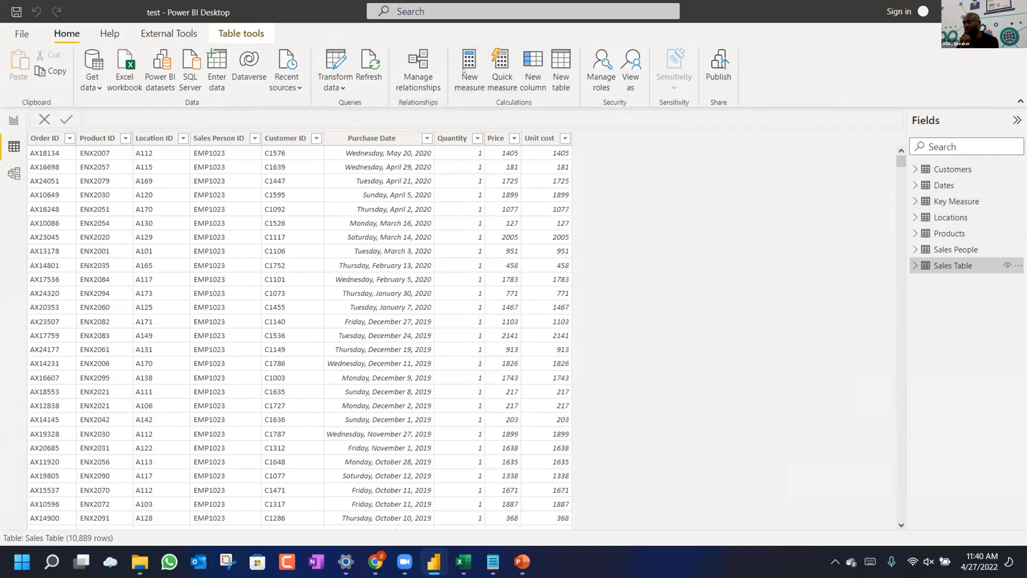
click(456, 56)
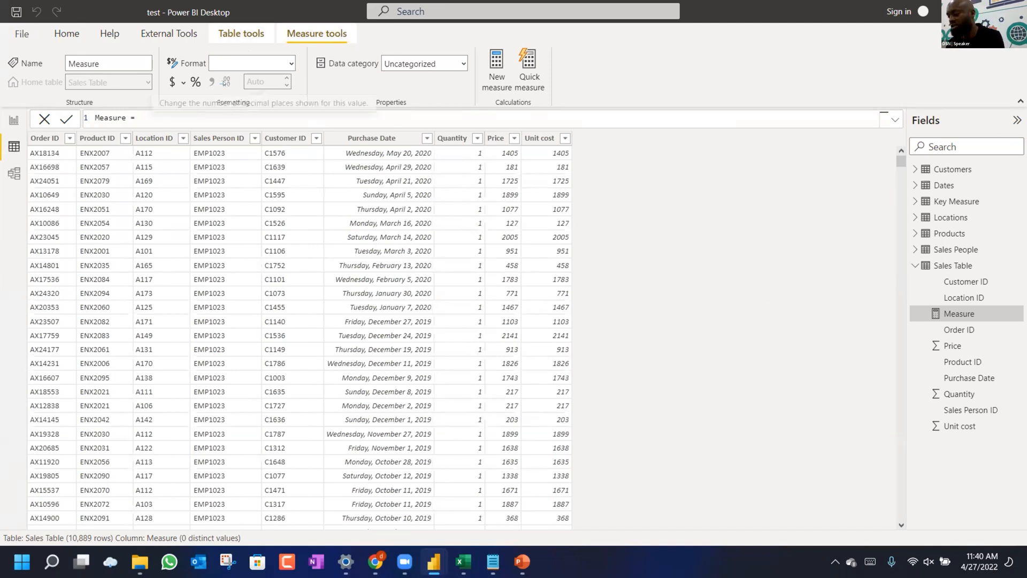
Draft the formula 'Total Sales = SUMX(' in the measure formula bar.
key(ctrl+a)
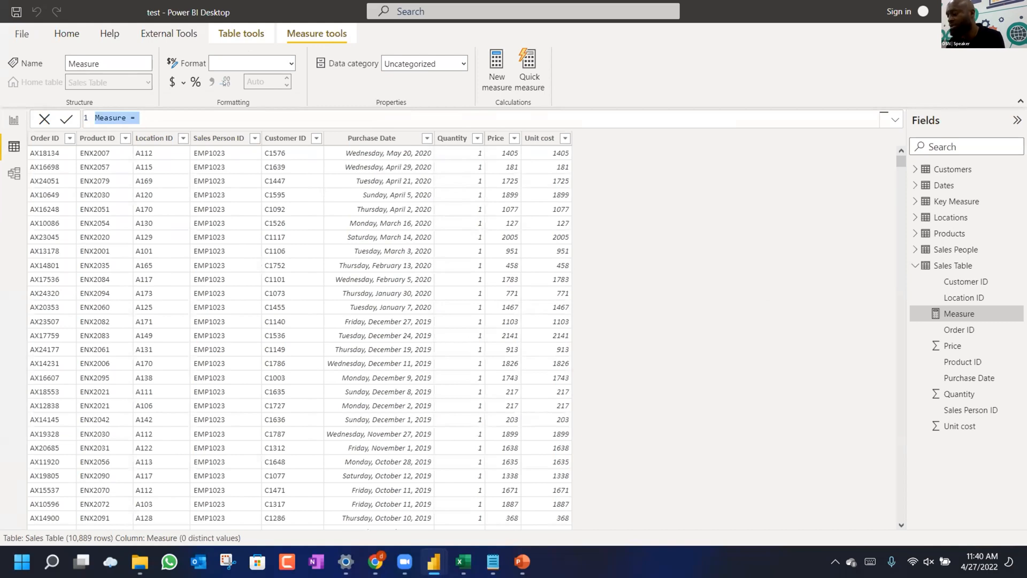
text(T)
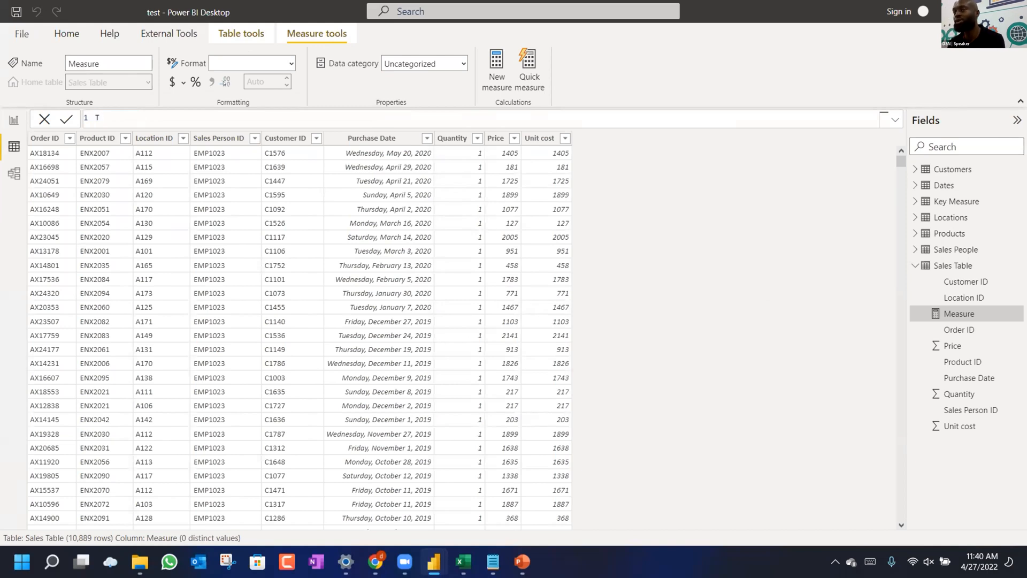
text(ota)
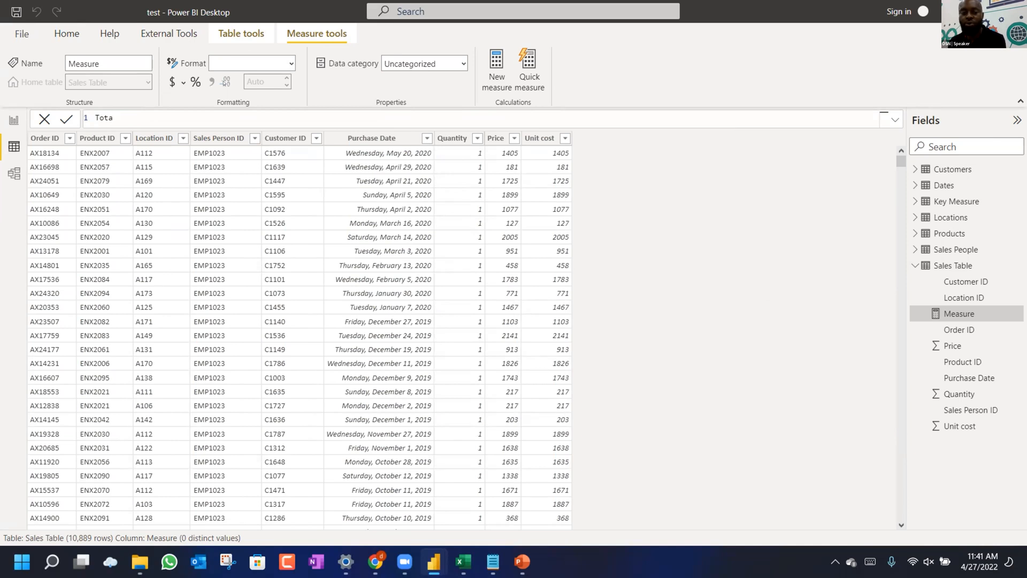
text(l S)
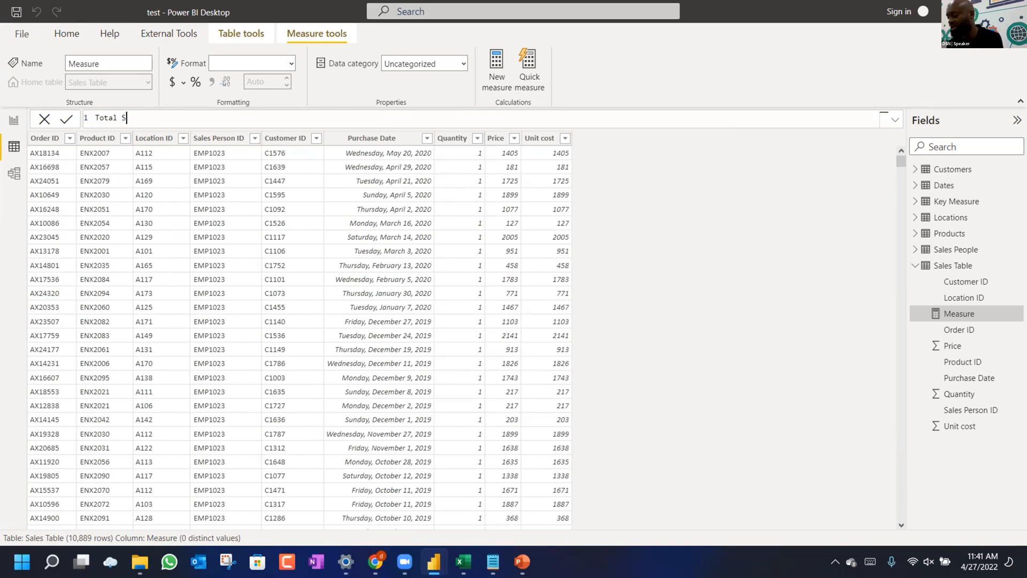
text(ales =)
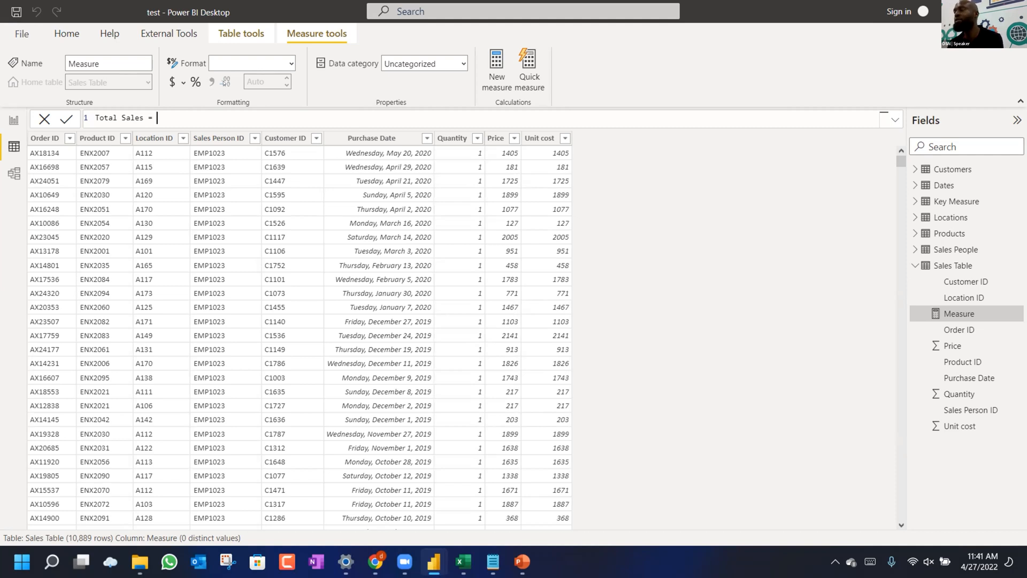
text(s)
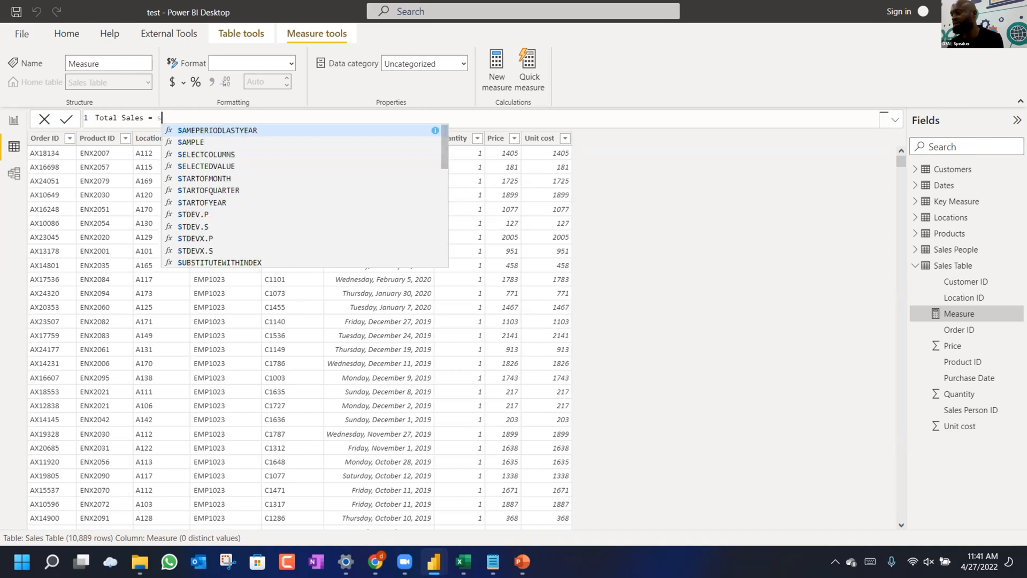
key(BackSpace)
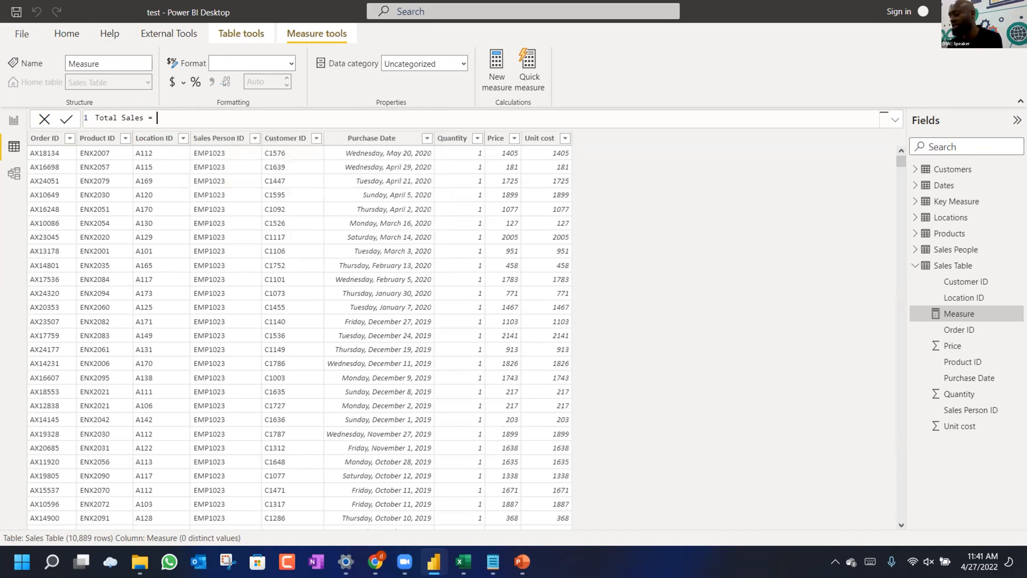
text(quanti)
key(BackSpace)
key(BackSpace)
text(sales)
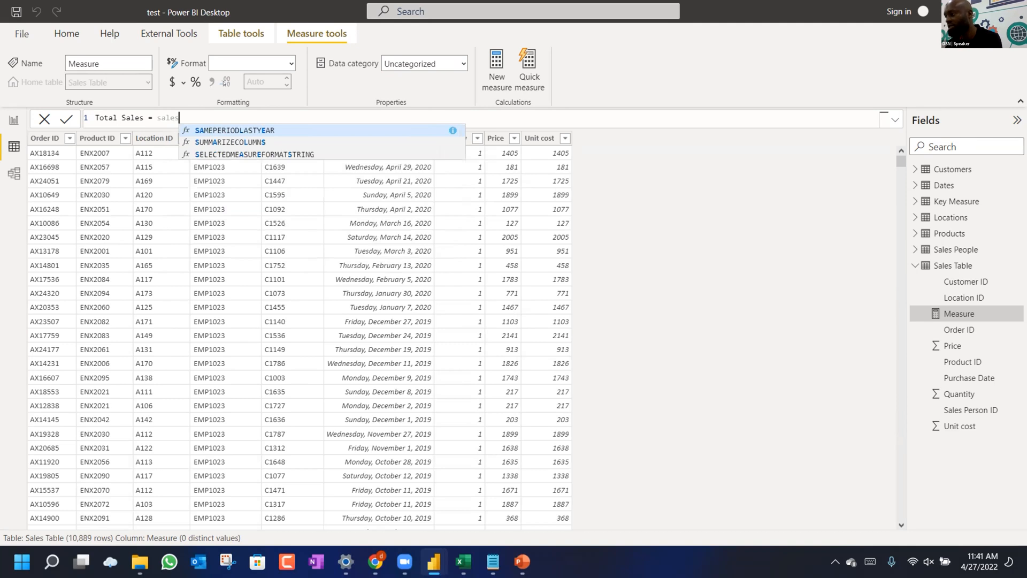
key(BackSpace)
key(BackSpace)
key(BackSpace)
key(BackSpace)
key(BackSpace)
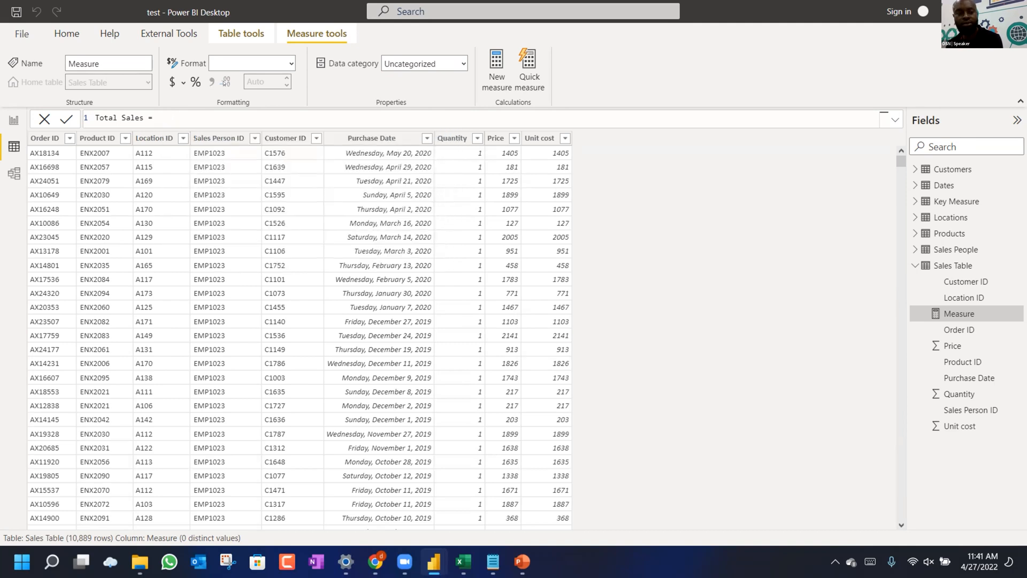
text(sum)
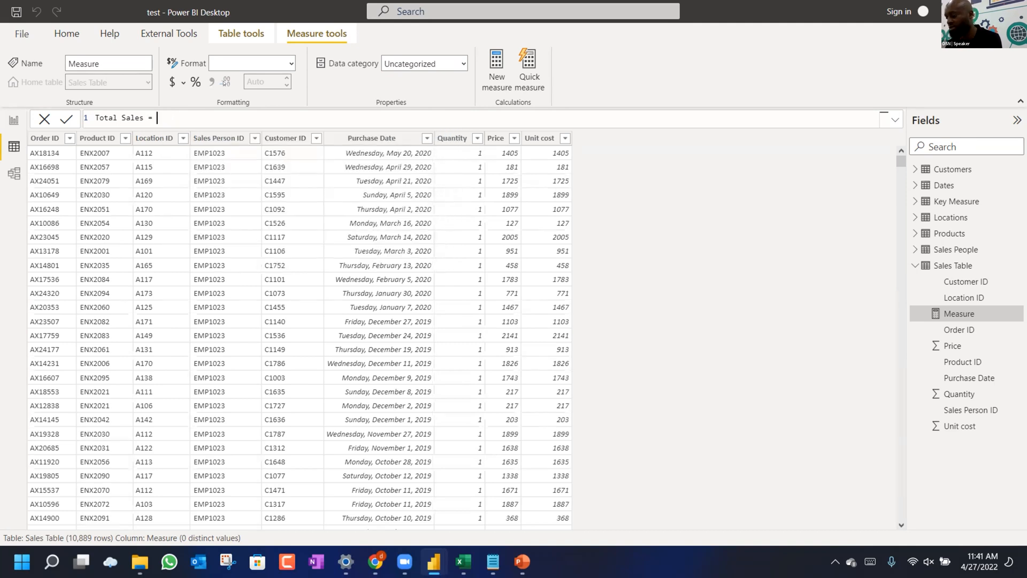
key(Down)
key(Down)
key(Down)
key(Tab)
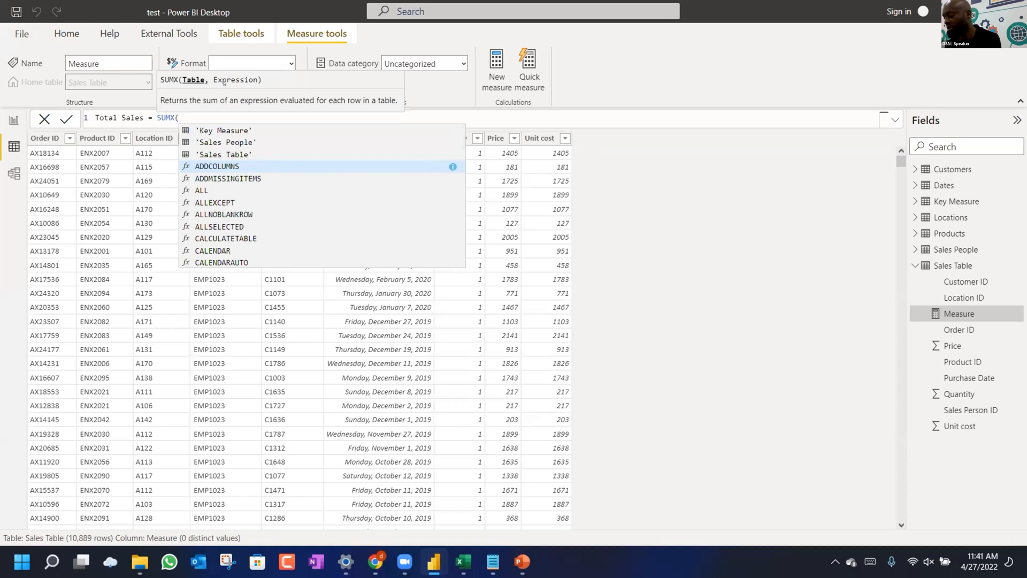
Erase the SUMX expression and discard the unfinished measure.
text(qua)
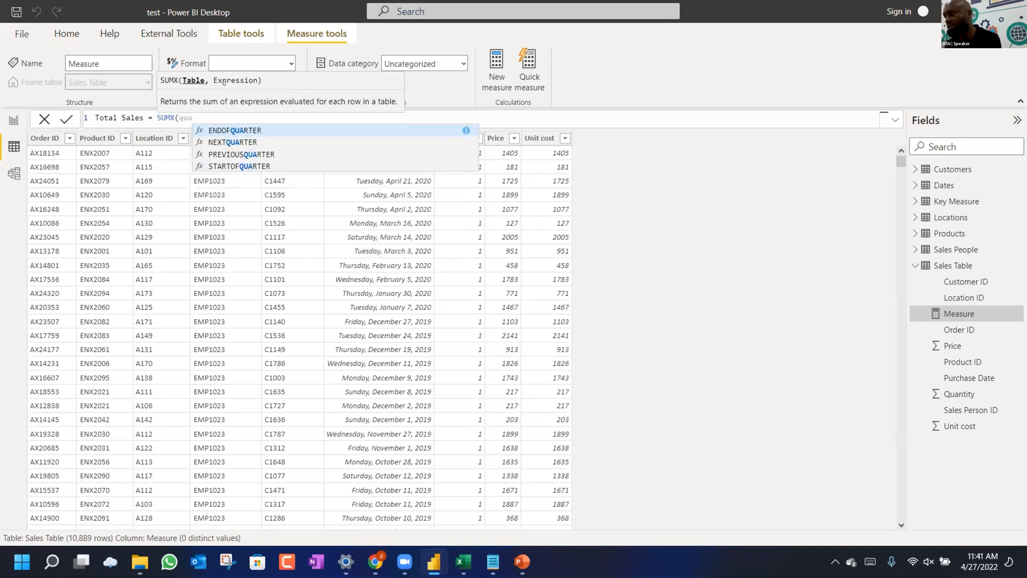
key(BackSpace)
key(BackSpace)
key(BackSpace)
key(BackSpace)
key(BackSpace)
key(BackSpace)
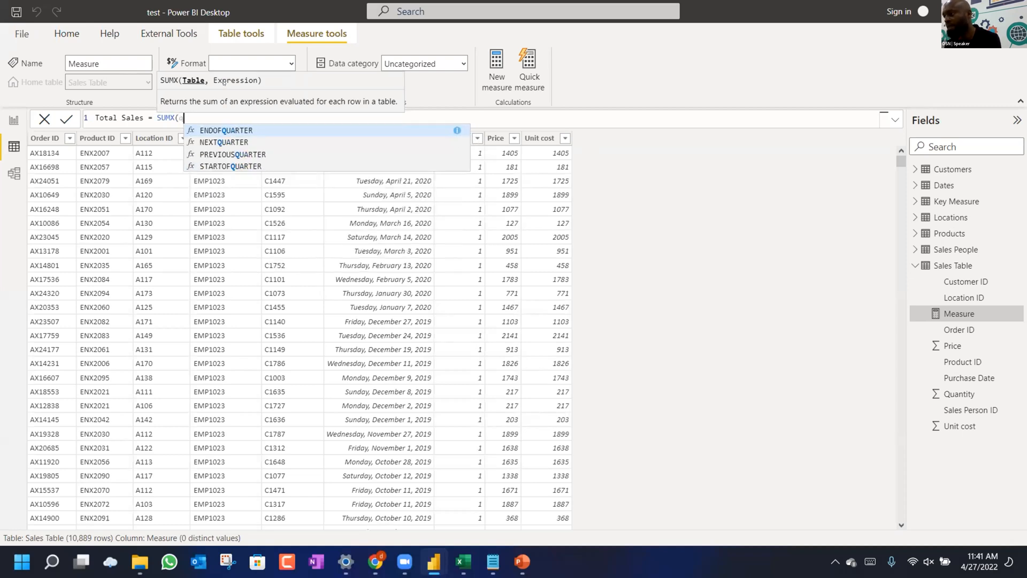
key(BackSpace)
key(BackSpace)
key(BackSpace)
key(BackSpace)
key(BackSpace)
key(BackSpace)
key(BackSpace)
key(BackSpace)
key(BackSpace)
key(BackSpace)
key(BackSpace)
key(BackSpace)
key(BackSpace)
key(BackSpace)
key(BackSpace)
key(BackSpace)
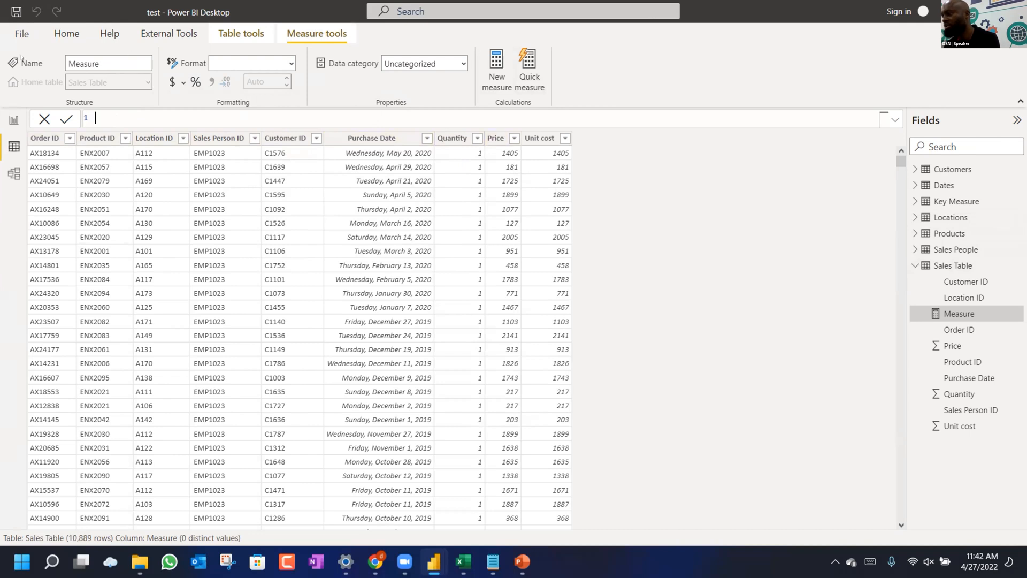
click(69, 32)
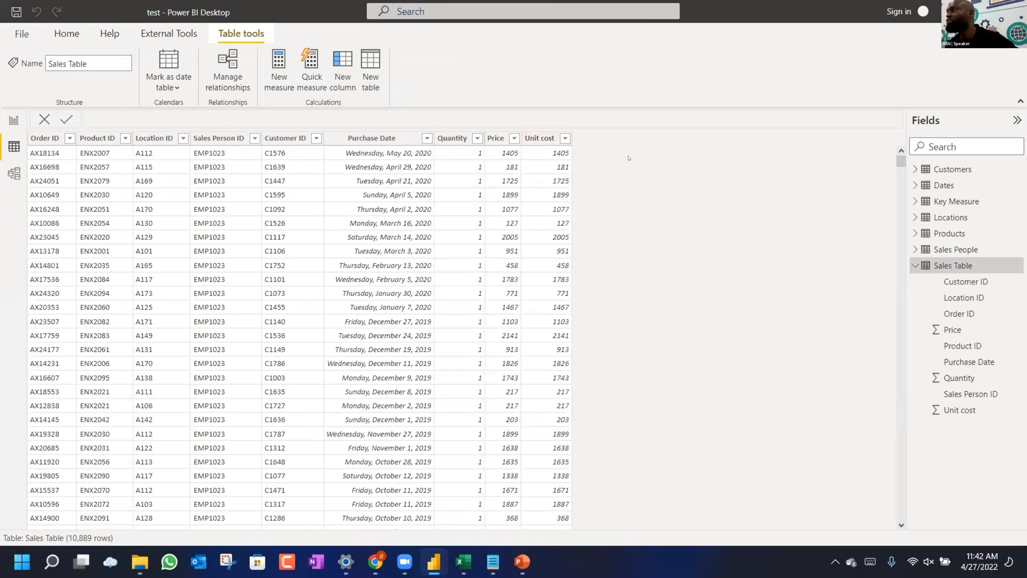
Create the calculated column Total Sales = 'Sales Table'[Quantity] * 'Sales Table'[Price].
click(344, 63)
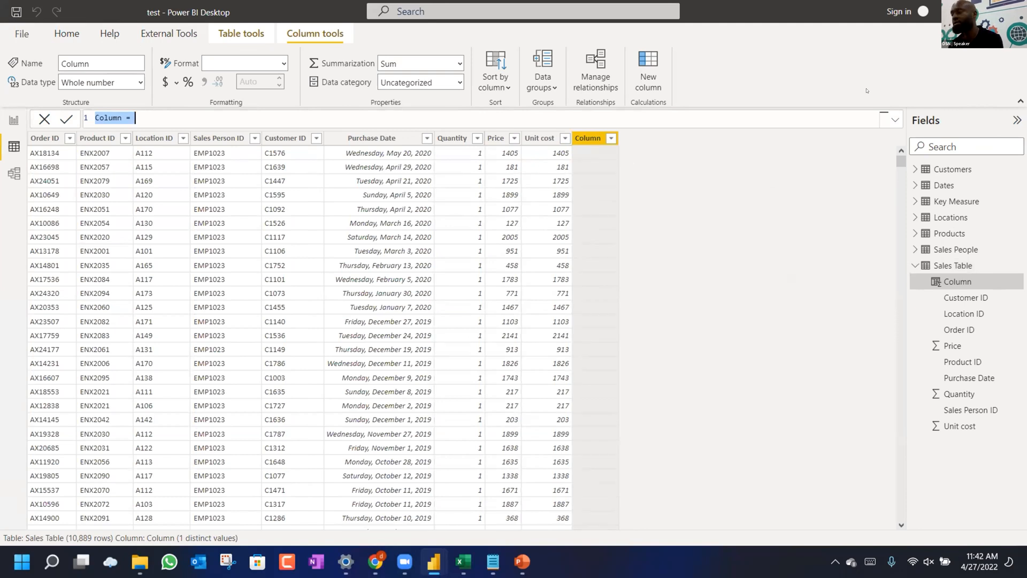
text(To)
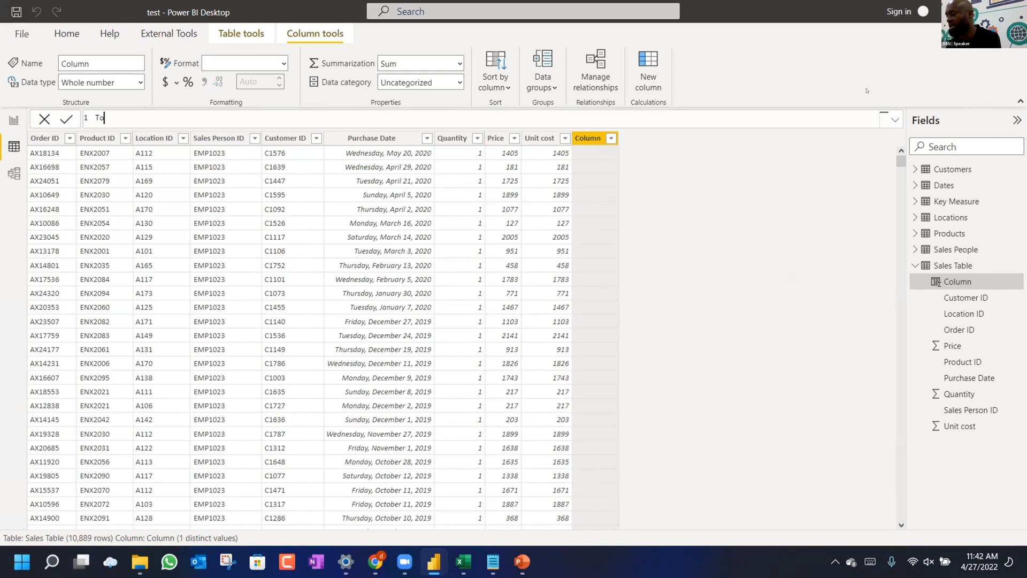
text(tal Sales =)
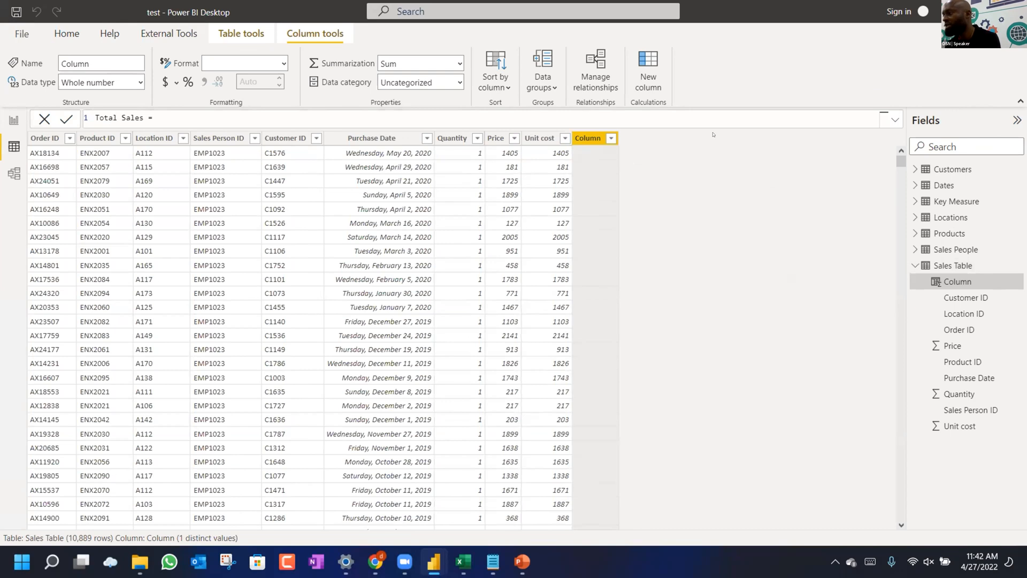
text(QQ)
text(a)
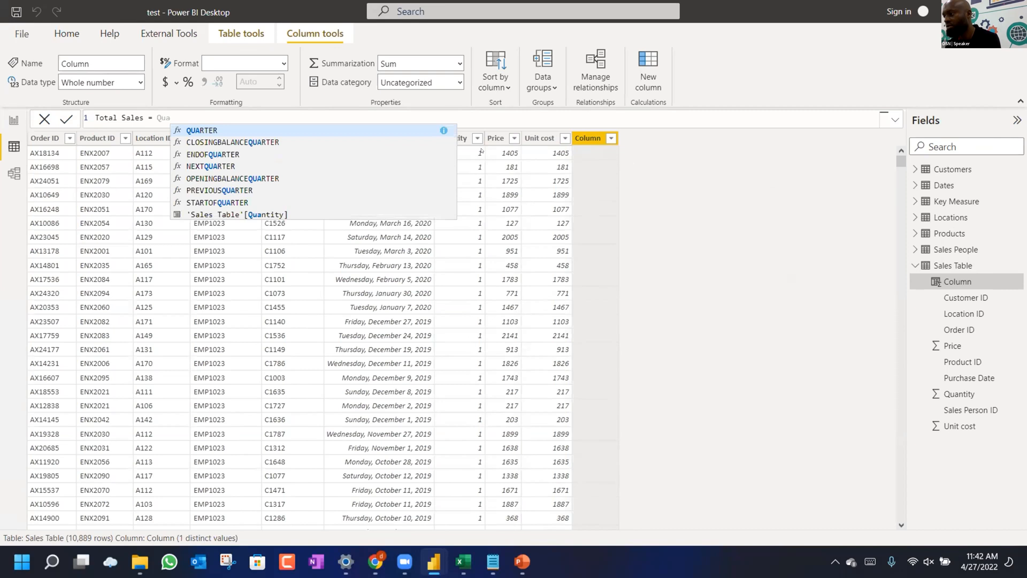
key(Down)
key(Down)
key(Down)
key(Down)
key(Down)
key(Down)
key(Down)
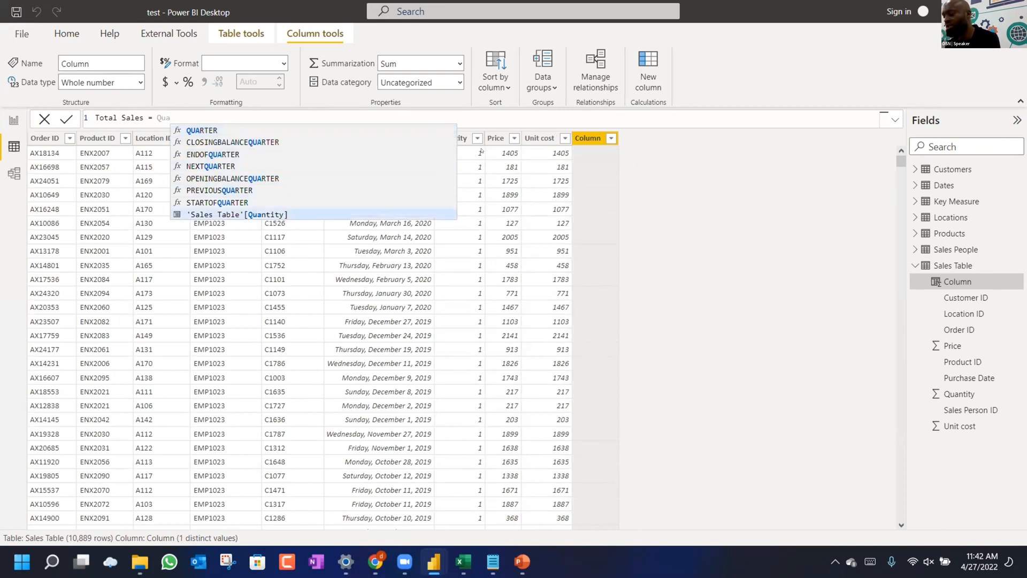
key(Tab)
text(*)
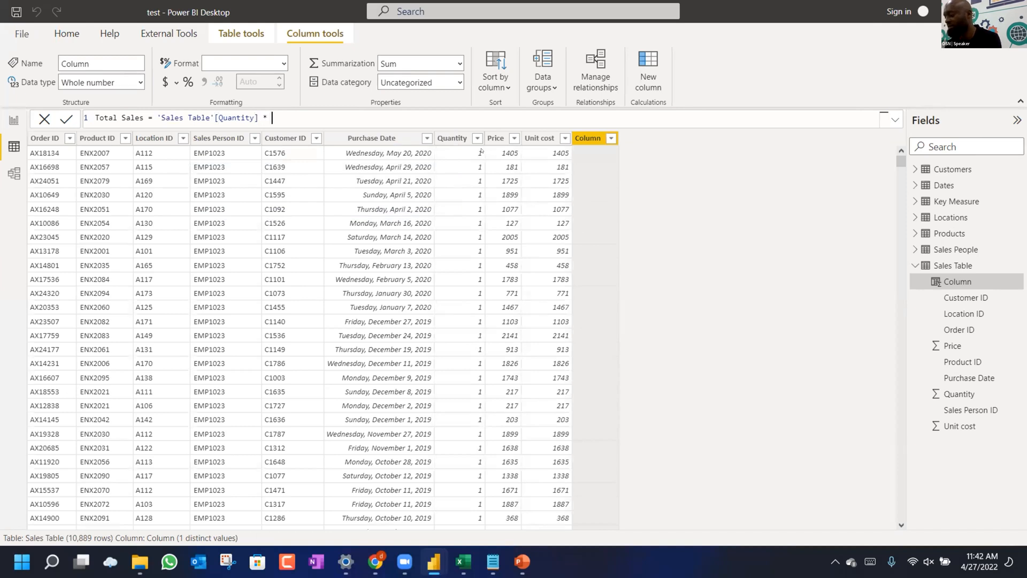
text( Price)
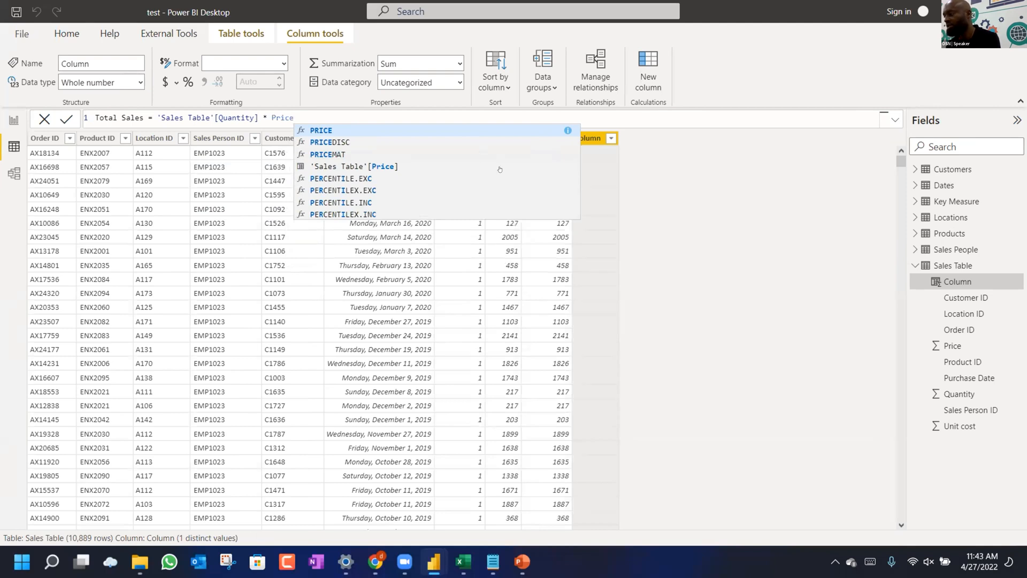
click(388, 166)
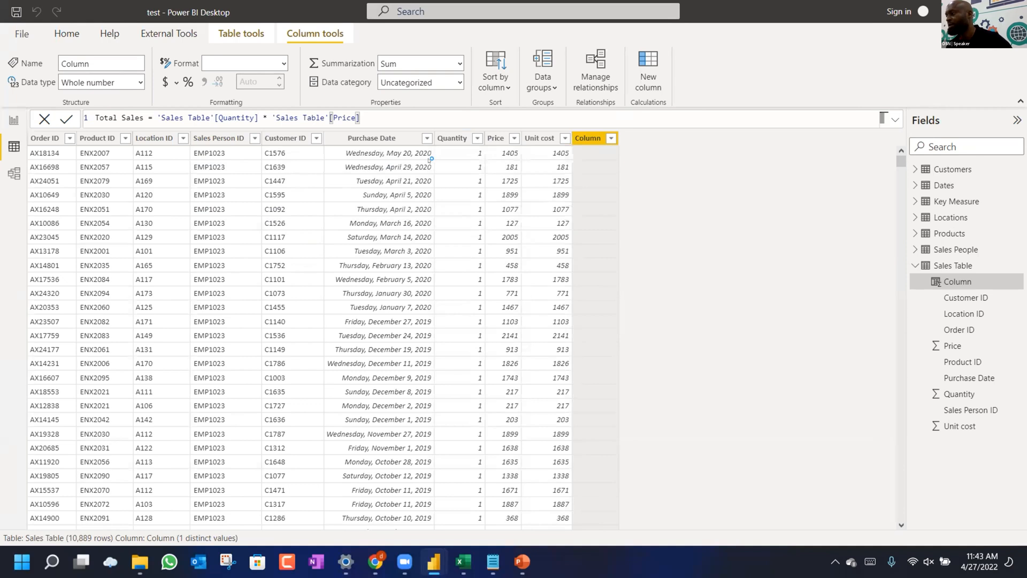
key(Return)
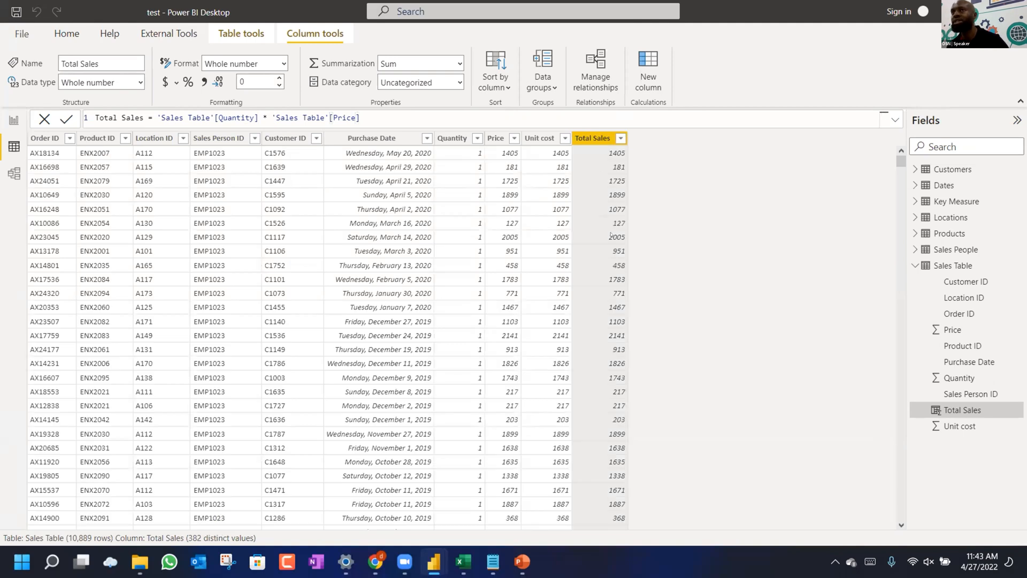
scroll(610, 235, down, 1)
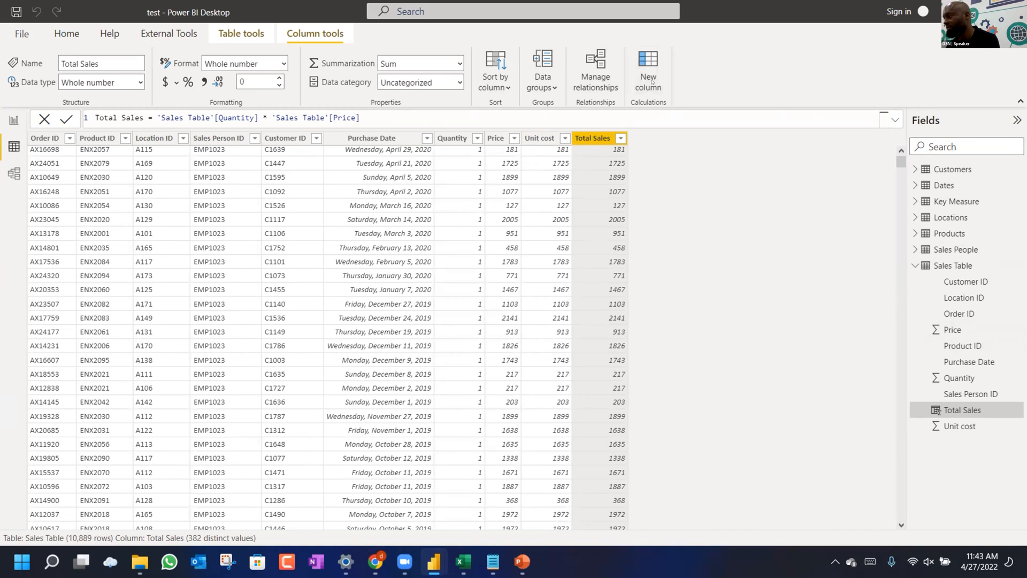
Create a new Sales Table column Total Cost = 'Sales Table'[Quantity] * 'Sales Table'[Unit cost].
click(648, 77)
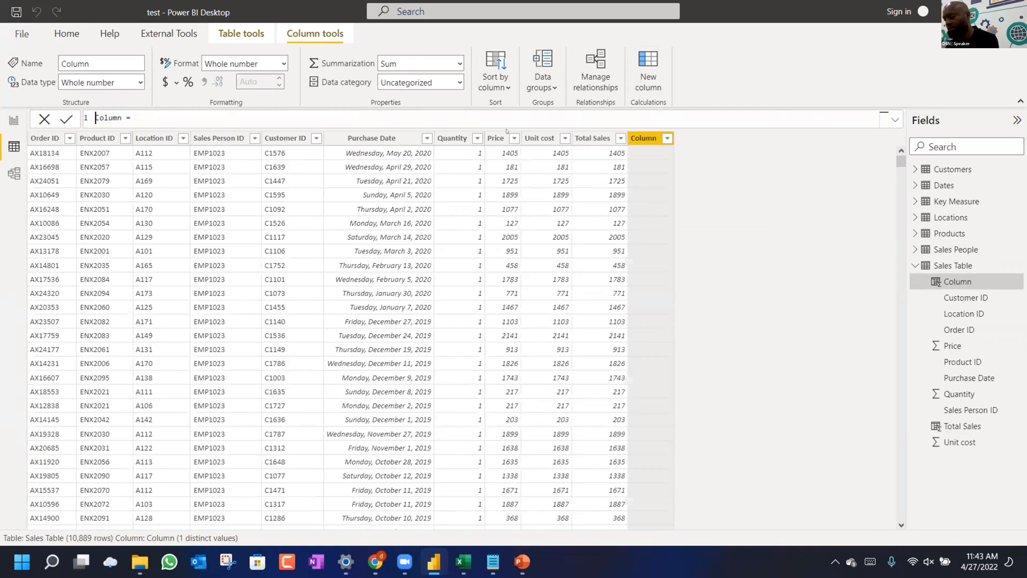
text(Total COst)
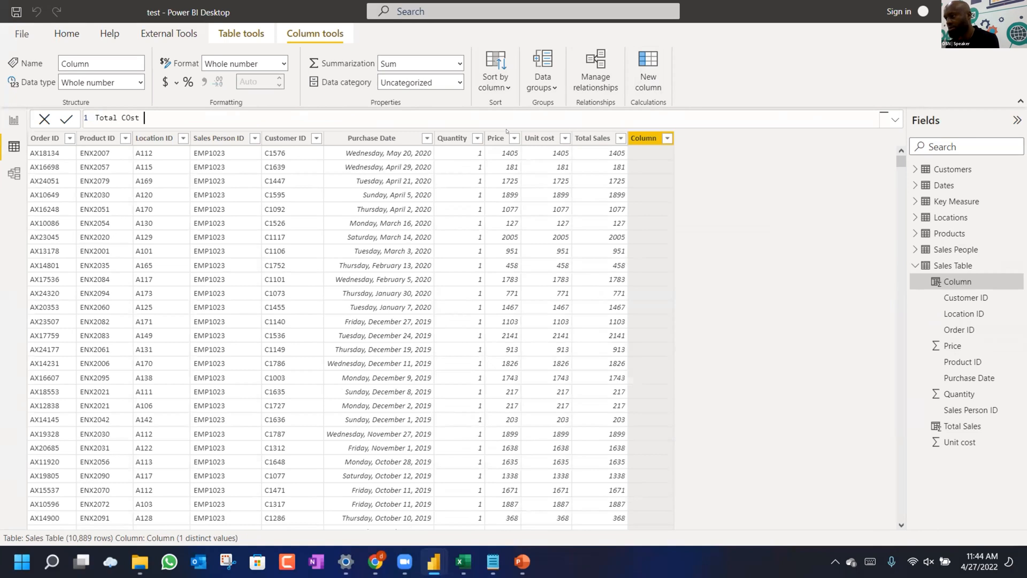
key(BackSpace)
key(BackSpace)
text(ost = Uni)
key(Down)
key(Down)
key(Down)
key(Down)
key(Down)
key(Tab)
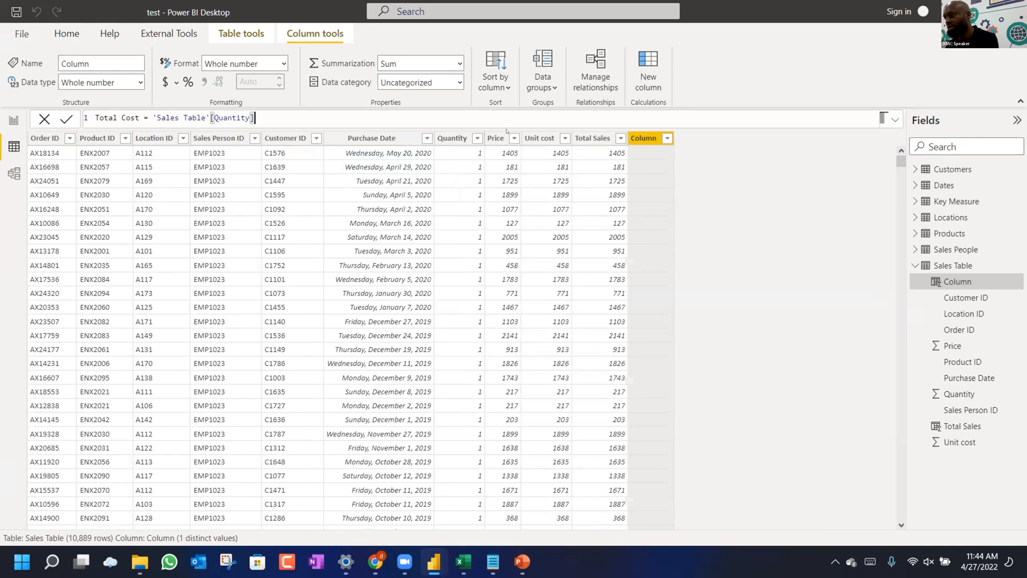
text(* unit)
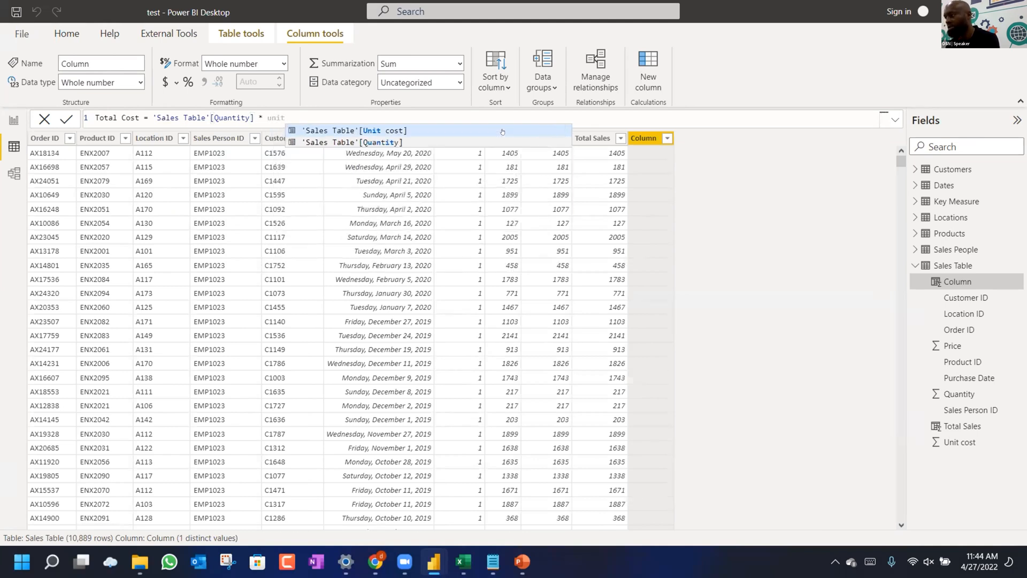
key(Tab)
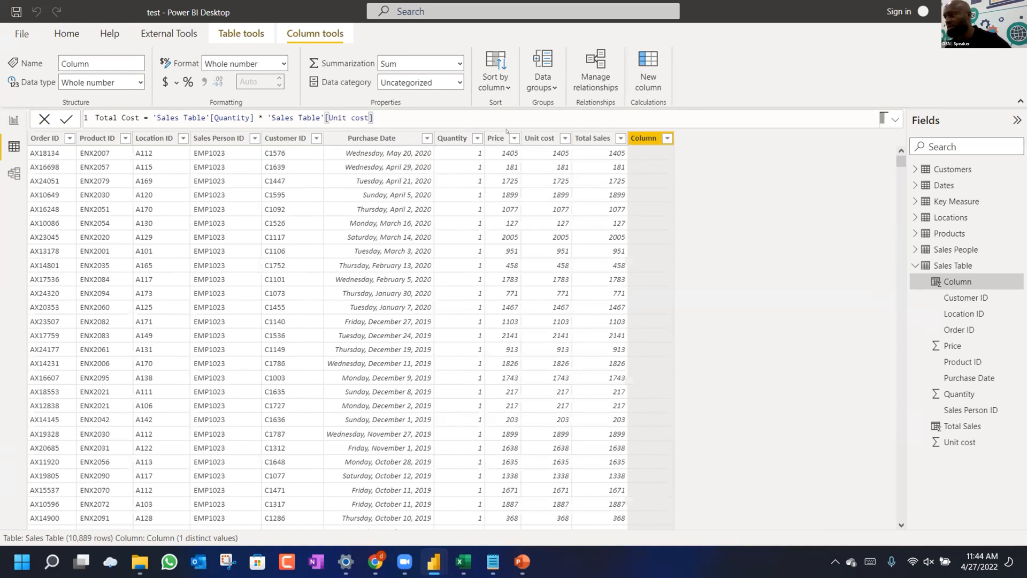
key(Return)
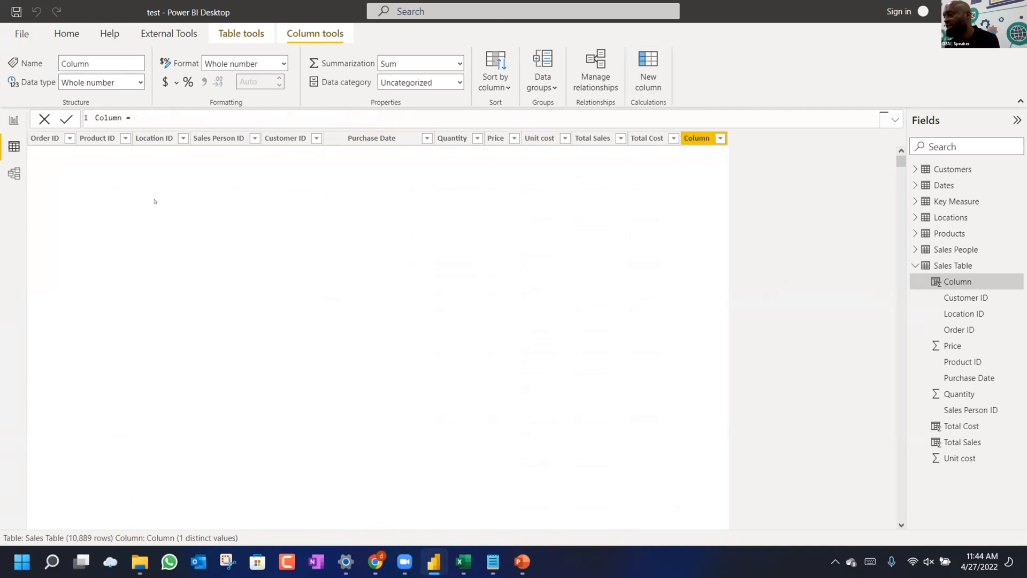
Define Total Profit = 'Sales Table'[Total Sales] - 'Sales Table'[Total Cost], then bring Excel forward.
key(Right)
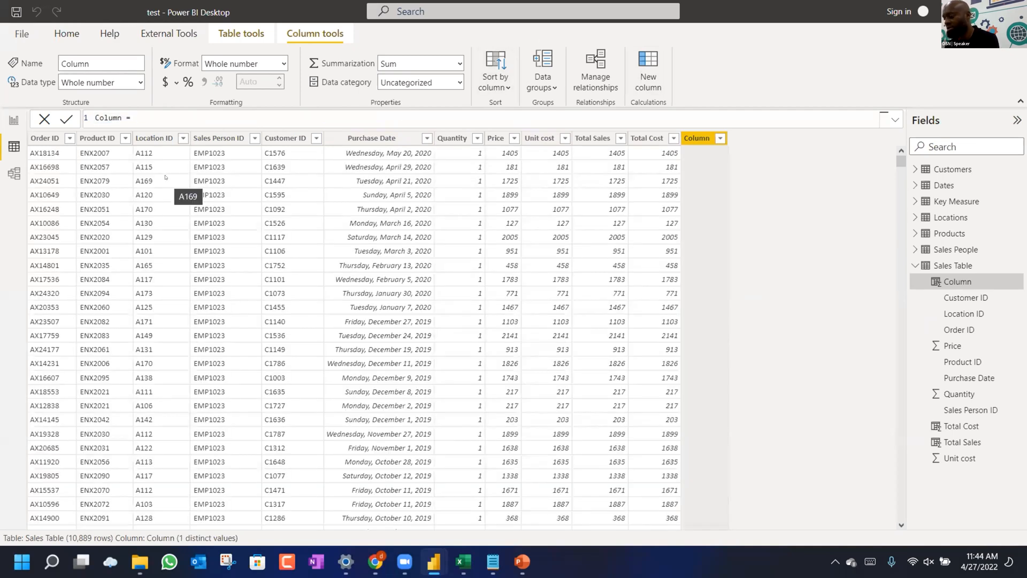
key(ctrl+a)
text(T)
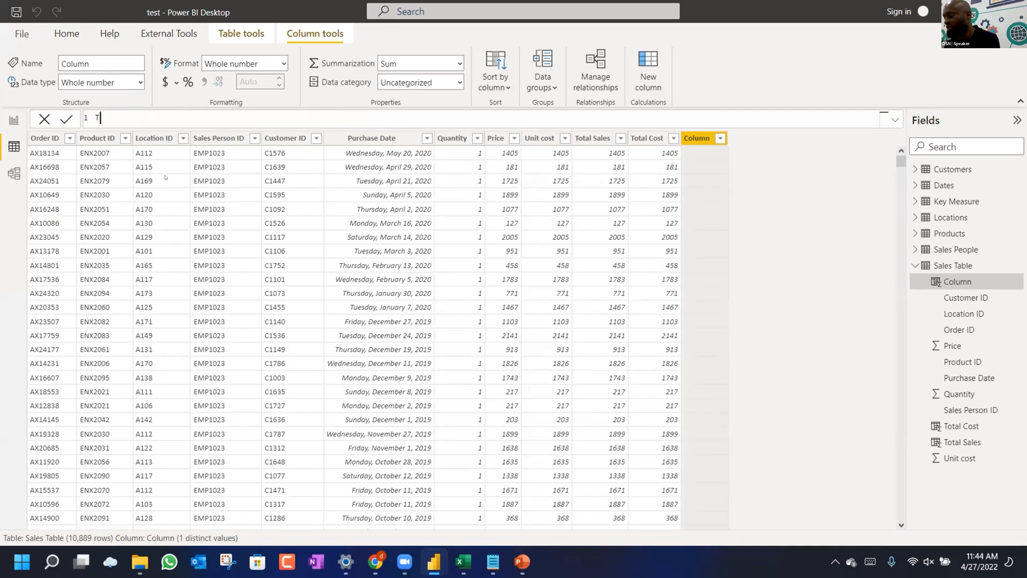
text(otal Profit =)
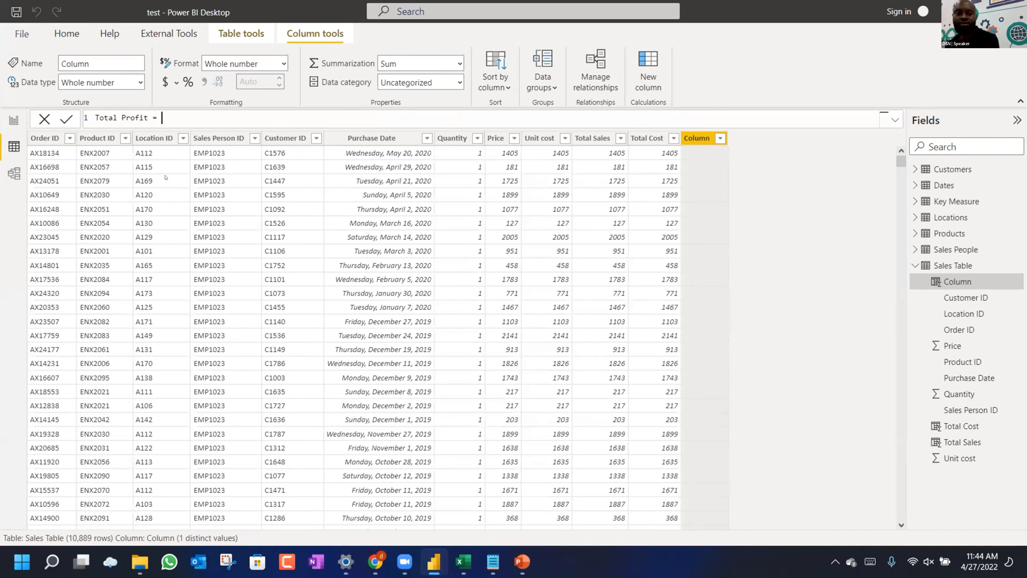
text(tota)
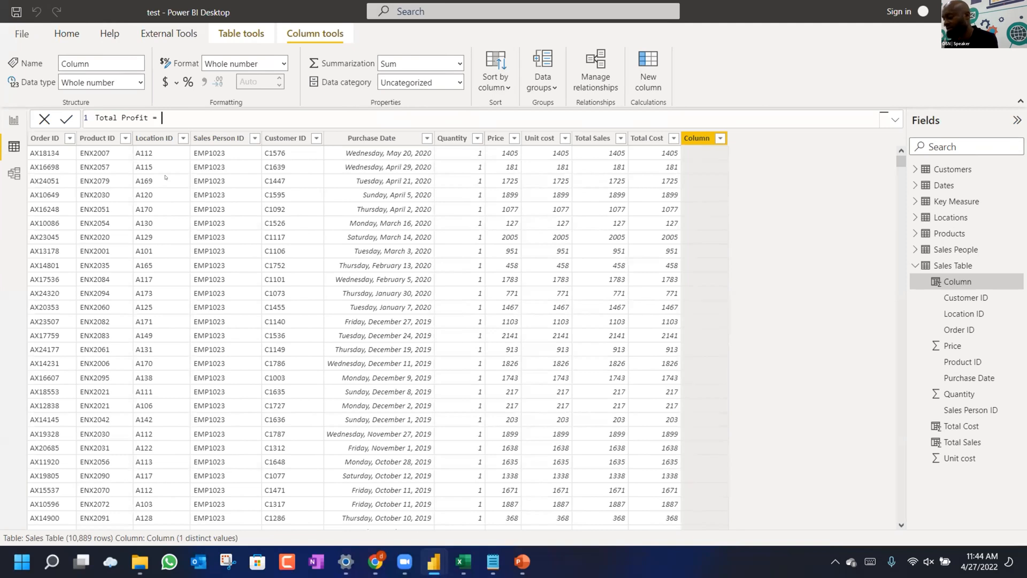
text(l)
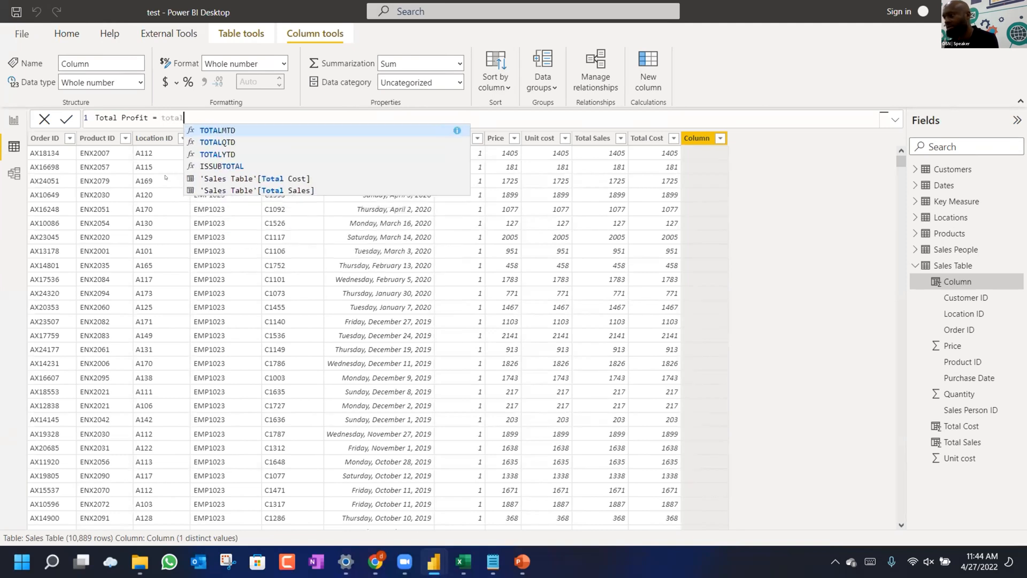
key(Down)
key(Down)
key(Down)
key(Down)
key(Down)
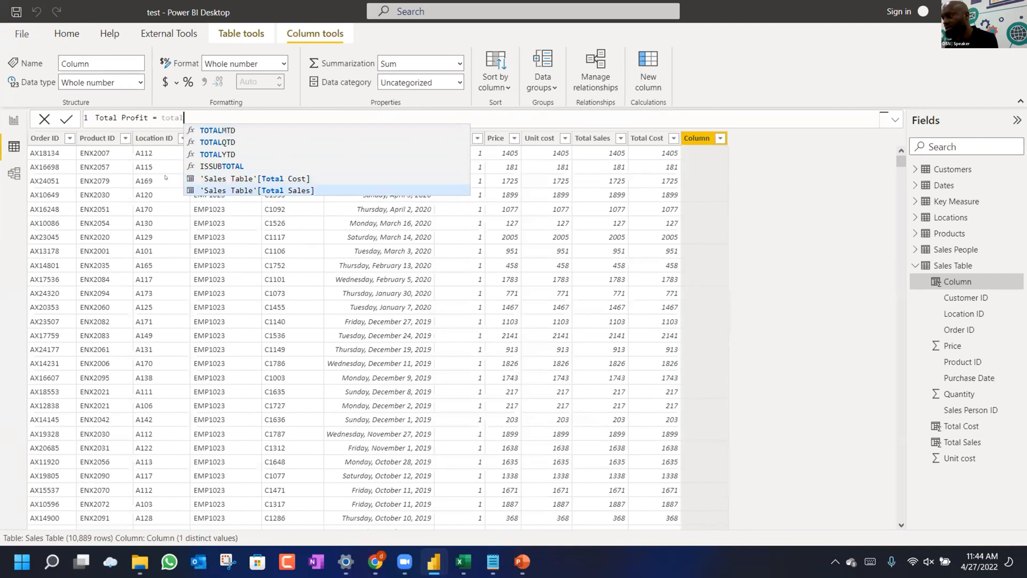
key(Tab)
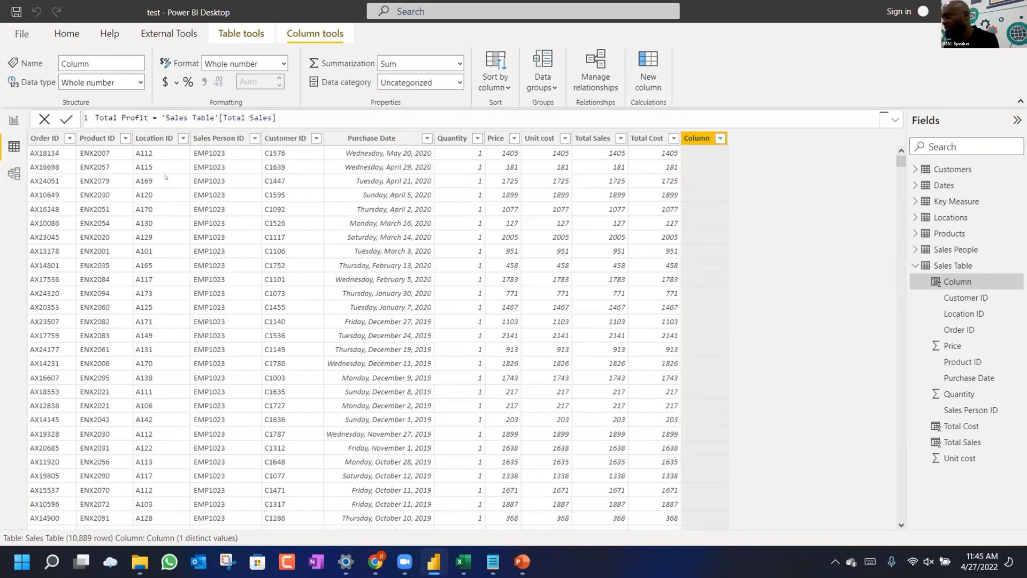
text(- to)
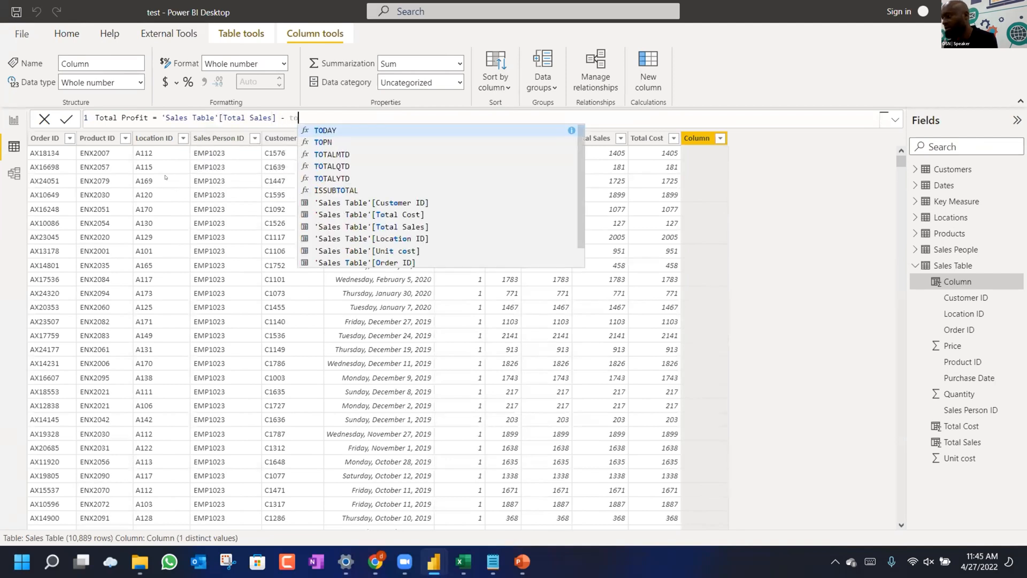
text(tal)
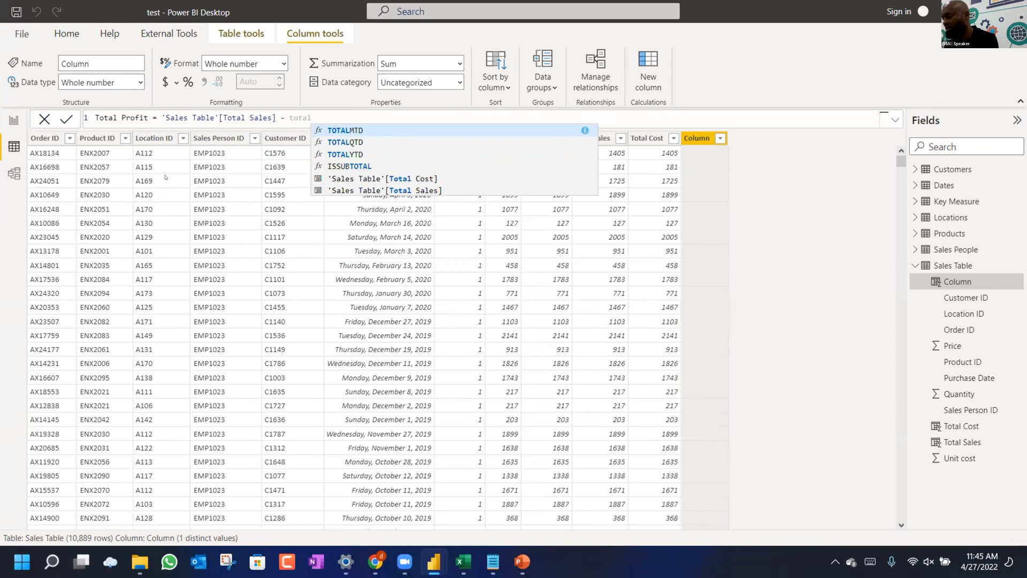
text(co)
key(Tab)
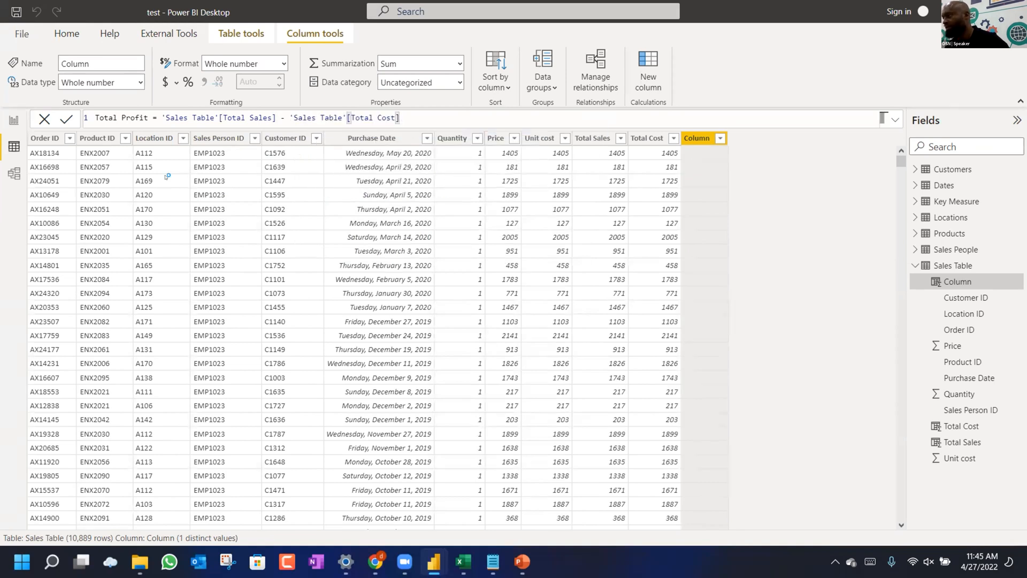
key(Return)
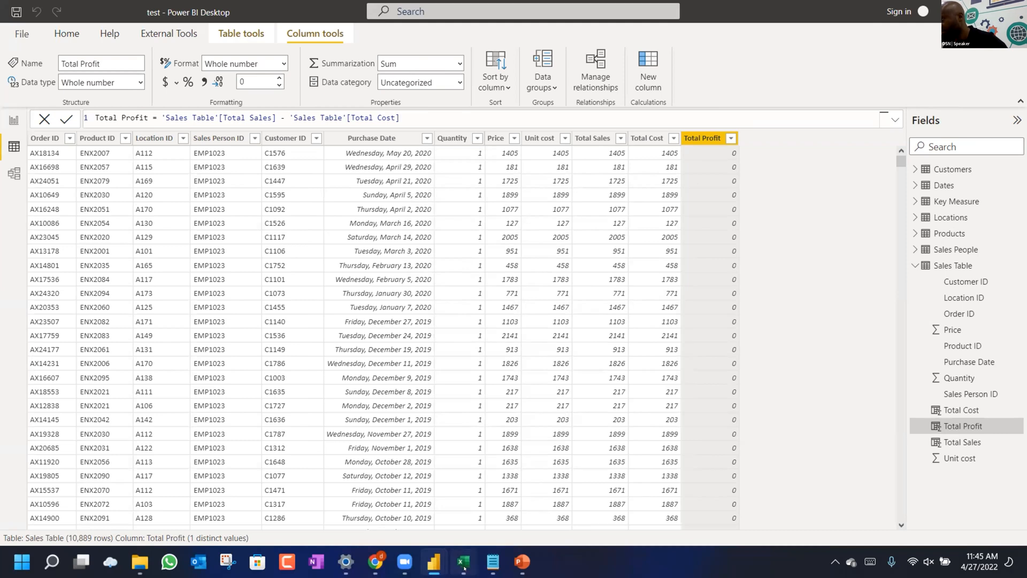
click(464, 563)
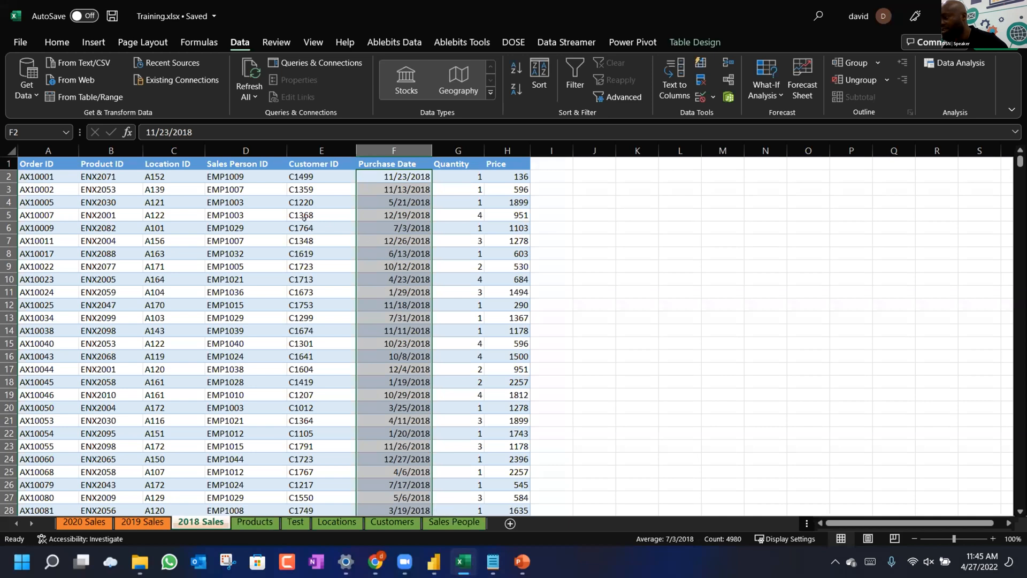
On the 2020 Sales sheet, enter a Price-times-30 formula in J2, declining the suggested correction.
click(106, 521)
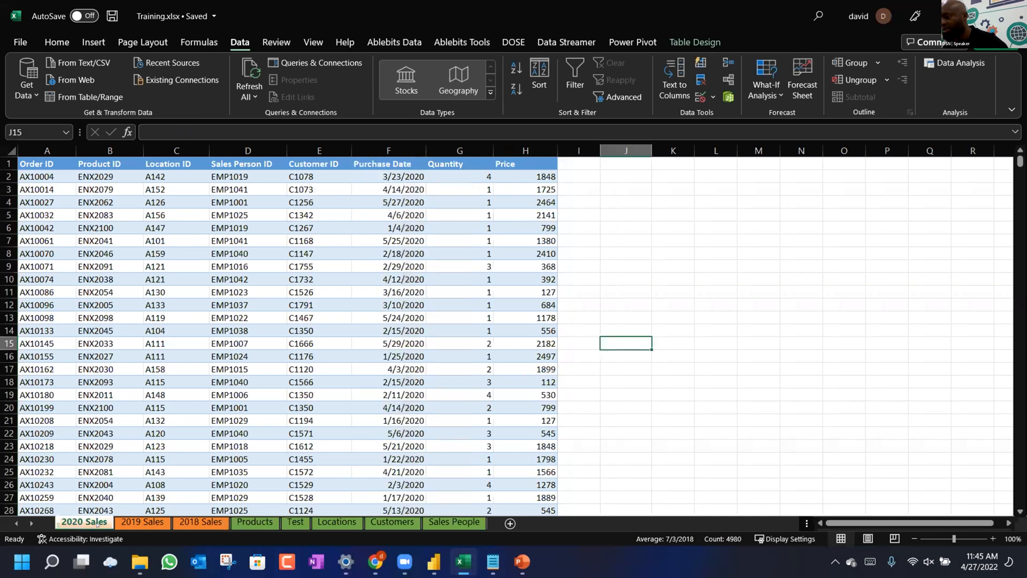
click(682, 175)
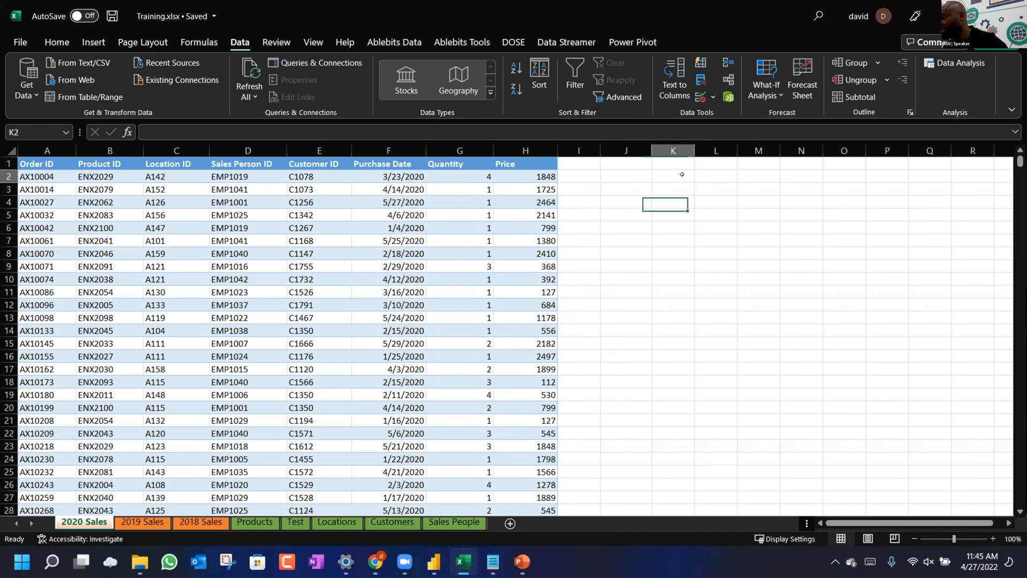
click(621, 175)
text(=)
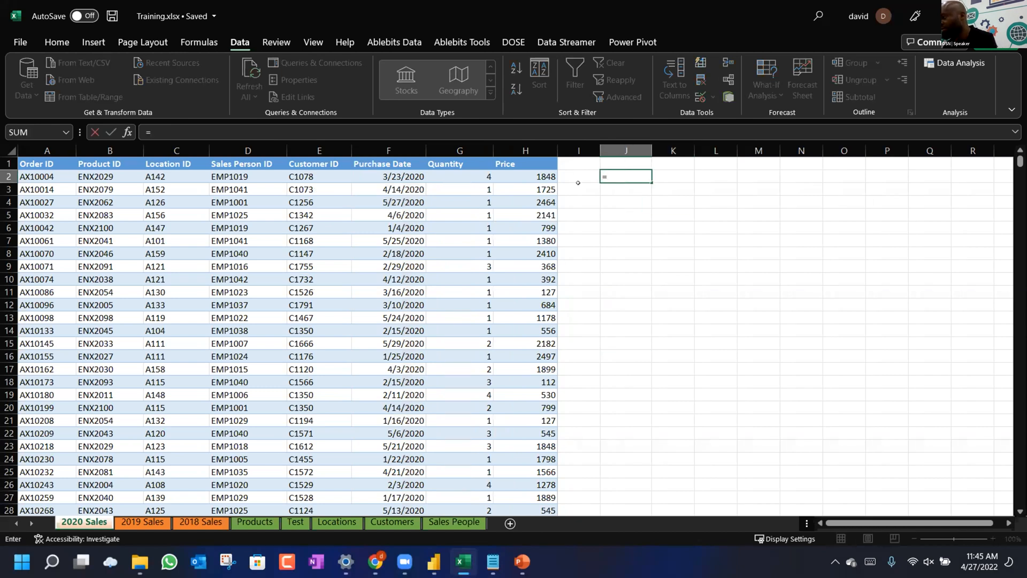
click(535, 176)
text(*)
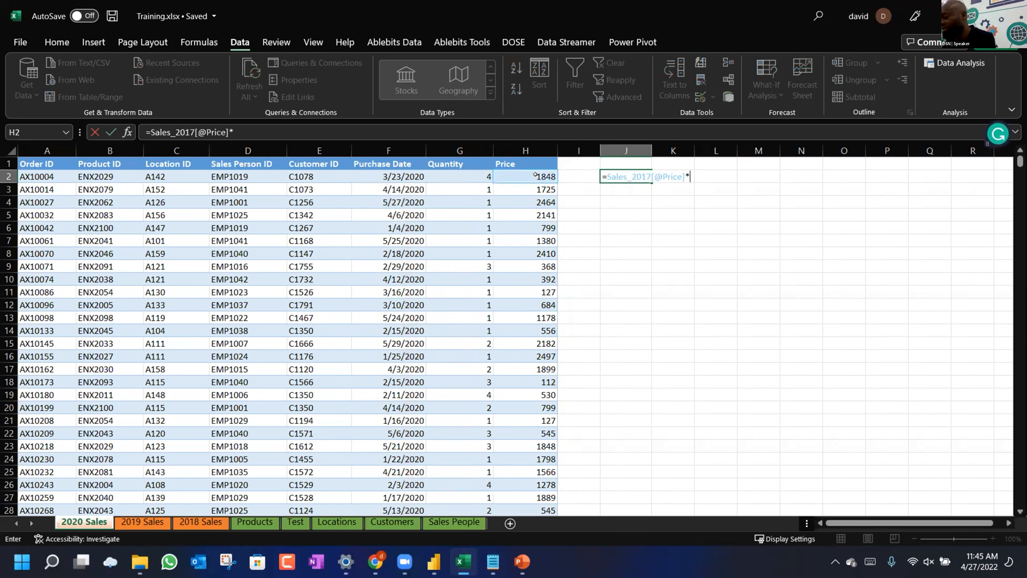
text(2)
key(BackSpace)
text(30$)
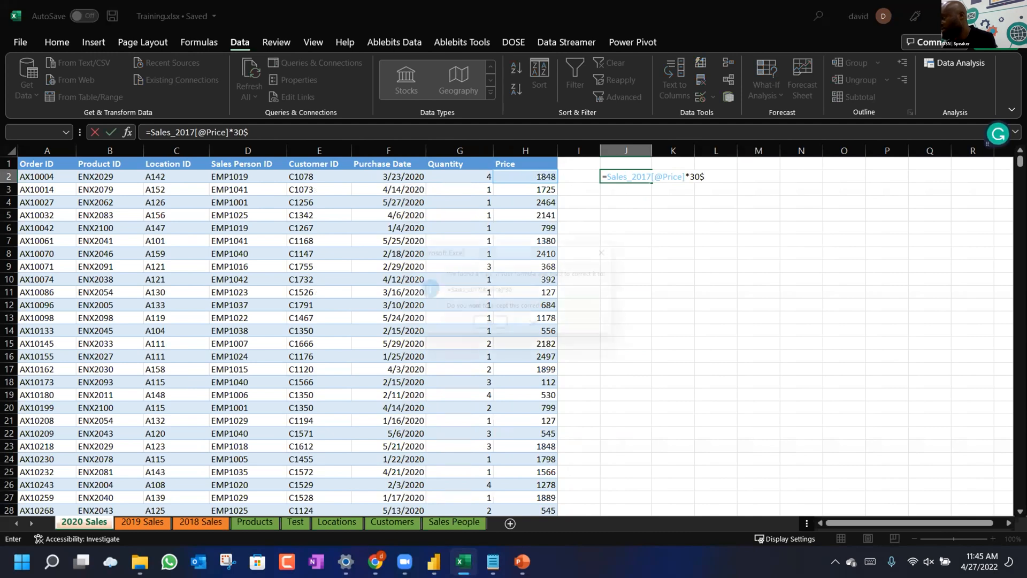
key(Return)
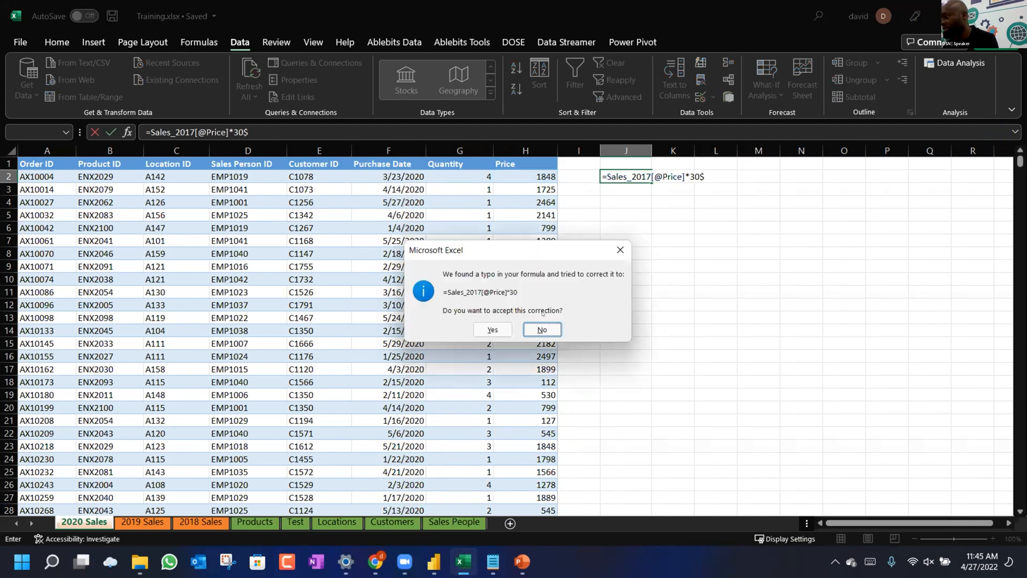
click(541, 329)
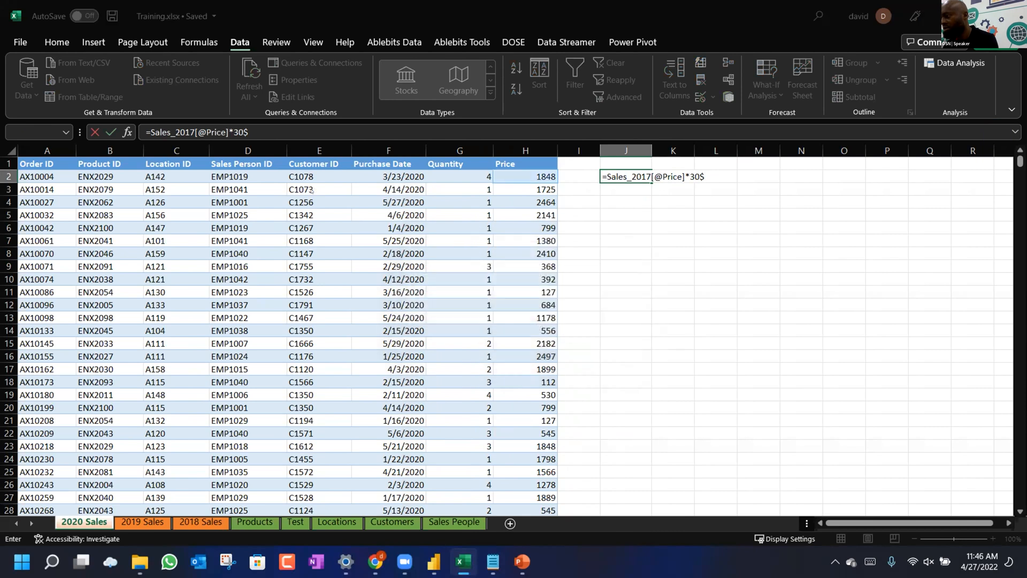
key(Return)
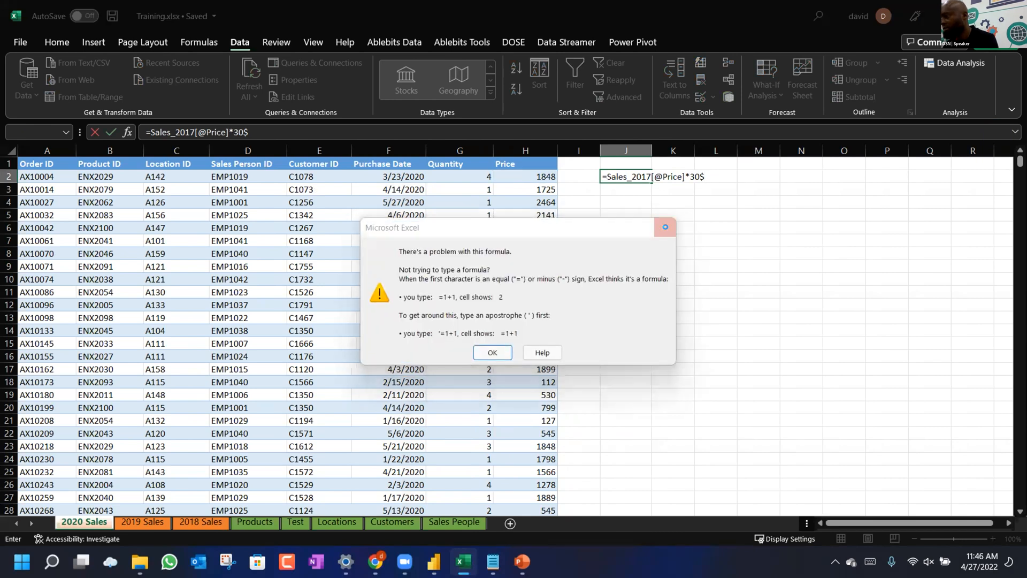
Re-edit the J2 formula, accept the correction, then delete the trial result from J2.
click(234, 132)
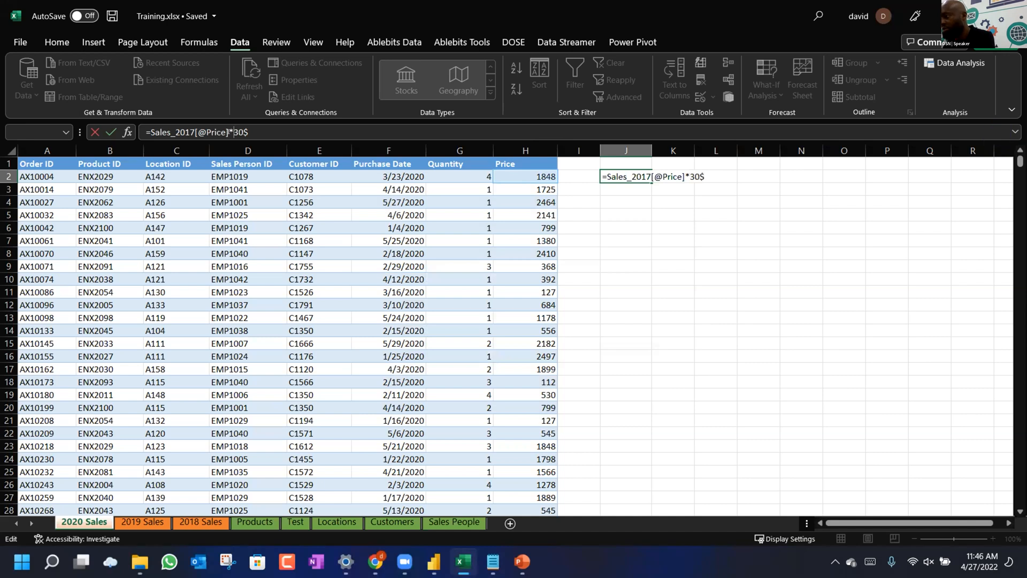
text($)
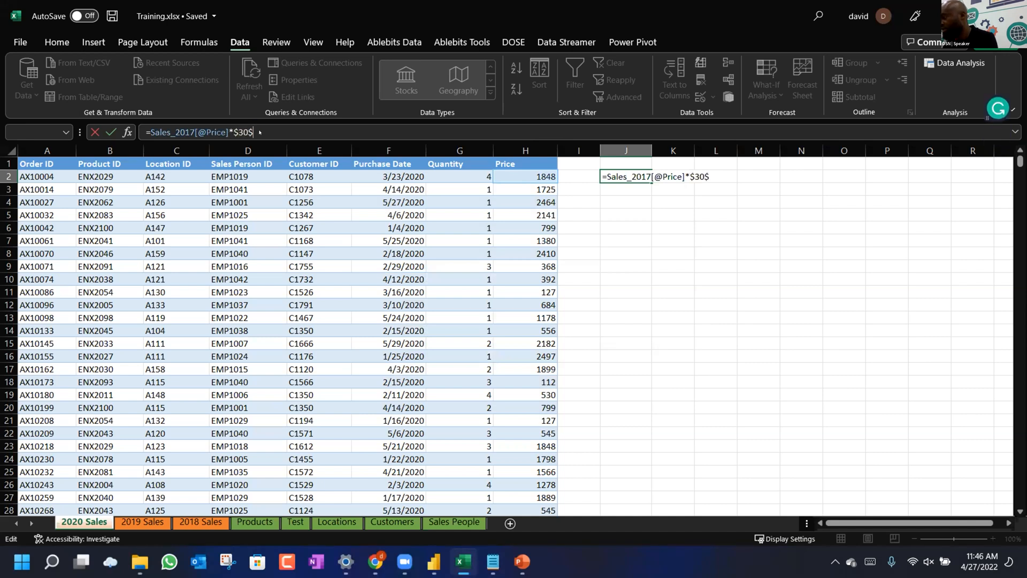
key(Return)
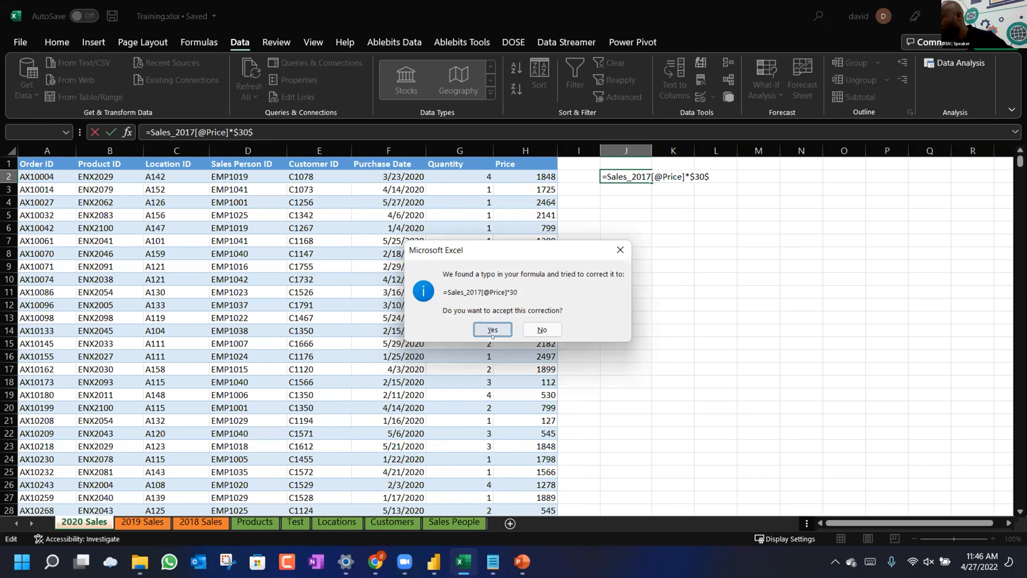
click(492, 329)
key(Return)
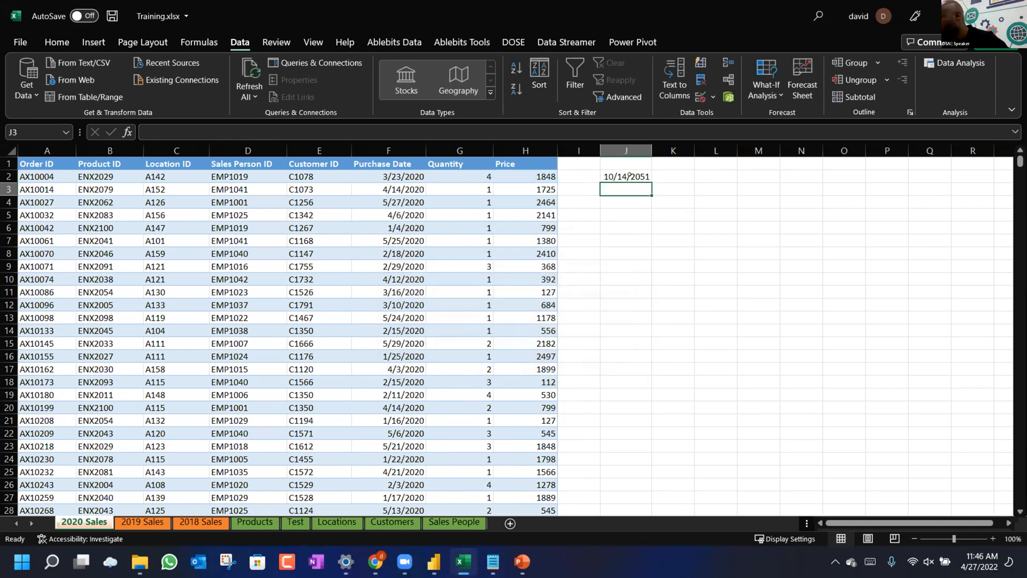
click(629, 176)
key(Delete)
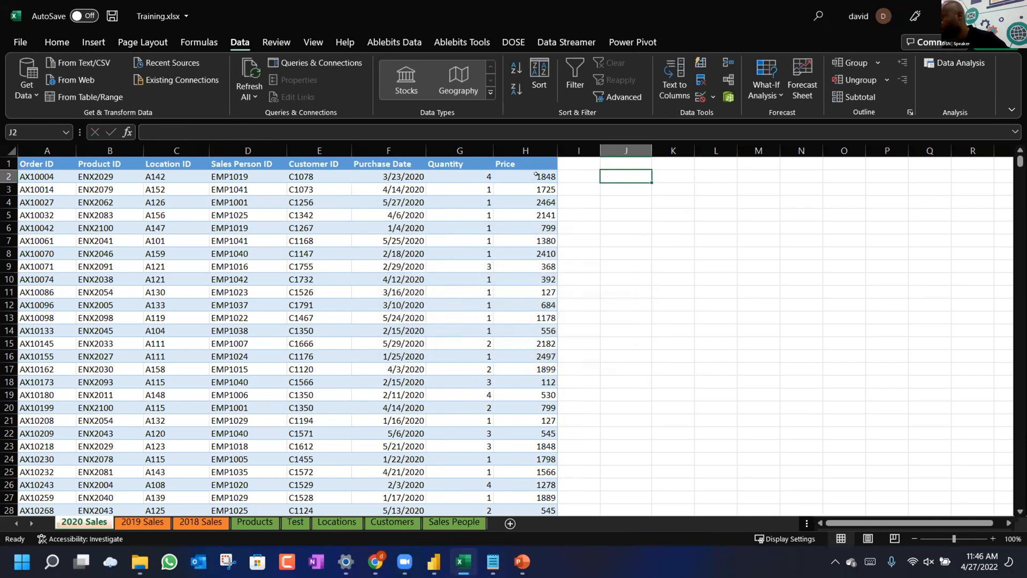
click(535, 175)
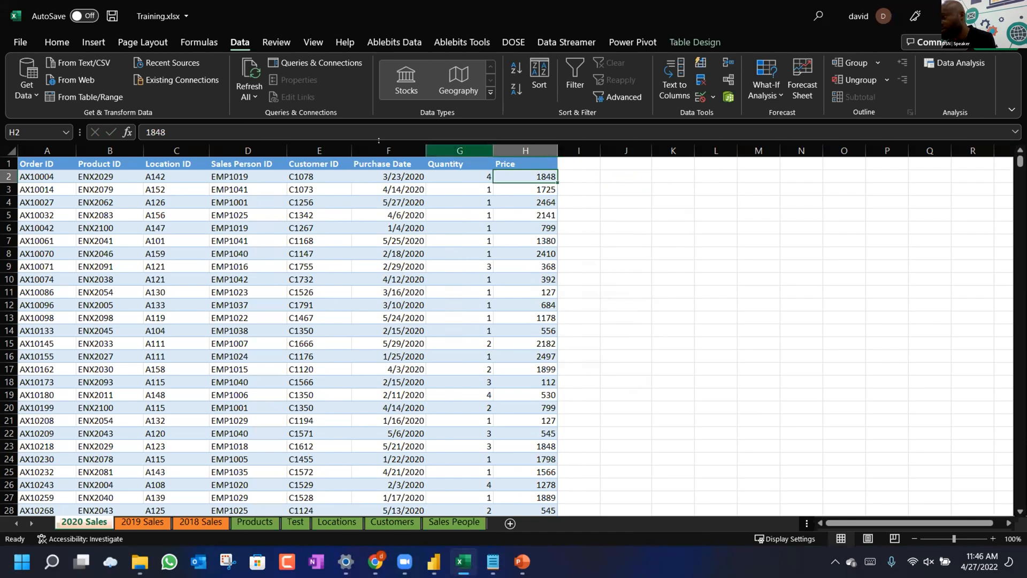
click(570, 175)
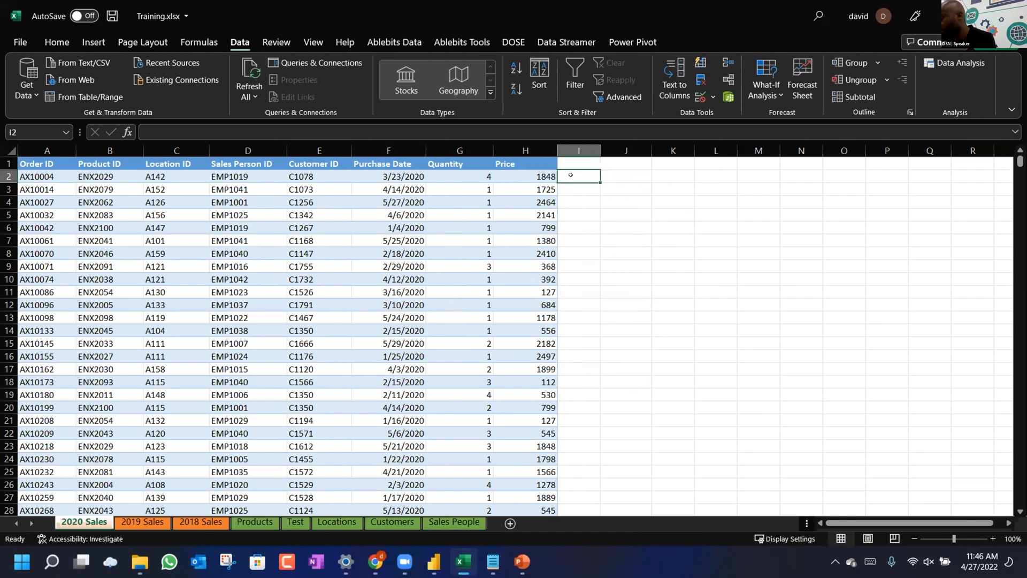
Enter a trial formula in K2 multiplying 4 by the first Price, giving 7392.
click(663, 174)
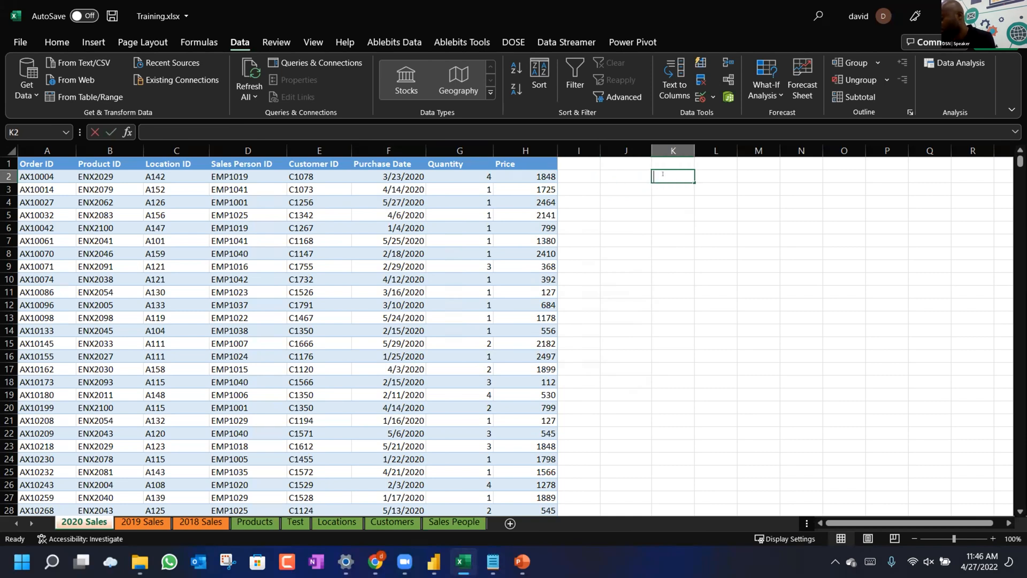
text(=)
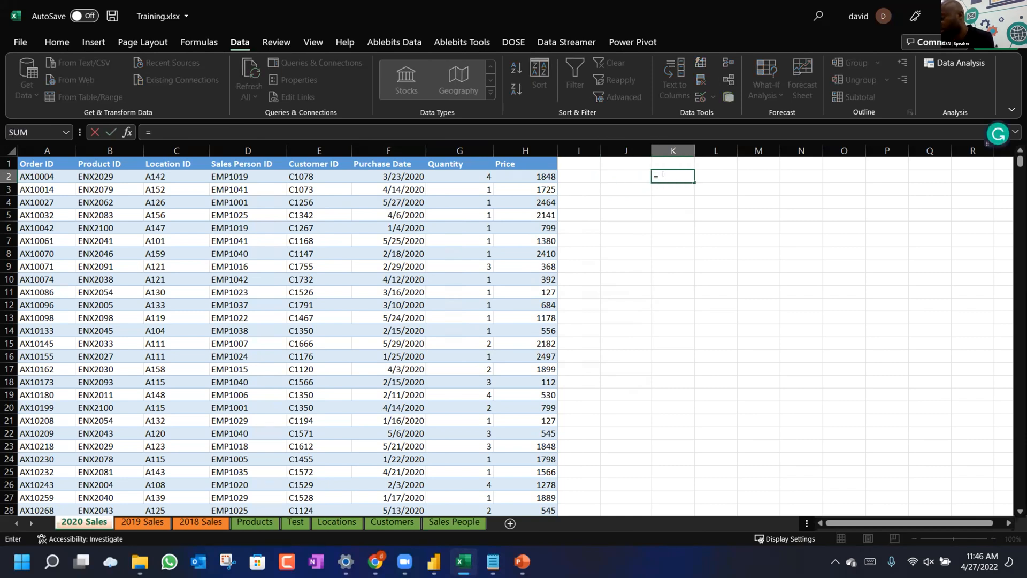
text(4*)
click(518, 176)
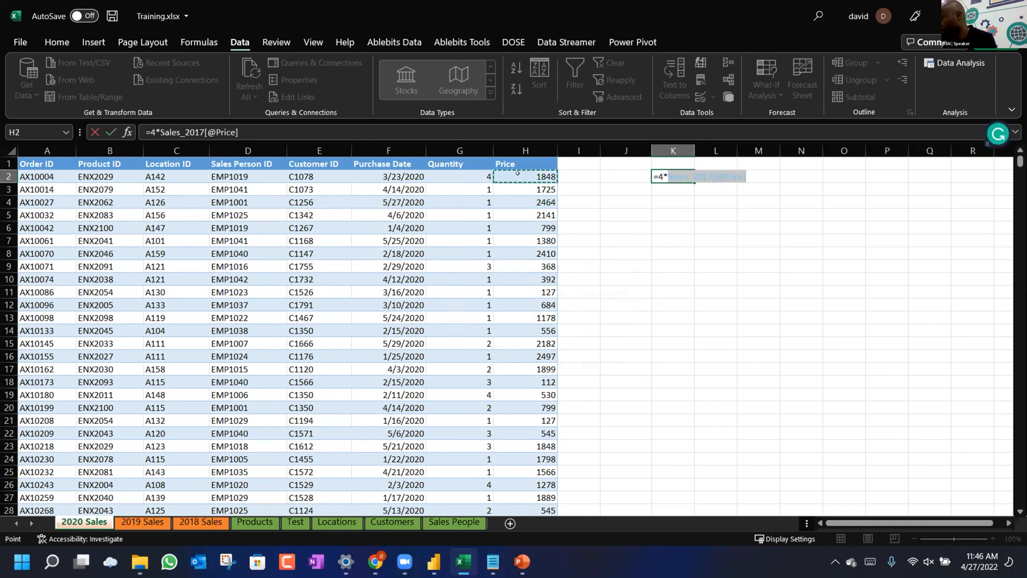
key(Return)
Revise the K2 formula references, undo back to 7392, check Price 1848 in H2, and return to Power BI.
key(Up)
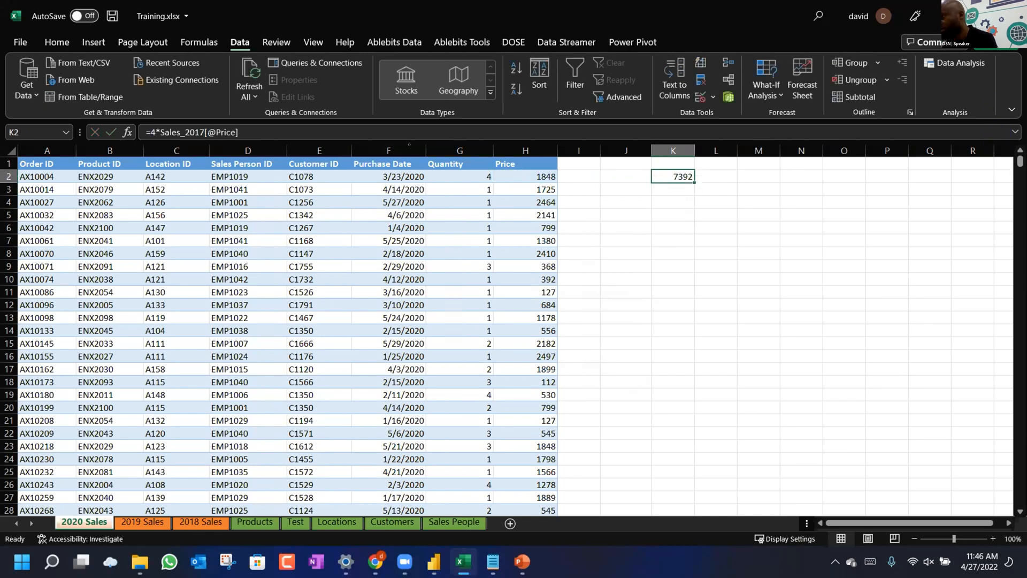
click(149, 132)
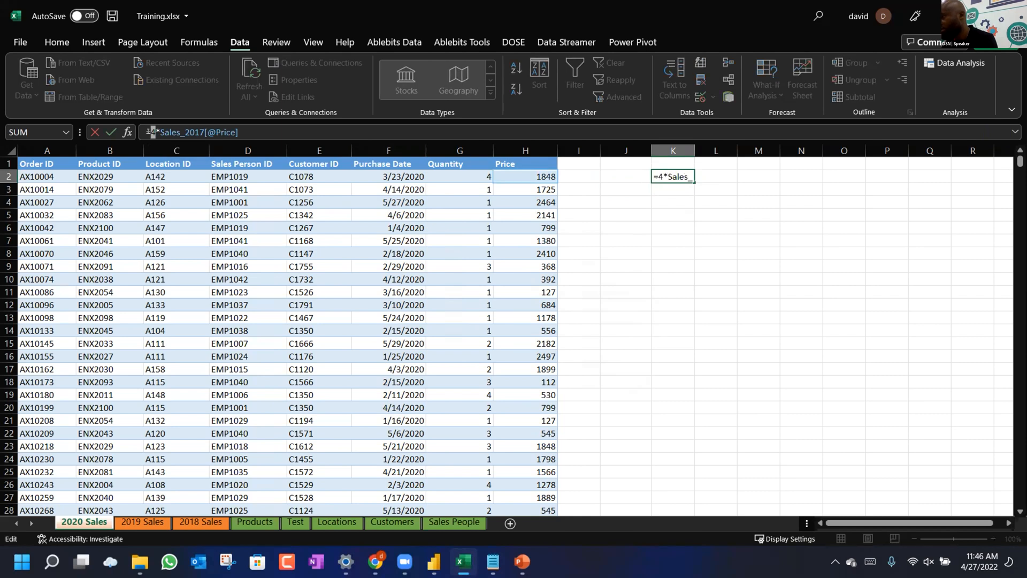
click(559, 179)
click(544, 177)
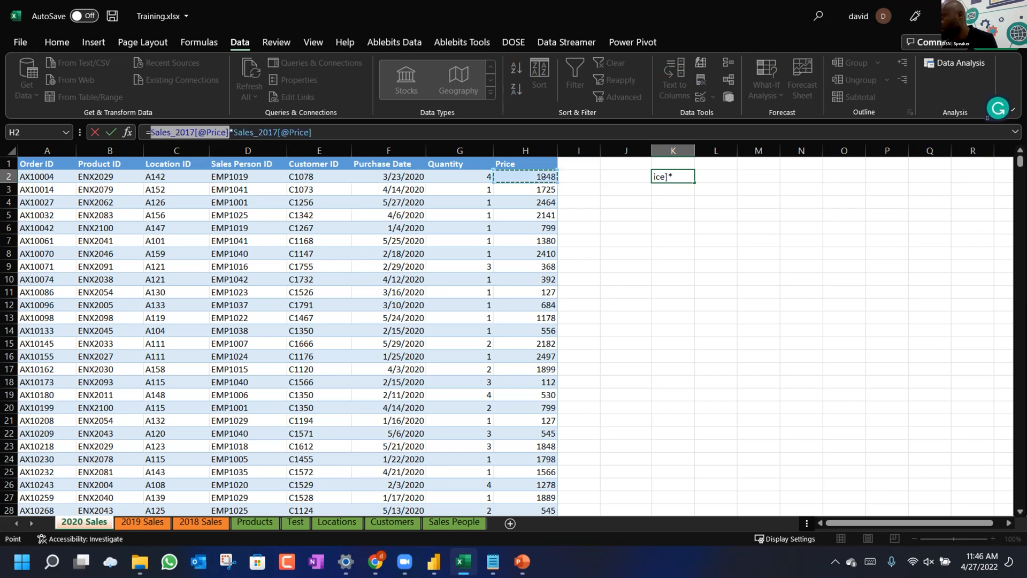
key(Return)
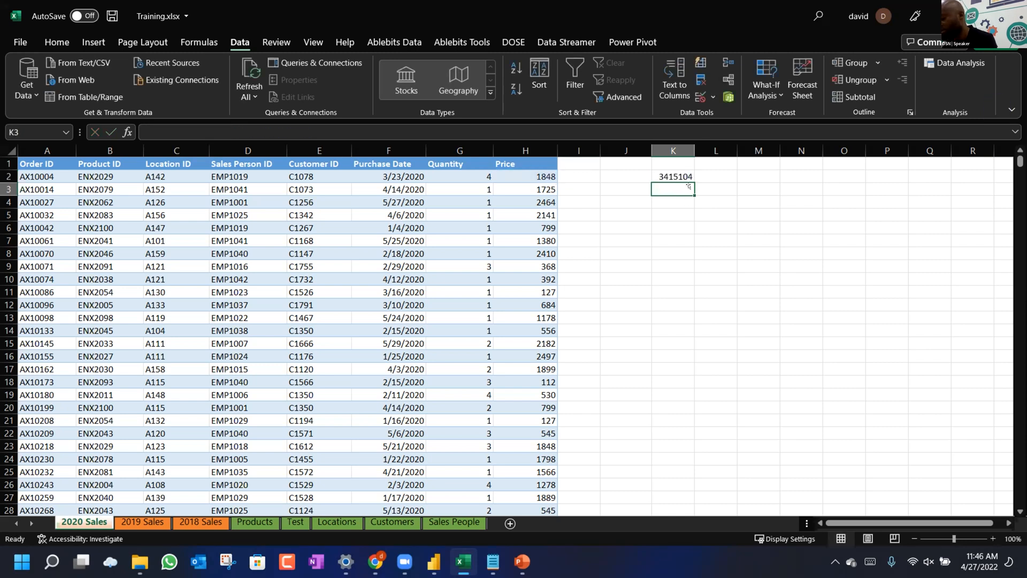
key(ctrl+z)
key(ctrl+z)
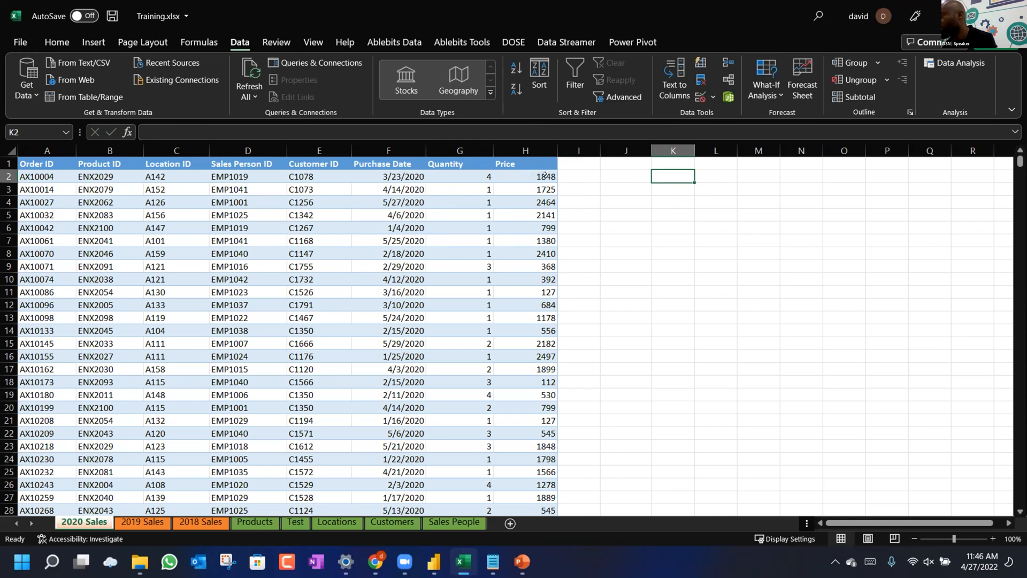
click(535, 176)
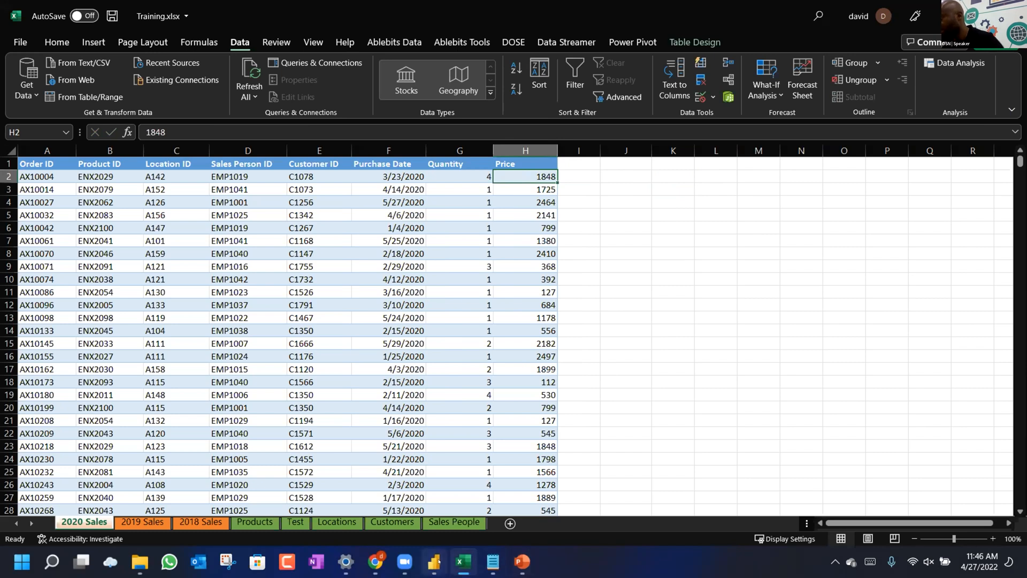
key(alt+Tab)
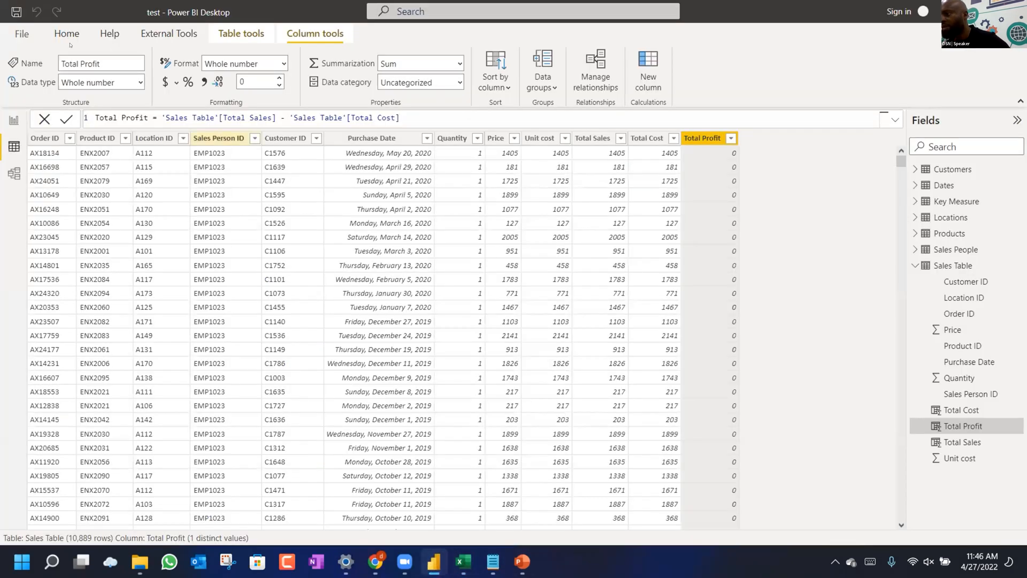
click(67, 35)
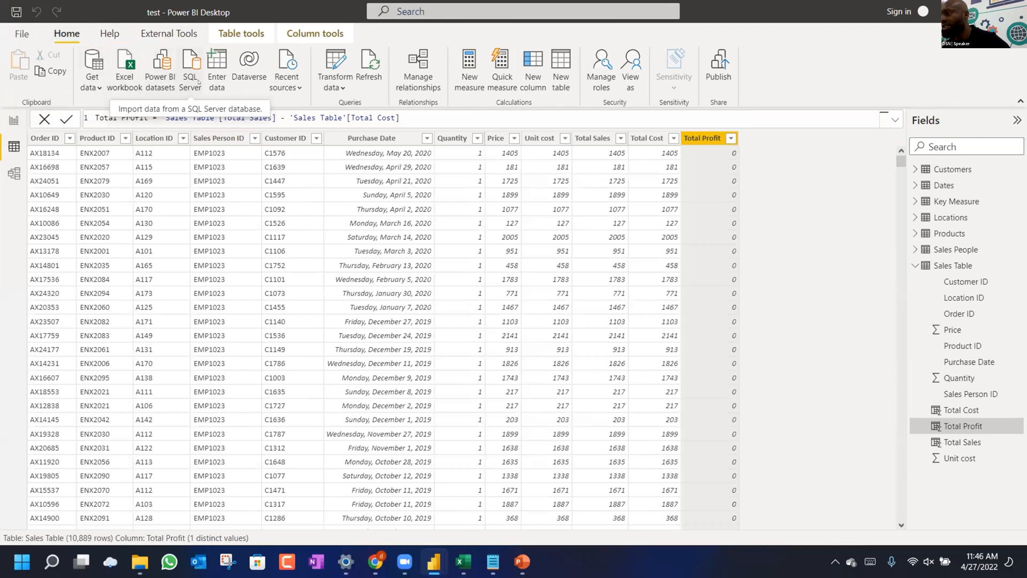
click(335, 87)
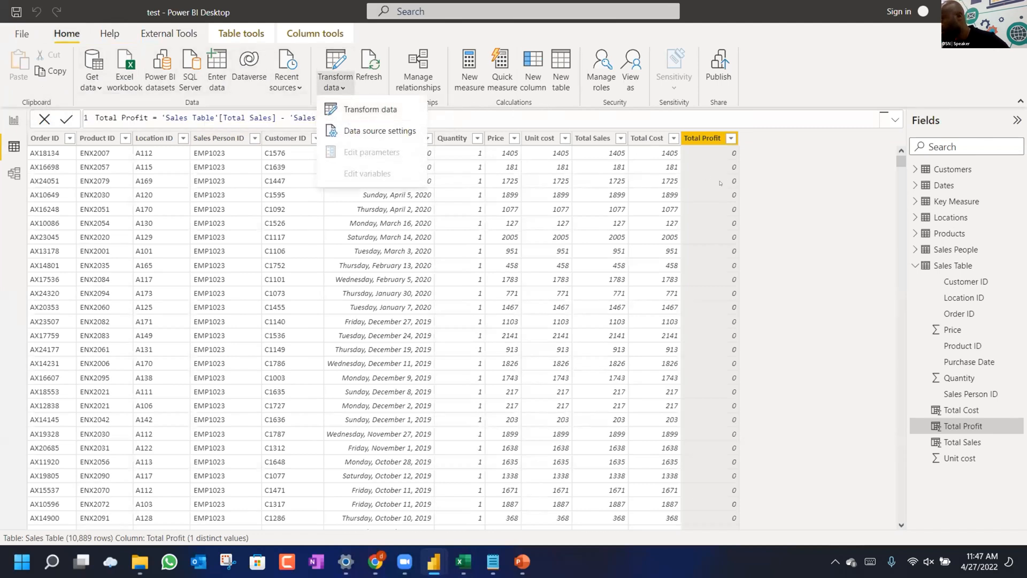
click(705, 167)
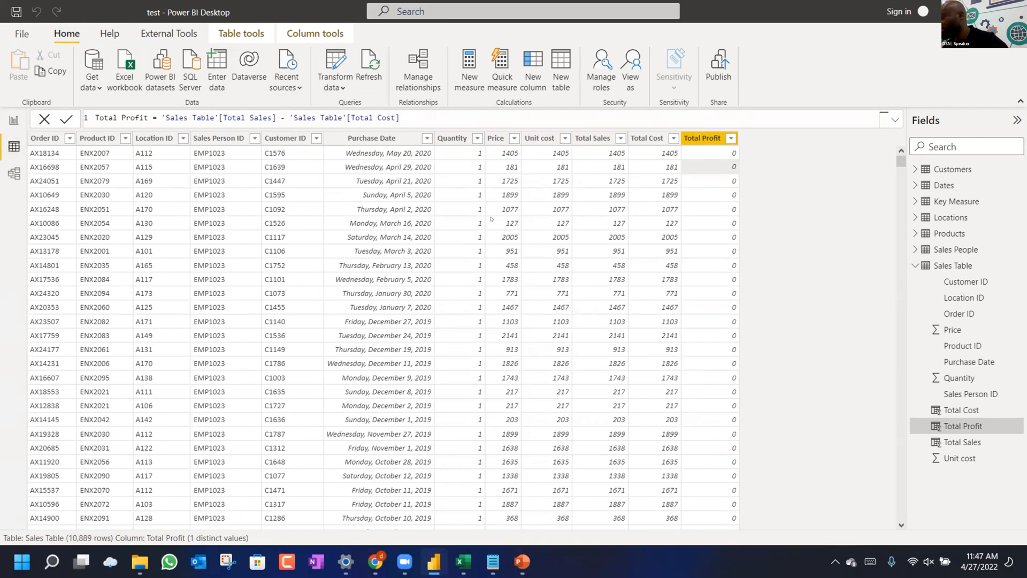
scroll(645, 269, down, 5)
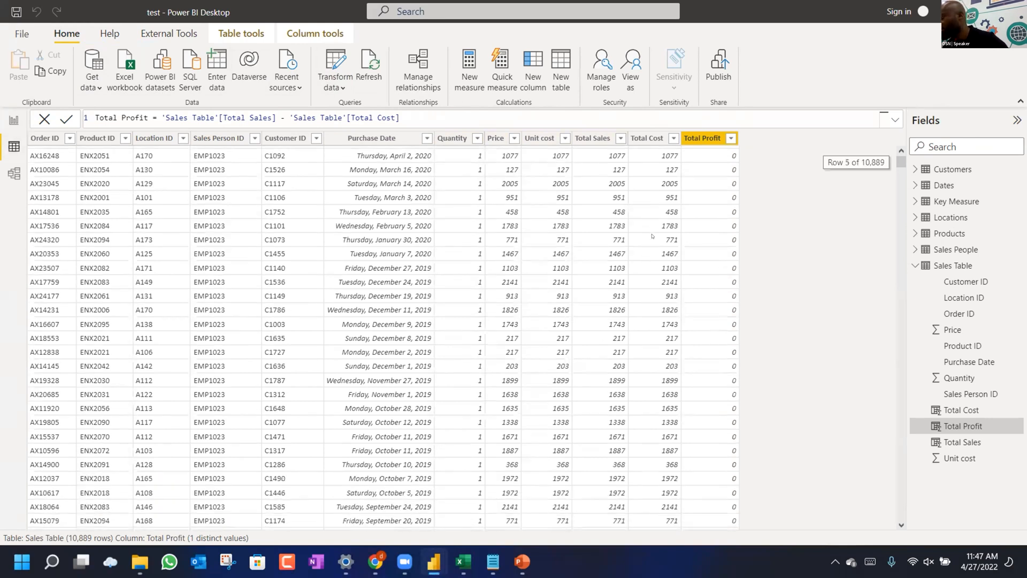
scroll(652, 236, up, 5)
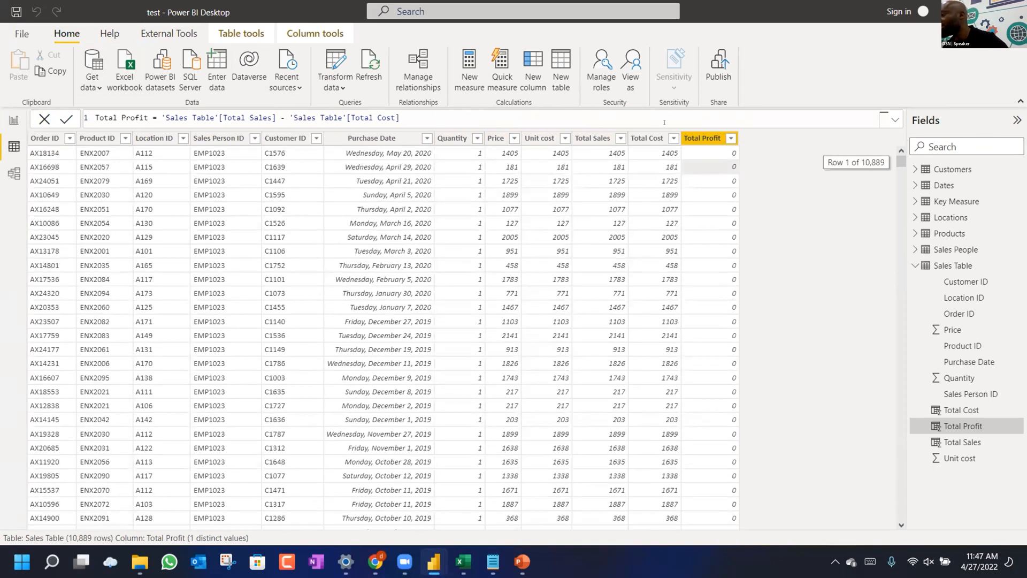
click(614, 139)
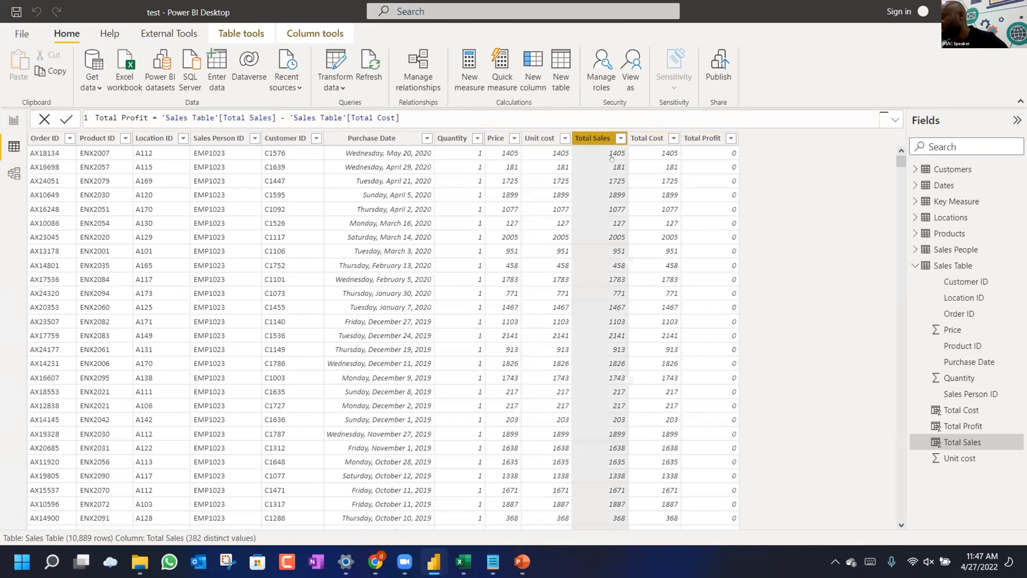
Sort Sales Table rows by Total Profit, largest first.
click(621, 139)
scroll(541, 390, down, 10)
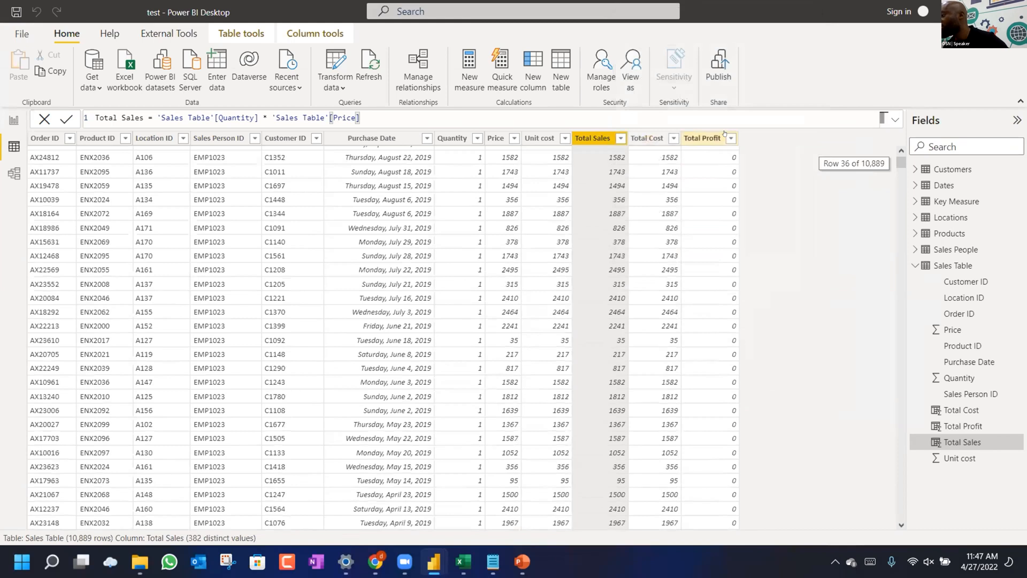
click(717, 138)
click(731, 138)
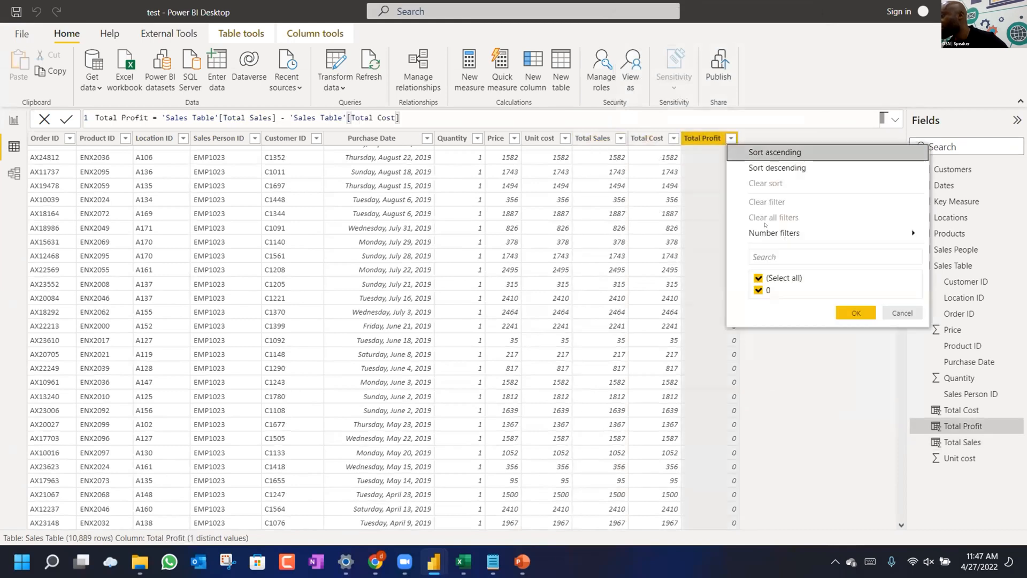
click(763, 167)
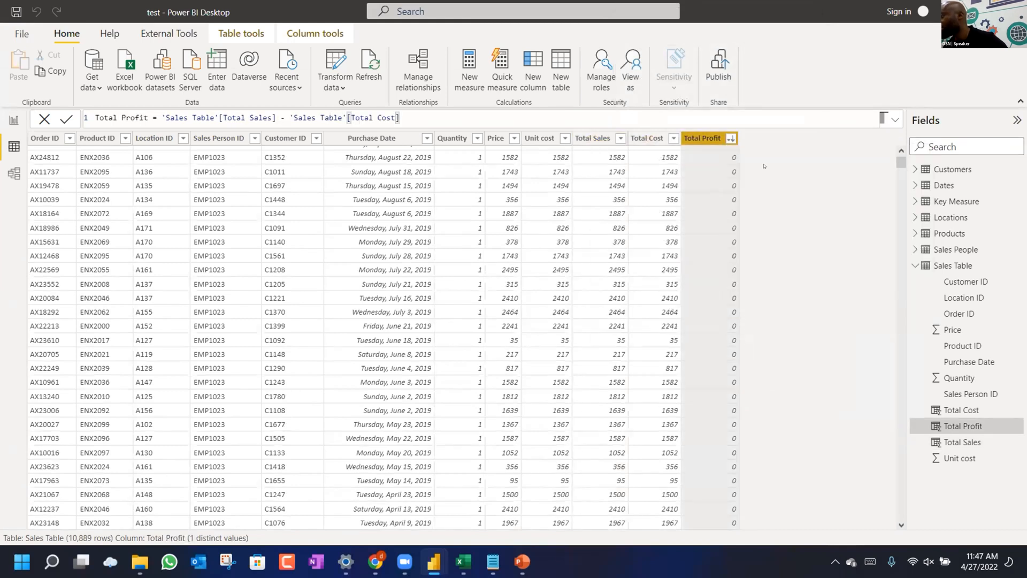
click(730, 139)
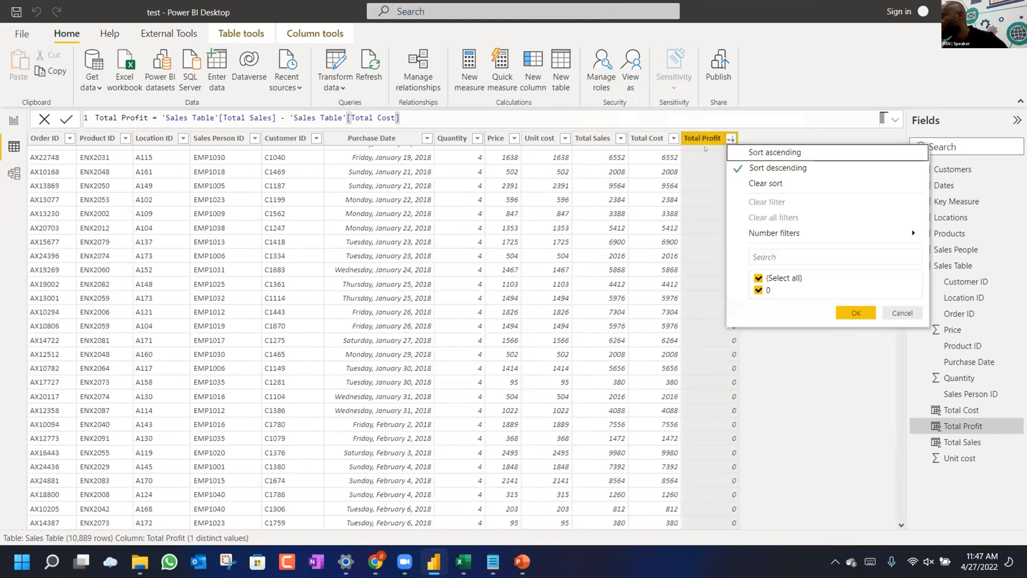
click(891, 314)
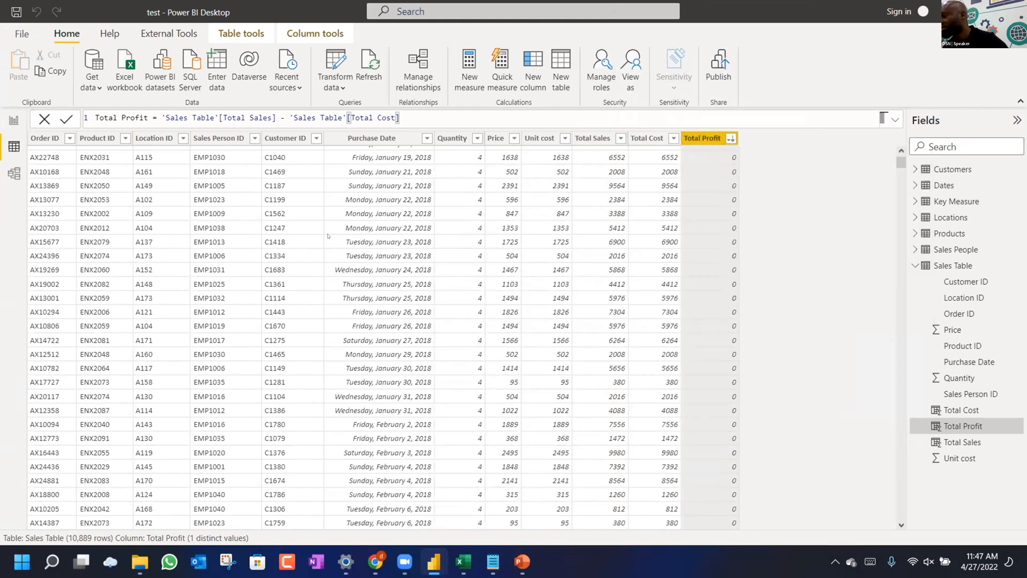
Flip to the report canvas and back, then select Total Cost to view its formula.
click(14, 118)
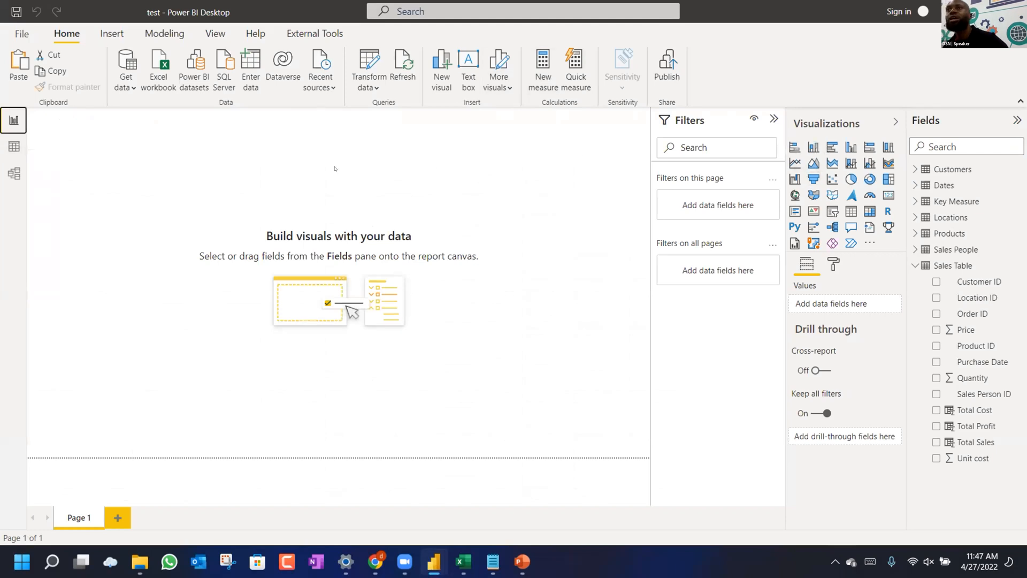
click(11, 149)
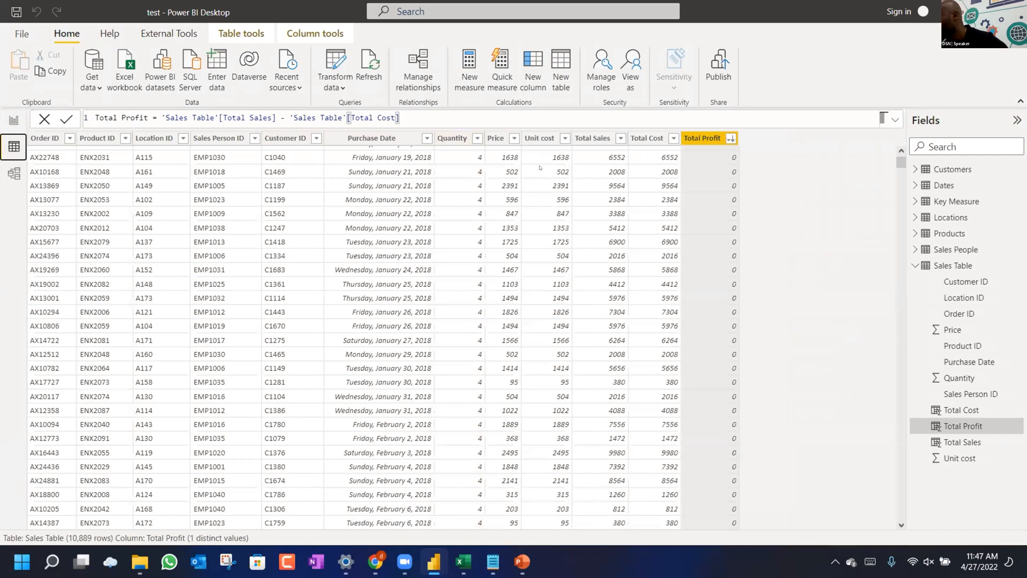
scroll(540, 167, up, 9)
scroll(540, 167, up, 2)
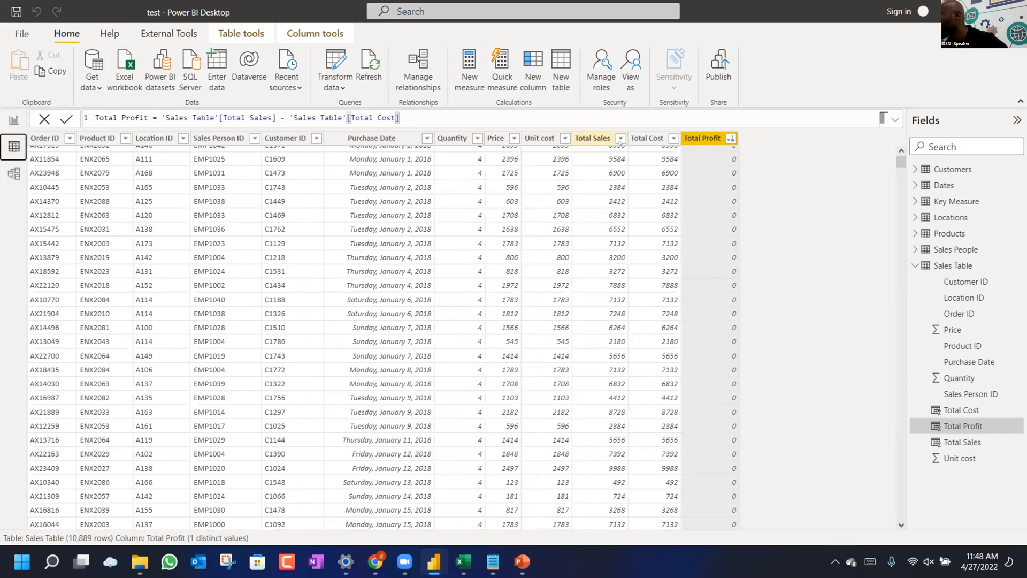
click(637, 138)
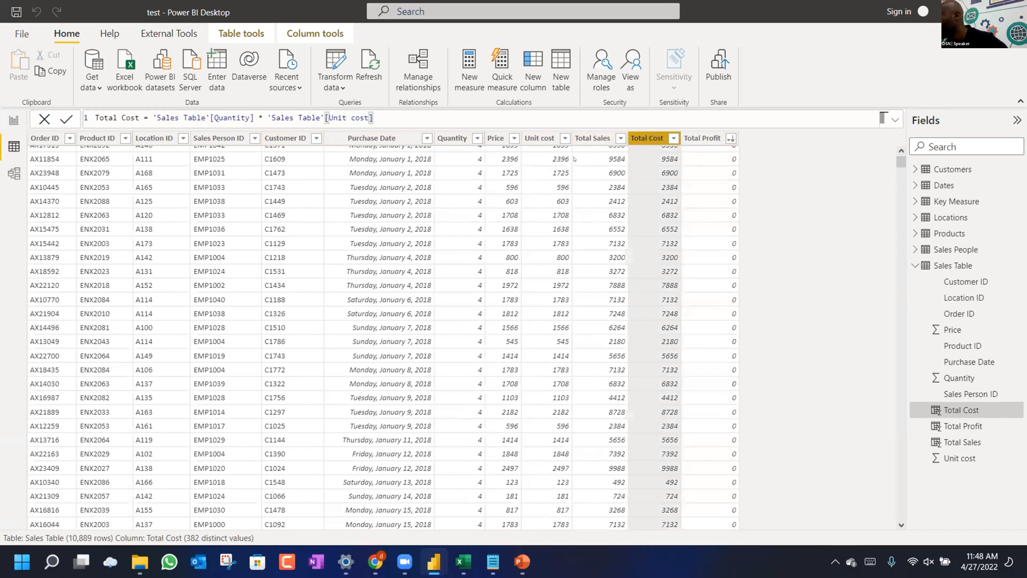
scroll(575, 159, up, 1)
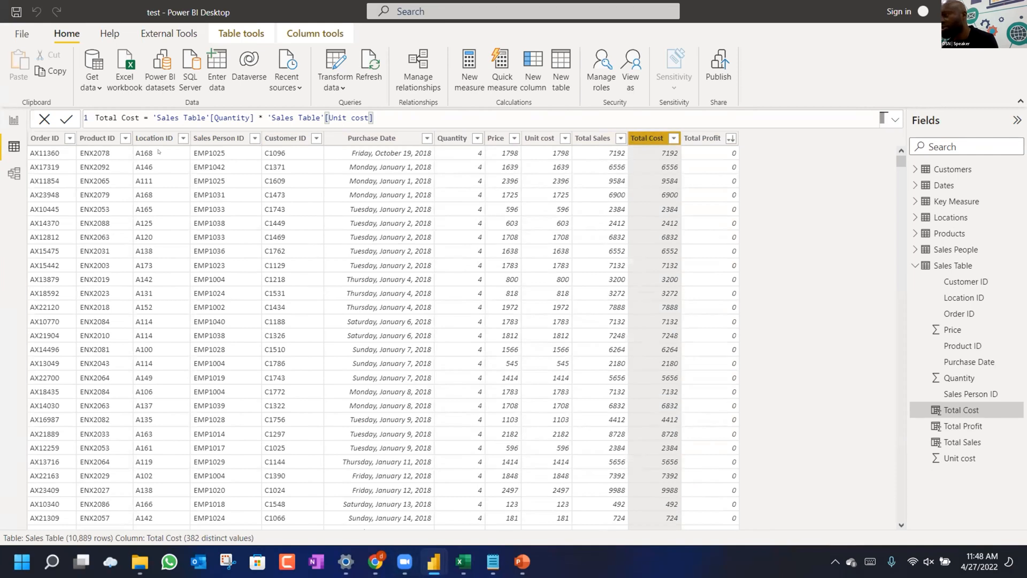
Inspect the Sales Table query's columns in Power Query Editor, then return to Excel's cell H2.
click(336, 87)
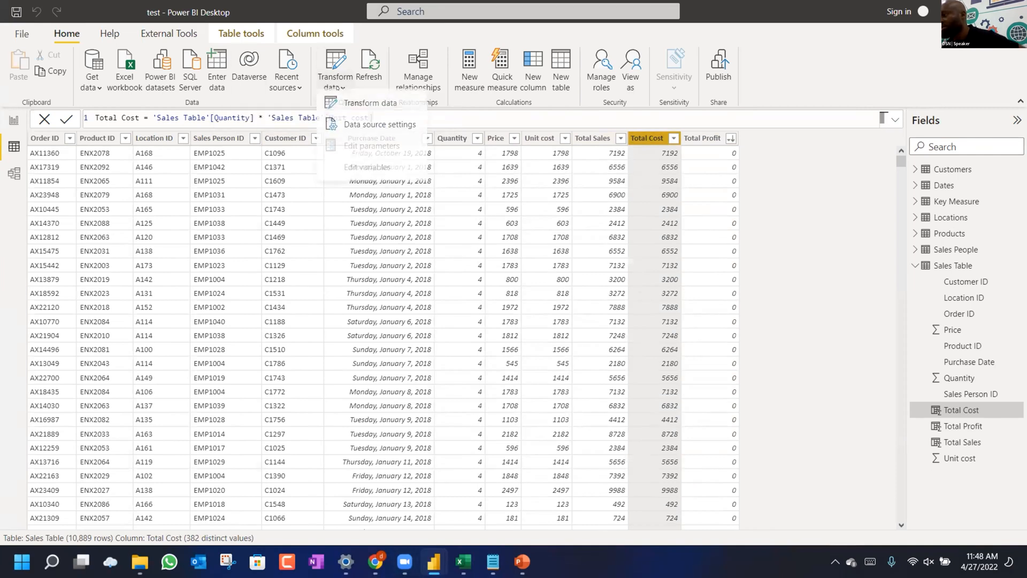
click(353, 109)
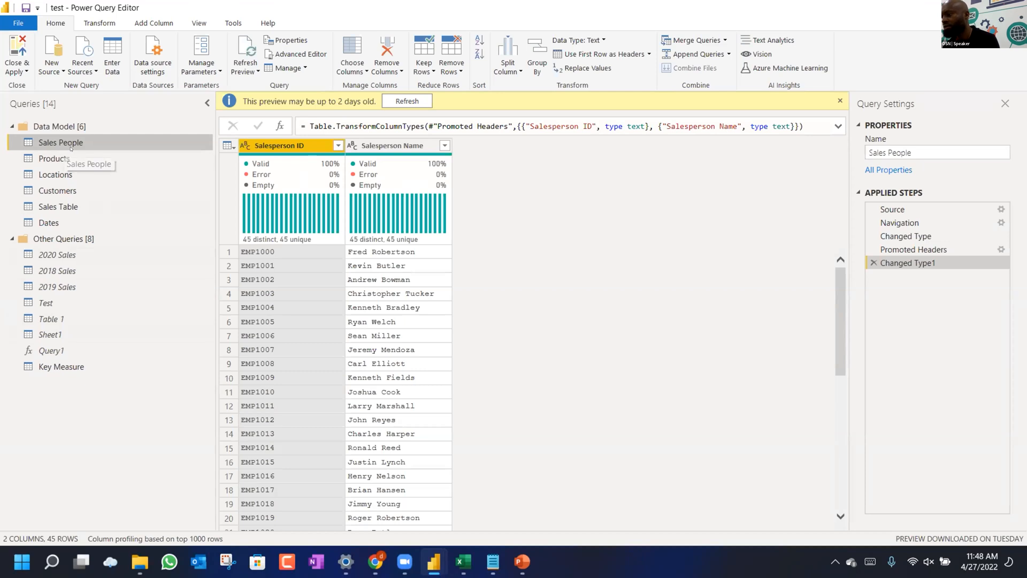
click(74, 207)
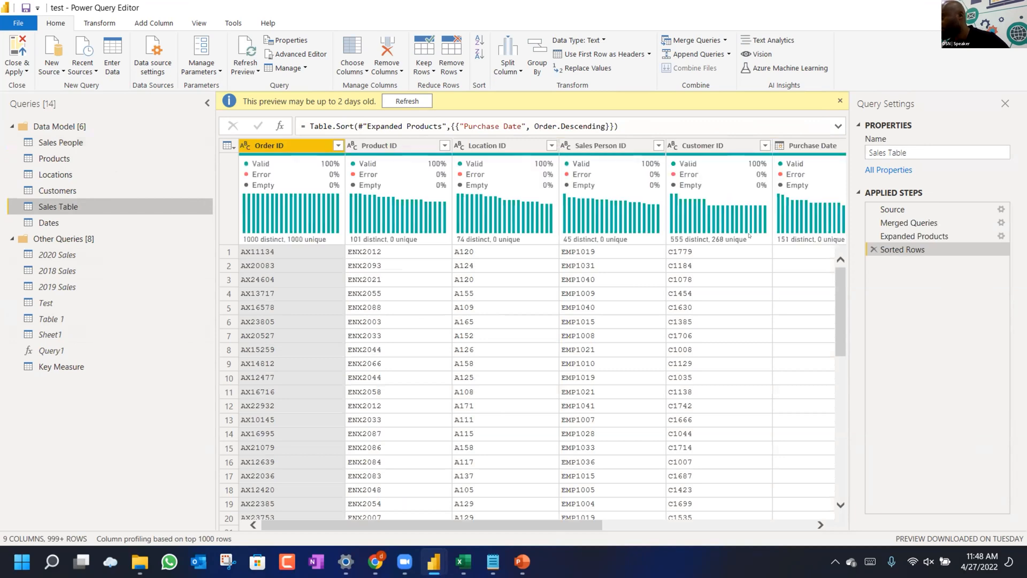
mouse_move(749, 235)
click(592, 305)
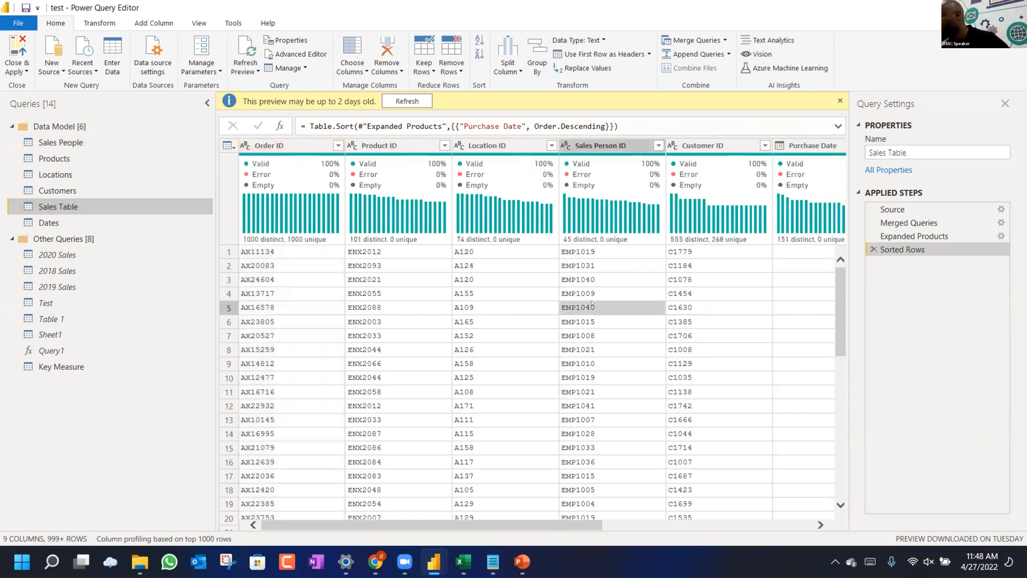
scroll(594, 289, right, 5)
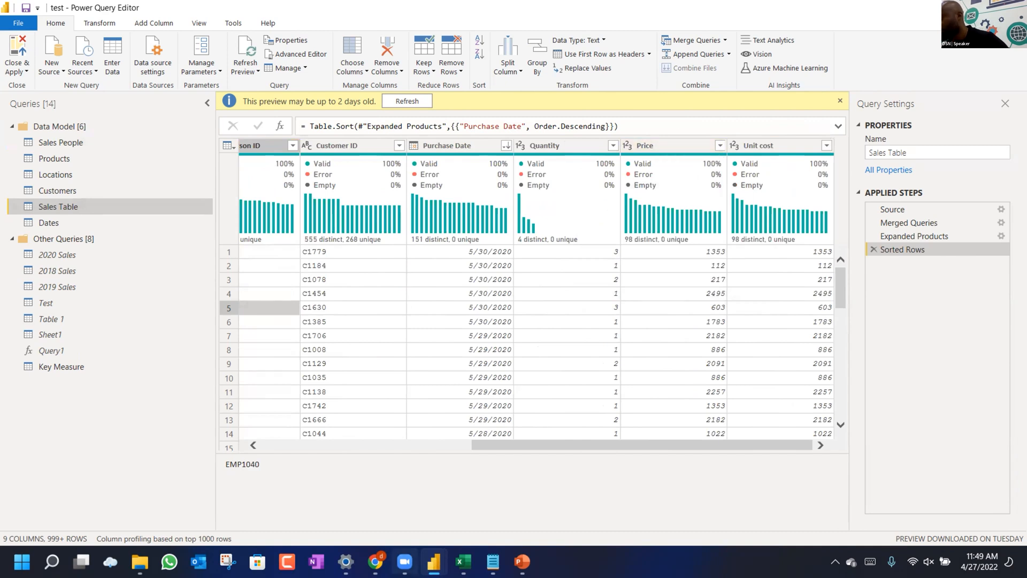
click(464, 561)
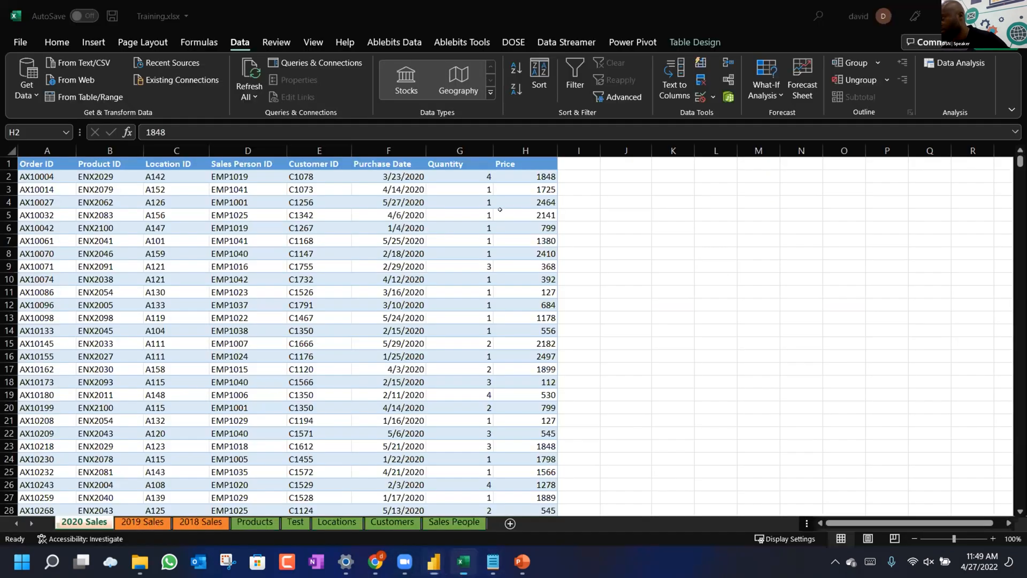
click(526, 184)
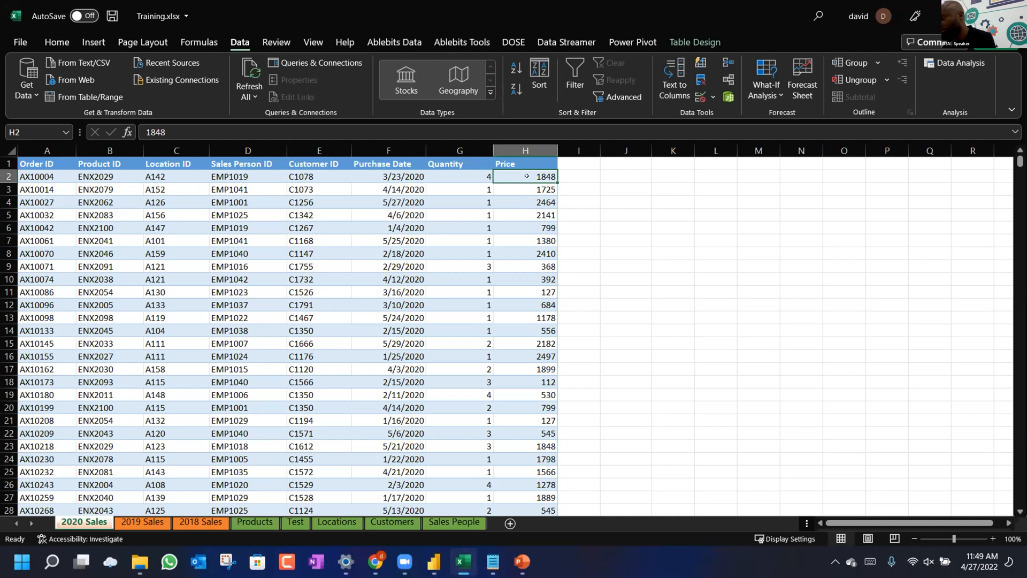
Fill a helper column in I with =20*Price and copy cells I1:I2.
click(570, 176)
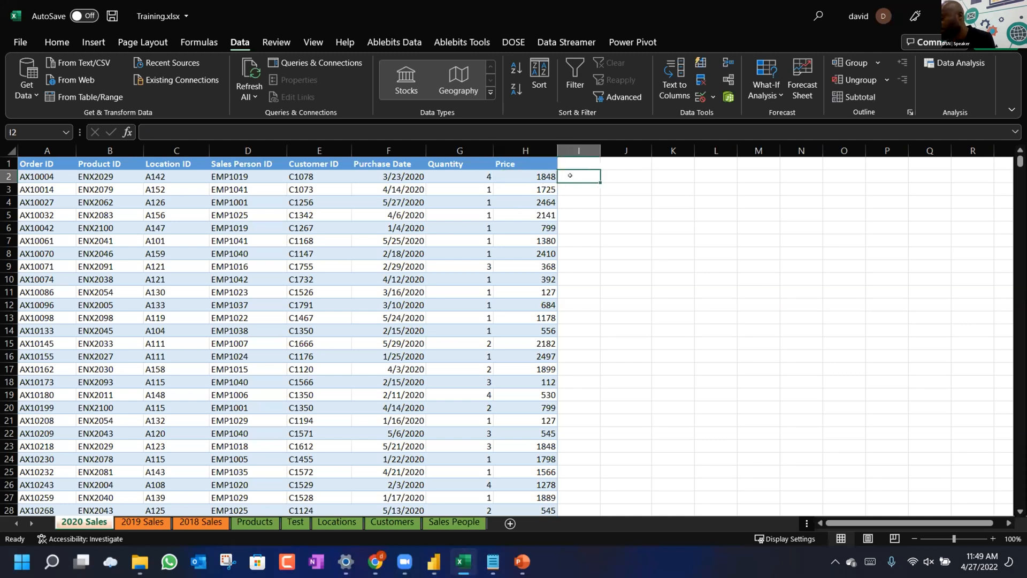
text(=)
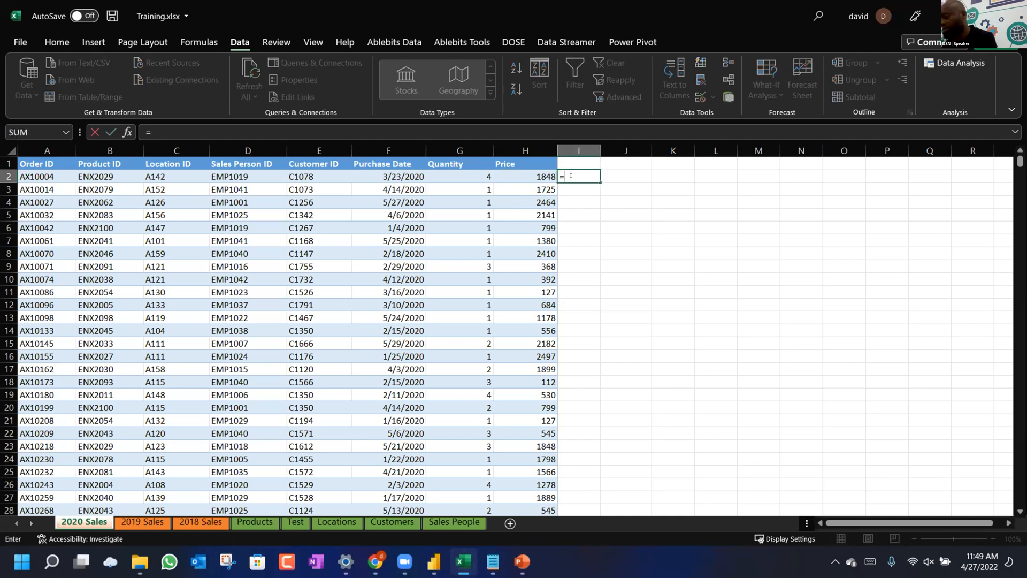
text(20)
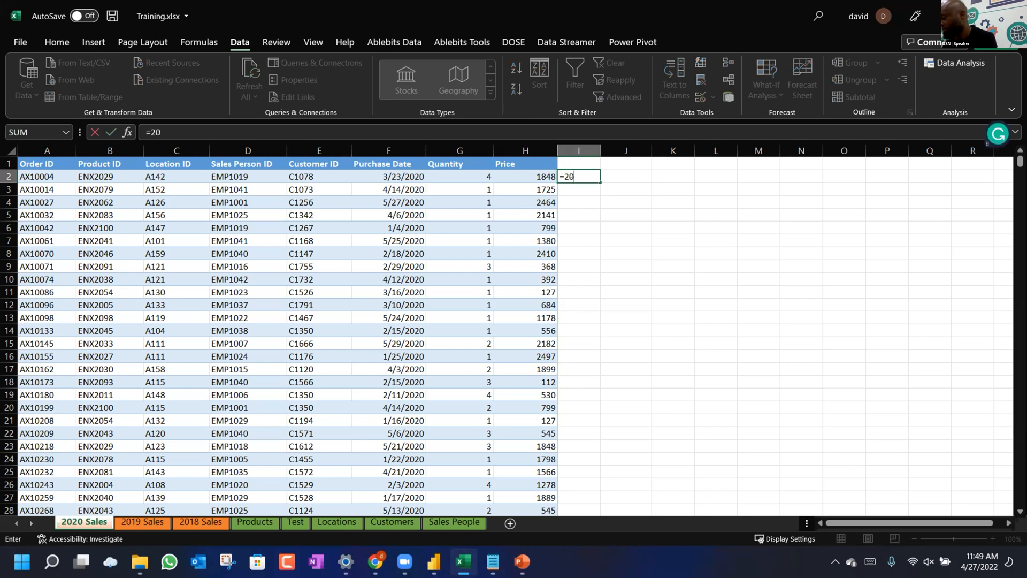
text(*)
click(530, 176)
key(Return)
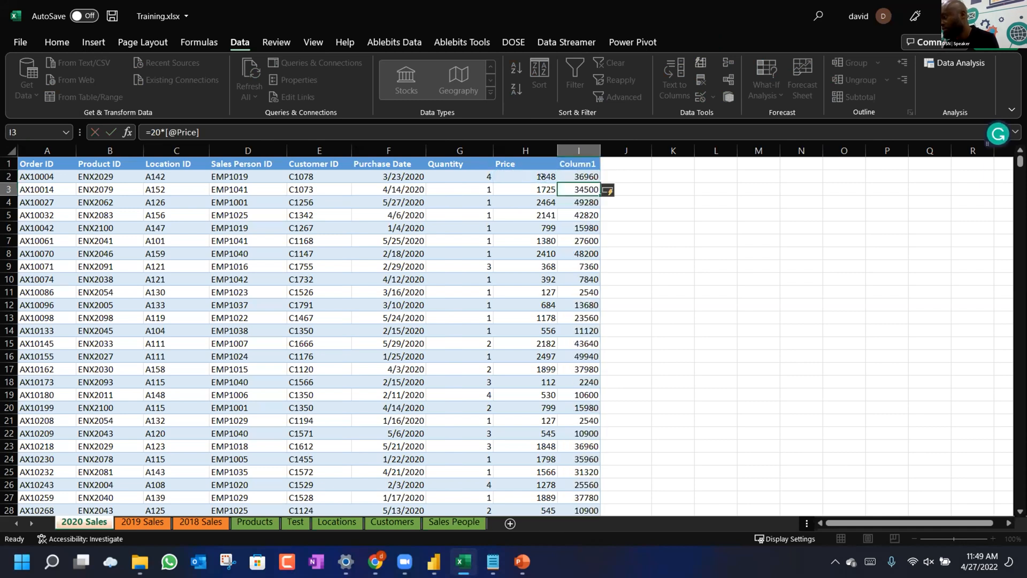
key(Up)
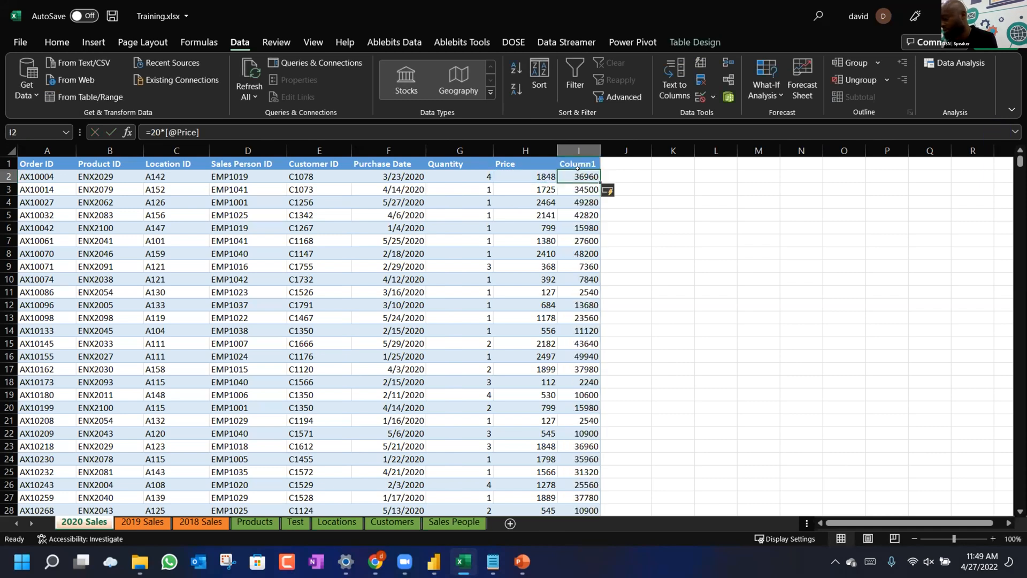
key(shift+Up)
key(ctrl+c)
key(Up)
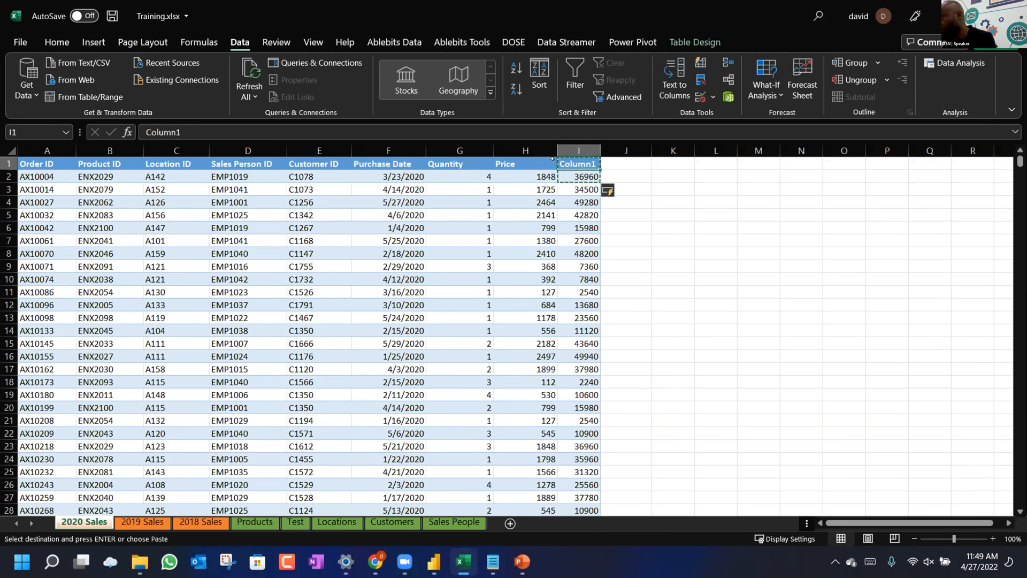
Paste the Price header into the helper column as Price2, delete column H, then undo the deletion.
click(519, 156)
click(515, 159)
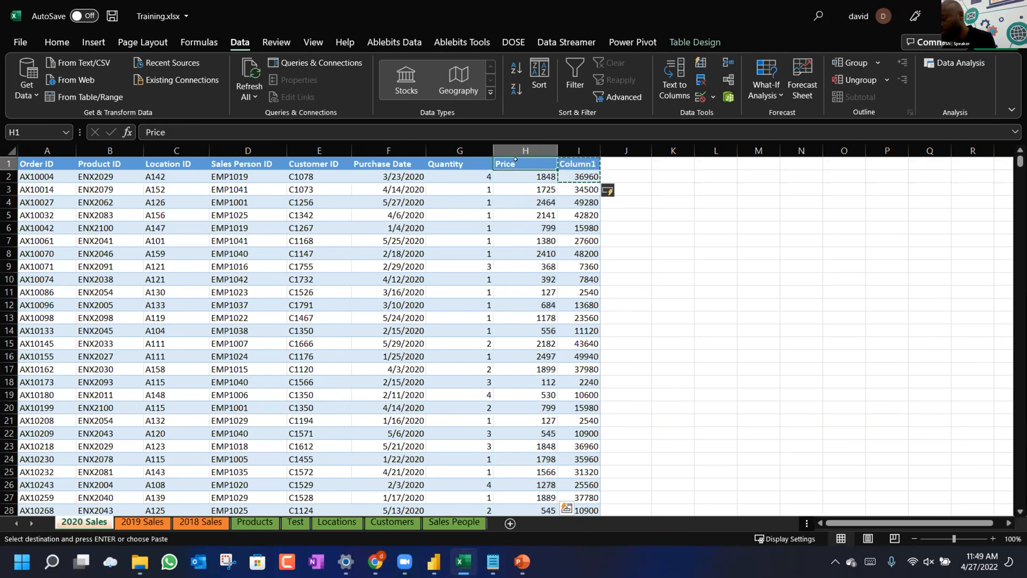
click(561, 161)
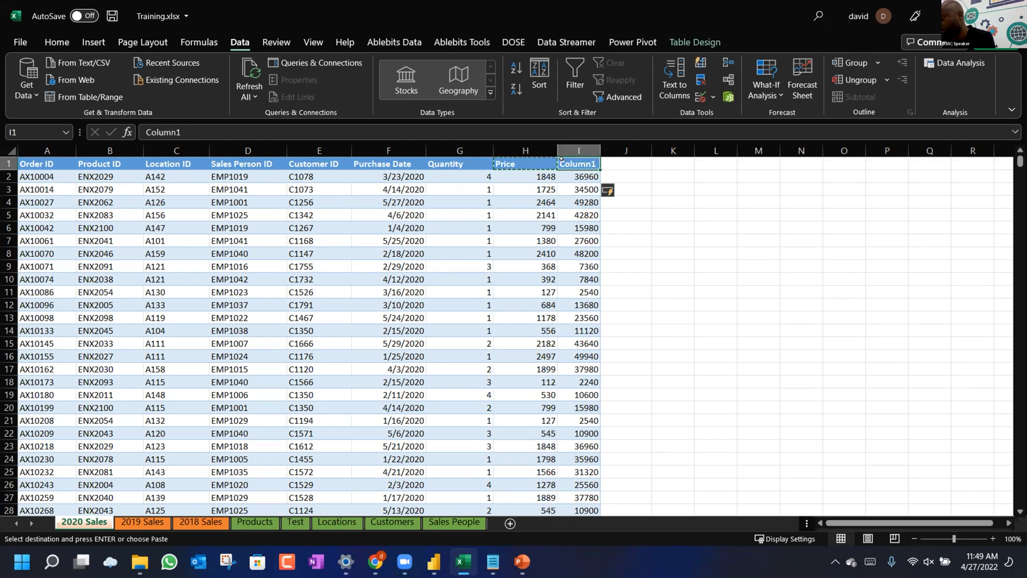
key(ctrl+v)
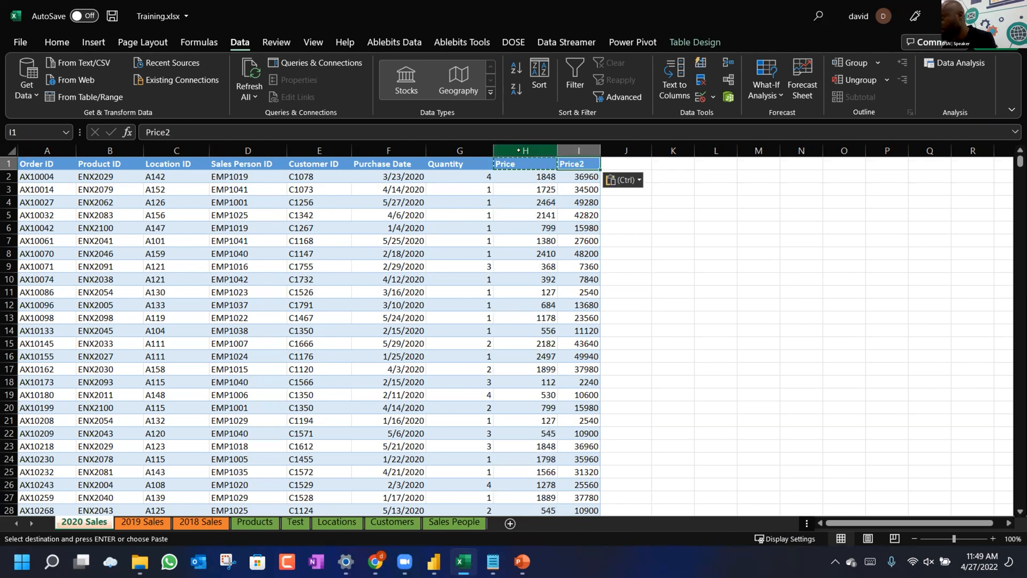
click(518, 151)
right_click(524, 154)
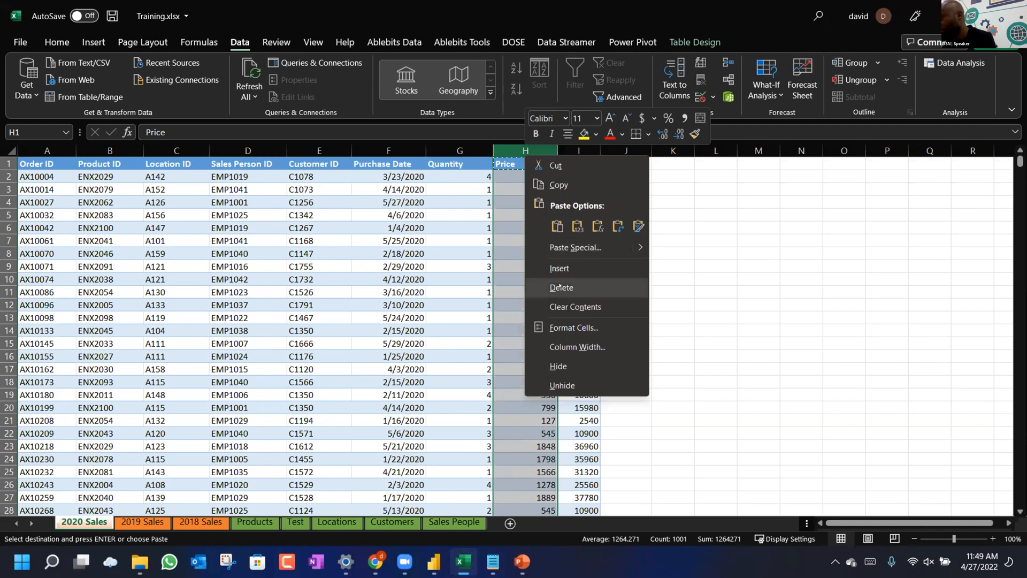
click(560, 287)
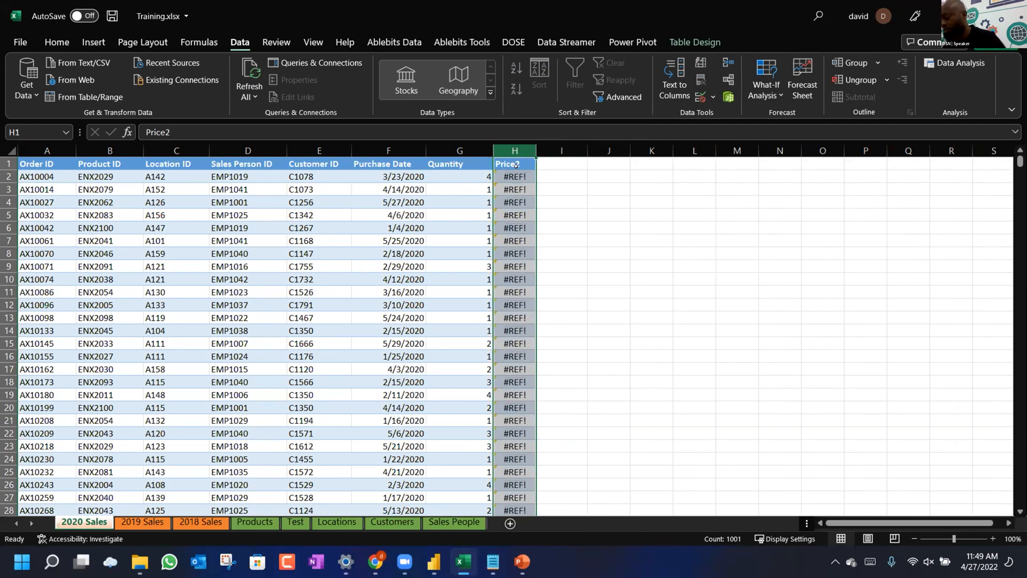
key(ctrl+z)
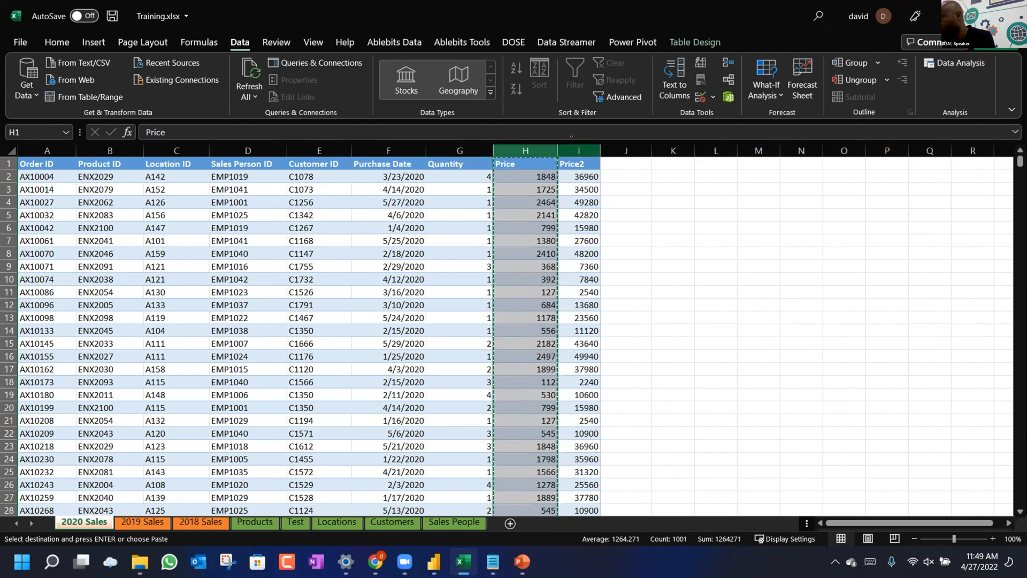
click(579, 151)
Attempt a Paste Values into the table and dismiss the resulting paste error.
click(57, 42)
click(65, 95)
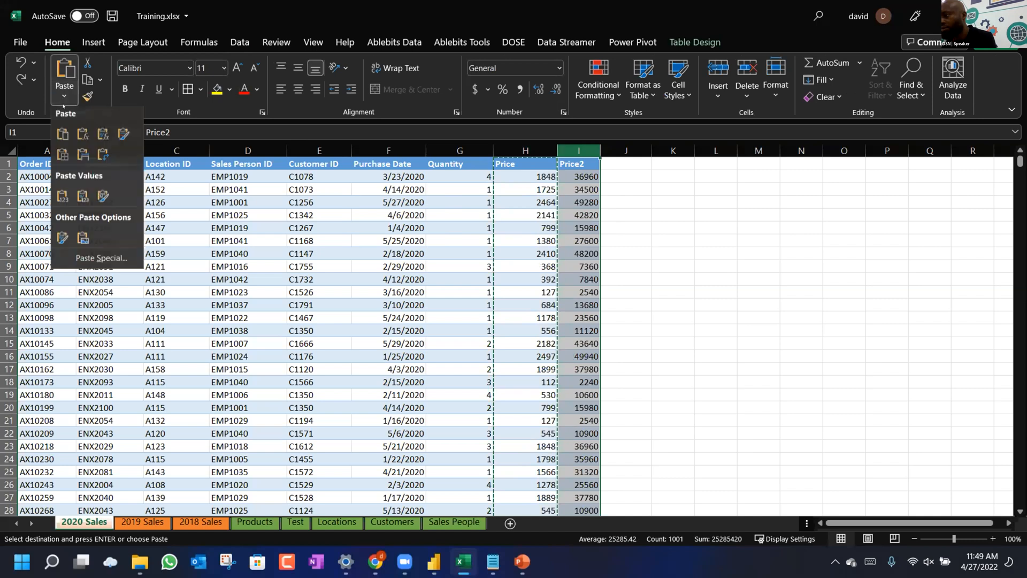
click(62, 200)
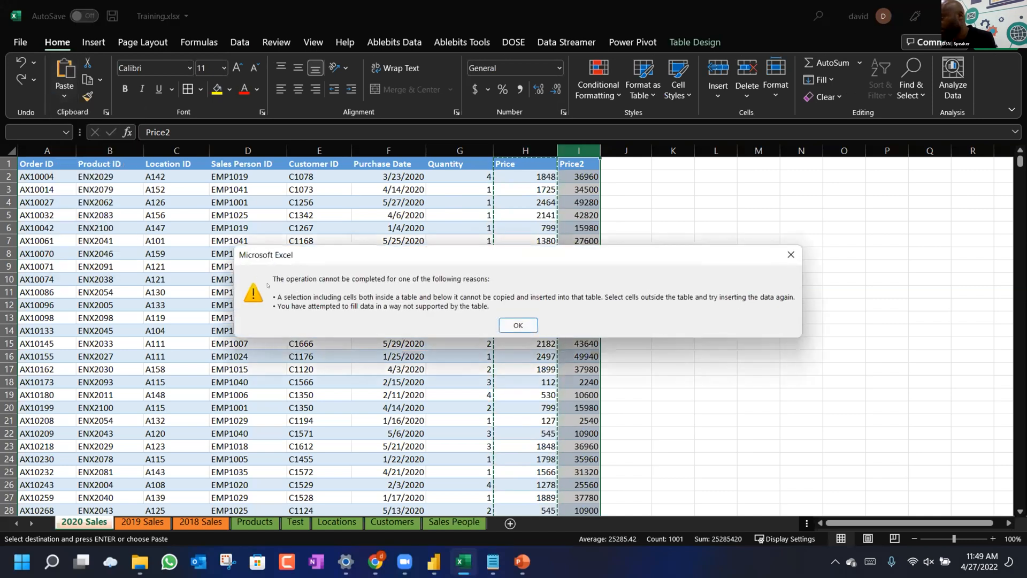
click(517, 324)
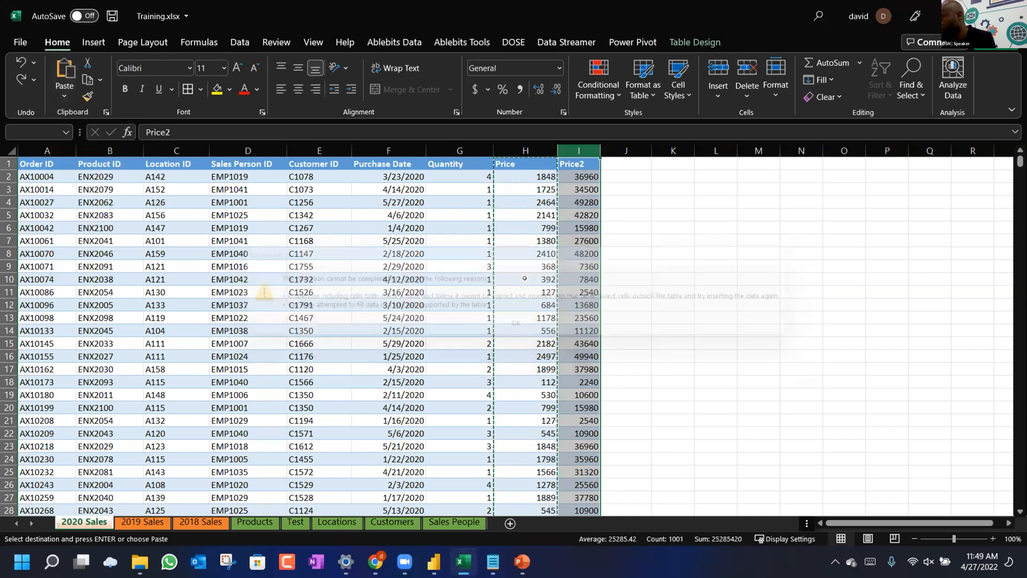
Paste the Price2 results as values over the Price column starting at H2.
click(525, 165)
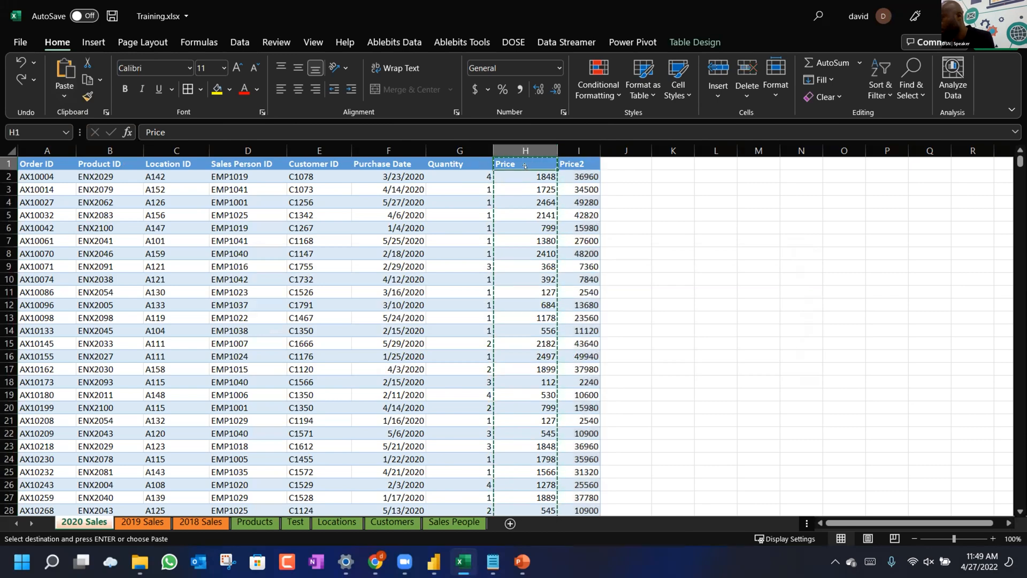
double_click(525, 165)
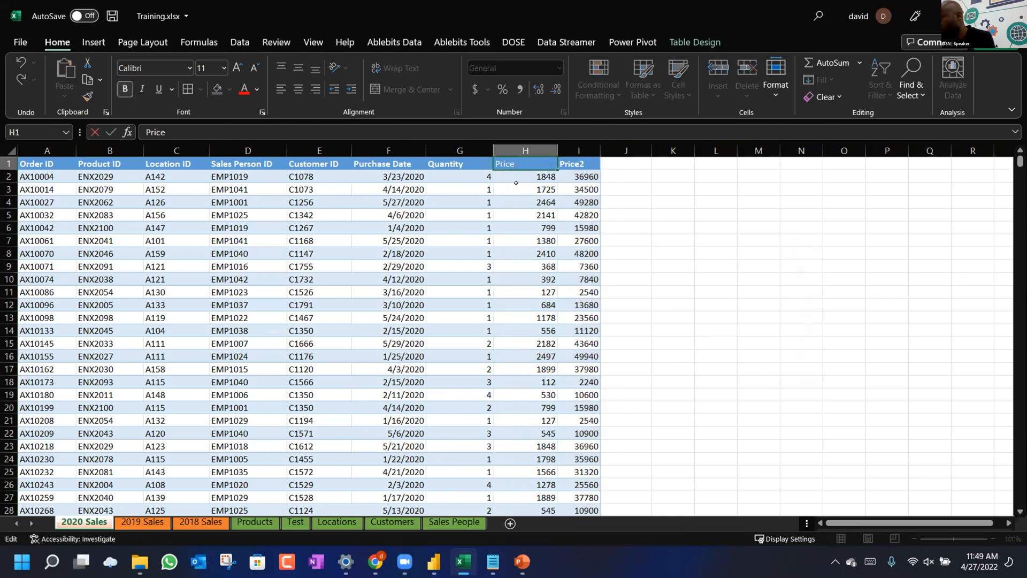
click(517, 175)
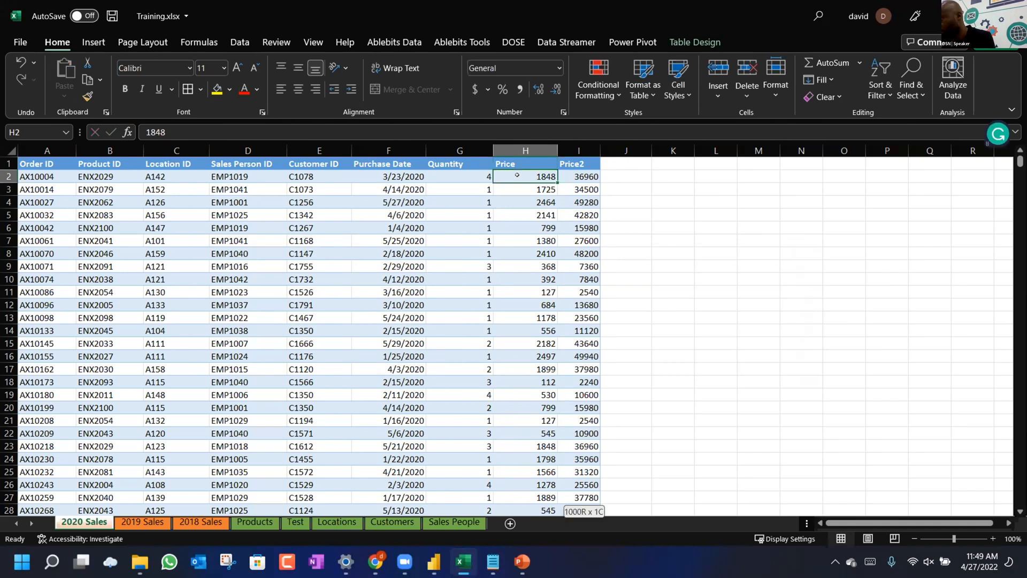
key(ctrl+shift+Down)
key(ctrl+c)
key(ctrl+Up)
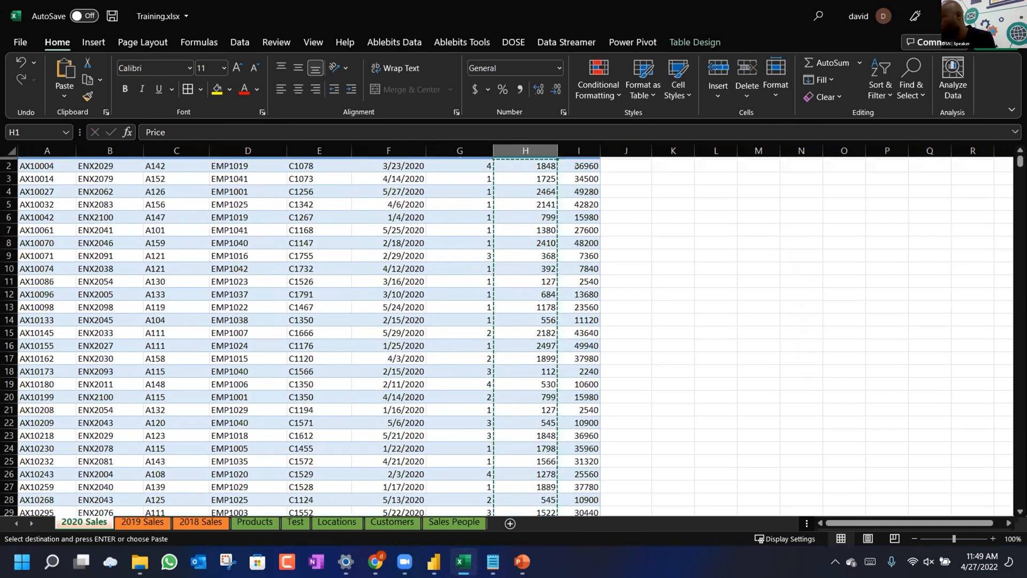
key(Down)
key(Right)
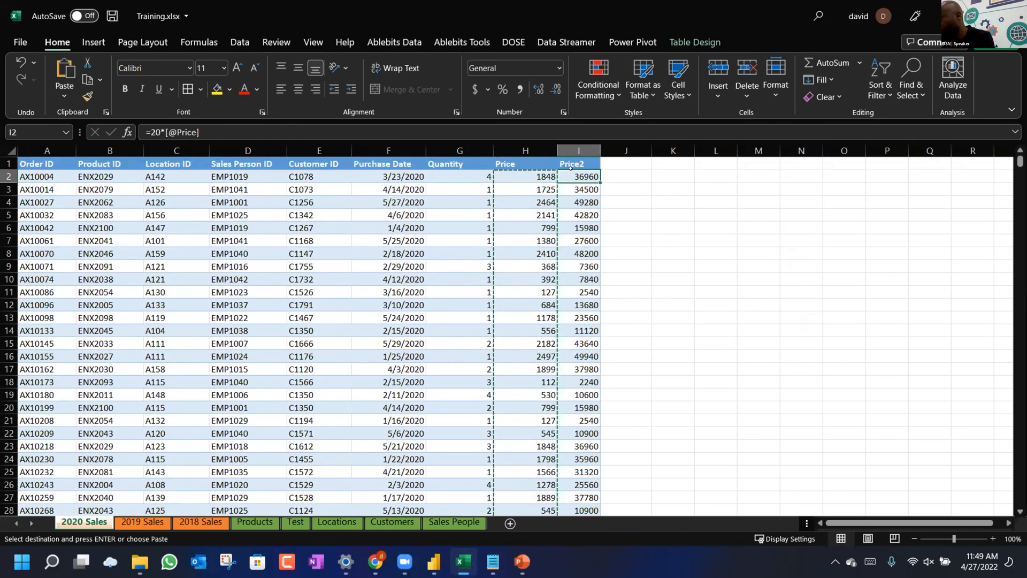
key(ctrl+shift+Down)
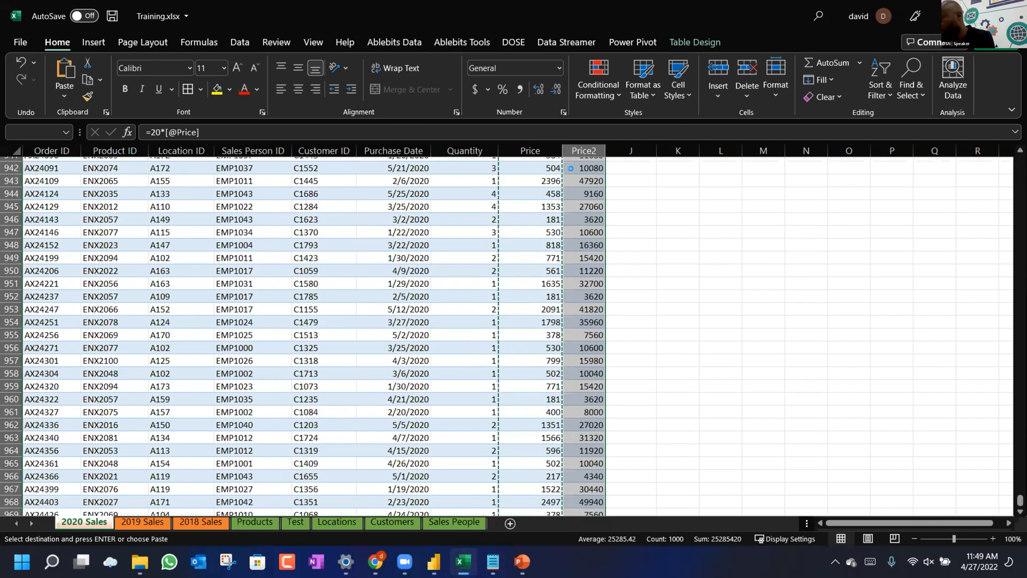
key(Left)
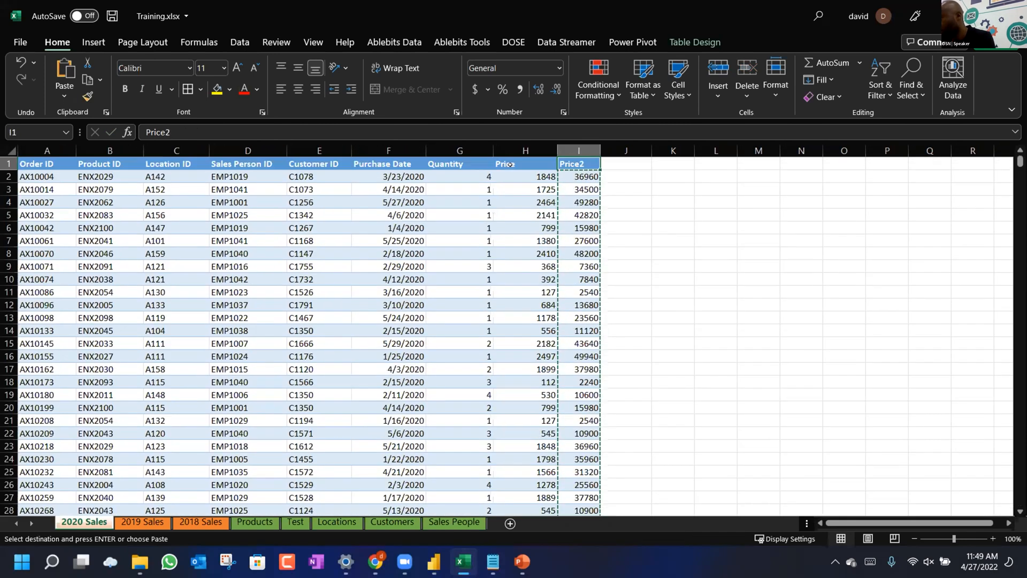
click(64, 96)
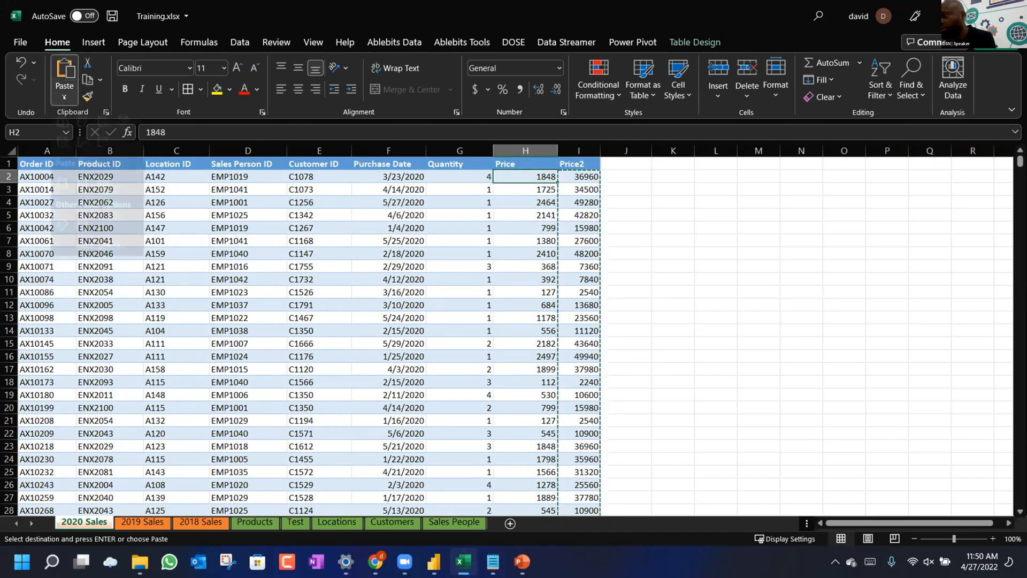
click(62, 199)
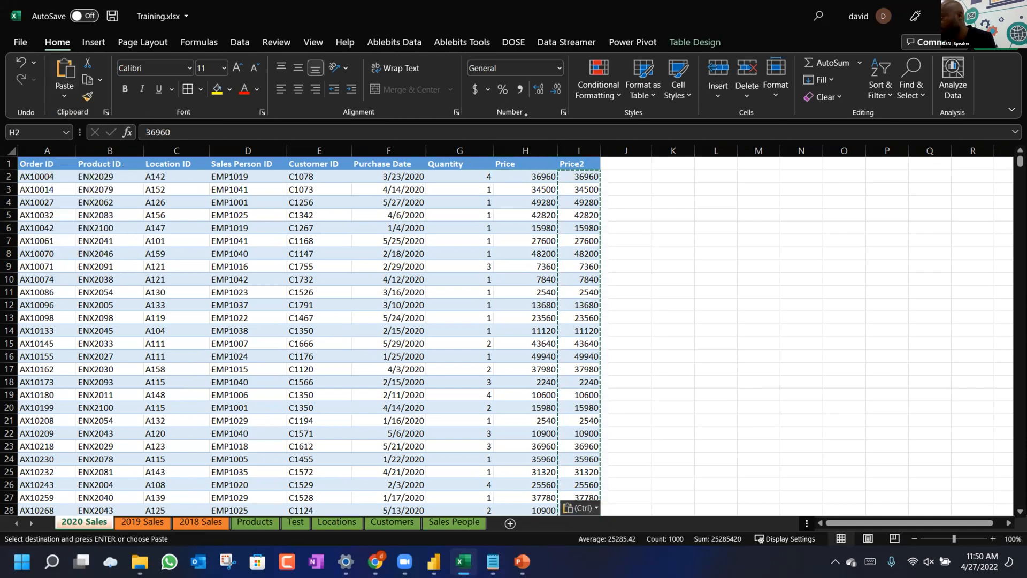
Delete the Price2 column and clear the selection.
click(579, 150)
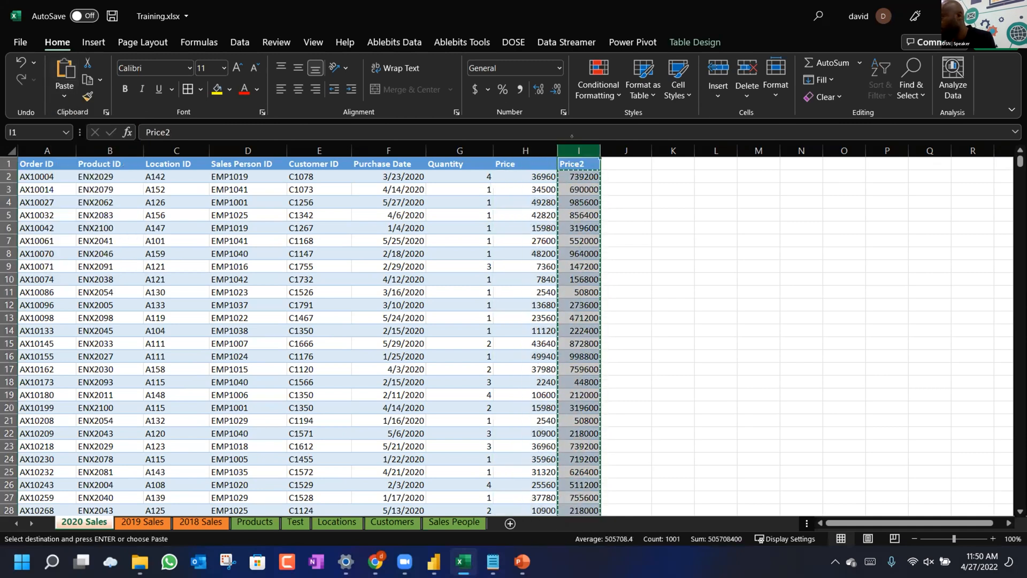
right_click(581, 150)
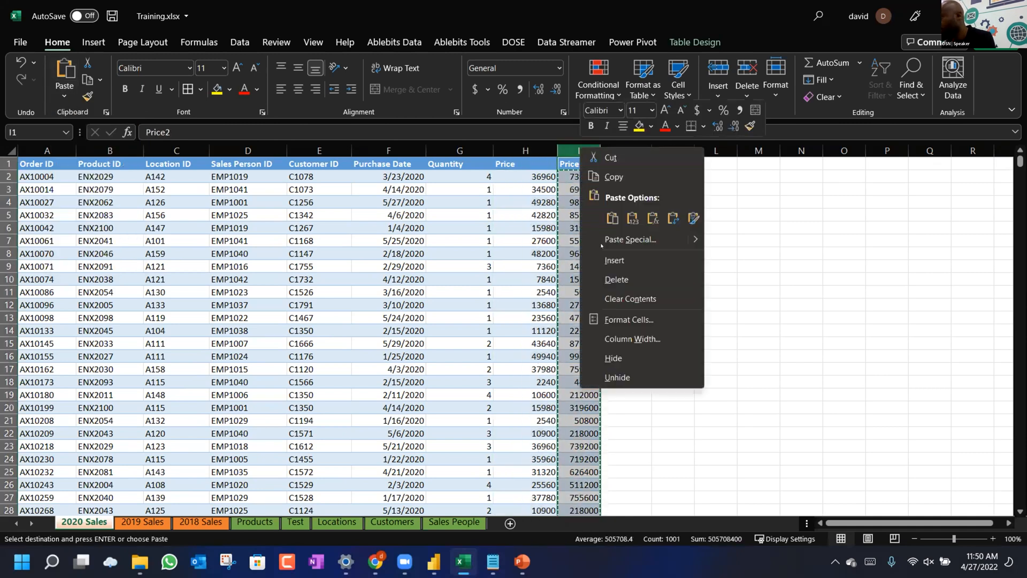
click(616, 280)
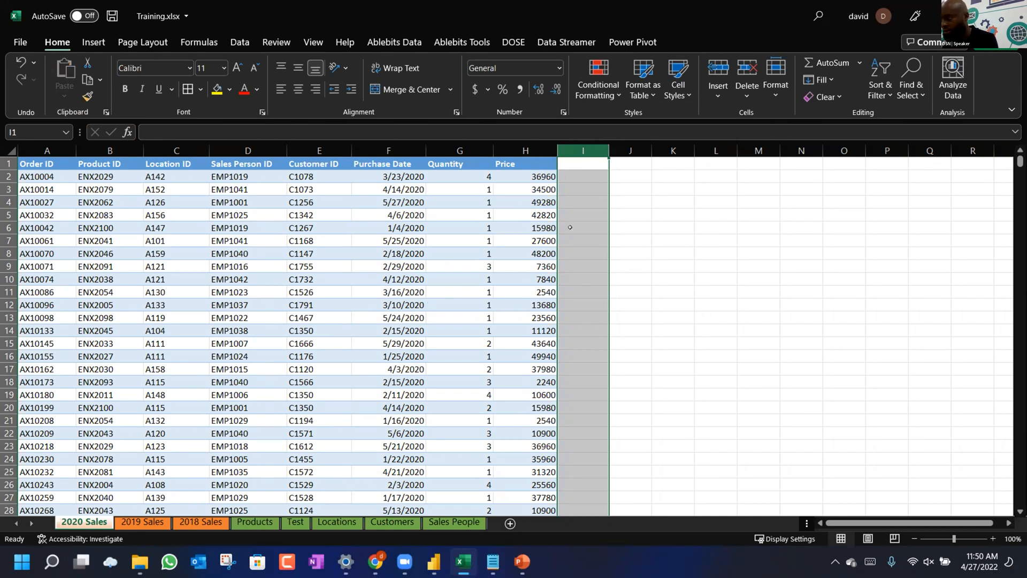
click(436, 224)
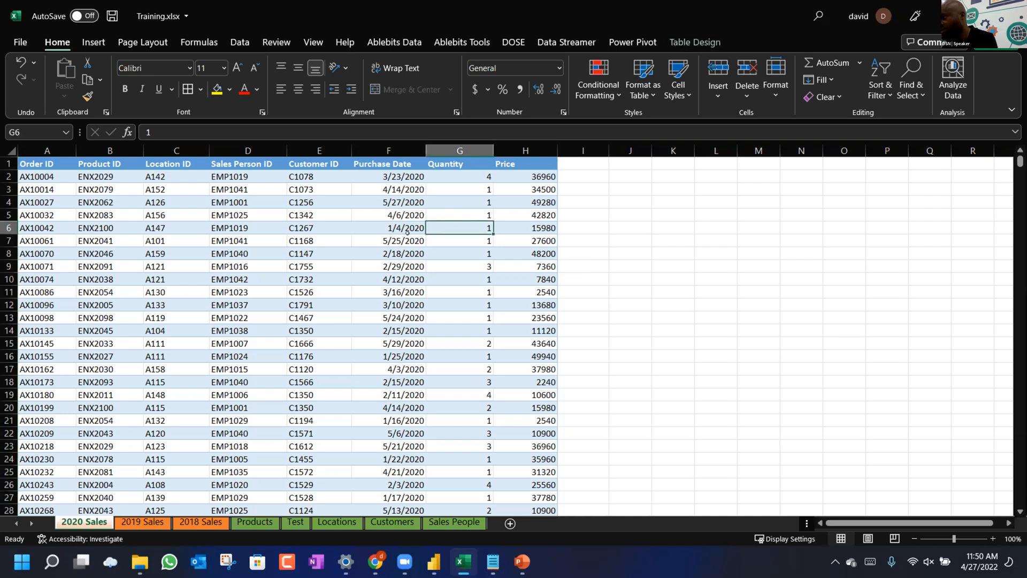
click(523, 564)
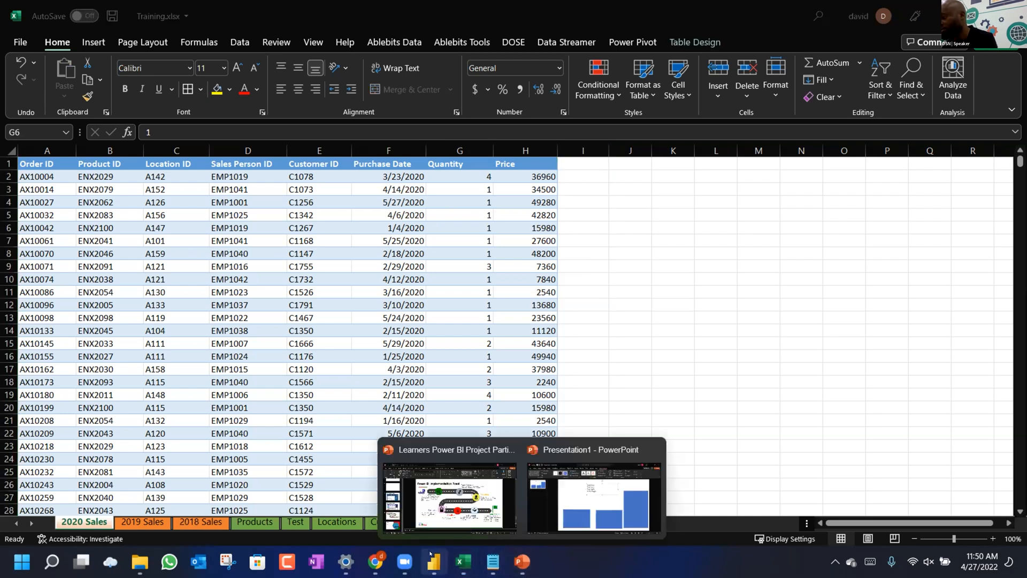
Switch to Power BI and reload the data from the updated Training.xlsx workbook.
mouse_move(432, 559)
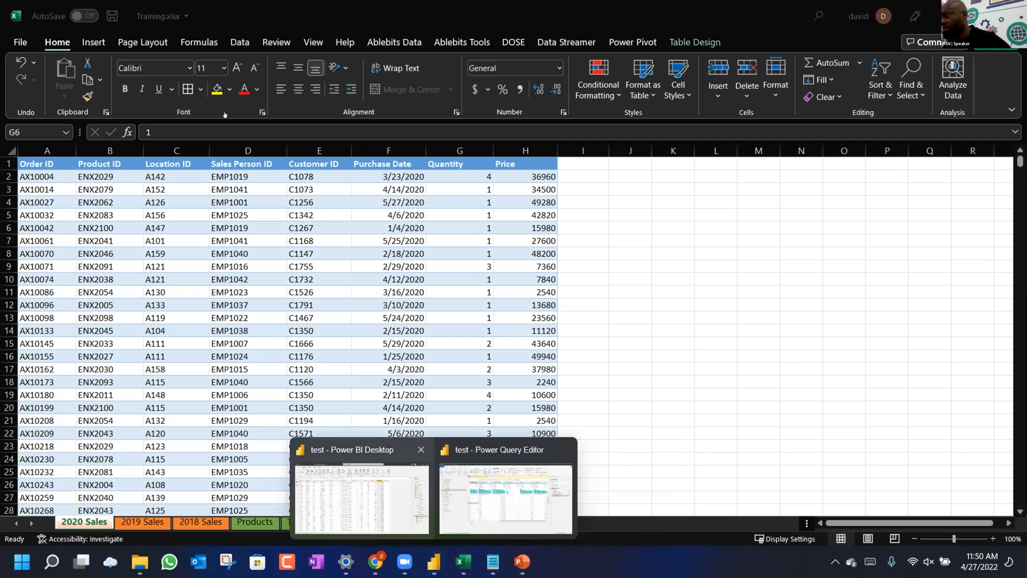
click(362, 498)
click(295, 74)
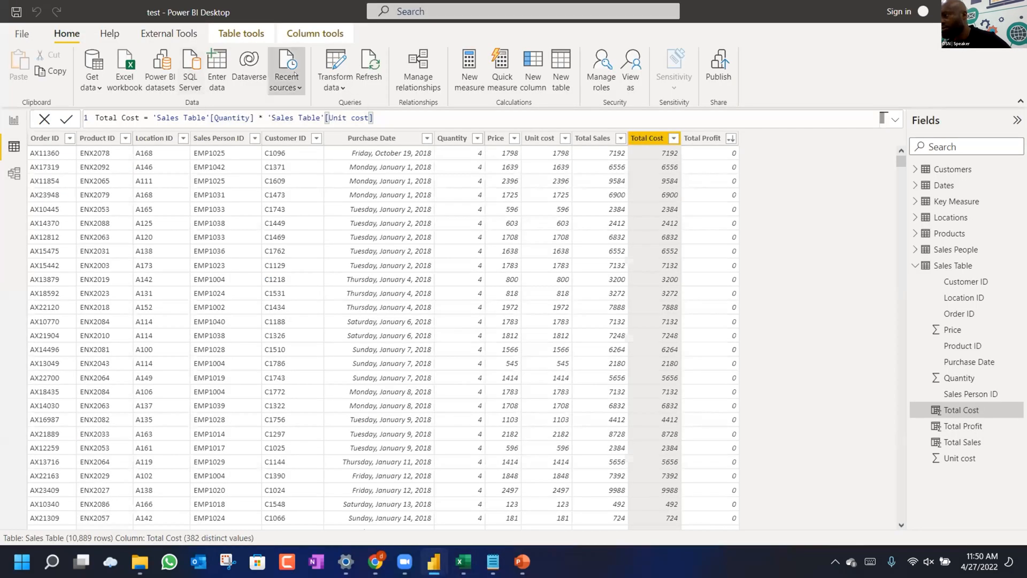
click(373, 64)
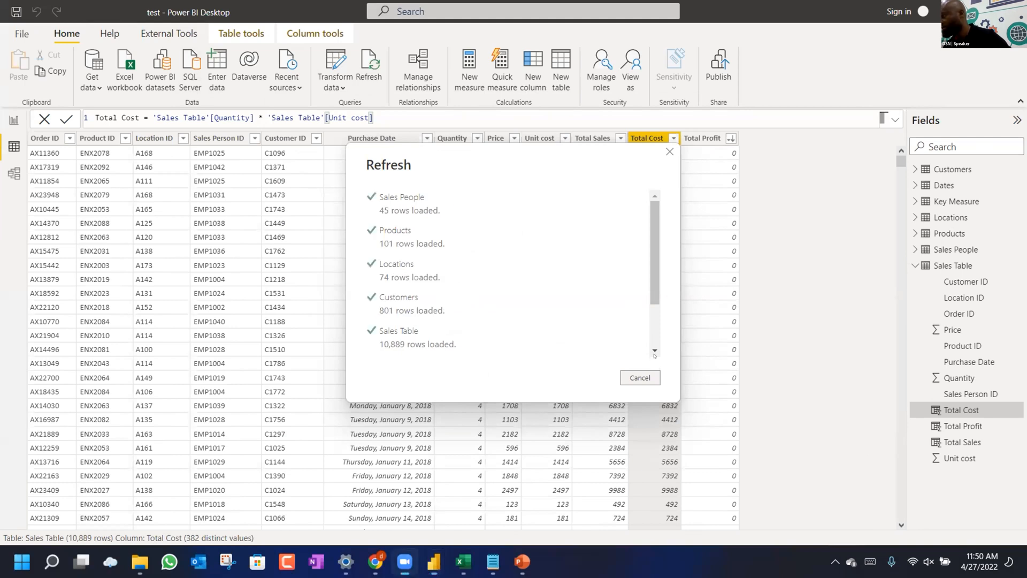
Check the refreshed Total Profit column, then flip to the report canvas and back to Data view.
scroll(654, 356, down, 15)
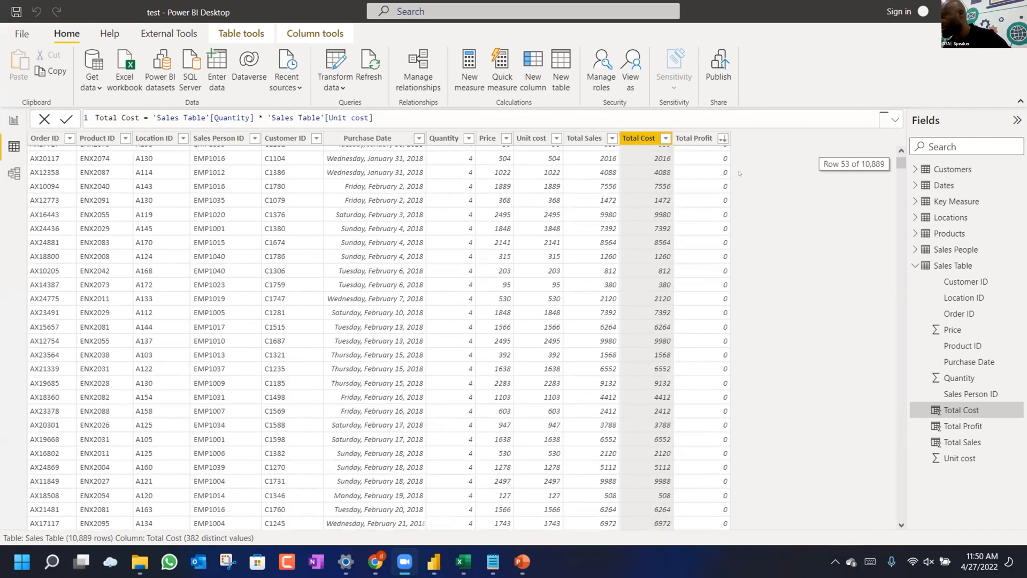
click(708, 150)
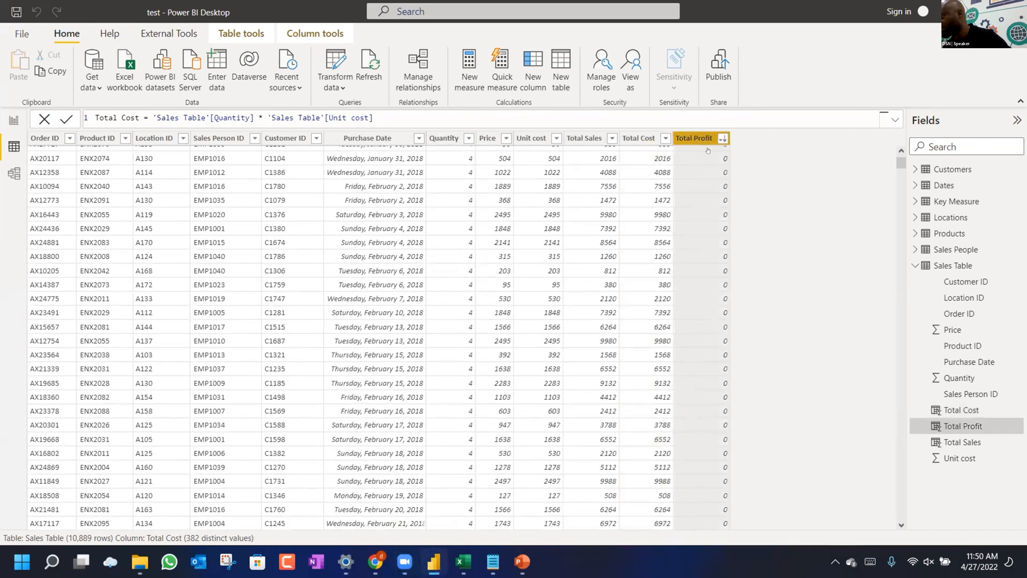
click(723, 138)
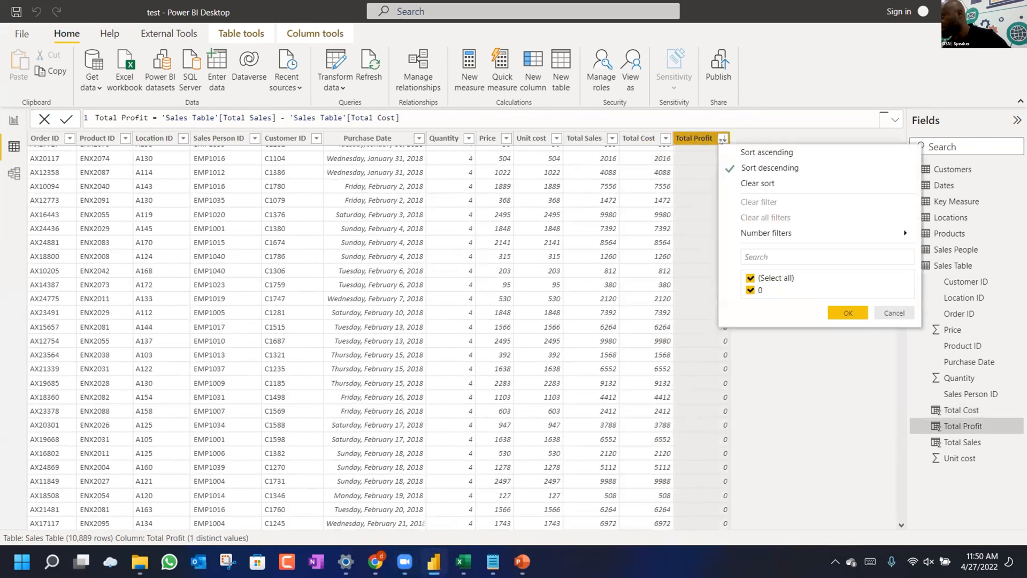
click(894, 313)
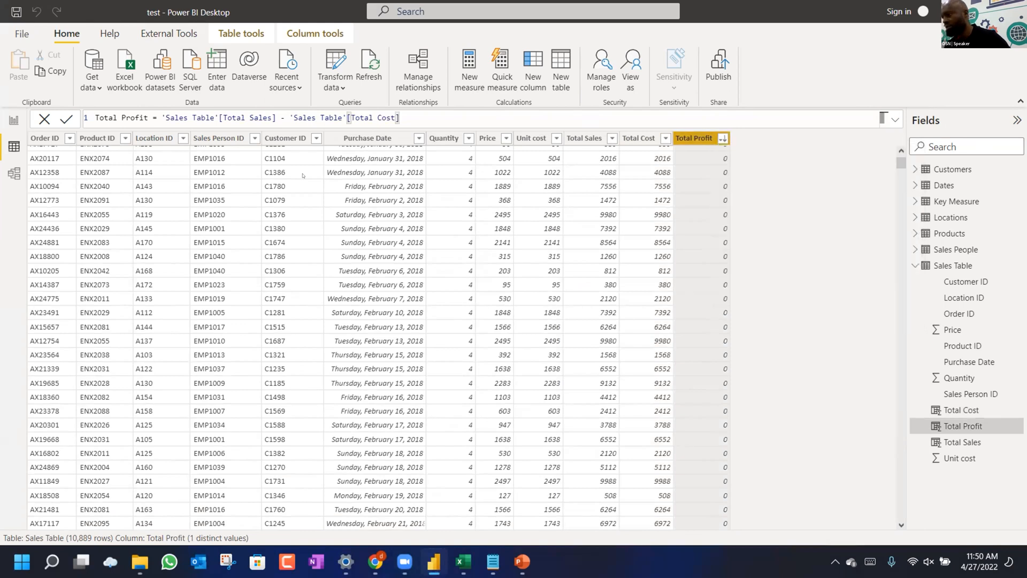
click(13, 118)
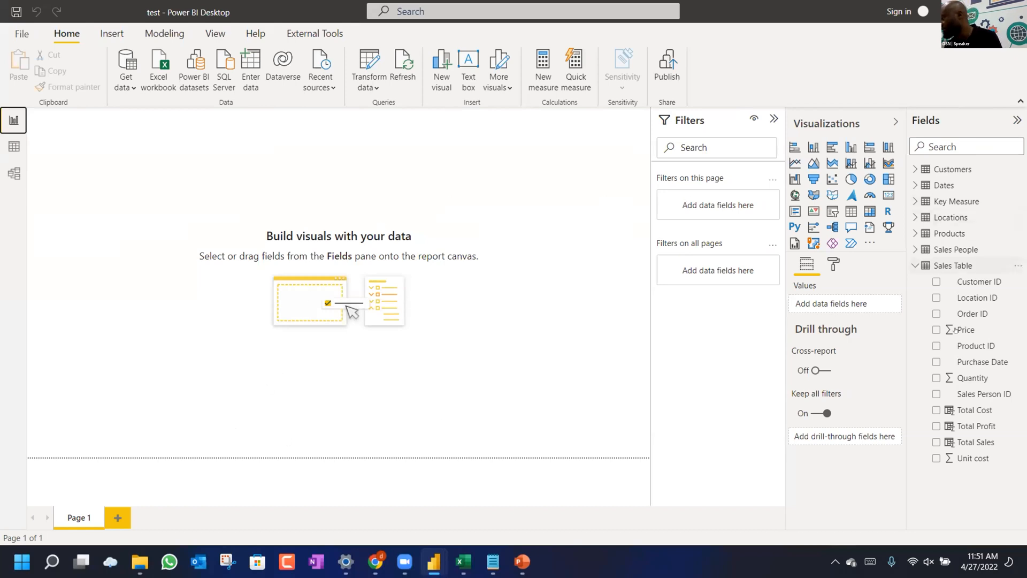
click(14, 146)
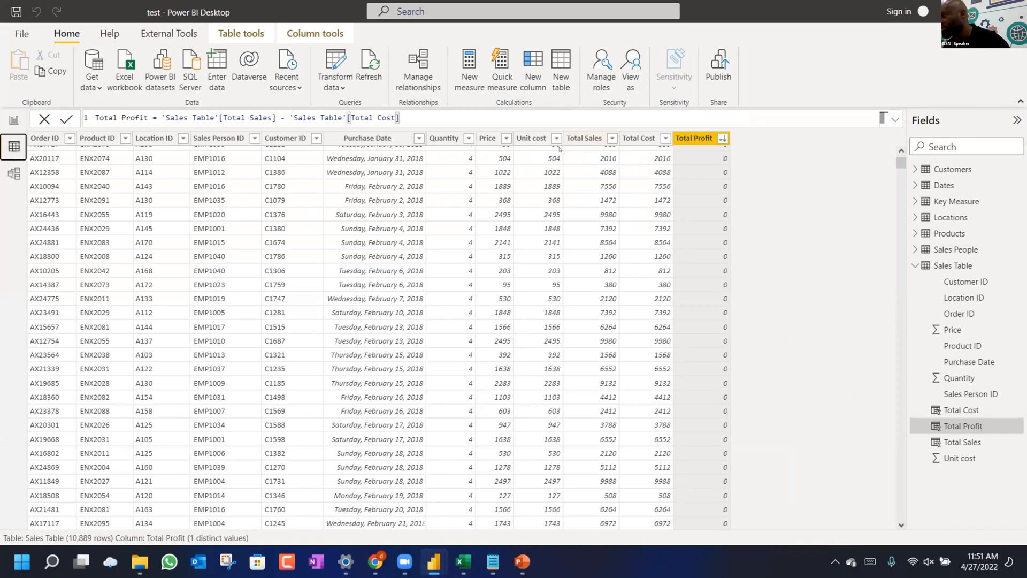
Review the Unit cost, Total Sales and Total Cost column formulas in Sales Table.
click(541, 139)
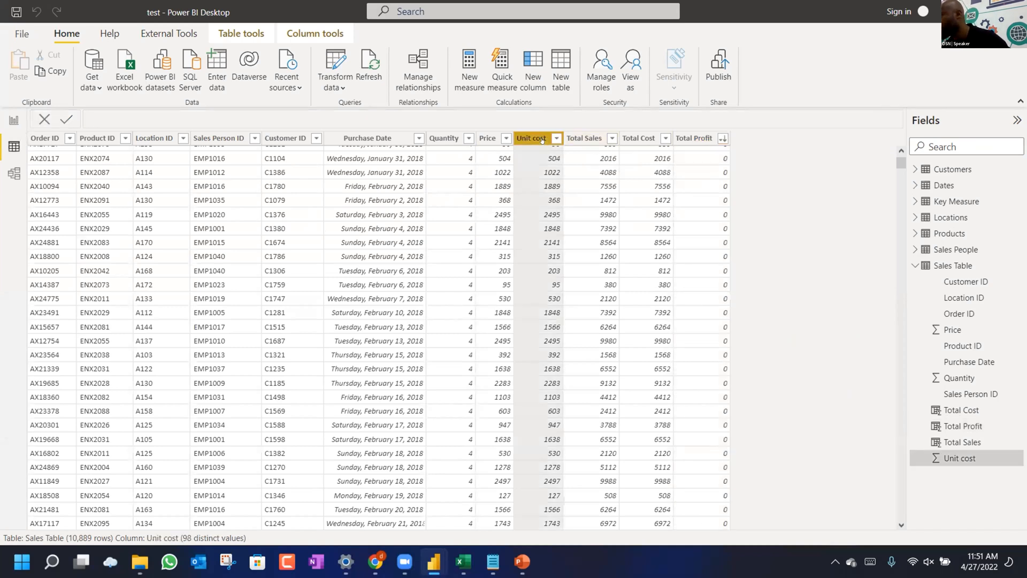
click(582, 139)
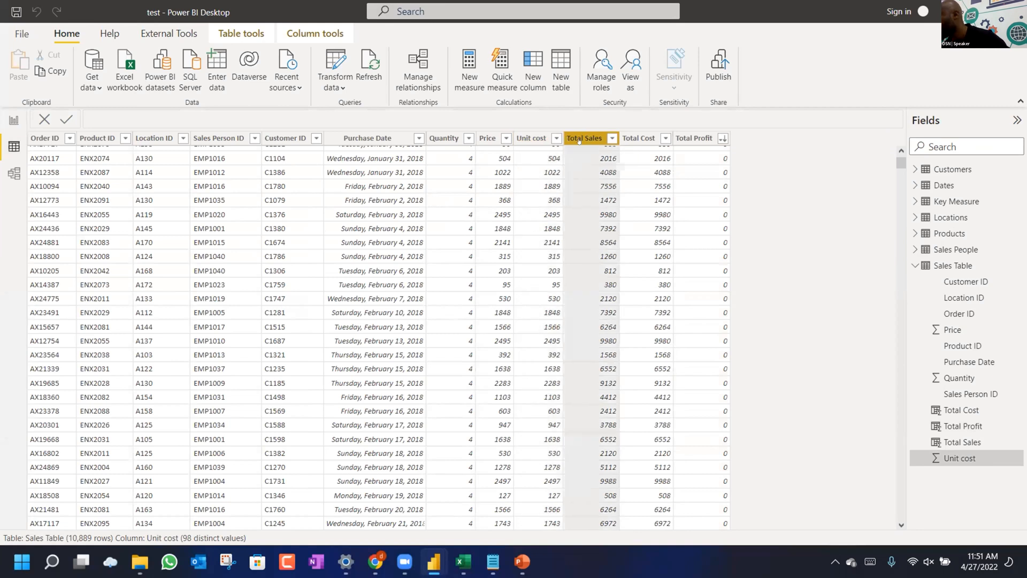
click(630, 136)
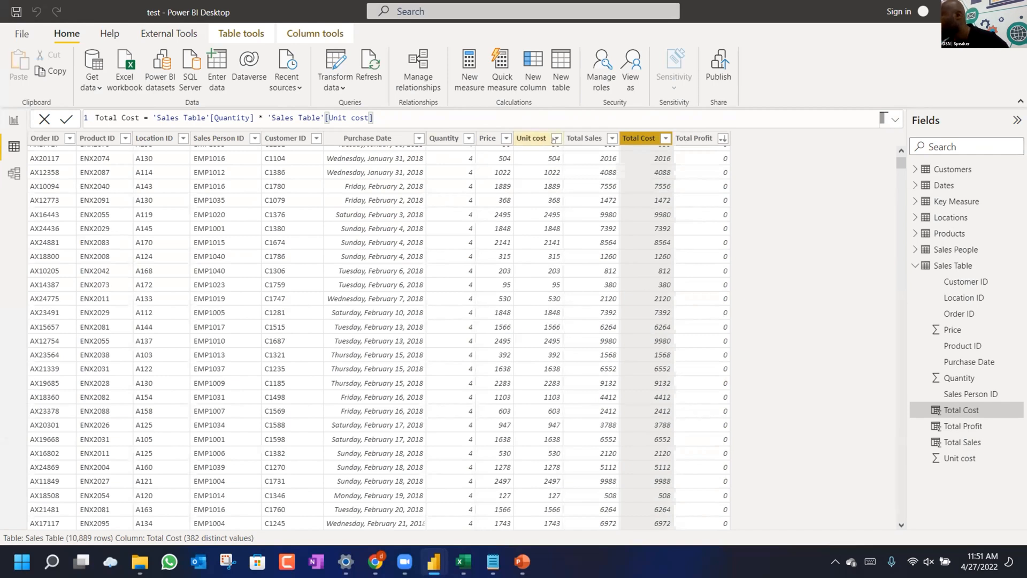
click(575, 136)
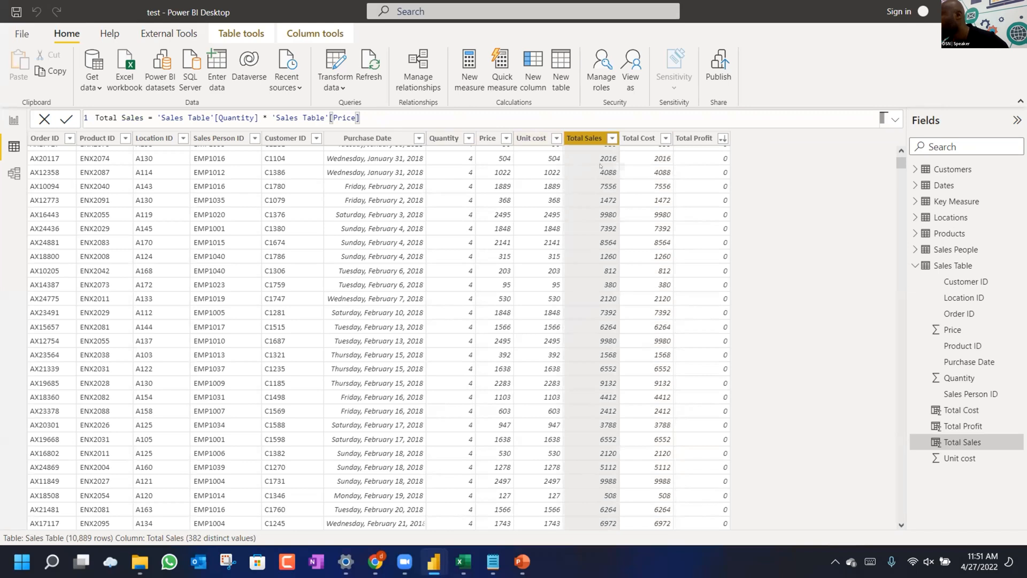
scroll(598, 165, up, 6)
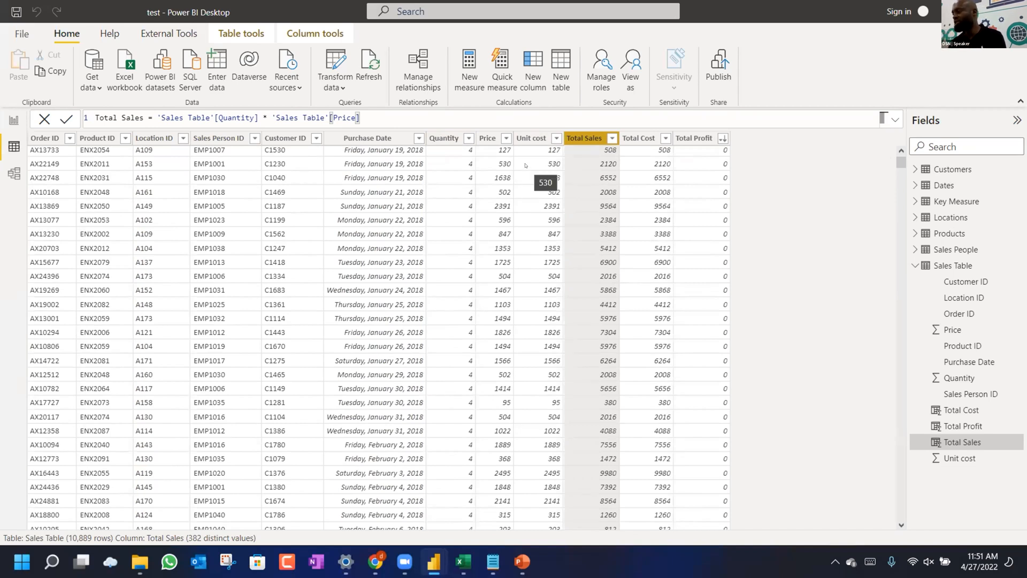
scroll(540, 235, down, 4)
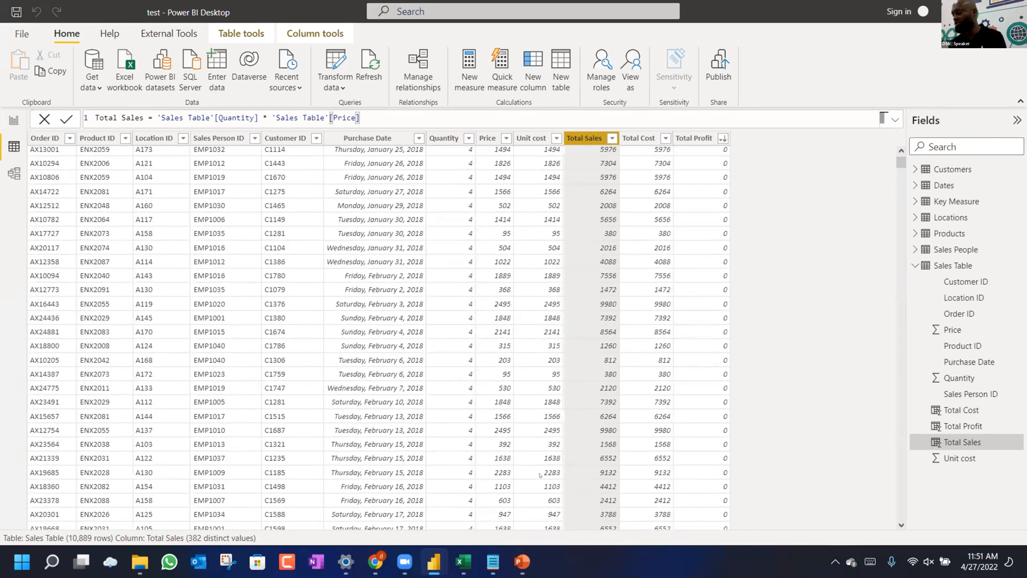
Glance at Excel, open the Products table's data, and switch to Report view.
click(464, 570)
click(464, 570)
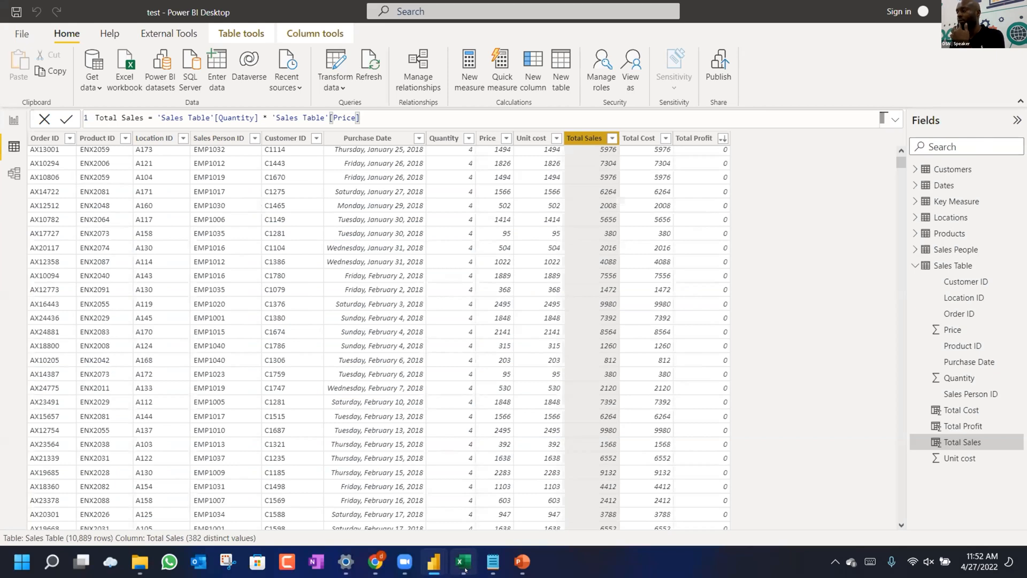
click(949, 233)
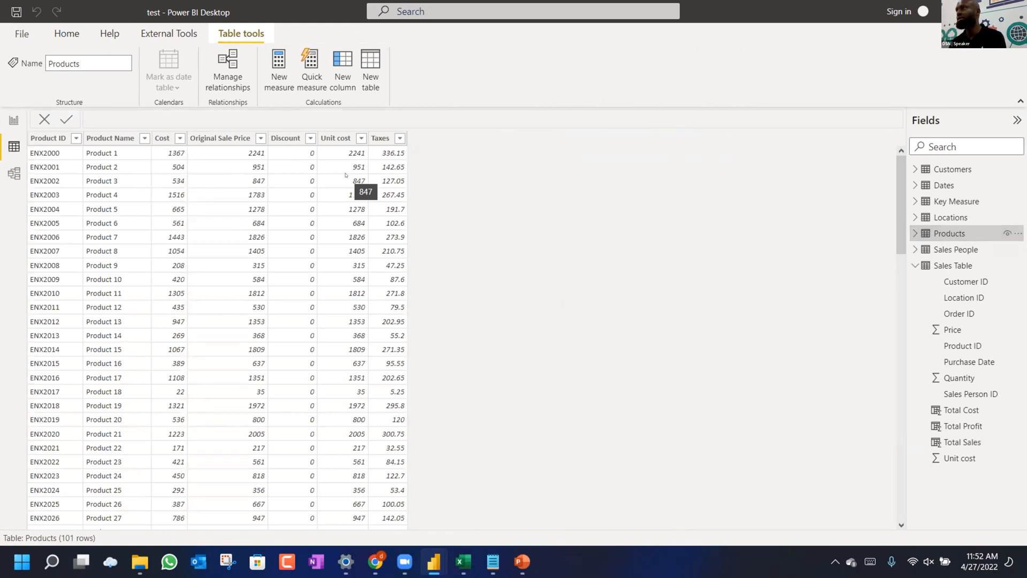
click(13, 121)
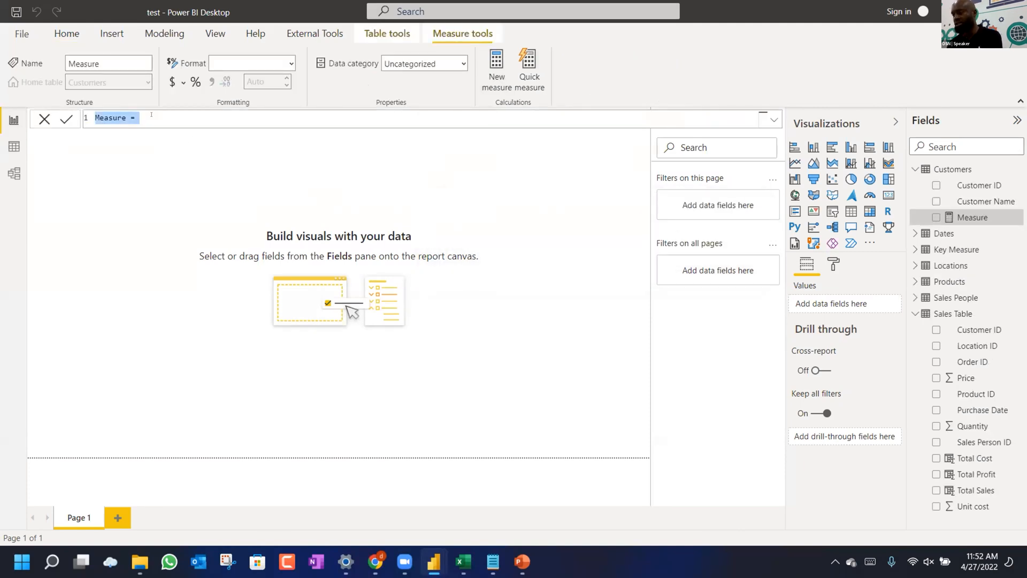
Begin the Total Sales 2 measure as SUMX over 'Sales Table'.
text(To)
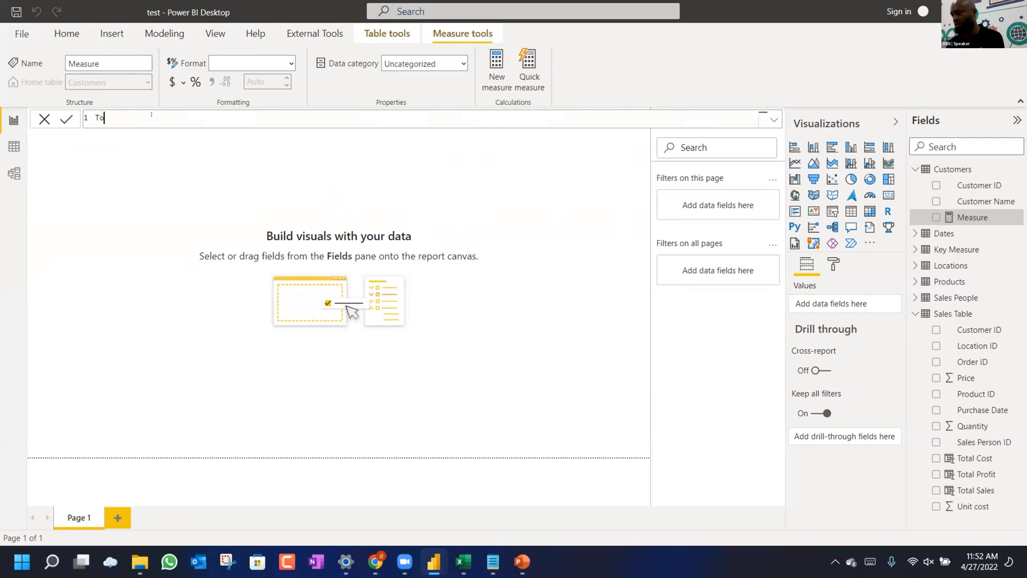
text(tal Sales 2 = )
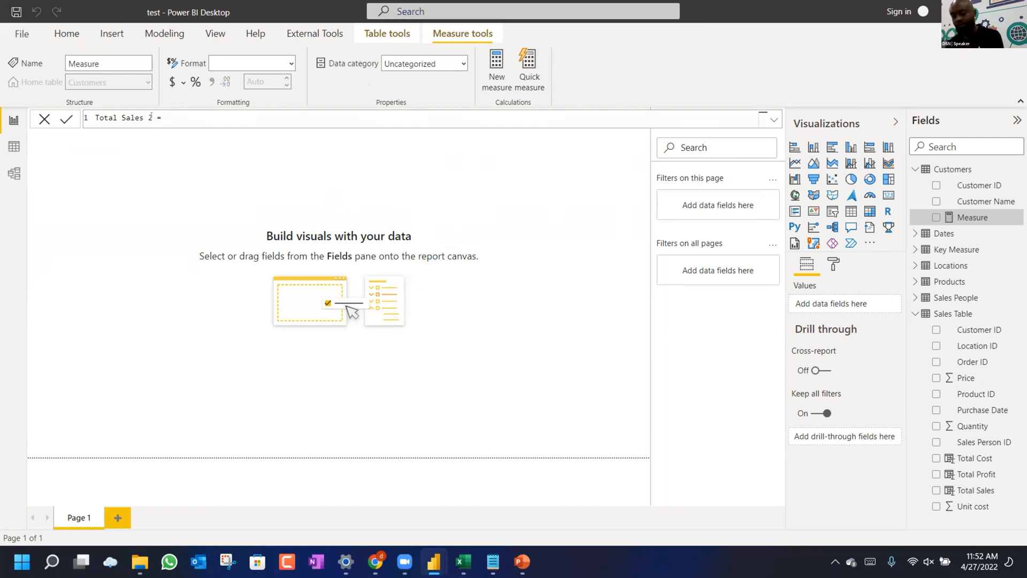
text(sumx)
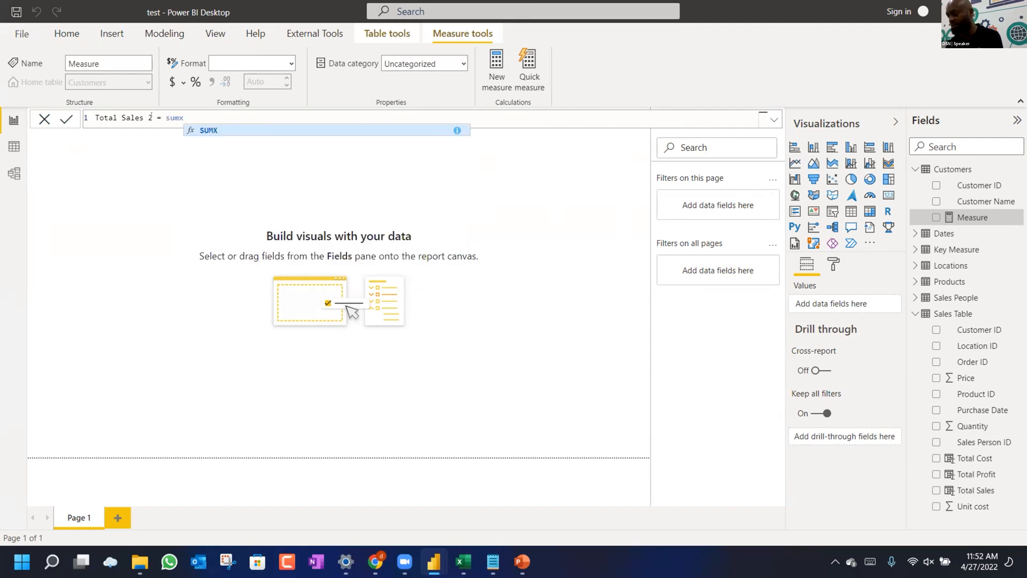
key(Tab)
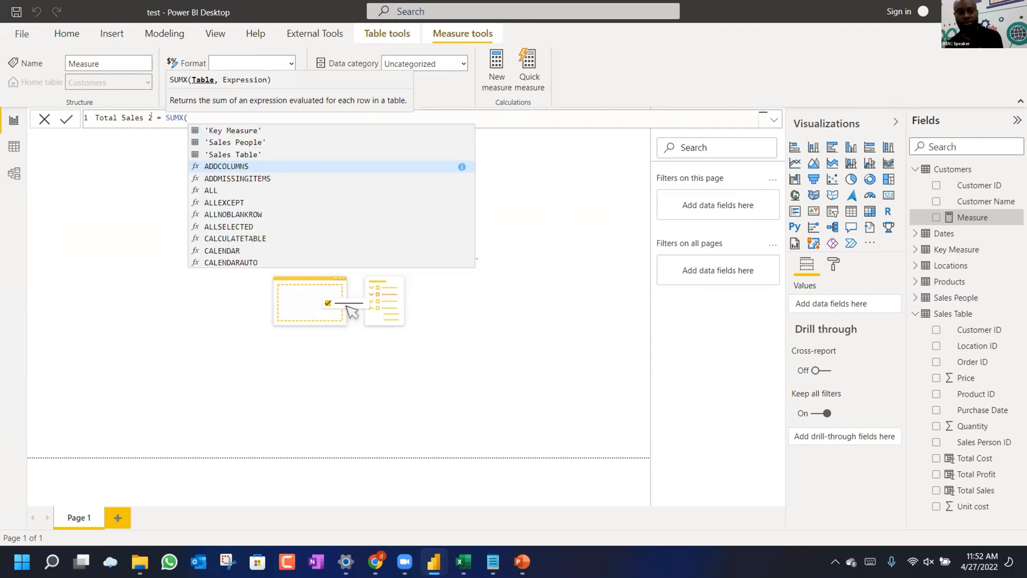
text(slaes)
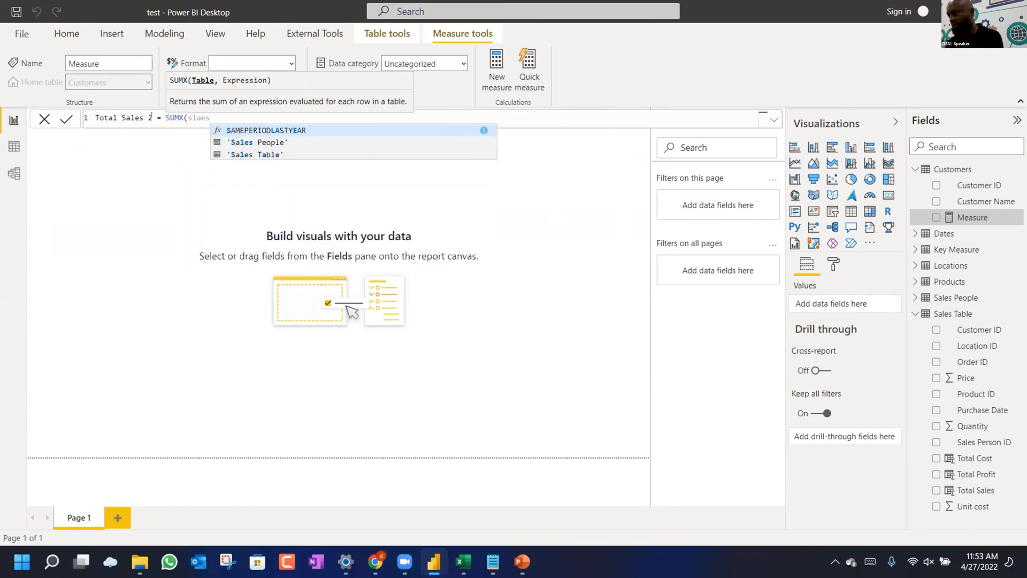
key(Down)
key(Down)
key(Tab)
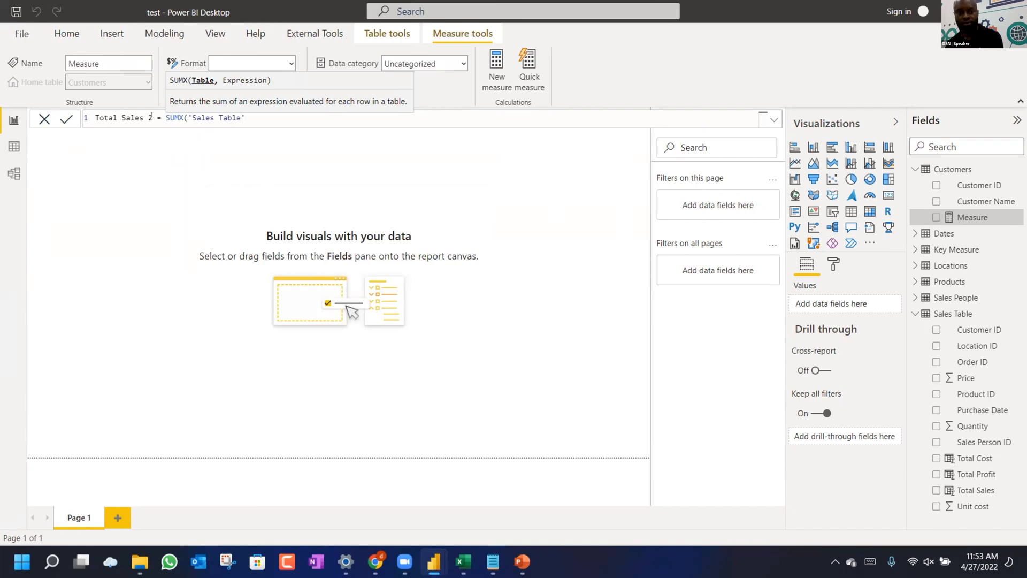
key(BackSpace)
key(BackSpace)
key(BackSpace)
key(BackSpace)
key(BackSpace)
key(BackSpace)
text(Table')
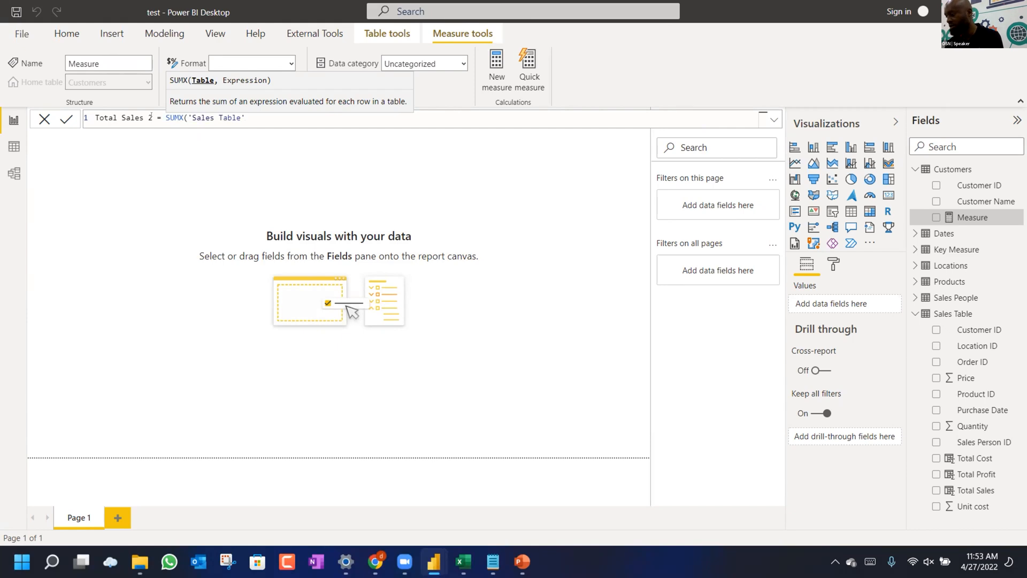
text(,)
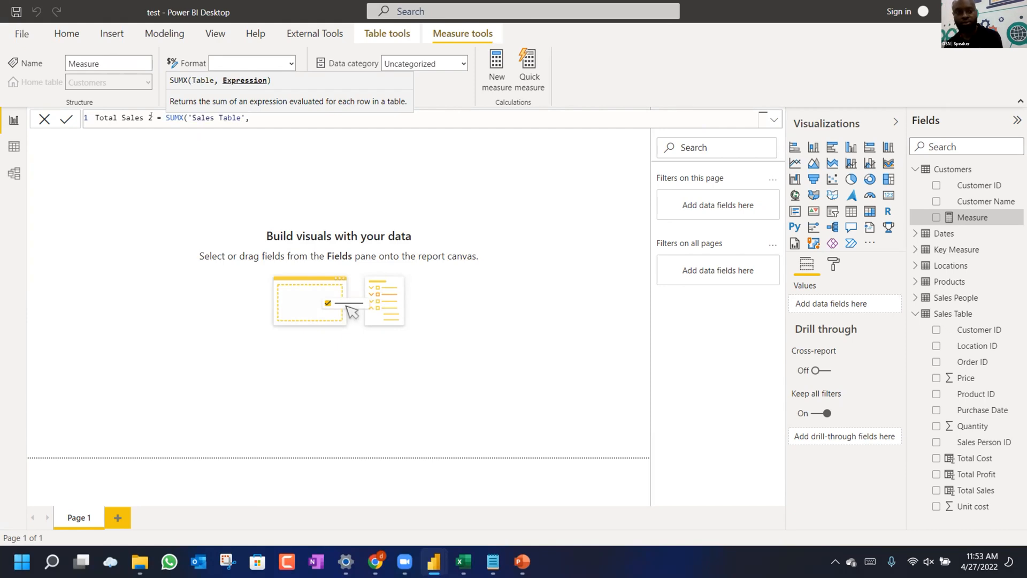
text(sale)
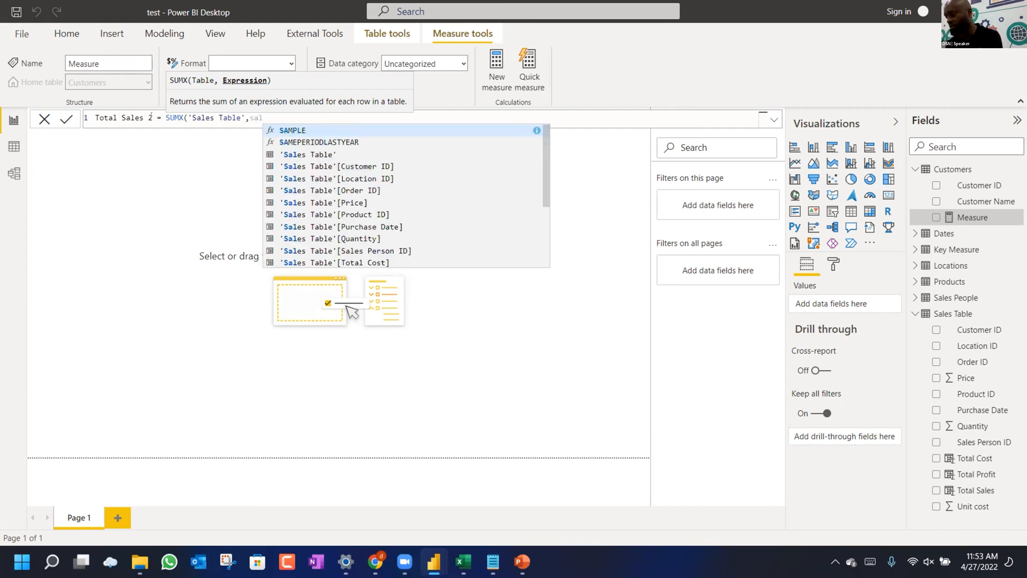
Complete the formula with Quantity * Price, commit it, and store it in Key Measure.
key(Down)
key(Down)
key(Down)
key(Down)
key(Down)
key(Down)
key(Down)
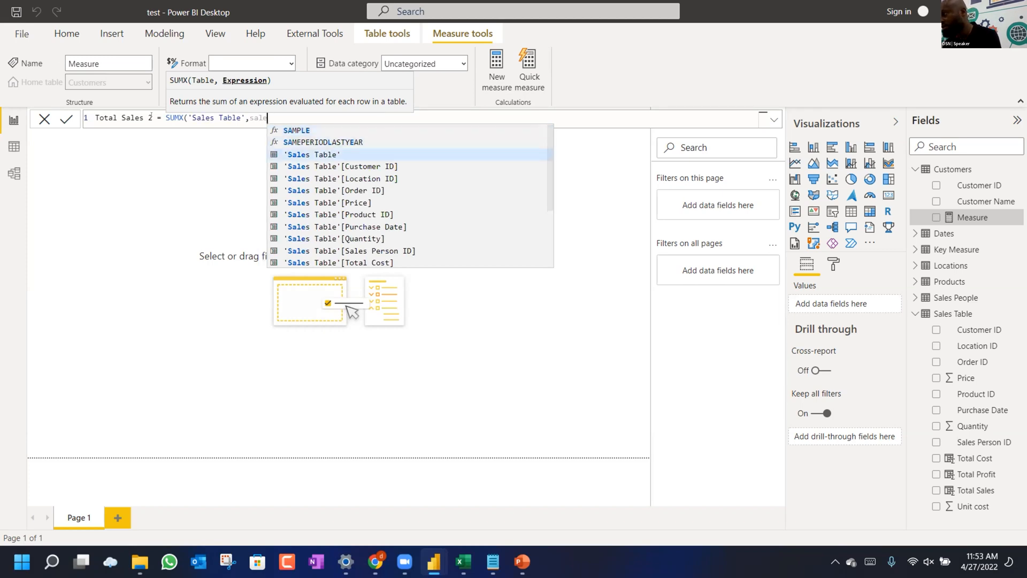
key(Down)
key(Down)
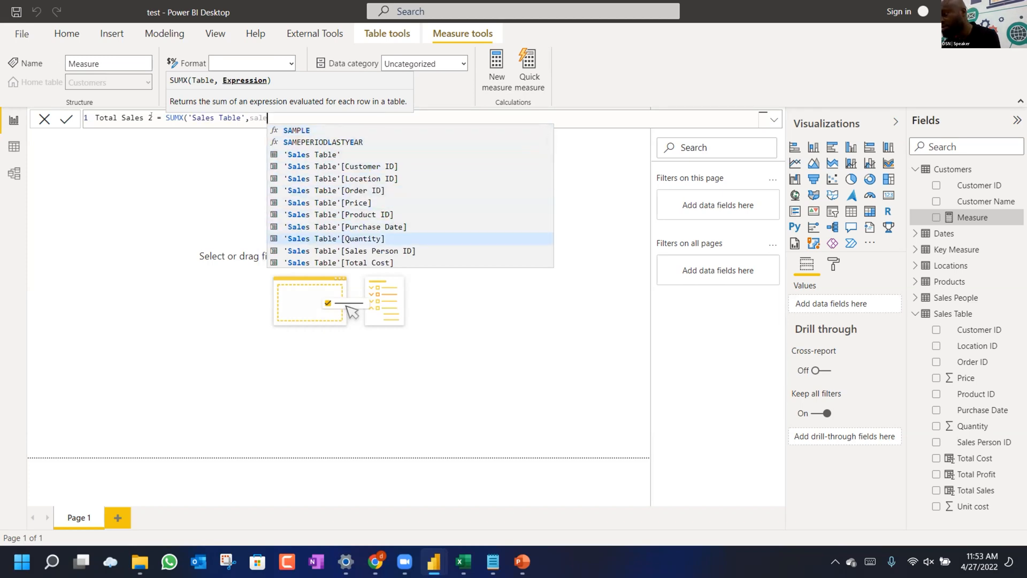
key(Tab)
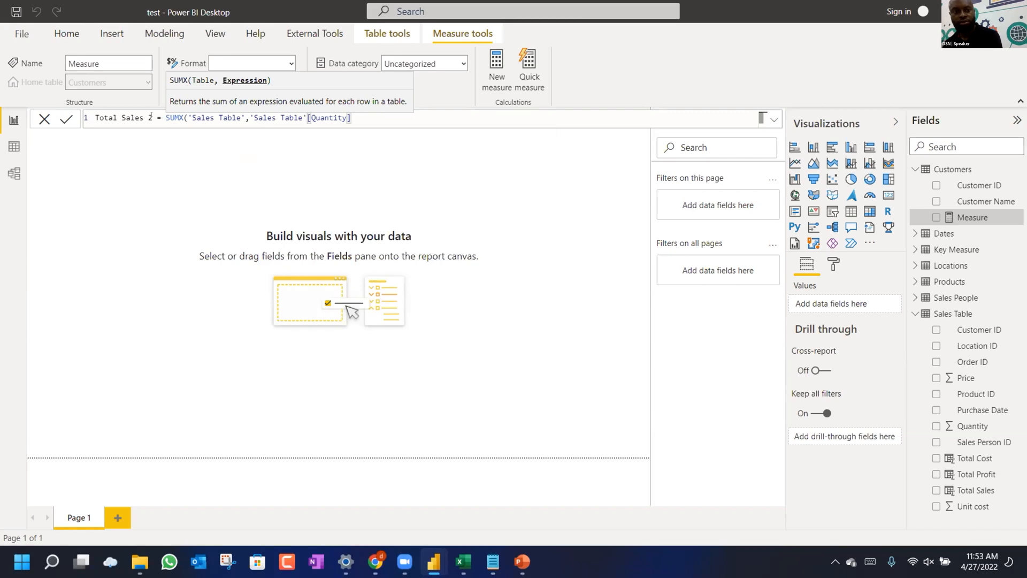
text(* )
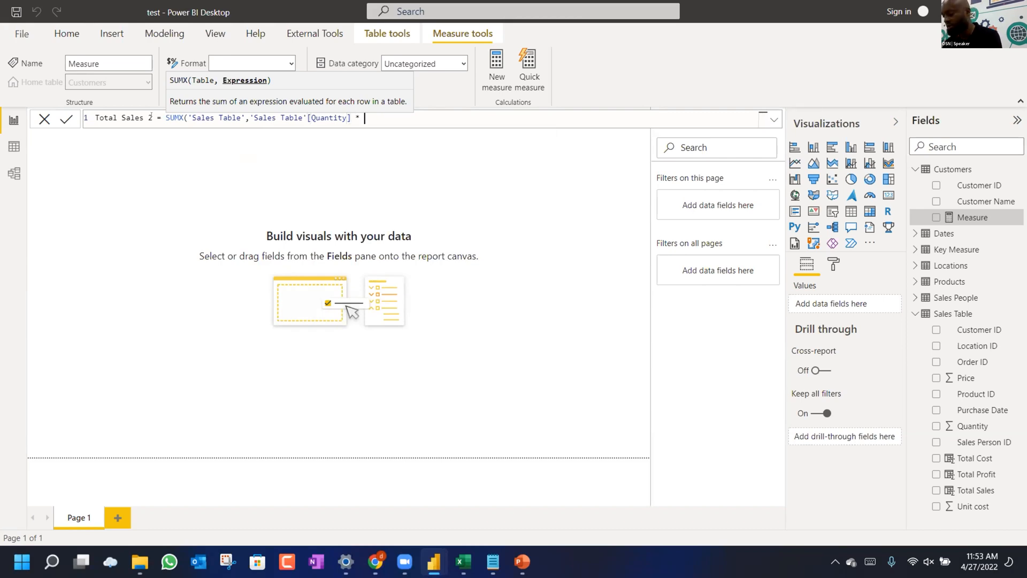
text(sALES)
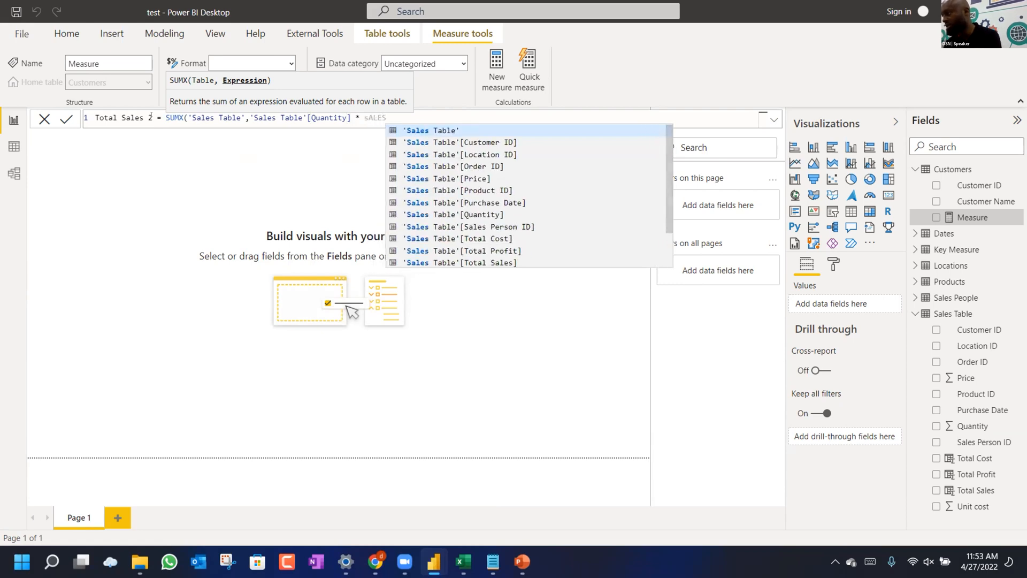
key(Down)
key(Down)
key(Down)
key(Down)
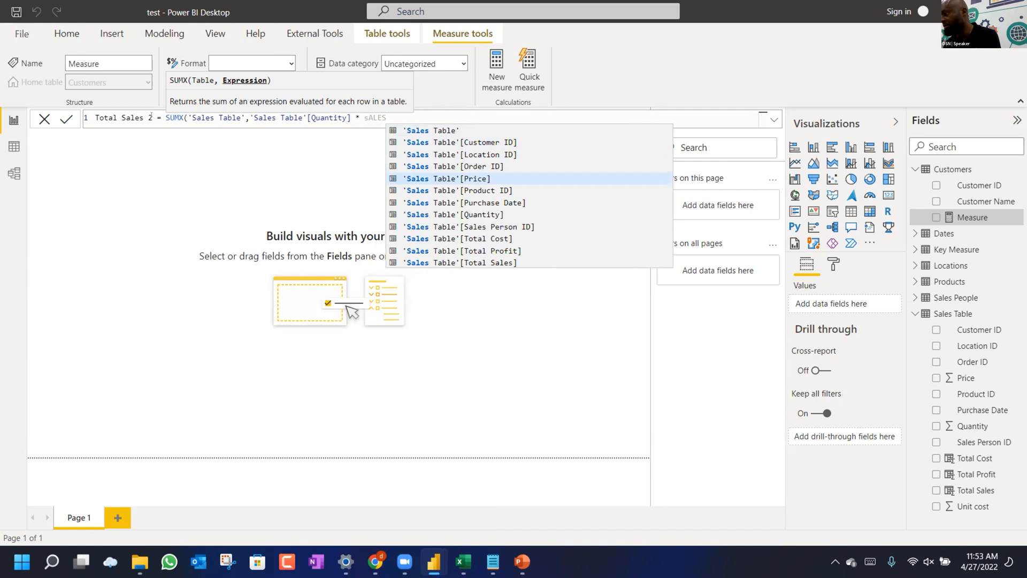
key(Tab)
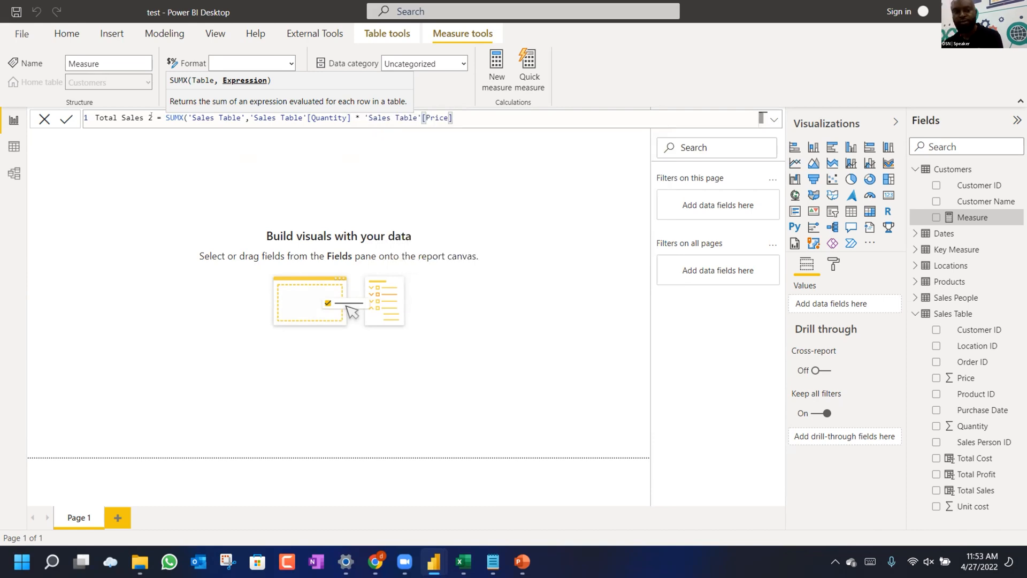
text())
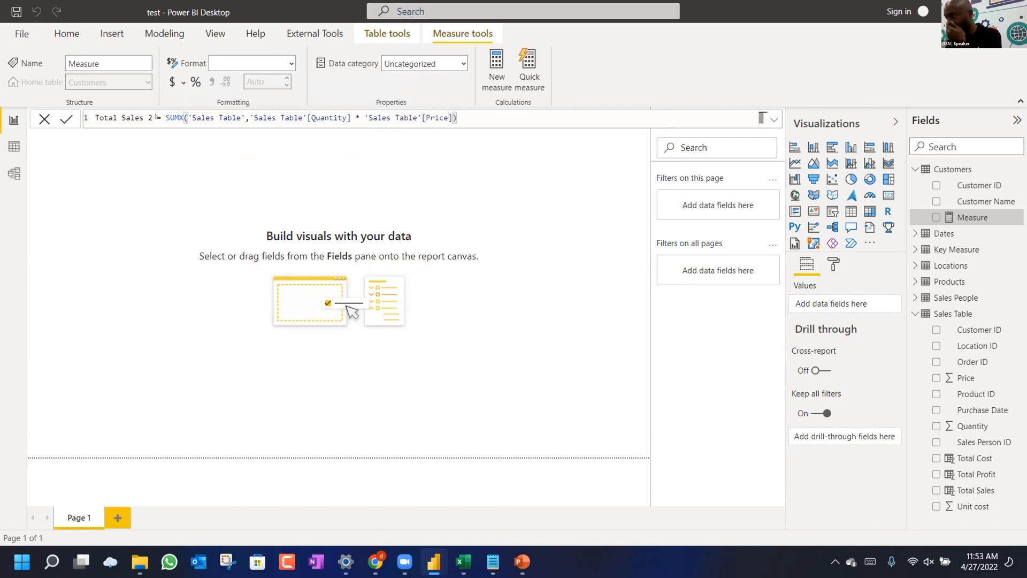
key(Return)
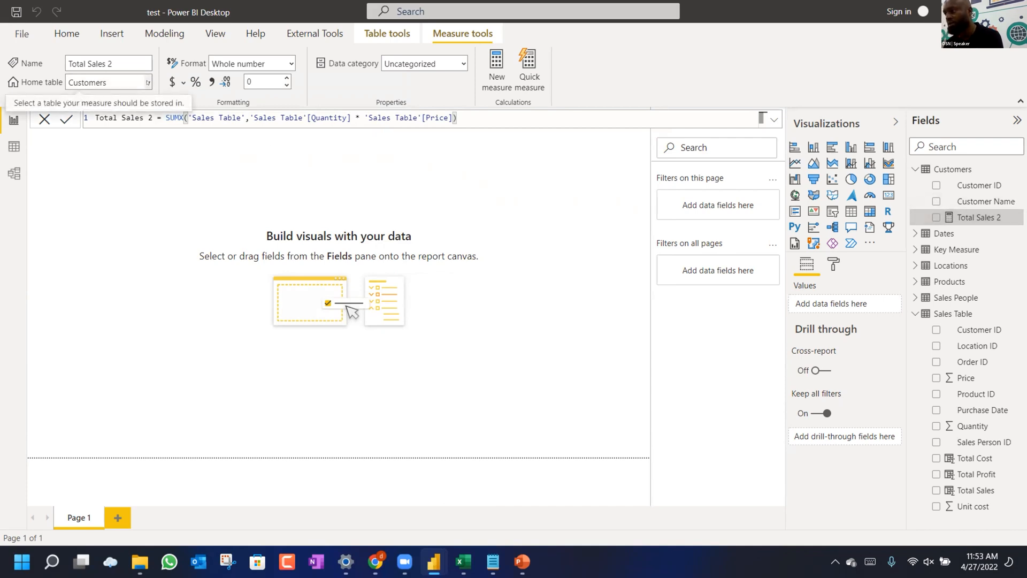
click(147, 83)
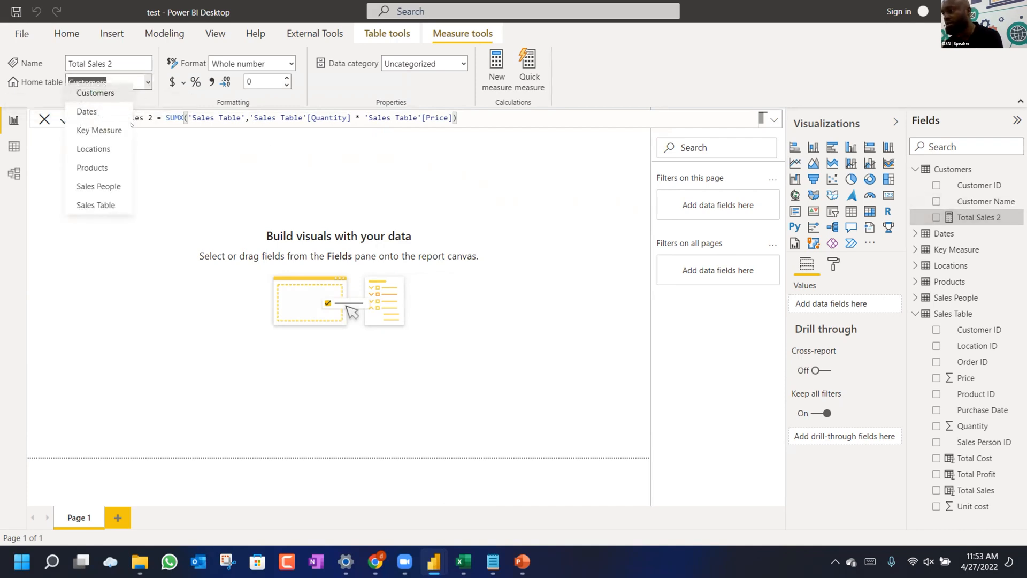
click(98, 134)
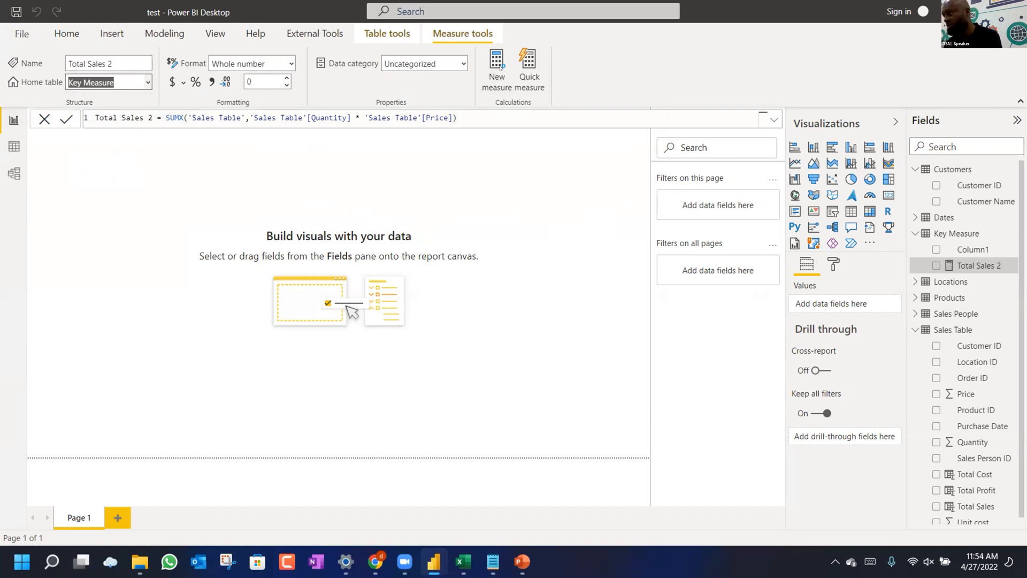
Start a new measure named Total Cost 2 using the SUMX function.
click(497, 72)
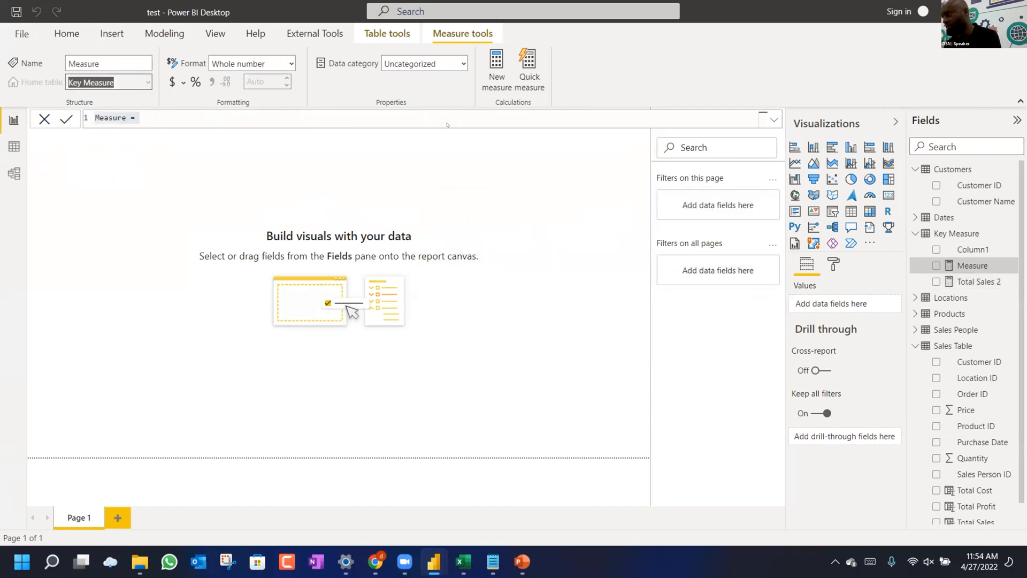
text(t)
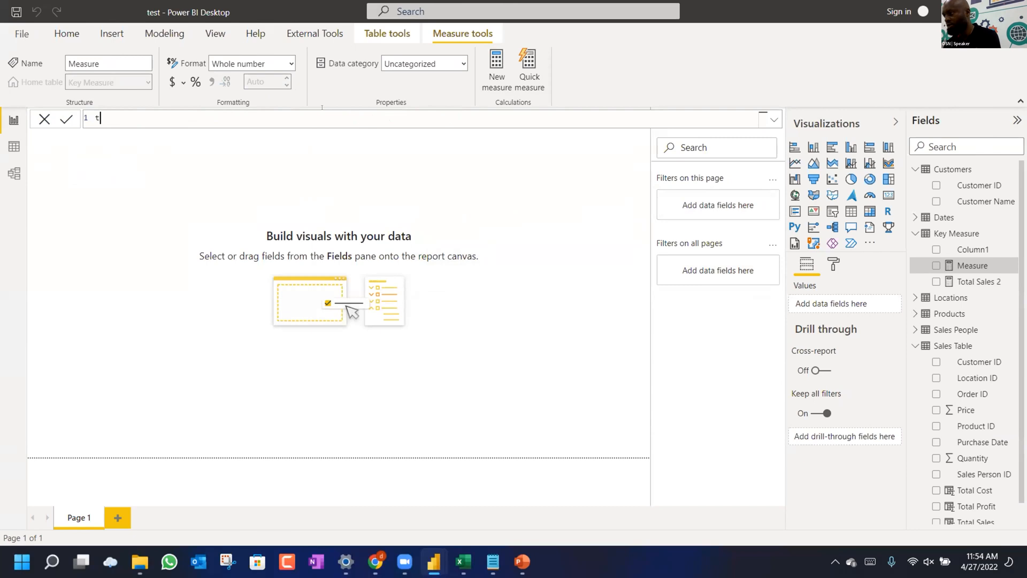
text(TOT)
key(BackSpace)
key(BackSpace)
text(otal COST)
key(BackSpace)
key(BackSpace)
key(BackSpace)
key(BackSpace)
text(ost 2)
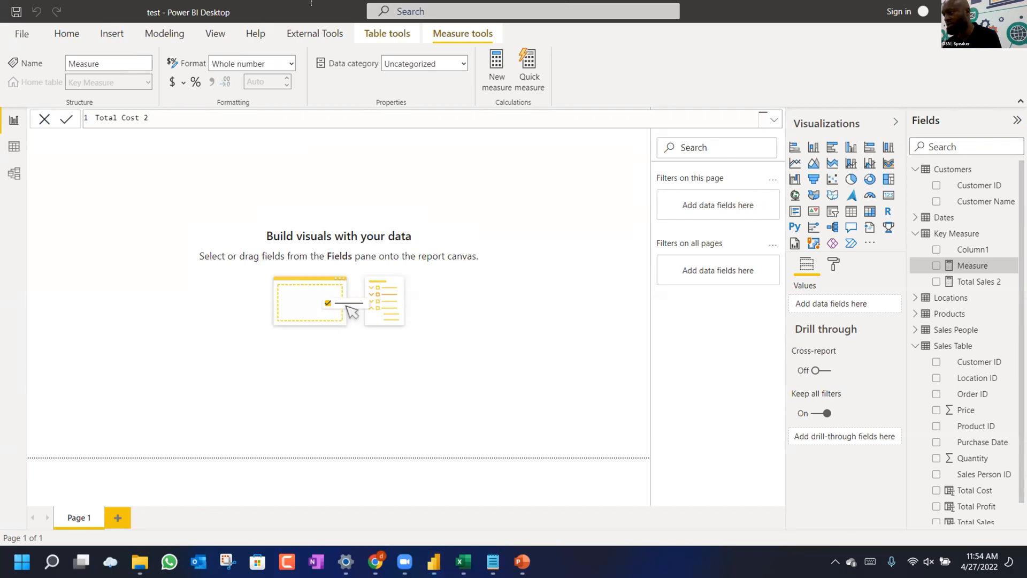
text(=)
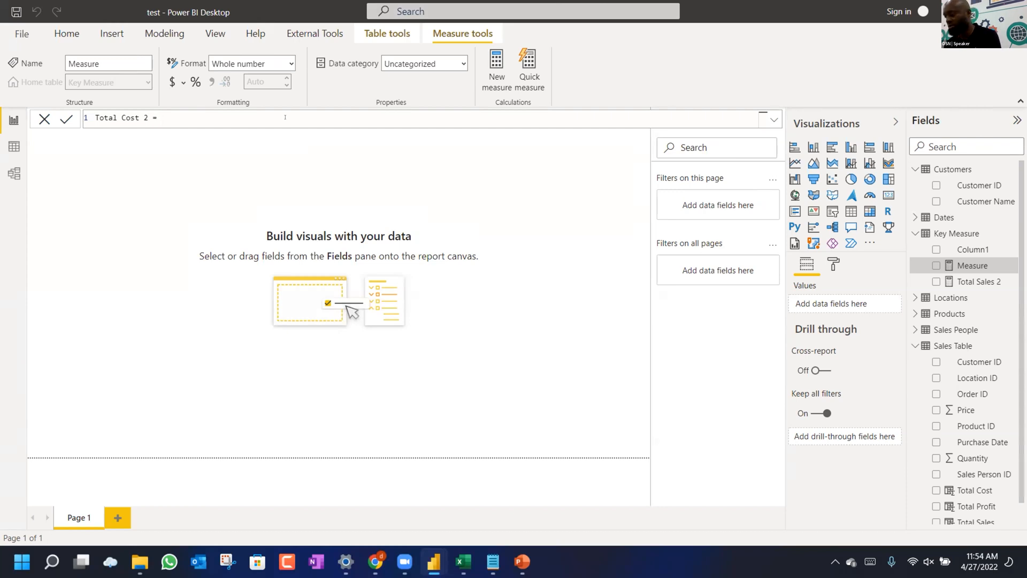
text(sumx)
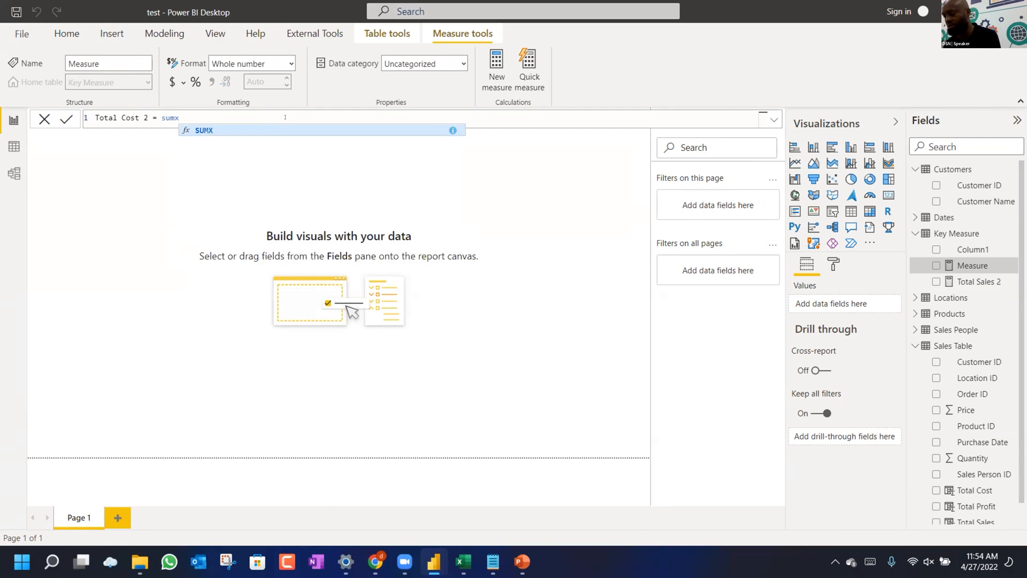
key(Tab)
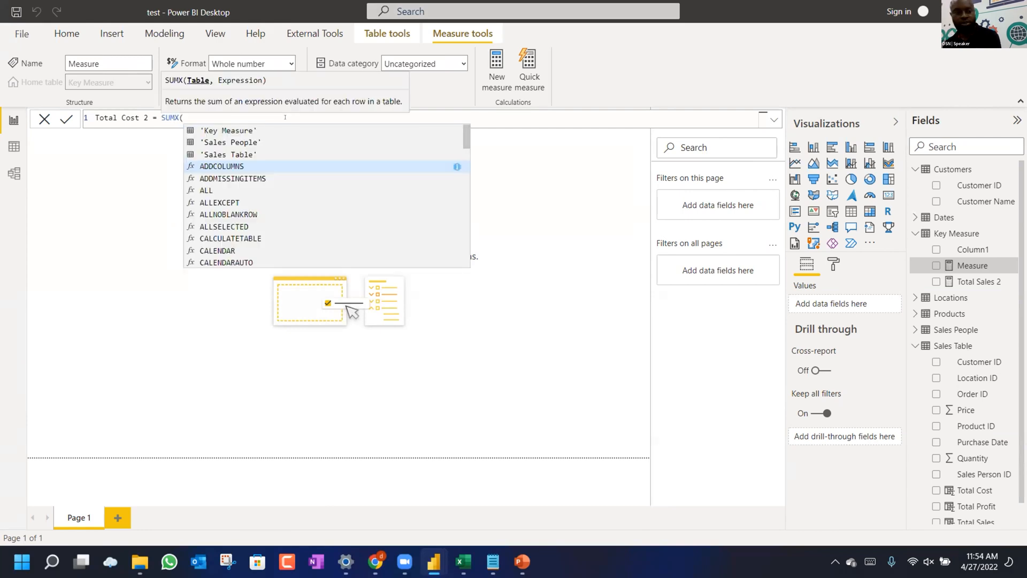
Iterate SUMX over 'Sales Table', starting with the Sales Table Quantity column.
text(sales)
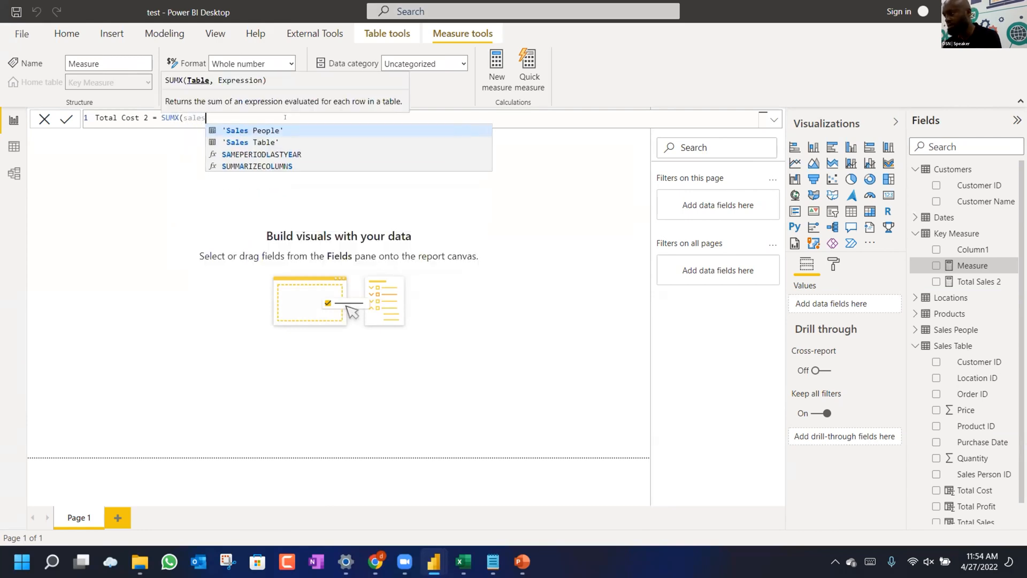
key(Down)
key(Tab)
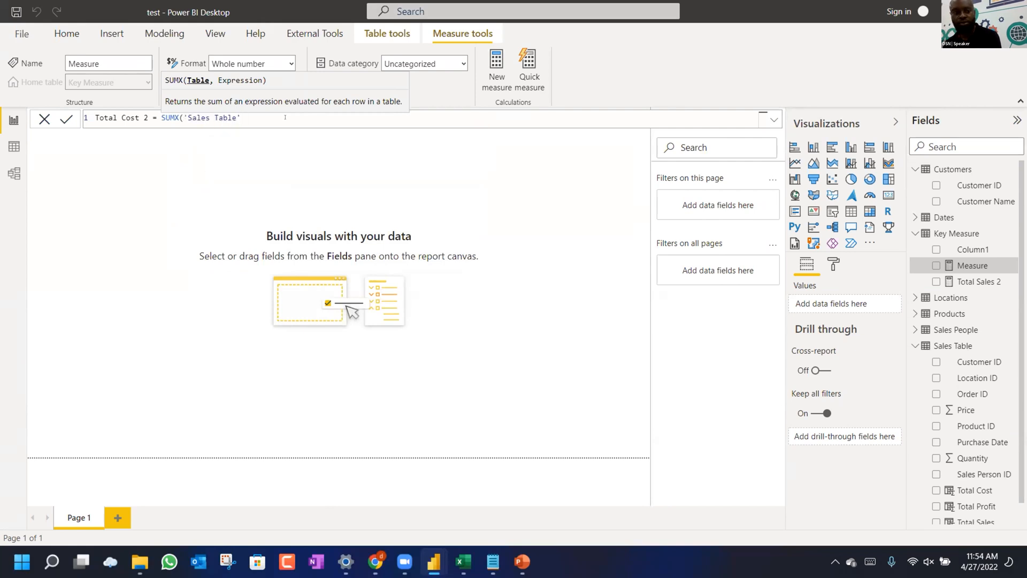
text(sales)
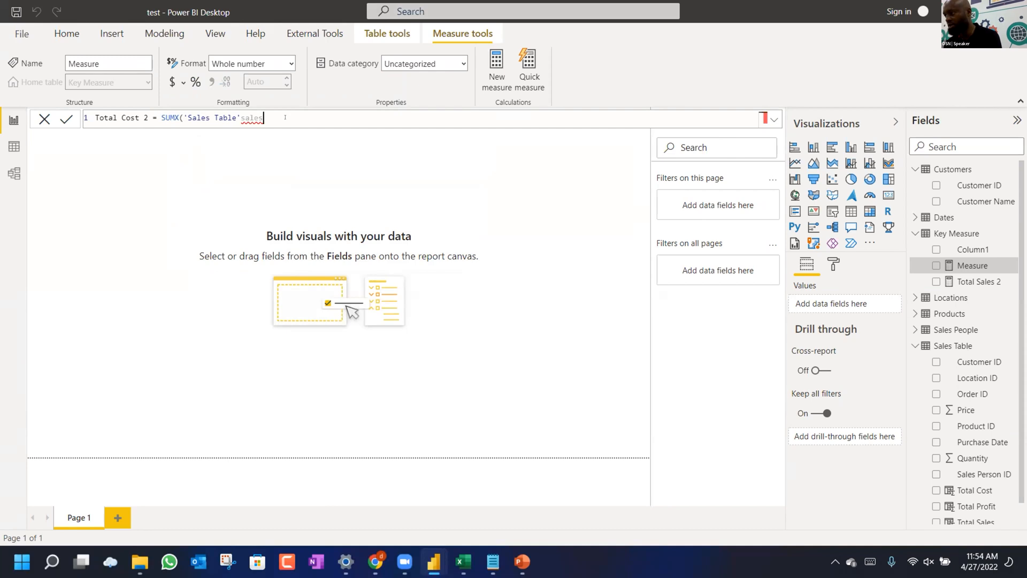
key(BackSpace)
key(BackSpace)
key(BackSpace)
key(BackSpace)
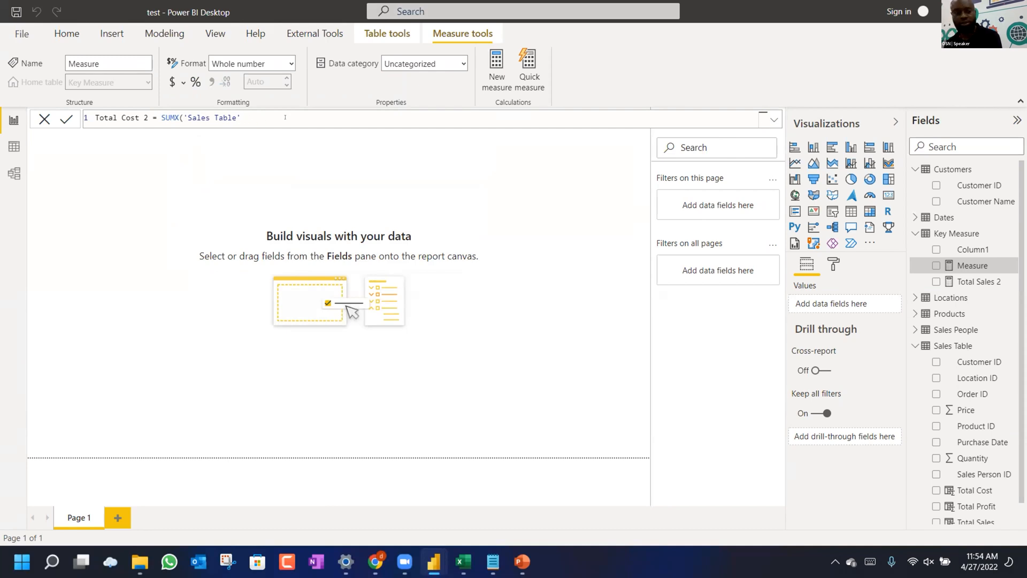
text(, sale)
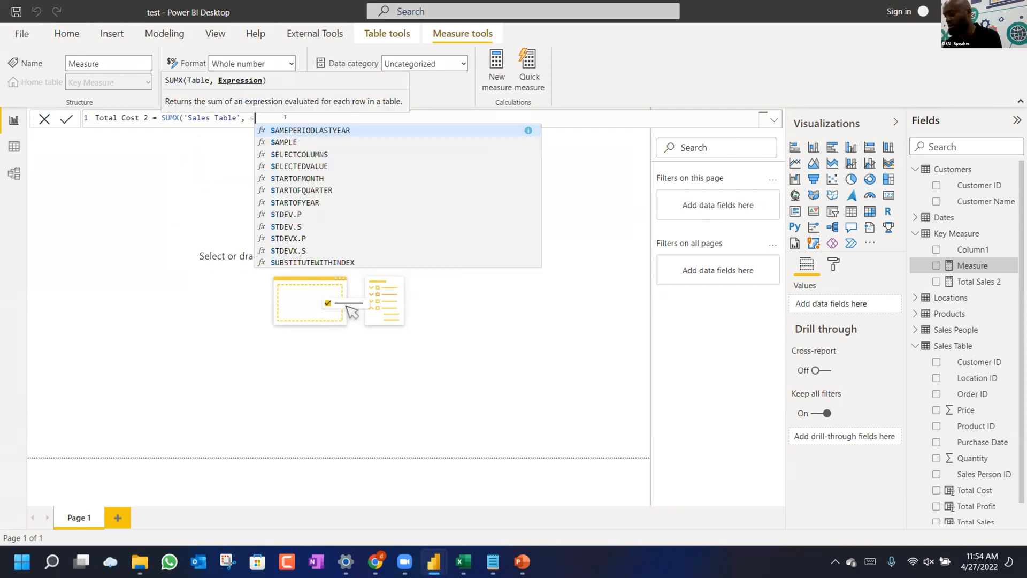
key(Down)
key(Down)
key(Down)
key(Down)
key(Down)
key(Down)
key(Down)
key(Down)
key(Down)
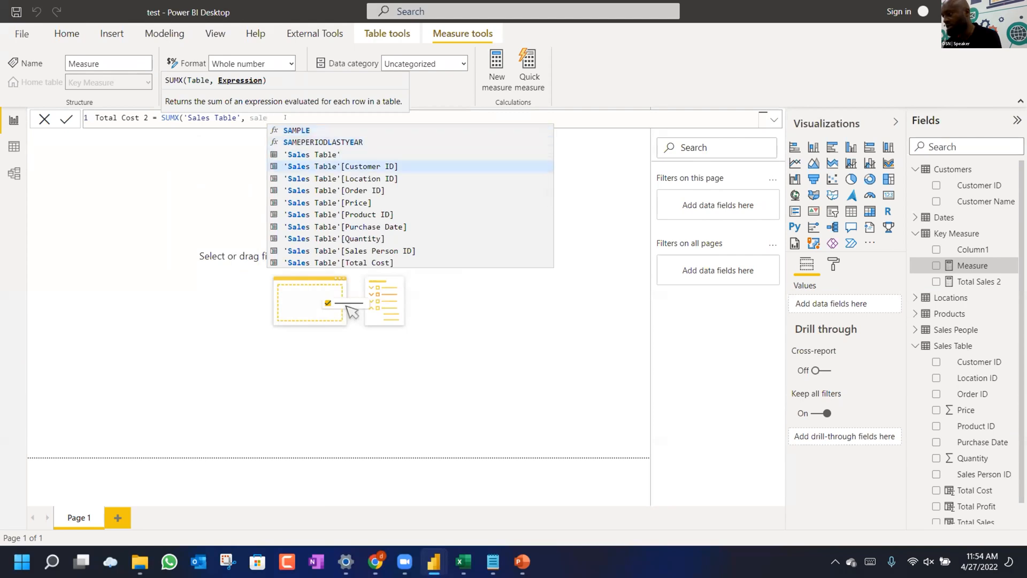
key(Tab)
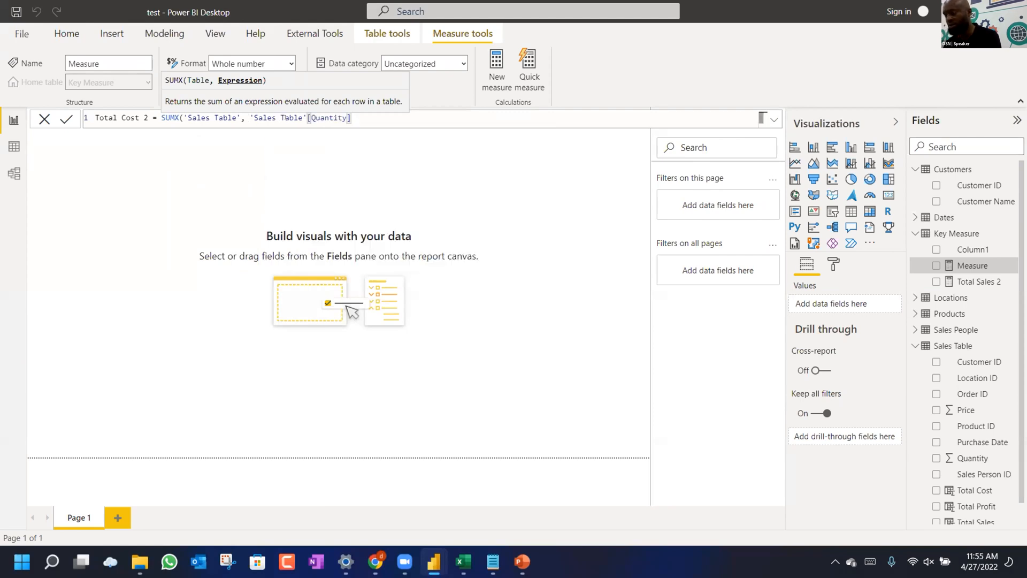
Multiply Quantity by RELATED(Products[Cost]), commit the measure, and select the Key Measure table.
text(*)
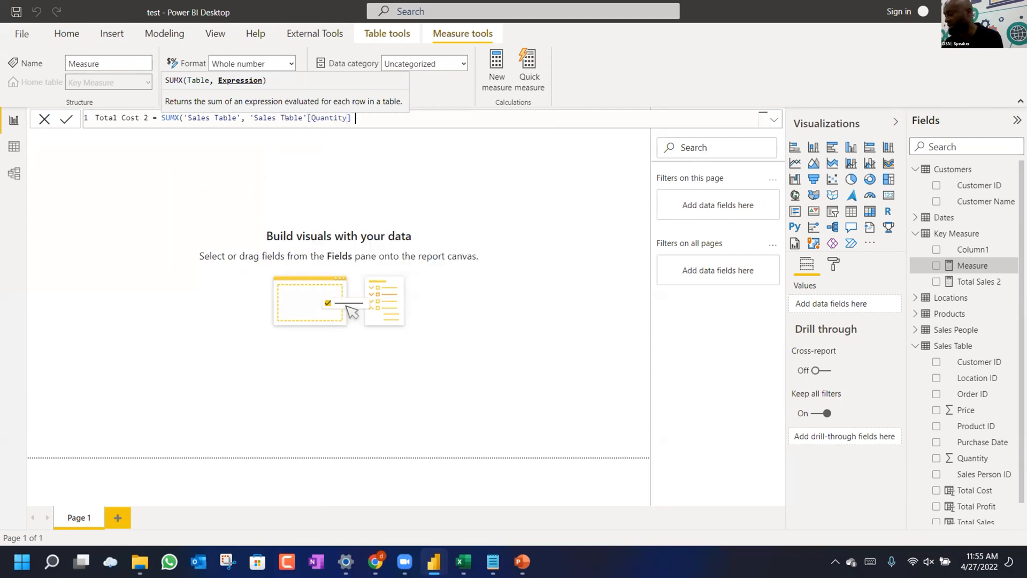
text( rela)
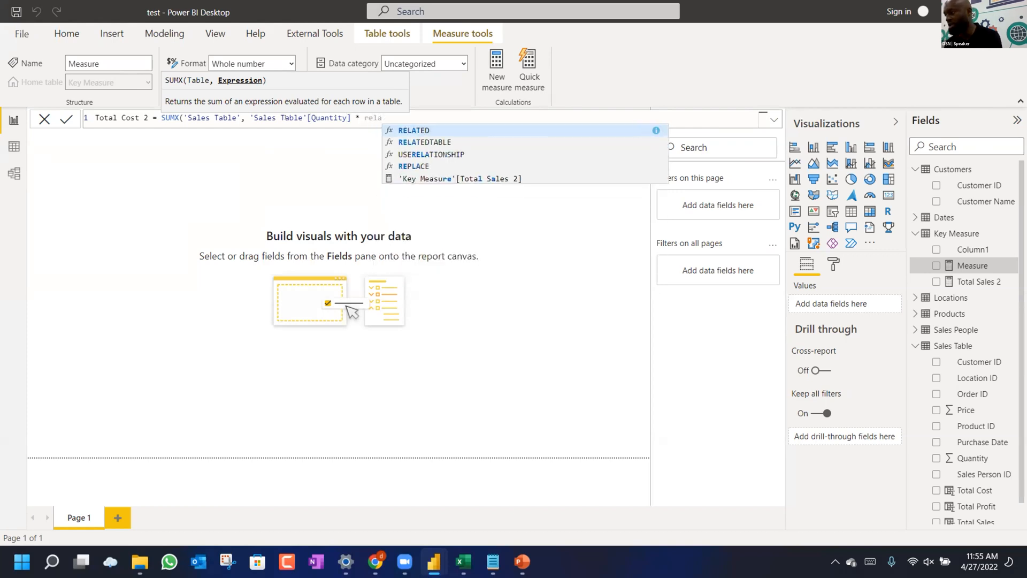
key(Tab)
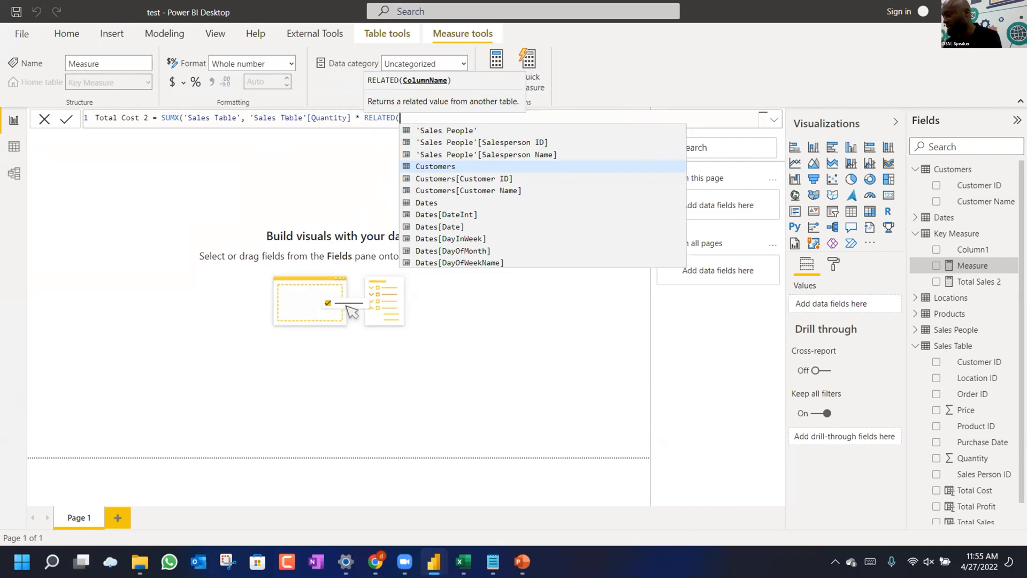
text(pro)
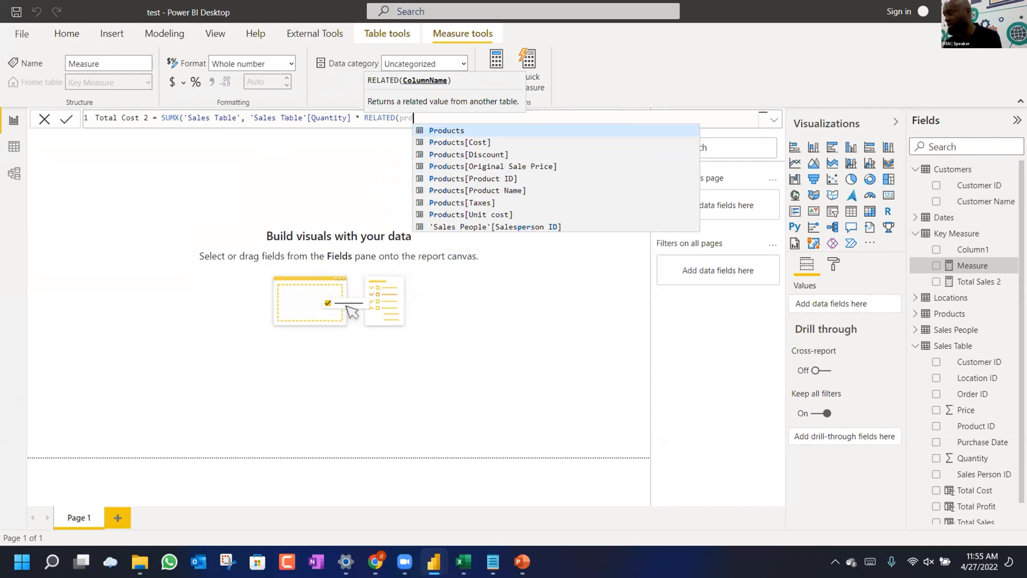
key(Tab)
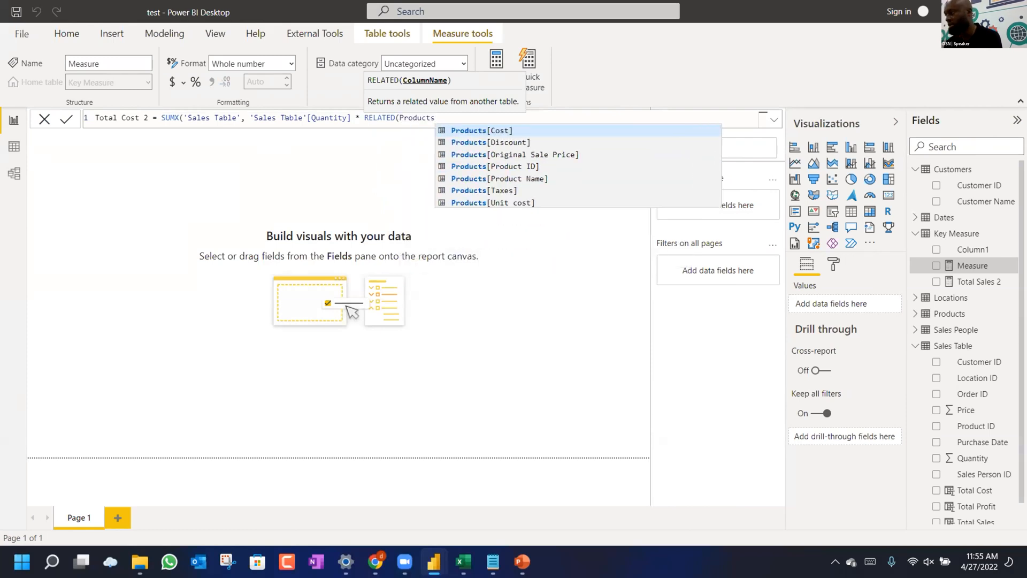
key(Tab)
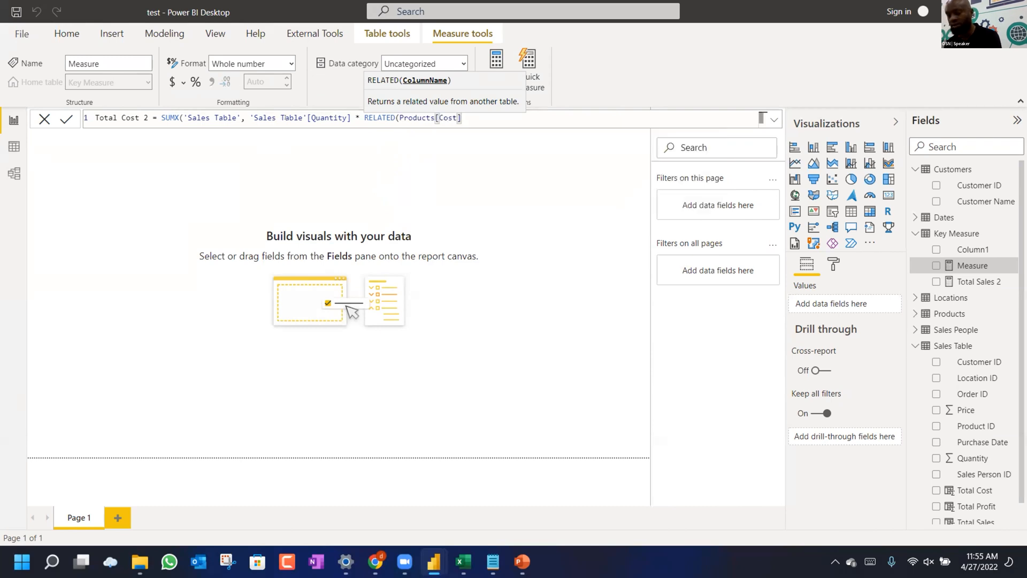
text()))
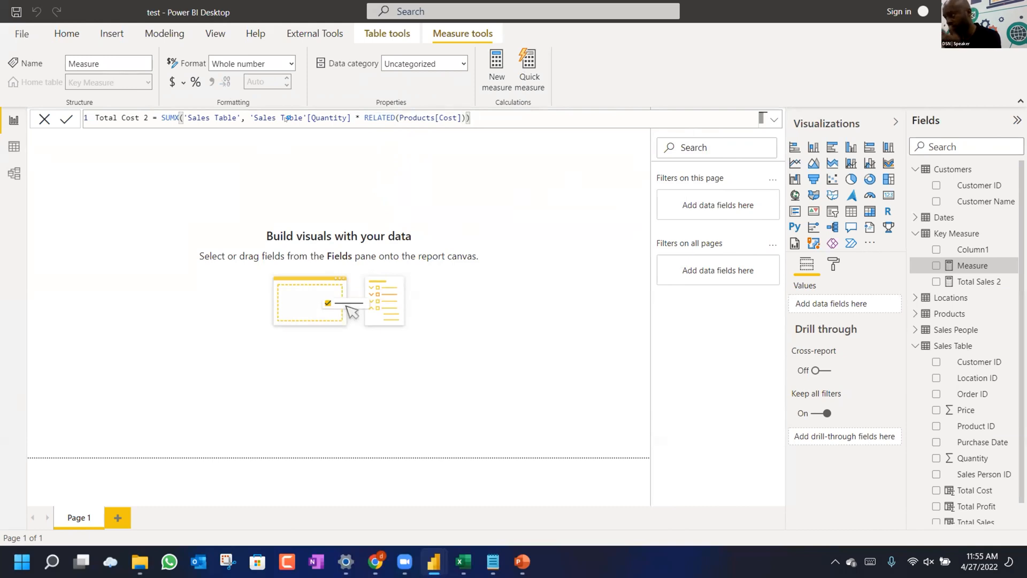
key(Return)
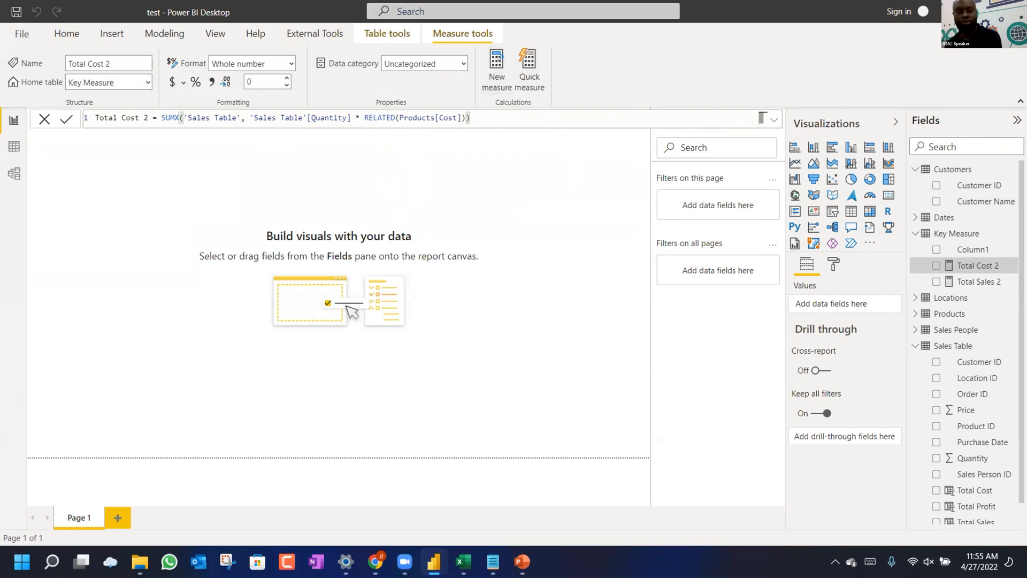
click(496, 71)
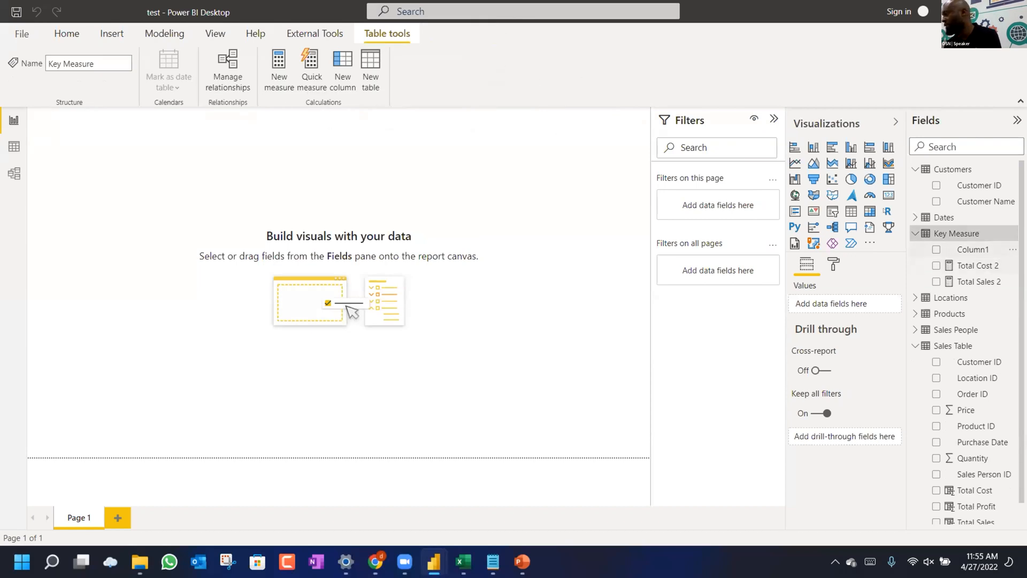
Add a Total Profit measure to Key Measure equal to [Total Sales 2] - [Total Cost 2].
click(279, 64)
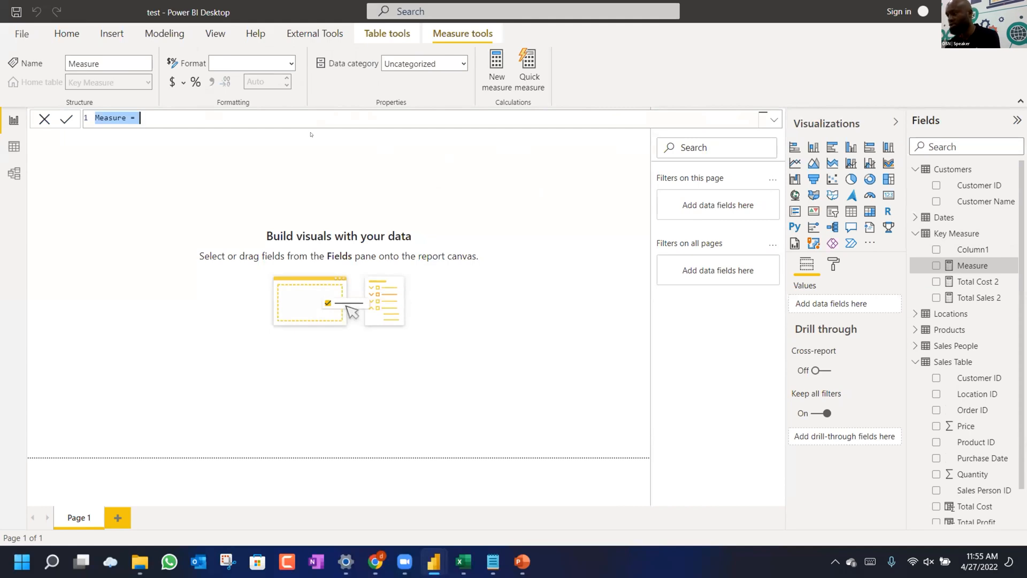
text(Total)
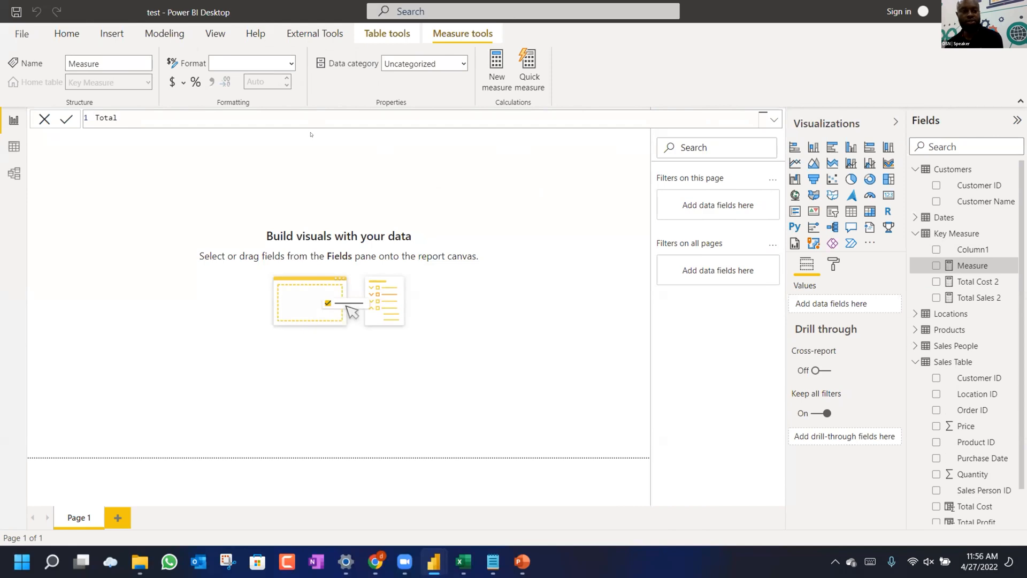
text(Profit)
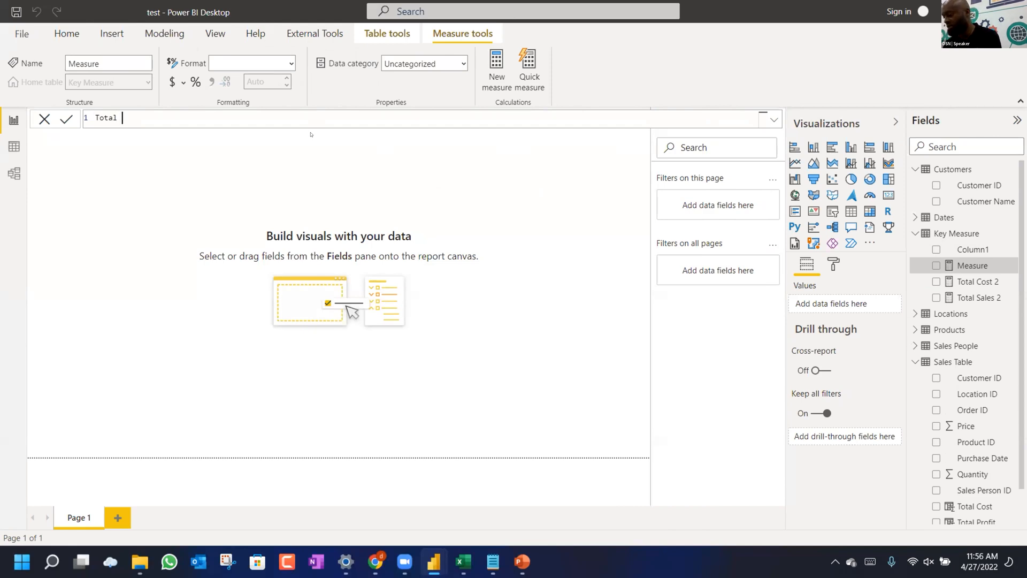
text( = )
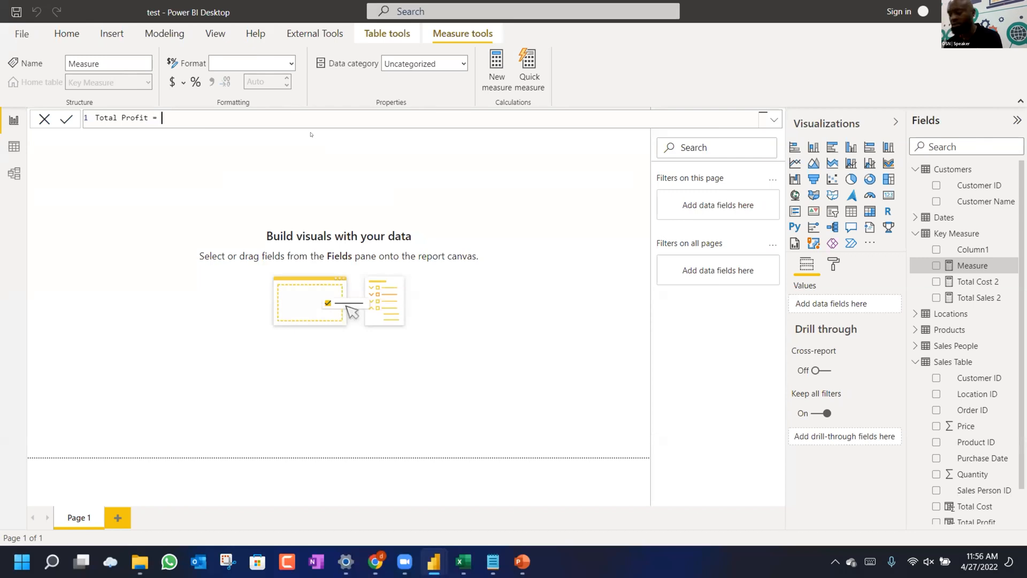
text(total)
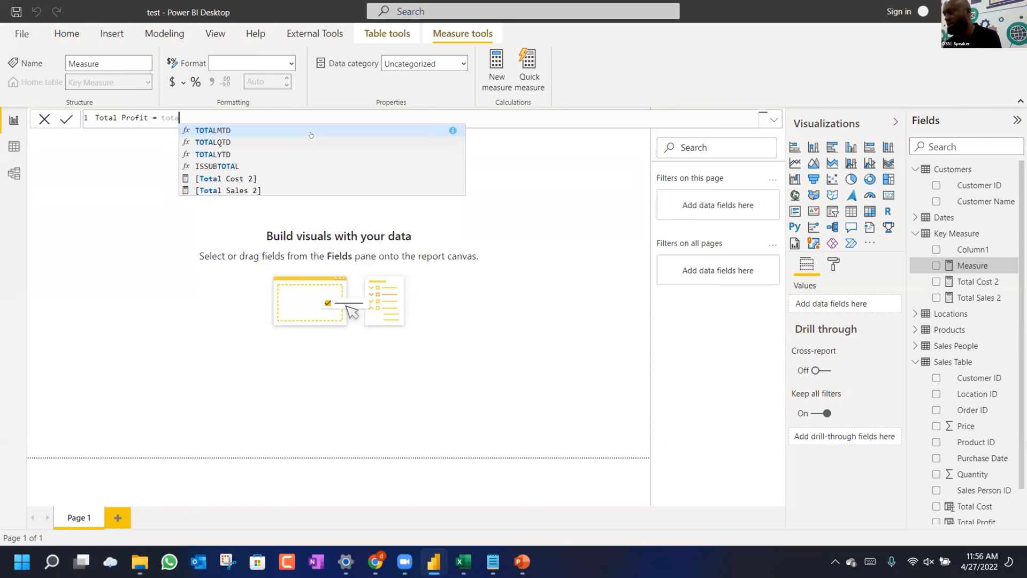
key(Down)
key(Down)
key(Down)
key(Down)
key(Down)
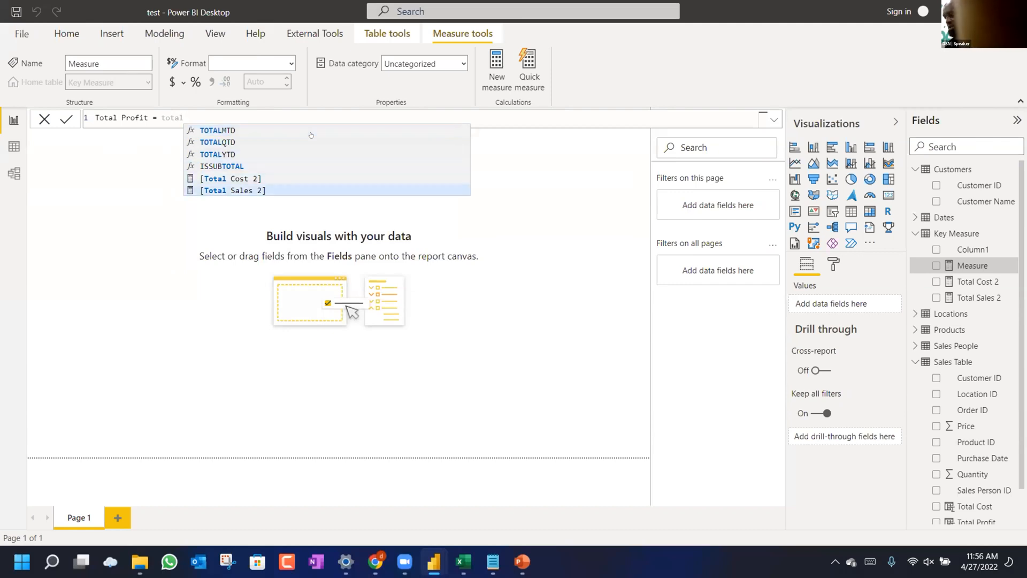
key(Tab)
text(- )
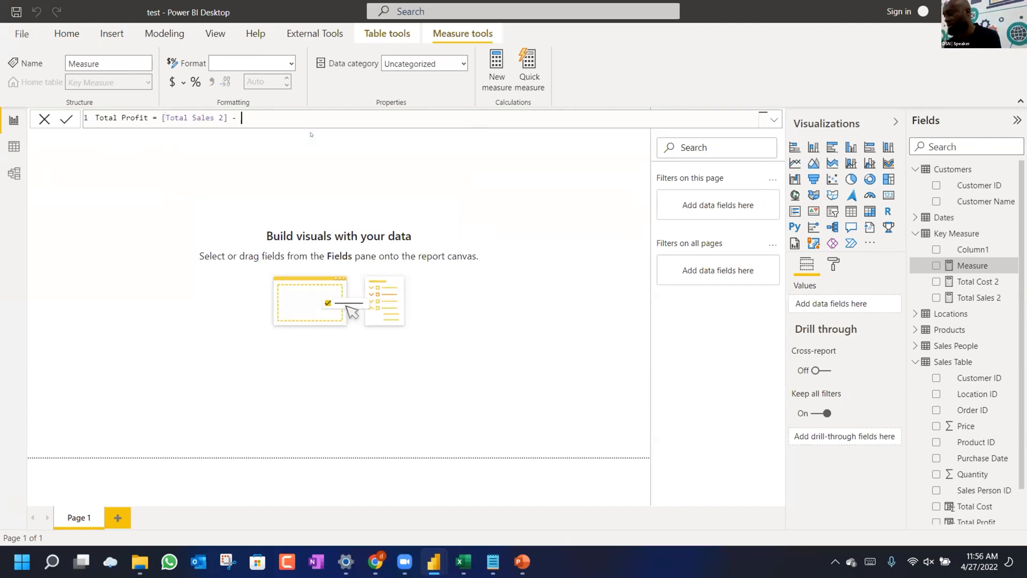
text(tot)
key(Down)
key(Down)
key(Down)
key(Down)
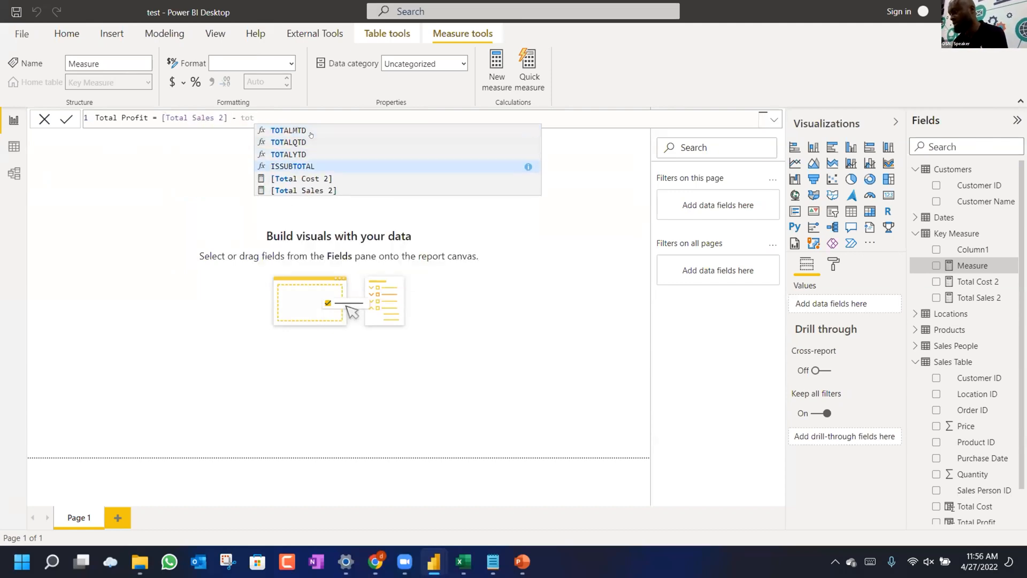
key(Tab)
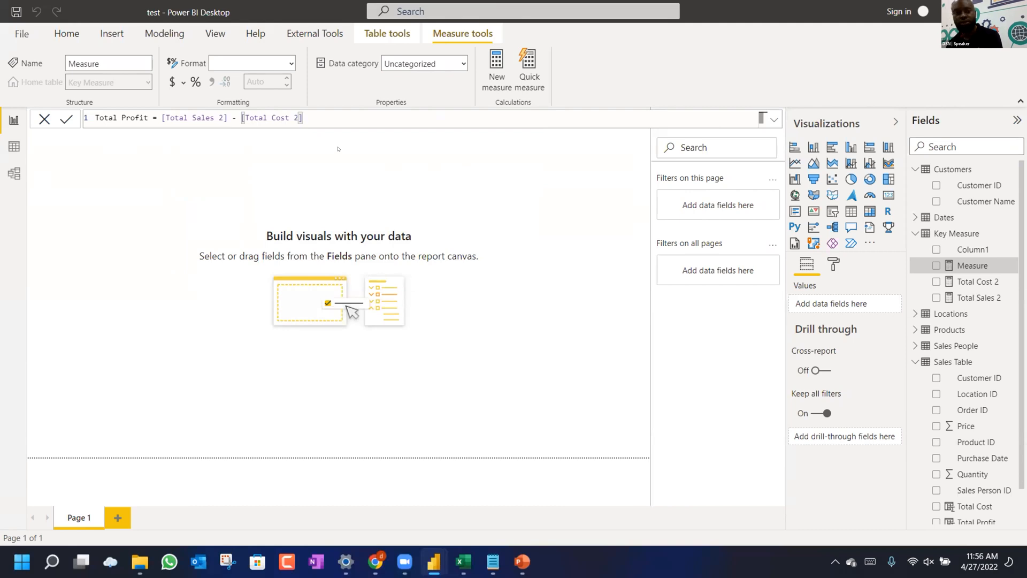
key(Return)
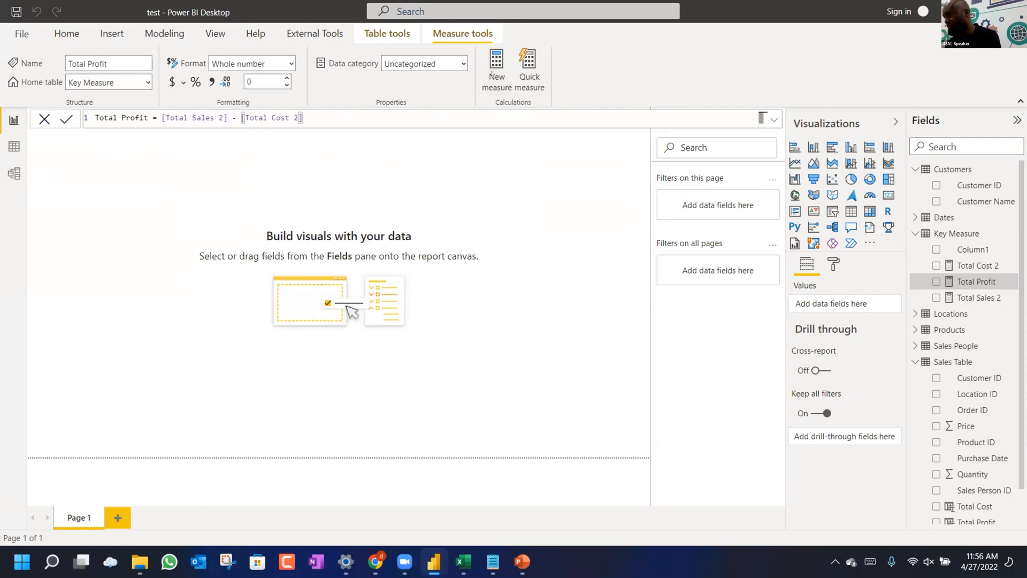
click(497, 71)
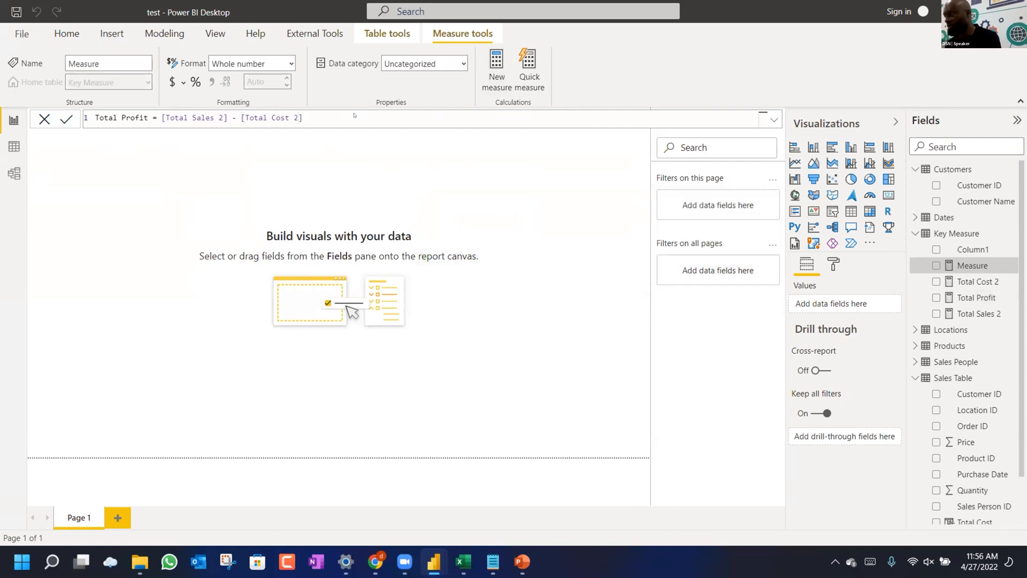
Replace the default formula with Profit Margin = DIVIDE, using [Total Profit] as numerator.
key(ctrl+a)
key(BackSpace)
text(Profit M)
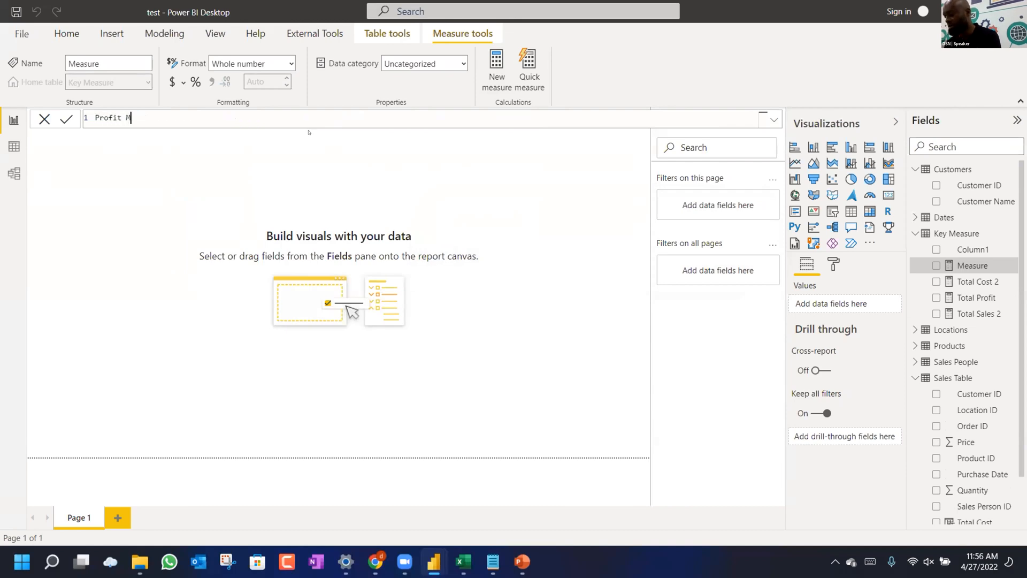
text(argin =)
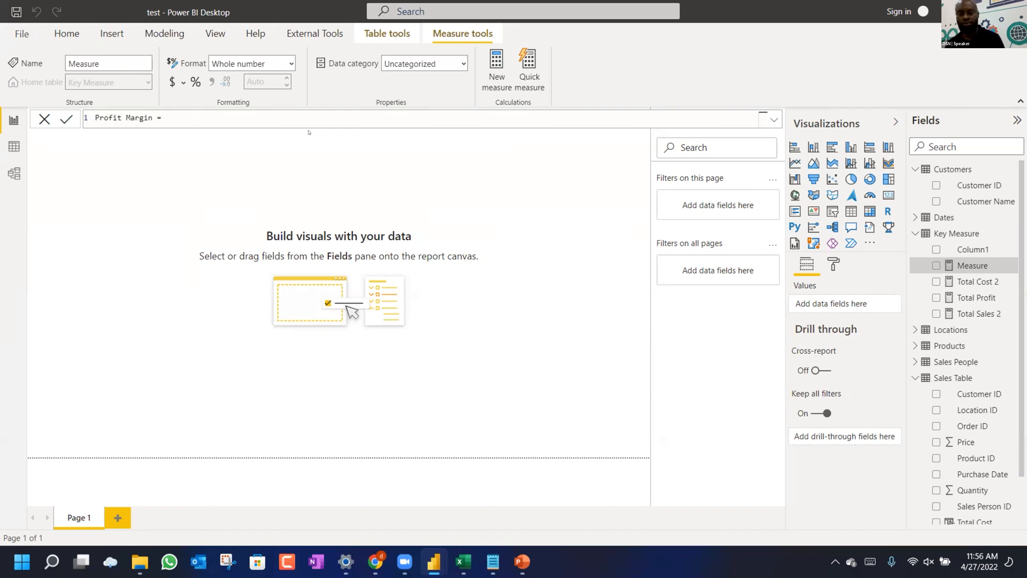
text(divi)
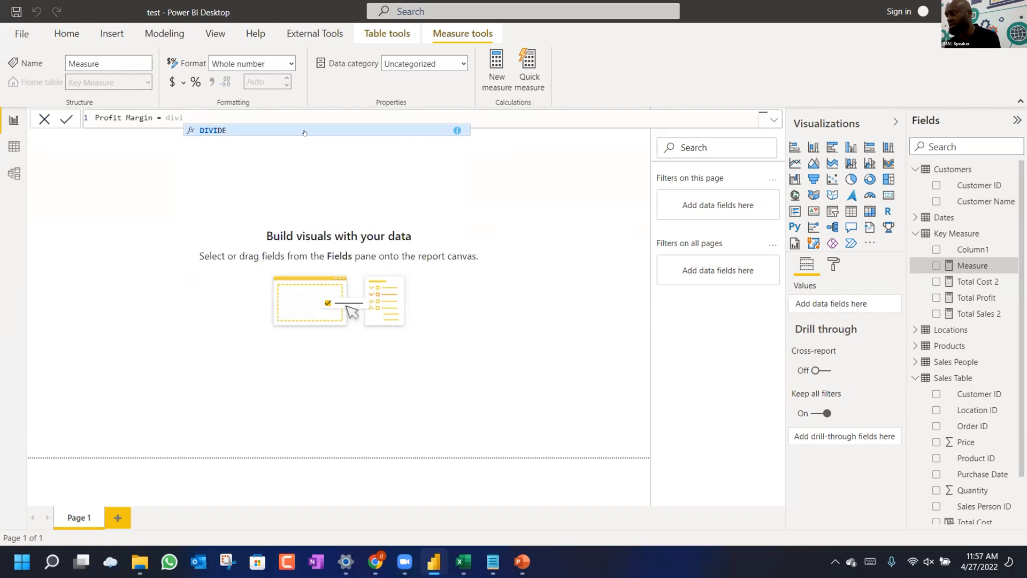
key(Tab)
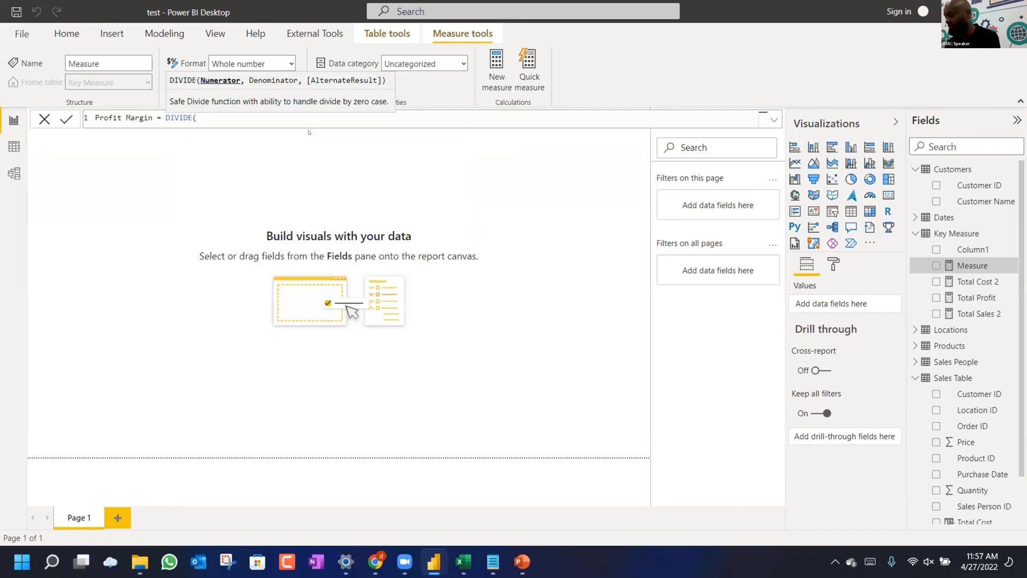
text(total)
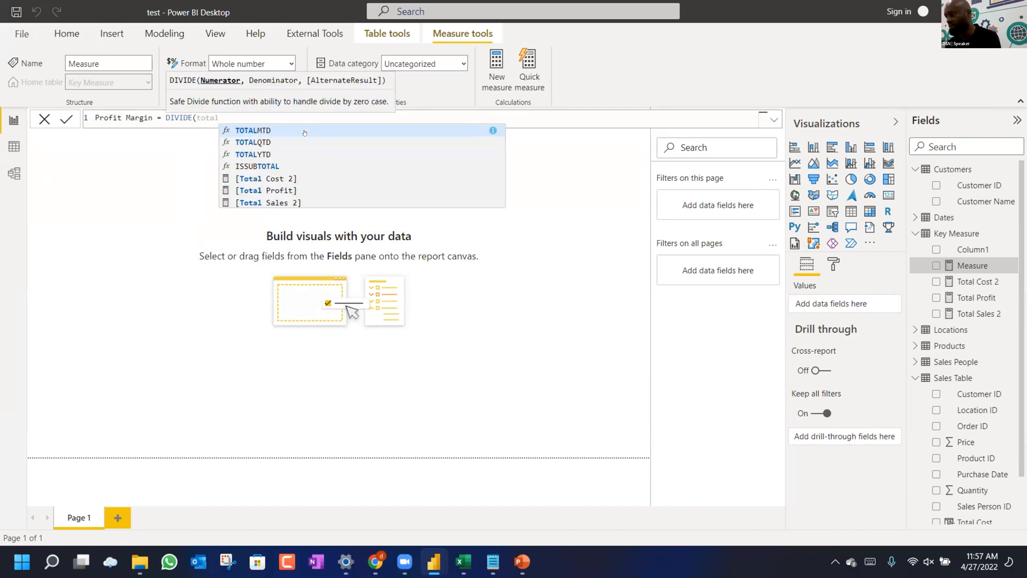
key(Down)
key(Down)
key(Down)
key(Down)
key(Down)
key(Down)
key(Up)
key(Tab)
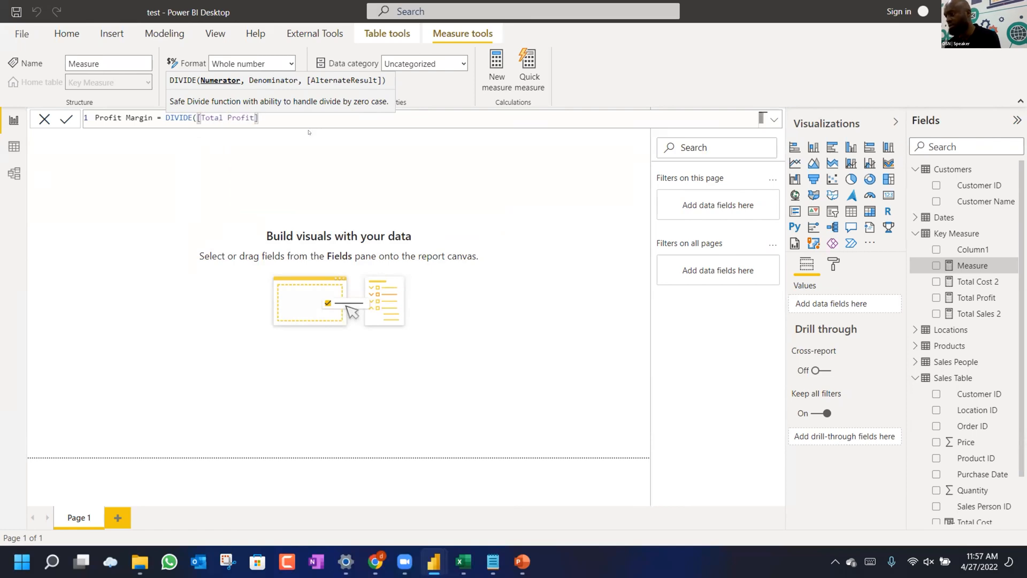
Finish with [Total Cost 2] as denominator and 0 fallback, then switch to Data view.
text(,tot)
key(Down)
key(Down)
key(Down)
key(Down)
key(Up)
key(Tab)
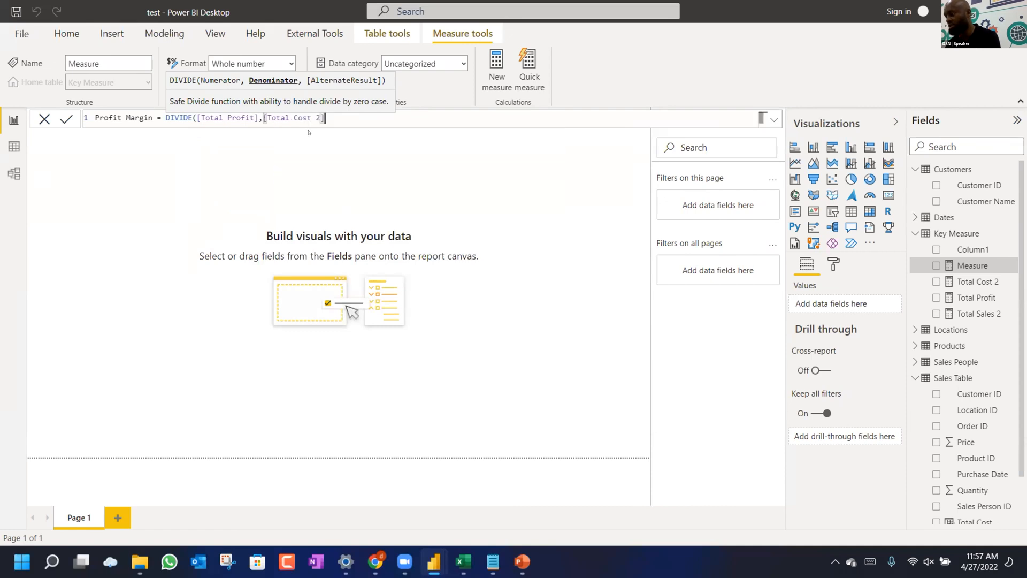
text(,0))
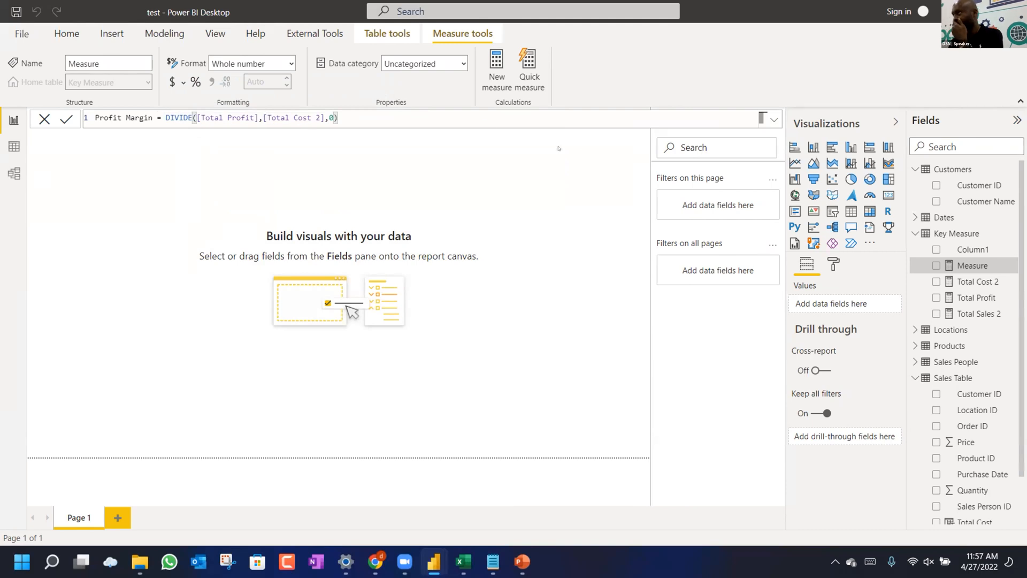
key(Return)
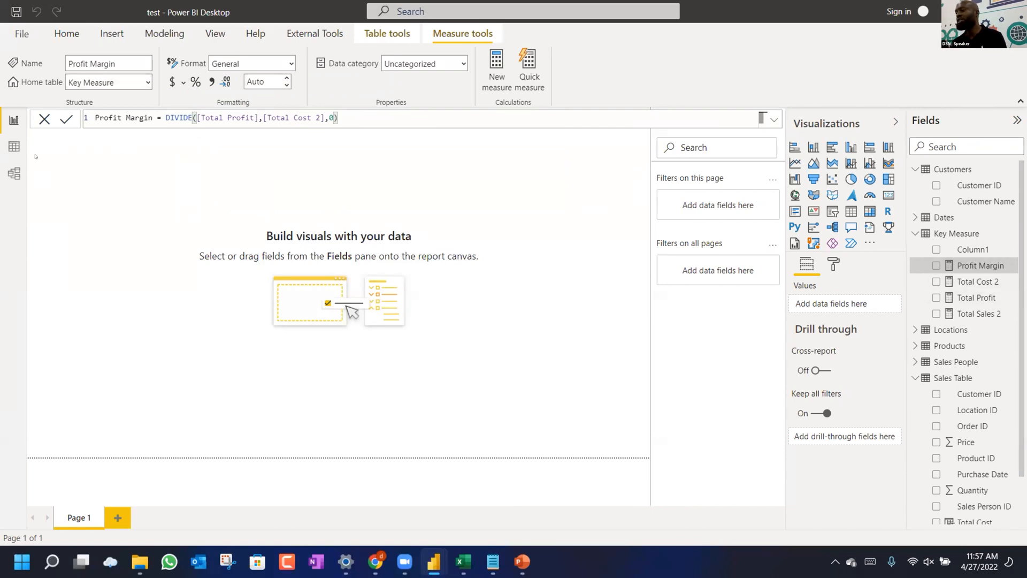
click(14, 146)
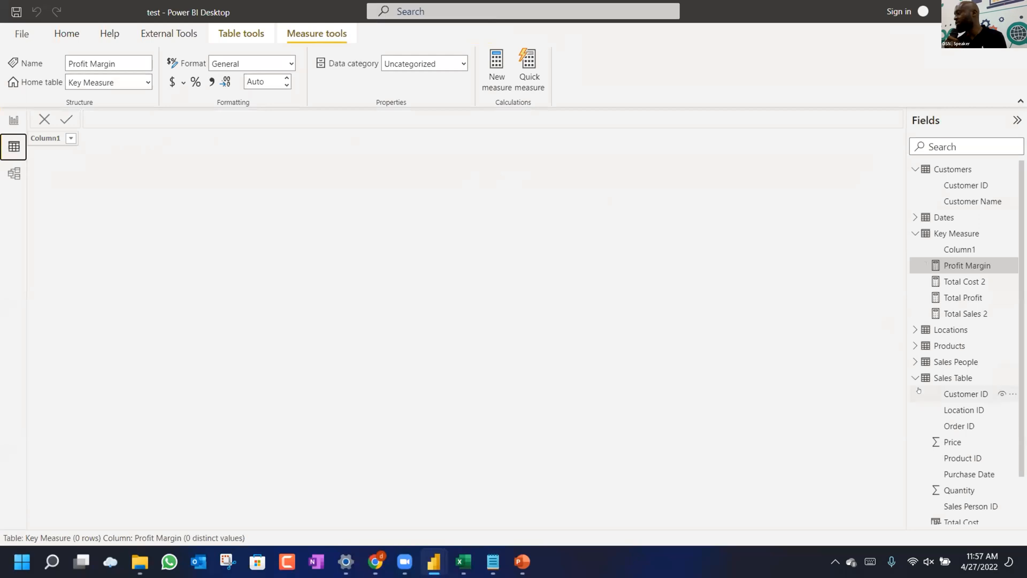
Inspect the Sales Table's Total Sales column in Data view, then go back to Report view.
scroll(919, 390, down, 1)
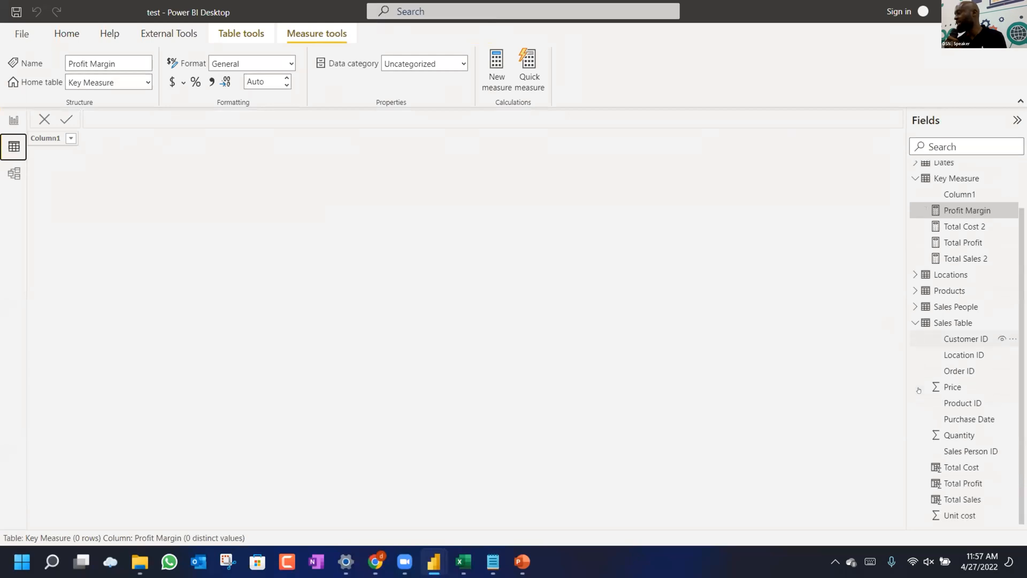
click(955, 322)
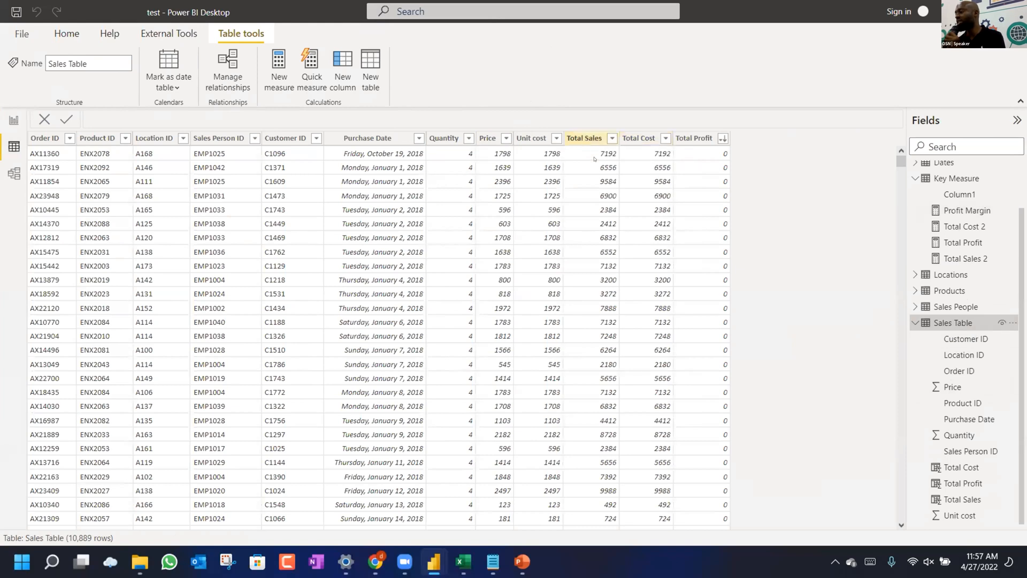
right_click(588, 140)
click(585, 166)
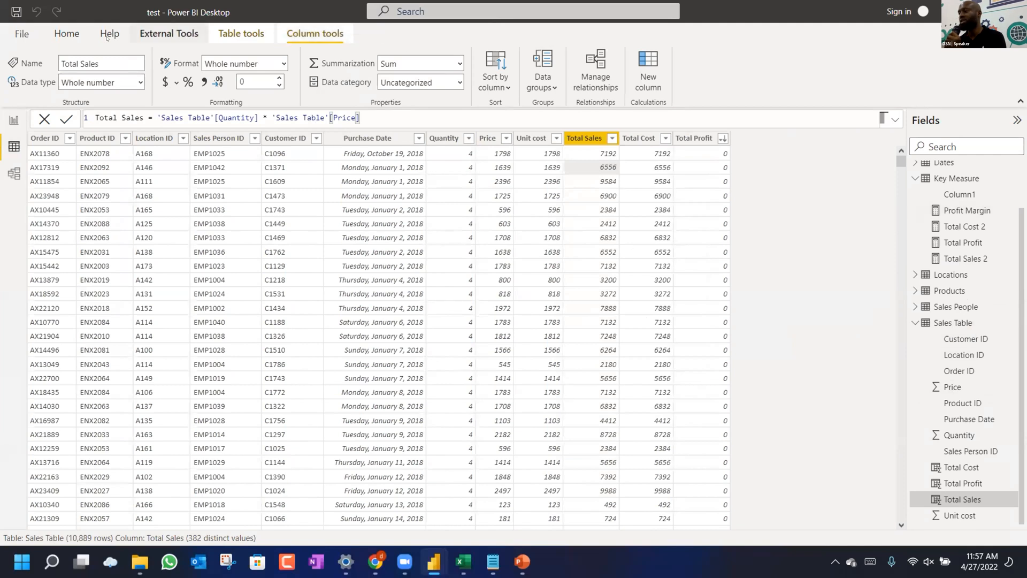
click(67, 34)
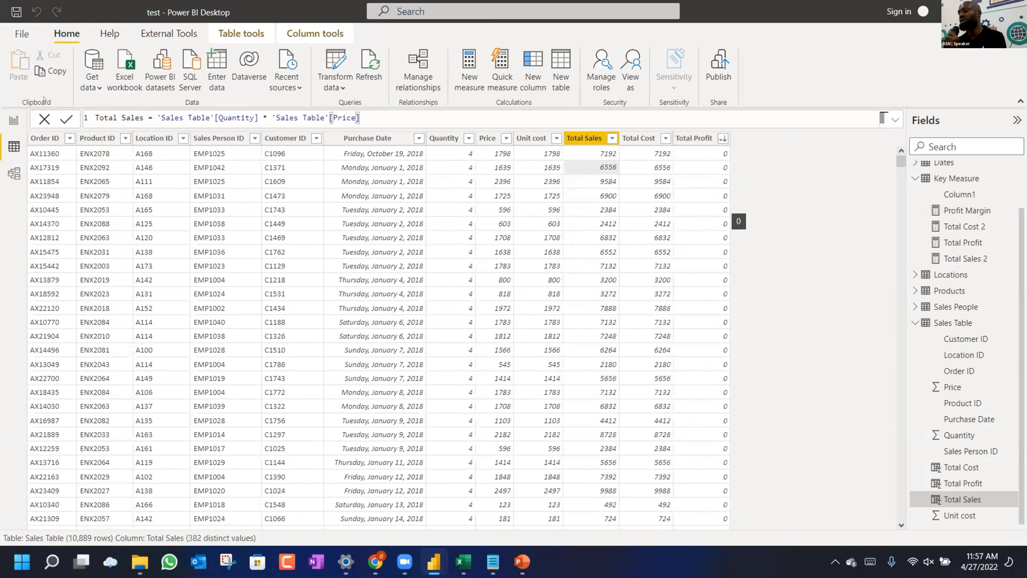
click(14, 120)
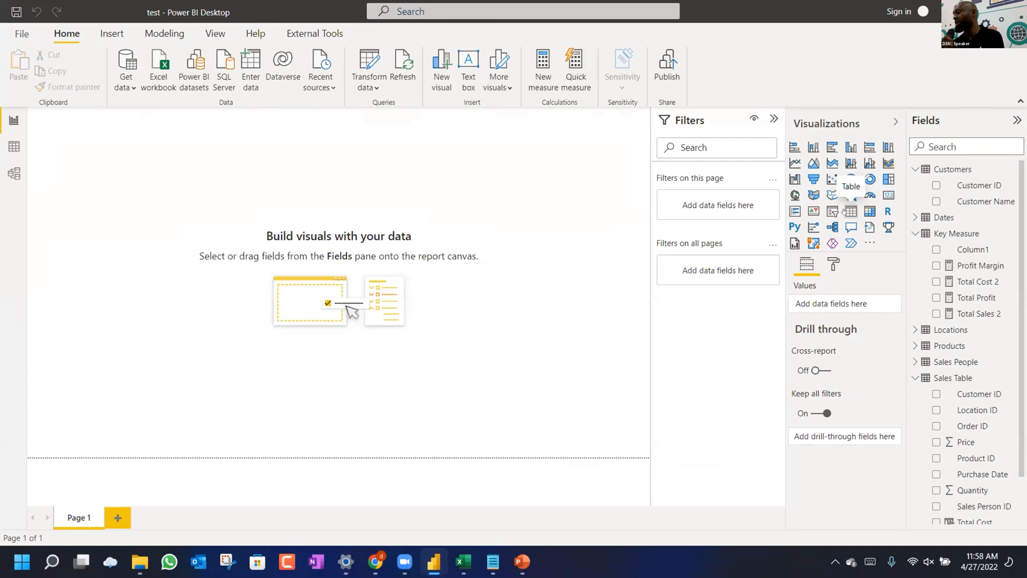
Insert an empty table visual, then enlarge and reposition it on the canvas.
click(845, 211)
drag(159, 234, 338, 317)
drag(189, 114, 230, 150)
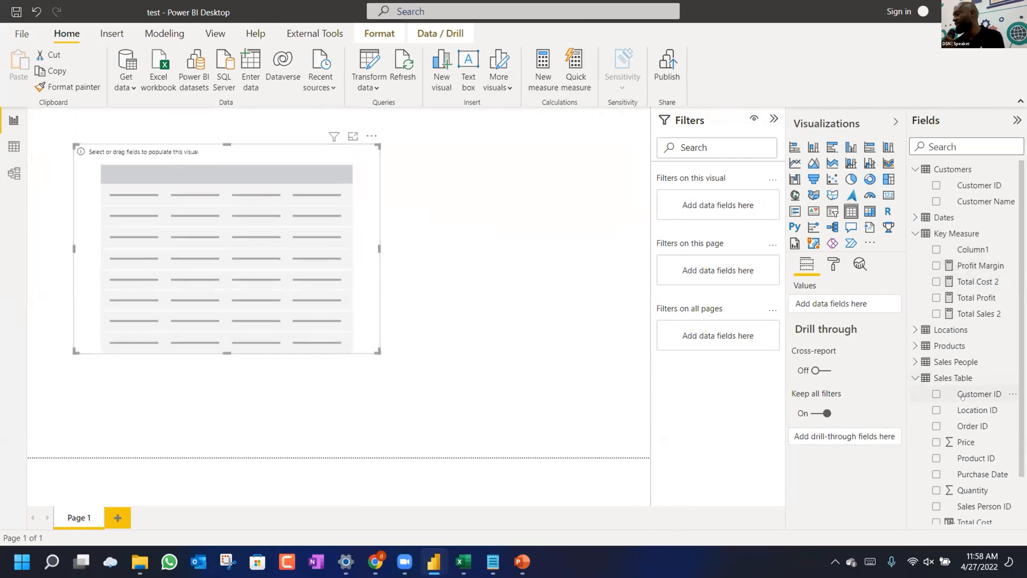
scroll(962, 396, down, 1)
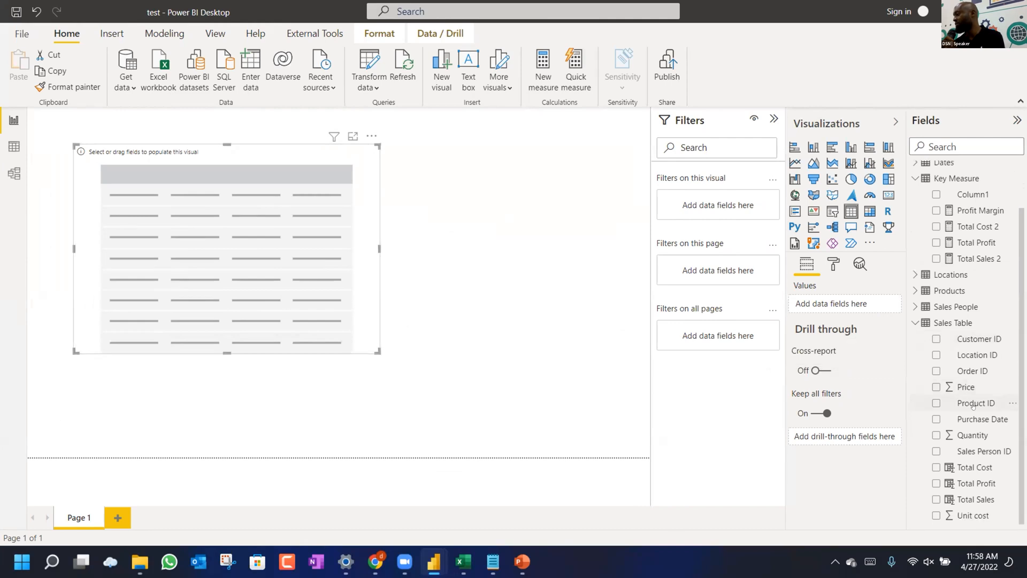
scroll(970, 391, up, 1)
scroll(969, 383, down, 1)
Fill the table with Product Name, Total Sales 2, Total Cost 2 and Total Profit, and enlarge it.
click(913, 292)
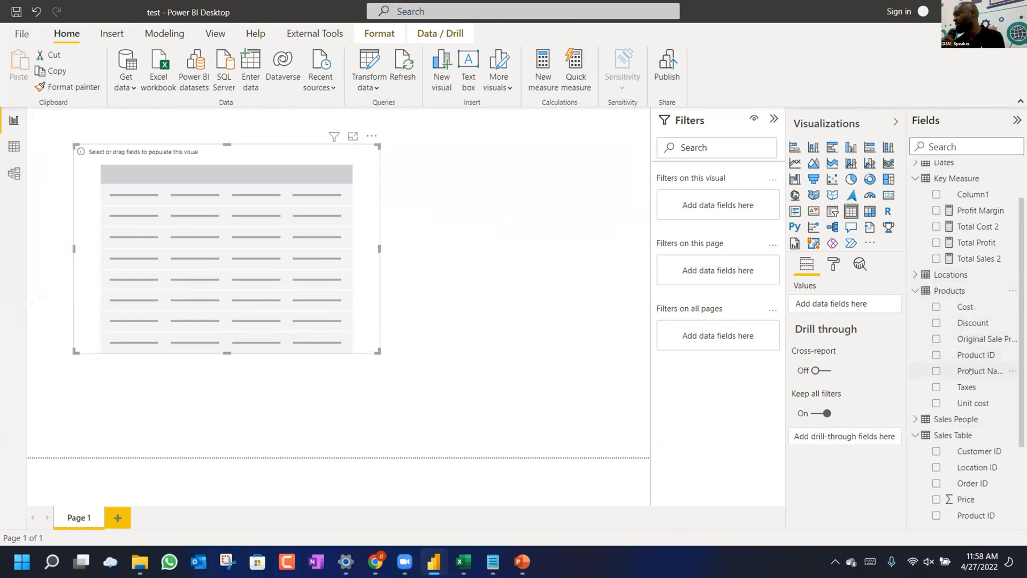
drag(842, 335, 843, 303)
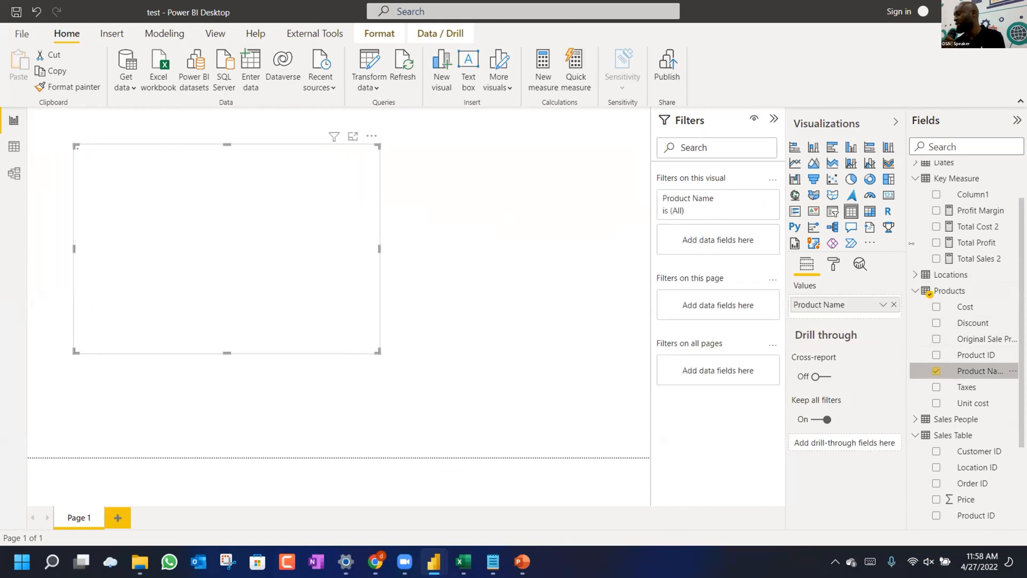
drag(975, 258, 859, 308)
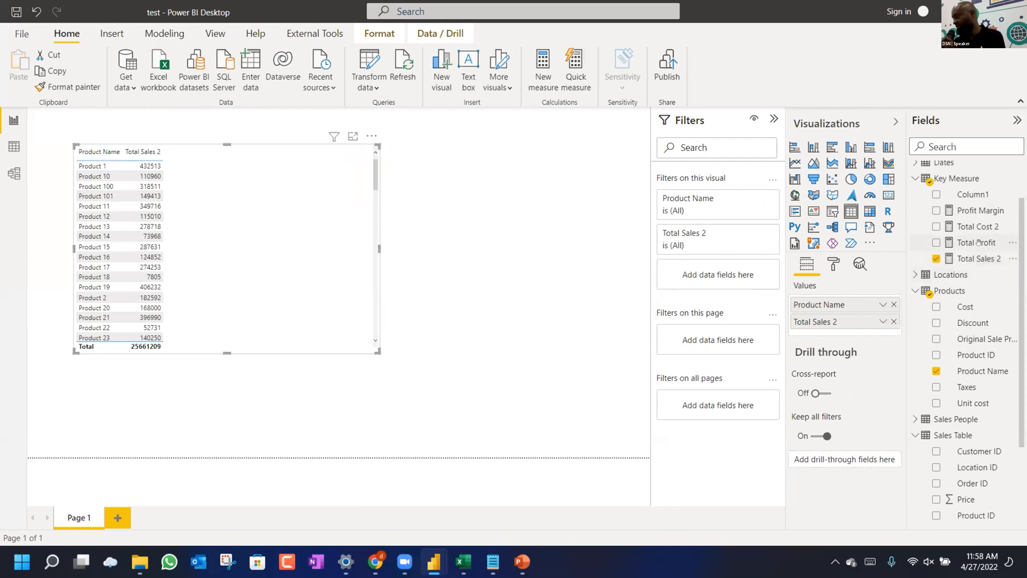
drag(978, 242, 845, 328)
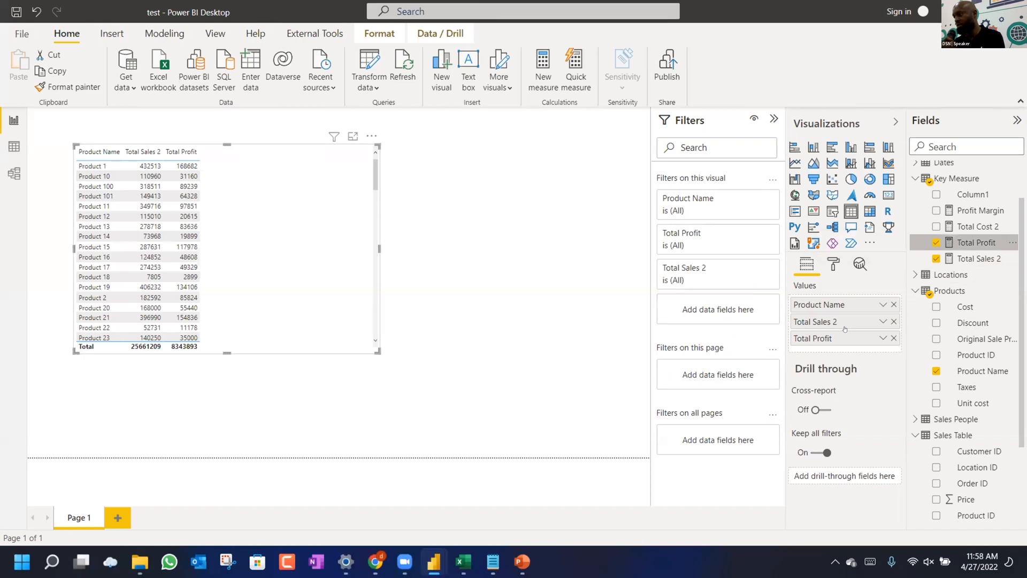
drag(978, 226, 858, 328)
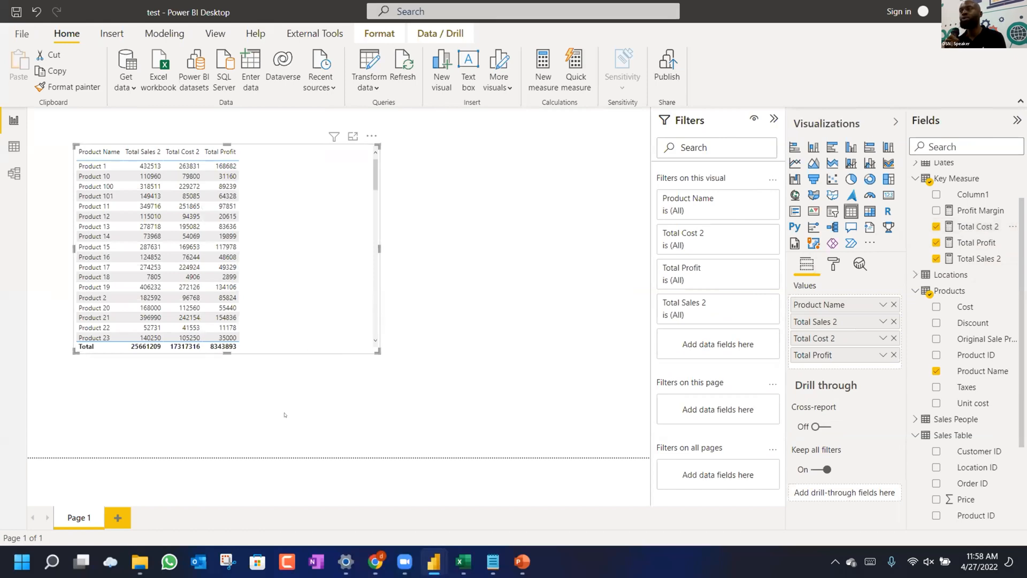
drag(371, 347, 399, 418)
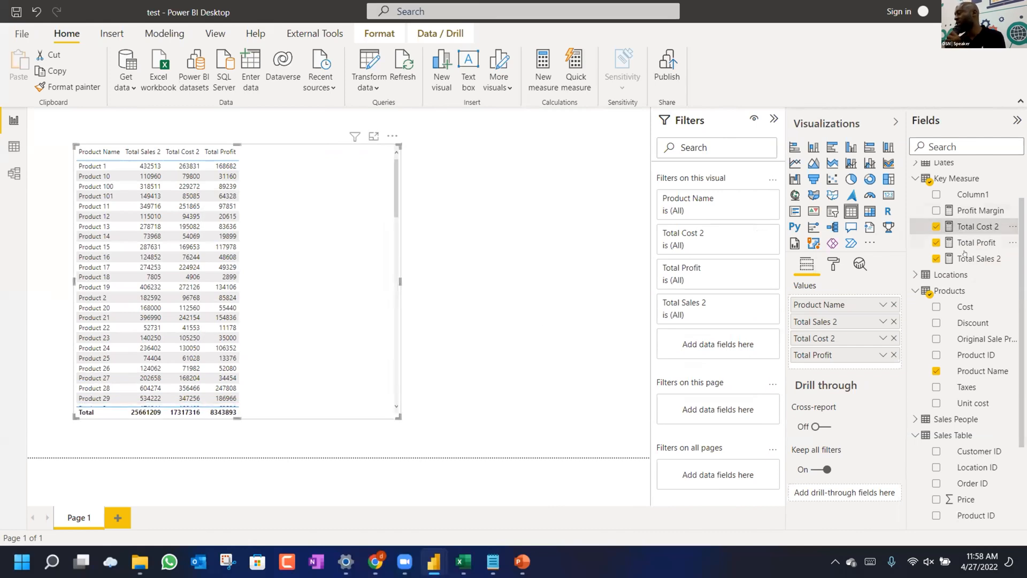
click(5, 145)
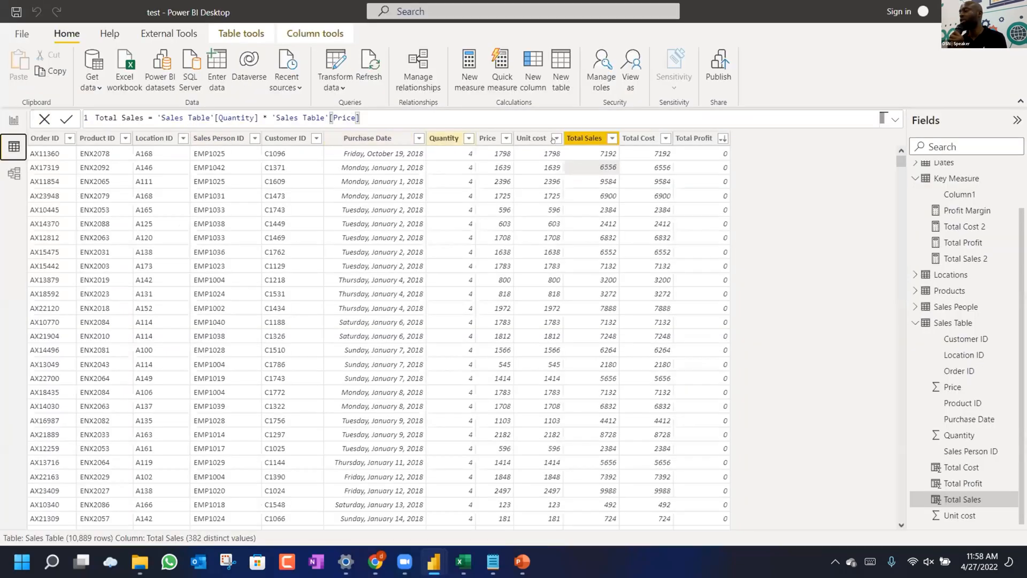
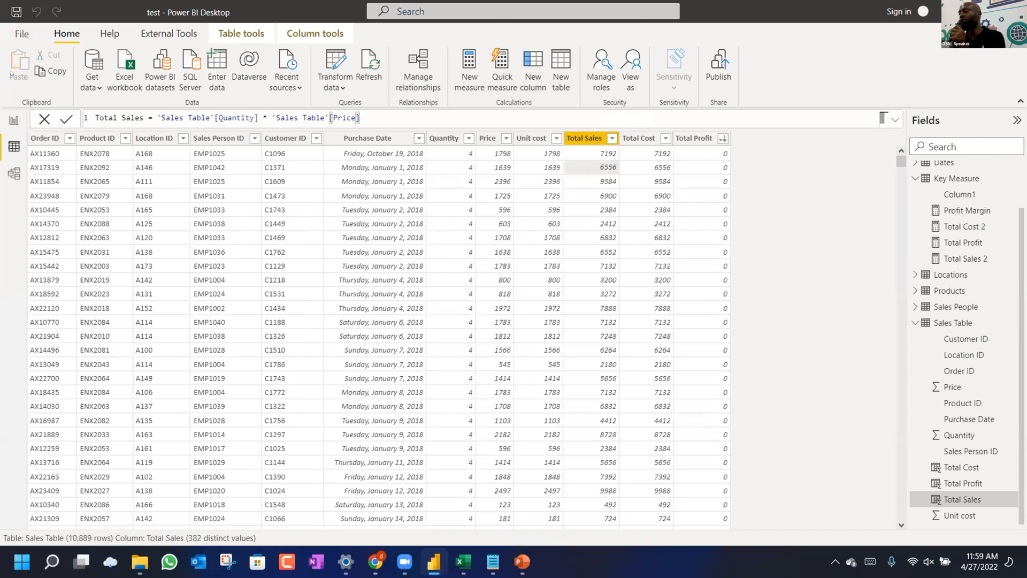
On the report page, show the Total Sales 2 measure's formula and highlight its SUMX function.
click(4, 118)
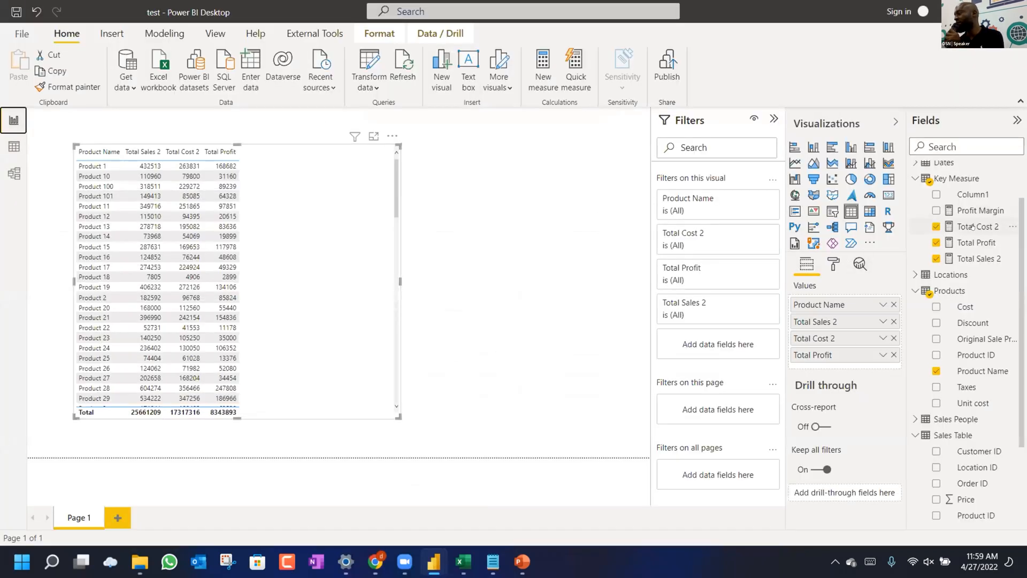
click(972, 254)
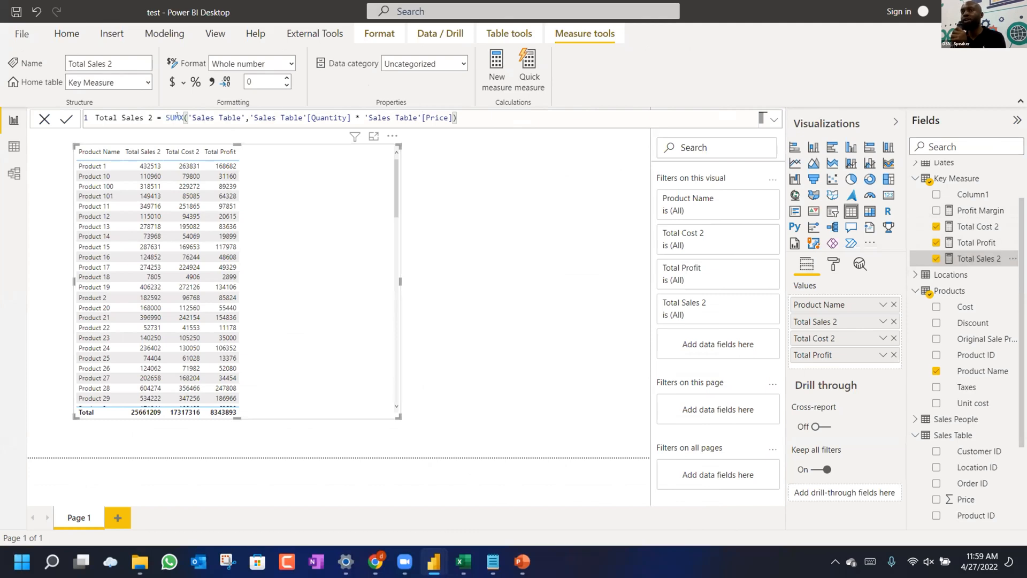
double_click(177, 117)
double_click(175, 117)
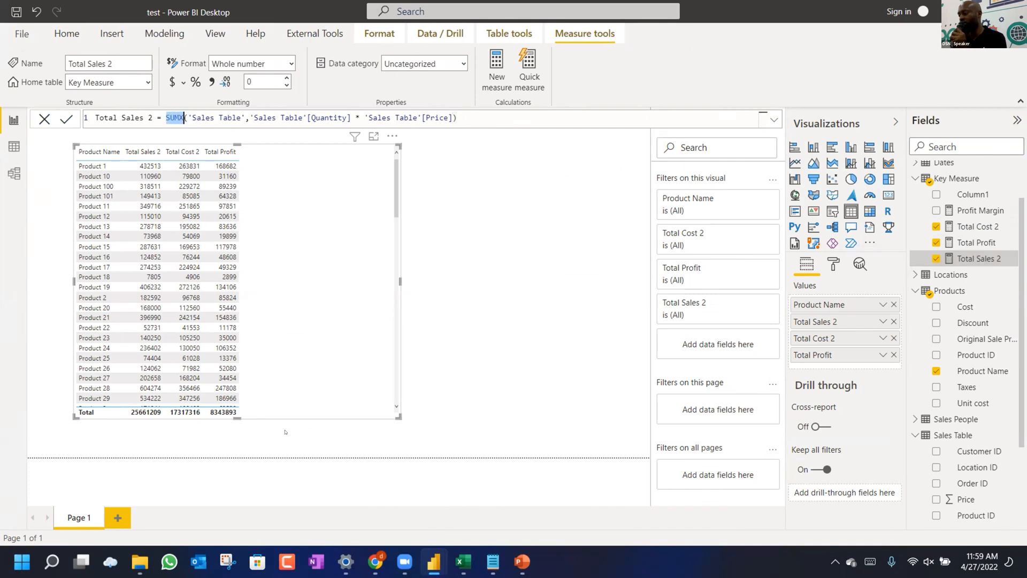
Search Google in a new Chrome tab for 'difference between sumx and sum'.
click(376, 562)
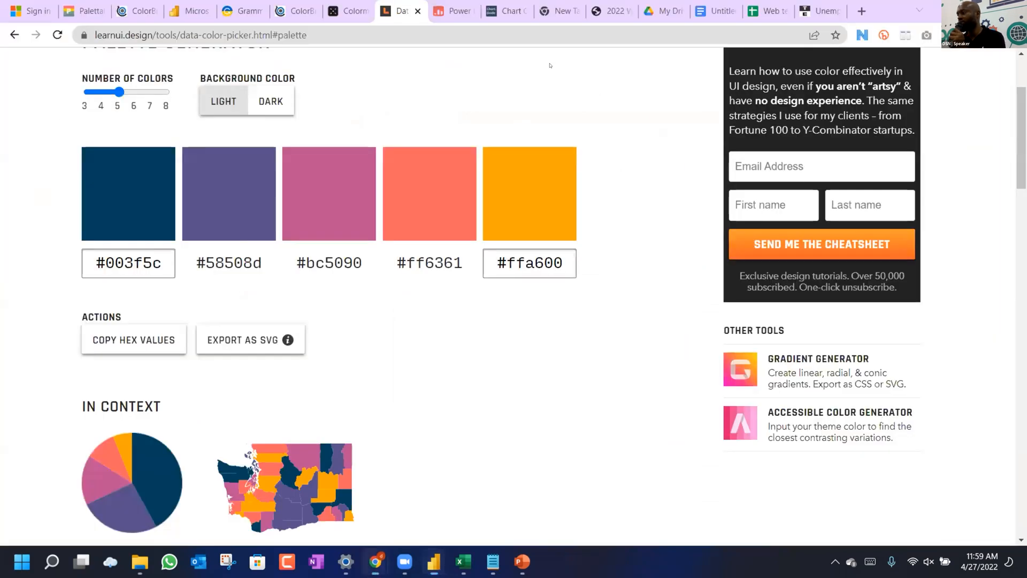
click(562, 10)
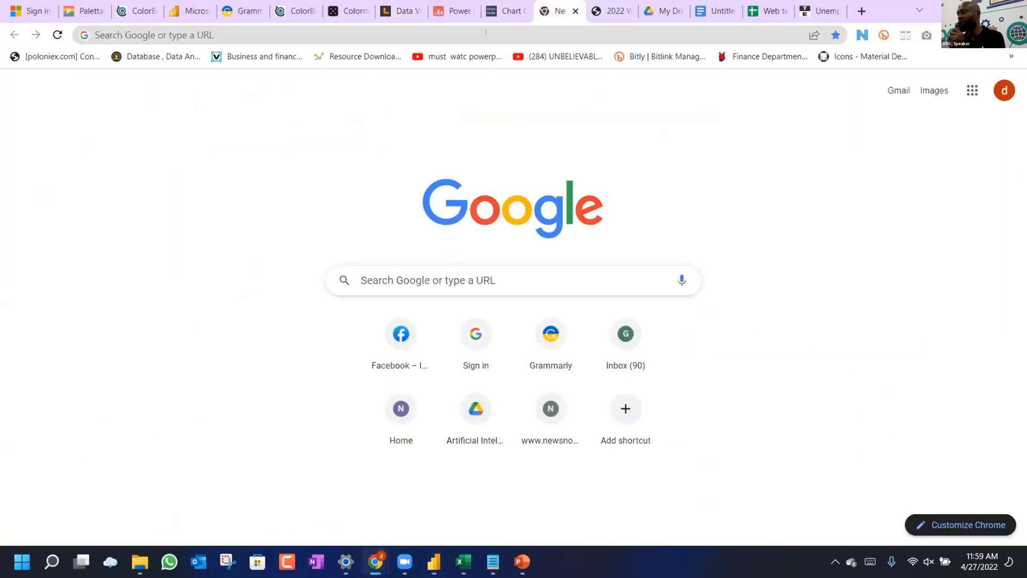
click(484, 36)
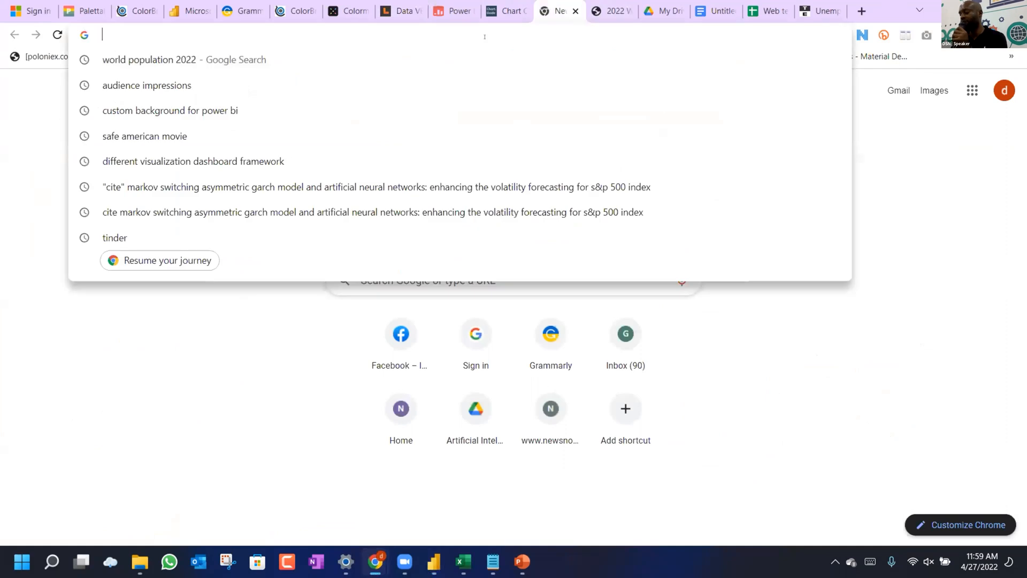
text(differ)
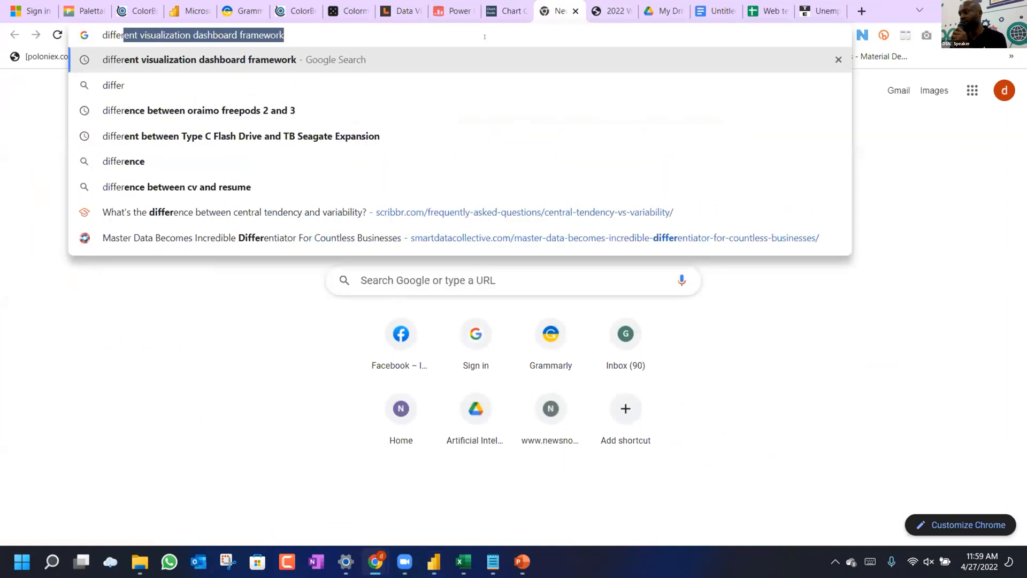
key(Right)
key(BackSpace)
key(BackSpace)
key(BackSpace)
key(BackSpace)
key(BackSpace)
key(BackSpace)
key(BackSpace)
key(BackSpace)
key(BackSpace)
key(BackSpace)
key(BackSpace)
key(BackSpace)
key(BackSpace)
key(BackSpace)
key(BackSpace)
key(BackSpace)
key(BackSpace)
key(BackSpace)
key(BackSpace)
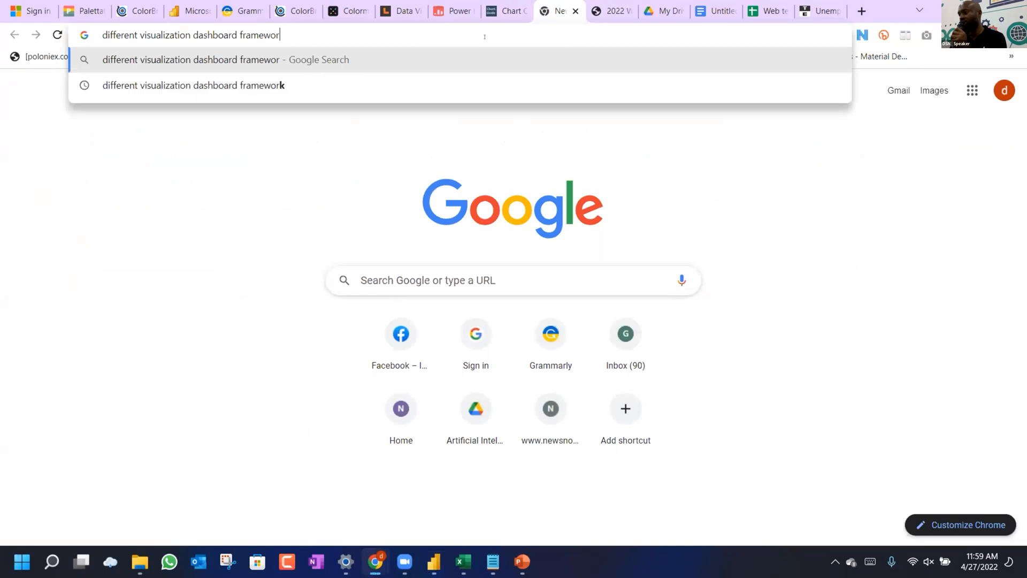
key(BackSpace)
key(BackSpace)
key(BackSpace)
key(BackSpace)
key(BackSpace)
key(BackSpace)
key(BackSpace)
key(BackSpace)
key(BackSpace)
key(BackSpace)
key(BackSpace)
key(BackSpace)
key(BackSpace)
key(BackSpace)
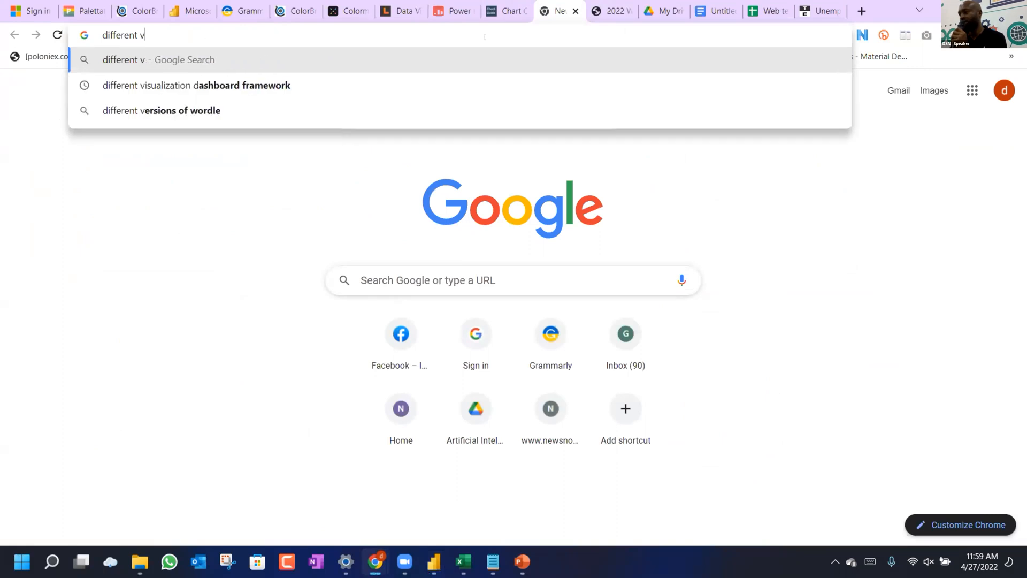
text(bet)
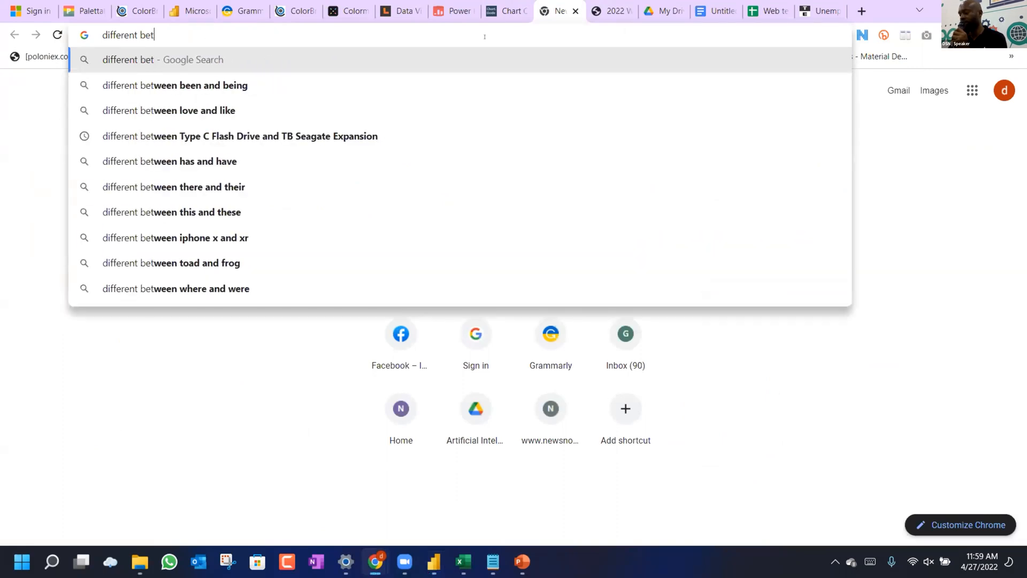
text(ween)
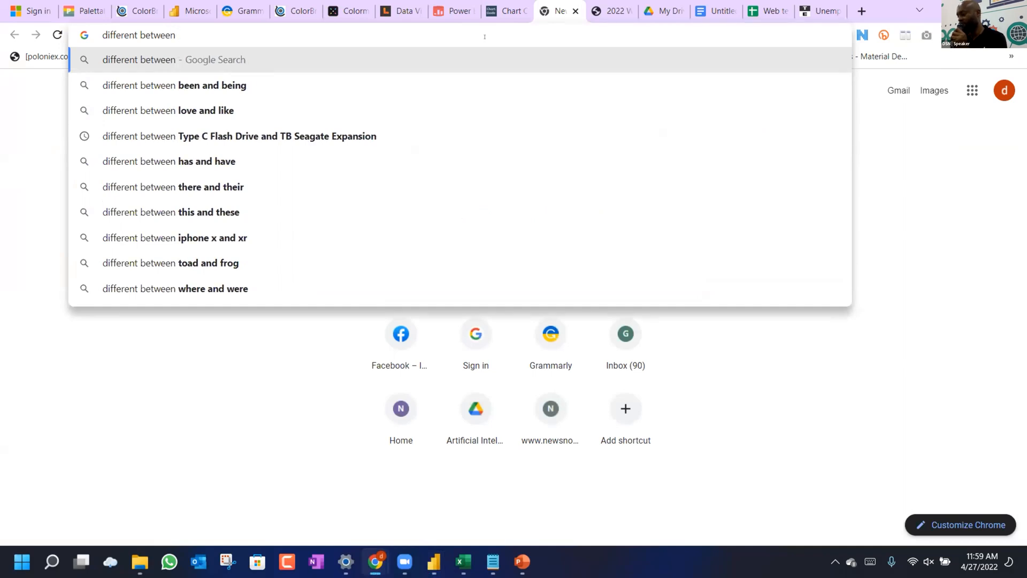
text( SUMX)
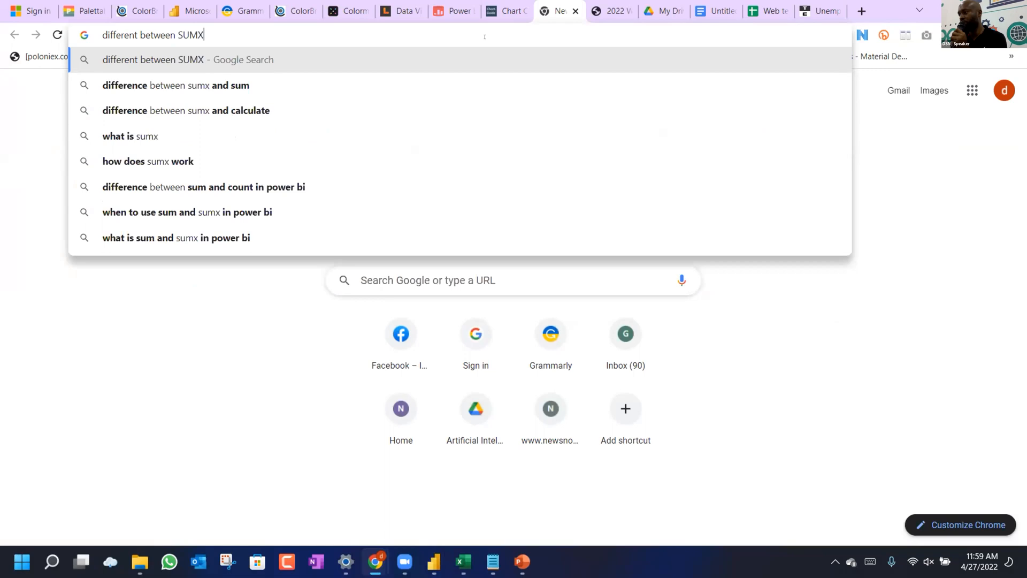
click(266, 87)
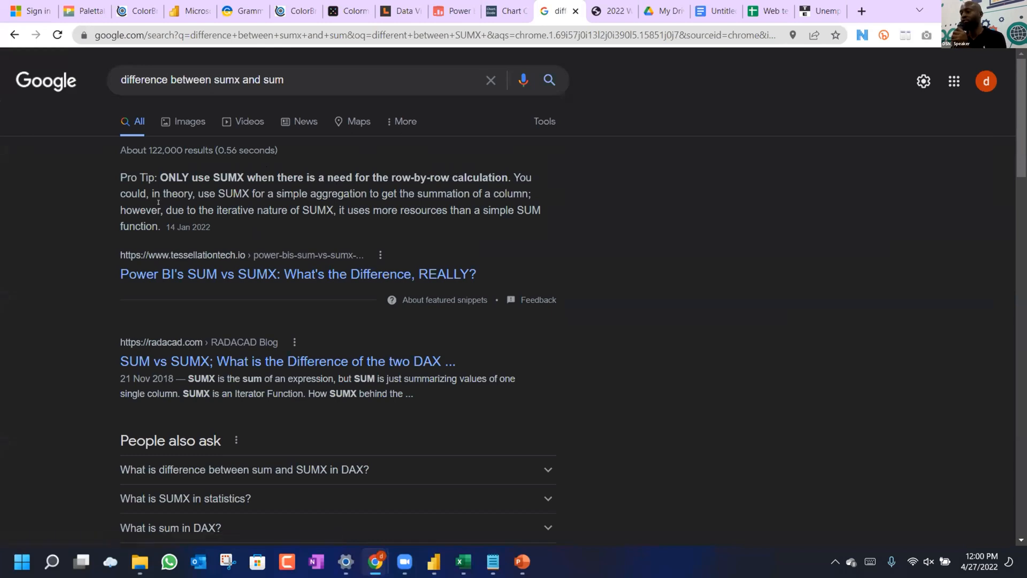
Read through the search results, then return to Power BI Desktop.
scroll(277, 337, down, 2)
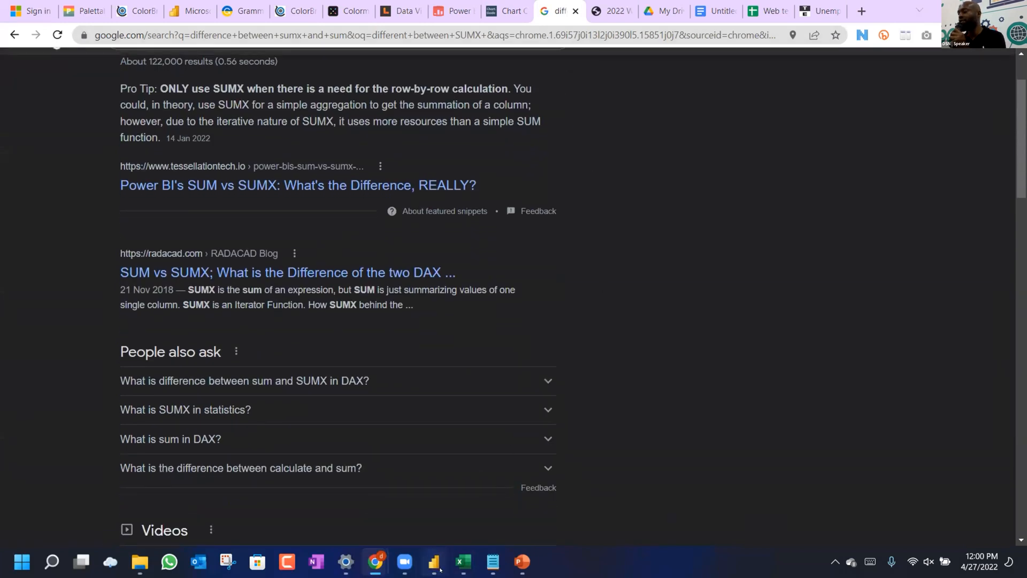
mouse_move(440, 569)
click(474, 509)
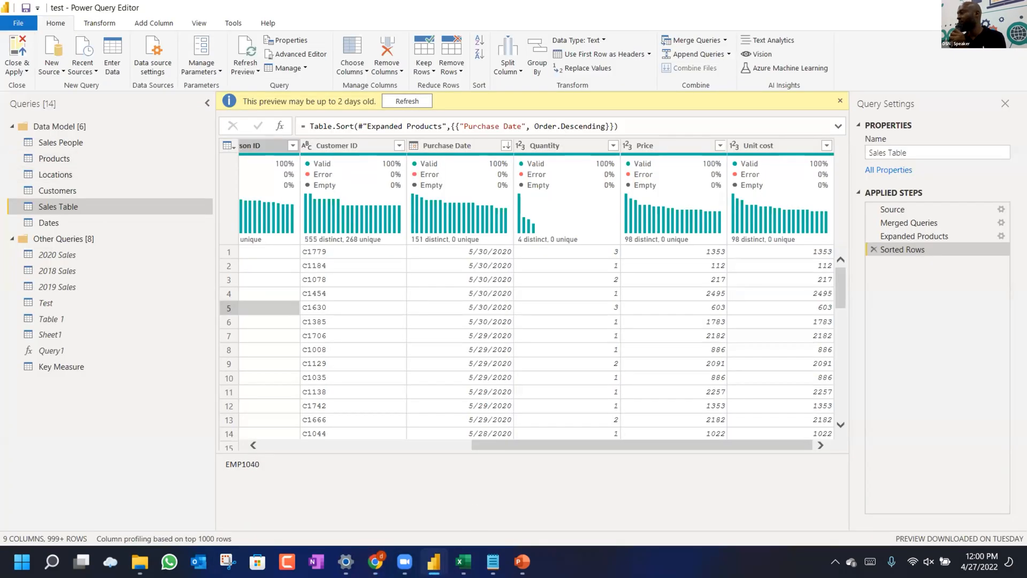
key(alt+Tab)
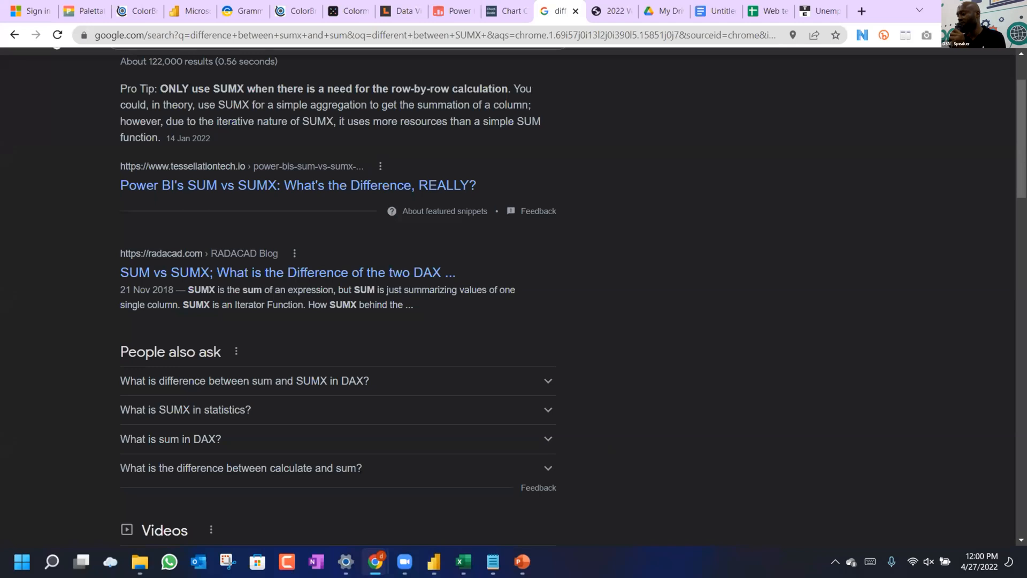
mouse_move(434, 562)
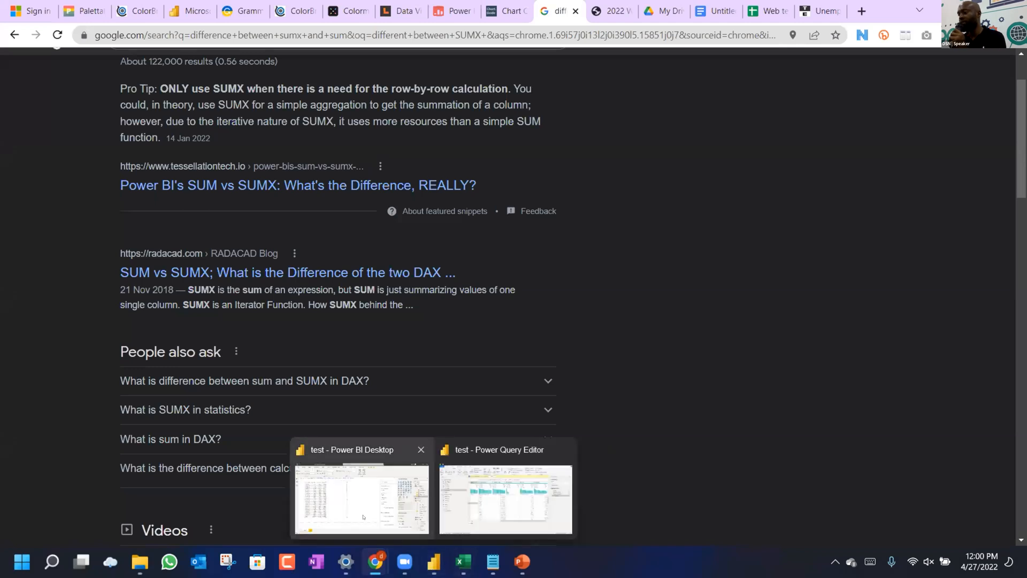
click(363, 517)
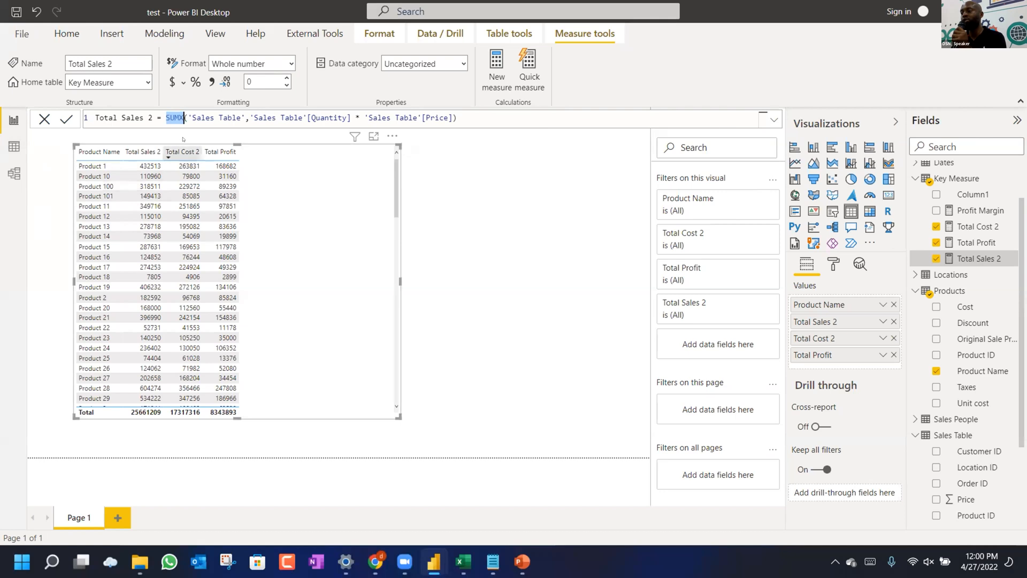
Clear the SUMX selection and view the Sales Table's Total Sales column (Quantity × Price) in Data view.
click(184, 117)
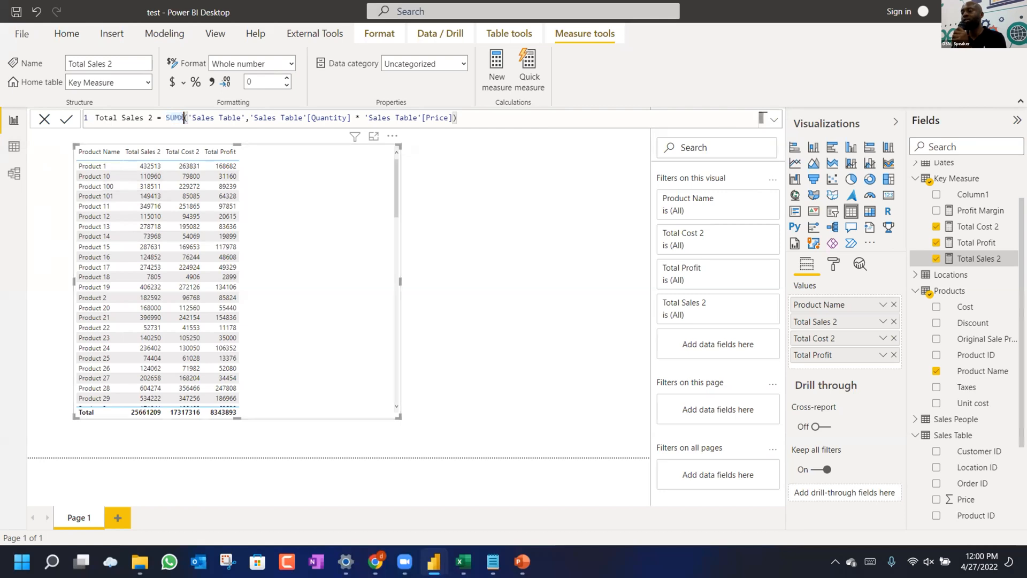
click(14, 146)
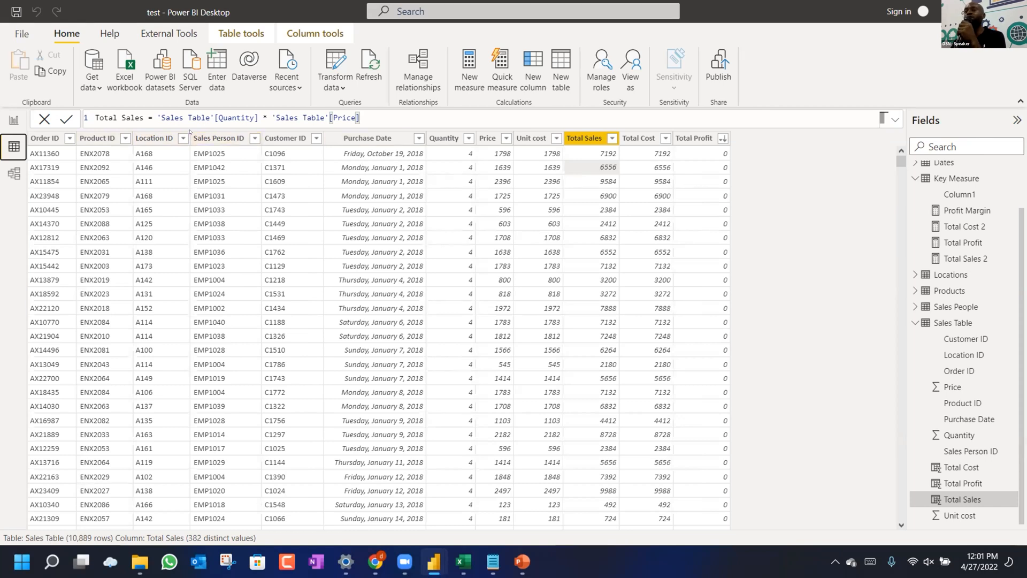
Go back to Report view and display the Total Sales 2 SUMX measure formula again.
click(441, 116)
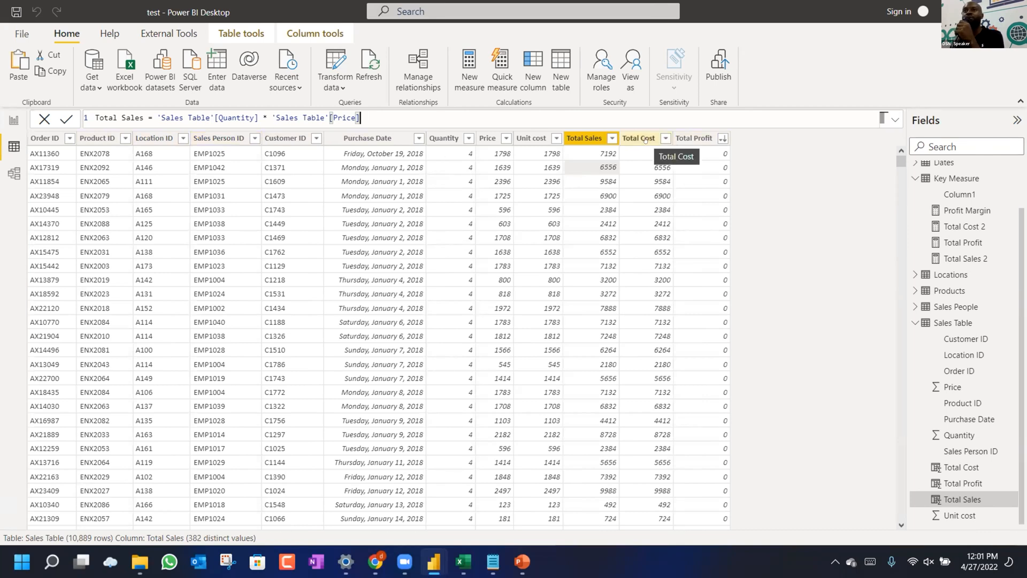
click(15, 121)
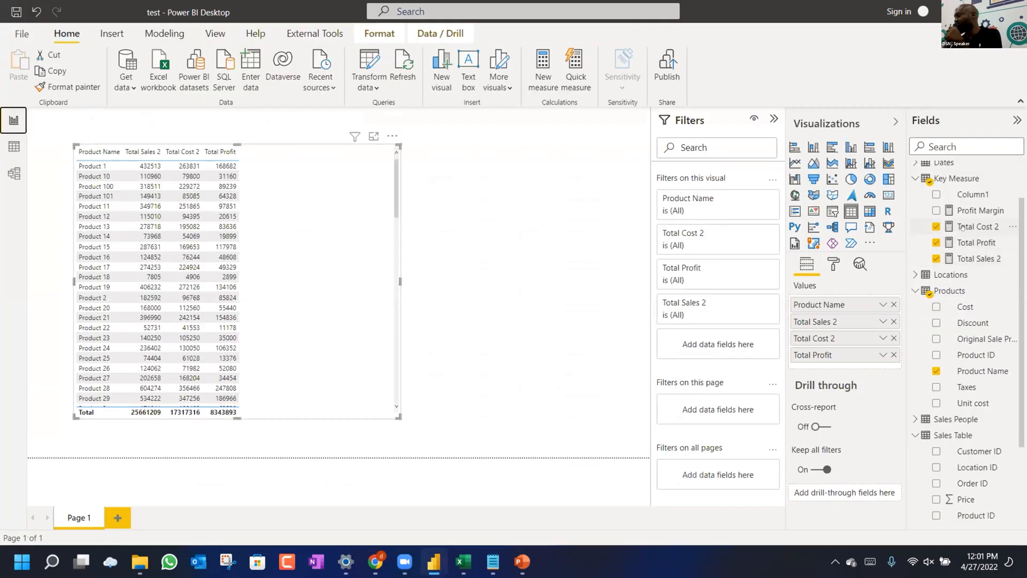
click(963, 260)
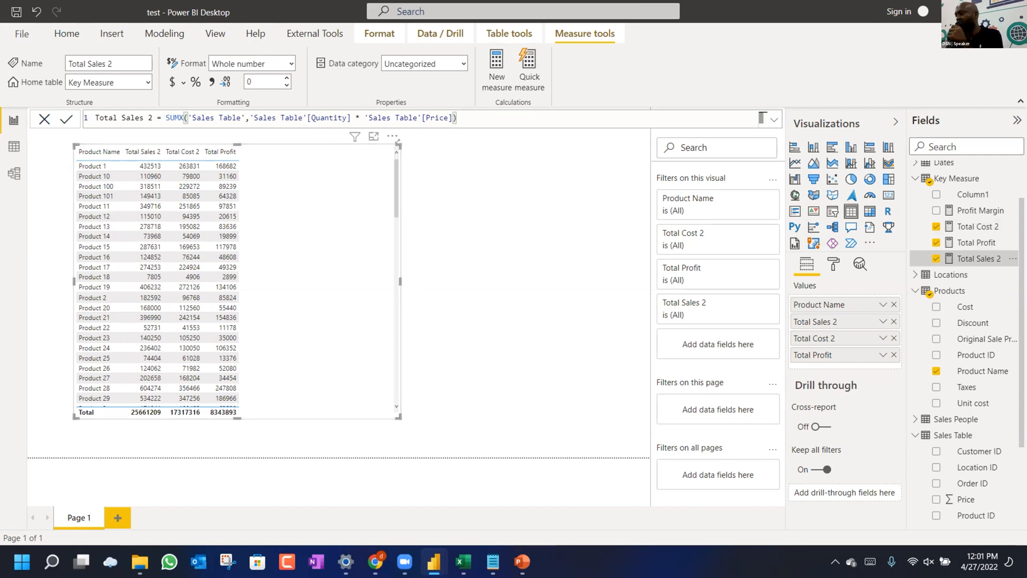
drag(398, 141, 302, 208)
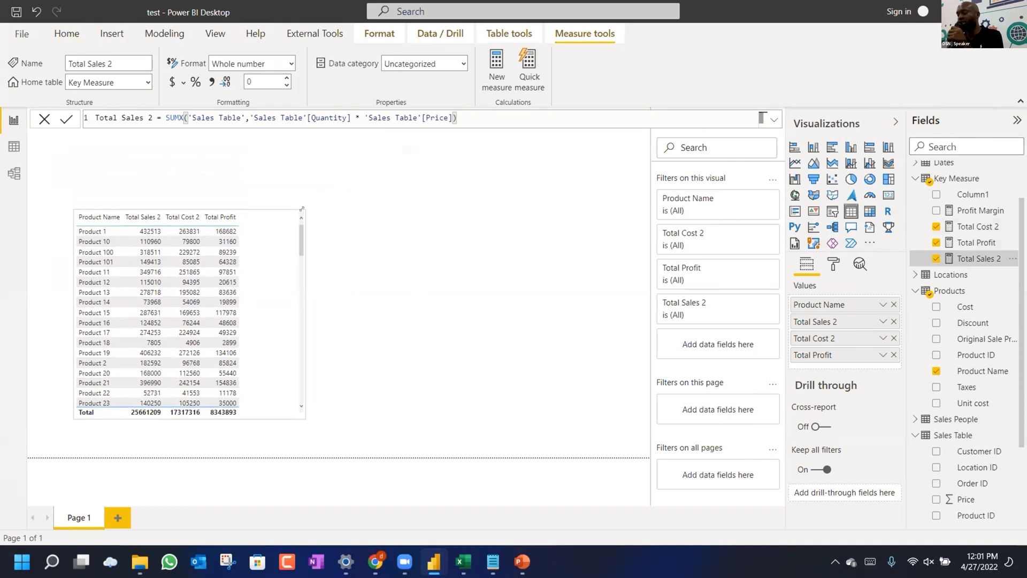
click(397, 219)
drag(278, 240, 483, 277)
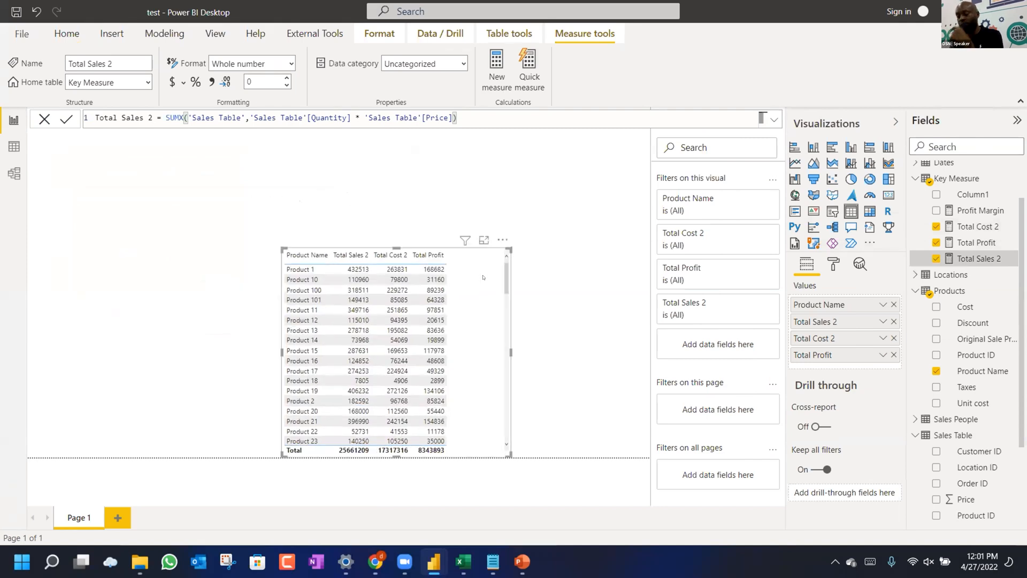
click(501, 237)
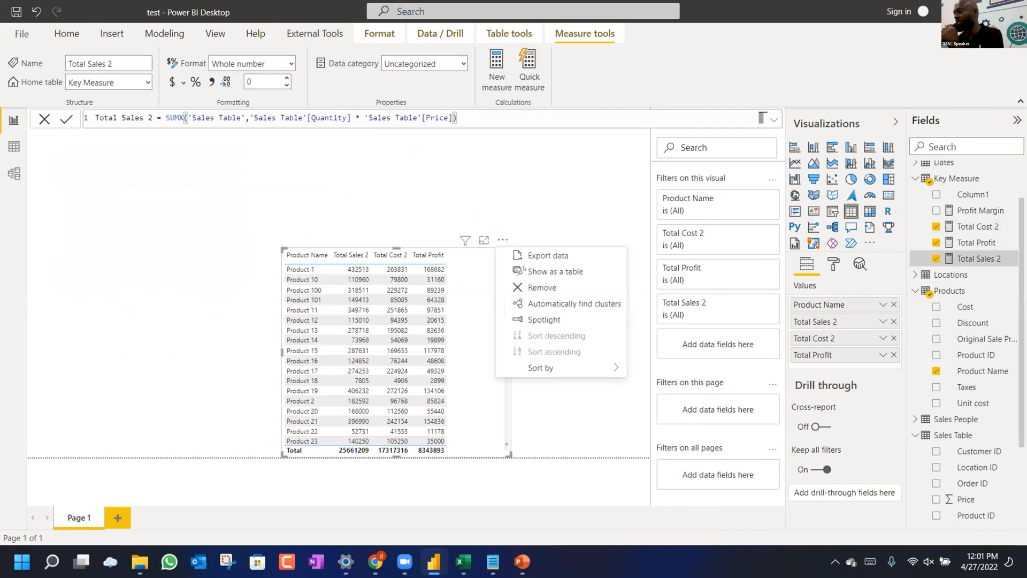
click(518, 288)
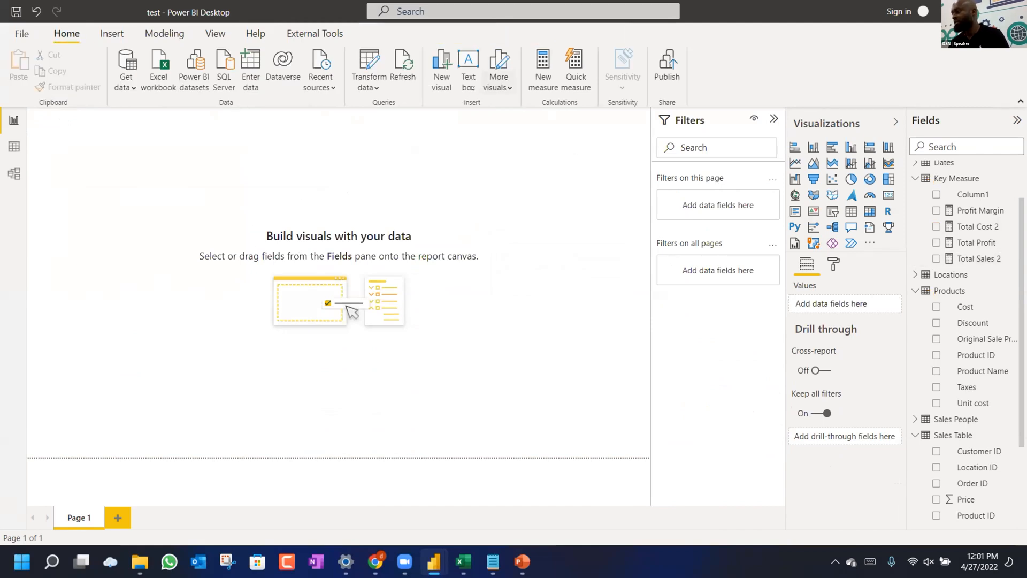
Insert a text box and shape it into a thin banner across the top of the canvas.
click(469, 69)
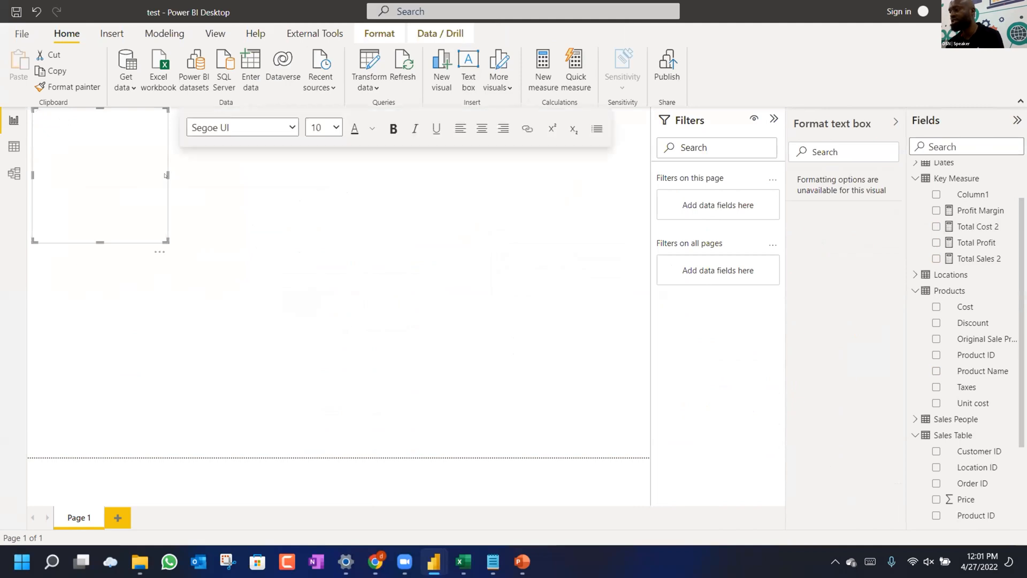
drag(446, 166, 679, 176)
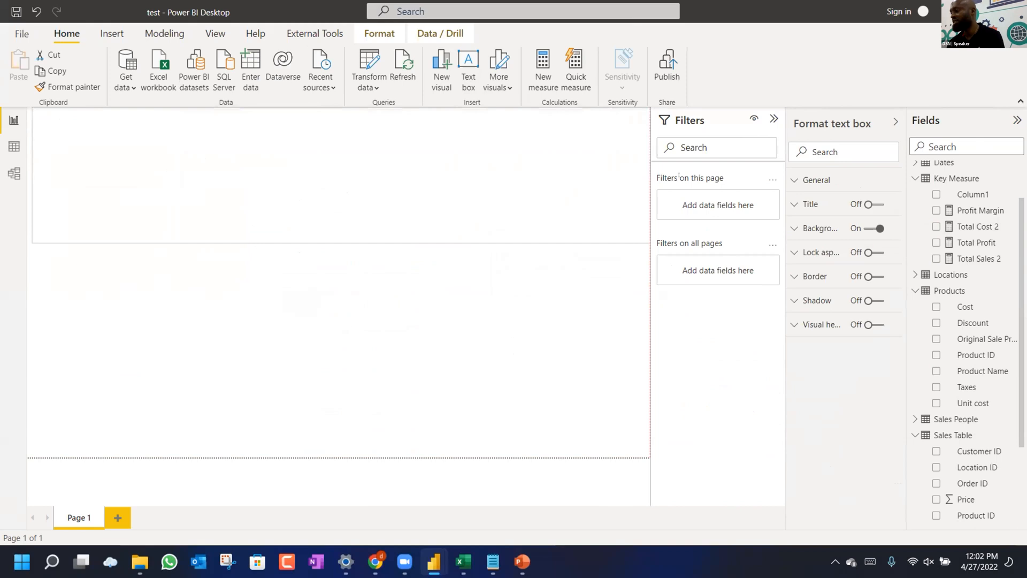
drag(332, 243, 322, 141)
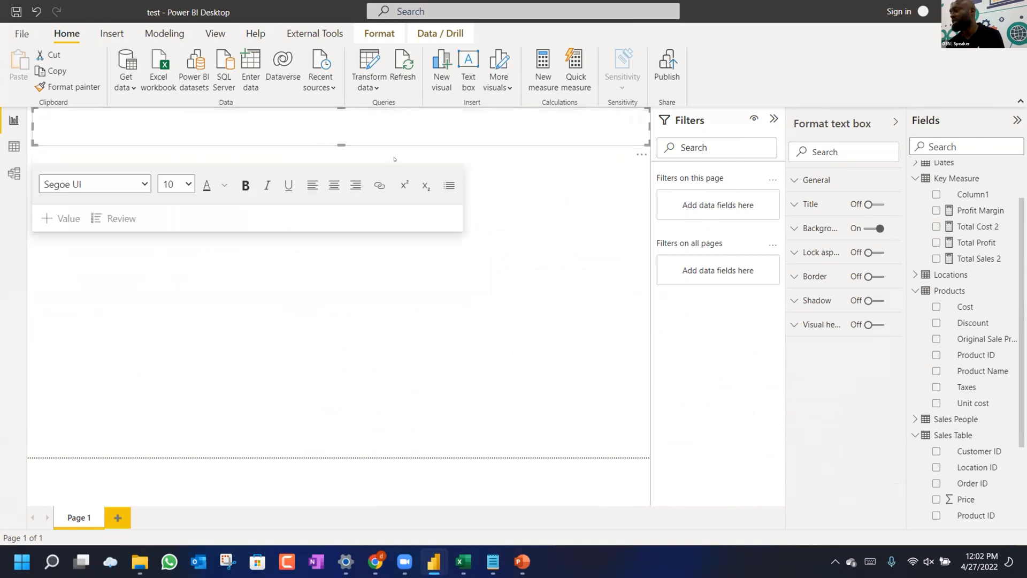
click(394, 159)
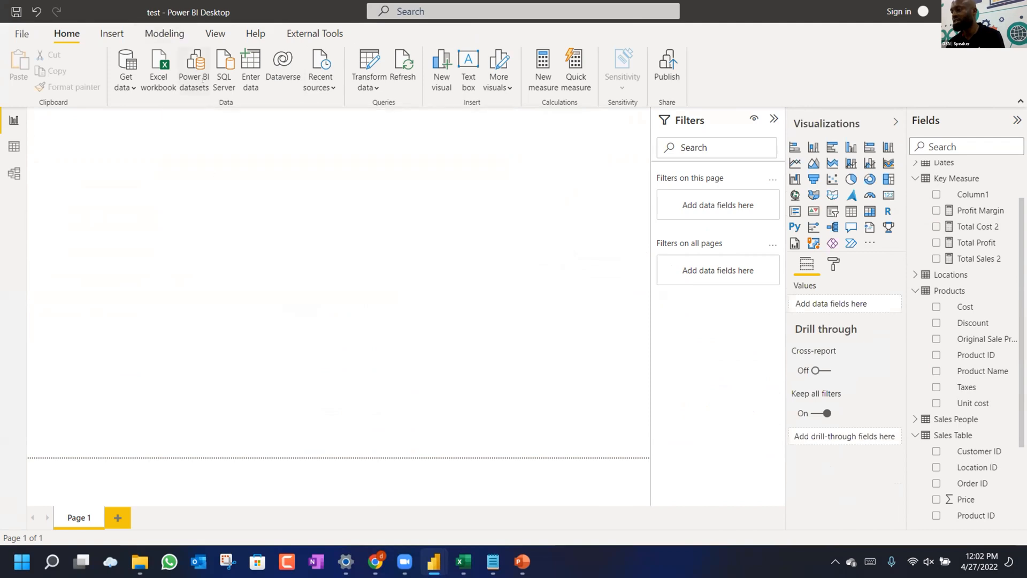
Set the text box's font size to 28.
click(227, 125)
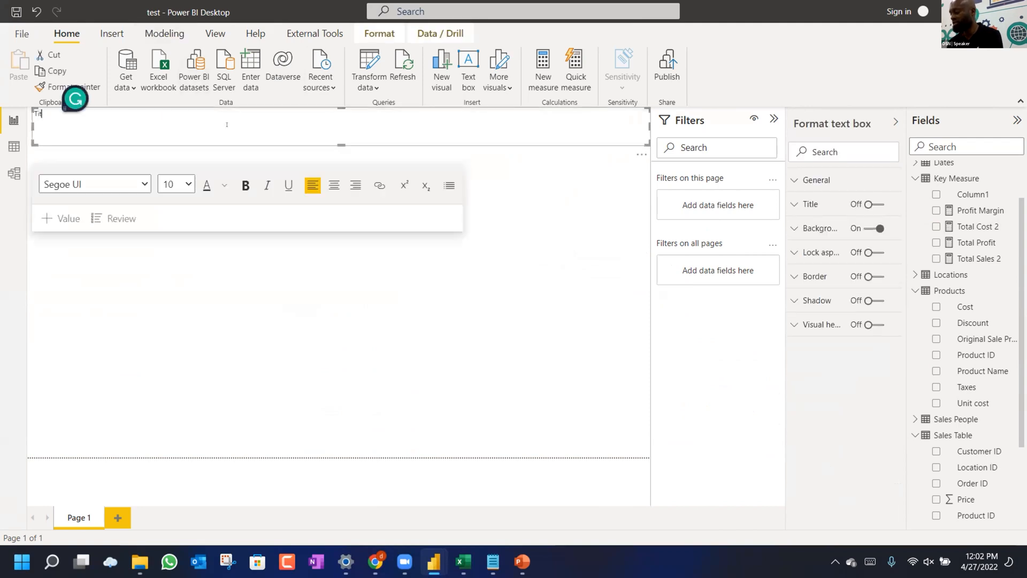
key(ctrl+a)
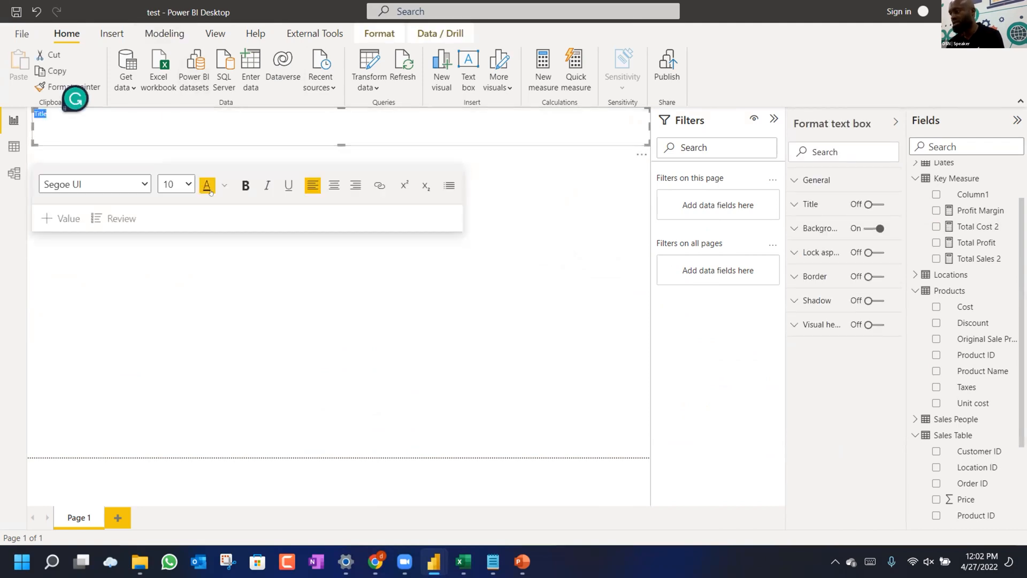
click(225, 185)
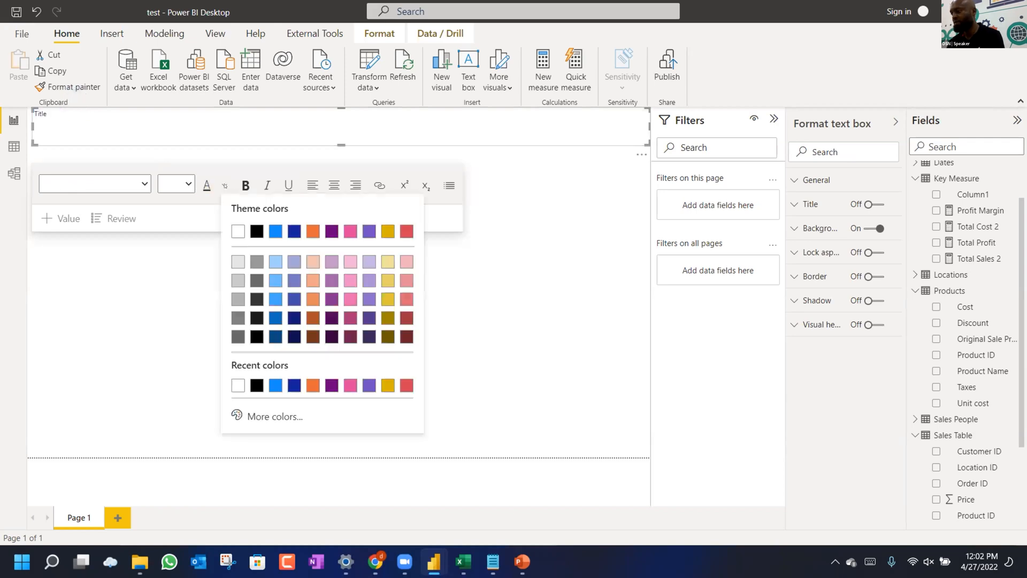
click(145, 183)
click(188, 184)
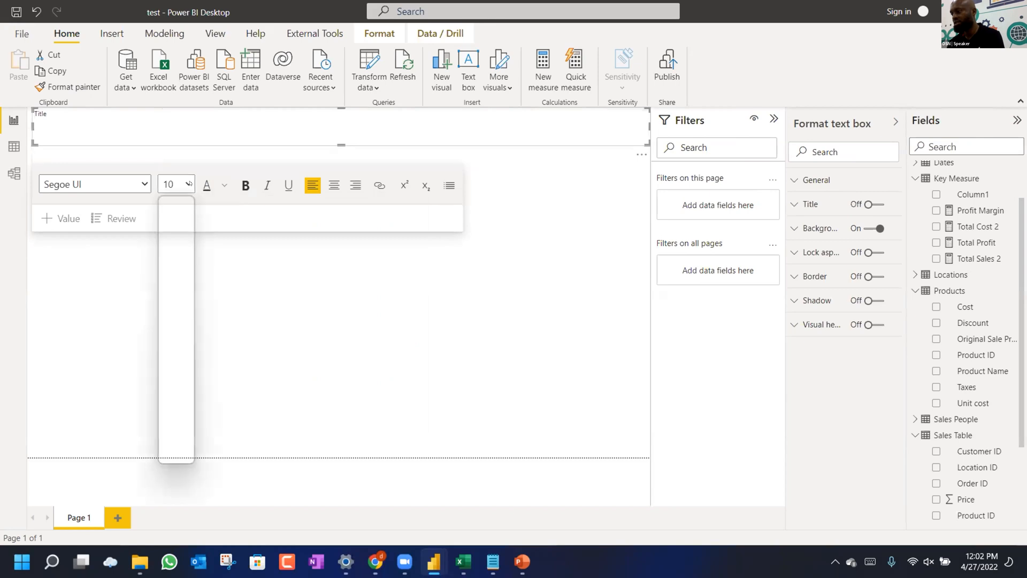
click(172, 337)
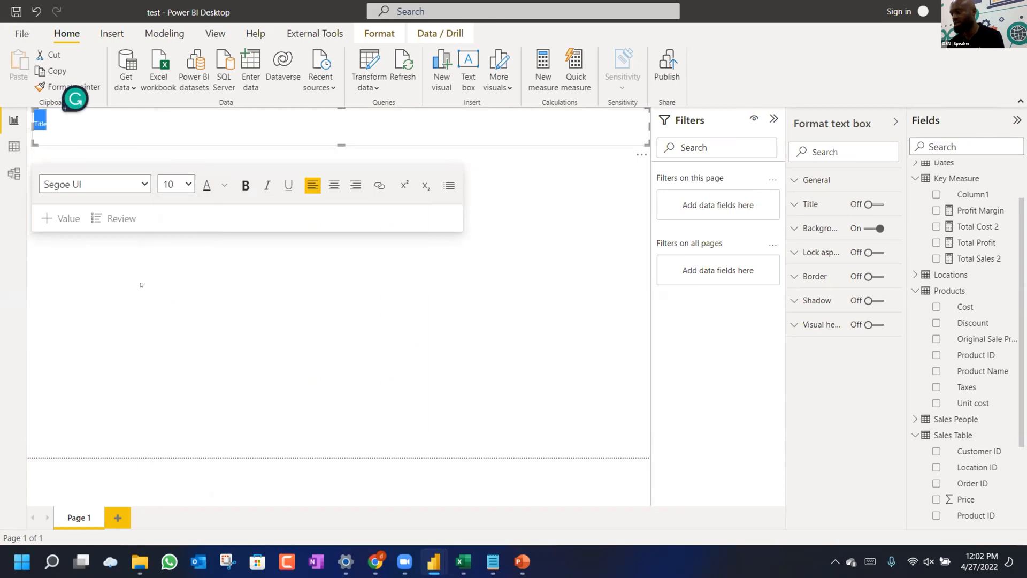
click(175, 184)
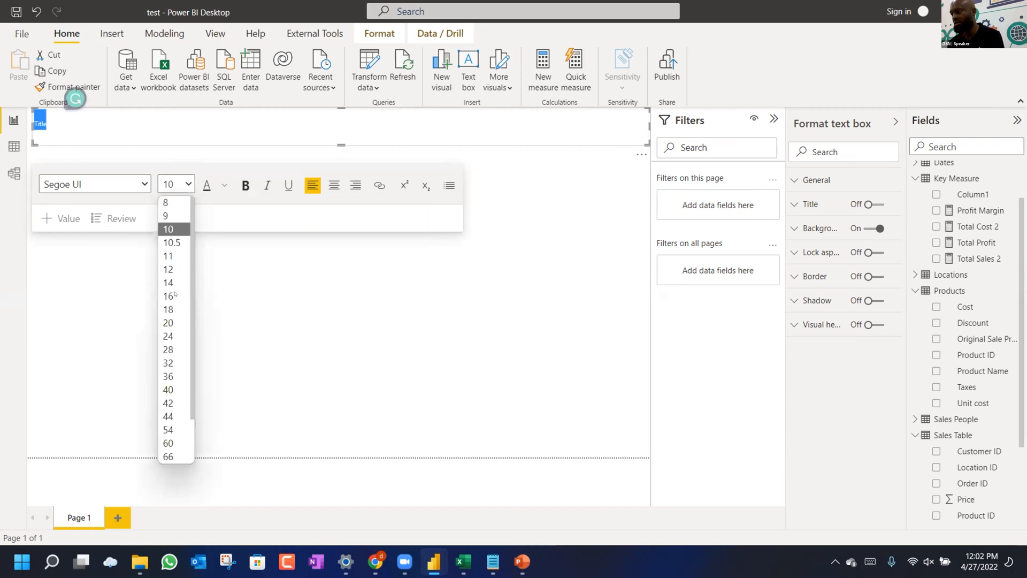
click(173, 348)
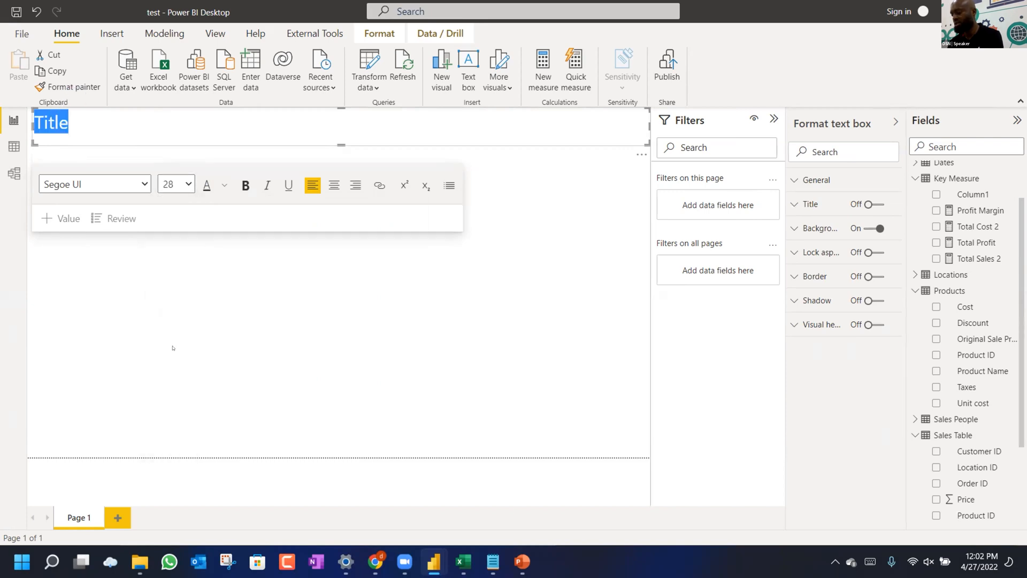
Type the title 'AI Everyday Class Sales Dashboard', correcting typos along the way.
text(AI Evfer)
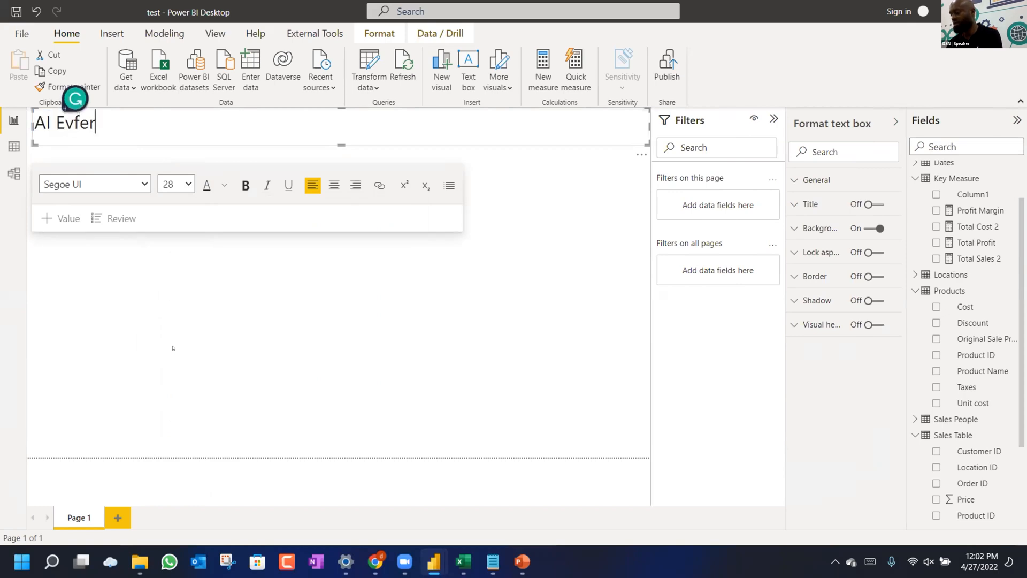
text(yday =====)
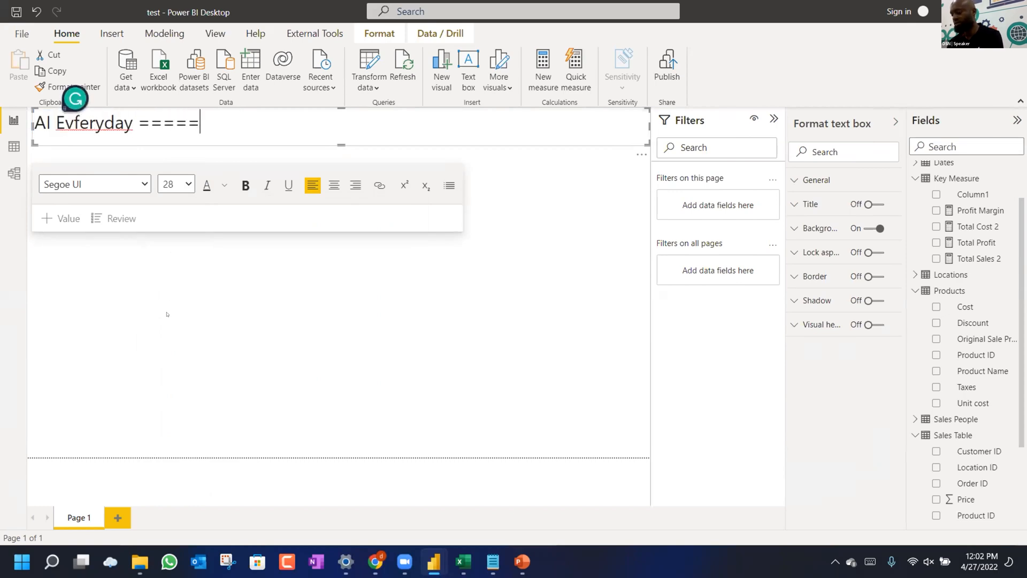
key(ctrl+a)
text(AI EV)
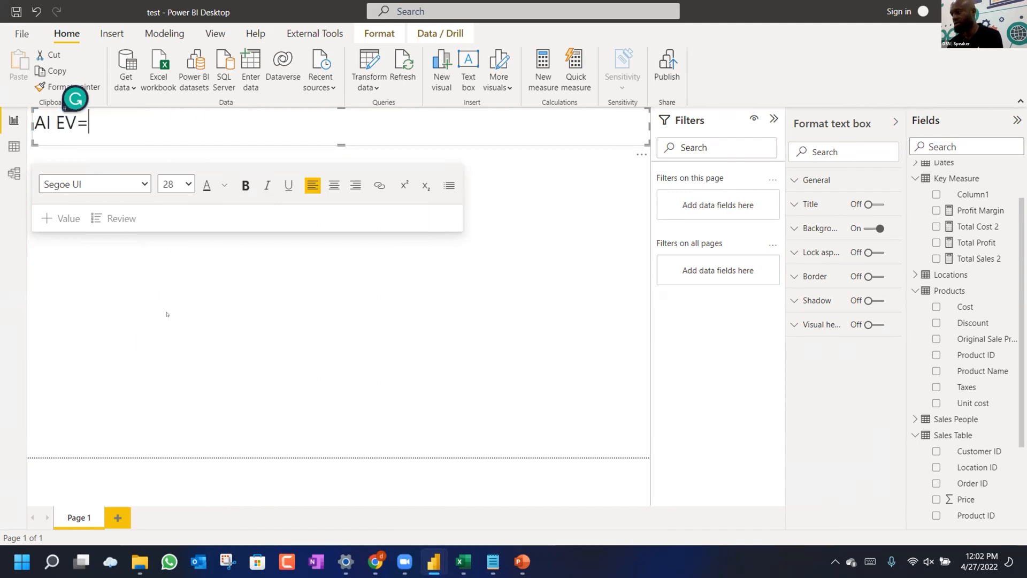
text(e)
key(BackSpace)
text(veryday CLass)
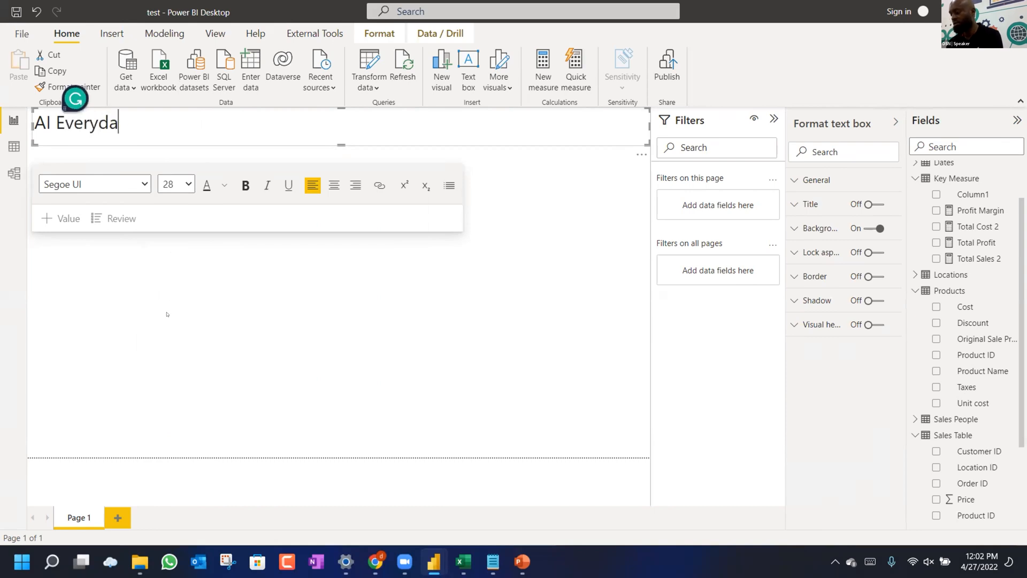
key(BackSpace)
key(BackSpace)
key(BackSpace)
key(BackSpace)
text(lass Sale)
text(s DS)
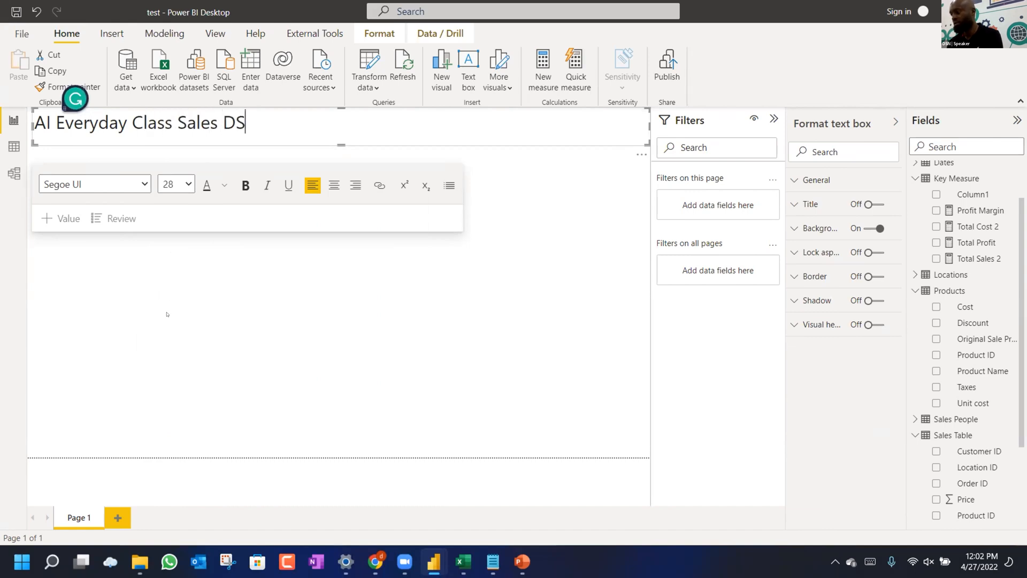
key(BackSpace)
text(ASH)
key(BackSpace)
key(BackSpace)
key(BackSpace)
text(as)
text(hboard)
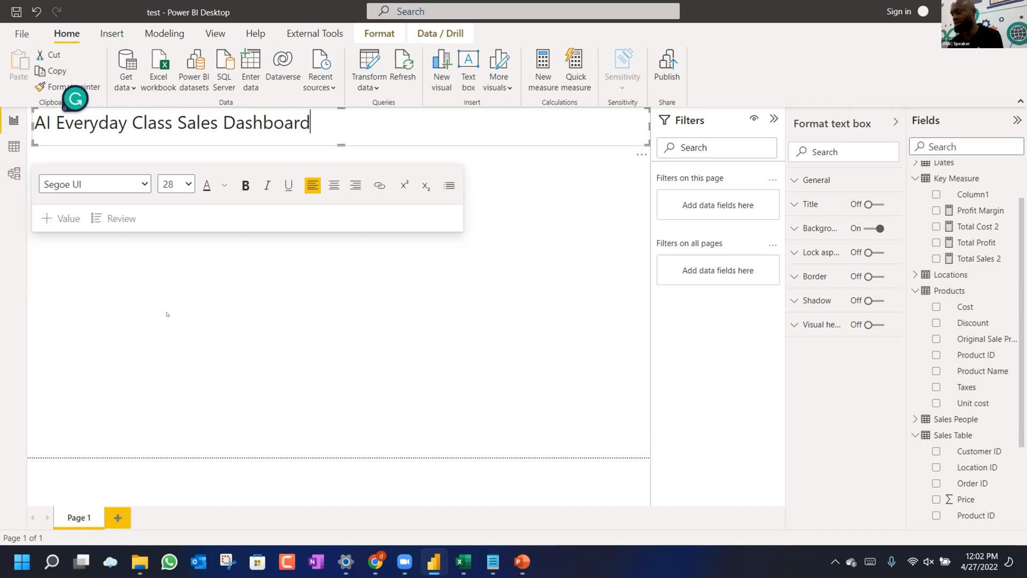
Check the finished title by selecting and deselecting its text box.
key(ctrl+a)
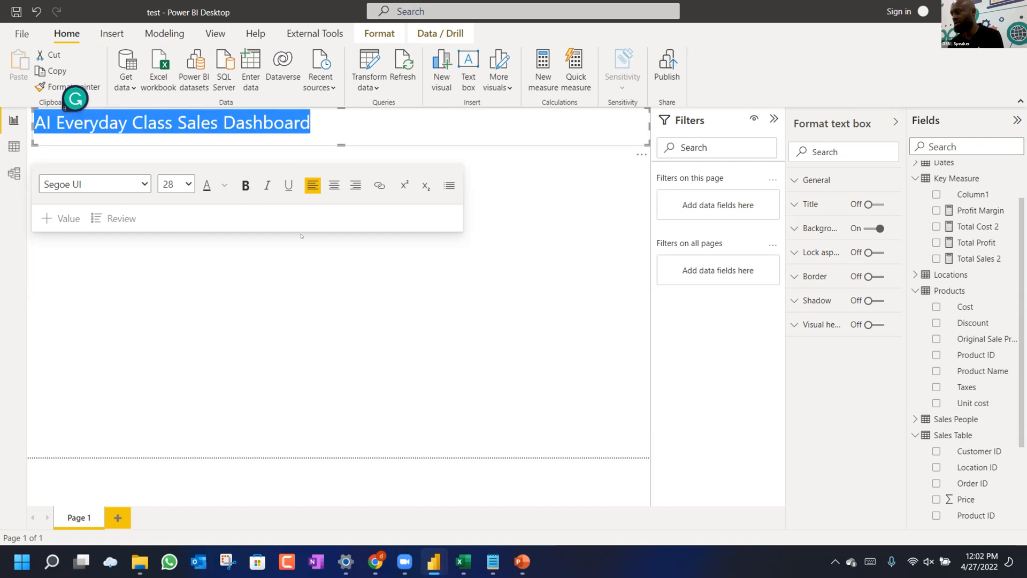
click(320, 212)
click(227, 123)
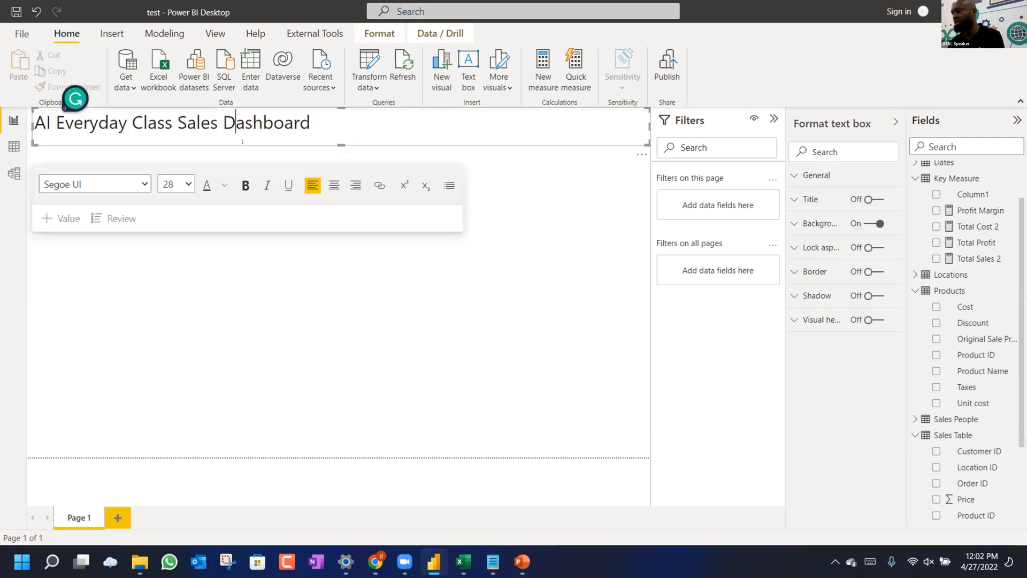
click(242, 159)
drag(253, 124, 277, 140)
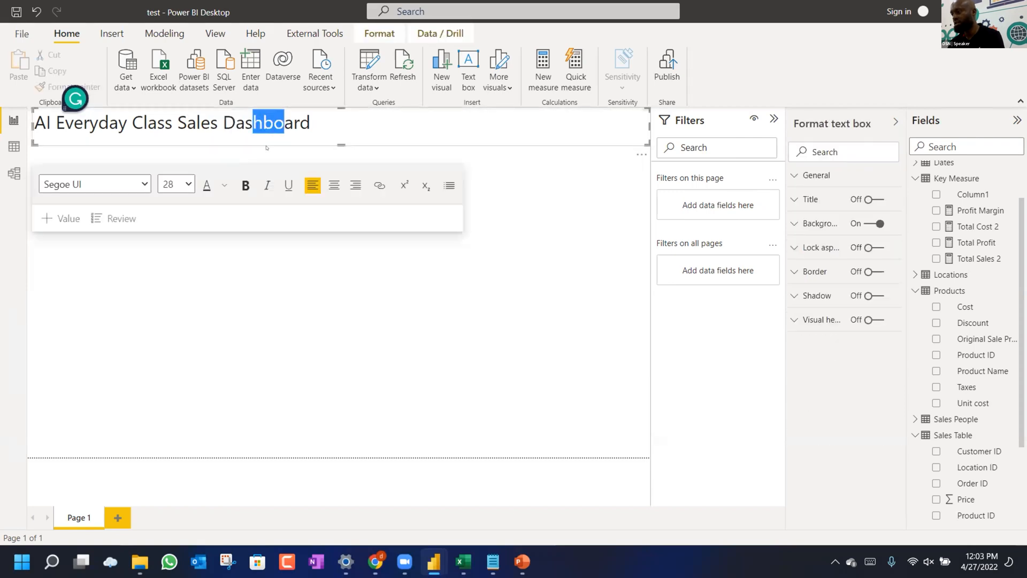
click(270, 154)
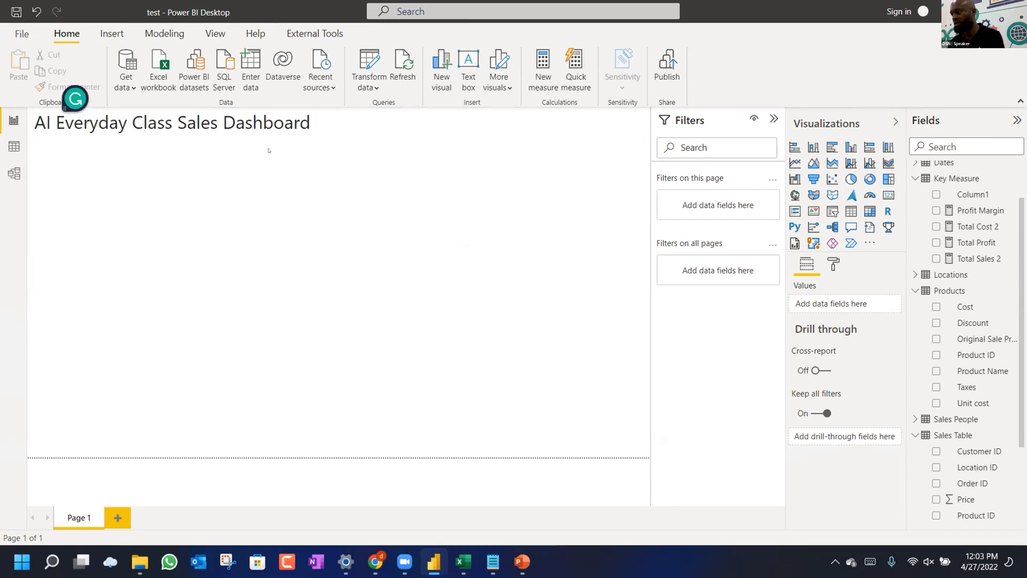
Lower the title box slightly by dragging its bottom and top edges down, then deselect it.
click(284, 143)
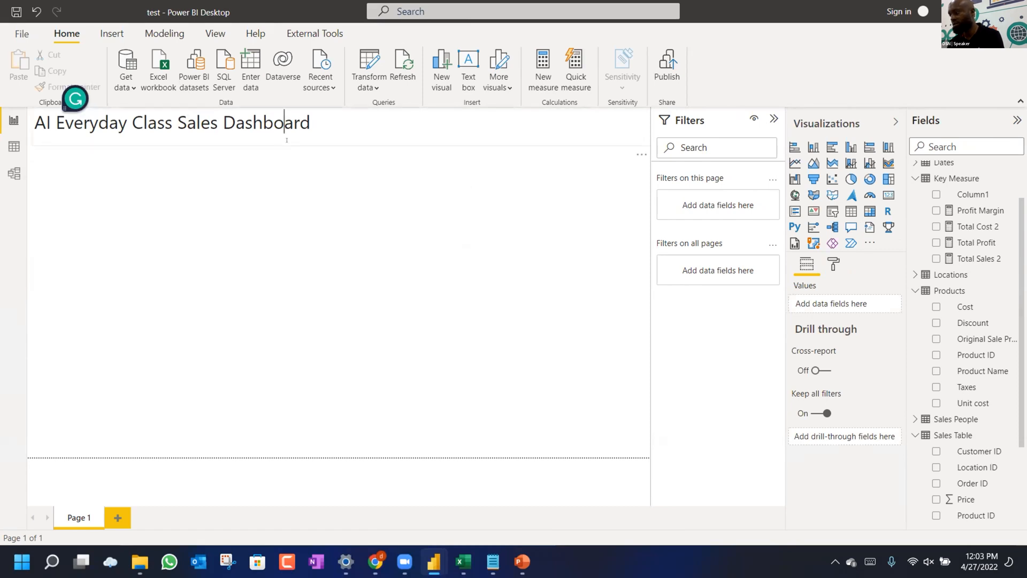
click(288, 150)
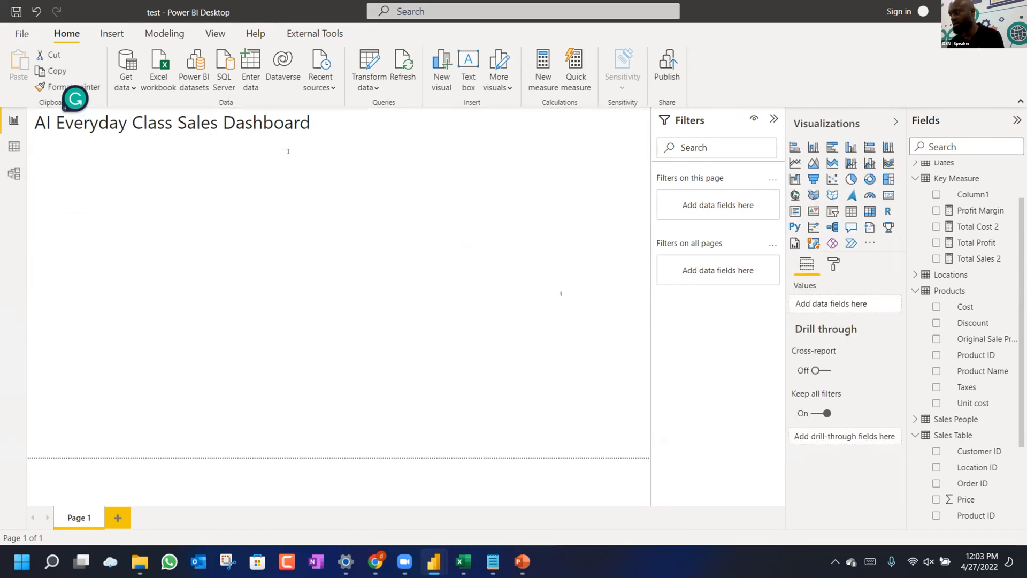
click(488, 116)
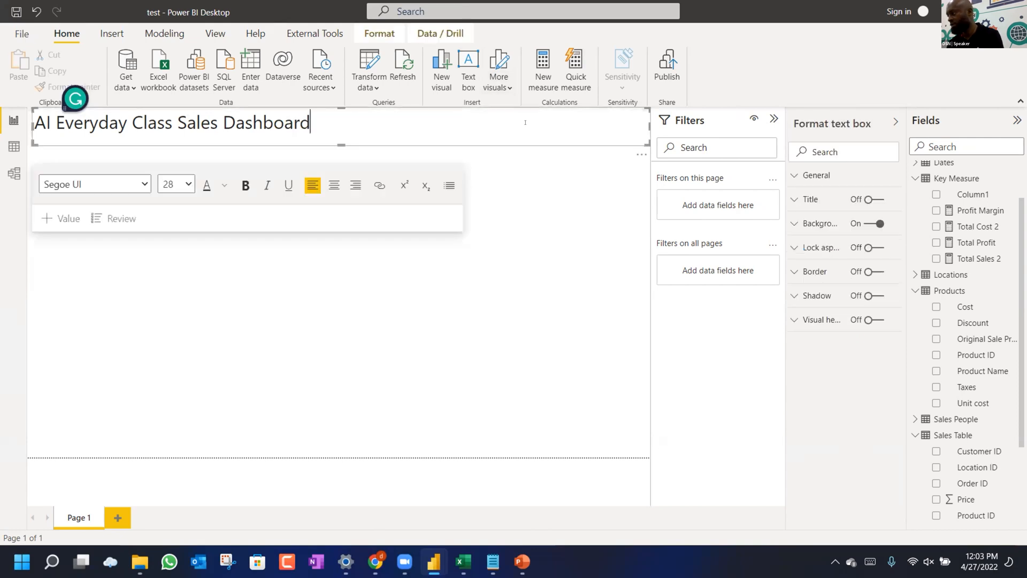
click(638, 152)
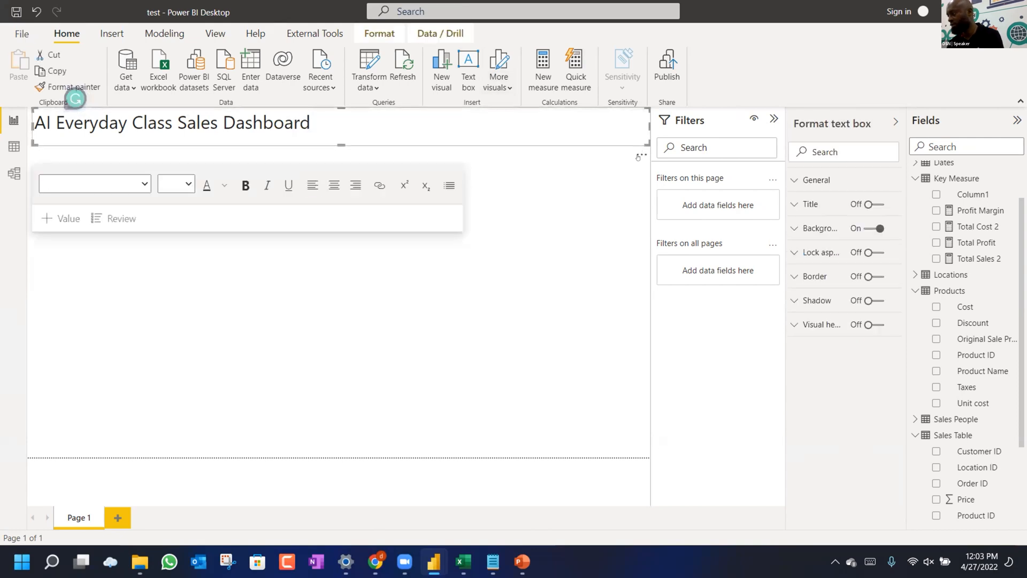
click(578, 174)
click(314, 122)
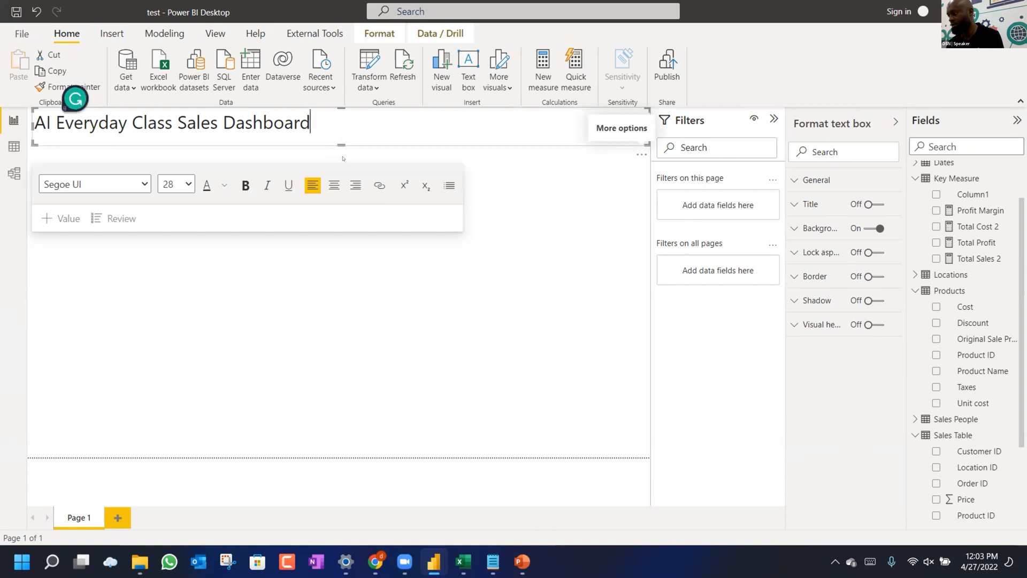
drag(338, 148, 338, 159)
drag(336, 107, 337, 125)
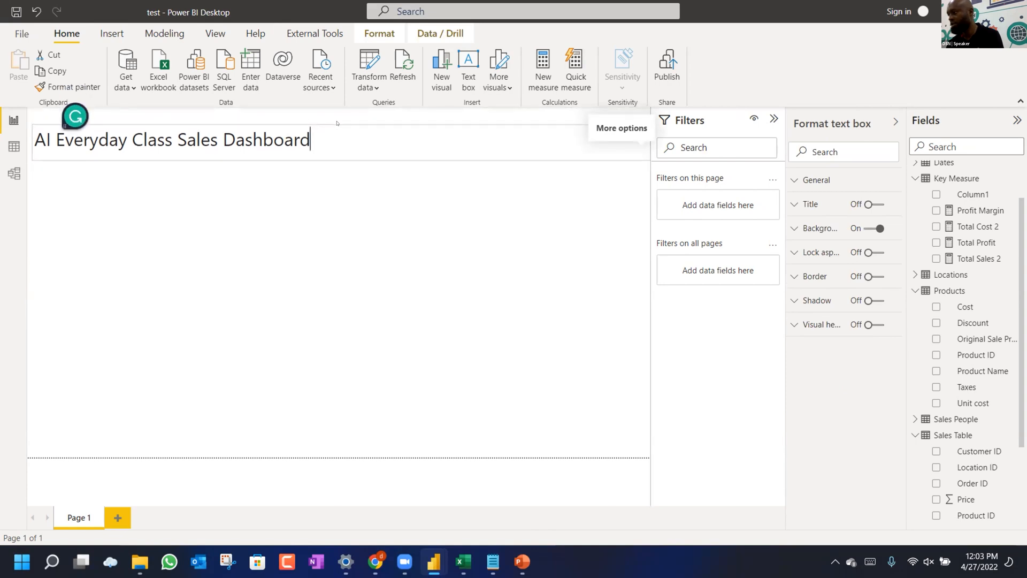
click(389, 113)
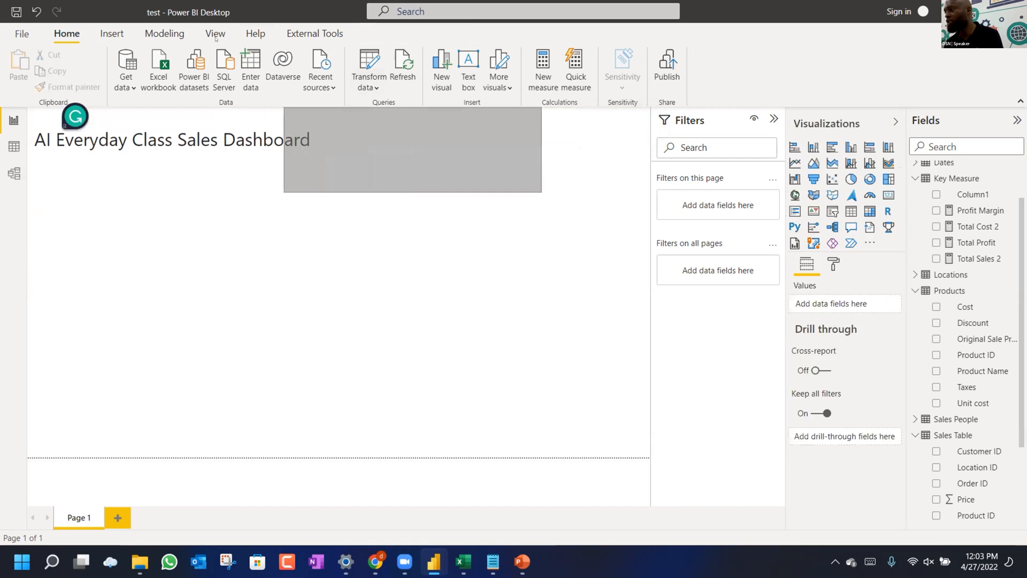
Insert a blue rectangle and size it as a tall block at the lower left.
click(102, 34)
click(491, 72)
click(499, 118)
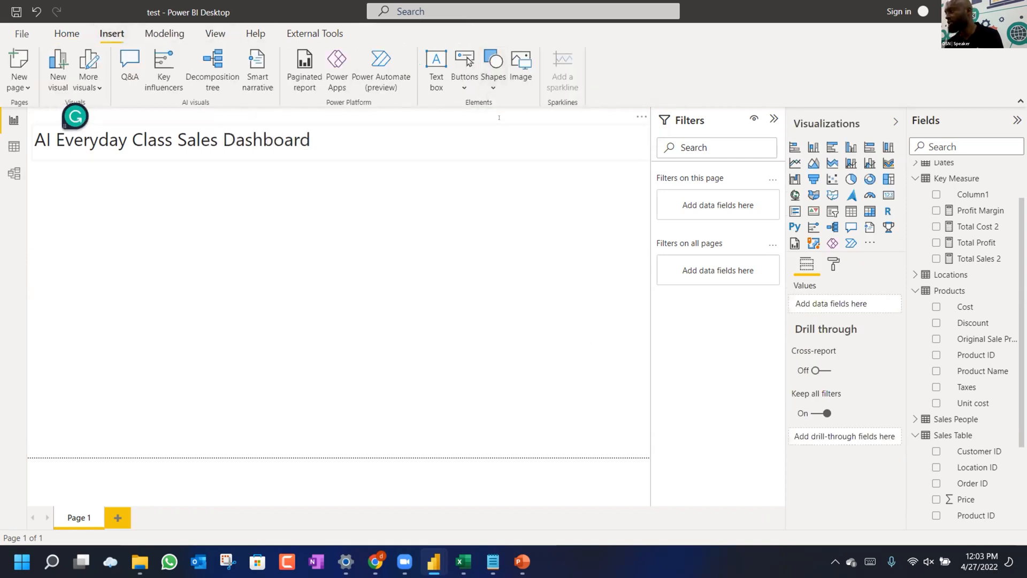
click(496, 66)
click(492, 133)
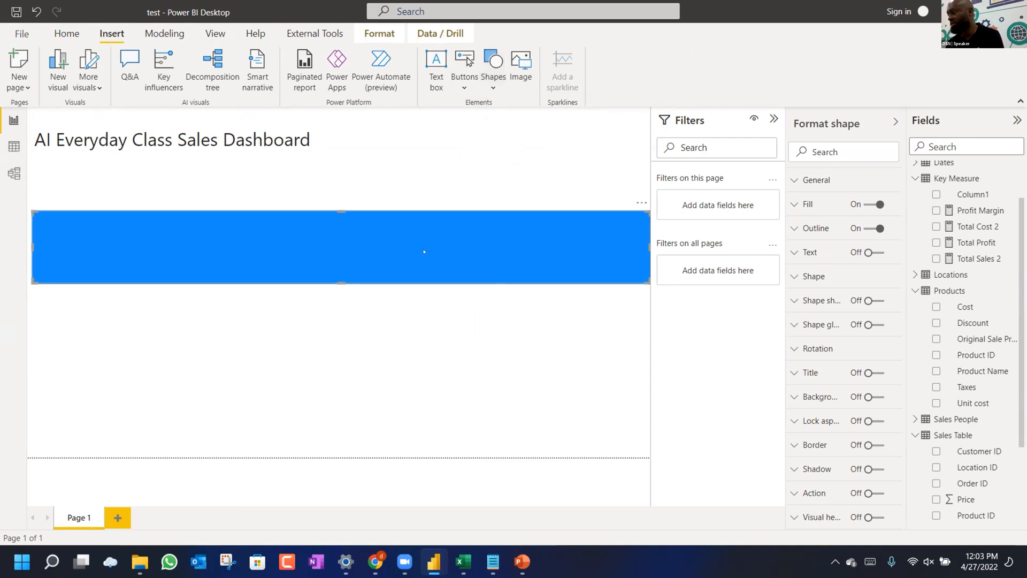
drag(646, 245, 270, 277)
drag(216, 246, 214, 414)
drag(278, 378, 252, 287)
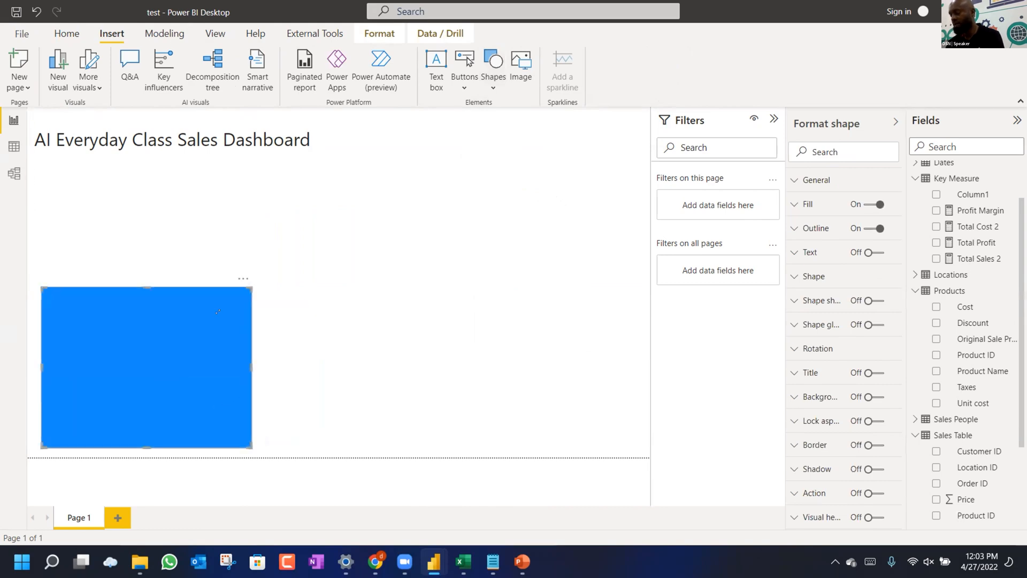
Duplicate the rectangle into a bottom pair, a wide banner above, and a tall right column.
key(ctrl+v)
drag(217, 312, 439, 311)
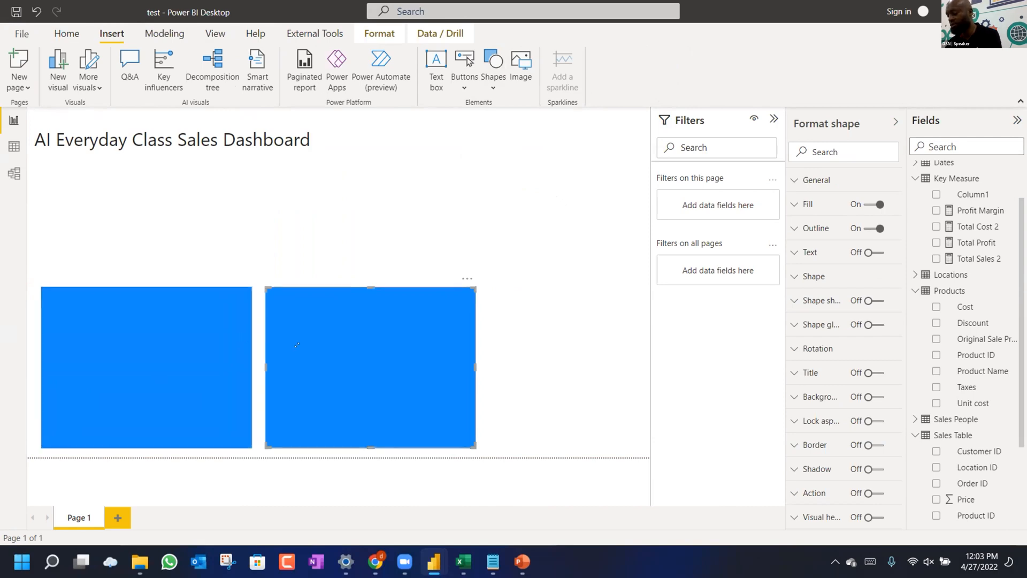
key(ctrl+c)
key(ctrl+v)
drag(297, 344, 69, 199)
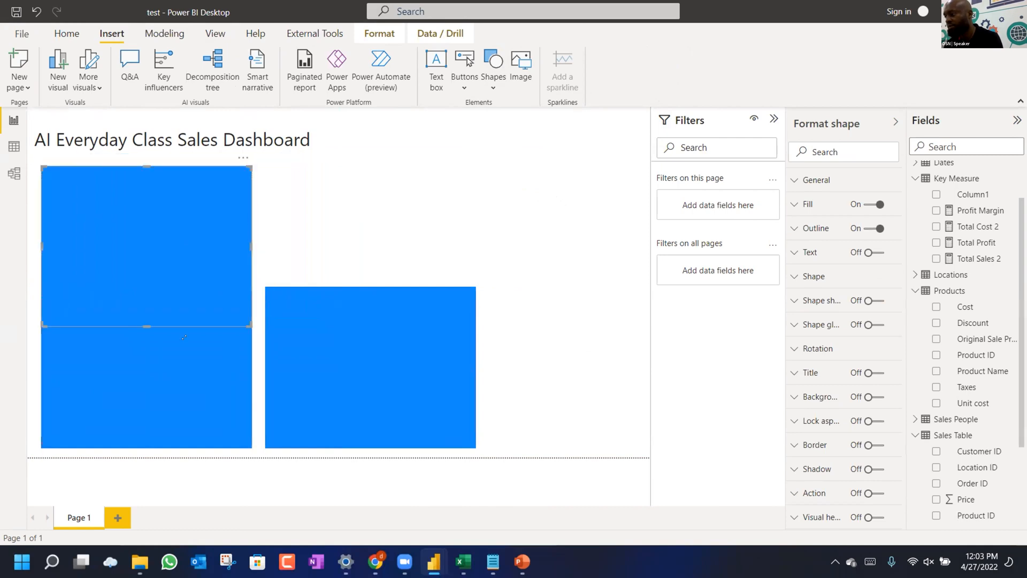
drag(250, 326, 467, 285)
click(459, 321)
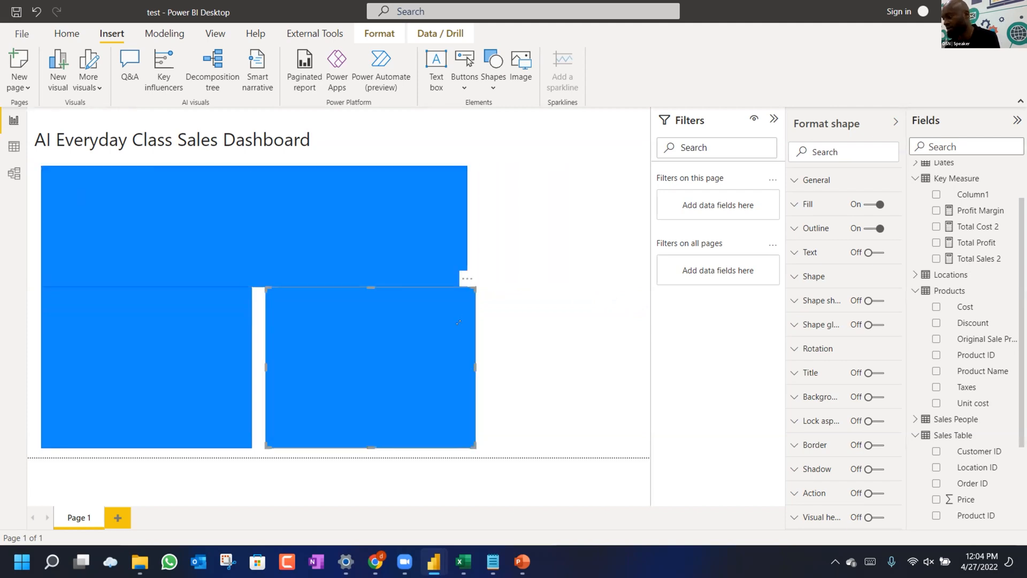
key(ctrl+v)
drag(458, 323, 627, 326)
drag(431, 296, 467, 154)
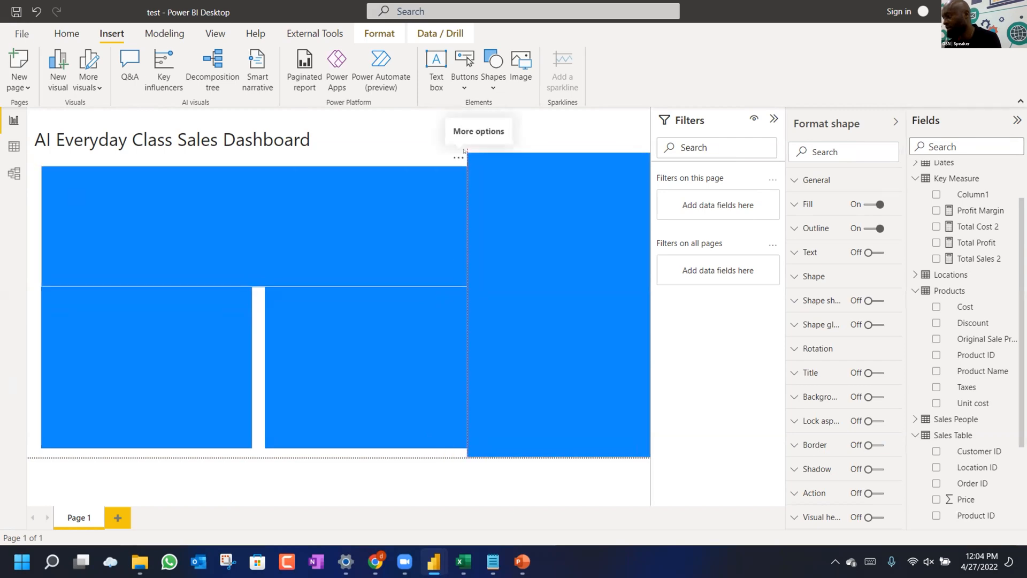
Adjust the bottom-middle rectangle and shrink the wide banner into a small top card.
click(386, 194)
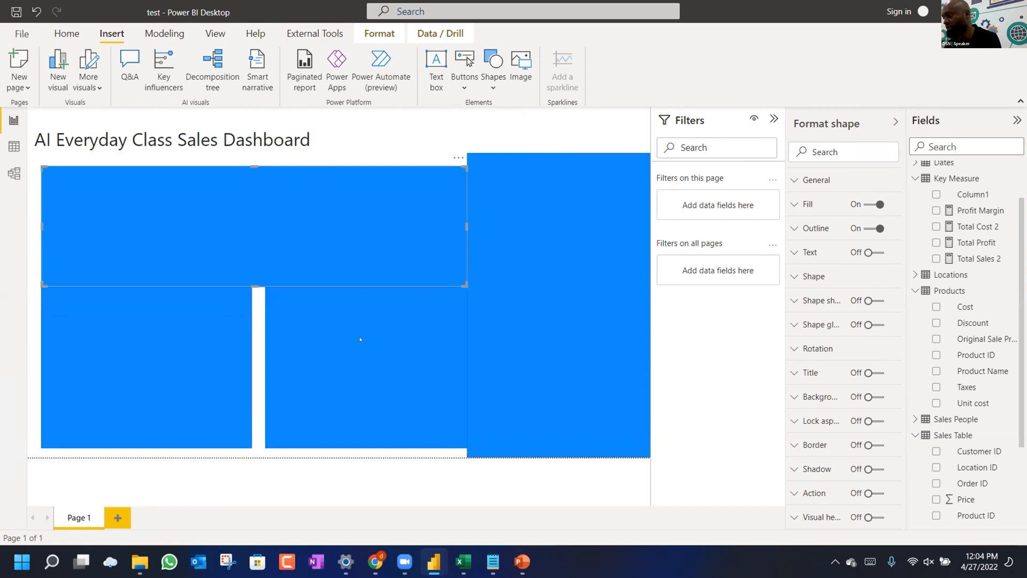
click(377, 308)
drag(369, 288, 370, 306)
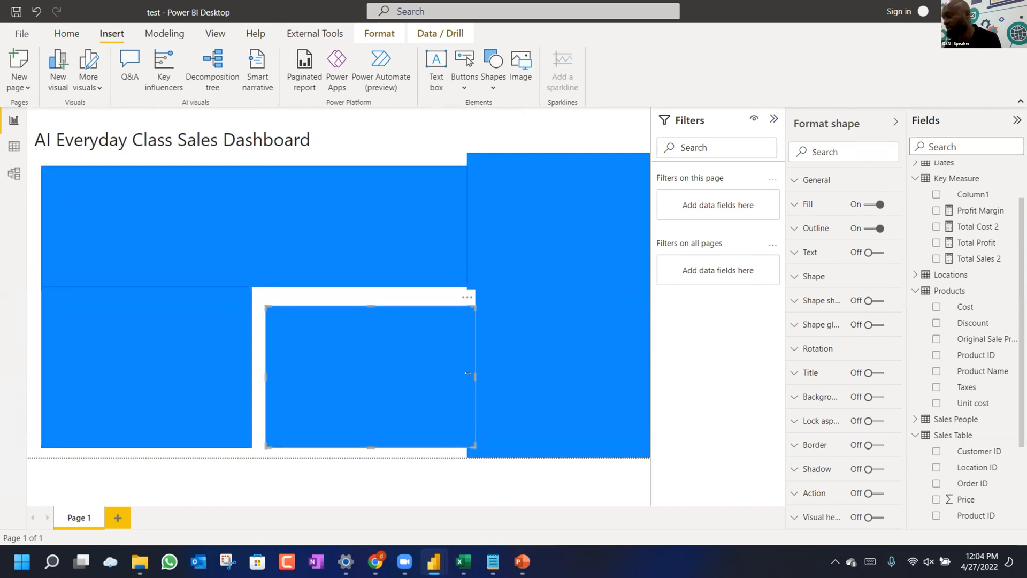
drag(437, 381, 454, 377)
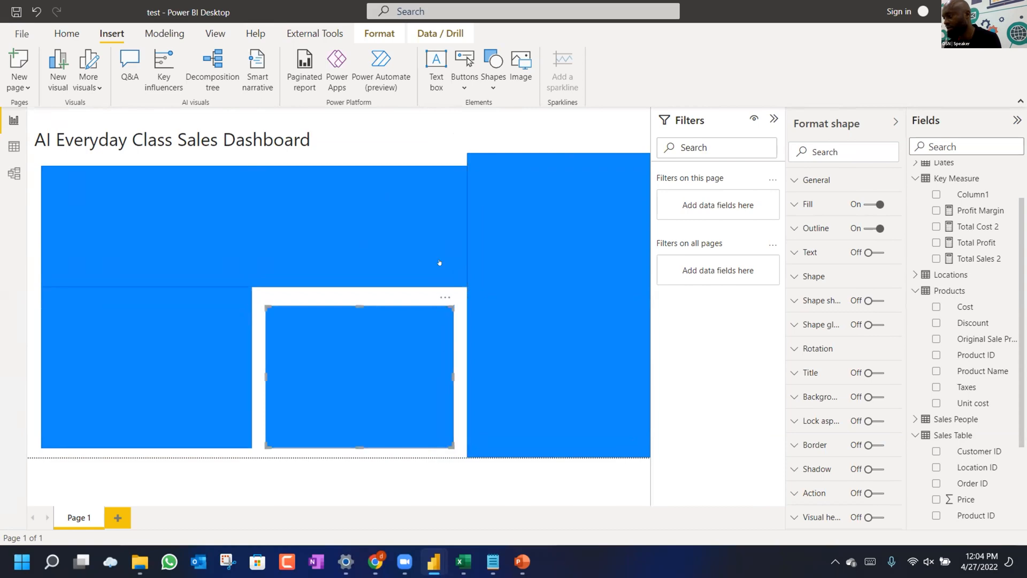
drag(439, 263, 425, 219)
drag(319, 235, 329, 271)
click(189, 357)
click(142, 308)
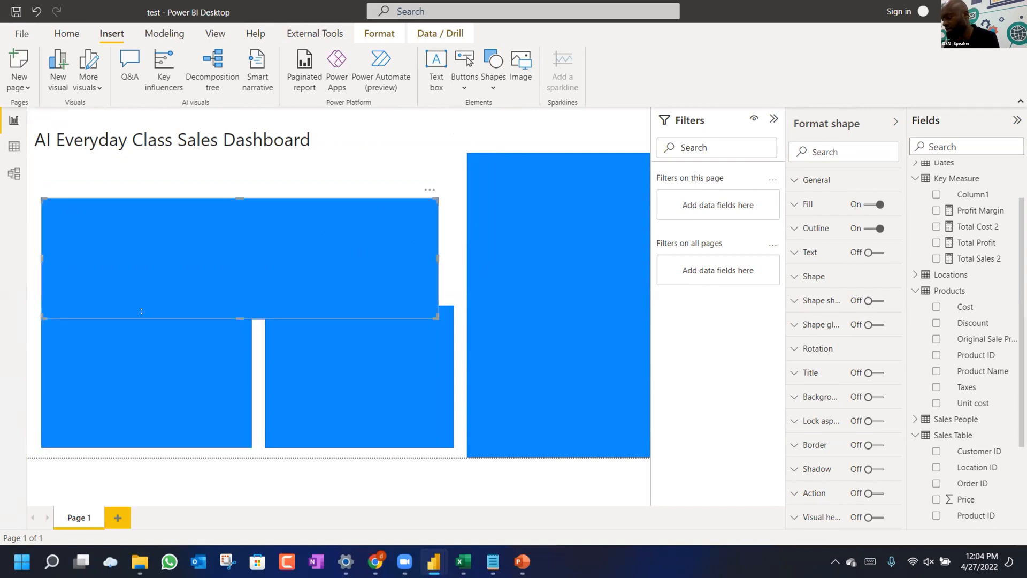
drag(141, 311, 146, 316)
drag(433, 314, 388, 207)
Duplicate the small card and lower the tops of the lower-left and lower-middle rectangles.
key(ctrl+c)
key(ctrl+v)
key(ctrl+v)
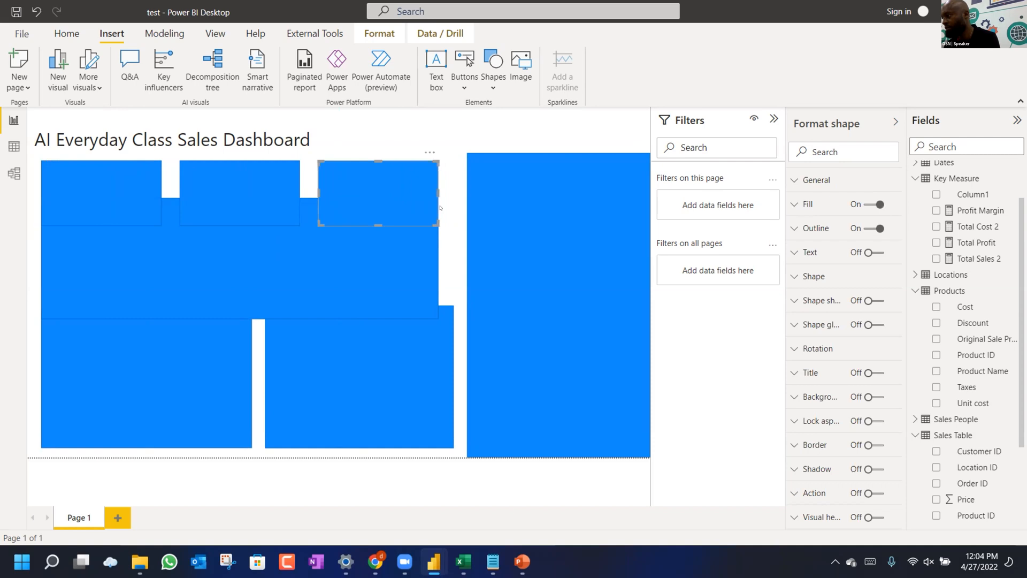
click(469, 287)
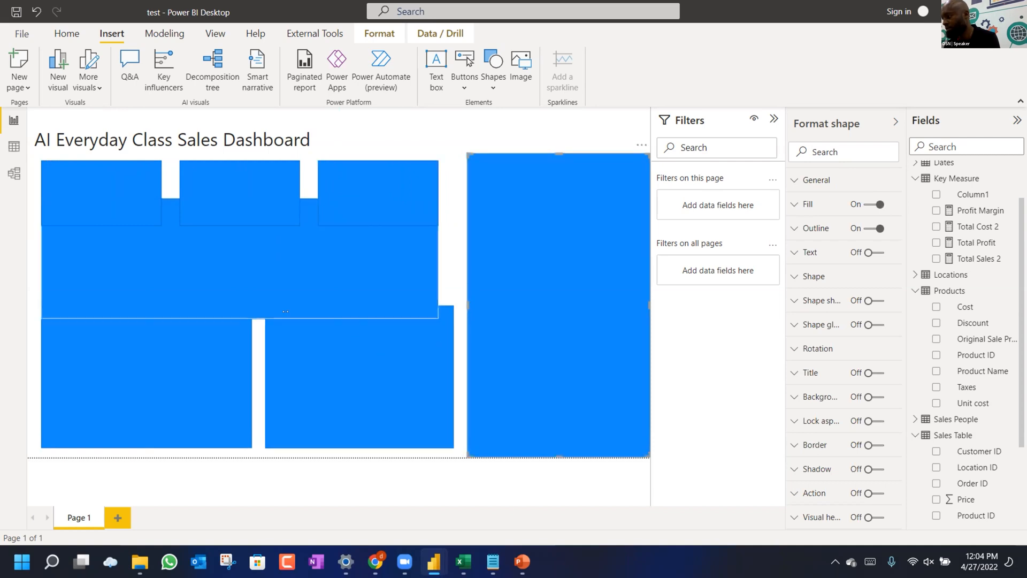
click(329, 310)
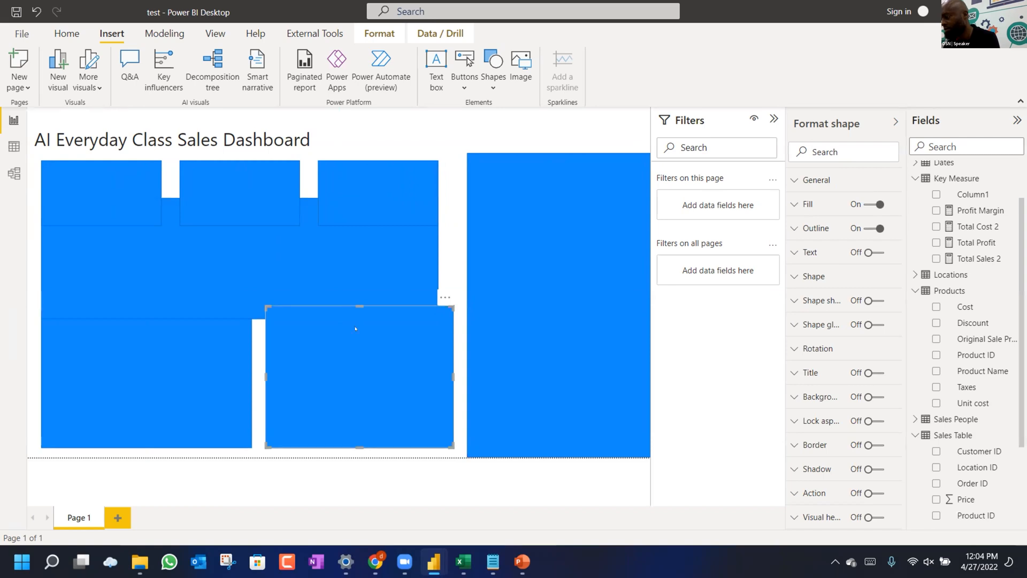
drag(356, 328, 356, 334)
click(200, 345)
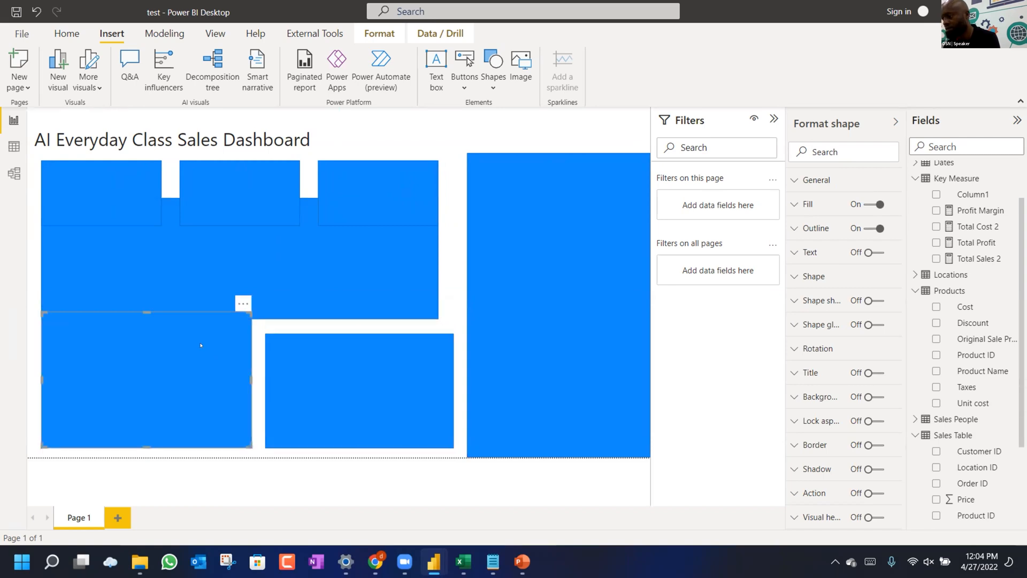
drag(148, 312, 148, 334)
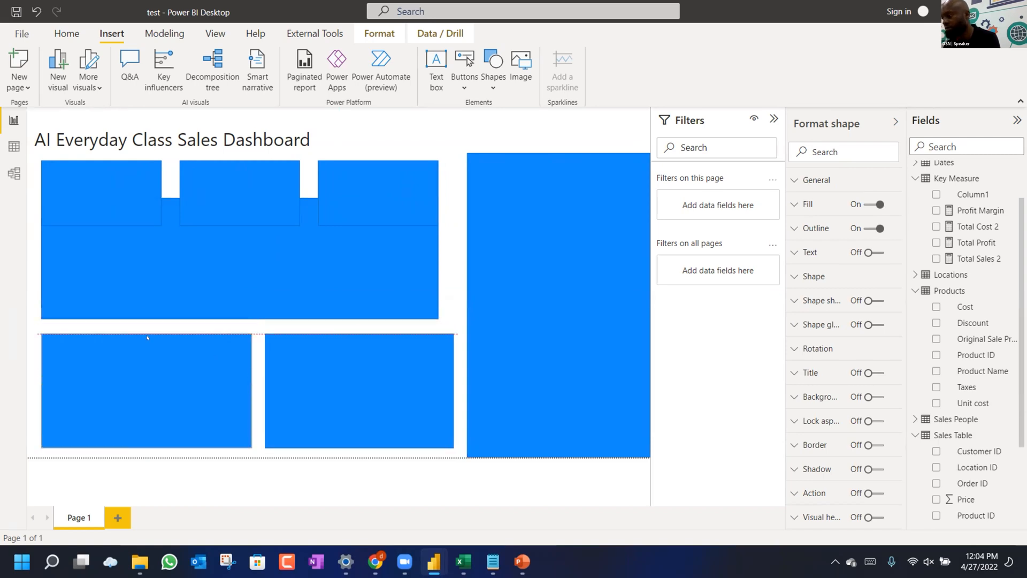
drag(184, 271, 184, 277)
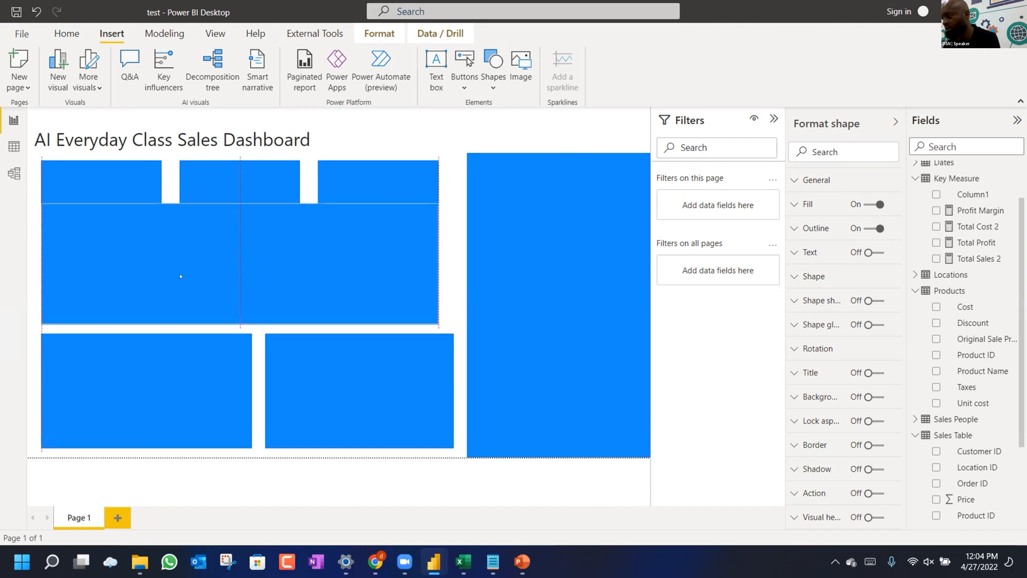
Resize the three small top cards to a matching height below the title.
mouse_move(241, 216)
mouse_down()
mouse_move(241, 247)
mouse_move(242, 213)
mouse_up()
click(242, 203)
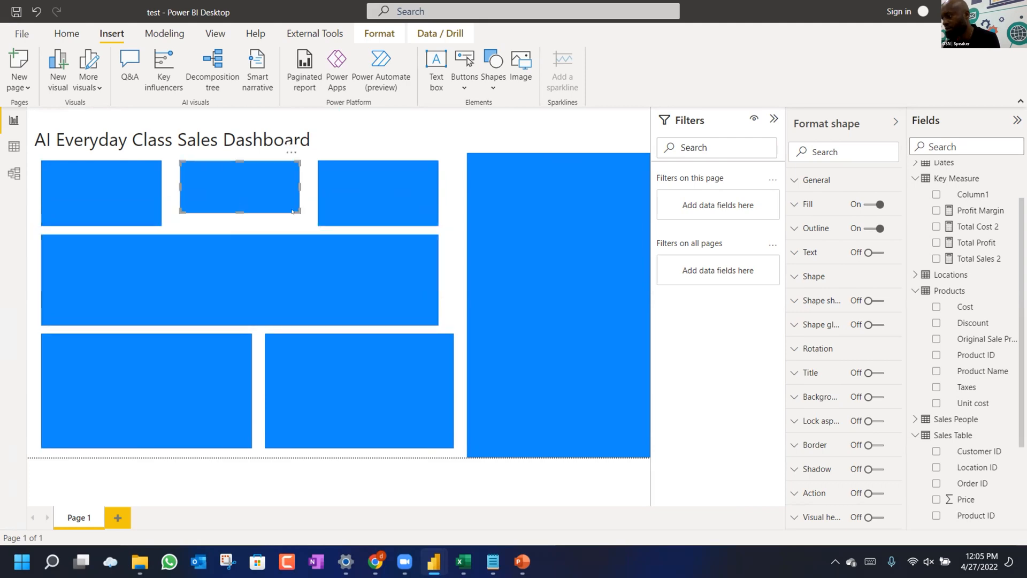
click(354, 217)
drag(378, 219, 377, 207)
drag(116, 218, 115, 217)
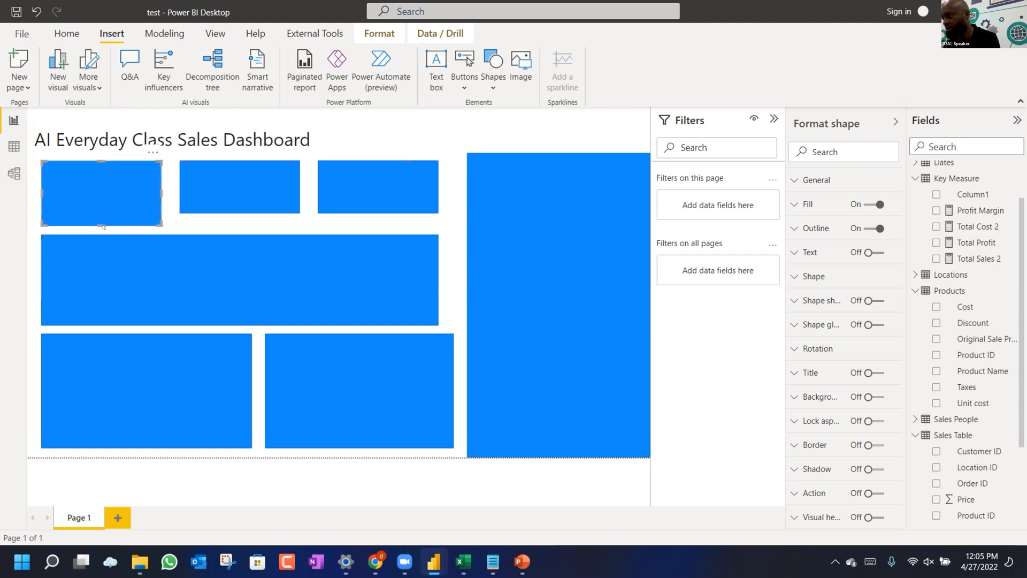
drag(99, 220, 99, 213)
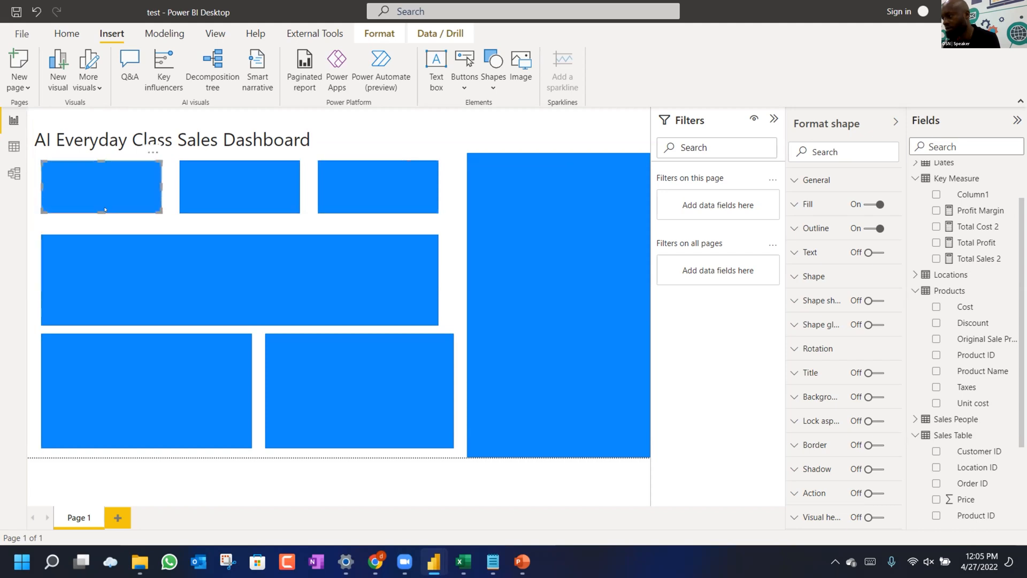
click(226, 227)
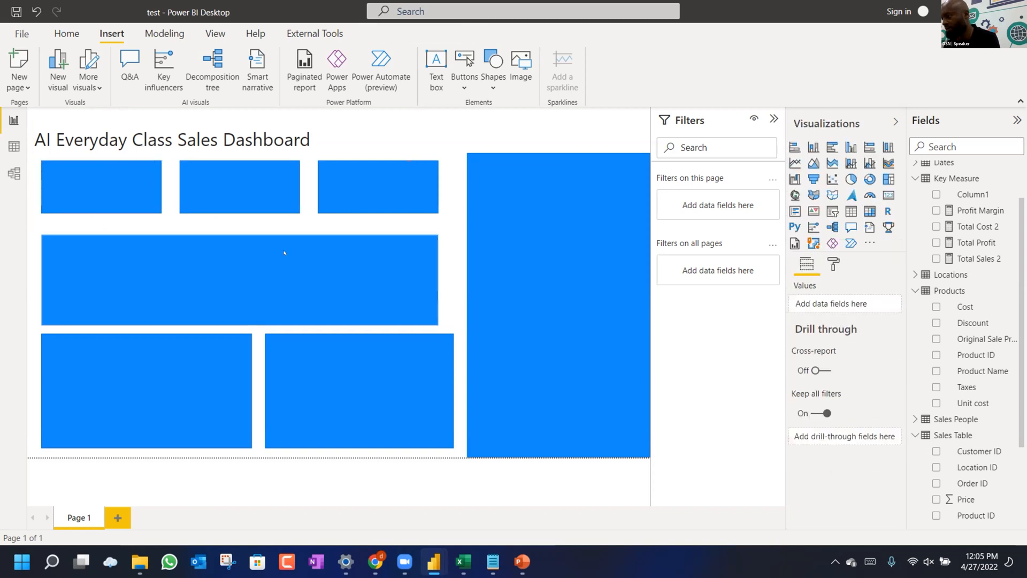
Reposition the wide middle, lower-right and tall right rectangles slightly.
drag(293, 252, 285, 246)
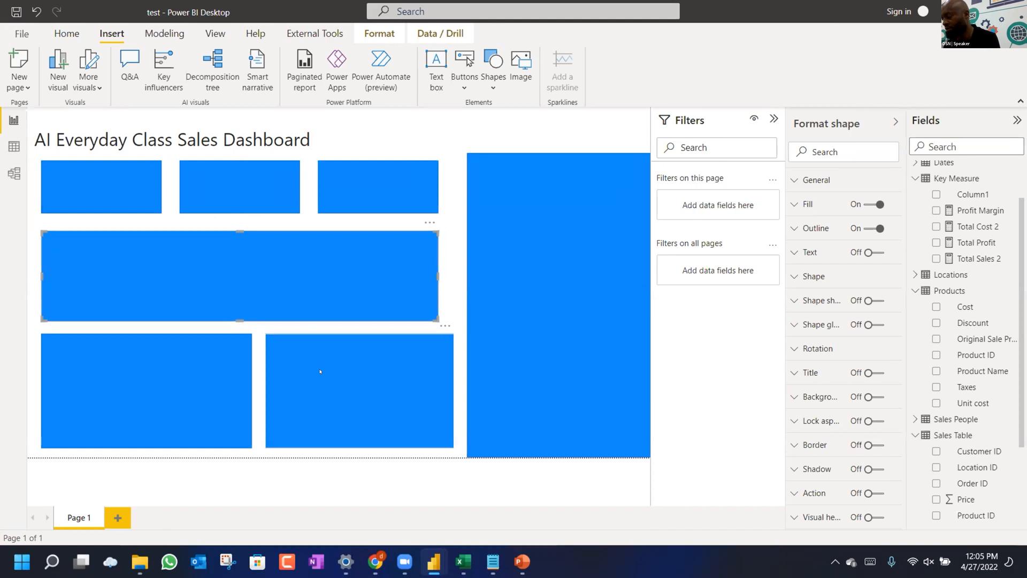
drag(320, 370, 319, 388)
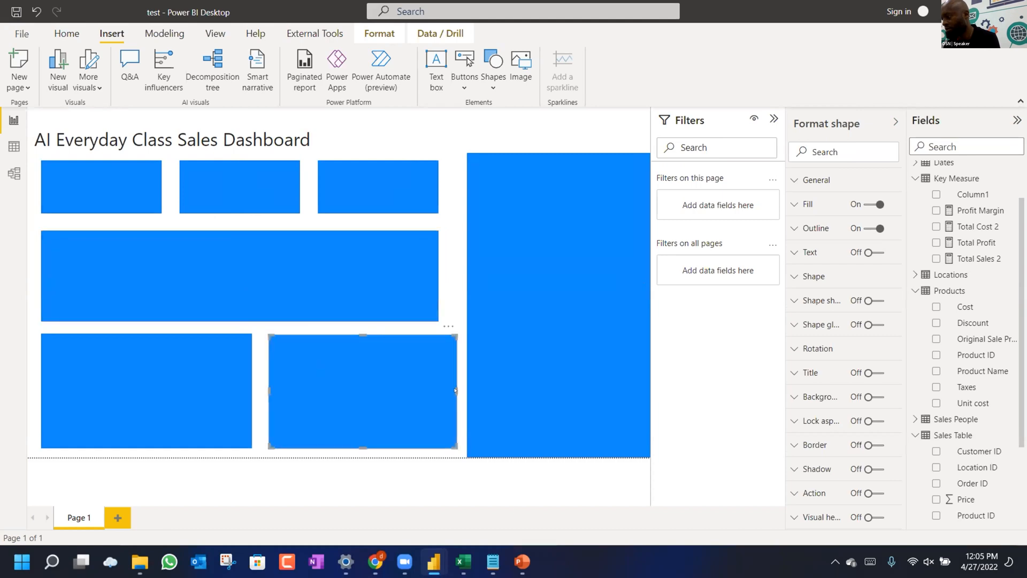
drag(456, 390, 441, 390)
click(428, 294)
click(483, 296)
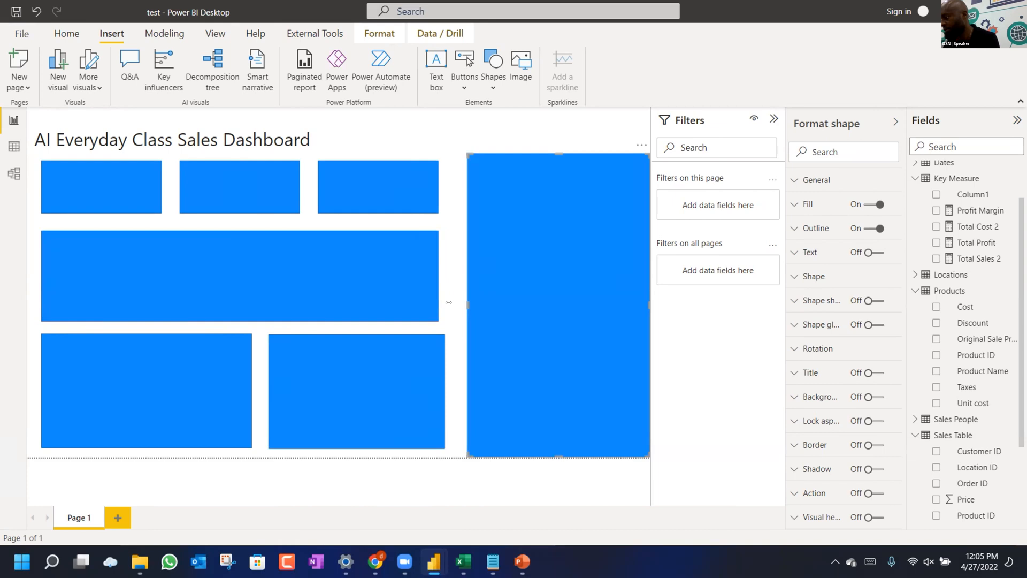
mouse_move(508, 295)
mouse_down()
mouse_move(495, 286)
mouse_move(507, 295)
mouse_up()
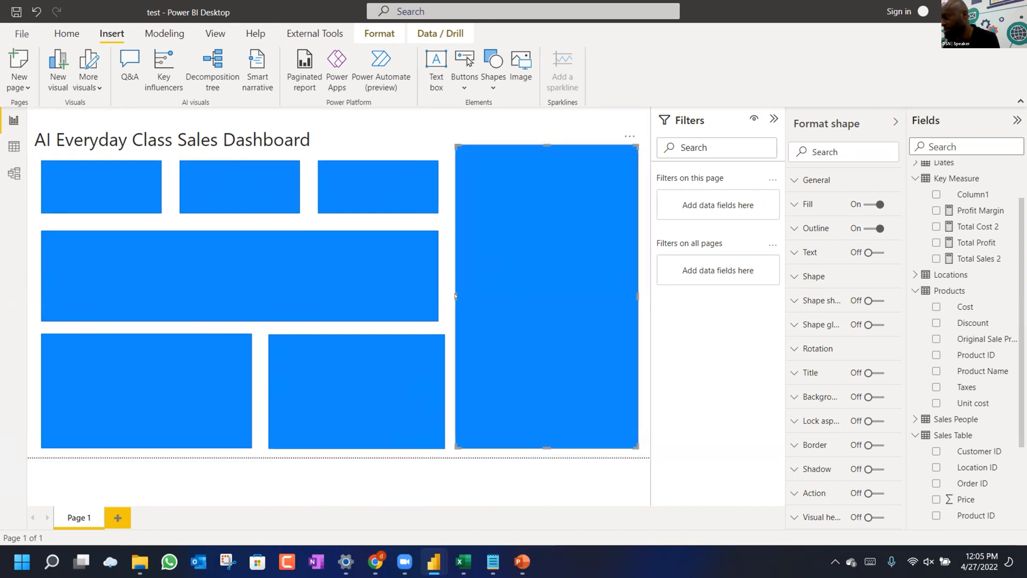
Line up the right edges of the wide middle and bottom-right rectangles.
click(415, 303)
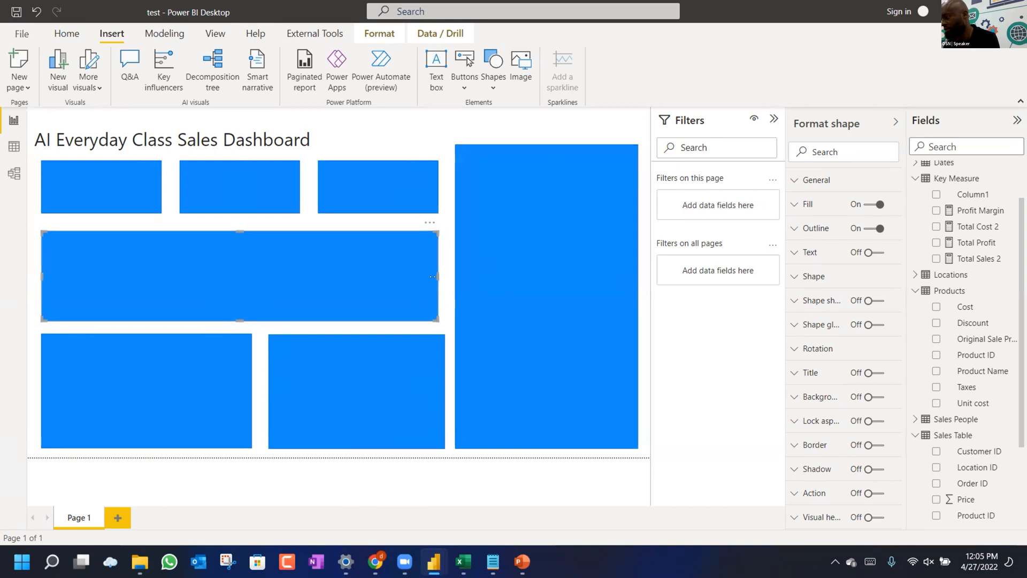
drag(433, 276, 446, 276)
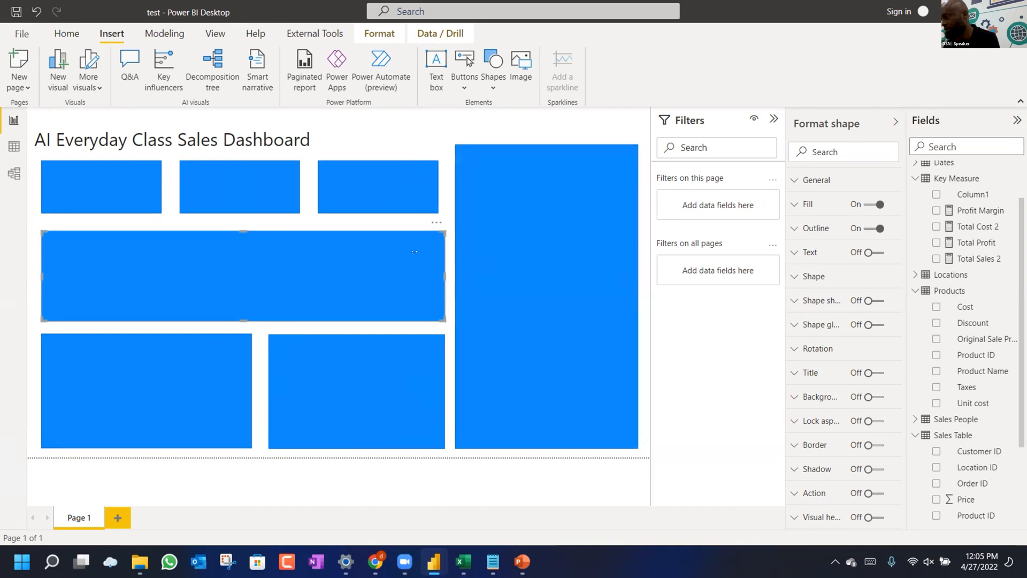
click(371, 356)
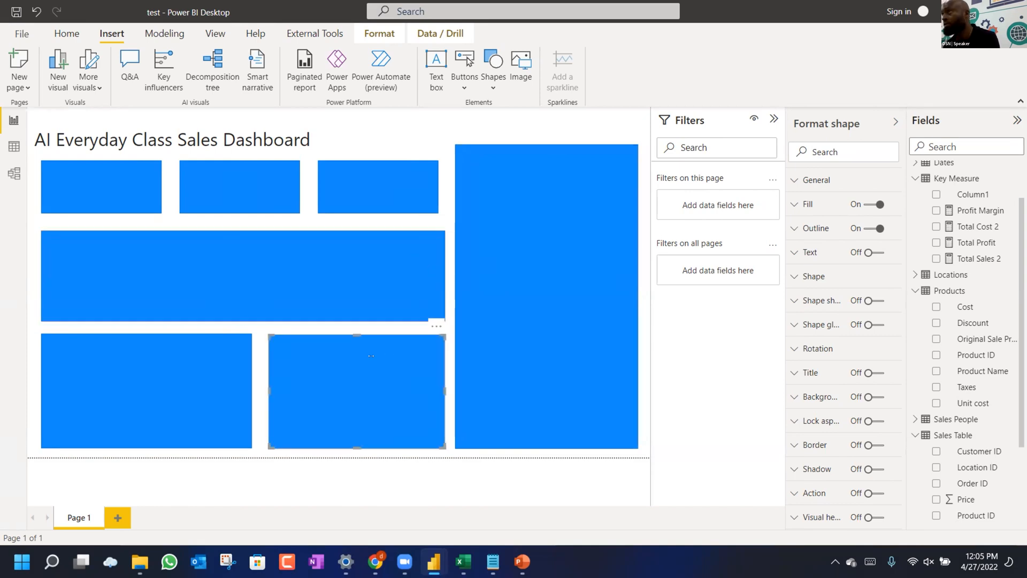
drag(371, 356, 369, 356)
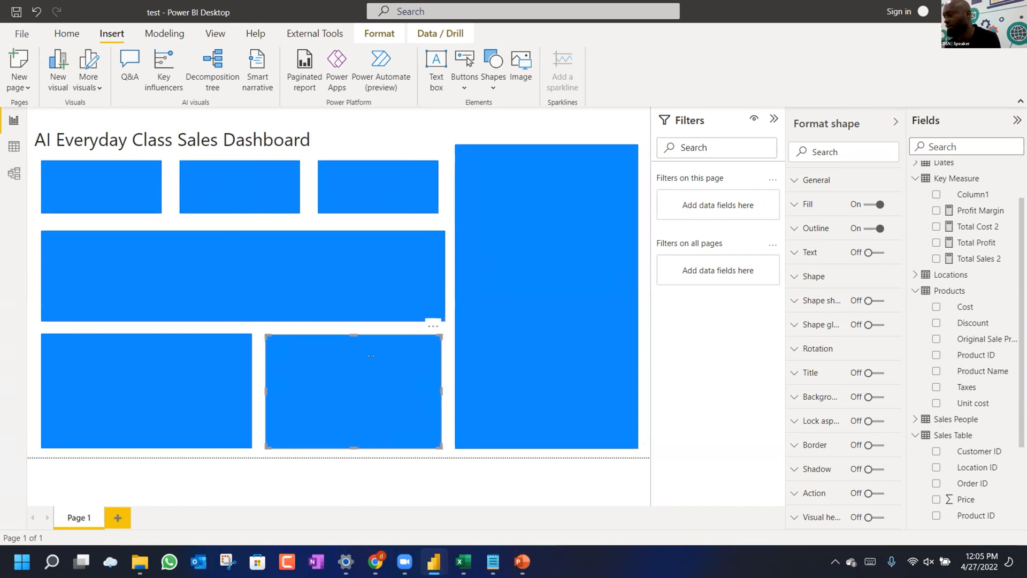
click(391, 293)
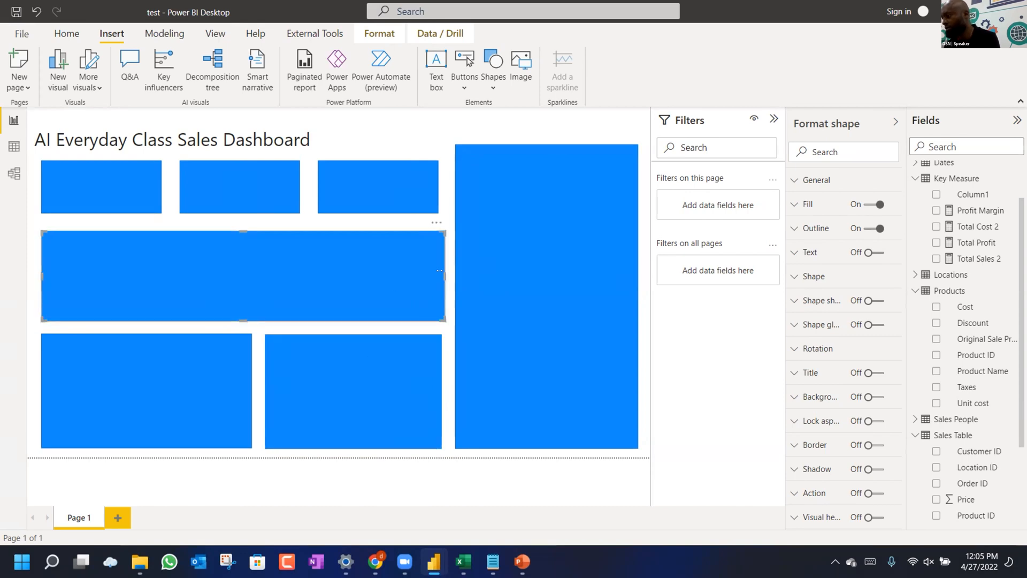
drag(434, 275, 431, 275)
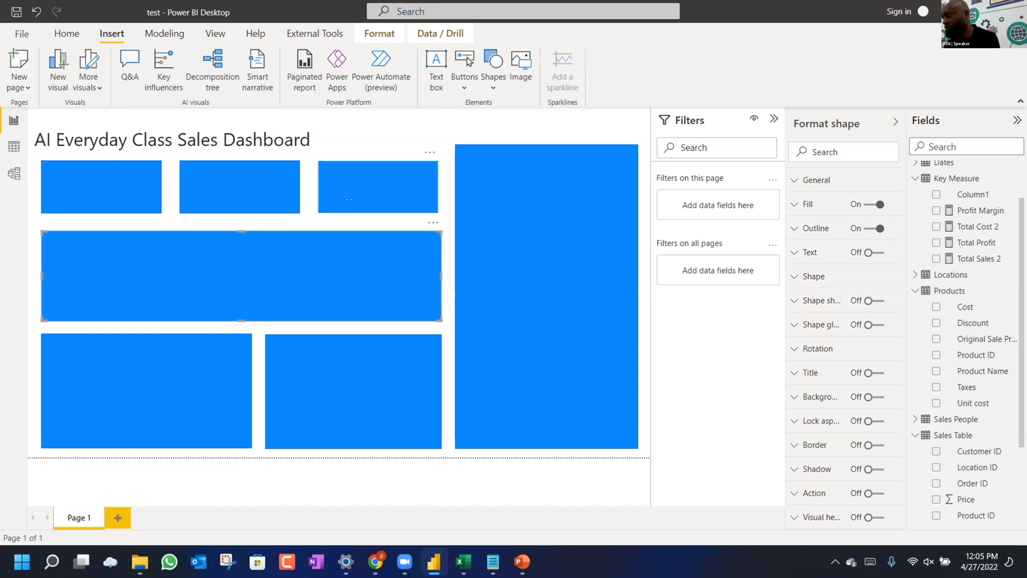
click(348, 199)
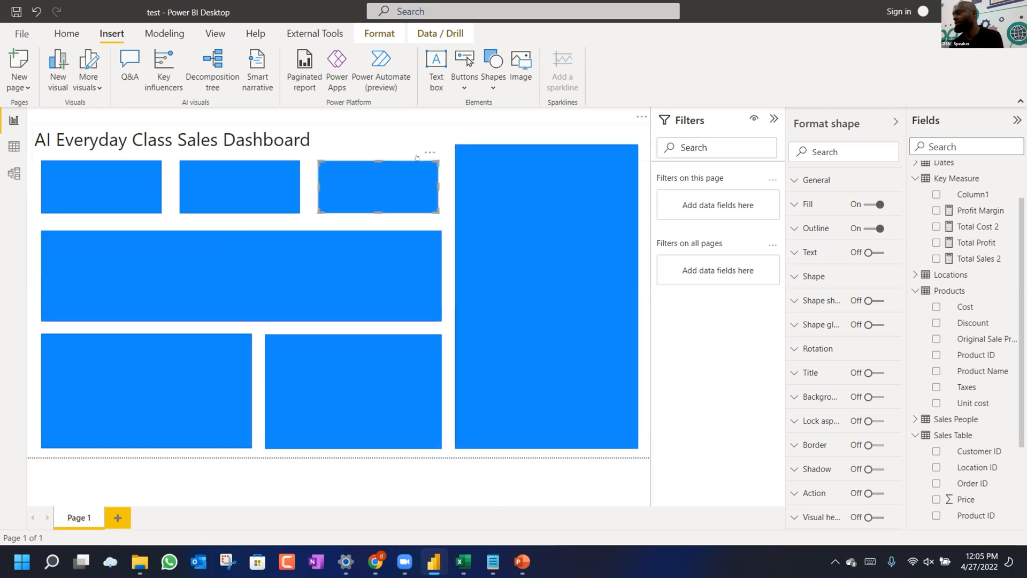
click(448, 218)
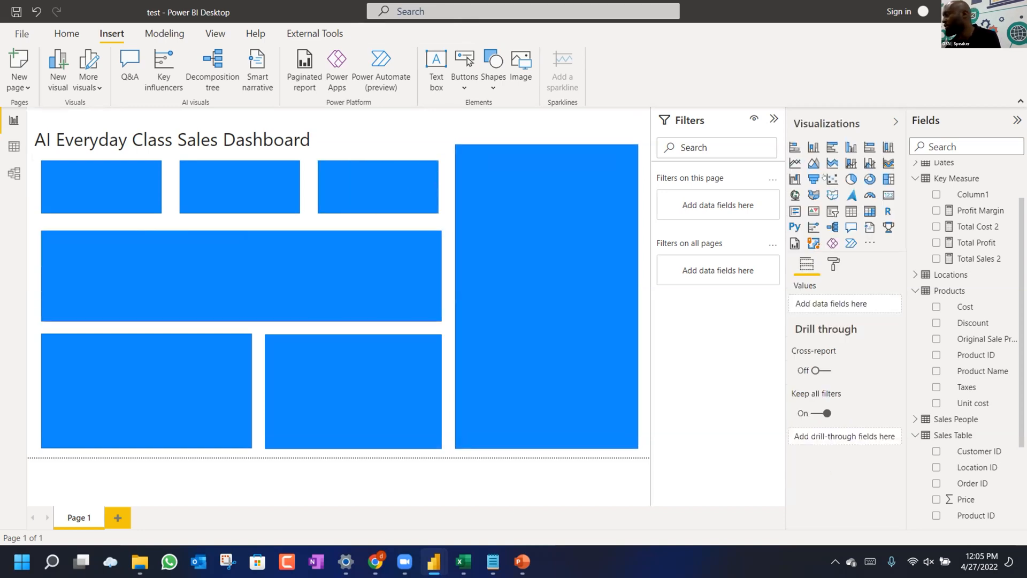
Add a card showing Total Sales 2 (26M), turn its background off, and fit it into the top-left tile.
click(879, 200)
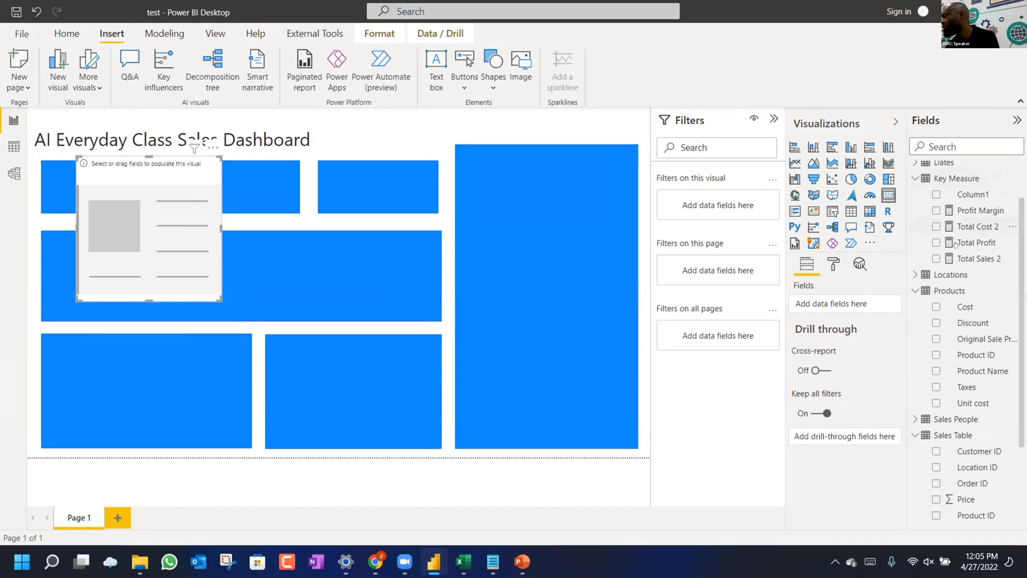
drag(963, 260, 842, 303)
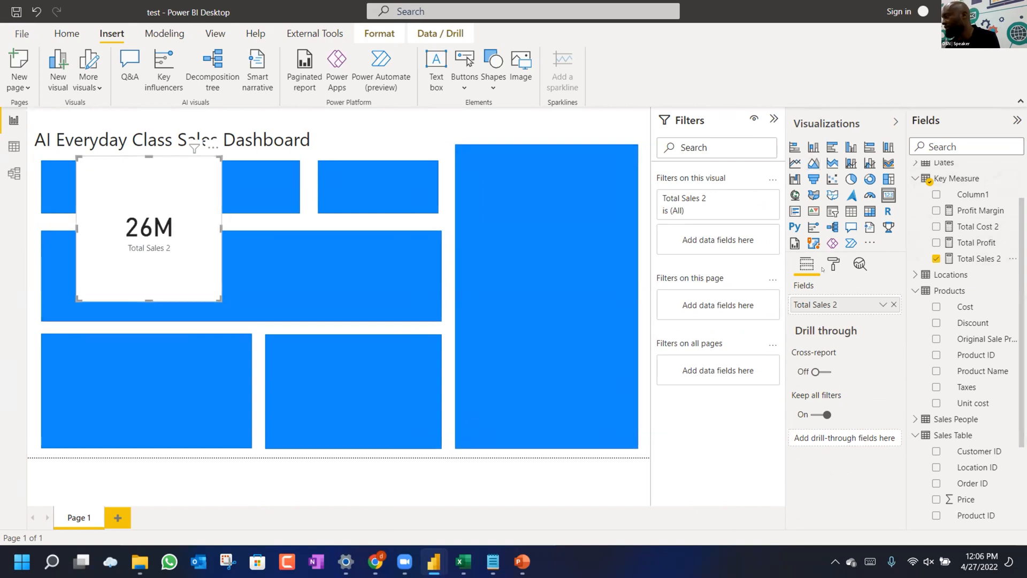
scroll(817, 442, down, 1)
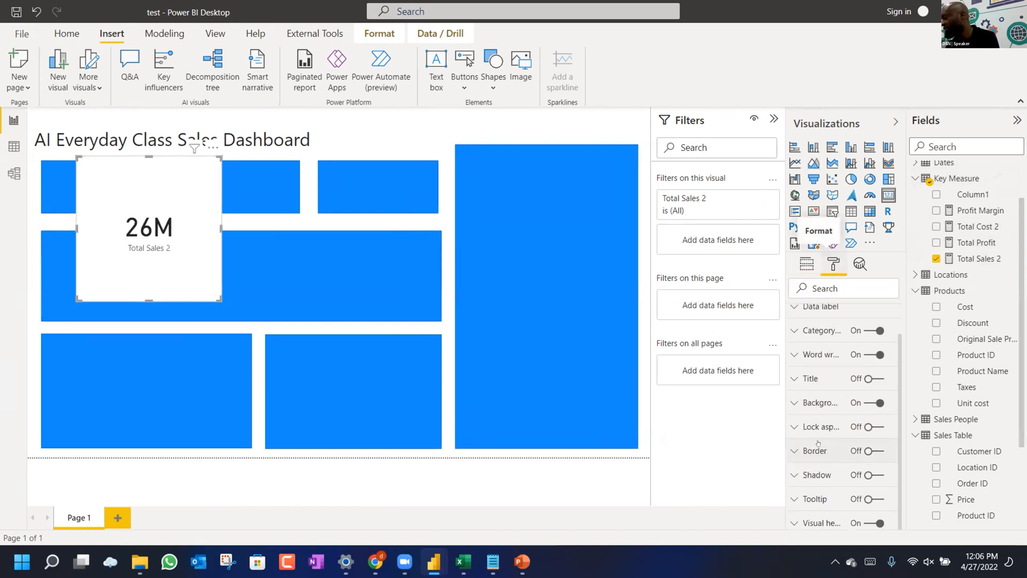
click(870, 402)
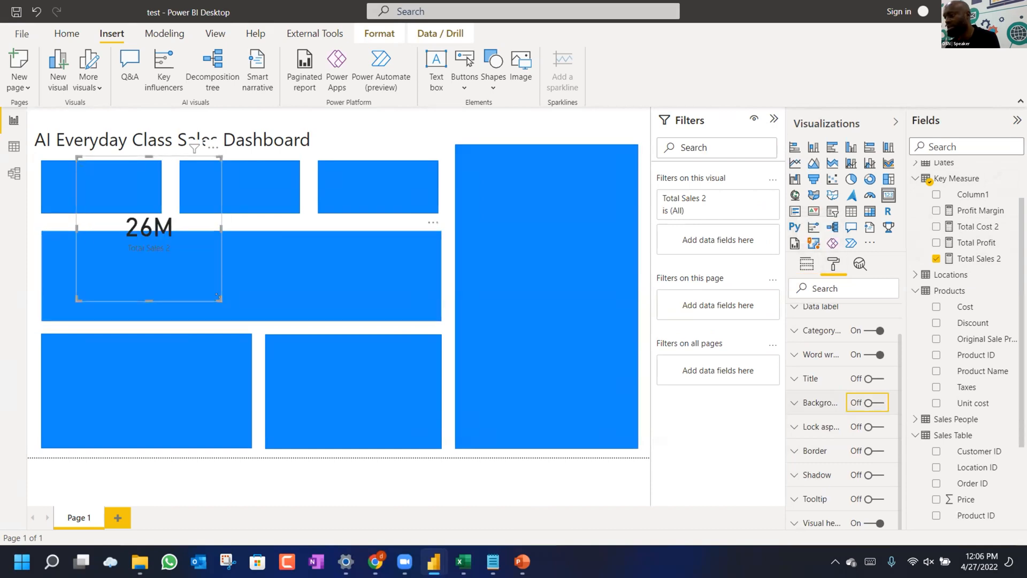
drag(218, 296, 97, 212)
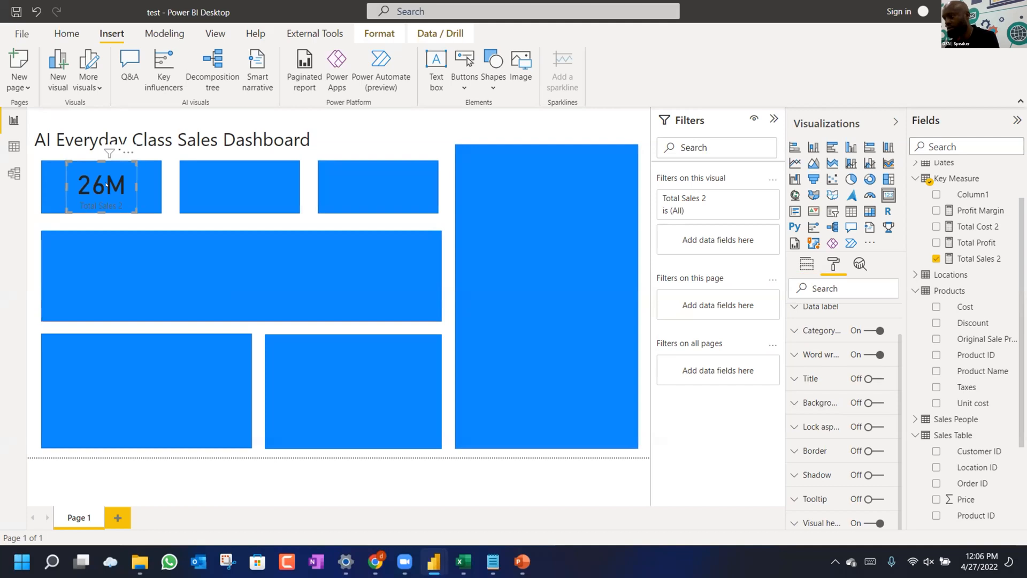
Copy the card into the second and third top tiles and lower the tall rectangle's top to match.
key(ctrl+c)
key(ctrl+v)
drag(106, 184, 233, 167)
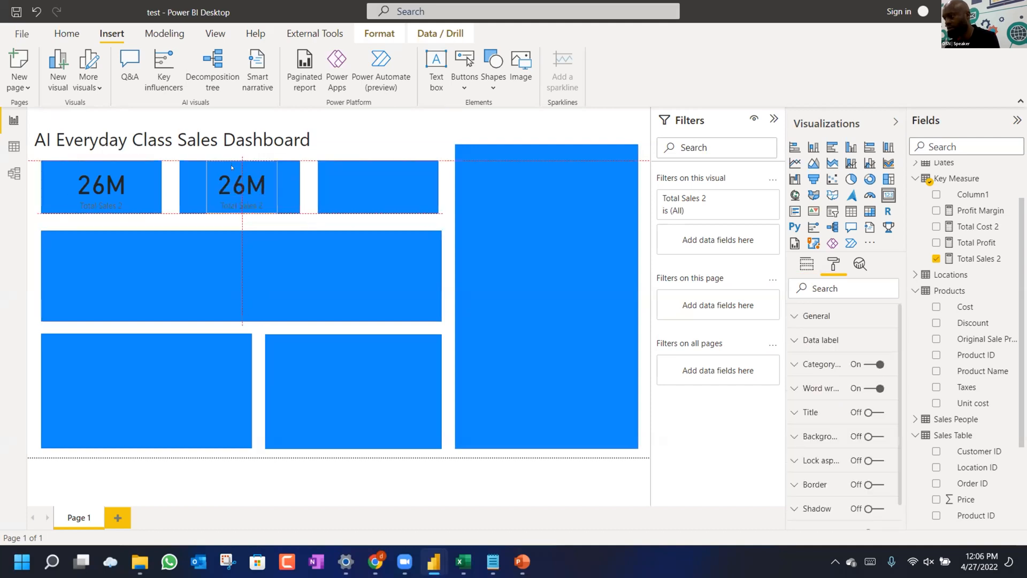
key(ctrl+c)
key(ctrl+v)
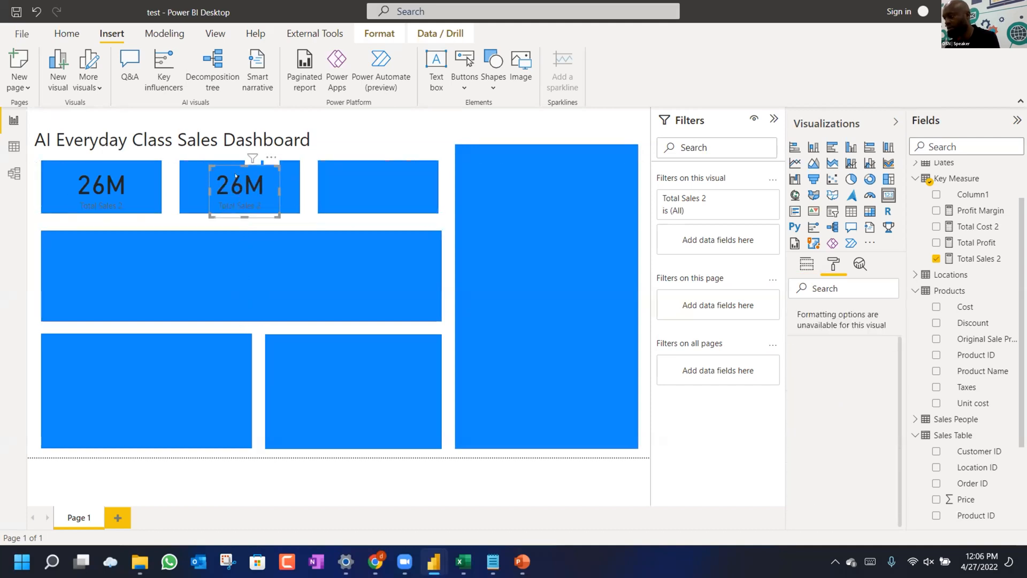
drag(236, 175, 355, 176)
click(538, 141)
drag(537, 141, 541, 153)
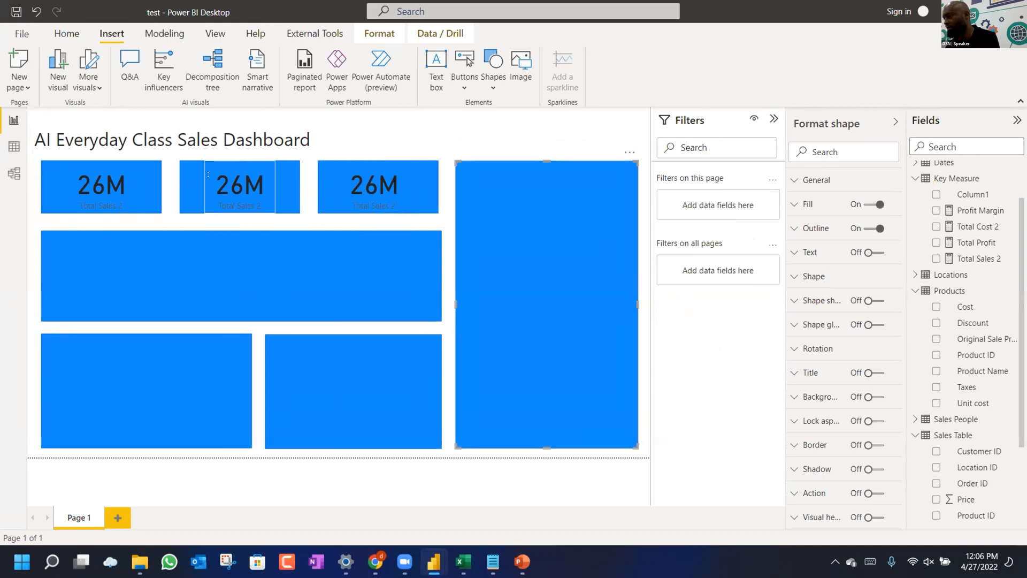
Switch the middle card to Total Cost 2 (17M) and view the Profit Margin measure.
click(207, 174)
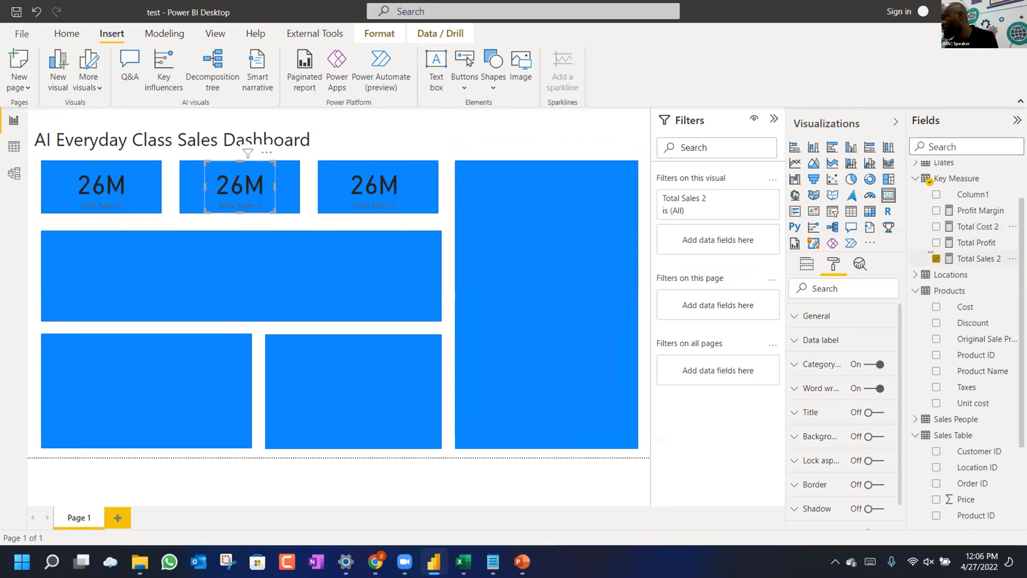
click(936, 258)
click(937, 226)
click(373, 185)
click(935, 227)
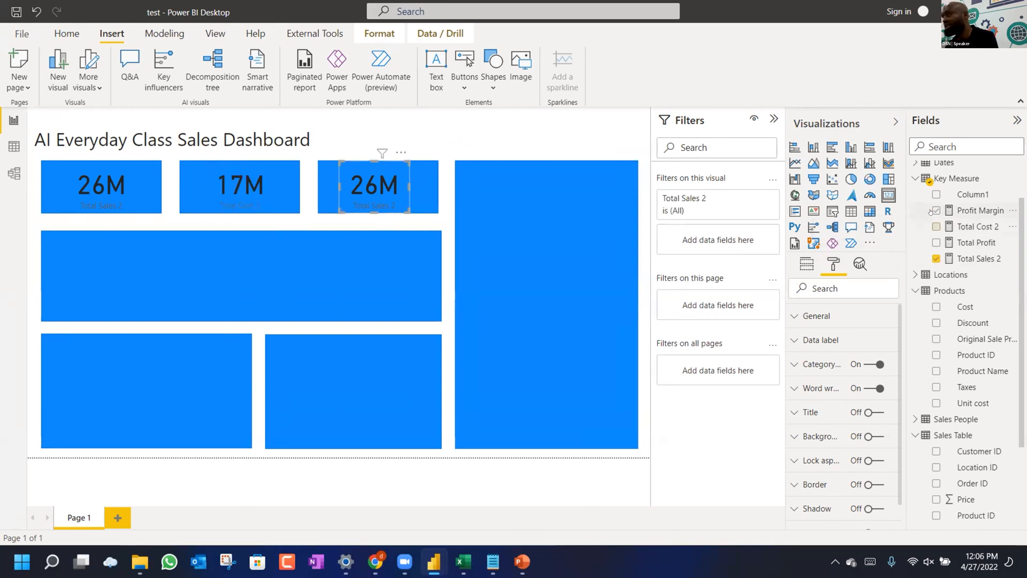
click(963, 210)
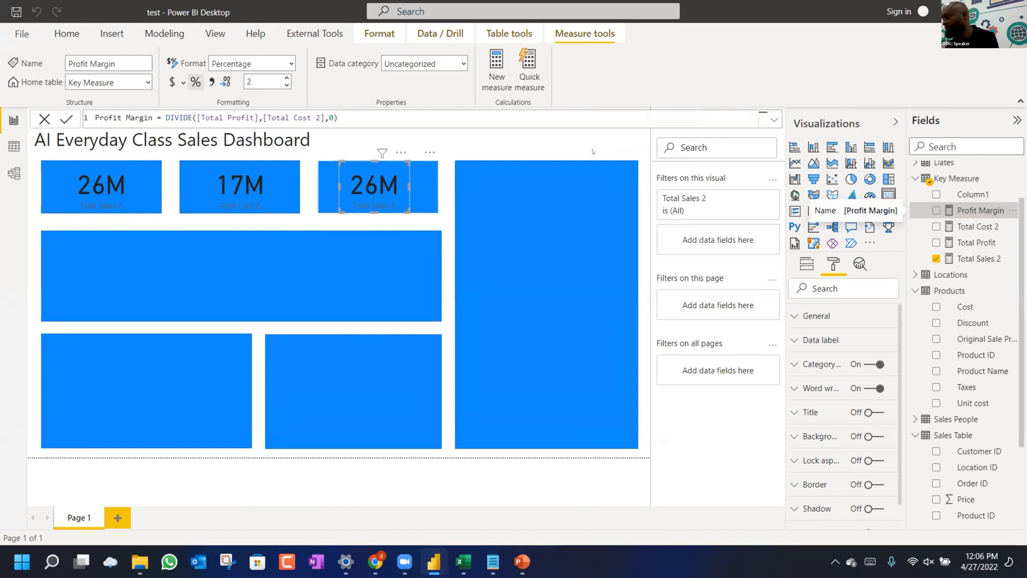
Collapse the Filters pane to widen the canvas and narrow the dashboard title box to fit its text.
click(529, 149)
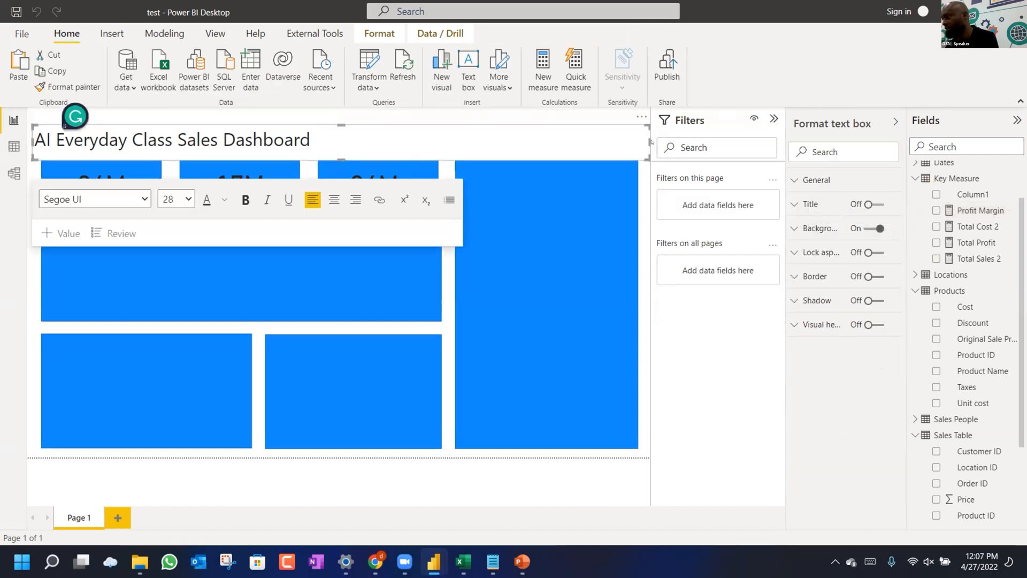
drag(649, 140, 390, 134)
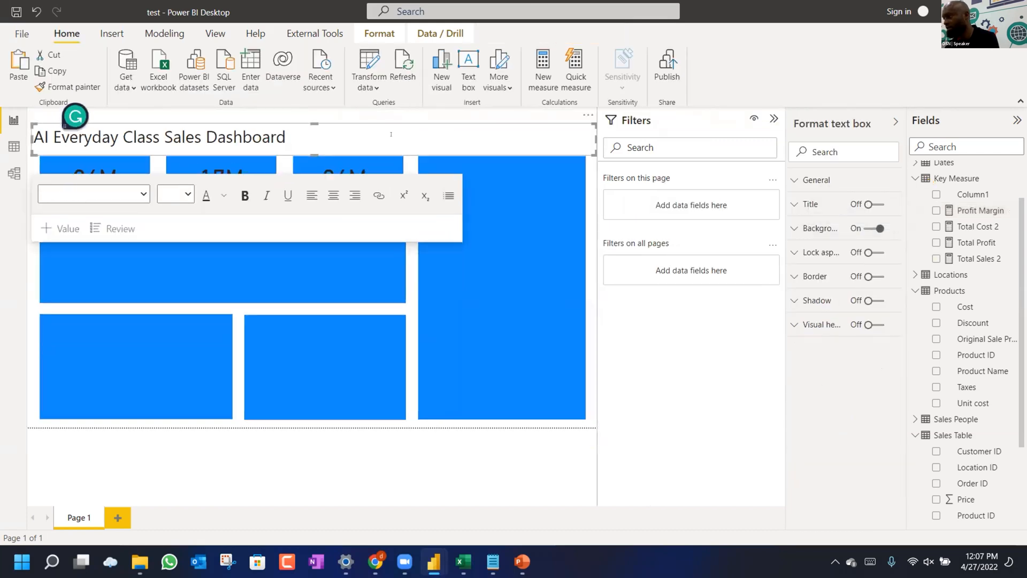
click(594, 166)
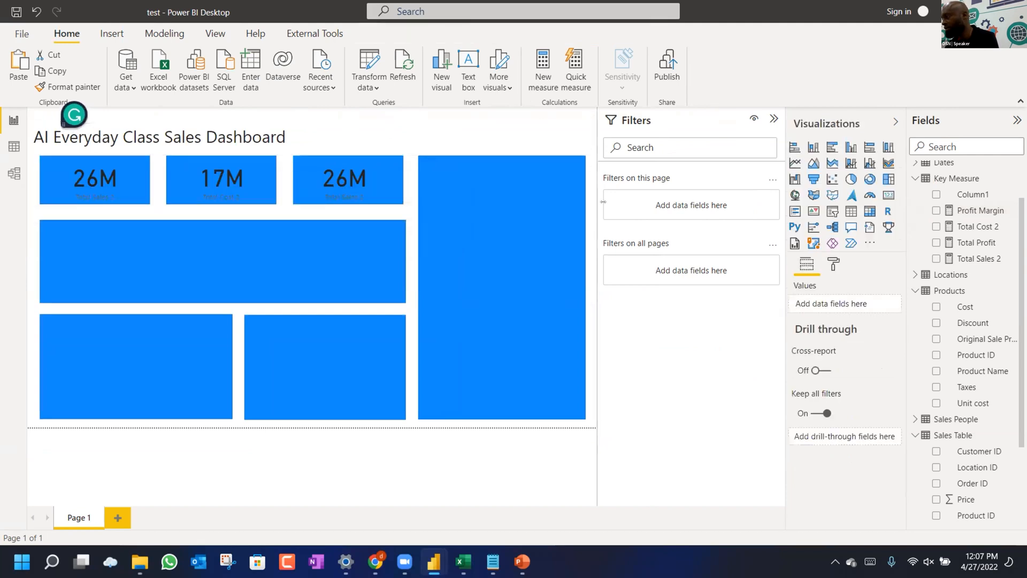
click(772, 118)
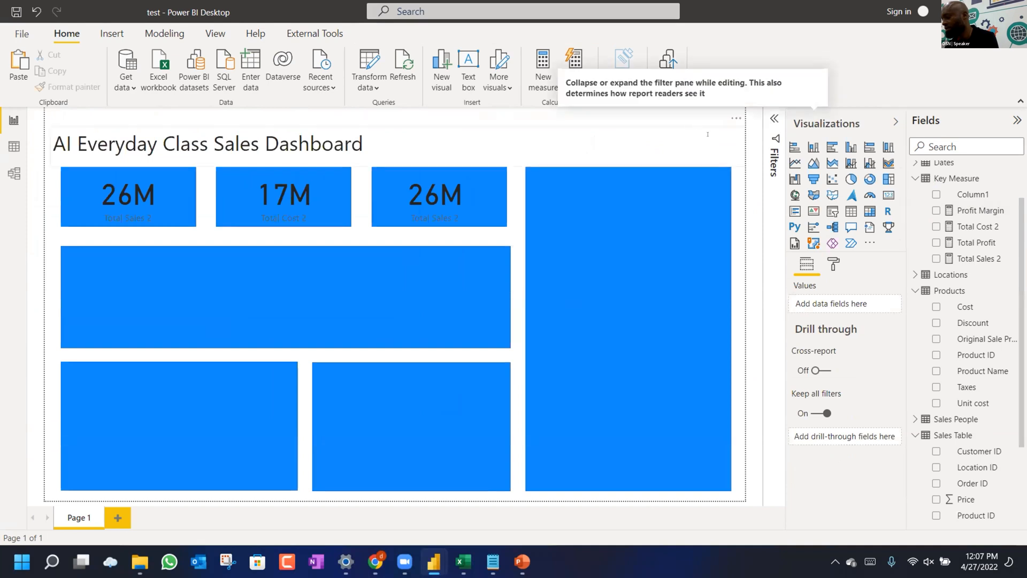
click(708, 134)
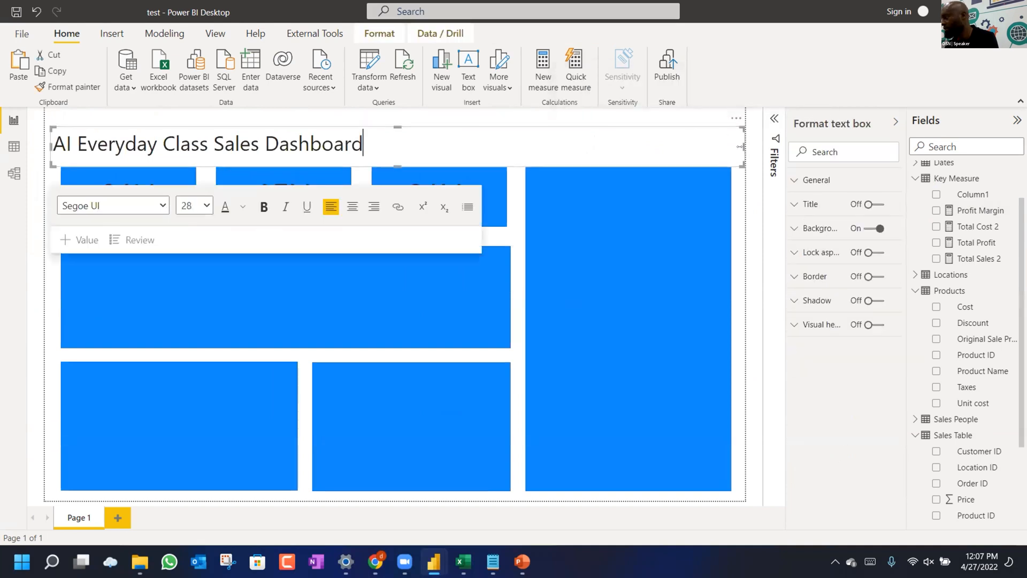
drag(740, 146, 380, 124)
Add a Slicer visual, move it to the top-right corner, and shorten it above the tall blue rectangle.
click(556, 138)
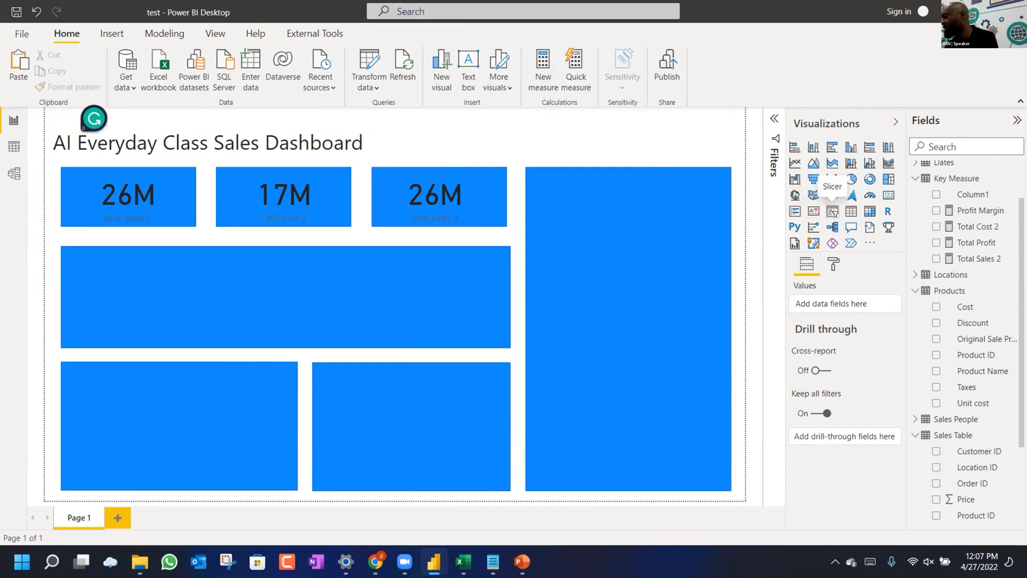
click(832, 210)
drag(176, 173, 652, 126)
drag(650, 278, 635, 148)
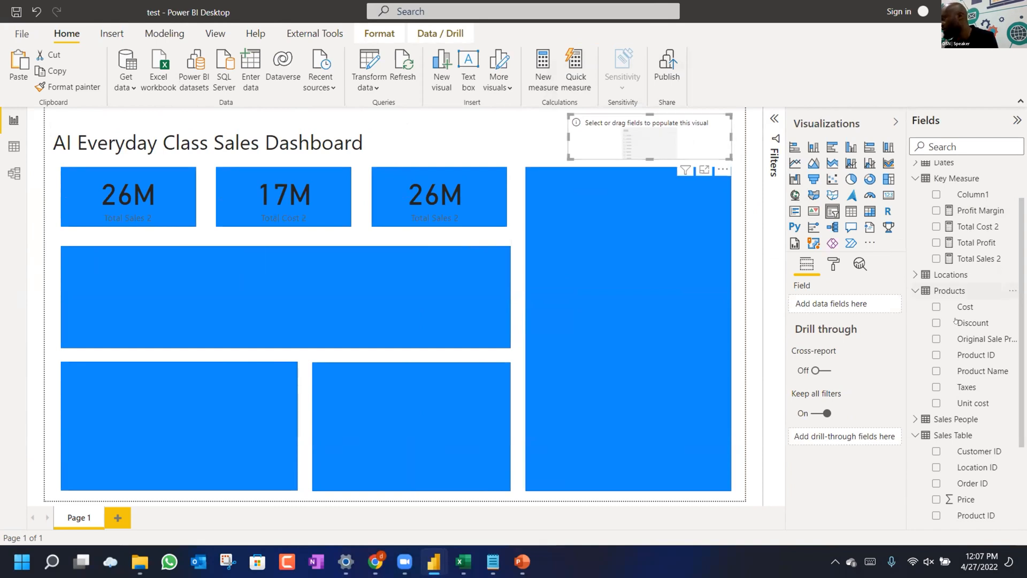
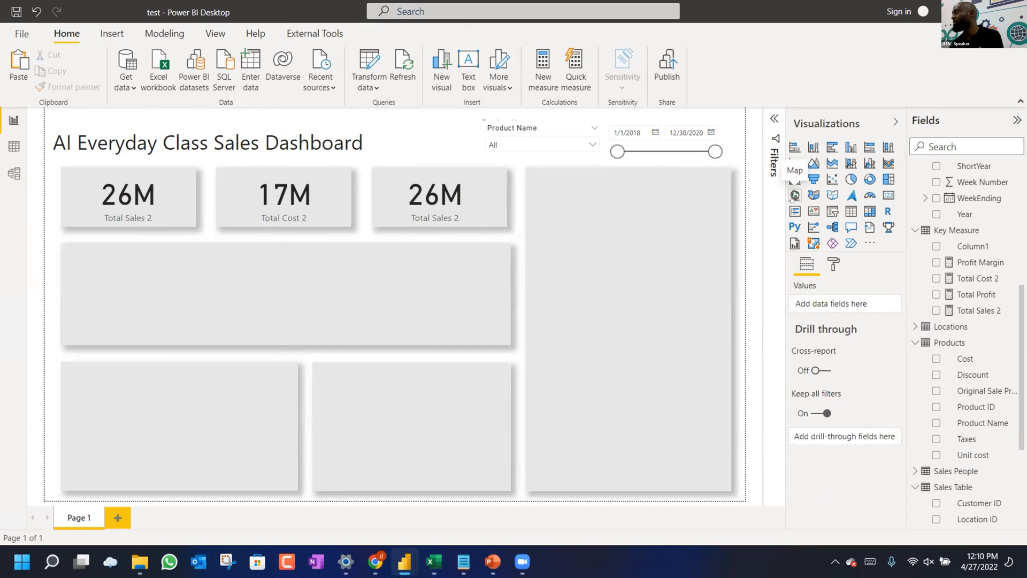
Add a map visual and switch the third card from Total Sales 2 to Profit Margin.
click(795, 195)
drag(251, 199, 679, 283)
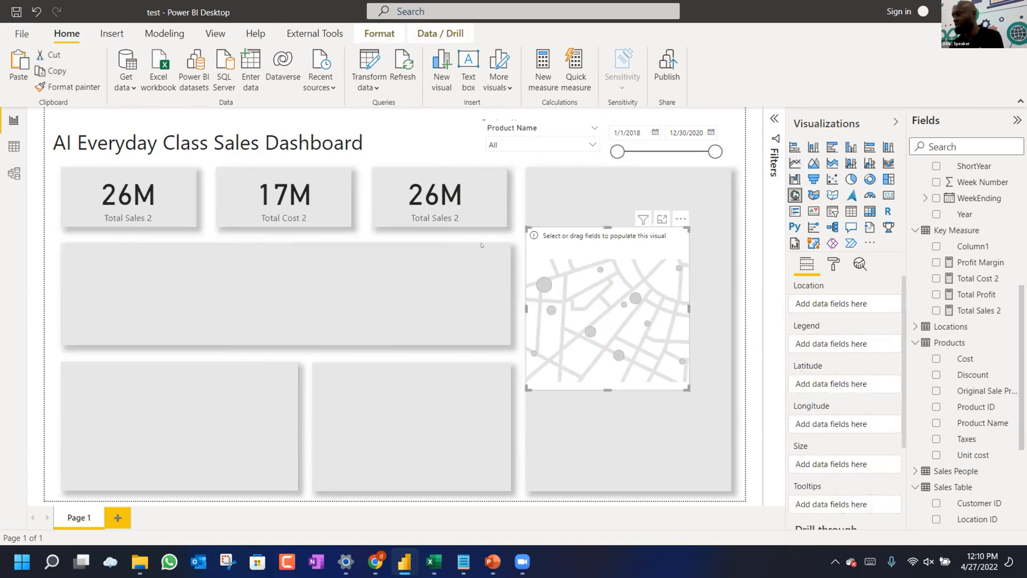
click(440, 194)
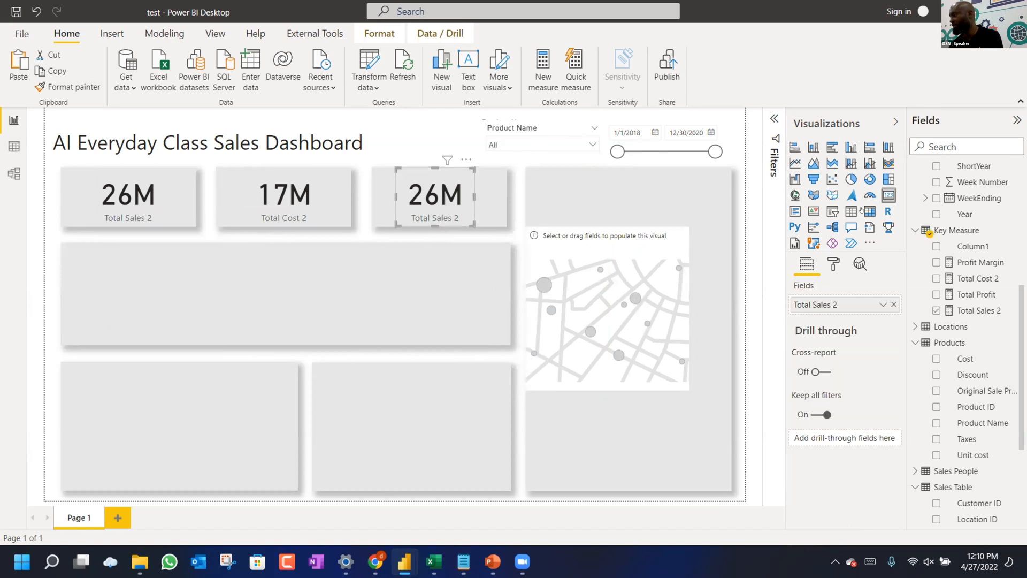
click(937, 310)
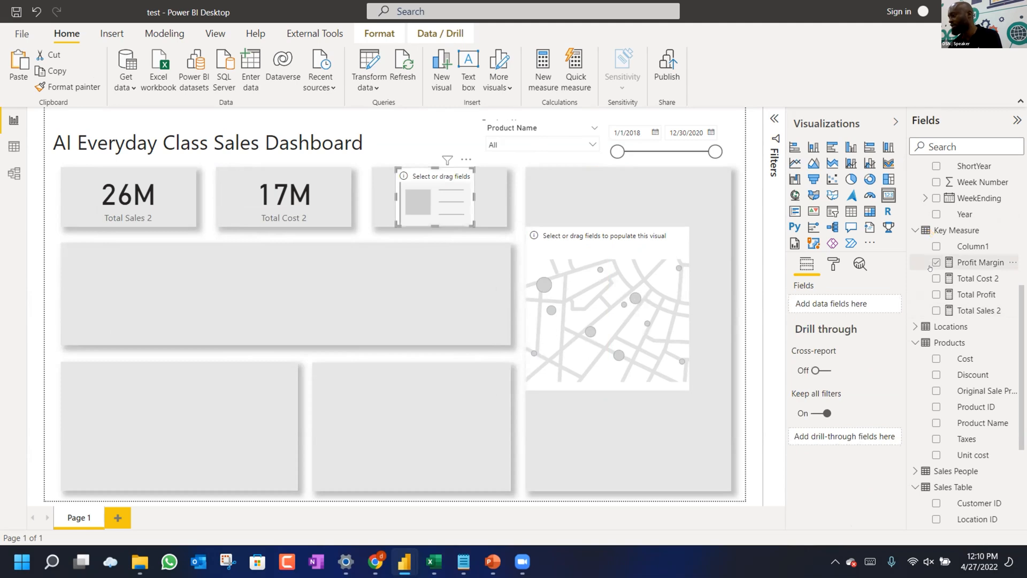
click(936, 262)
Move the map up beside the KPI cards and enlarge it to fill the right column.
click(601, 270)
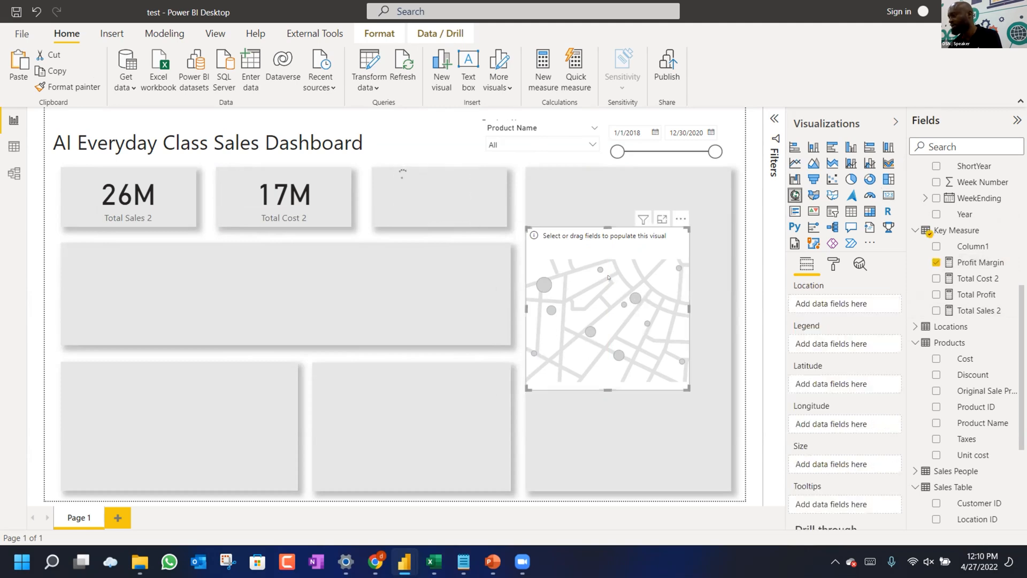
drag(609, 227, 616, 181)
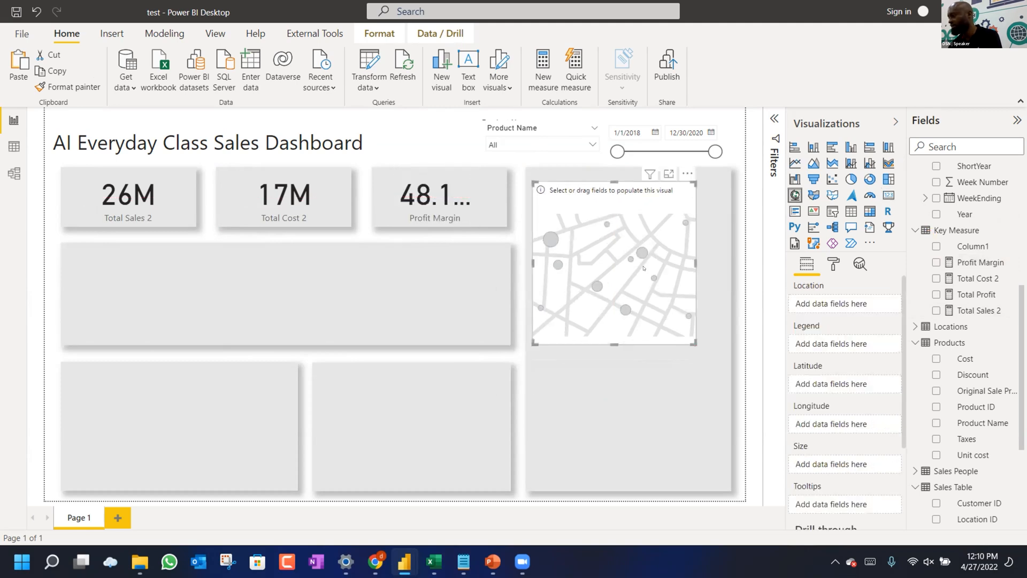
drag(722, 406, 722, 485)
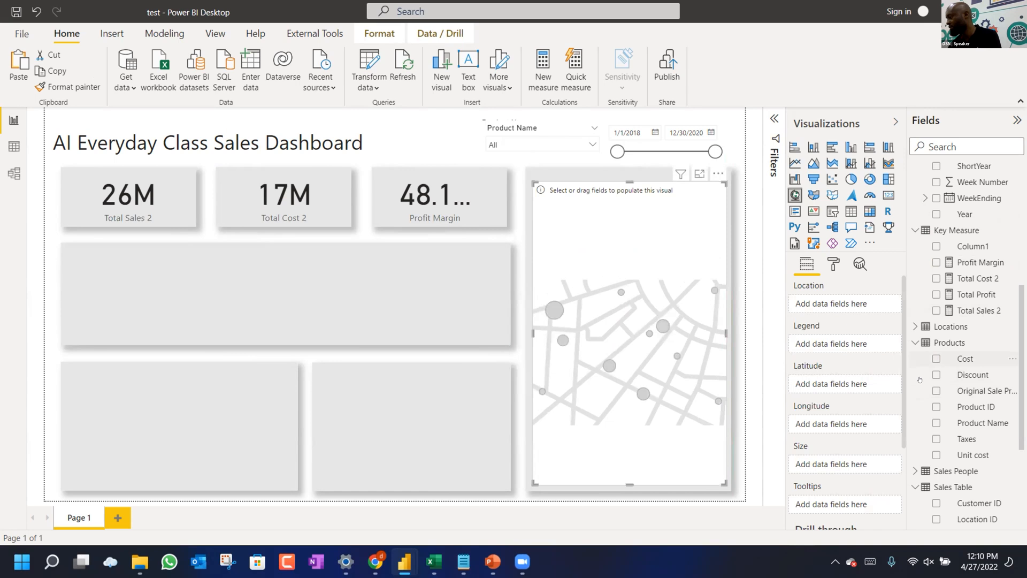
click(914, 326)
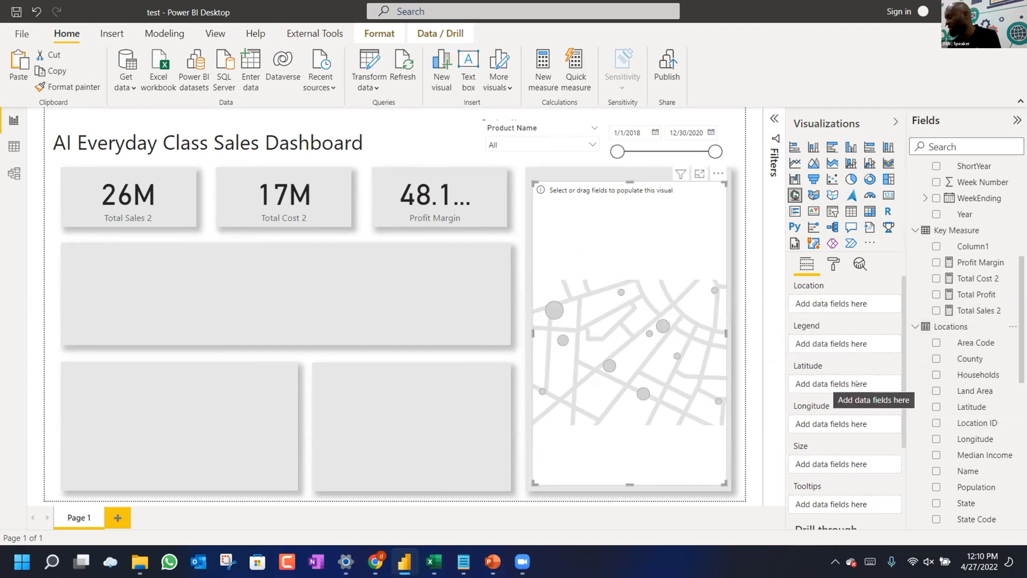
Map Latitude, size bubbles by Profit Margin, and add Total Cost 2, Total Sales 2, Total Profit tooltips.
drag(972, 406, 843, 389)
drag(963, 422, 841, 429)
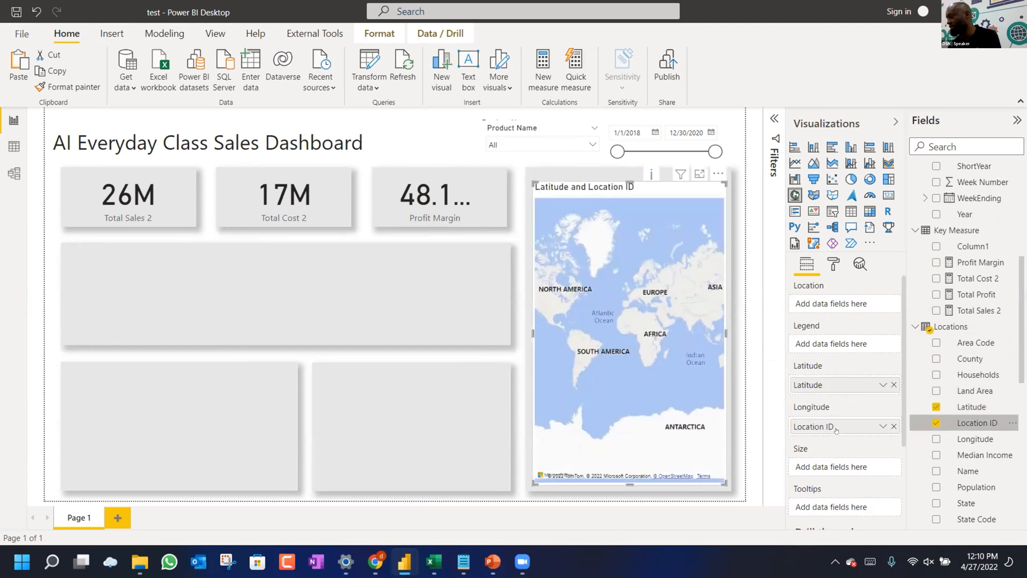
scroll(849, 322, down, 3)
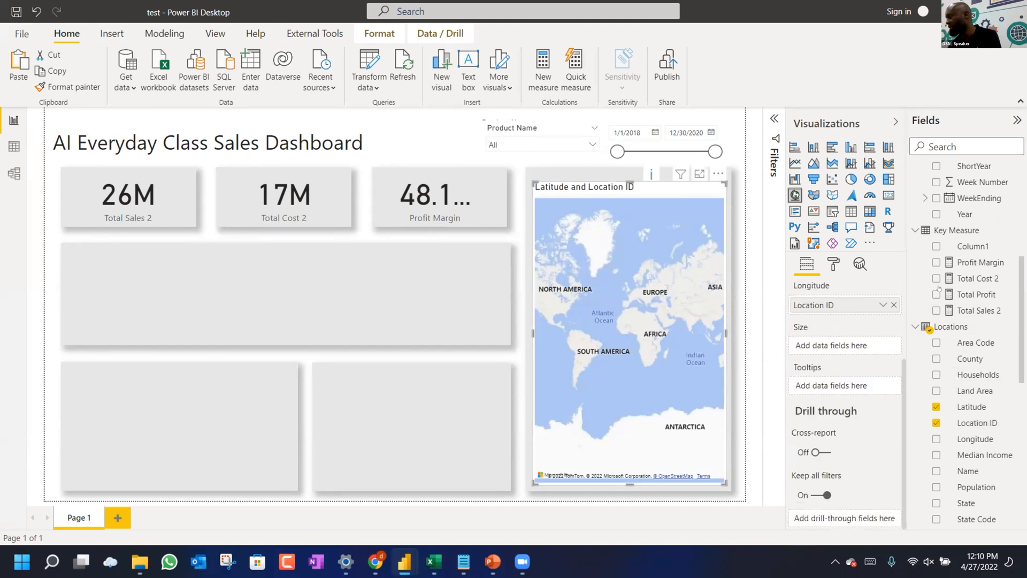
drag(867, 338, 838, 348)
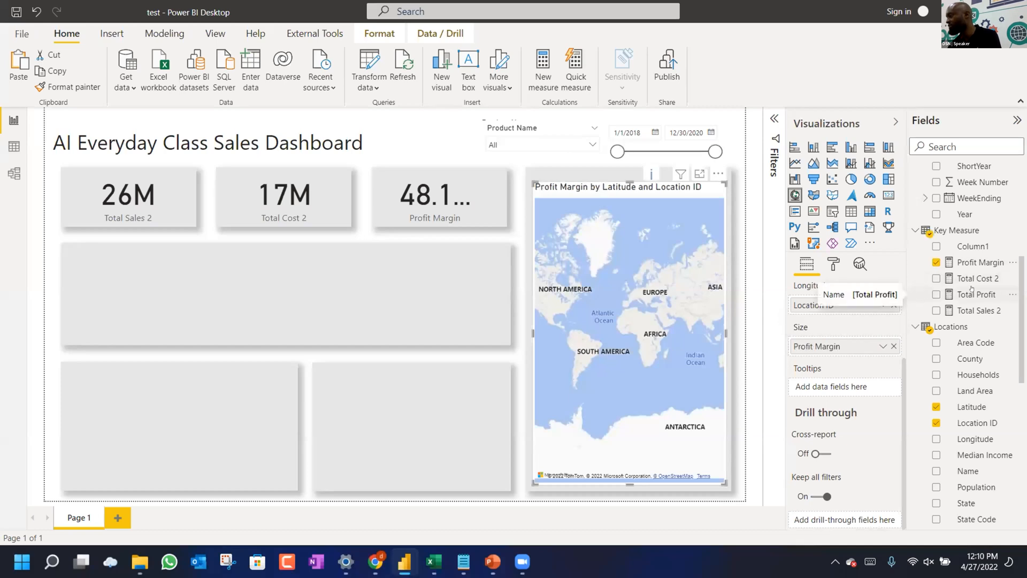
drag(971, 280, 853, 389)
drag(976, 311, 844, 397)
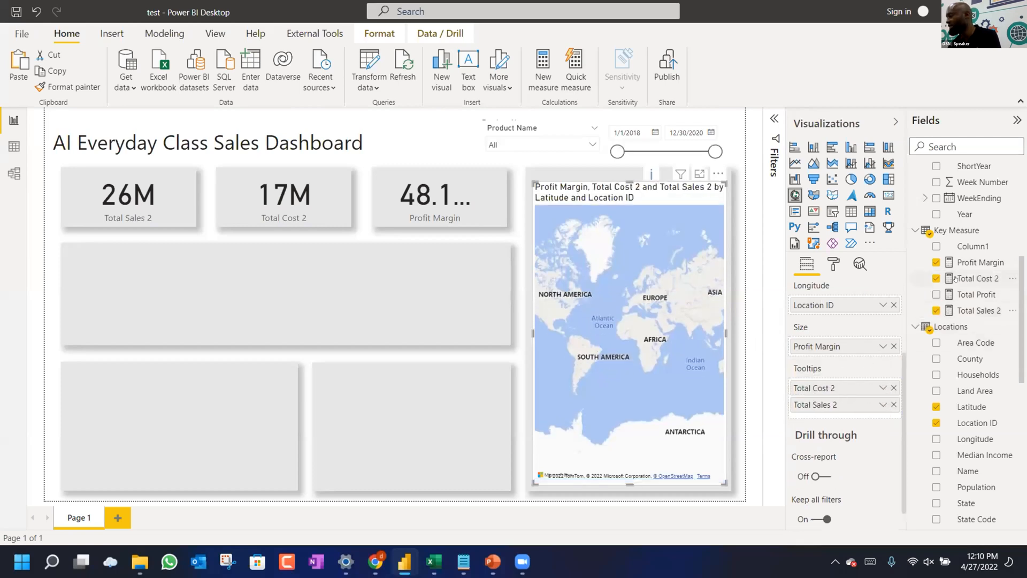
drag(963, 294, 850, 409)
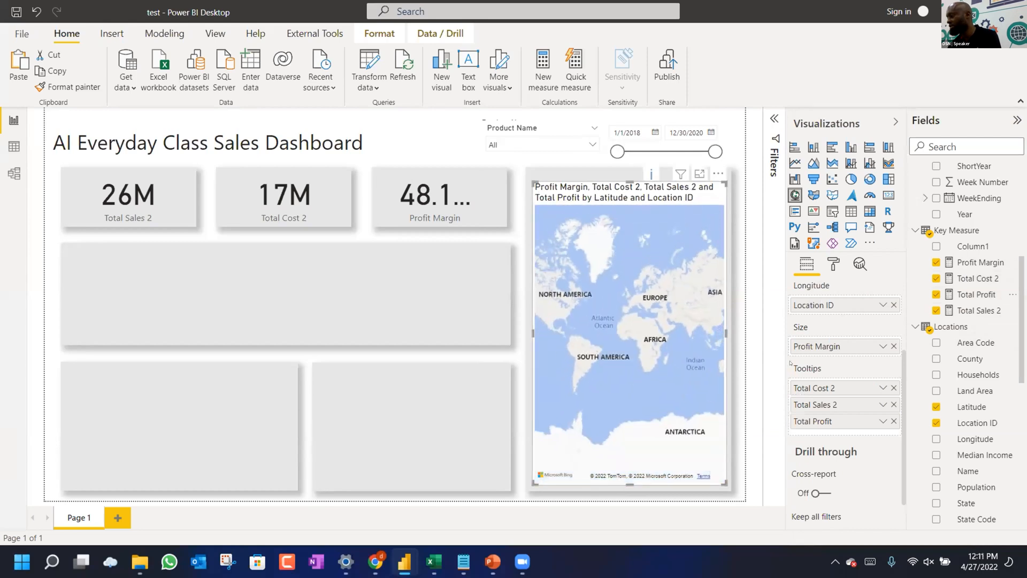
Replace Location ID with Longitude in the map's longitude well.
scroll(816, 321, up, 1)
scroll(853, 314, up, 1)
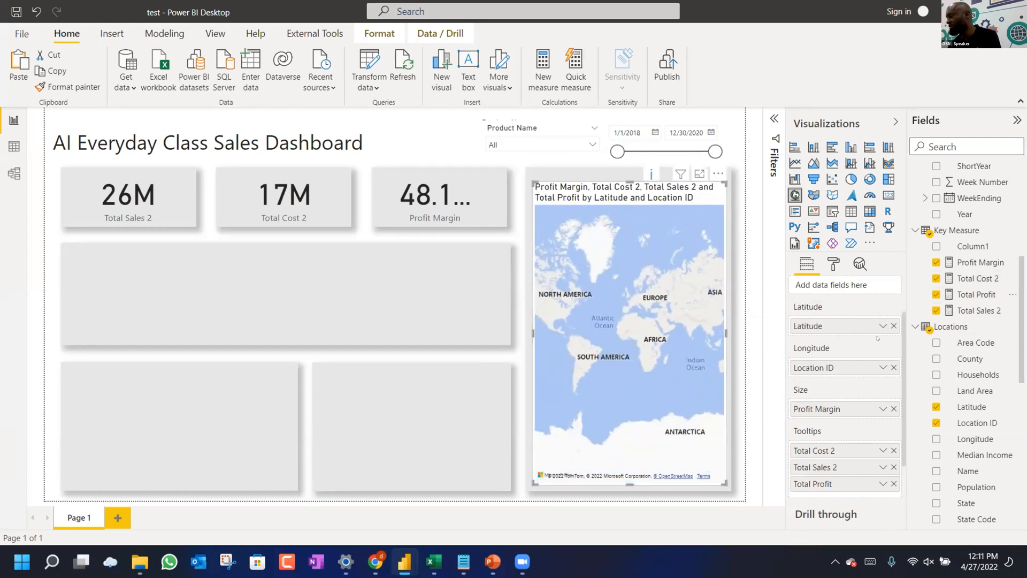
click(893, 368)
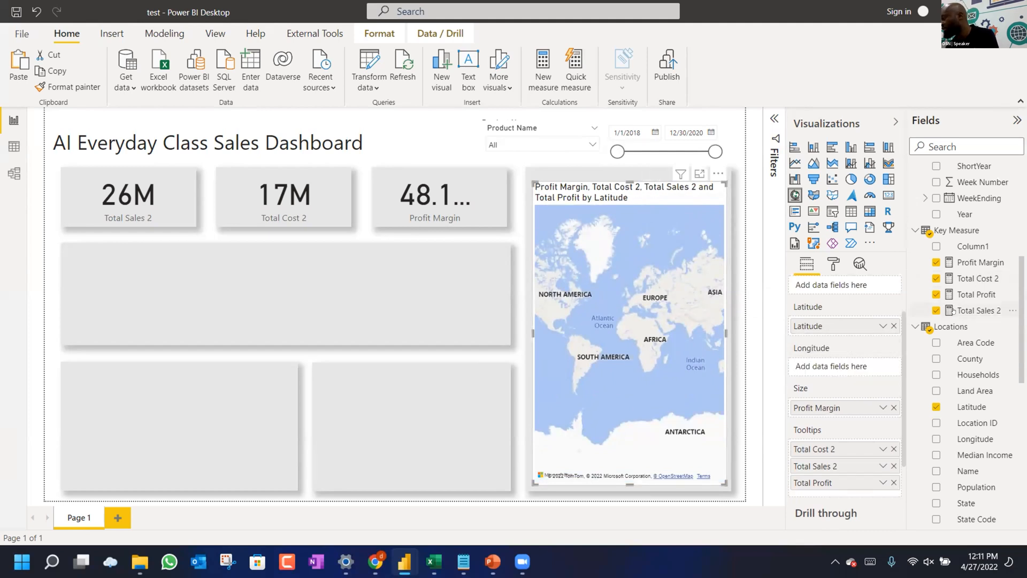
scroll(958, 337, down, 3)
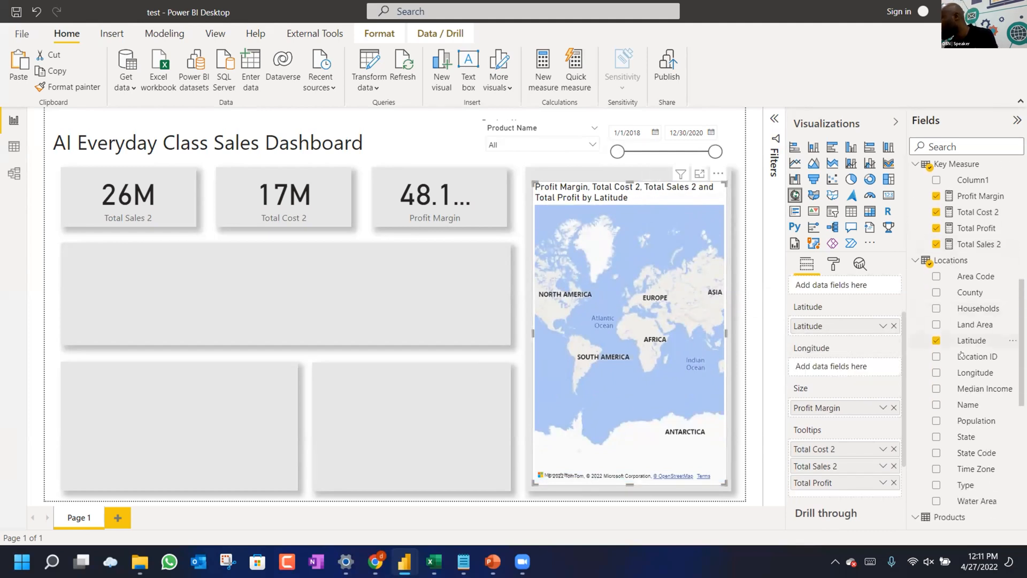
drag(823, 363, 803, 366)
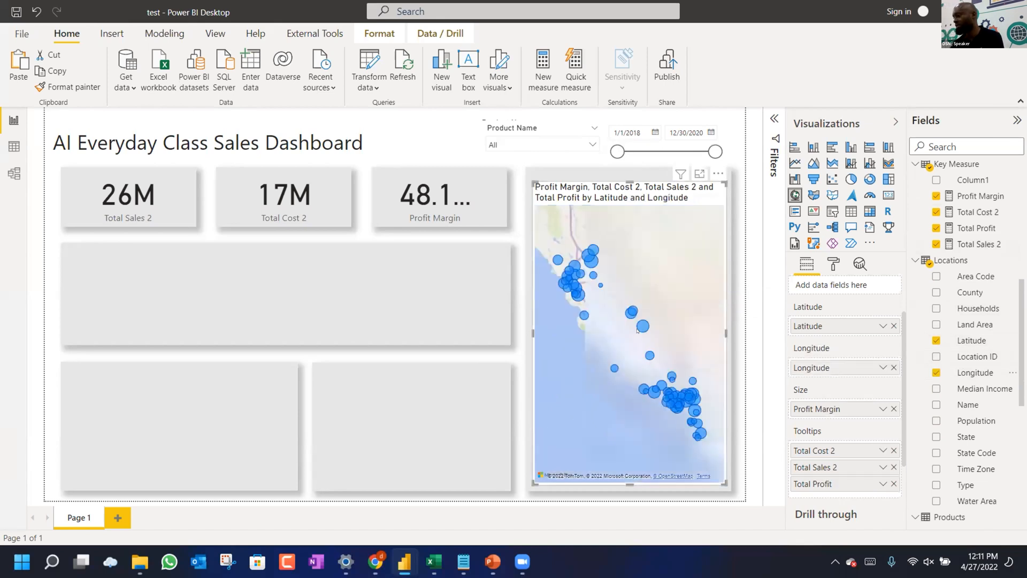
mouse_move(570, 278)
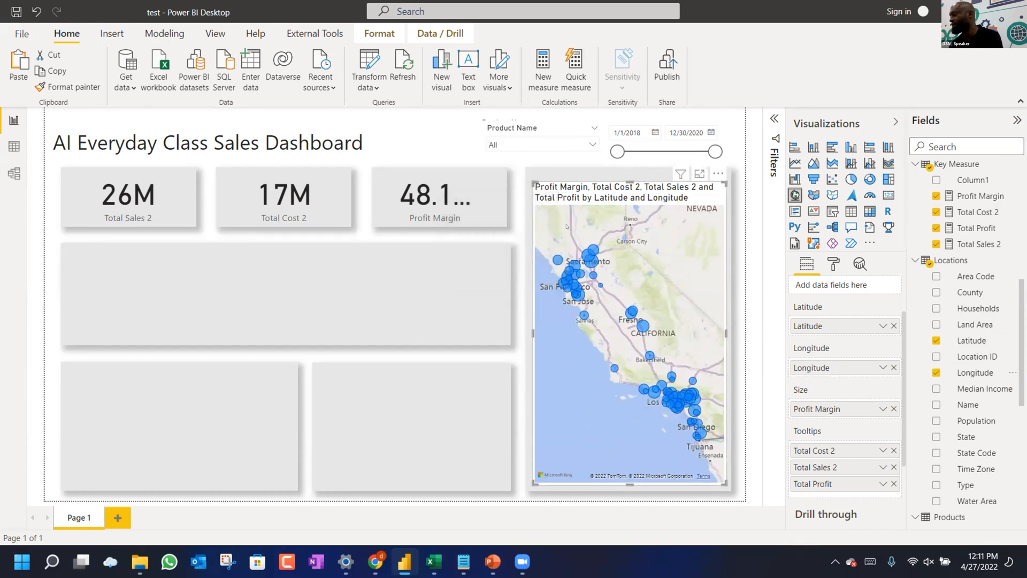
Insert a line chart below the Total Sales 2 card and widen it across the background box.
click(423, 268)
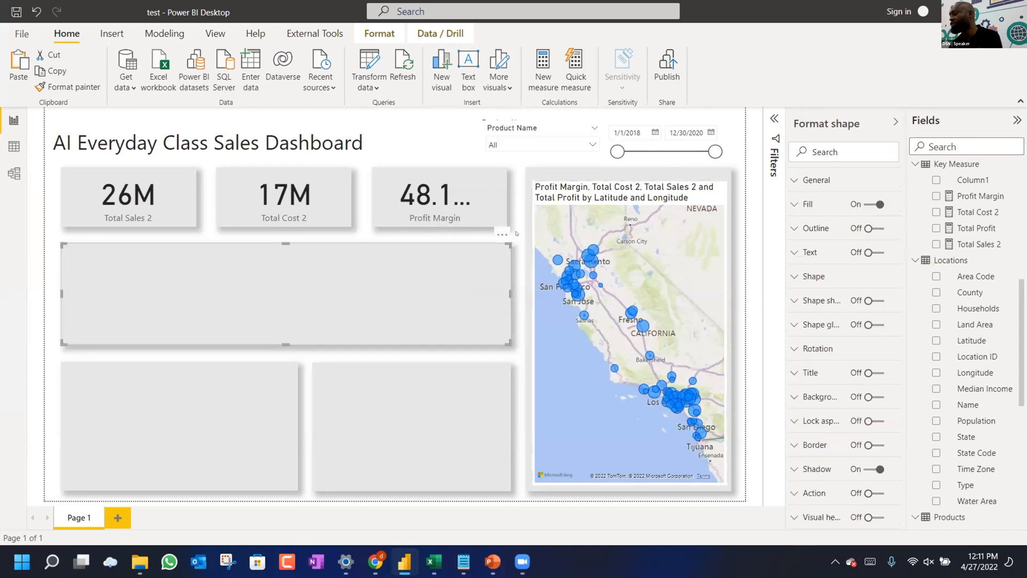
click(516, 233)
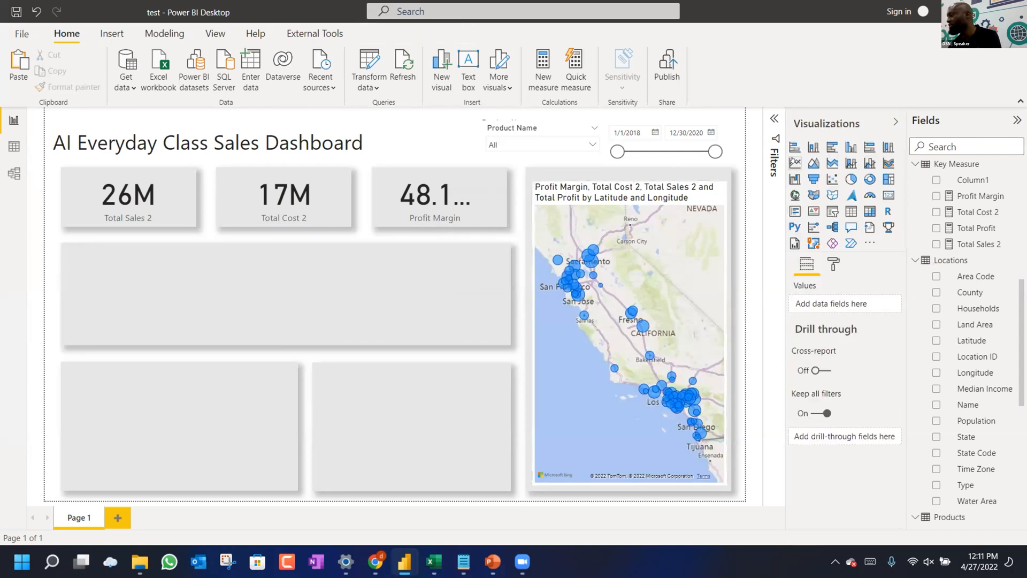
click(795, 162)
drag(132, 305, 97, 390)
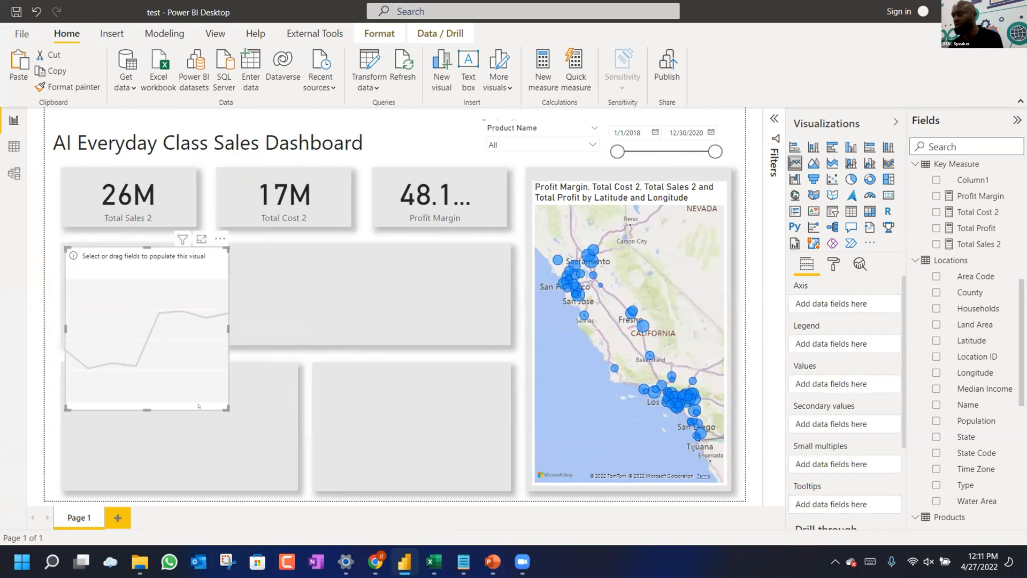
drag(225, 407, 507, 339)
Put the Date field on the line chart's axis.
scroll(928, 229, up, 7)
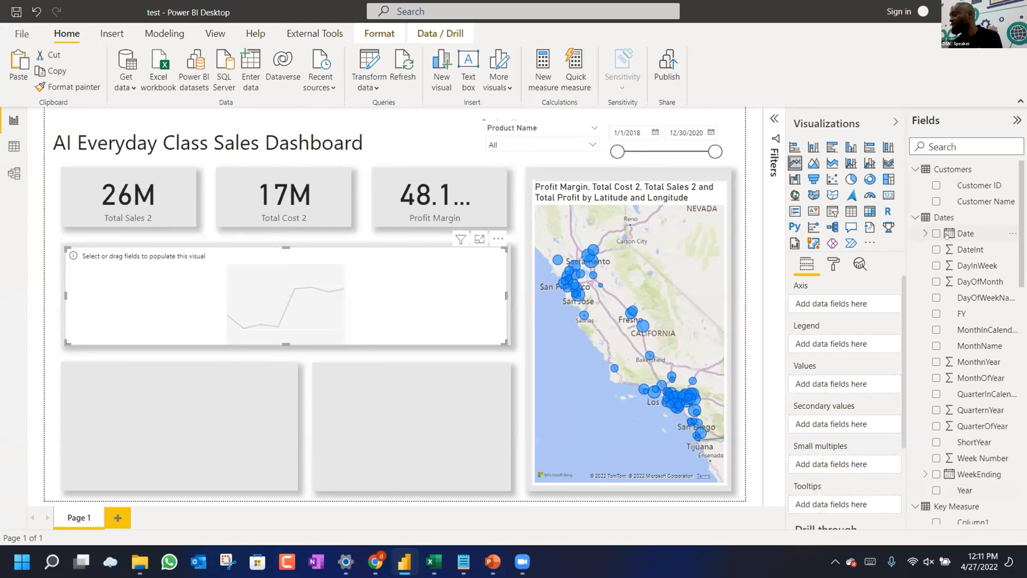
drag(817, 304, 841, 304)
click(881, 306)
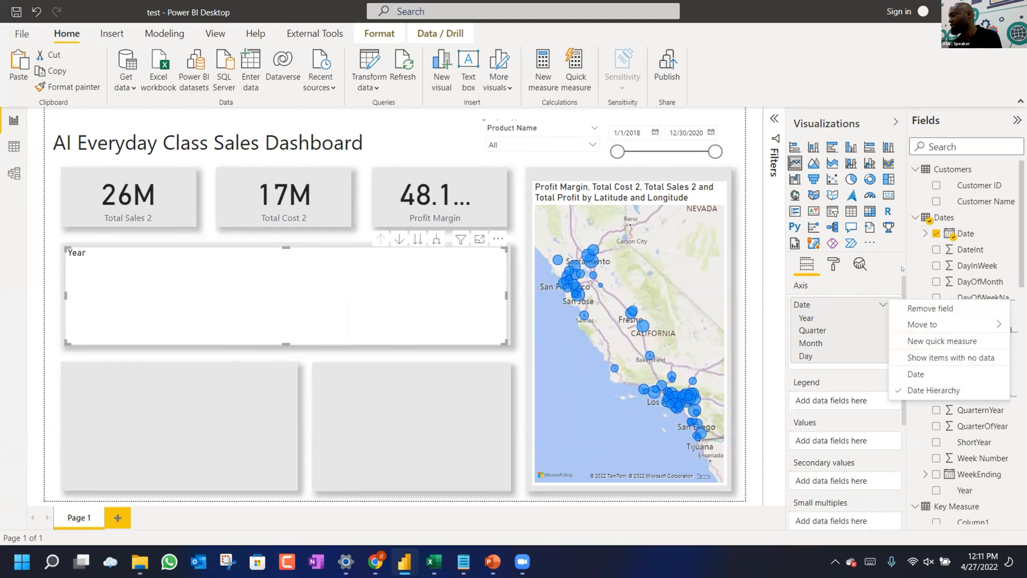
click(831, 180)
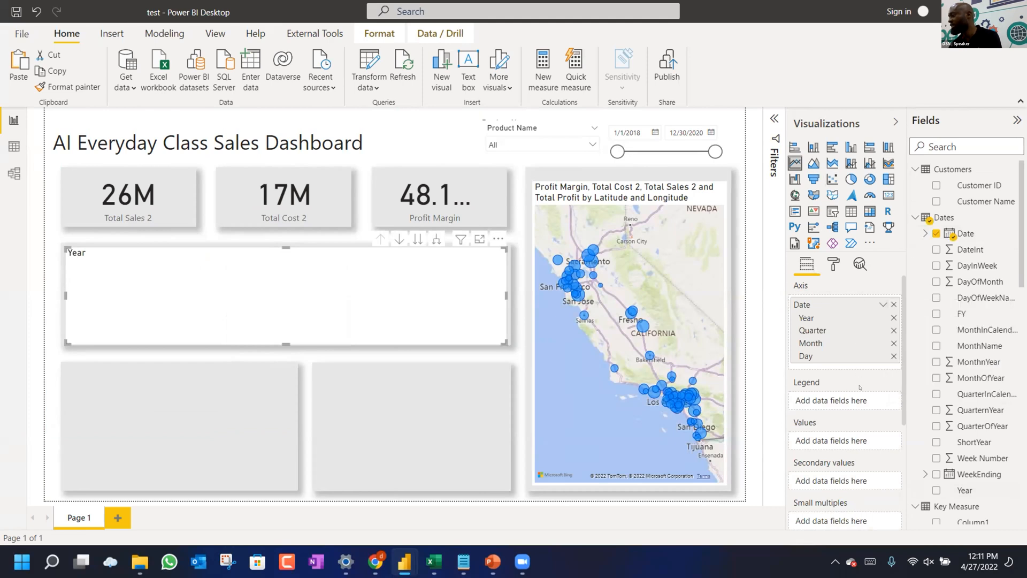
Delete the Column1 measure from the Key Measure table.
scroll(860, 387, down, 5)
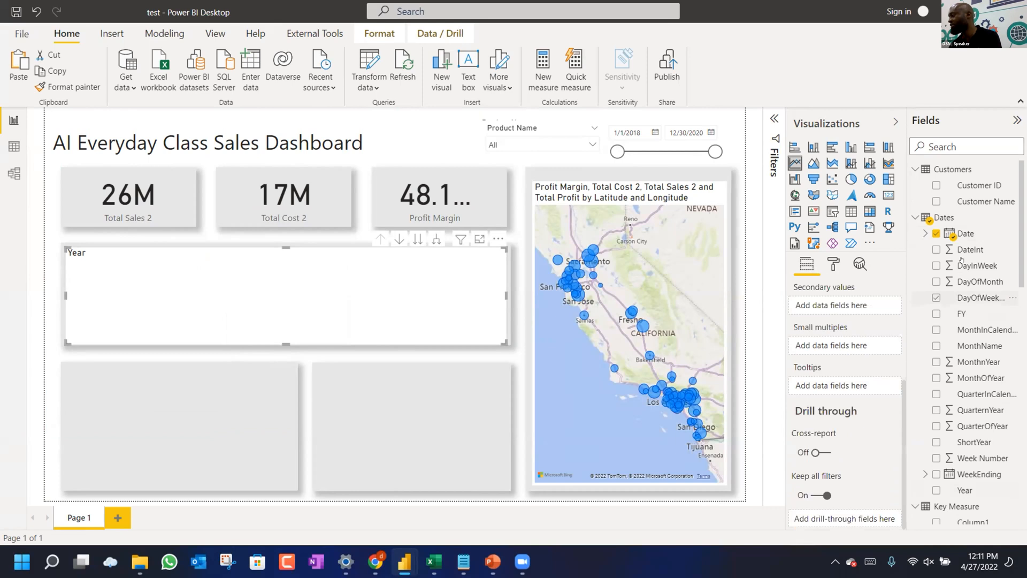
scroll(987, 268, down, 5)
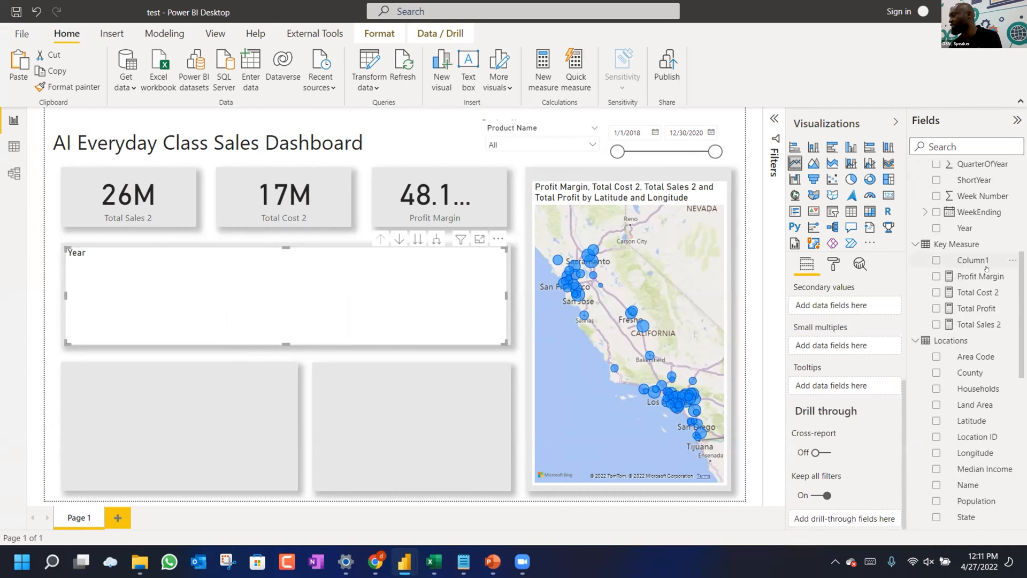
click(1013, 260)
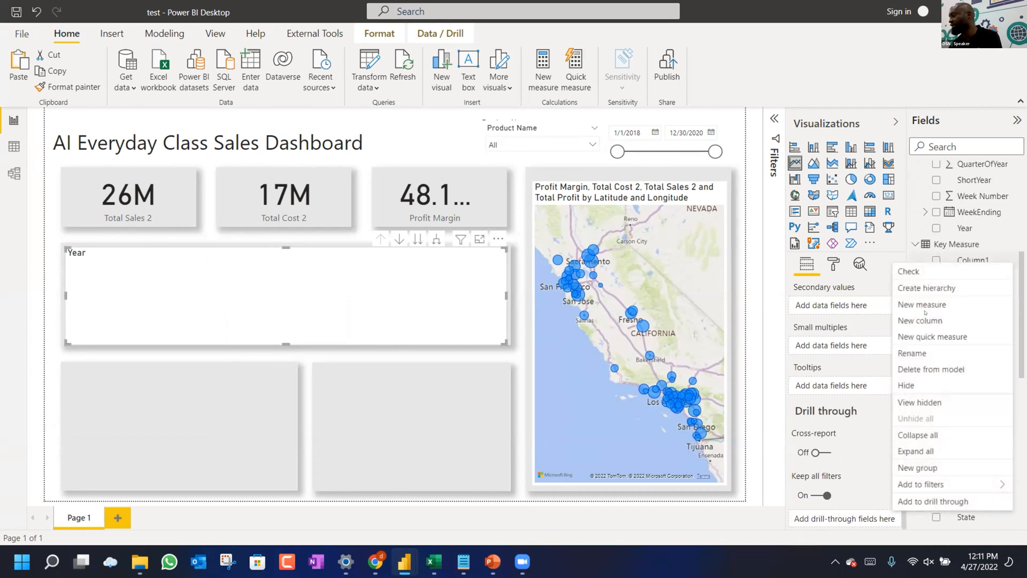
click(922, 370)
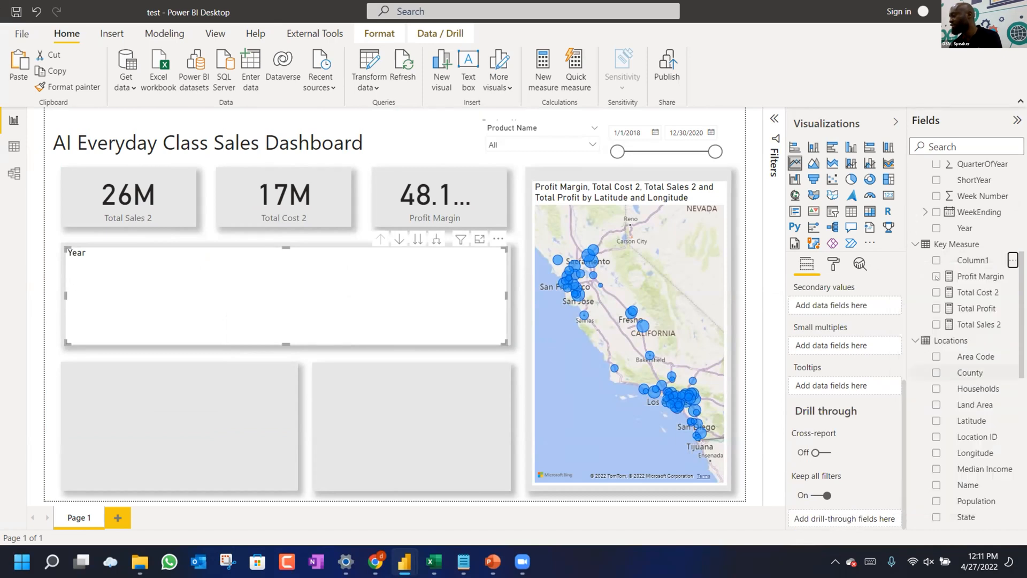
click(591, 303)
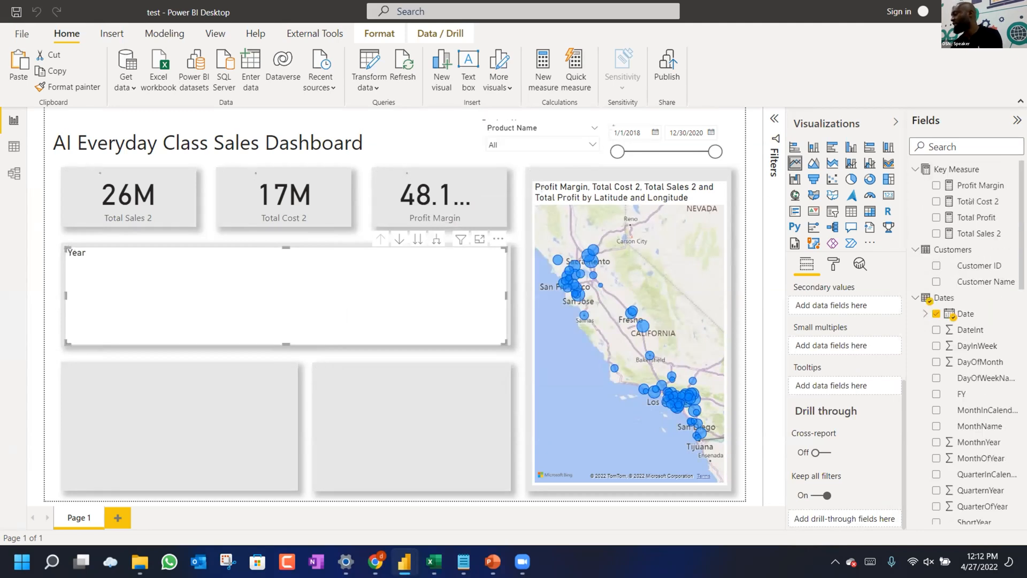
click(913, 171)
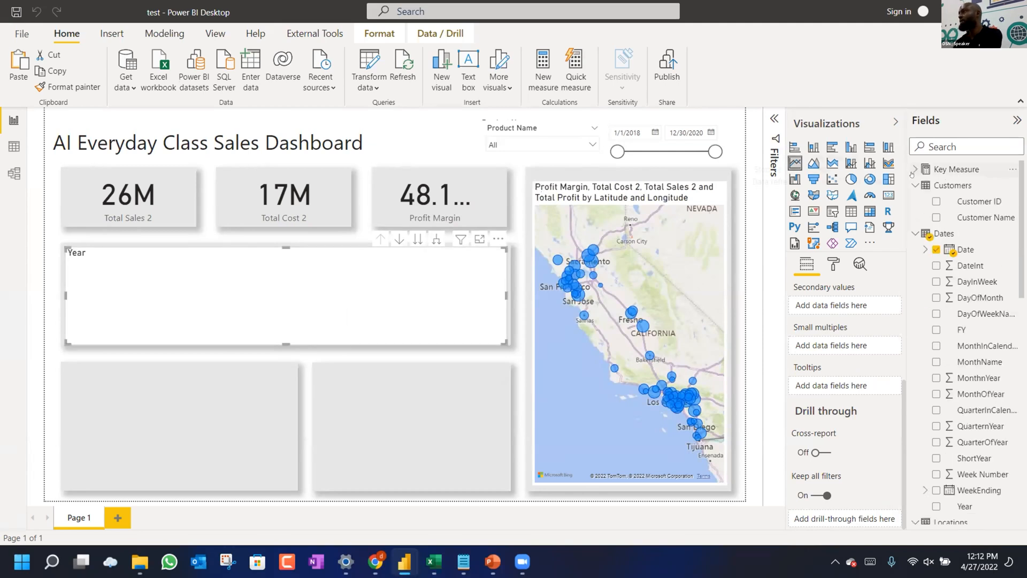
click(913, 171)
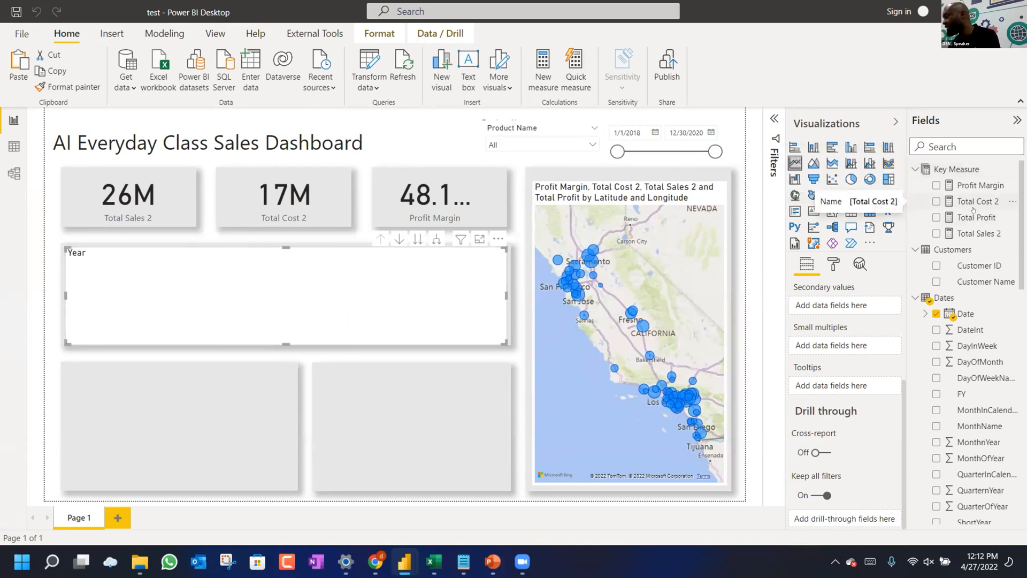
Add Total Profit as the line chart's values and drill from years to quarters.
mouse_move(976, 217)
mouse_down()
mouse_move(877, 294)
mouse_move(835, 313)
mouse_move(867, 319)
mouse_move(963, 220)
mouse_up()
scroll(851, 329, up, 3)
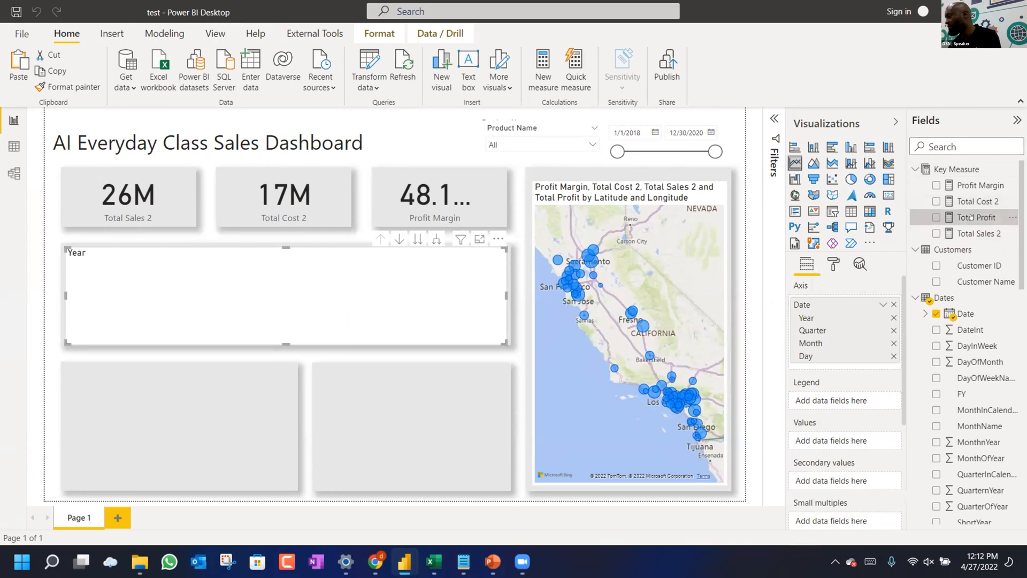
drag(973, 218, 844, 438)
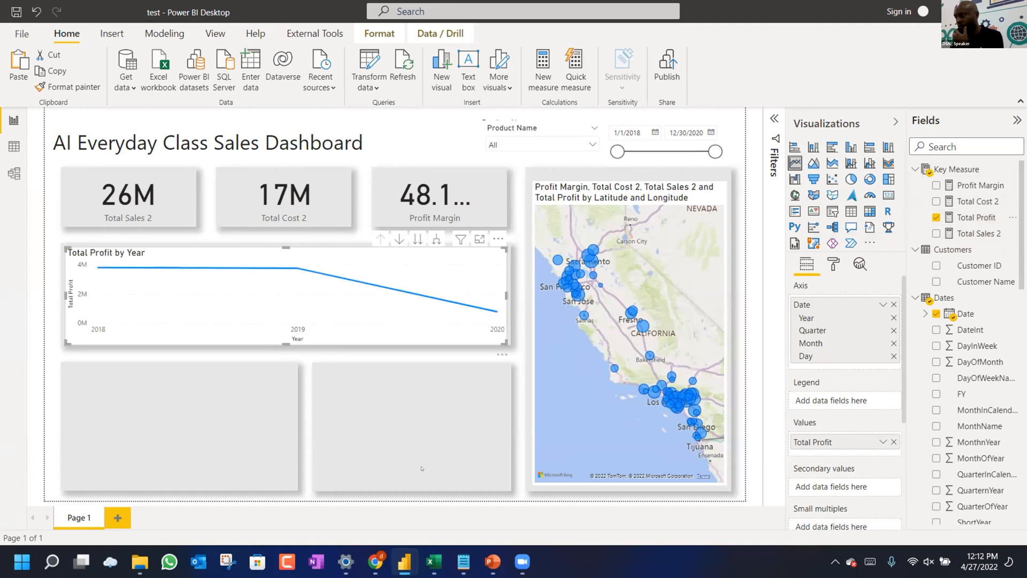
click(418, 240)
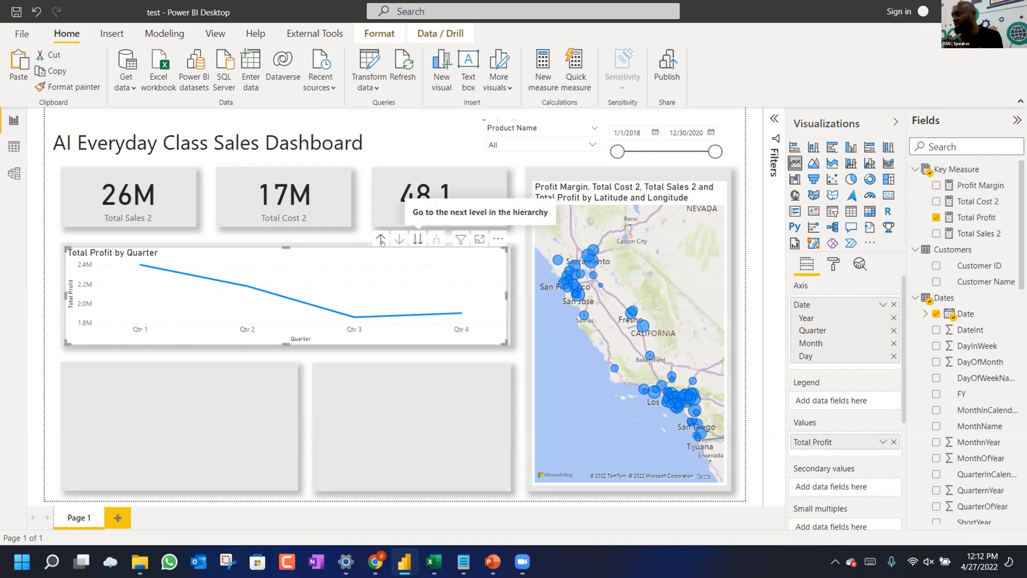
Drill the Total Profit line chart from quarters through months down to days 1–31.
click(399, 240)
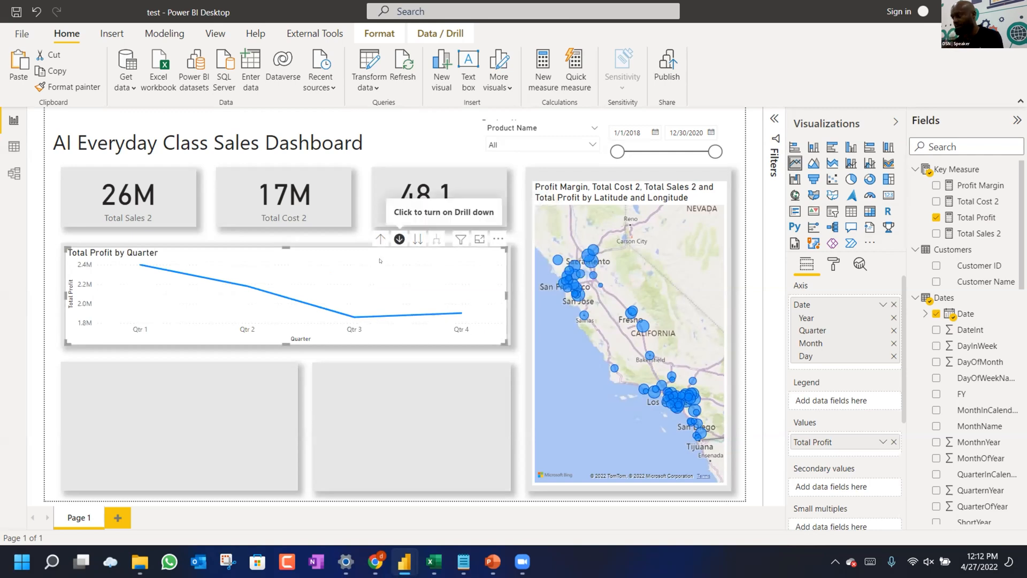
click(399, 239)
click(418, 239)
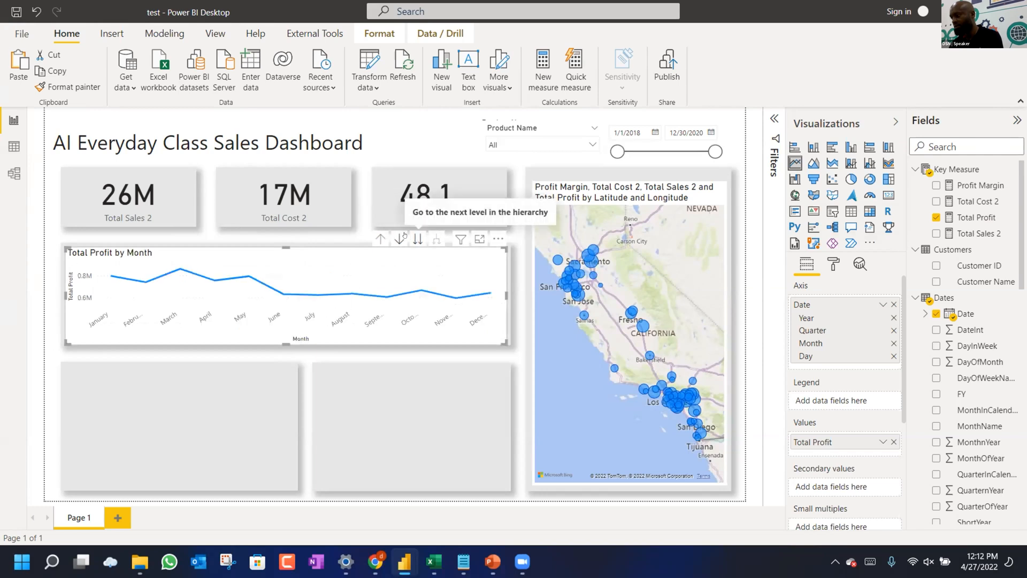
click(418, 239)
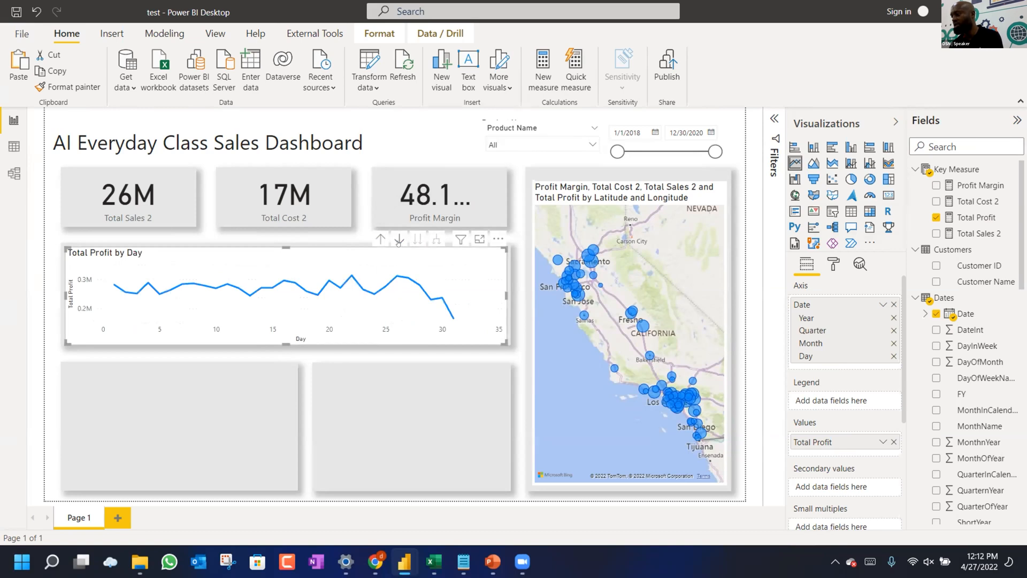
click(399, 240)
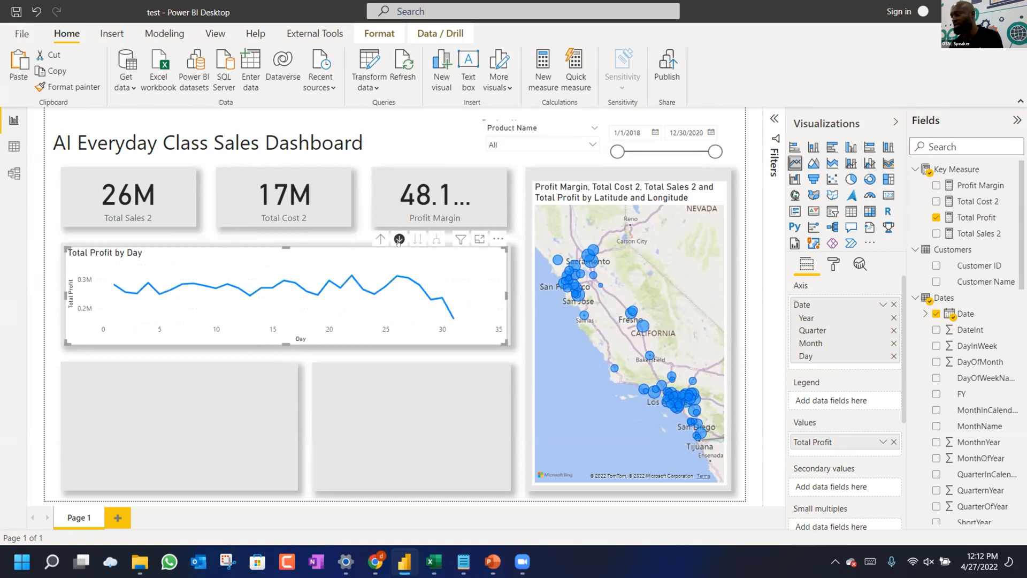
click(309, 353)
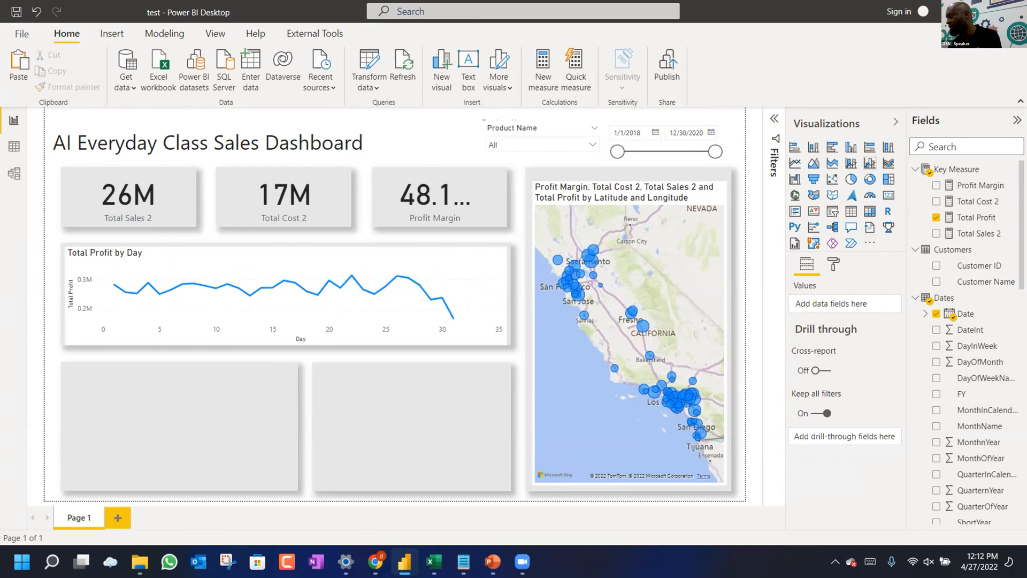
Insert a clustered bar chart and move it onto the lower-left grey card.
click(825, 149)
drag(169, 231, 140, 413)
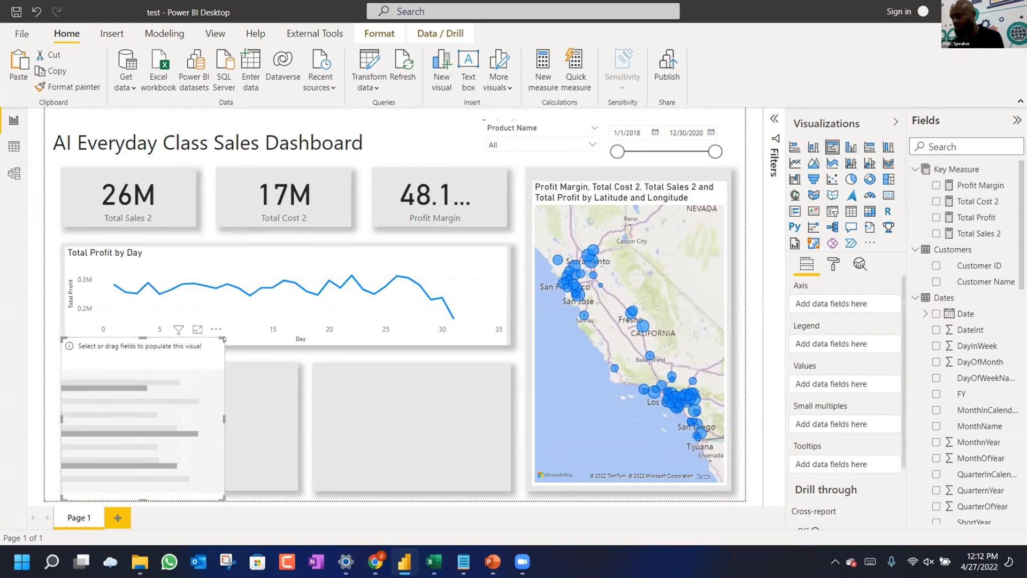
mouse_move(190, 397)
mouse_down()
mouse_move(203, 343)
mouse_move(198, 382)
mouse_up()
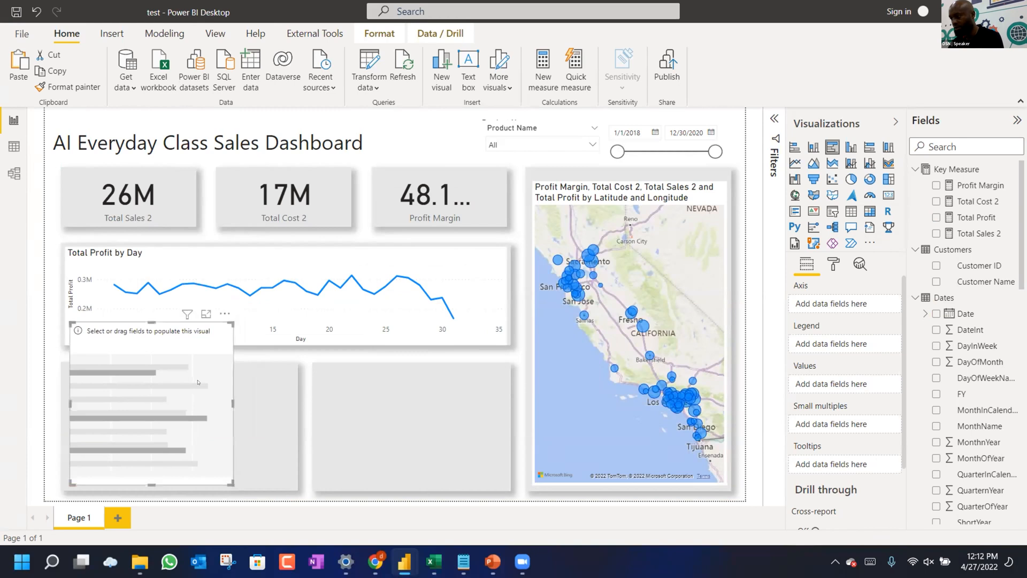
scroll(930, 329, down, 3)
scroll(931, 329, down, 8)
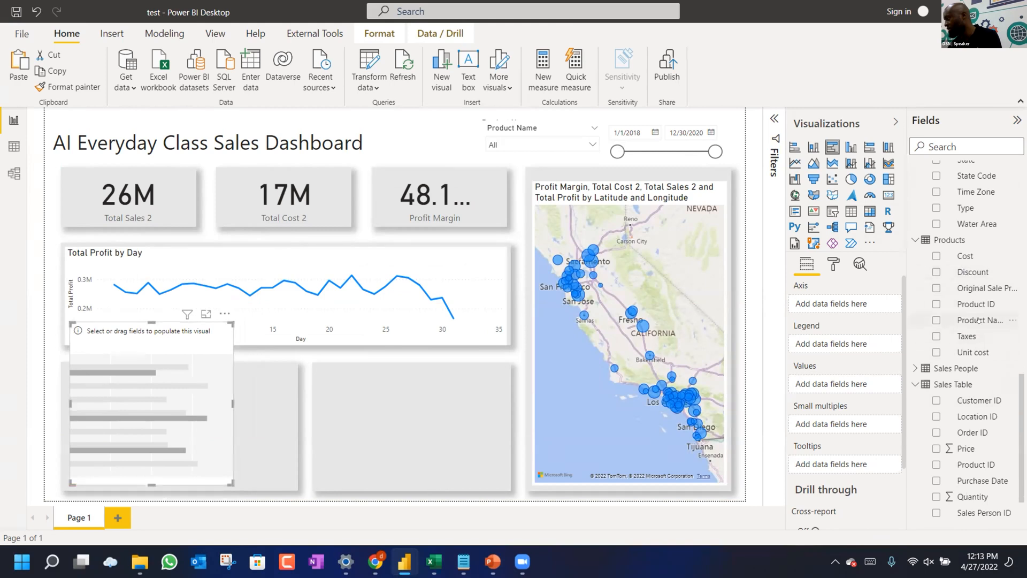
Chart Total Sales 2 by Product Name and resize the bar chart to fit the card.
drag(978, 320, 854, 305)
scroll(954, 244, up, 8)
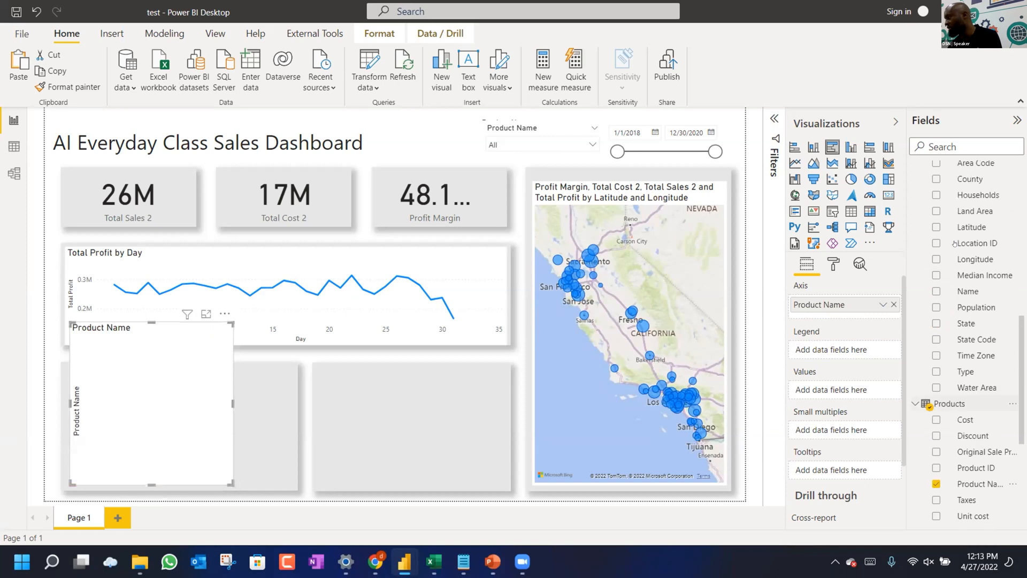
scroll(960, 225, up, 5)
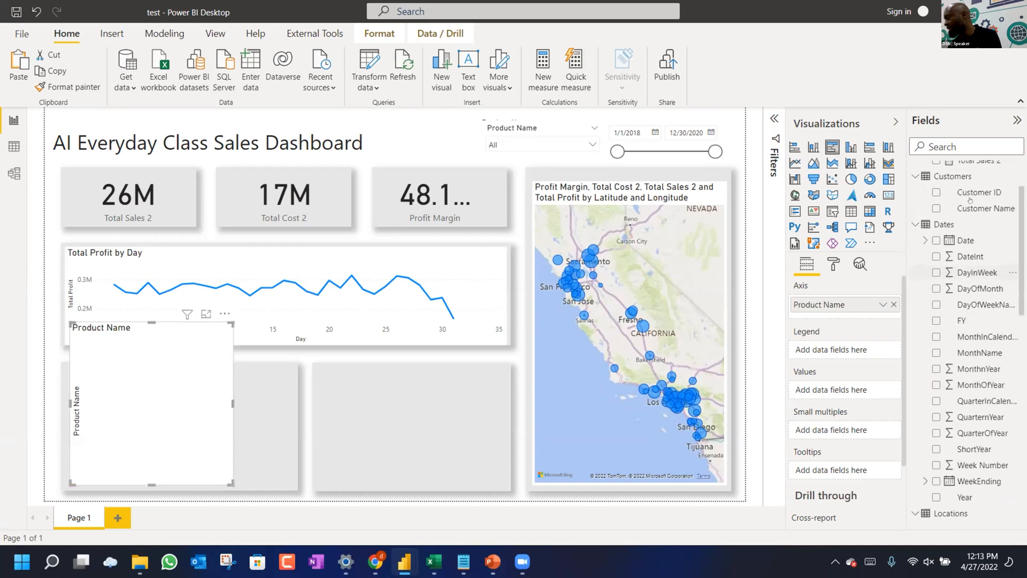
scroll(970, 199, up, 1)
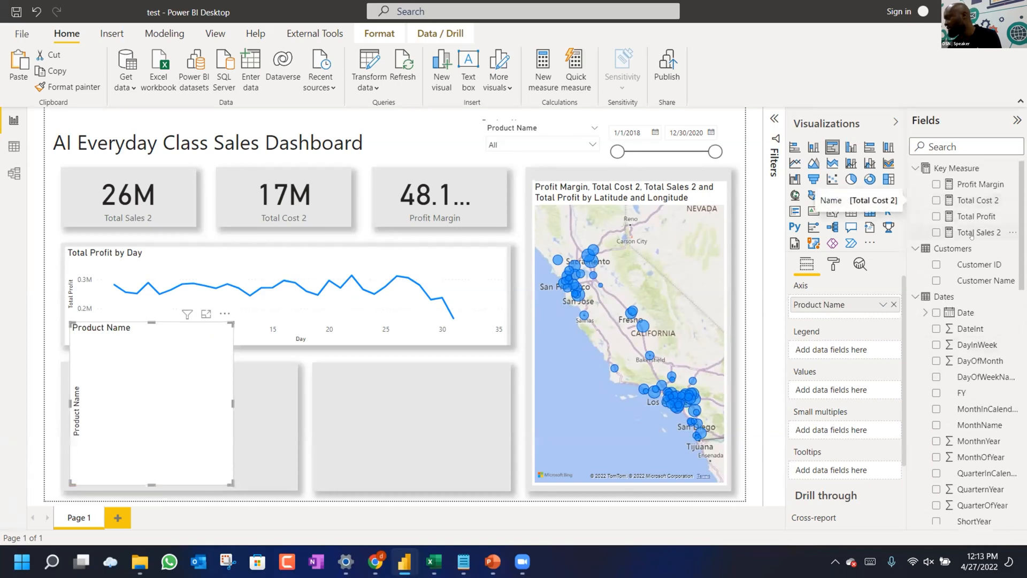
drag(974, 232, 844, 391)
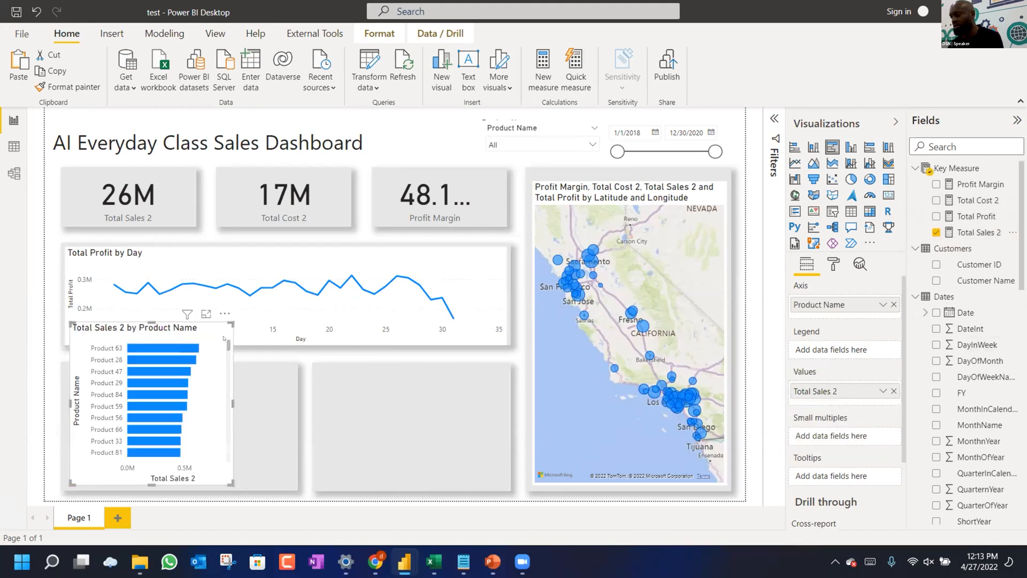
drag(231, 324, 267, 371)
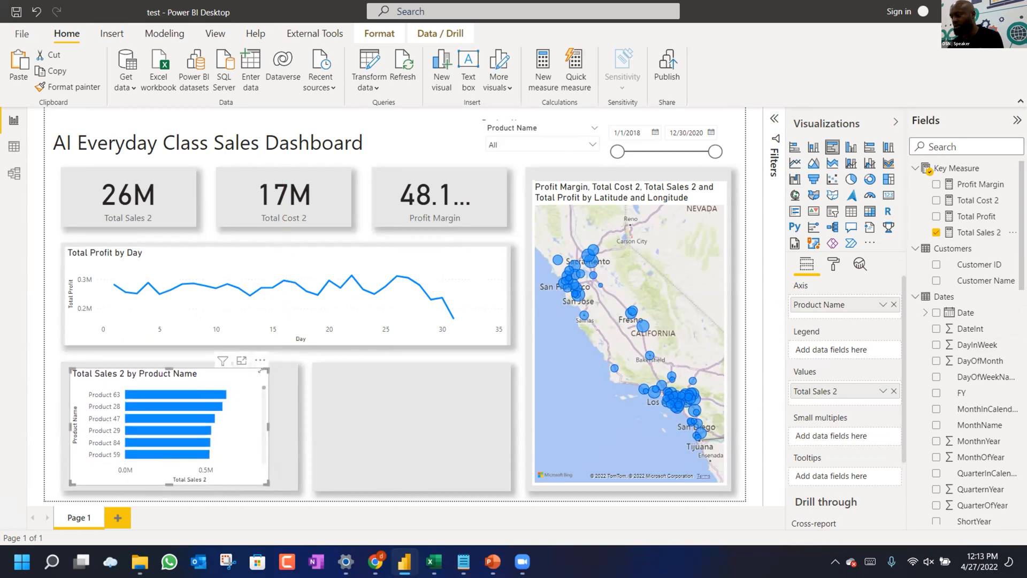
Resize the product sales bar chart and narrow its grey card background.
drag(223, 371, 191, 378)
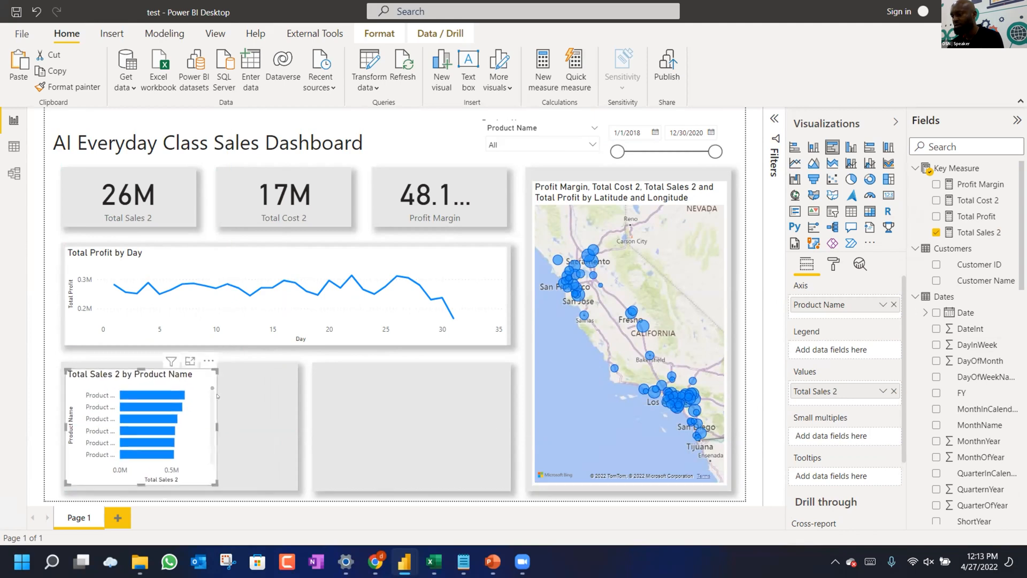
drag(211, 422, 219, 423)
click(278, 423)
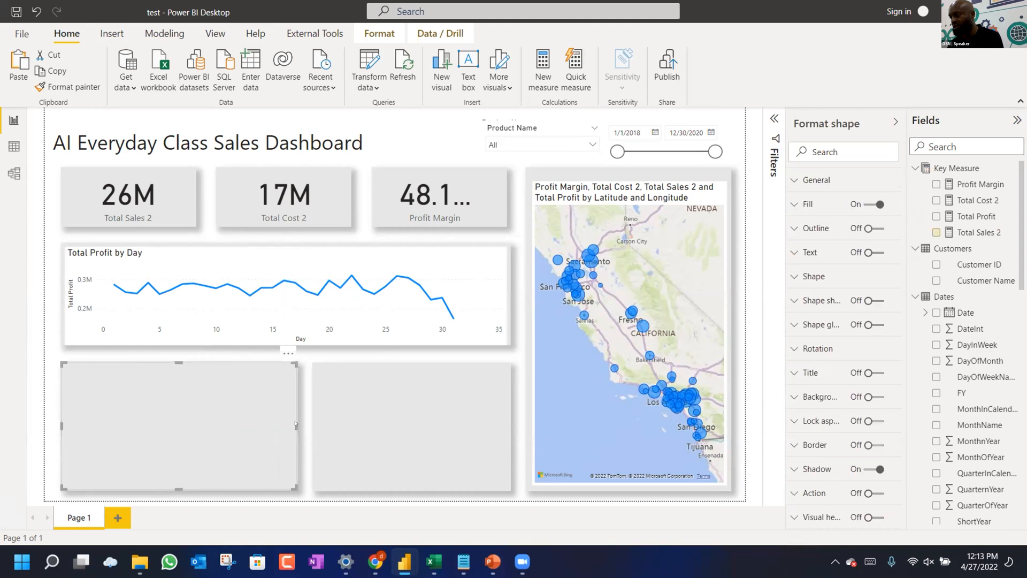
drag(297, 426, 227, 426)
Move the right grey card beside the first, narrow it, and paste a duplicate rectangle.
click(481, 417)
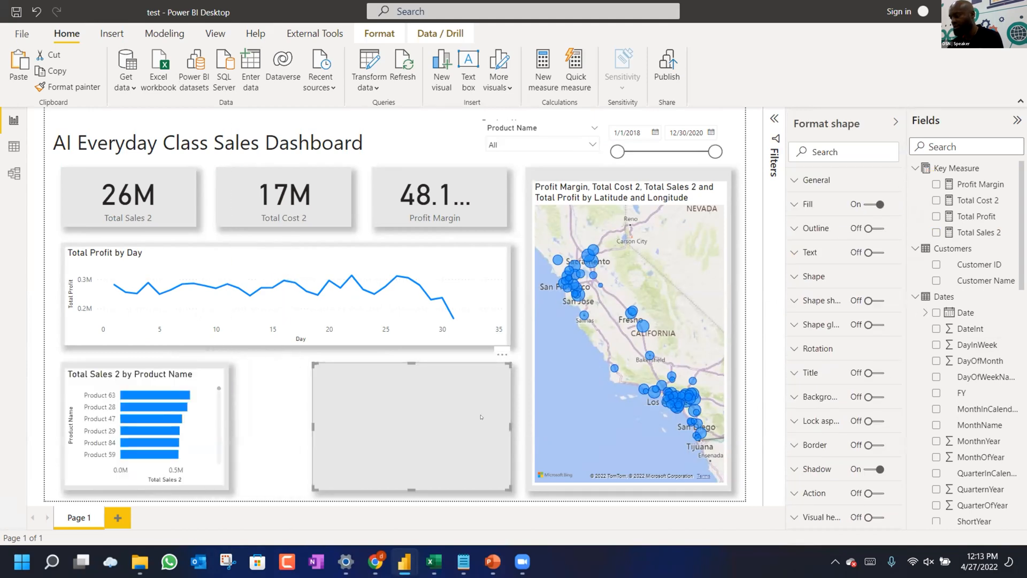
drag(421, 431, 346, 433)
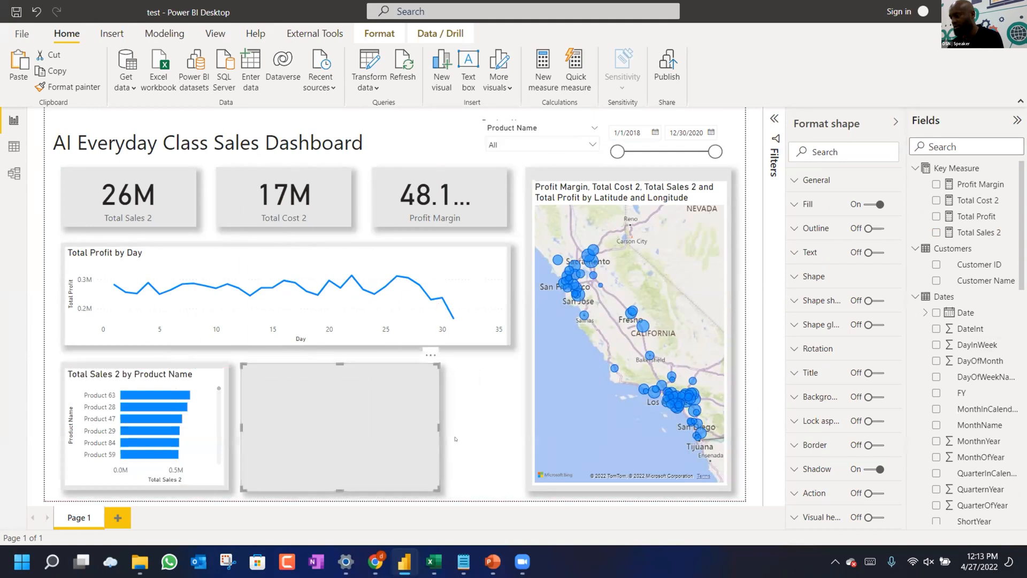
drag(435, 423, 489, 426)
key(ctrl+c)
key(ctrl+v)
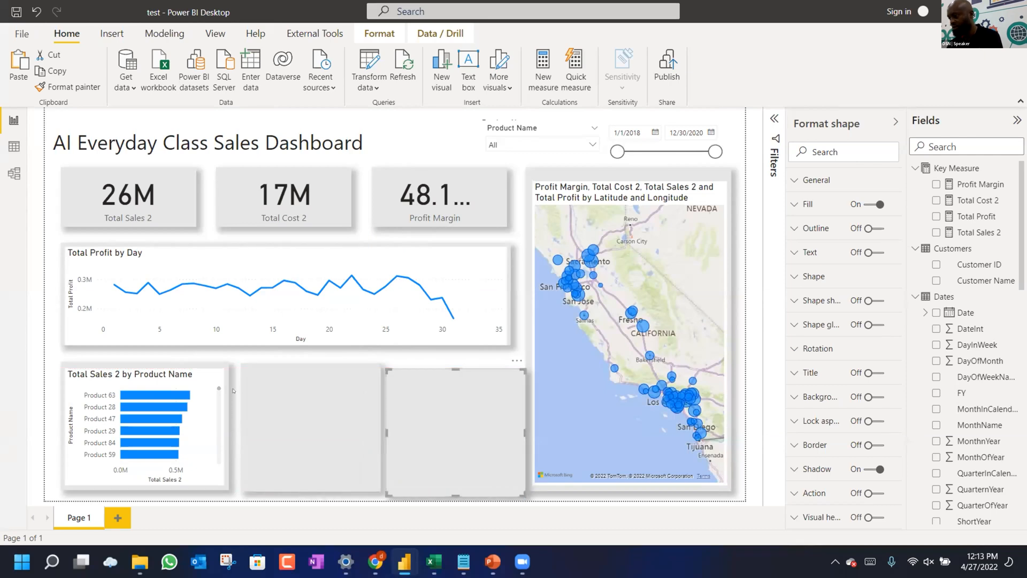
Align the left, middle and third grey cards side by side along the bottom row.
click(150, 366)
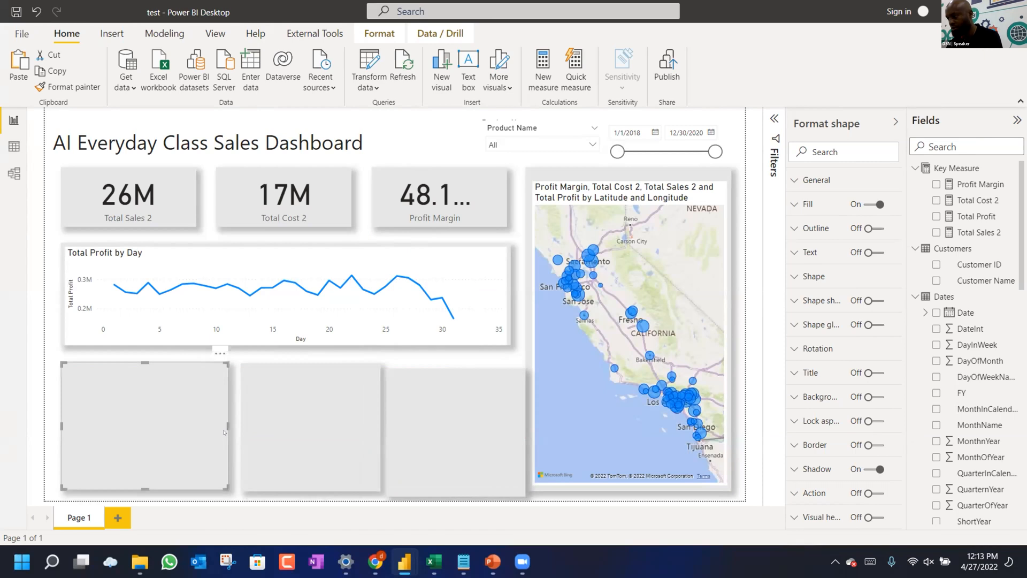
drag(228, 425, 249, 431)
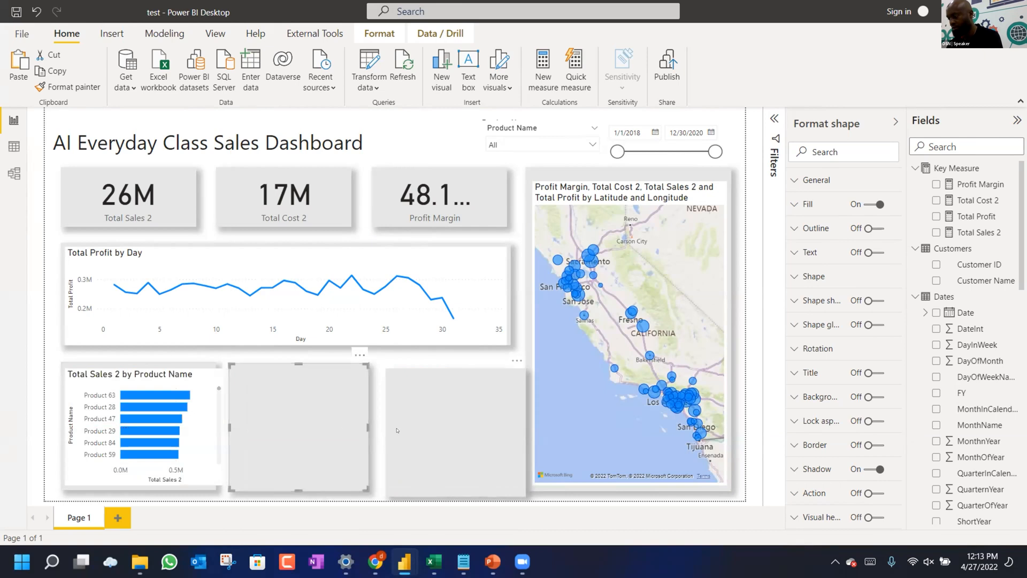
drag(388, 424, 388, 424)
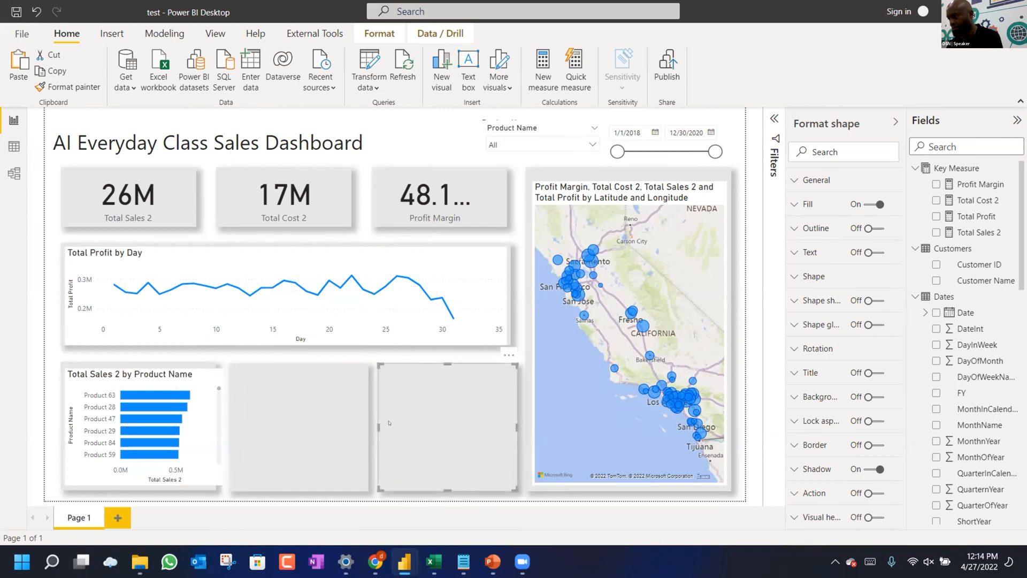
click(346, 432)
mouse_move(365, 429)
mouse_down()
mouse_move(355, 429)
mouse_move(378, 417)
mouse_move(372, 422)
mouse_up()
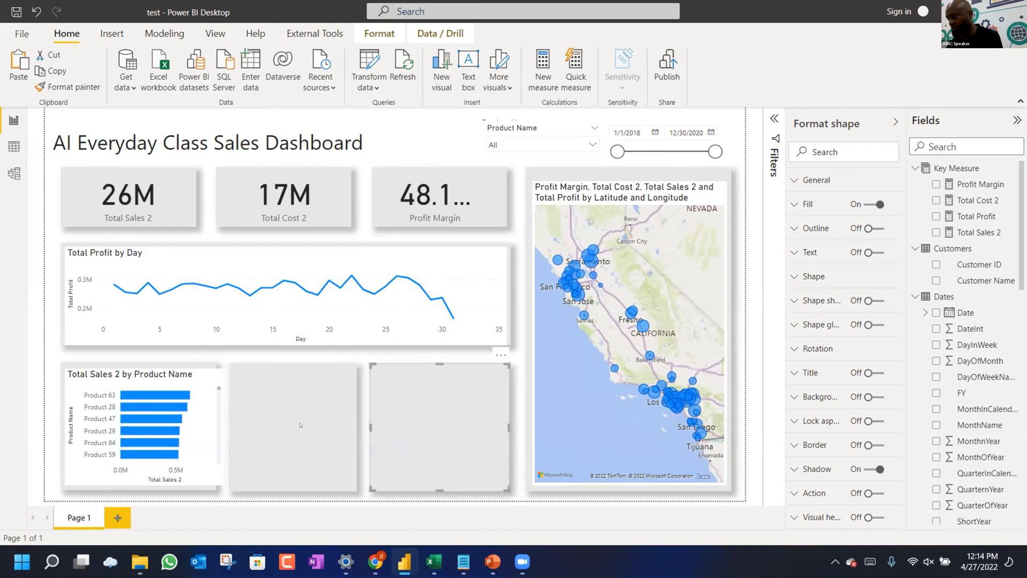
click(291, 425)
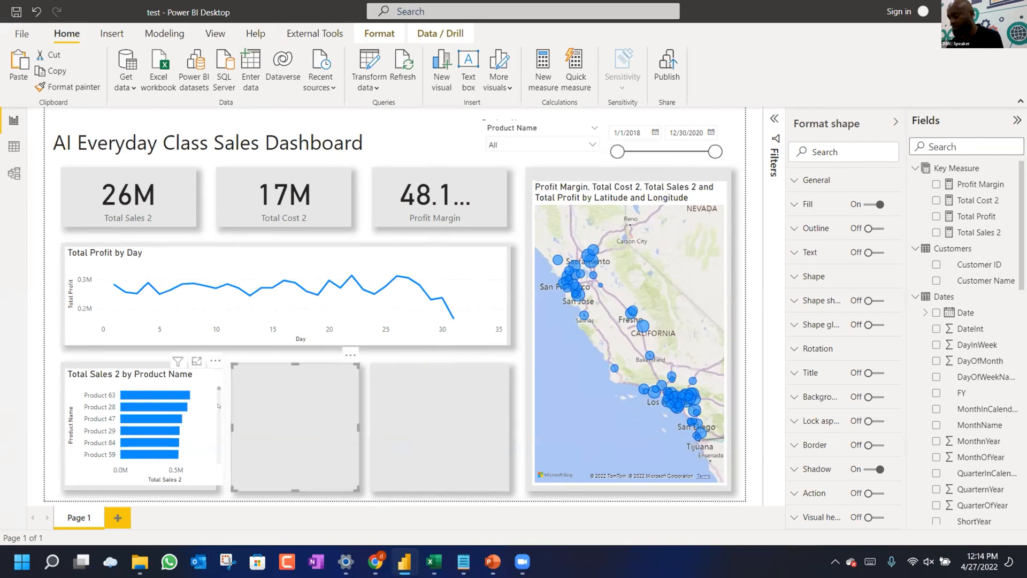
scroll(218, 406, down, 2)
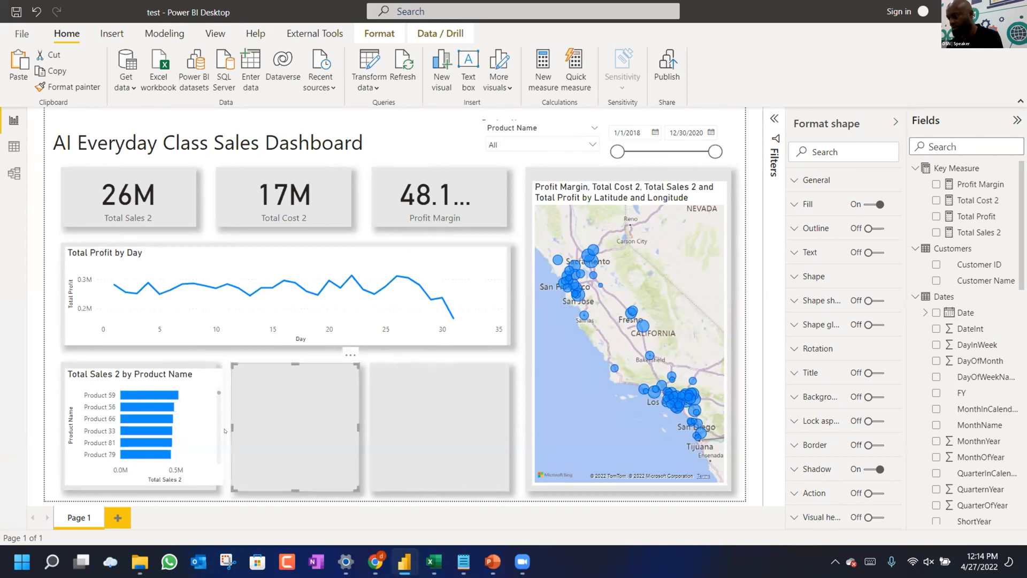
click(224, 430)
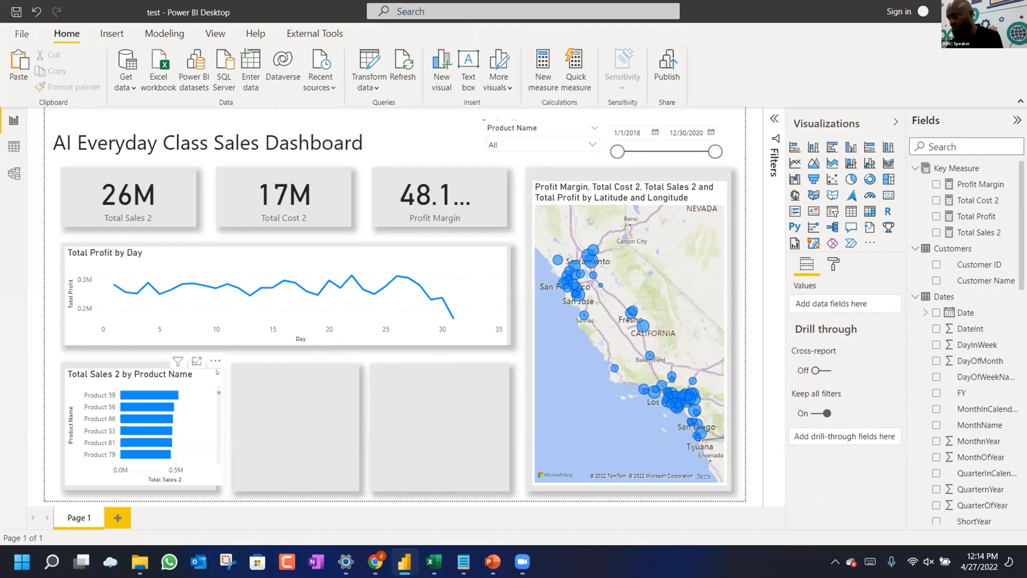
Fit the product sales chart to the left card and paste a narrower duplicate into the middle card.
click(222, 425)
mouse_move(220, 424)
mouse_down()
mouse_move(193, 426)
mouse_move(210, 425)
mouse_up()
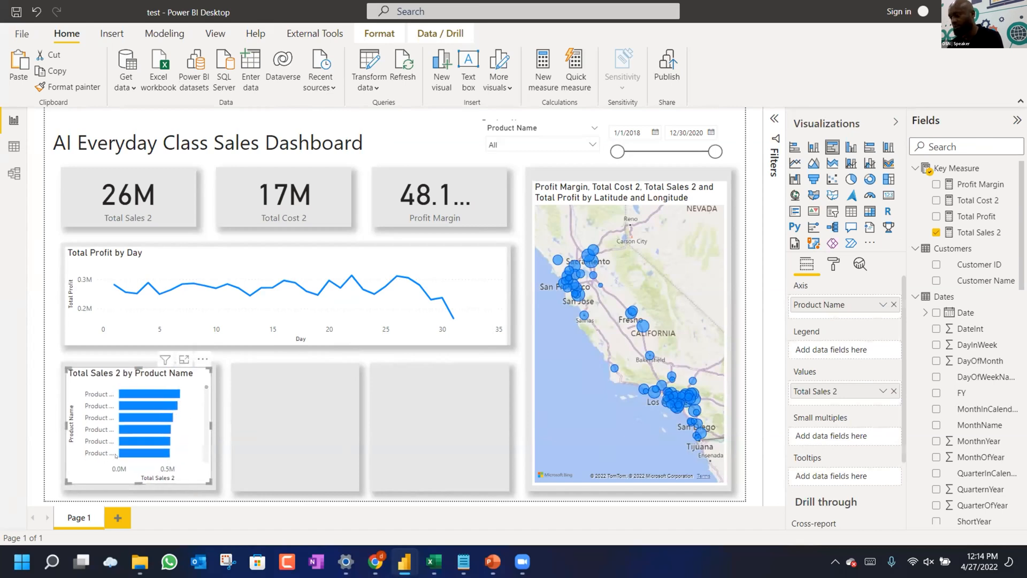
drag(132, 477, 131, 484)
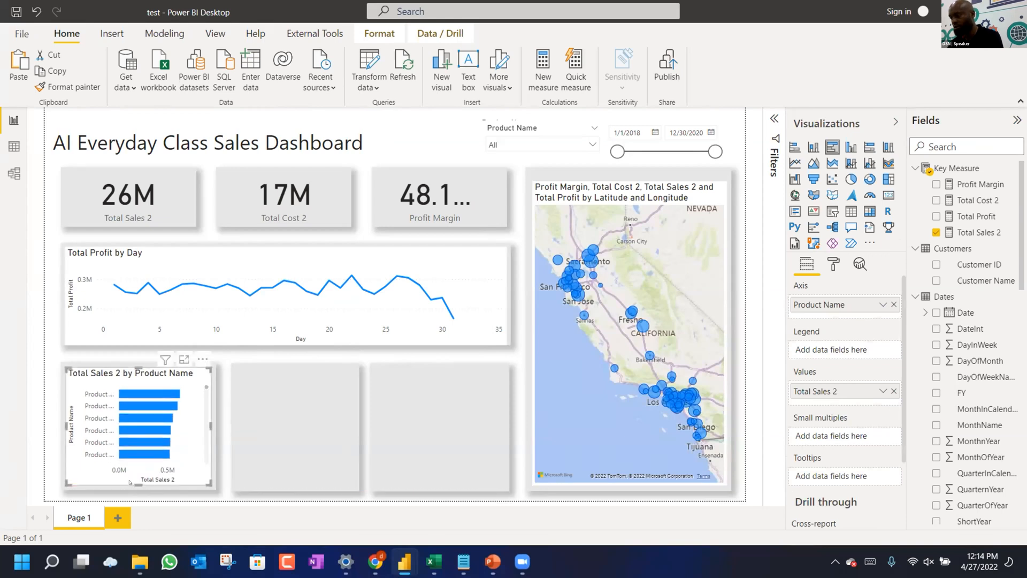
key(ctrl+v)
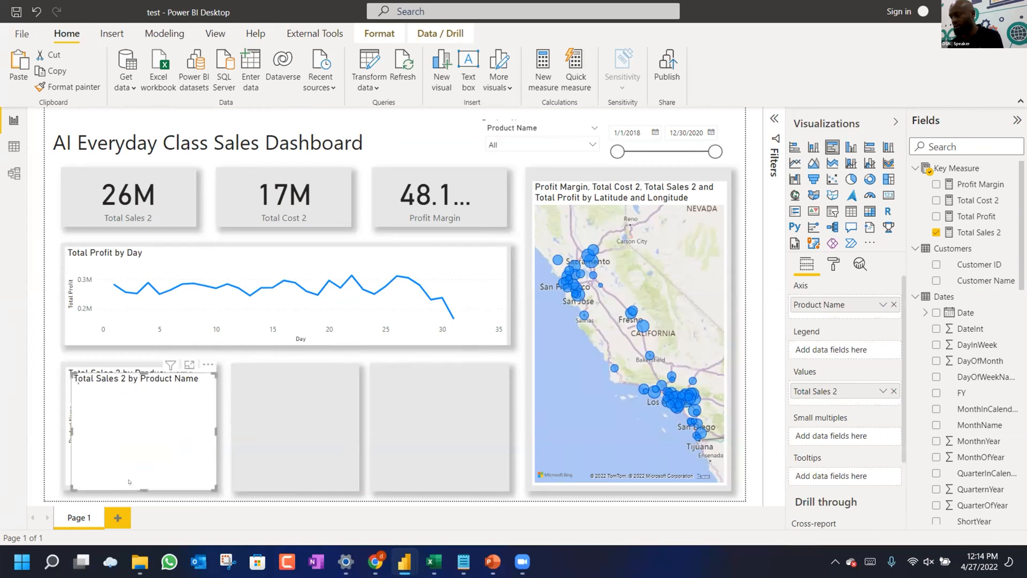
drag(232, 464, 299, 476)
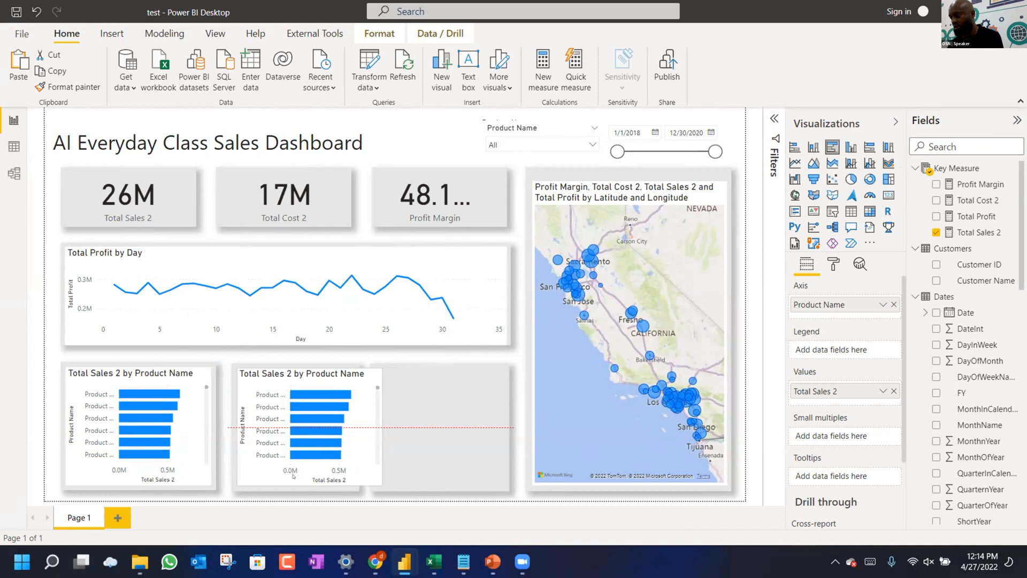
drag(379, 425, 358, 439)
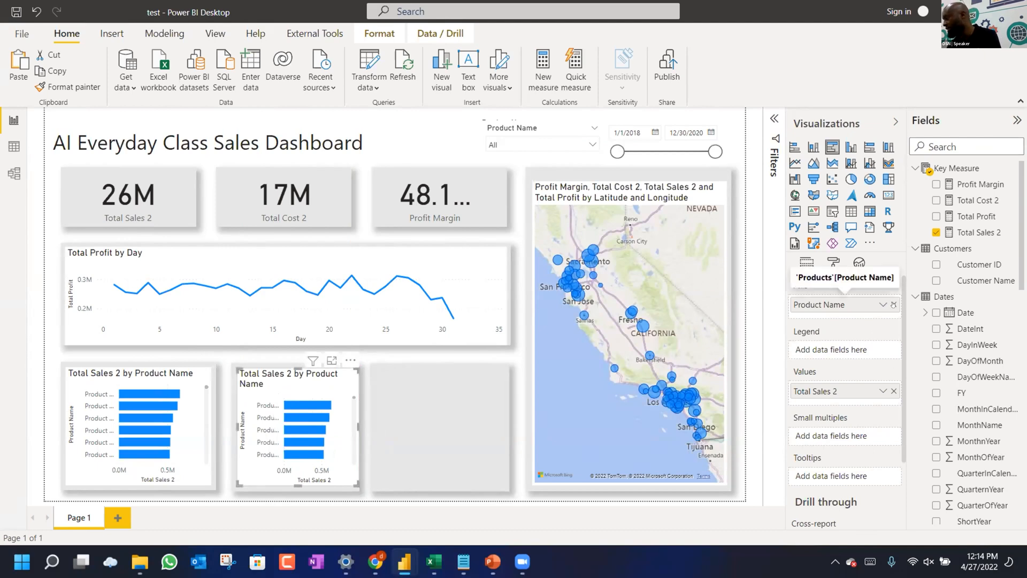
Switch the duplicate chart's axis to Salesperson Name from the Sales People table.
scroll(938, 295, down, 10)
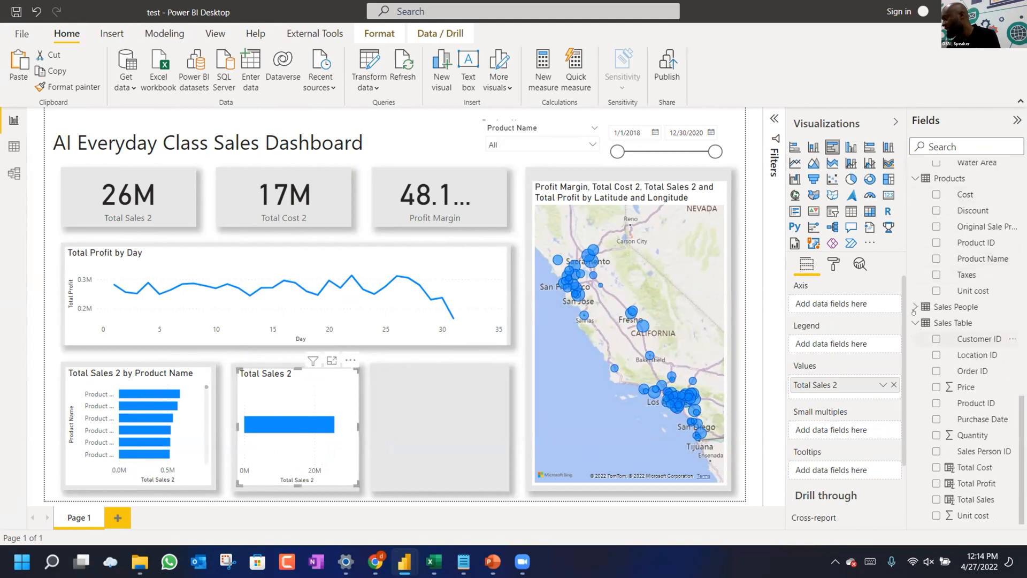
click(914, 306)
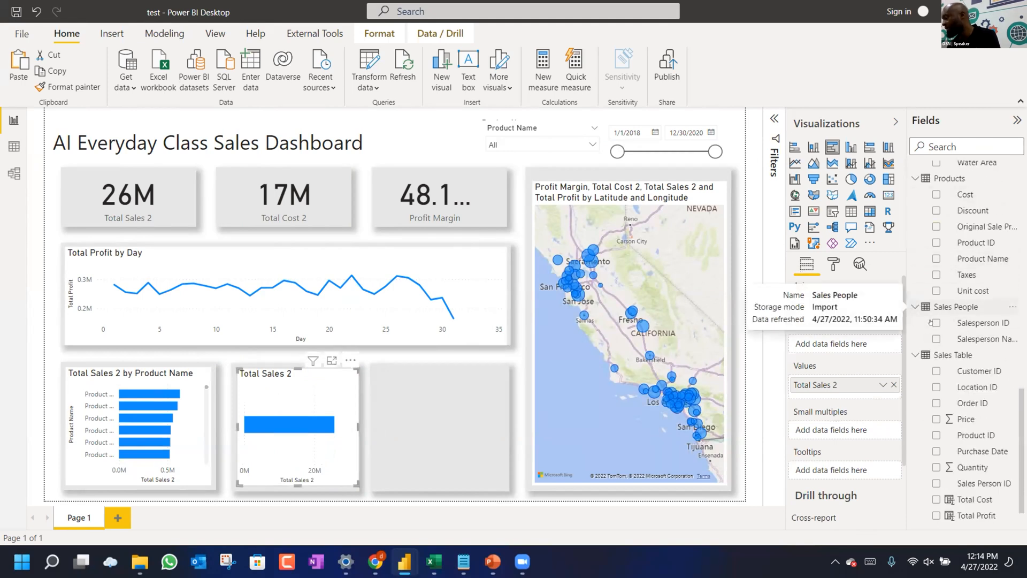
drag(982, 339, 844, 306)
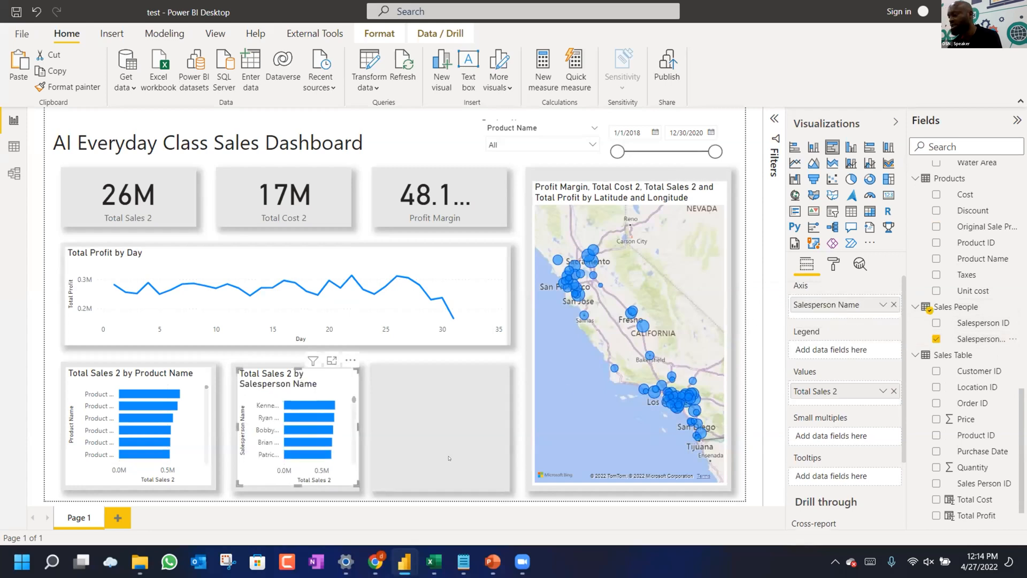
click(463, 440)
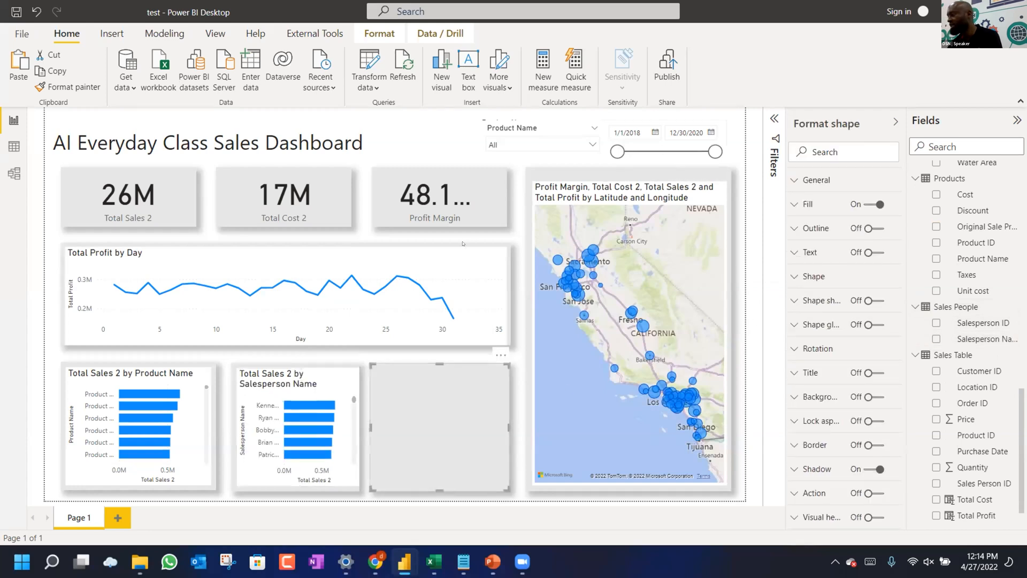
Insert a matrix visual and shrink it into the empty third lower grey box.
click(524, 276)
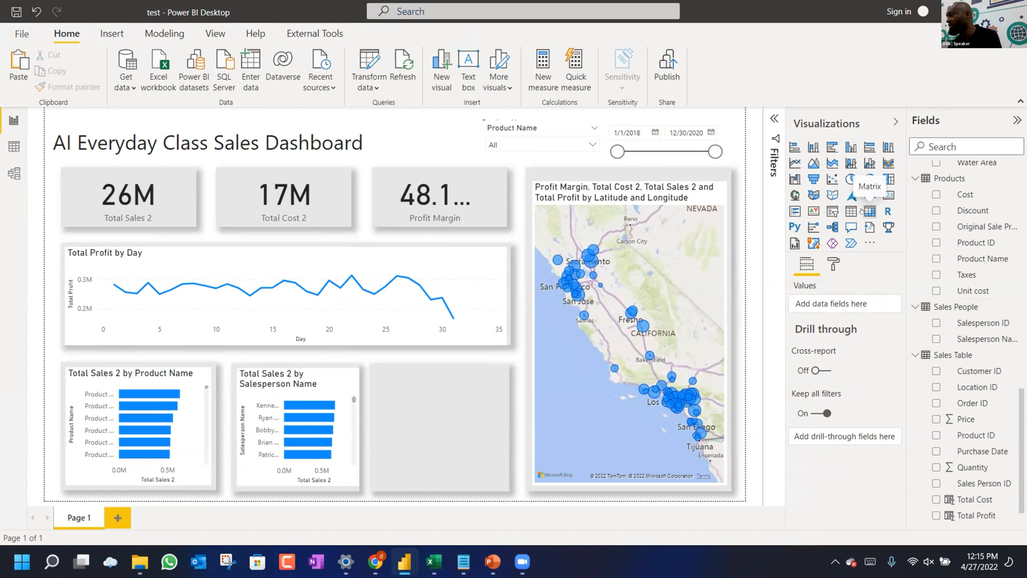
click(868, 210)
drag(114, 182, 398, 348)
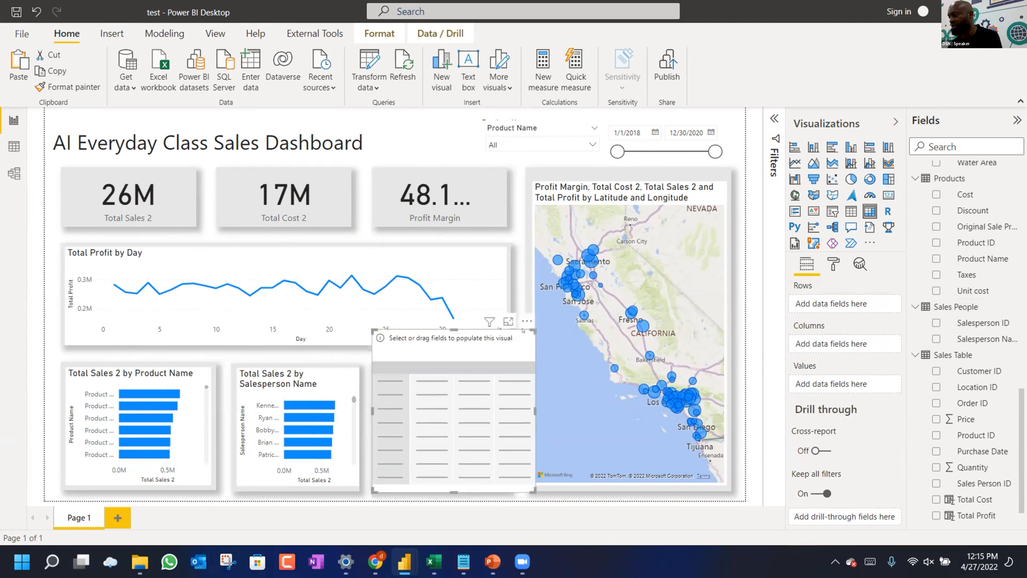
drag(527, 328, 500, 362)
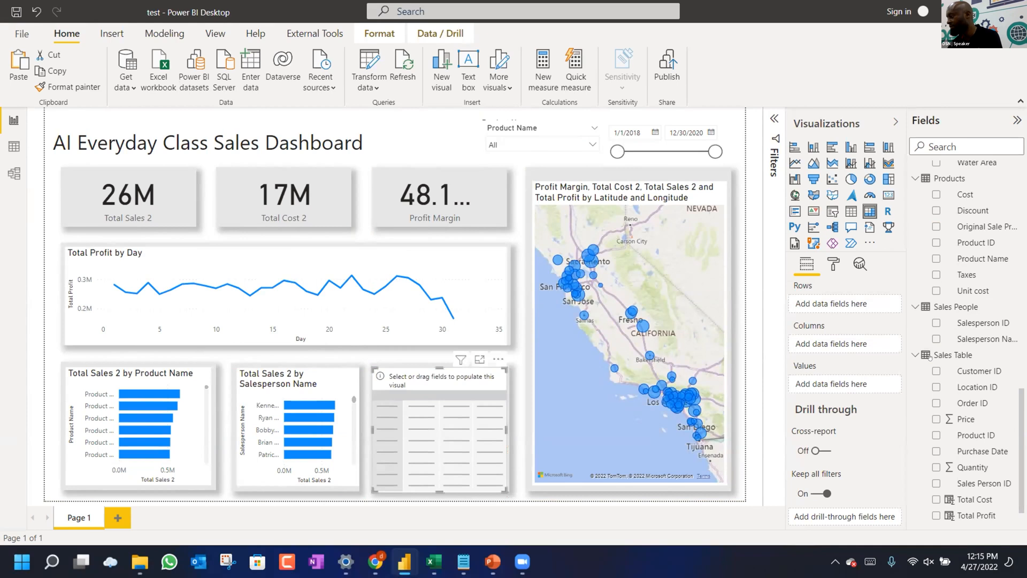
scroll(973, 390, down, 1)
scroll(973, 390, up, 8)
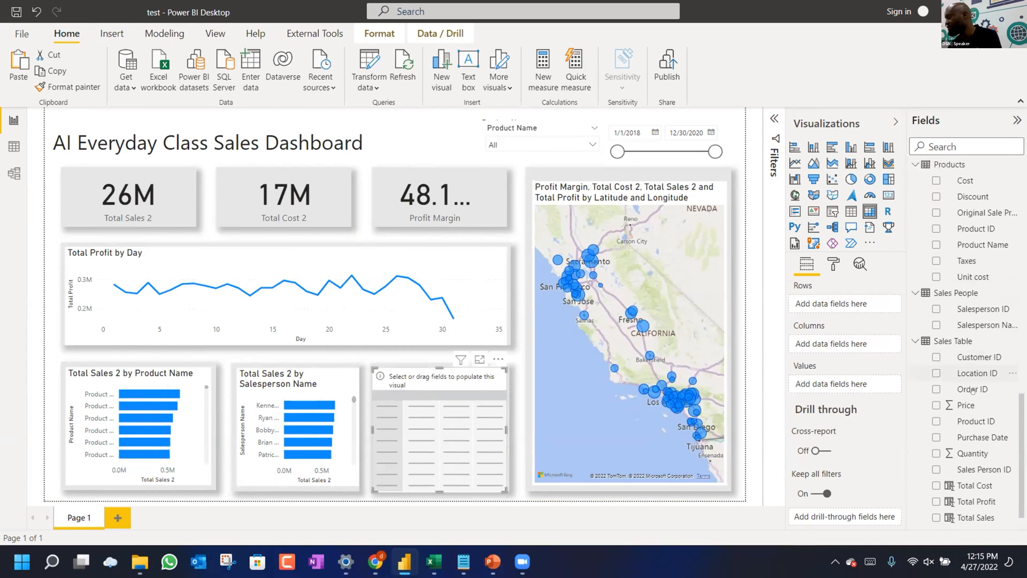
scroll(973, 390, up, 20)
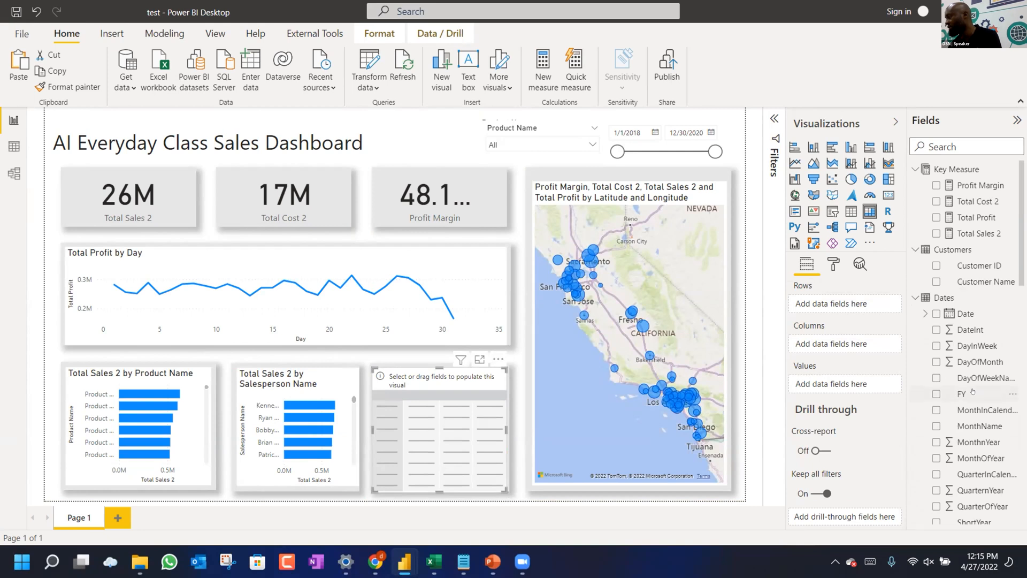
scroll(973, 392, down, 1)
drag(988, 279, 406, 399)
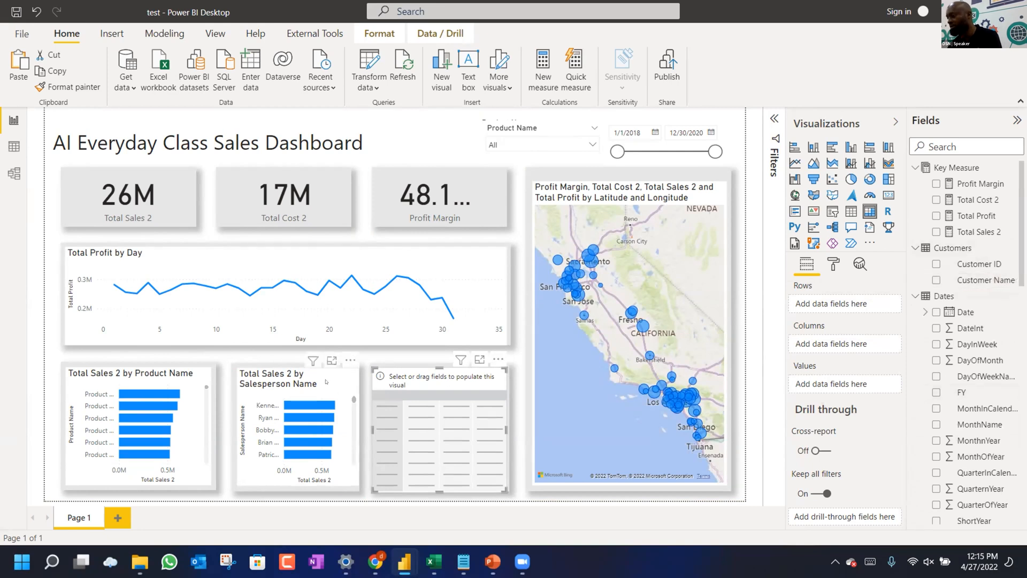
Replace Salesperson Name with Customer Name on the middle bar chart's axis.
click(326, 384)
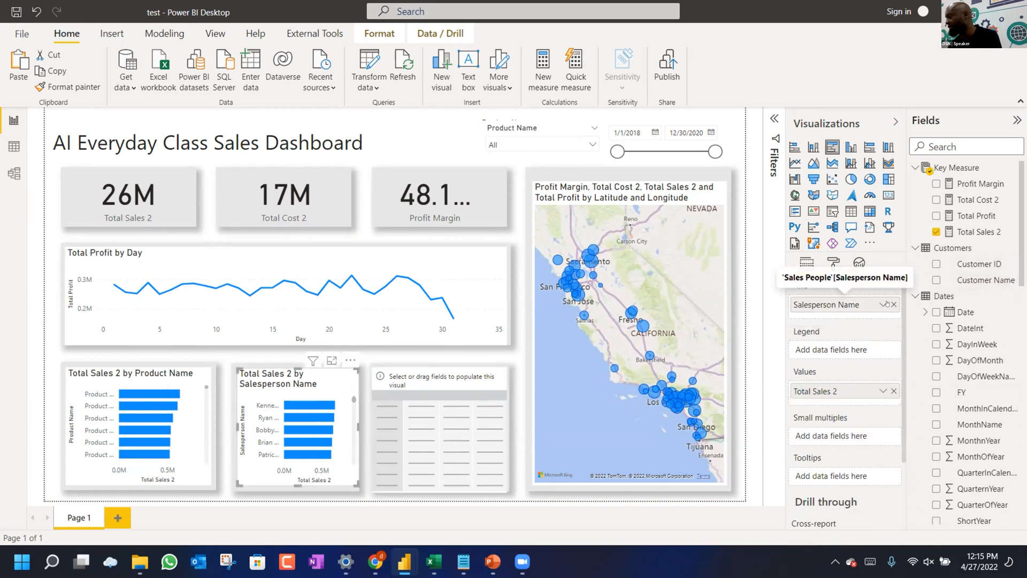
click(894, 305)
drag(987, 281, 858, 304)
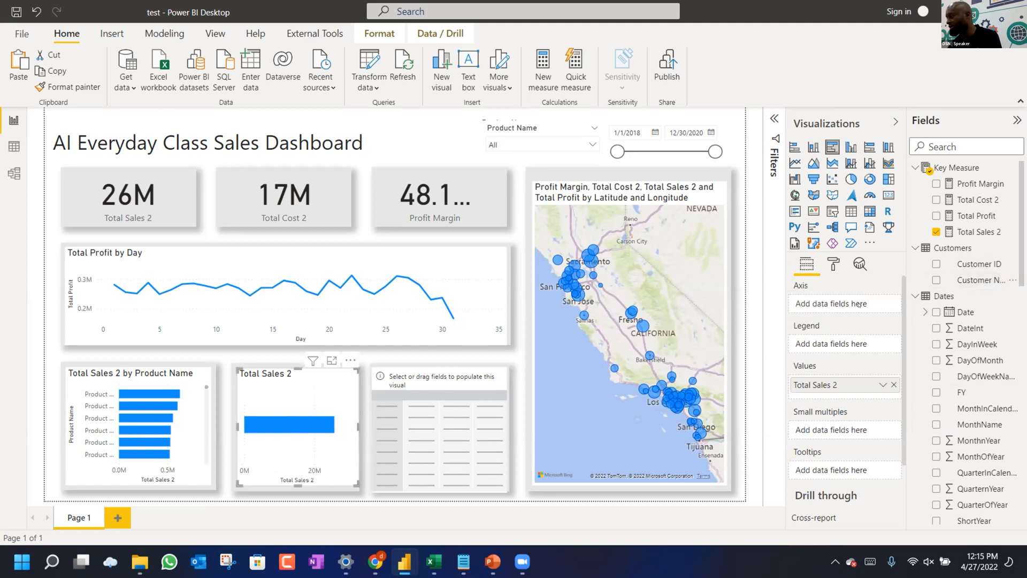
drag(981, 281, 858, 303)
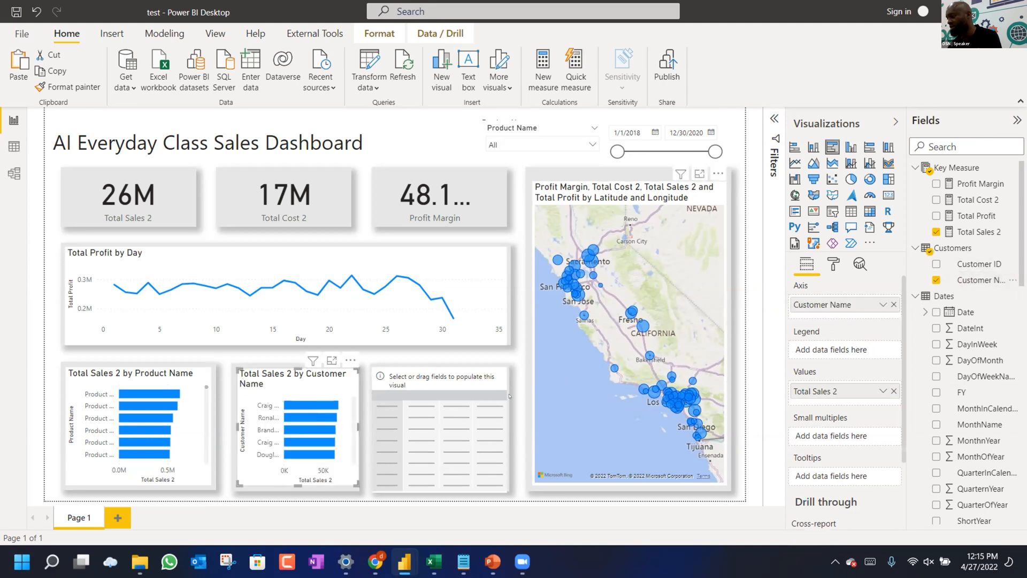
click(493, 399)
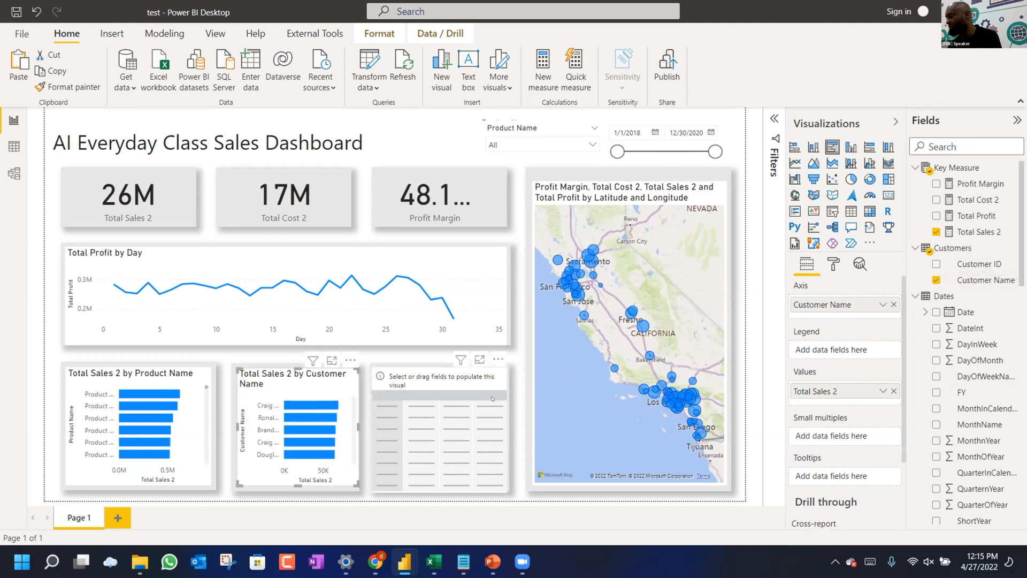
scroll(929, 353, down, 10)
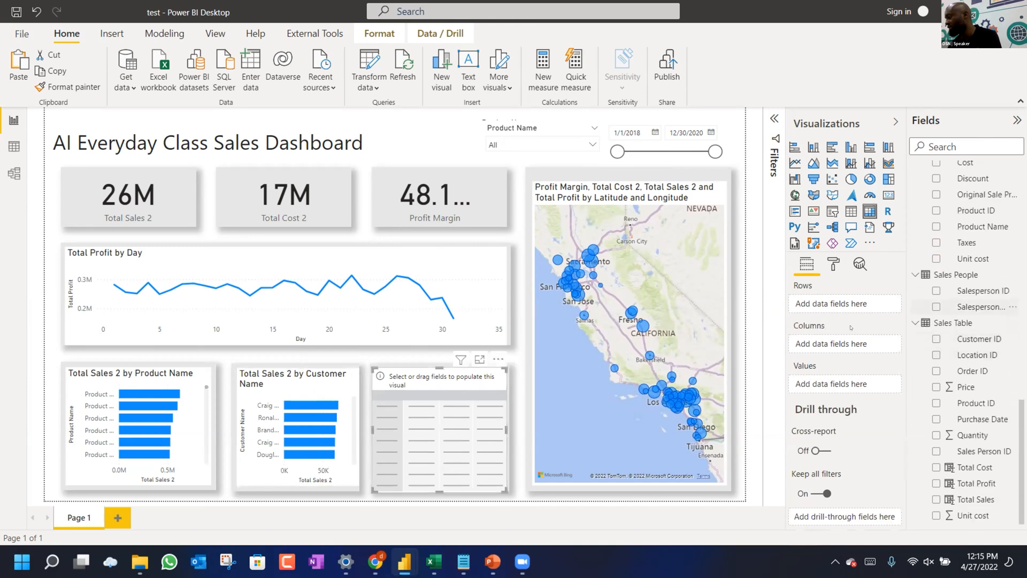
Give the matrix Salesperson Name rows with Total Sales 2 and Total Profit values, narrowing the name column.
drag(972, 307, 836, 304)
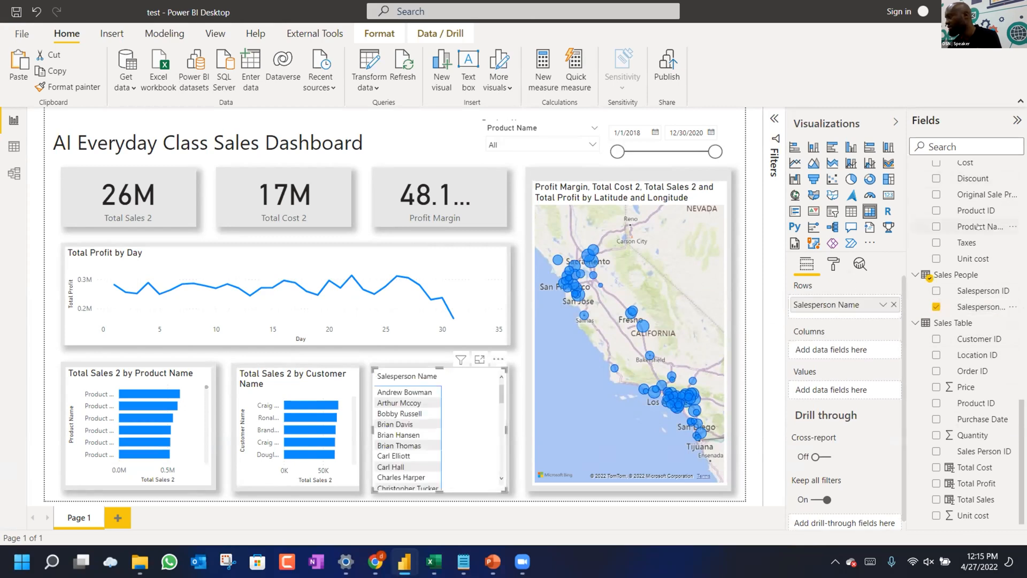
scroll(979, 227, up, 3)
scroll(962, 236, up, 5)
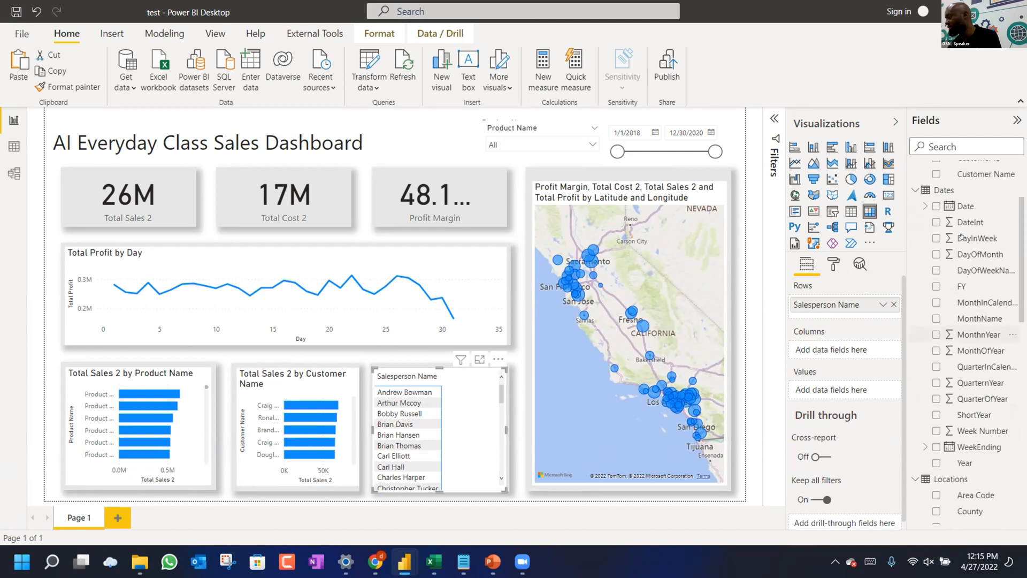
drag(979, 230, 858, 382)
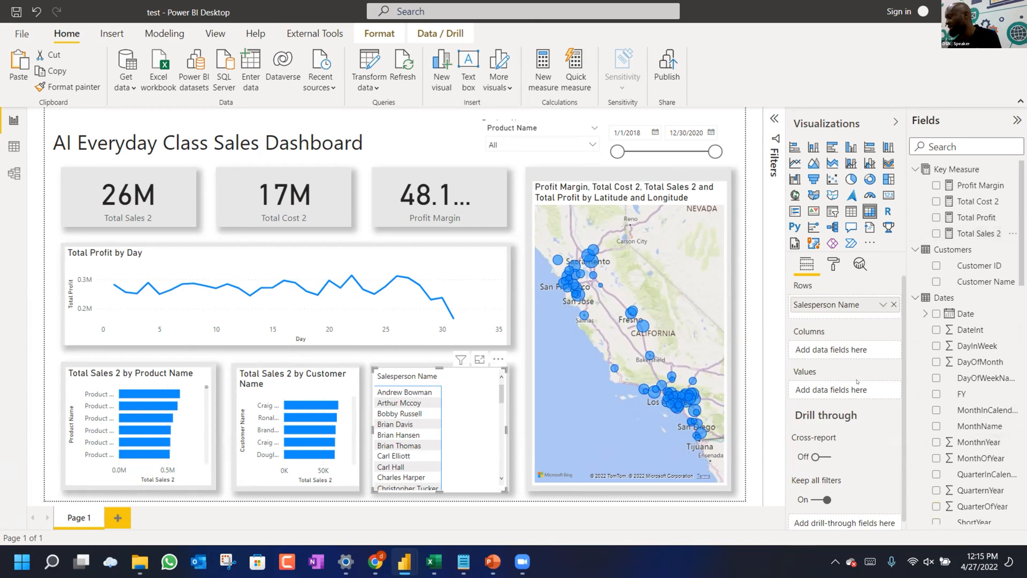
drag(973, 237, 858, 397)
drag(976, 217, 844, 398)
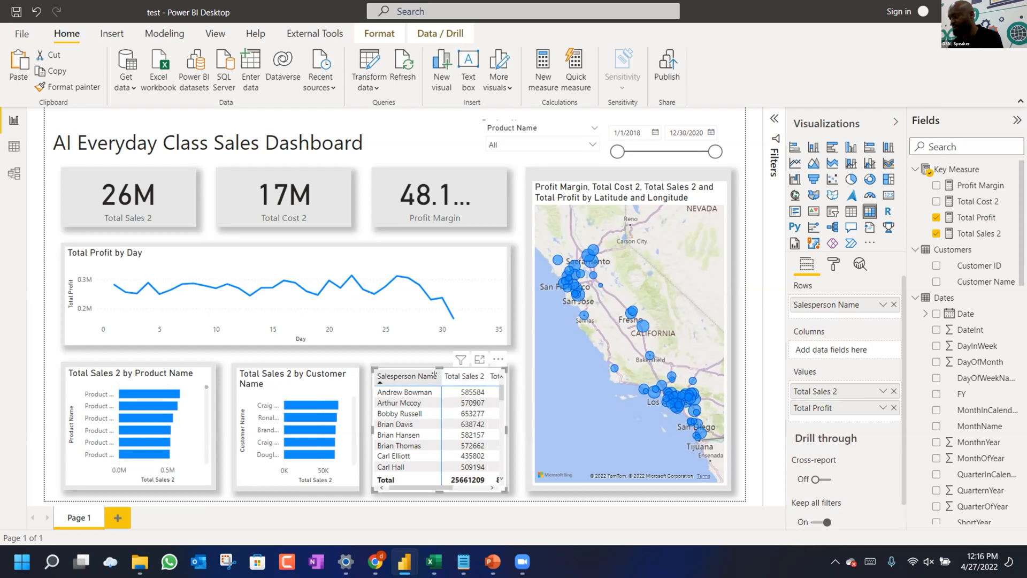
drag(441, 377, 418, 374)
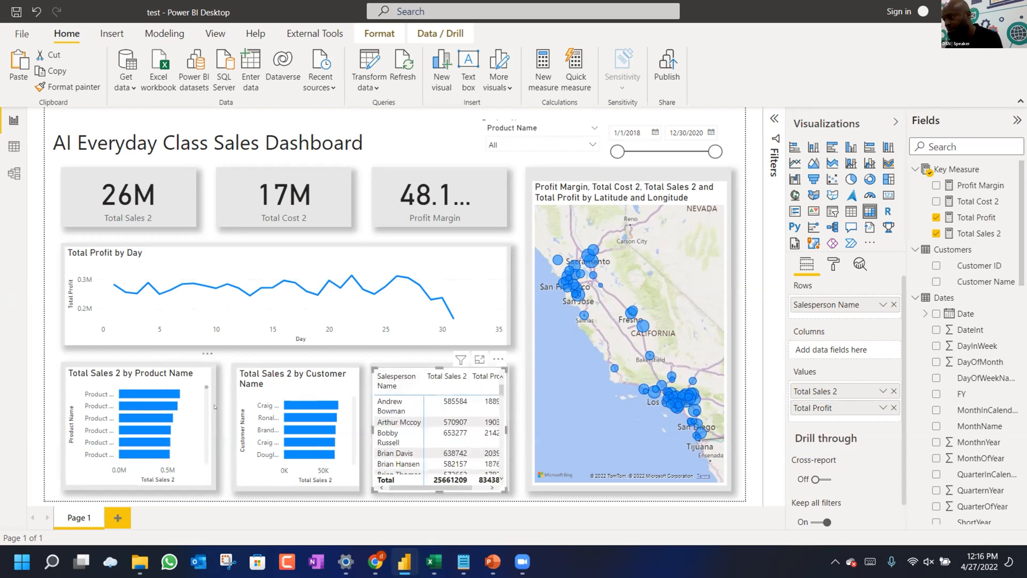
Narrow the product chart's grey background and the Total Sales 2 by Product Name chart to match.
click(211, 422)
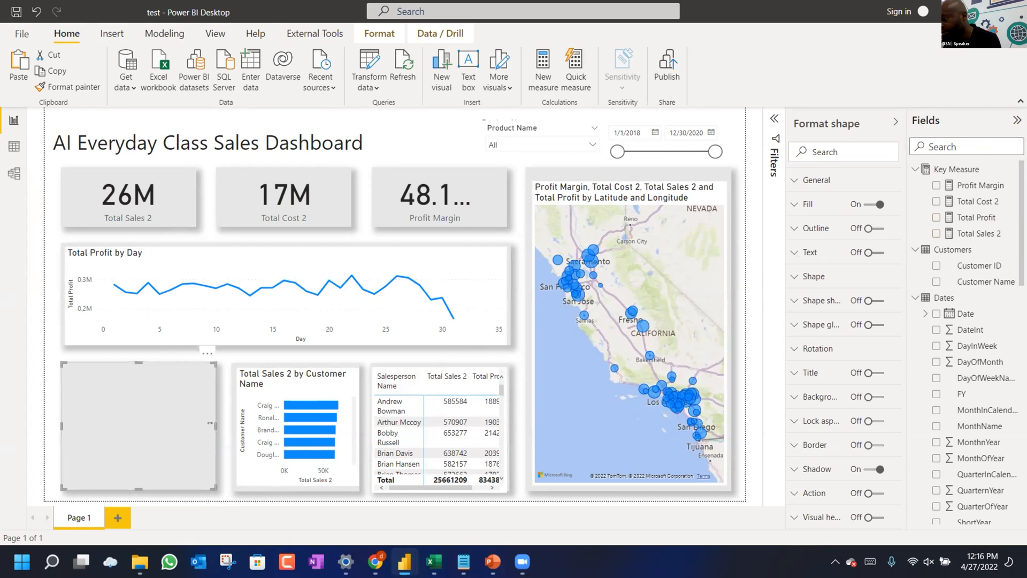
drag(209, 425, 212, 426)
click(216, 425)
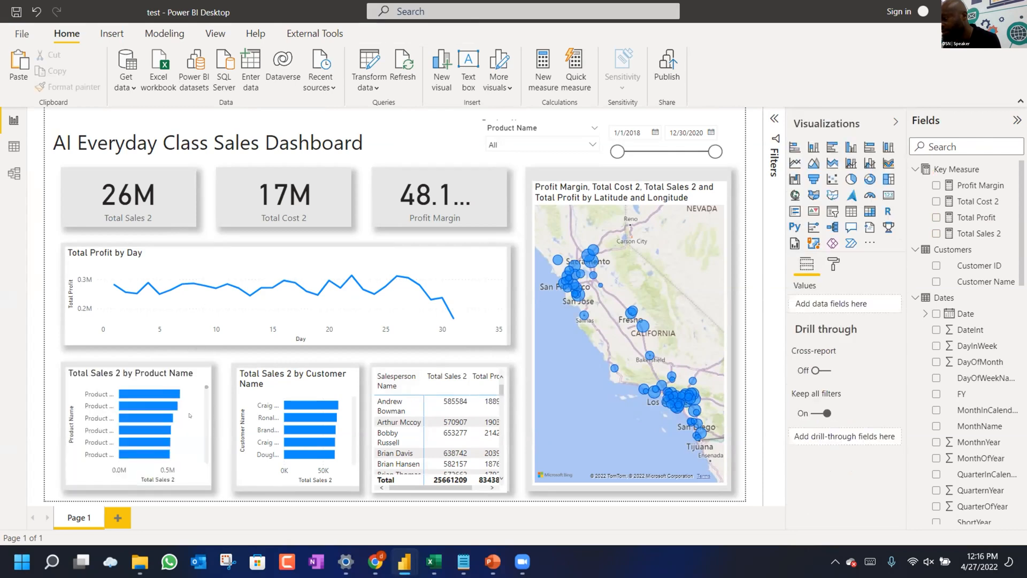
click(207, 425)
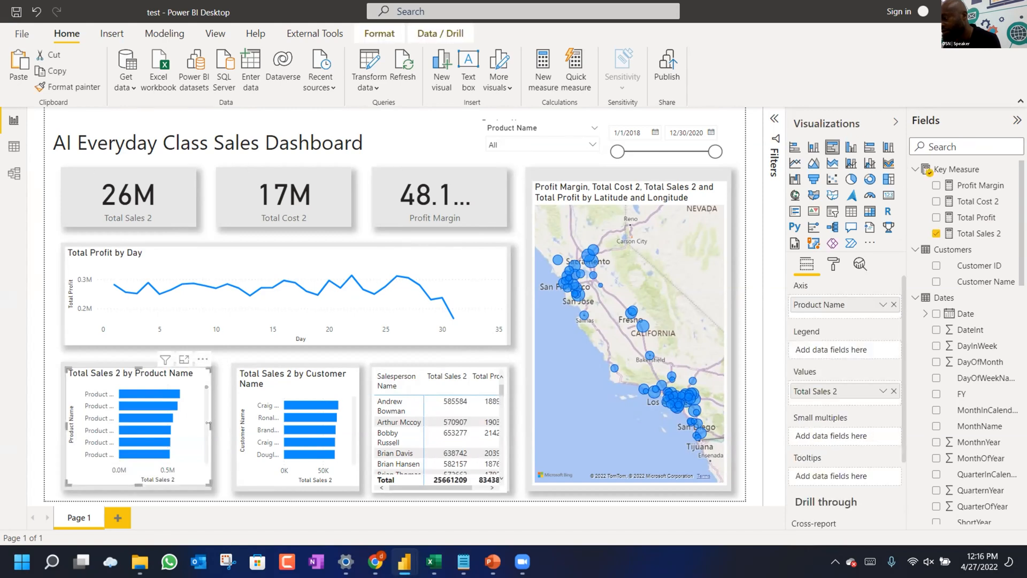
drag(208, 425, 204, 425)
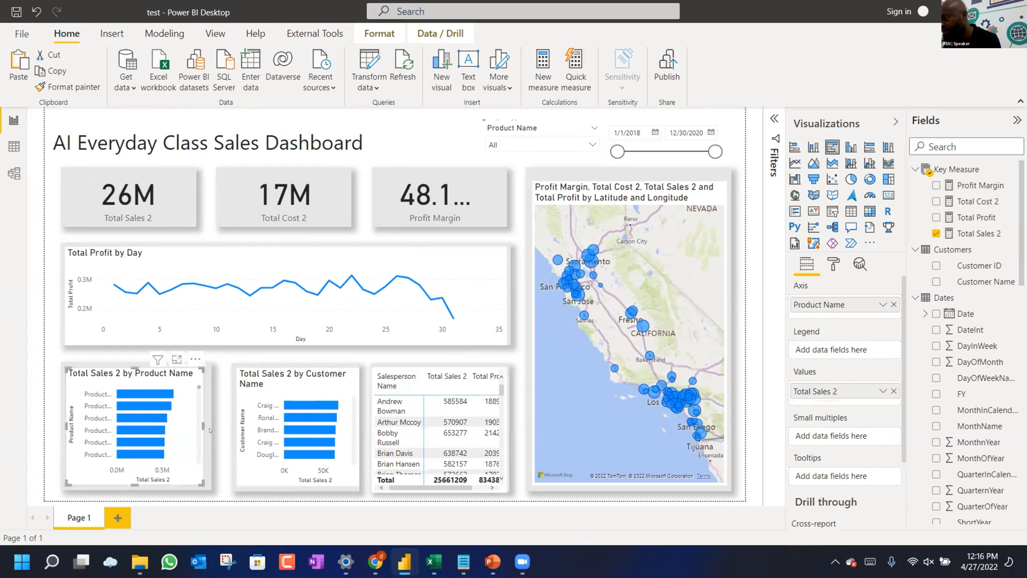
Shift the Customer Name chart and Salesperson table together slightly to the left.
drag(216, 355, 533, 506)
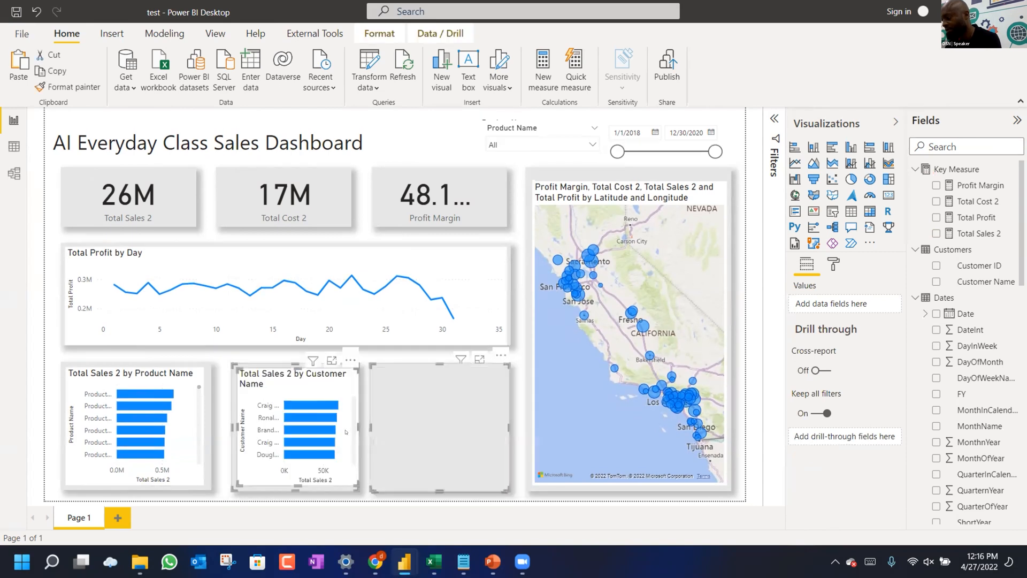
mouse_move(330, 432)
mouse_down()
mouse_move(308, 434)
mouse_move(317, 433)
mouse_up()
key(Right)
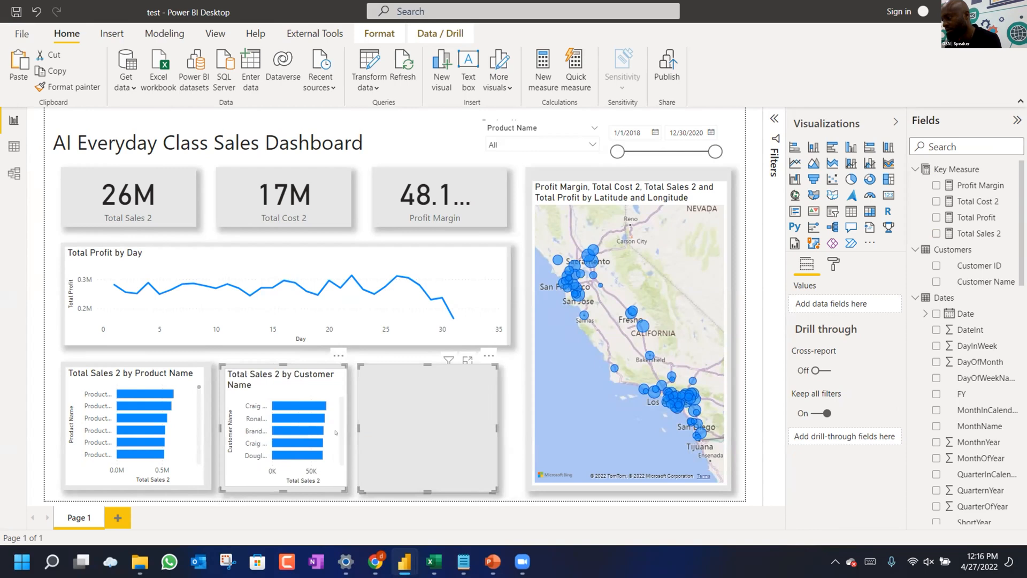
click(335, 433)
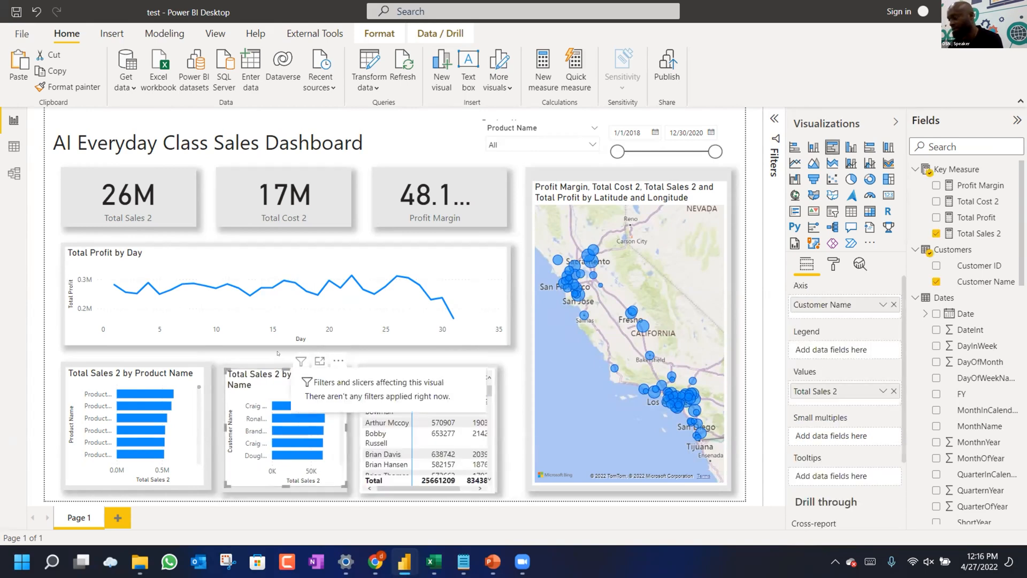
drag(281, 351, 543, 484)
Move the grey box behind the Salesperson table right and widen its left edge.
drag(542, 485, 540, 497)
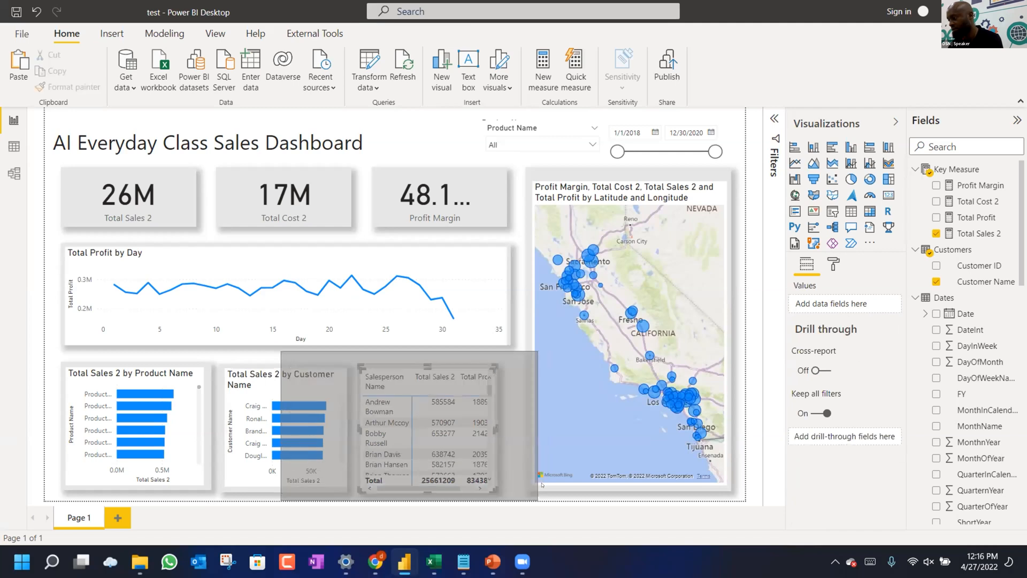
click(381, 373)
drag(381, 373, 395, 373)
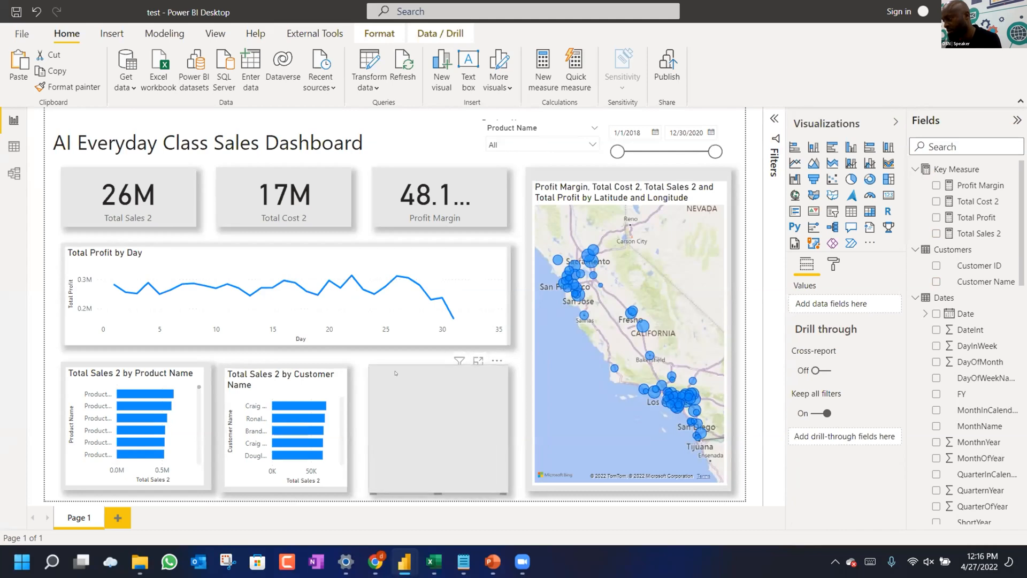
click(353, 363)
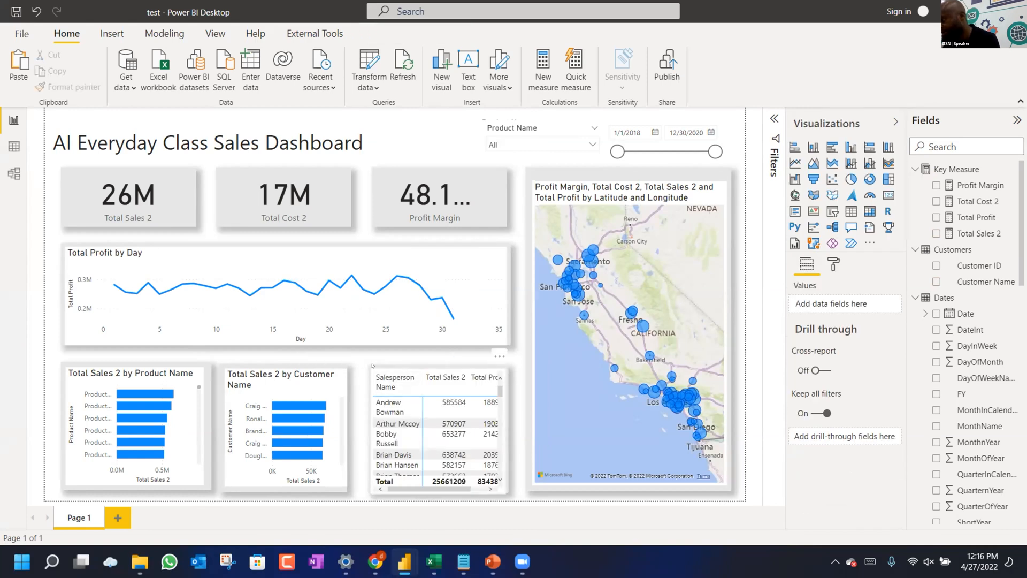
click(373, 365)
drag(363, 423, 357, 425)
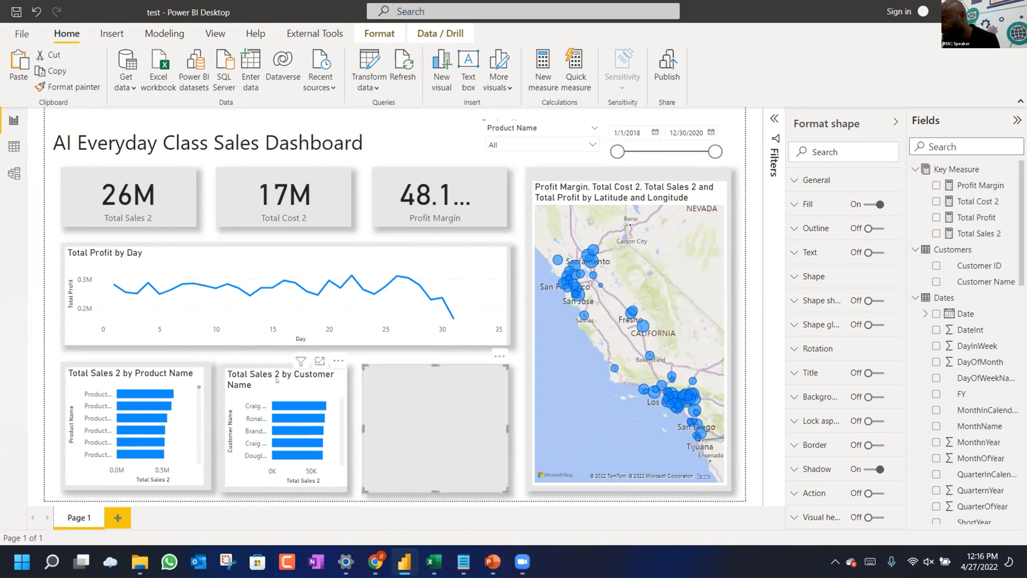
Stretch the customer chart's background and widen the Salesperson table so their edges align.
click(258, 366)
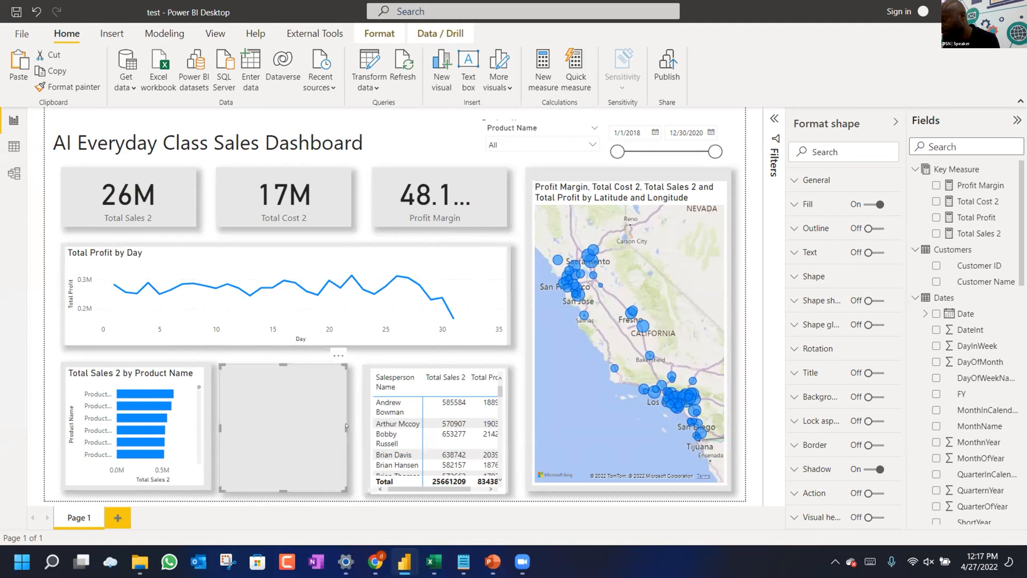
drag(351, 425, 347, 426)
click(351, 422)
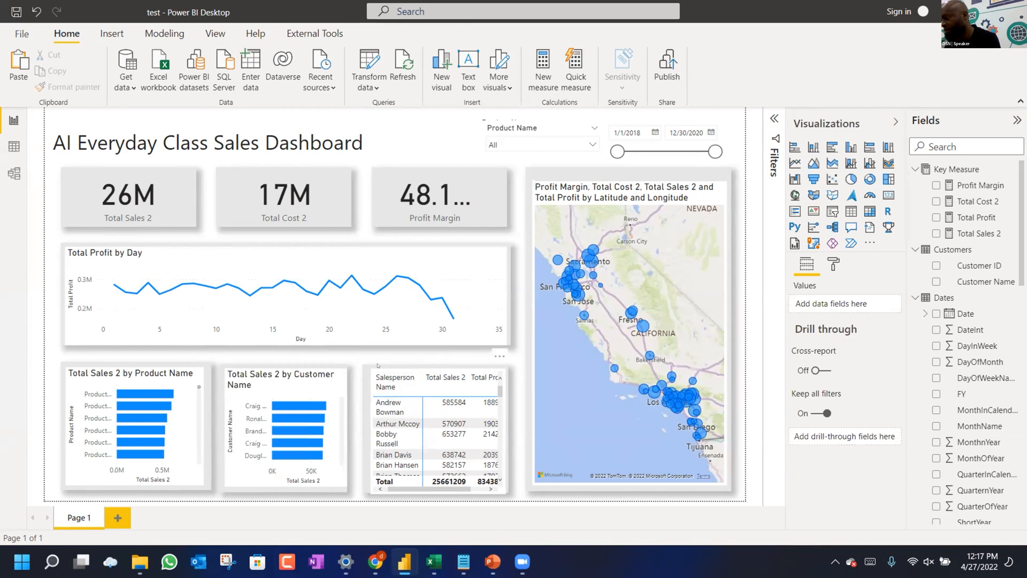
click(373, 431)
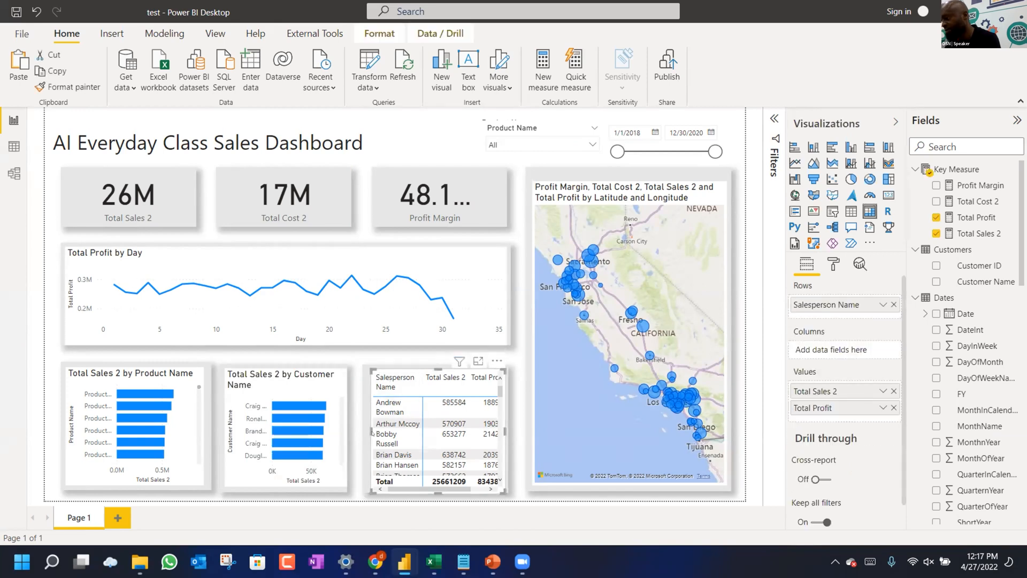
drag(364, 430, 364, 431)
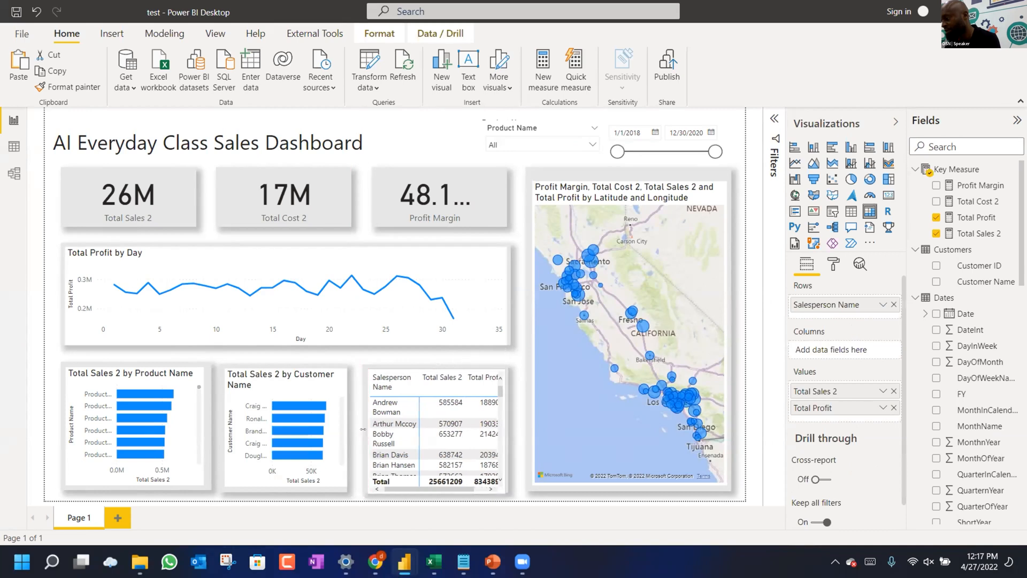
mouse_move(192, 433)
scroll(198, 440, down, 2)
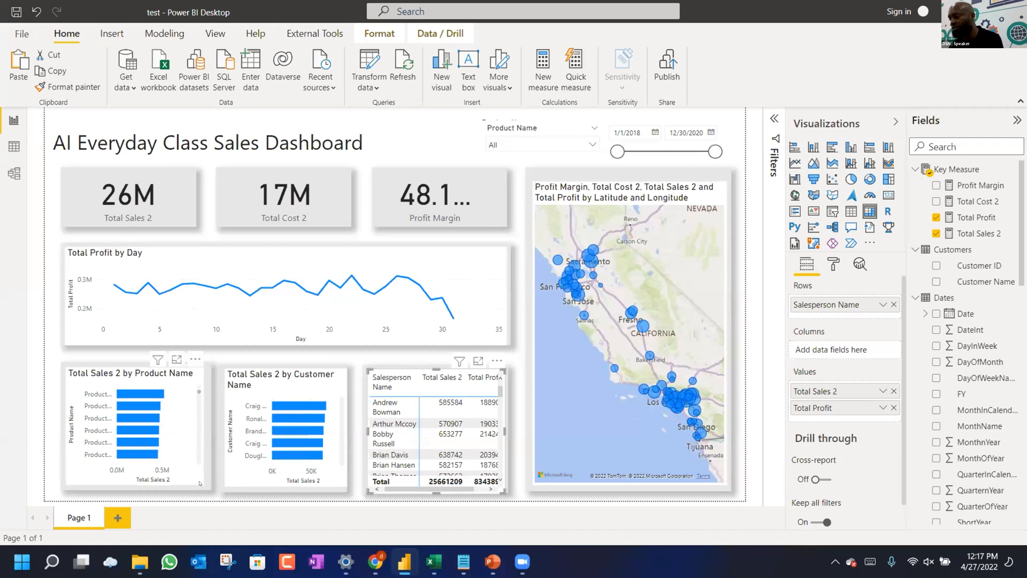
Enlarge the Product Name bar chart, turn on data labels and switch its background off.
click(194, 475)
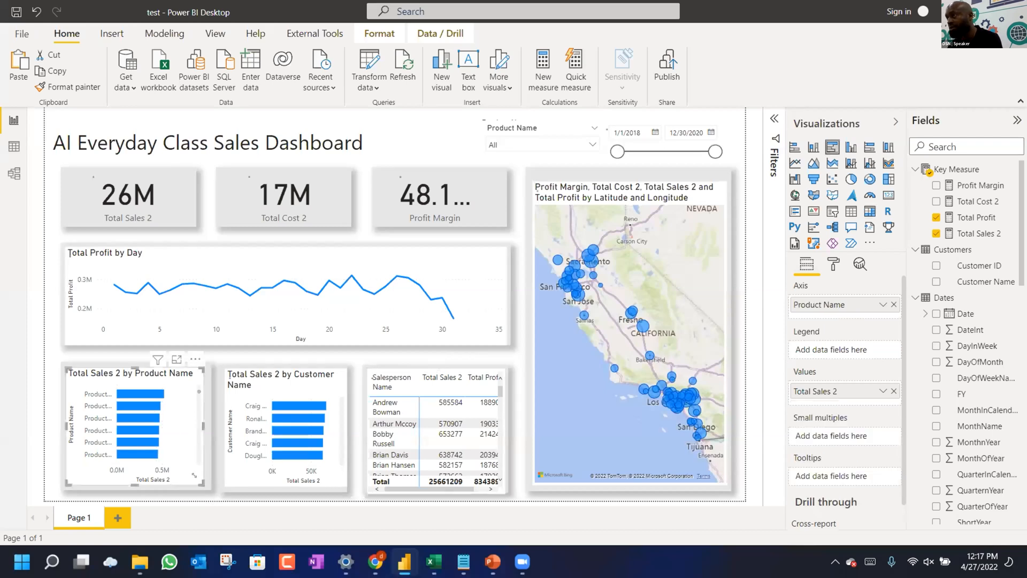
drag(202, 483, 210, 488)
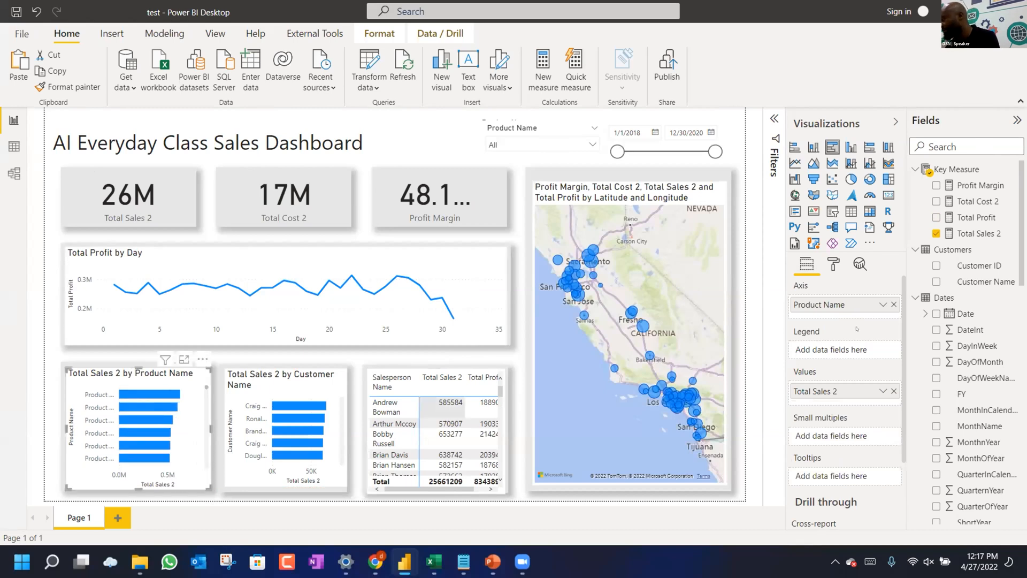
click(833, 264)
scroll(843, 346, down, 3)
click(870, 346)
scroll(850, 385, down, 1)
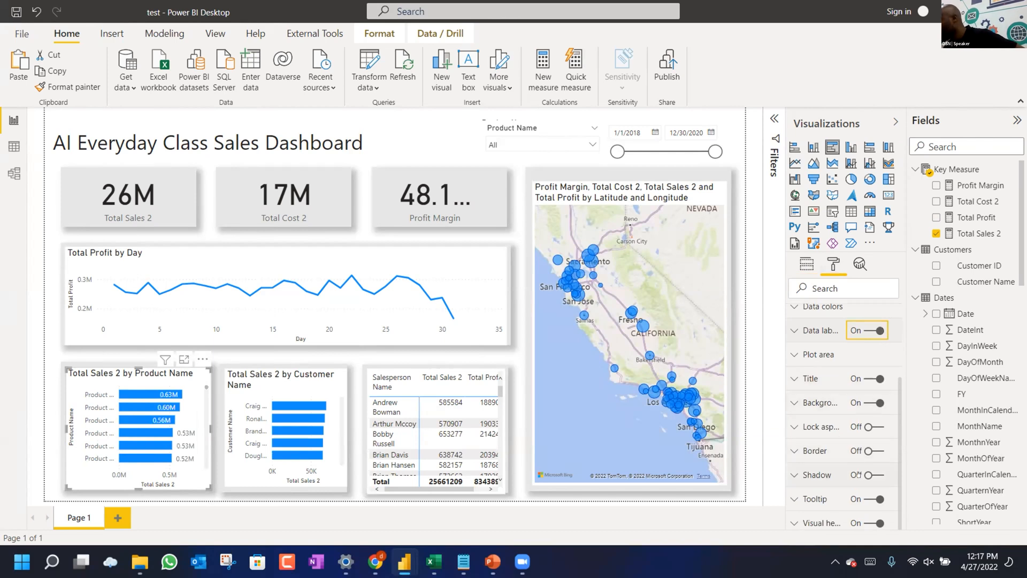
click(876, 401)
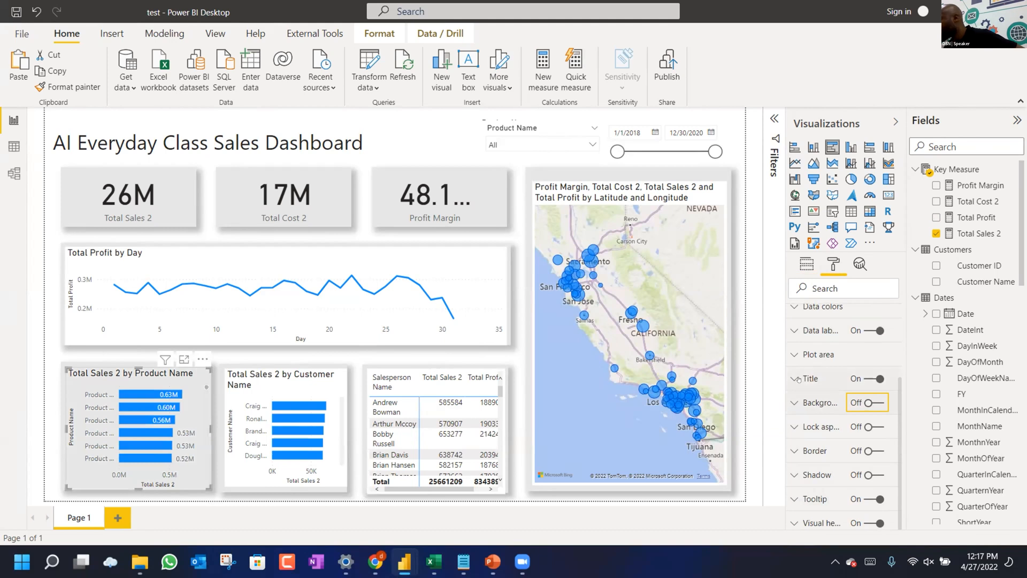
Turn off the product chart's X axis and its axis title.
scroll(793, 378, up, 4)
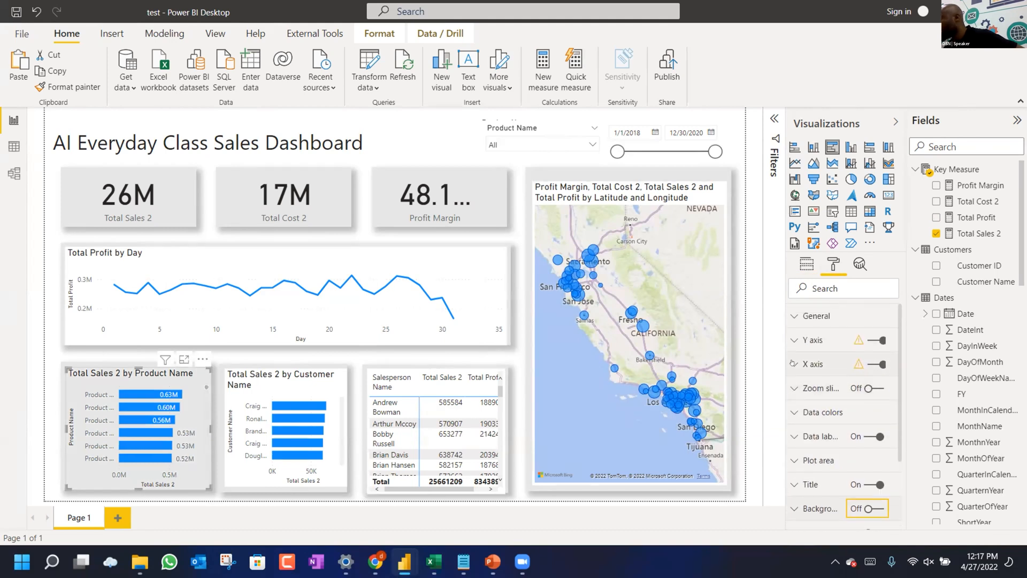
click(805, 366)
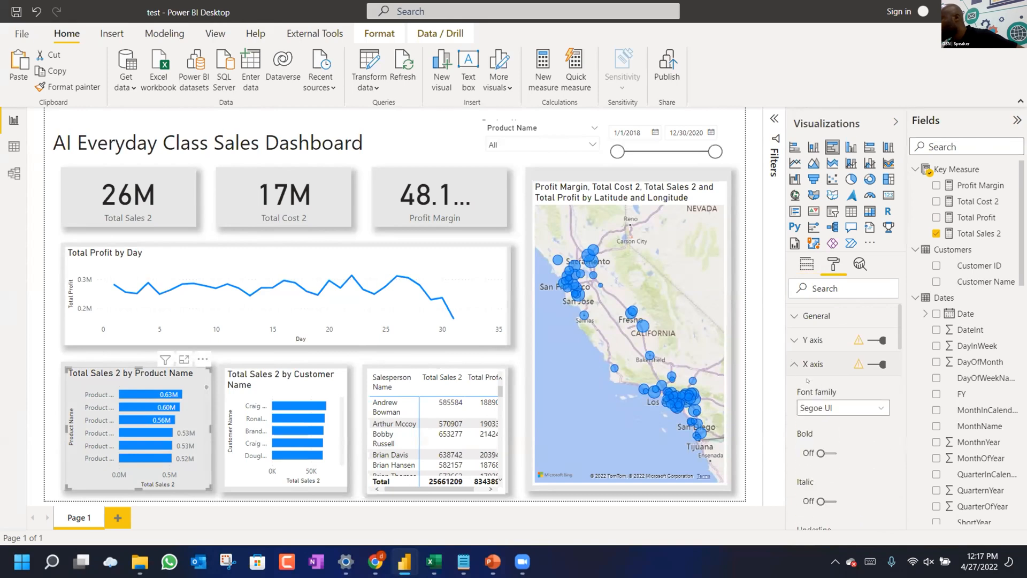
scroll(832, 483, down, 4)
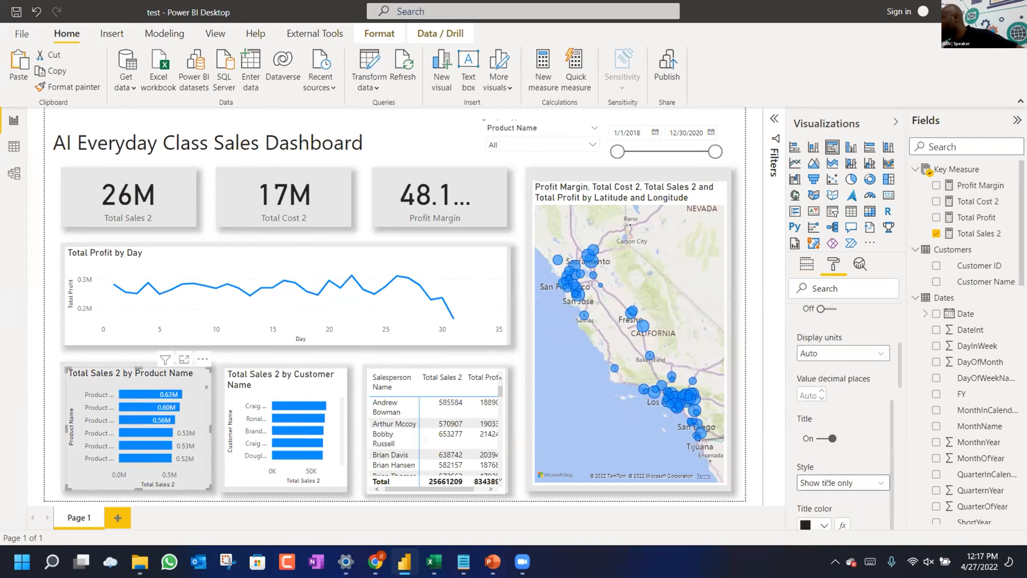
click(827, 439)
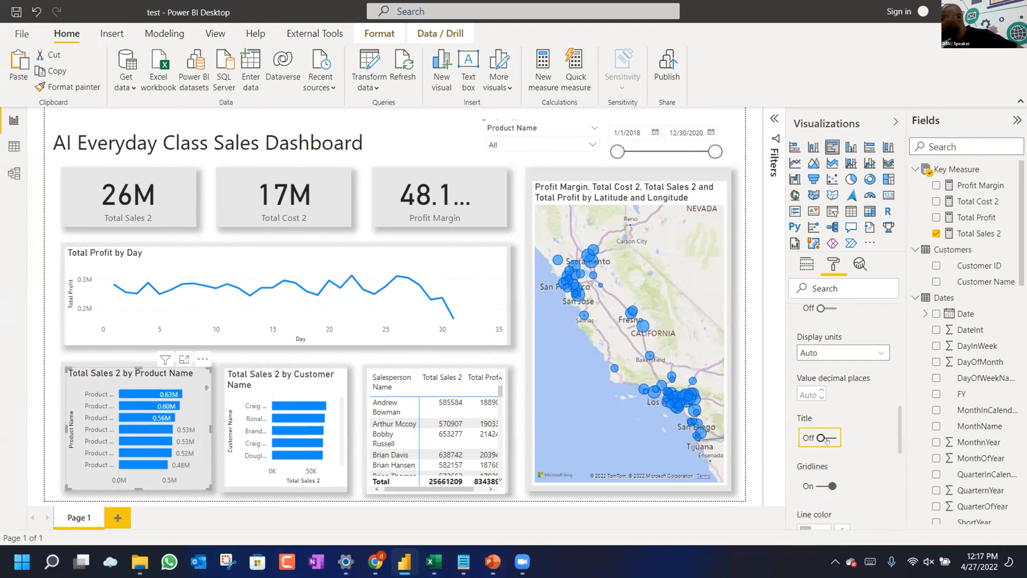
scroll(831, 440, up, 3)
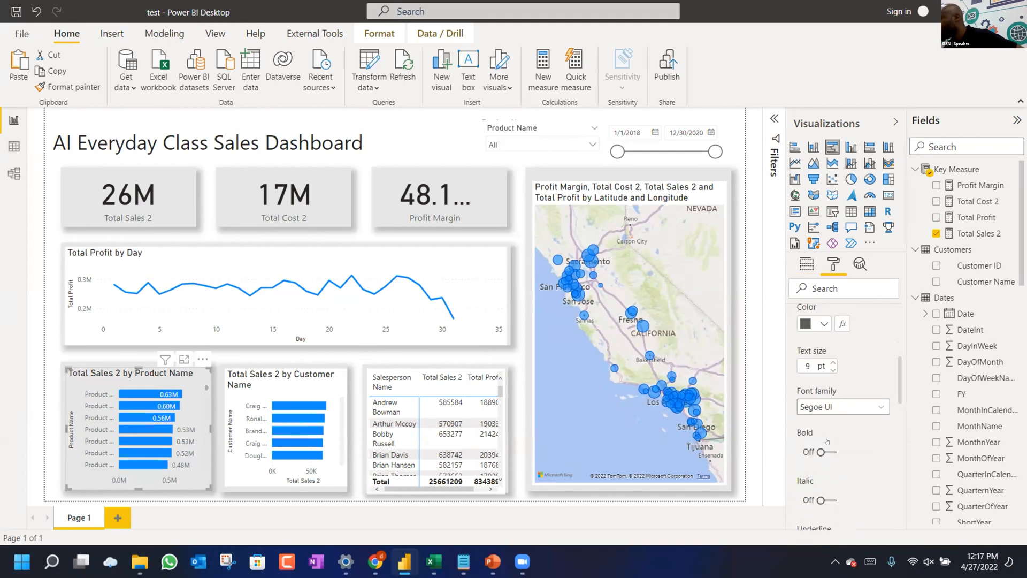
scroll(831, 442, up, 2)
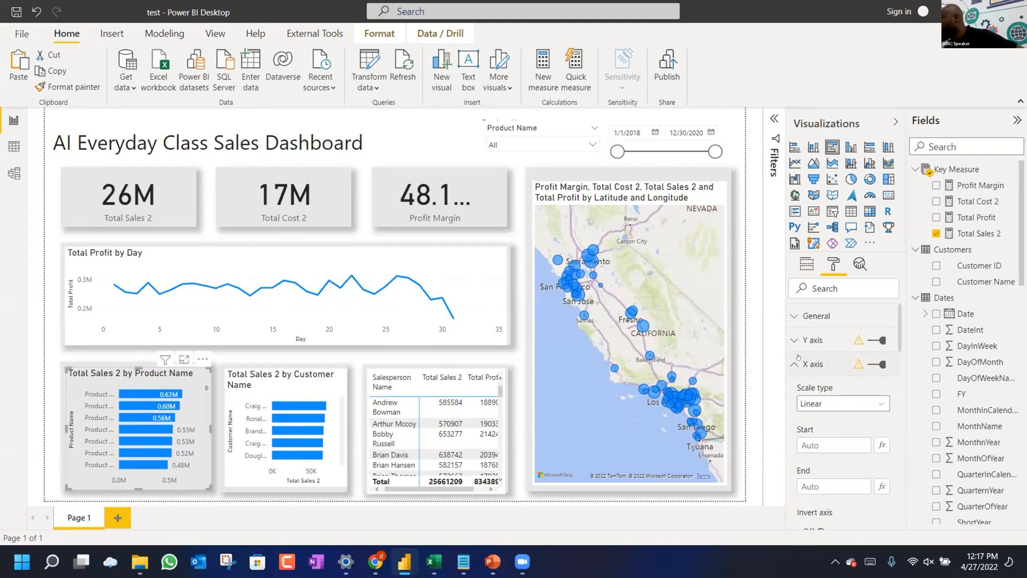
click(878, 366)
click(794, 340)
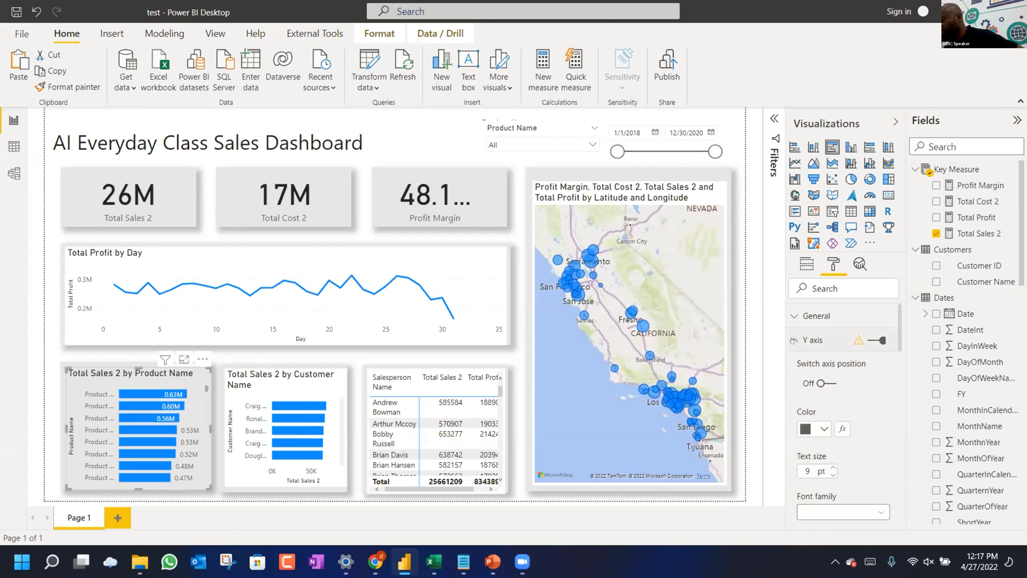
scroll(822, 408, down, 10)
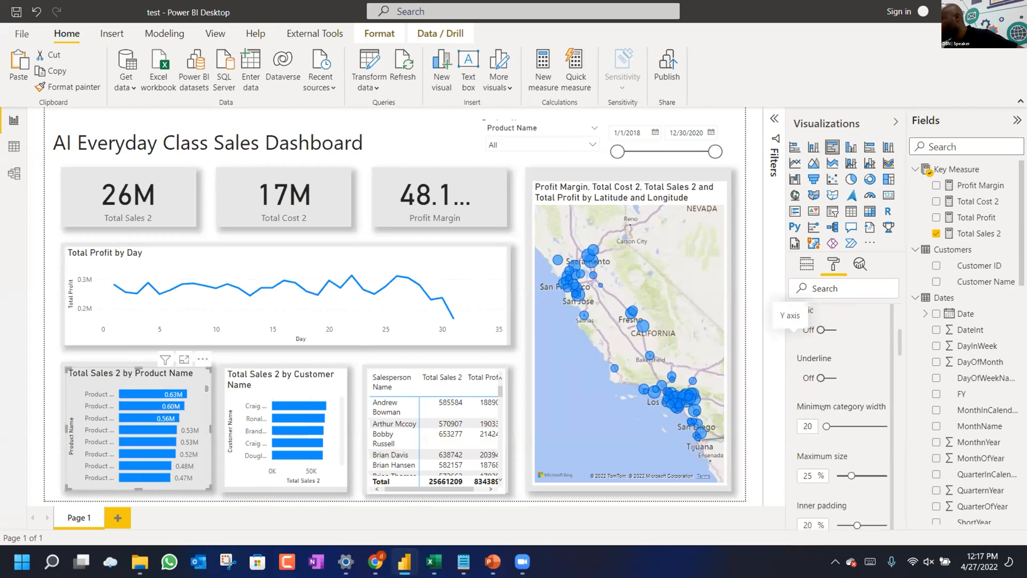
scroll(822, 407, down, 3)
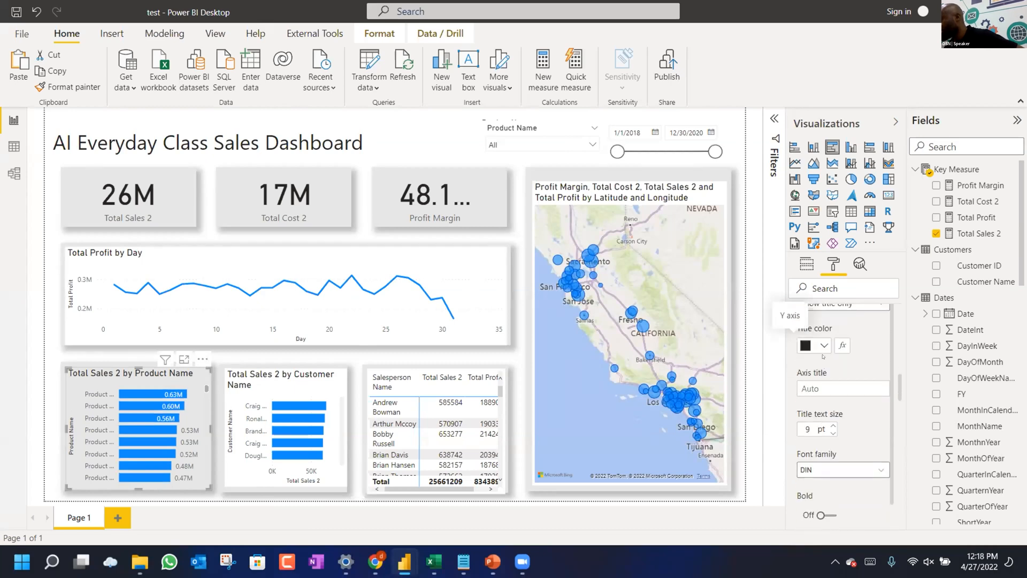
scroll(823, 356, up, 3)
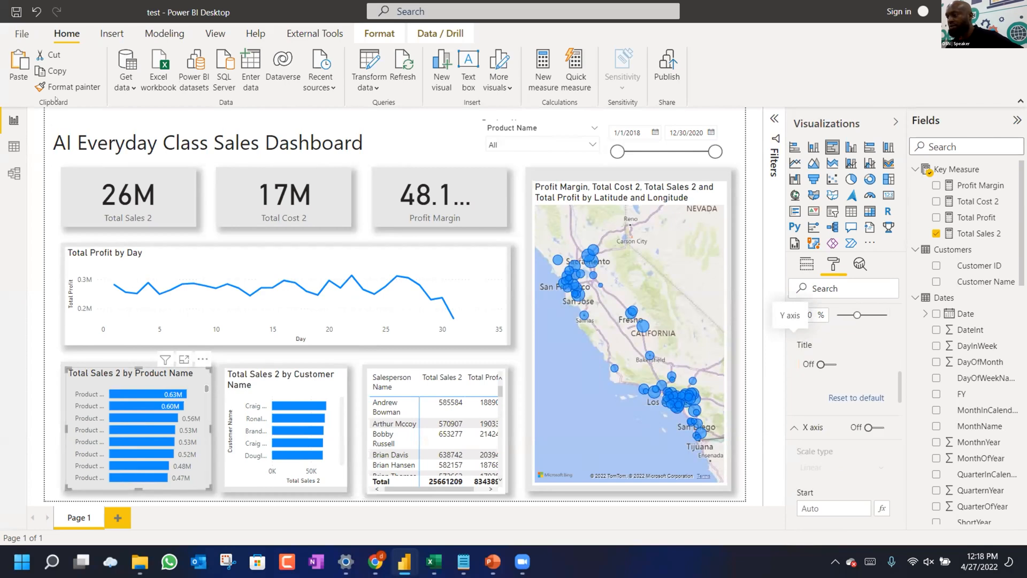
Show the Filters pane for the Product Name bar chart.
click(254, 375)
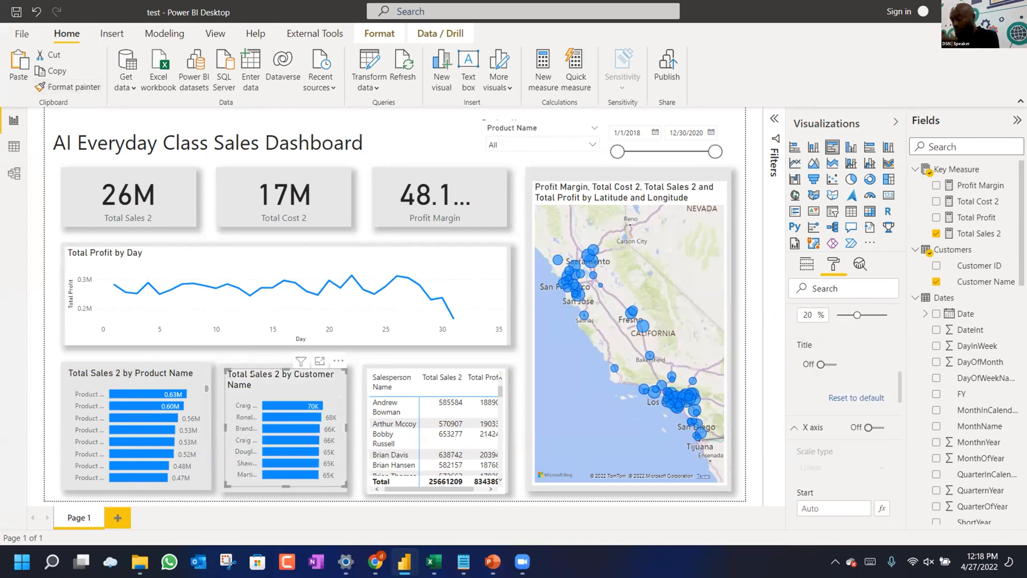
scroll(257, 466, down, 5)
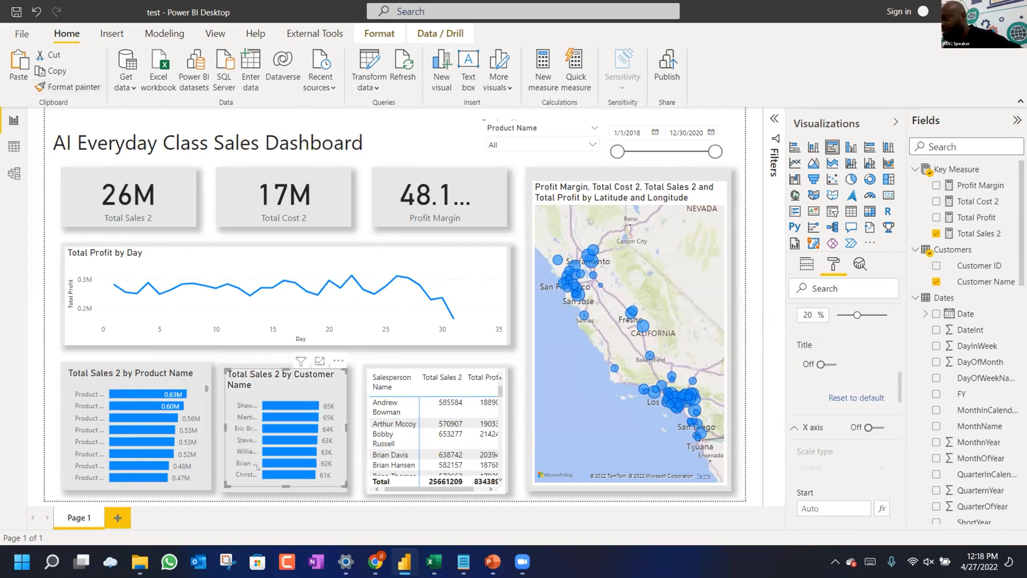
scroll(257, 466, up, 5)
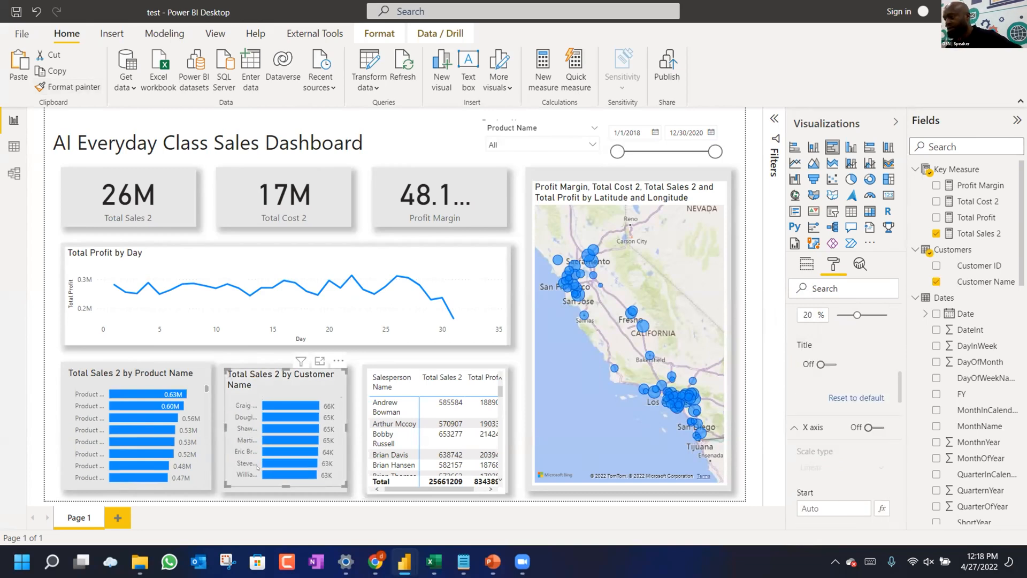
click(198, 397)
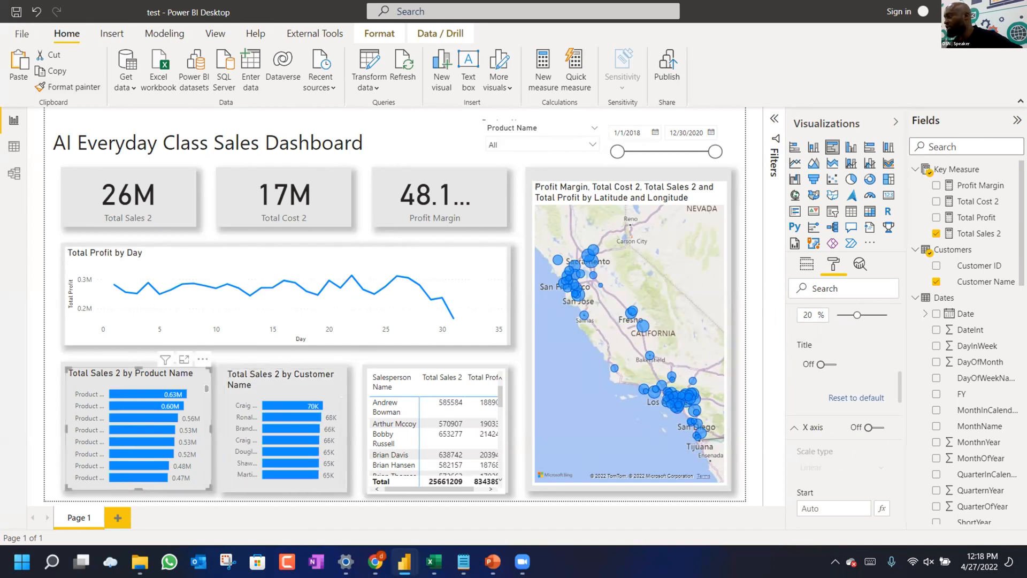
click(774, 118)
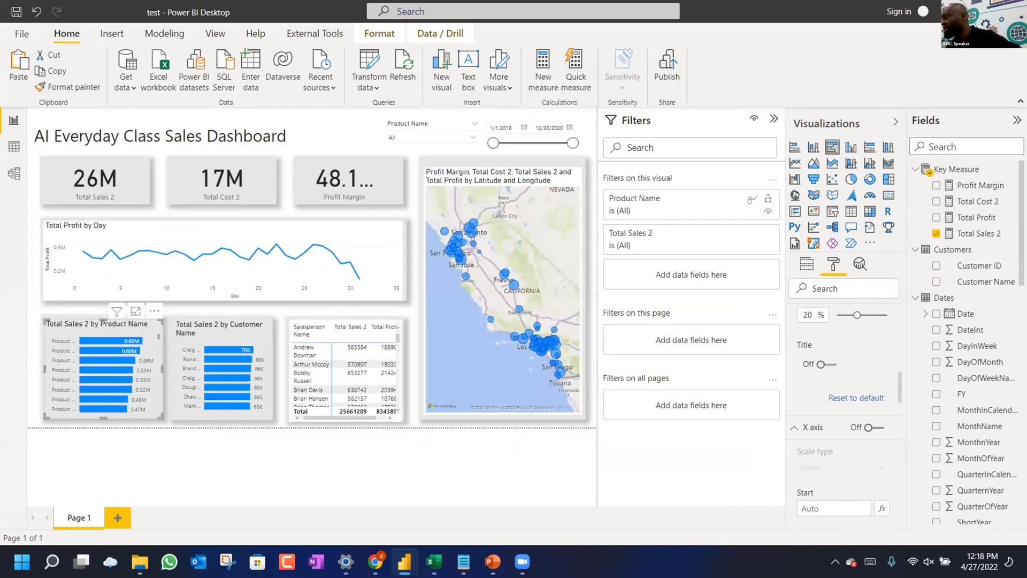
Set the Product Name filter to Top N 7 by Total Sales 2 and apply it.
click(752, 199)
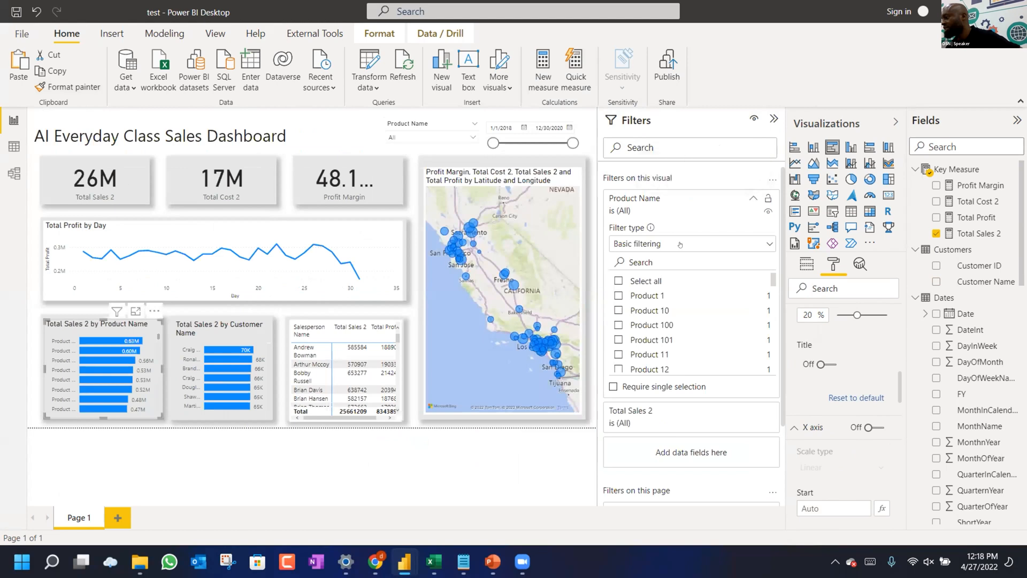
click(681, 244)
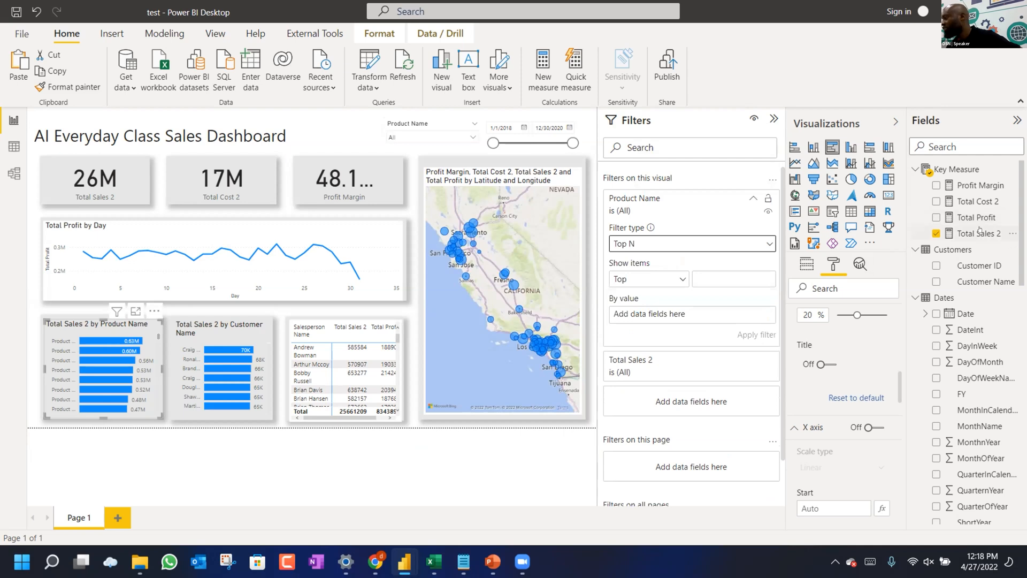
drag(980, 233, 704, 313)
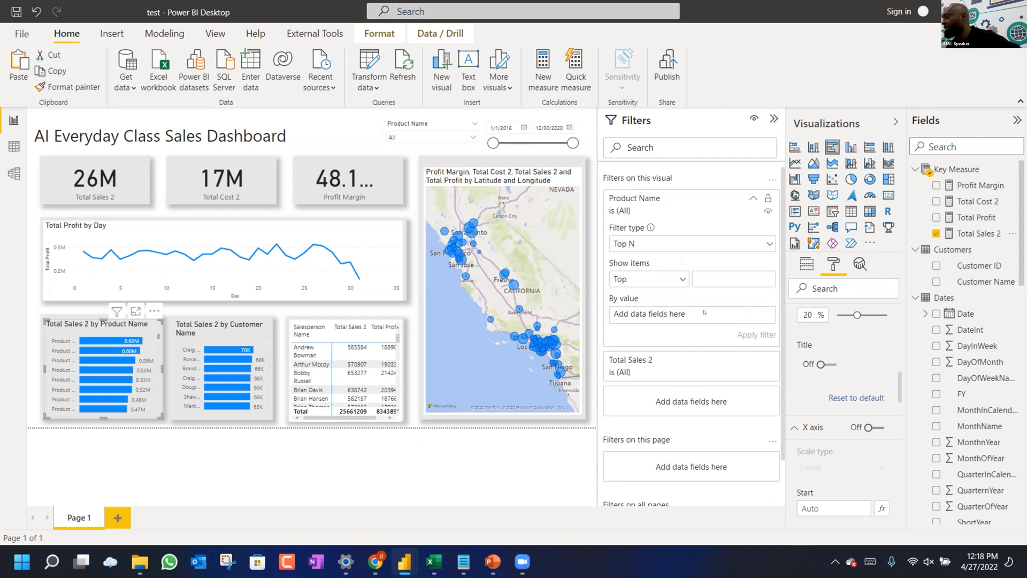
click(700, 273)
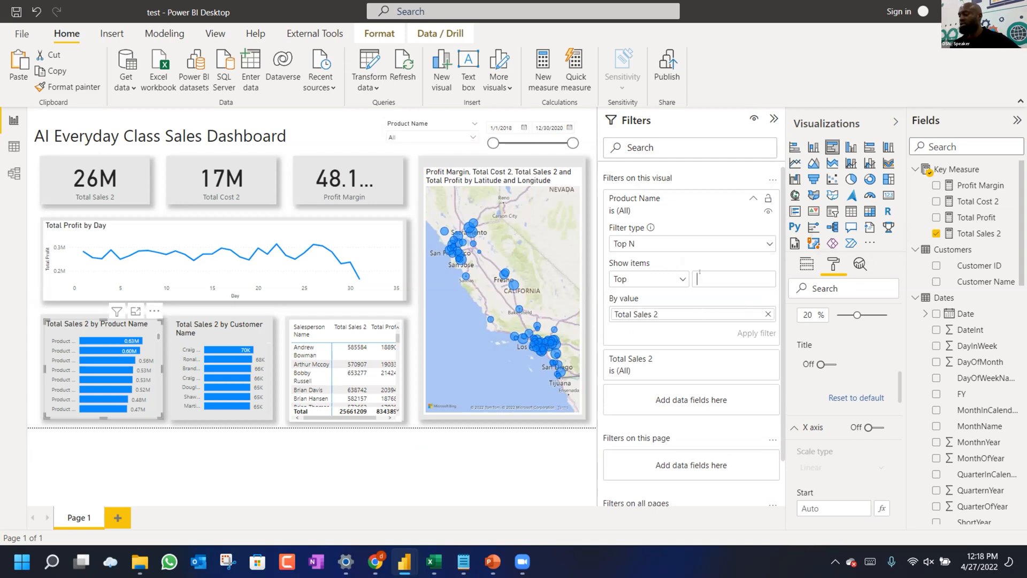
text(7)
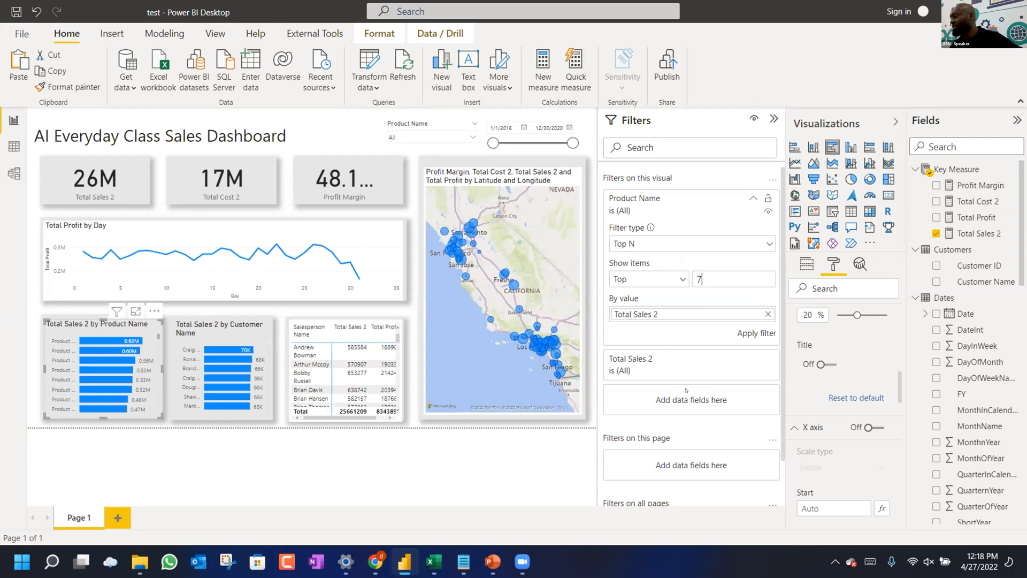
scroll(703, 388, down, 1)
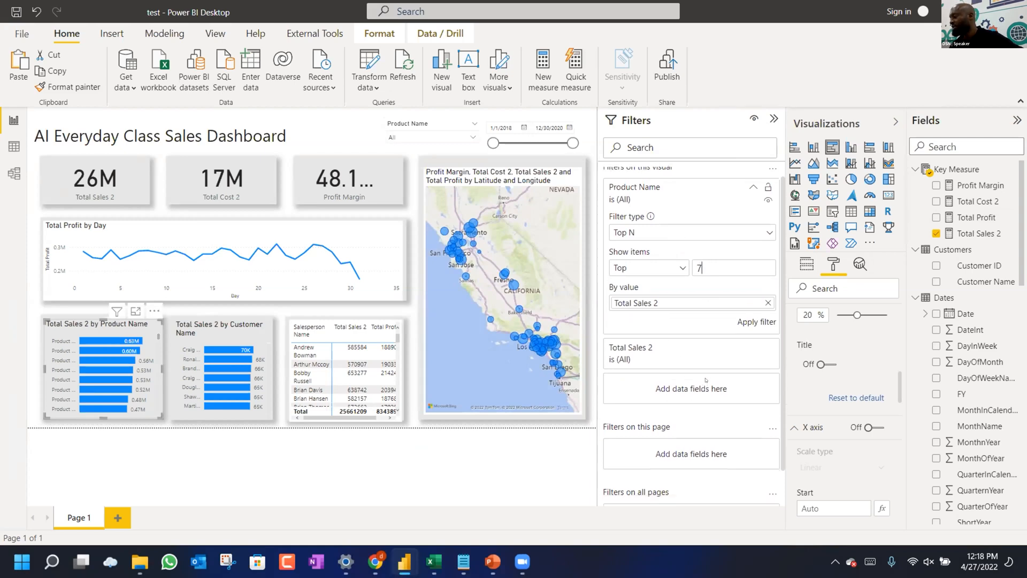
click(754, 312)
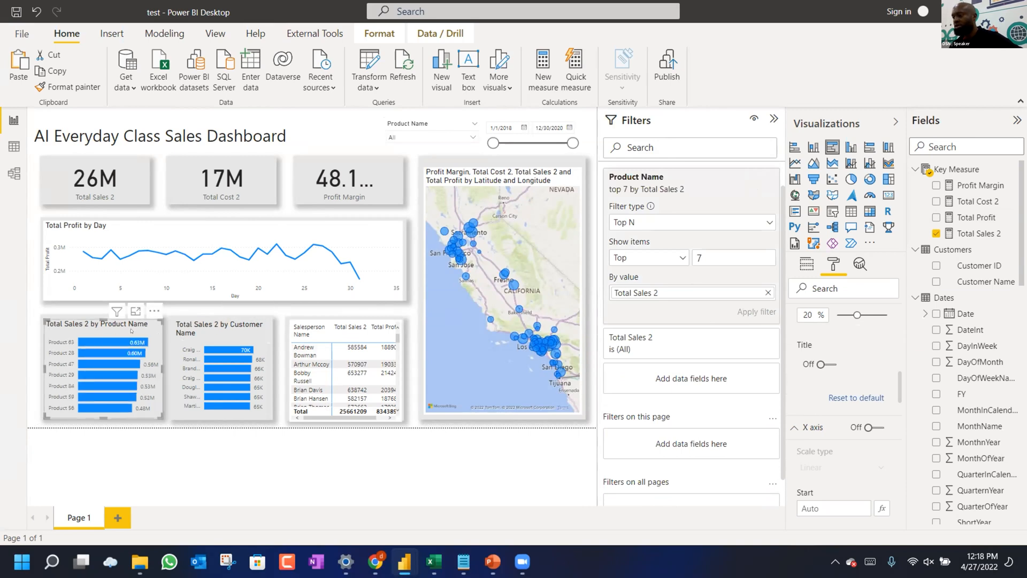
click(231, 326)
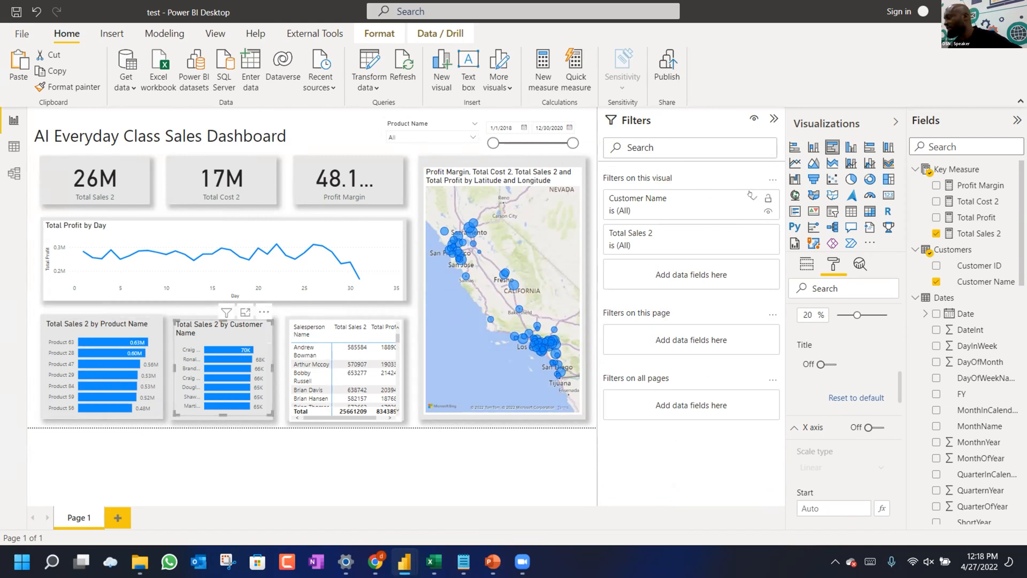
Set the Customer Name filter to Top N 5 by Total Sales 2 and apply it.
click(751, 199)
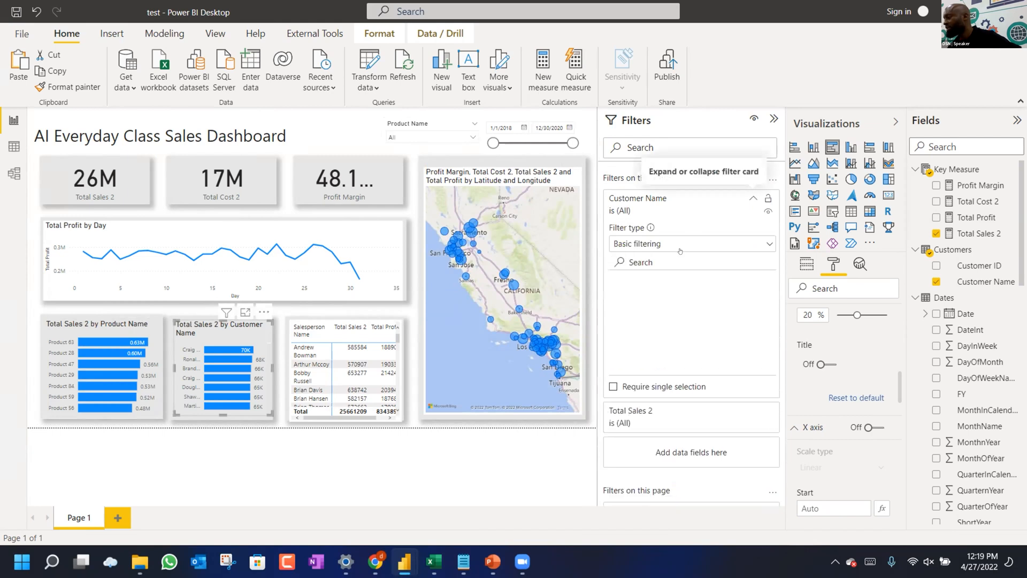
click(680, 251)
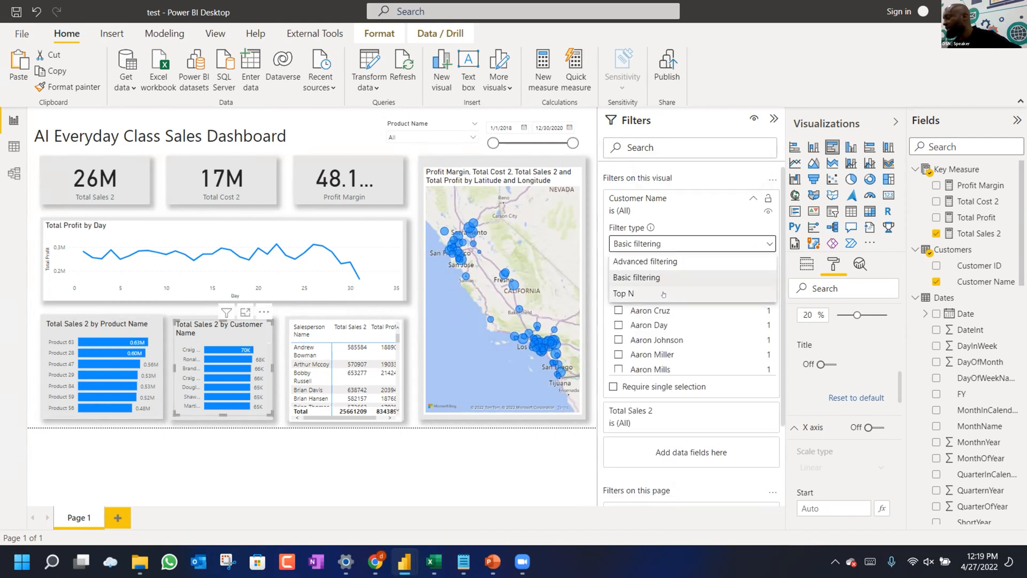
click(685, 293)
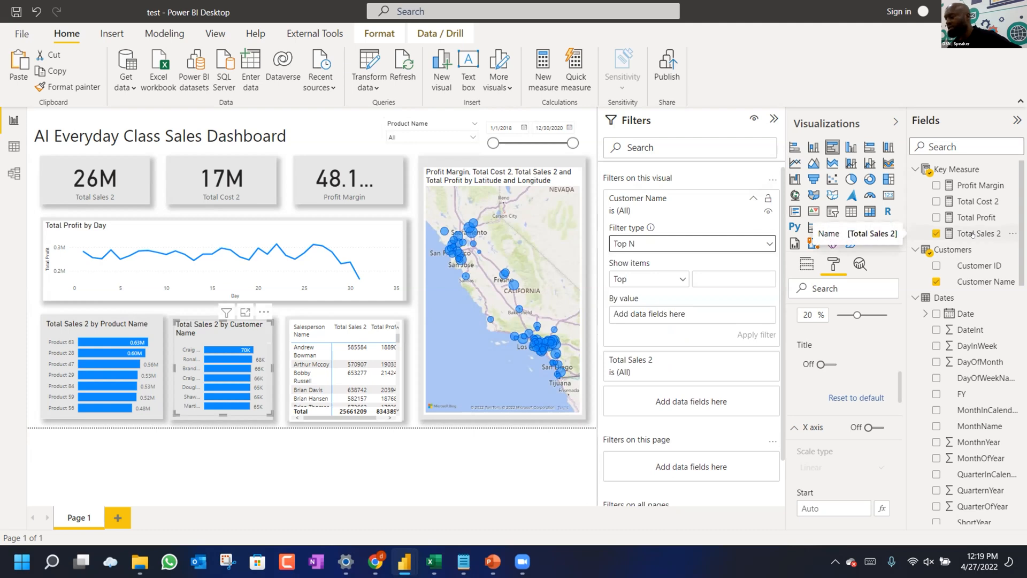
drag(972, 236, 695, 319)
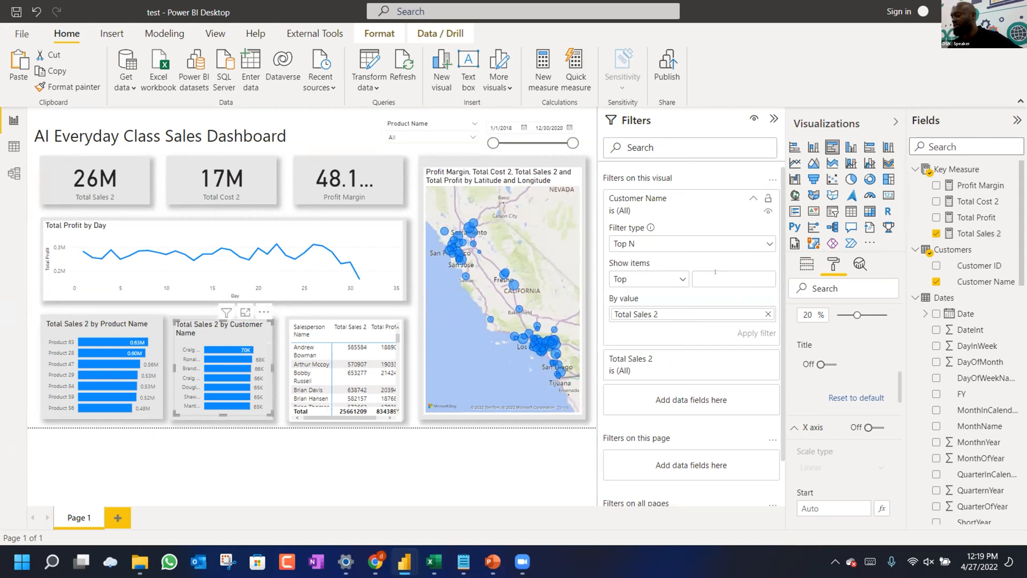
click(715, 272)
text(5)
click(748, 334)
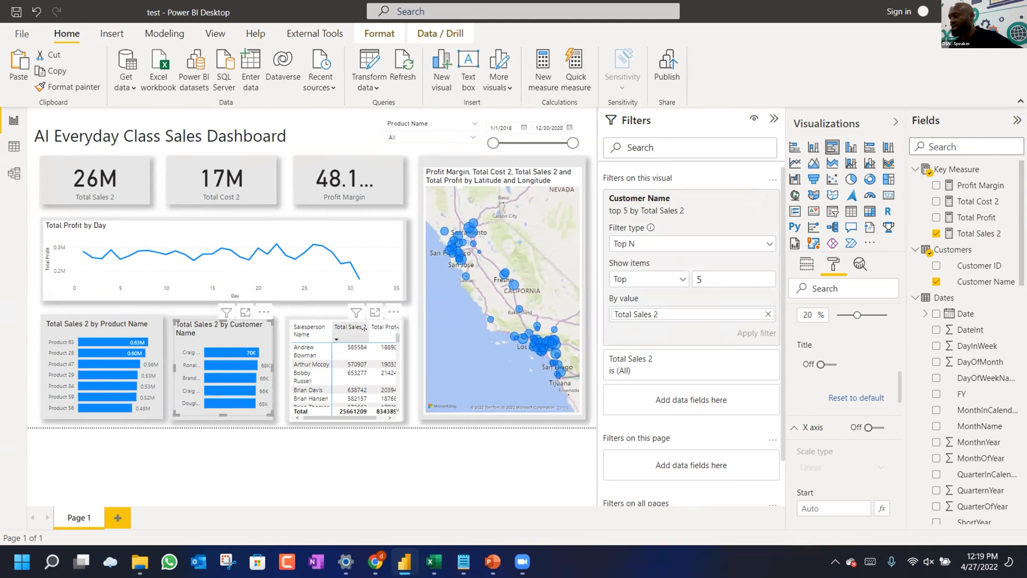
Narrow the table's Total Sales 2 column so Total Profit values show in full.
drag(363, 328, 355, 336)
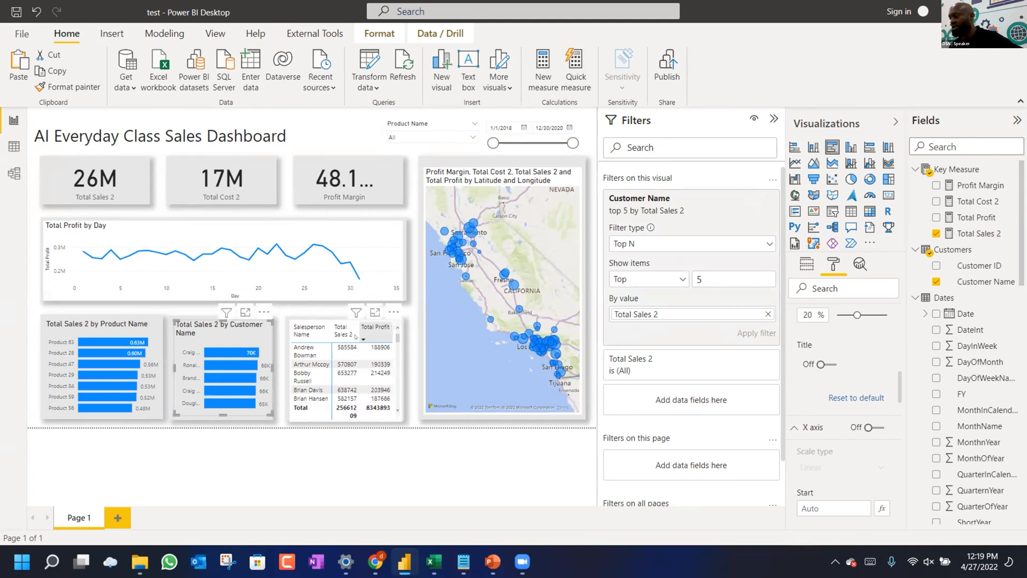
click(376, 341)
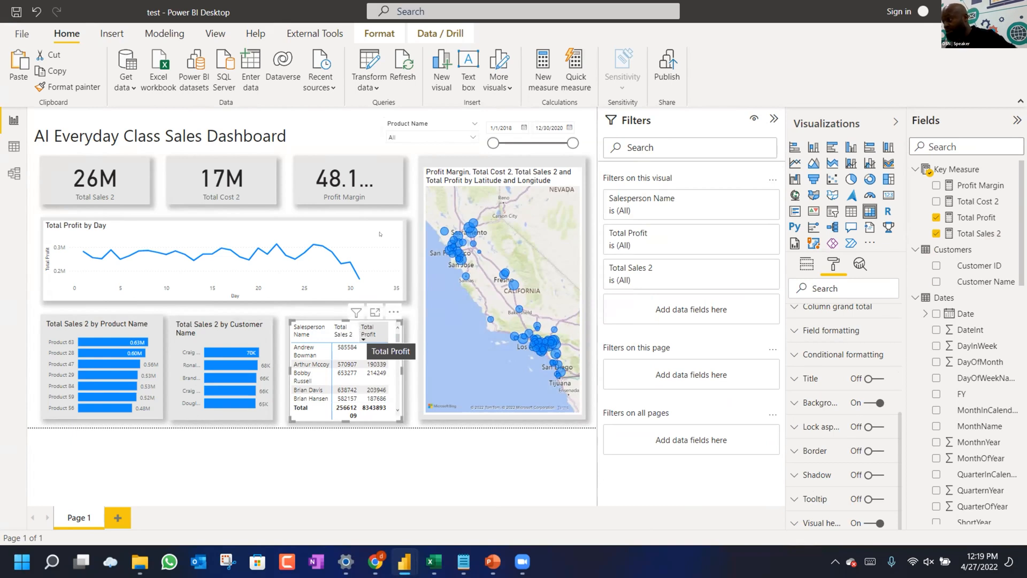
mouse_move(356, 213)
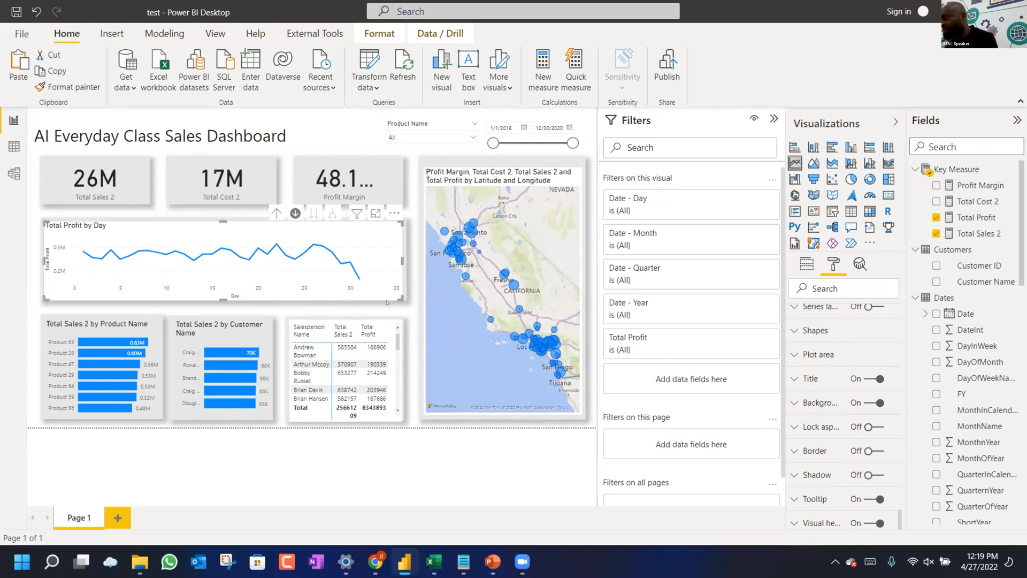
click(405, 322)
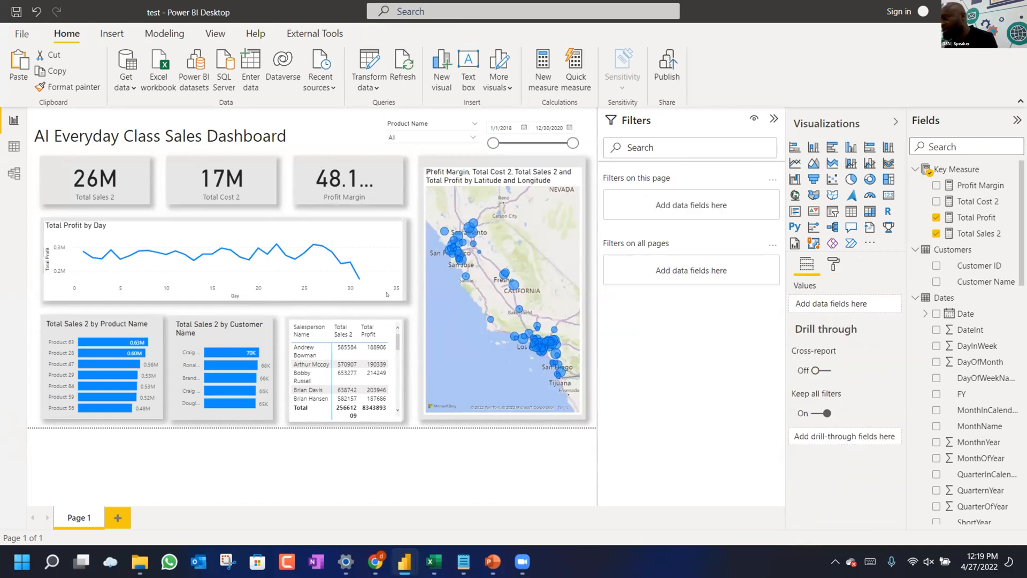
Switch off the Total Profit by Day line chart's background.
click(387, 295)
scroll(838, 391, down, 1)
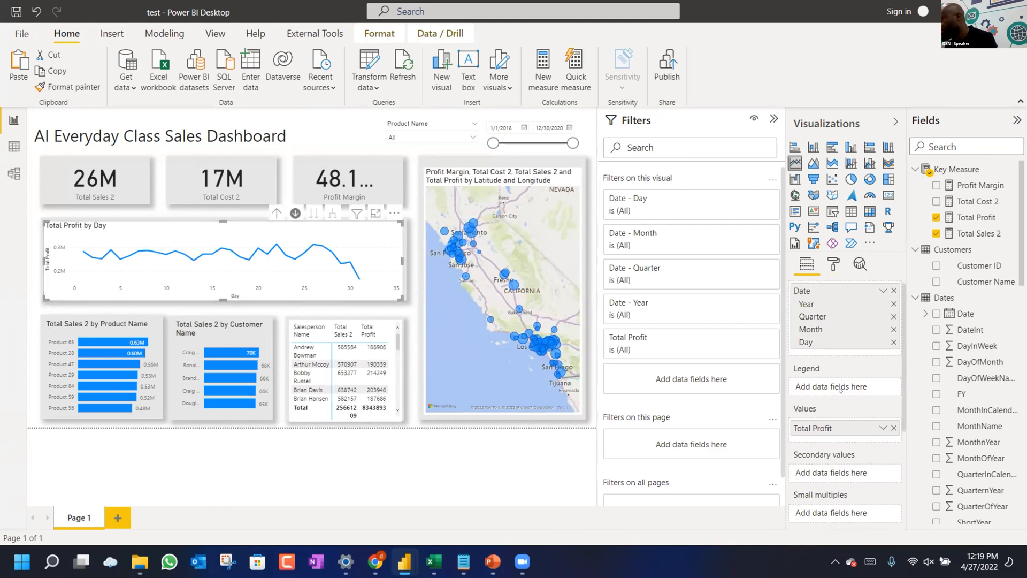
click(833, 263)
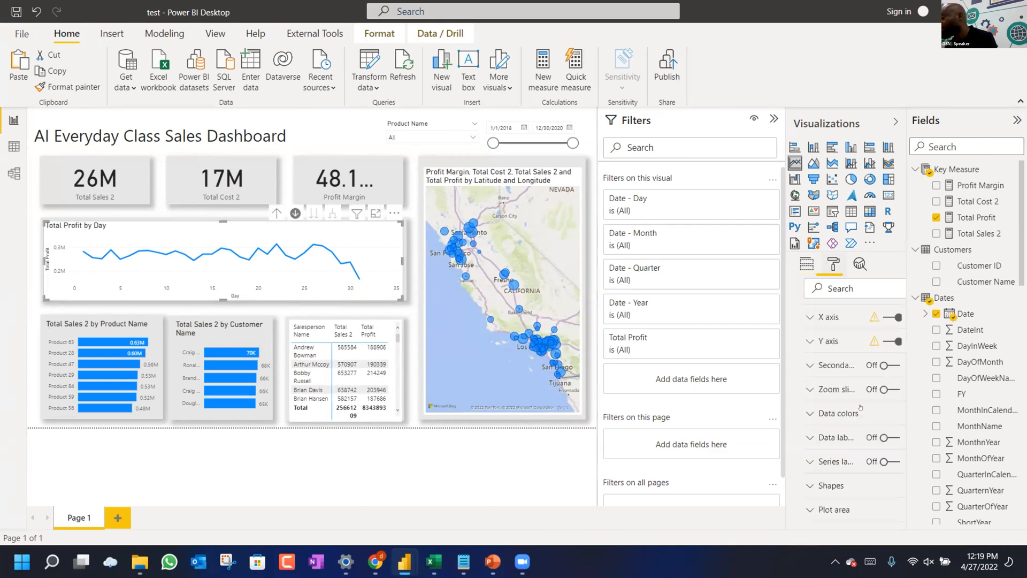
scroll(861, 407, down, 5)
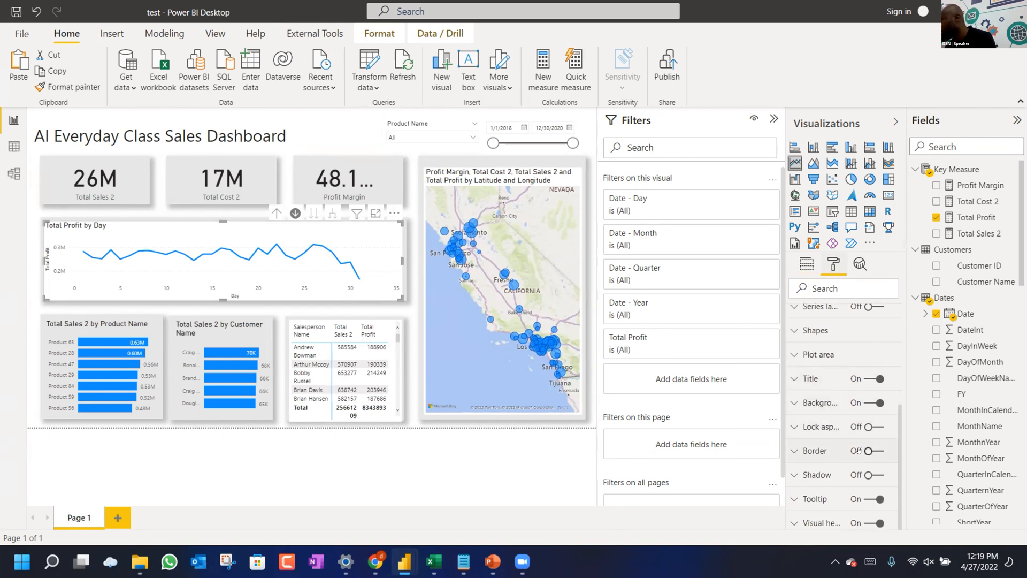
click(868, 407)
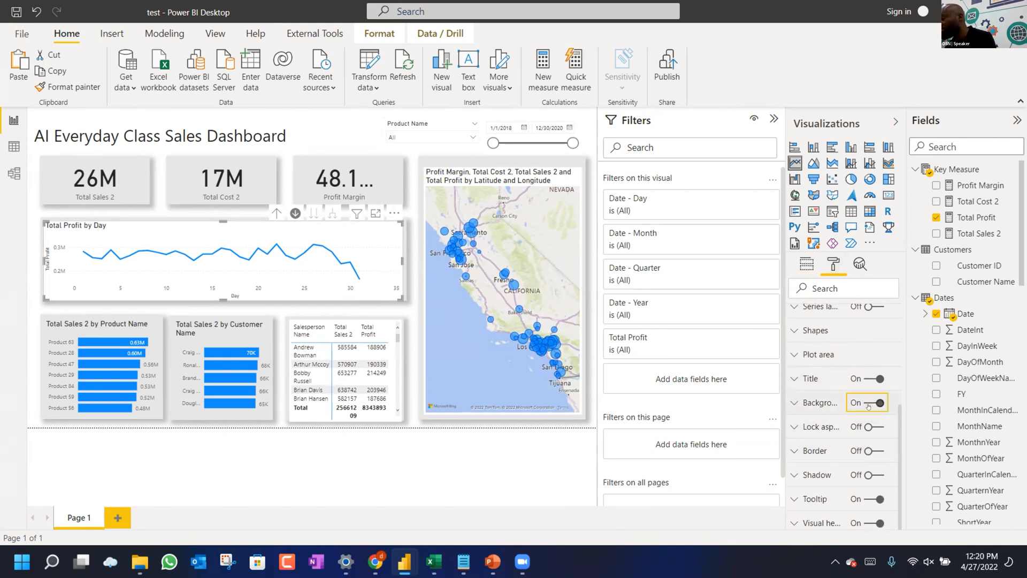
click(868, 405)
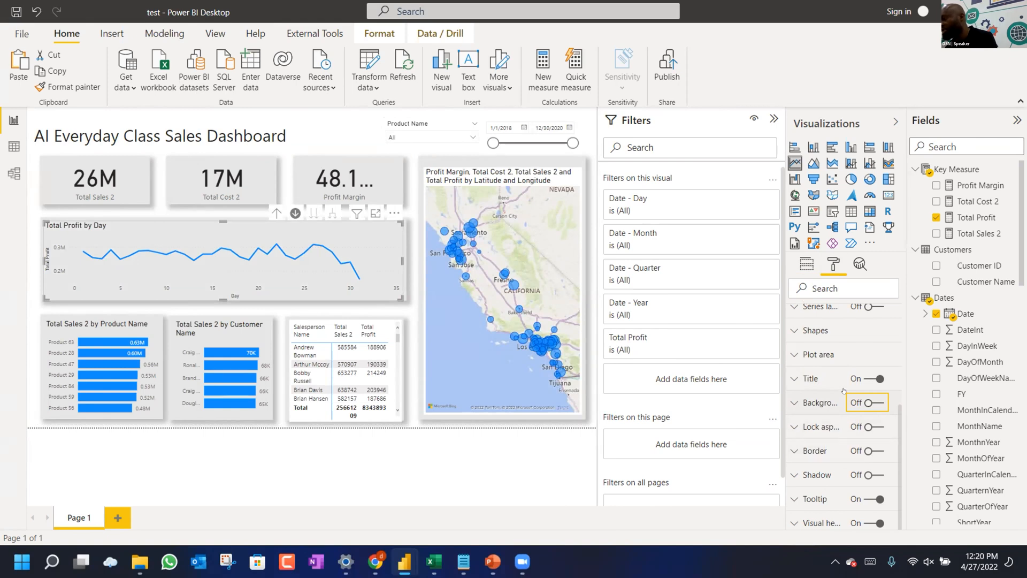
scroll(843, 390, up, 2)
scroll(843, 390, up, 2)
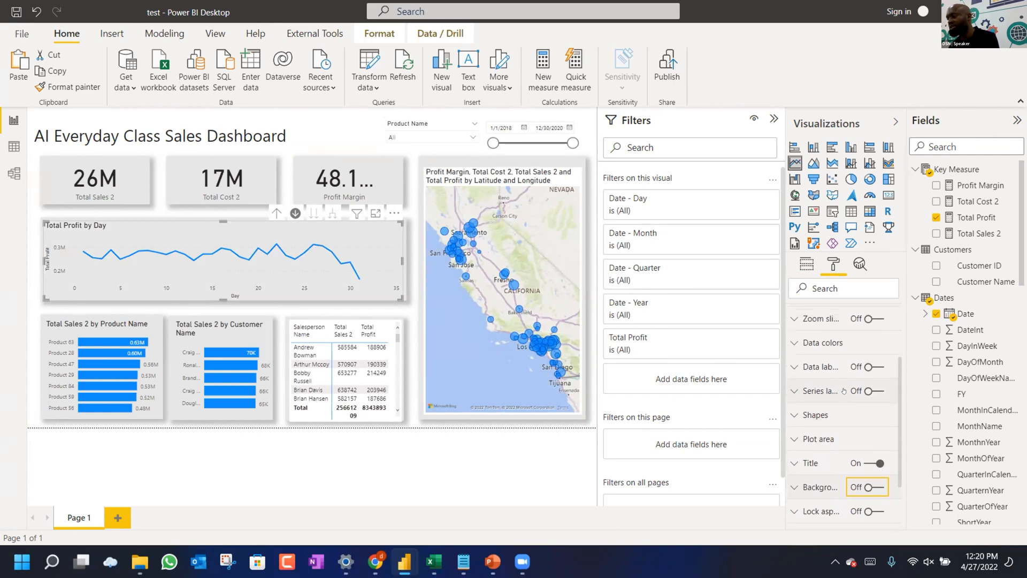
scroll(396, 345, down, 3)
click(397, 345)
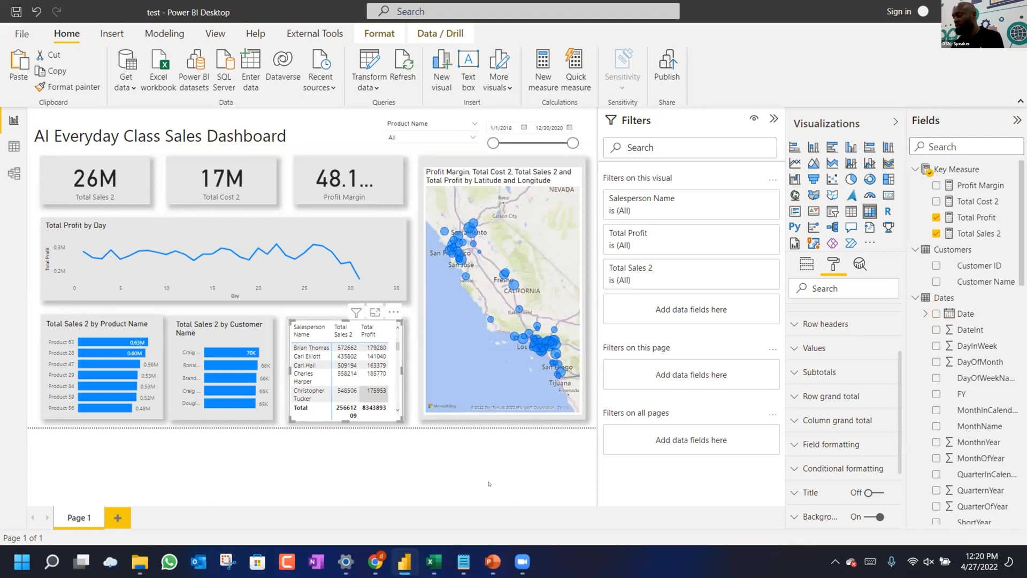
click(375, 561)
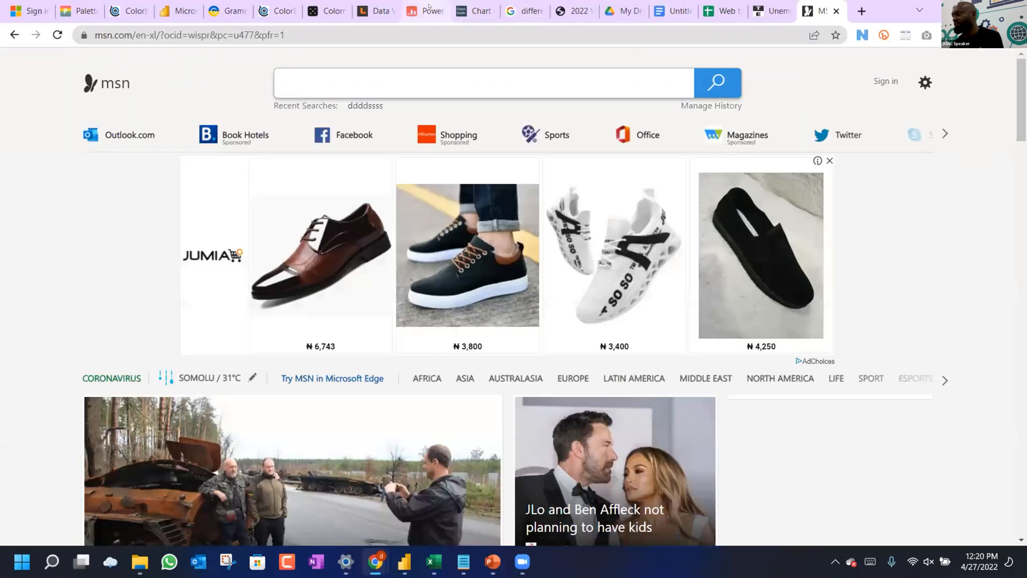
Reduce the Data Color Picker palette to three colours and select the #ffa600 hex code.
click(429, 9)
scroll(492, 72, up, 10)
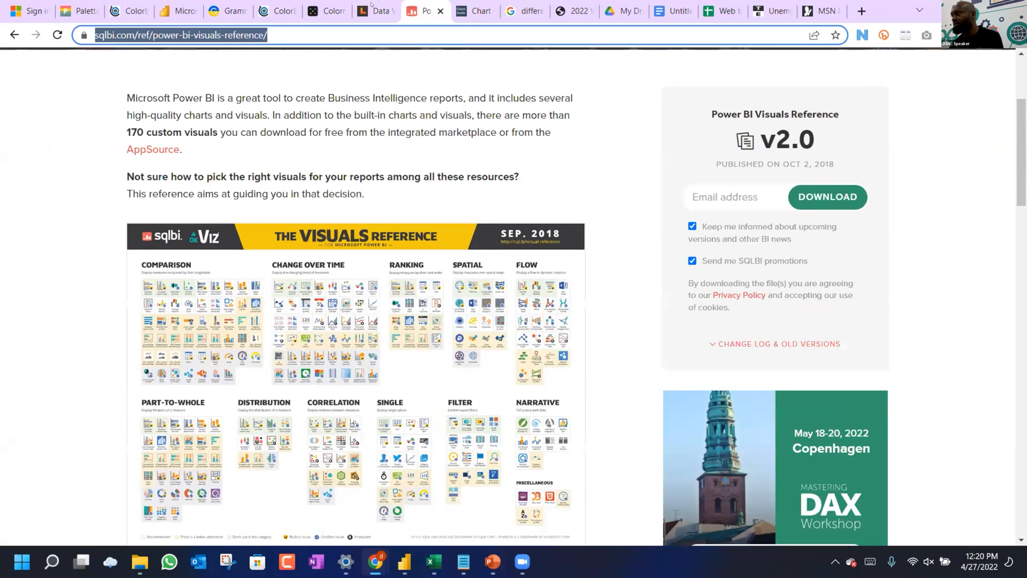
click(378, 11)
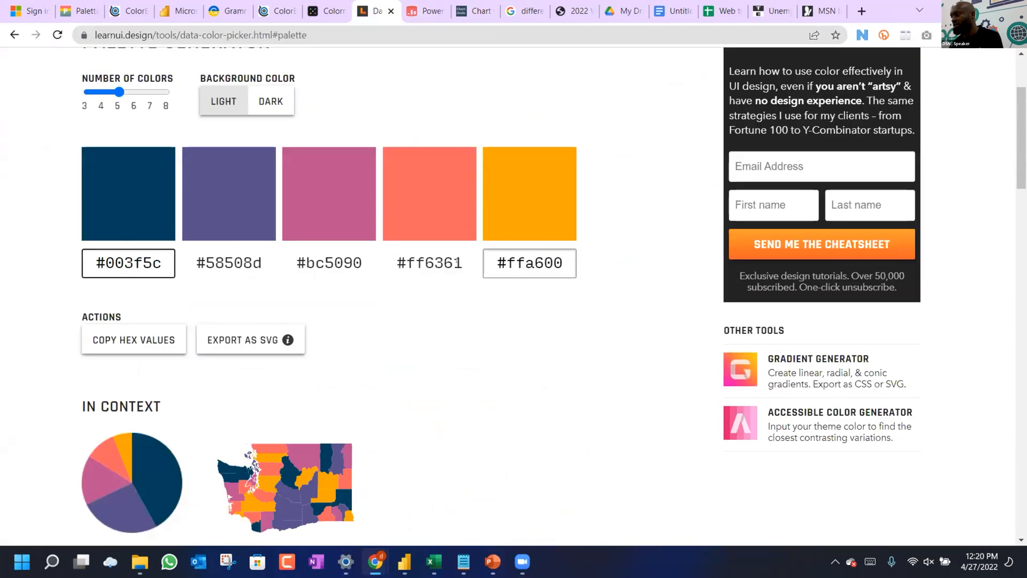
click(448, 261)
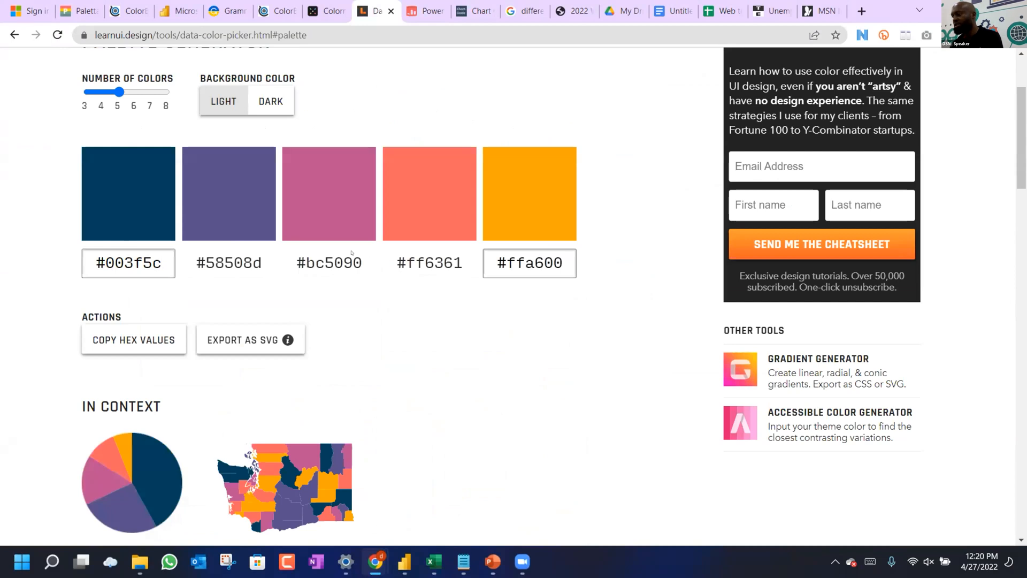
drag(119, 92, 89, 93)
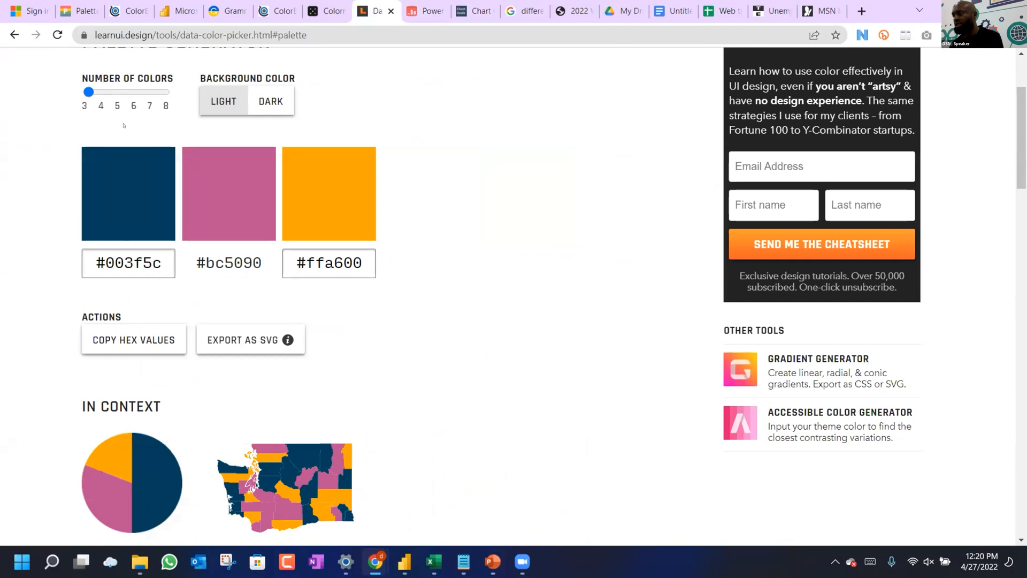
click(322, 255)
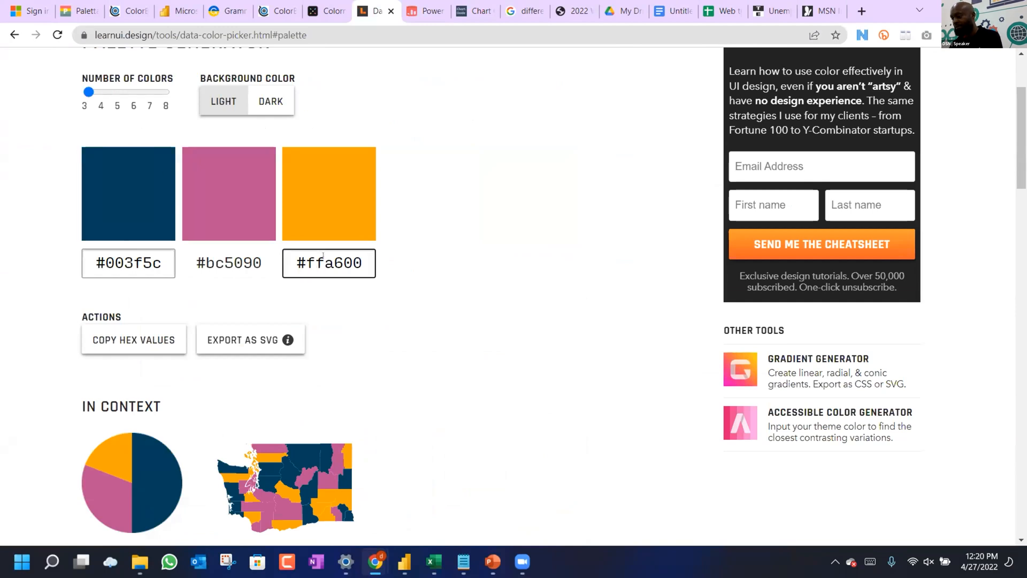
key(ctrl+a)
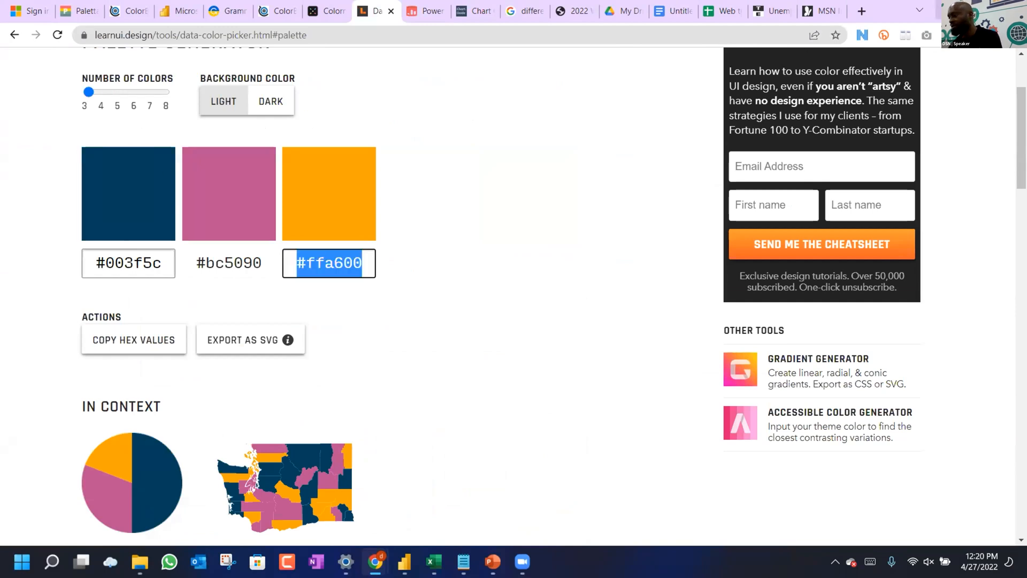
key(alt+Tab)
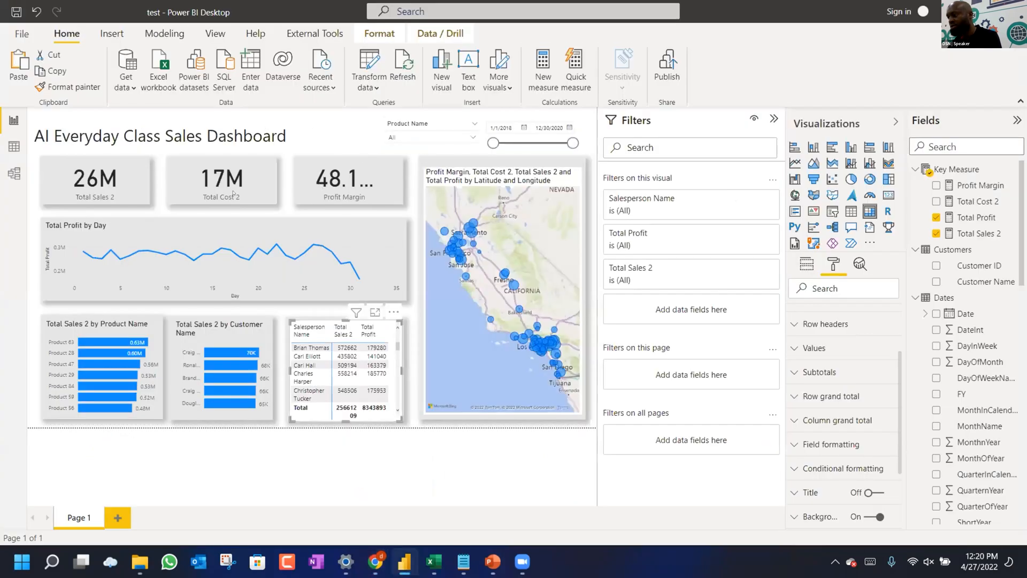
Paste #FFA600 as the custom data colour for the Total Sales 2 by Customer Name bars.
click(249, 323)
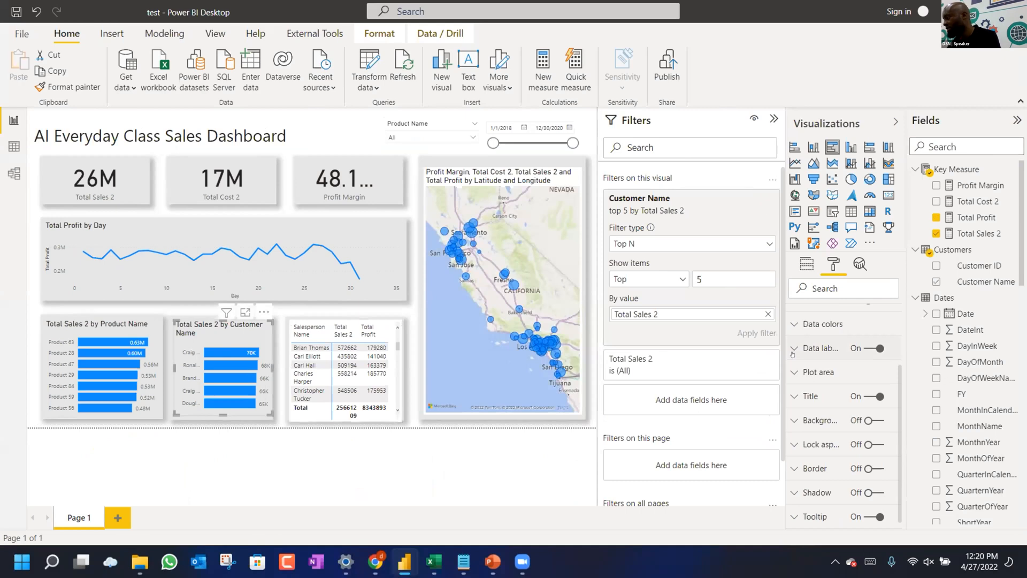
click(799, 323)
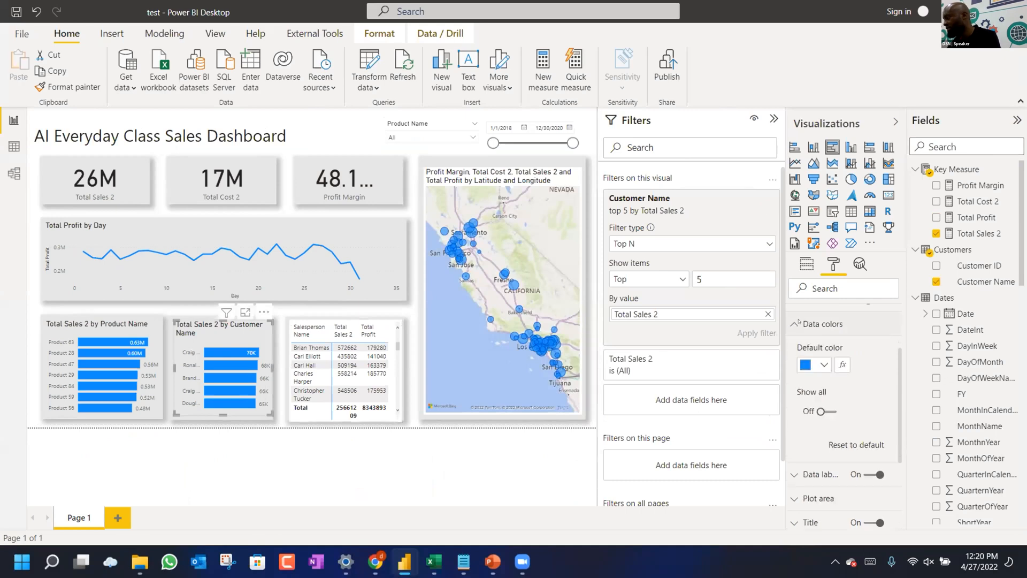
click(823, 366)
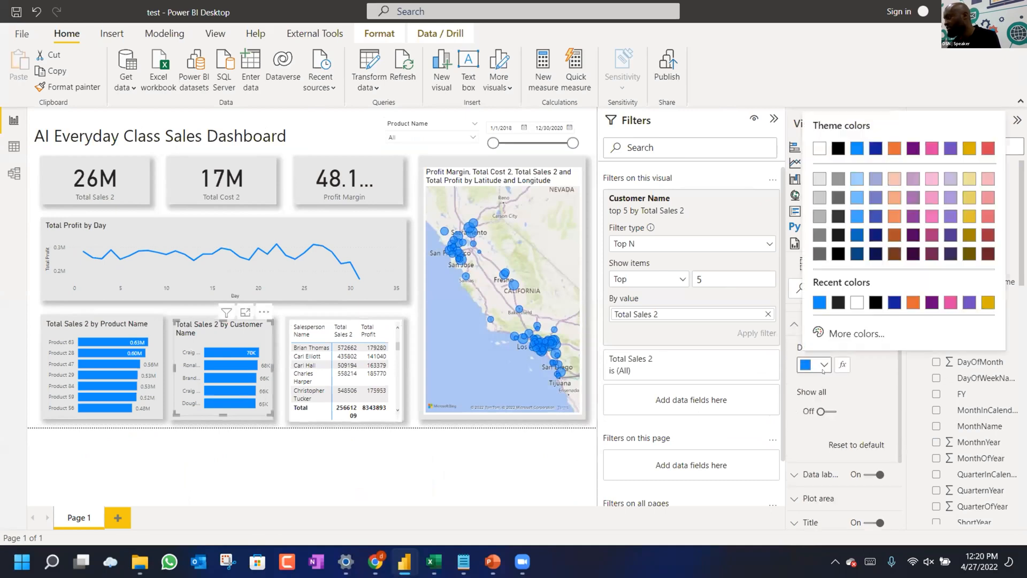
click(830, 334)
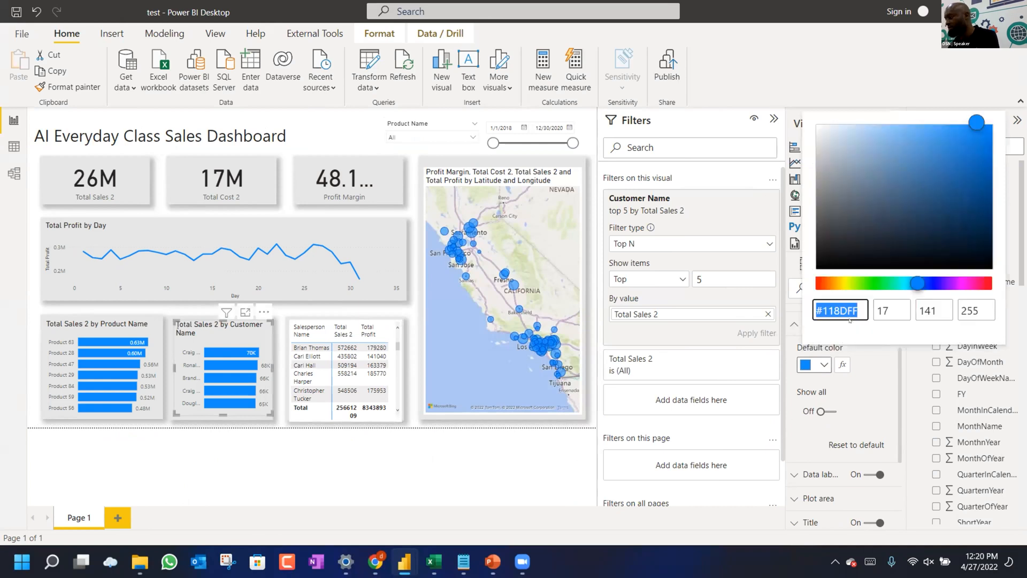
text(#FFA600)
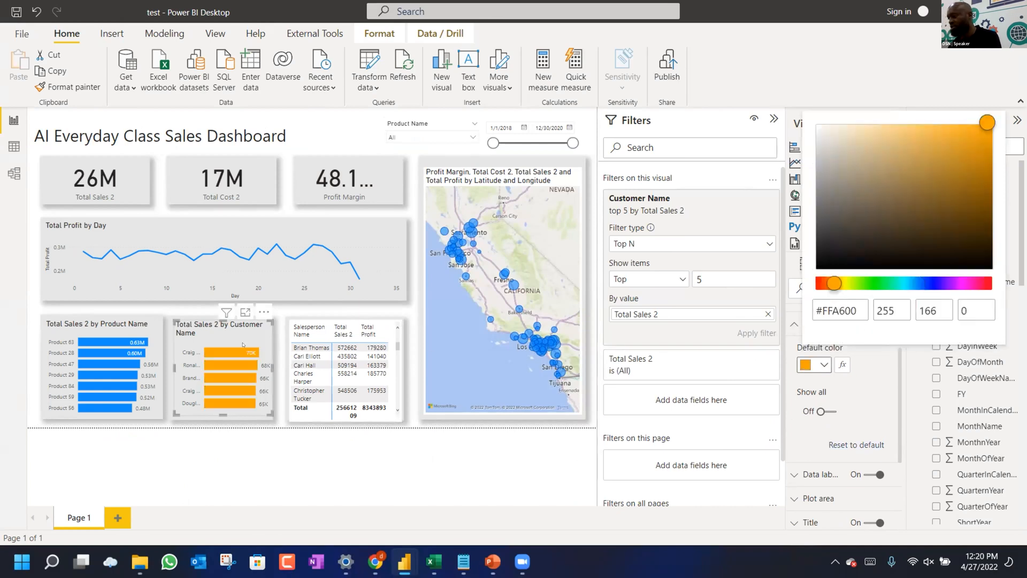
click(243, 345)
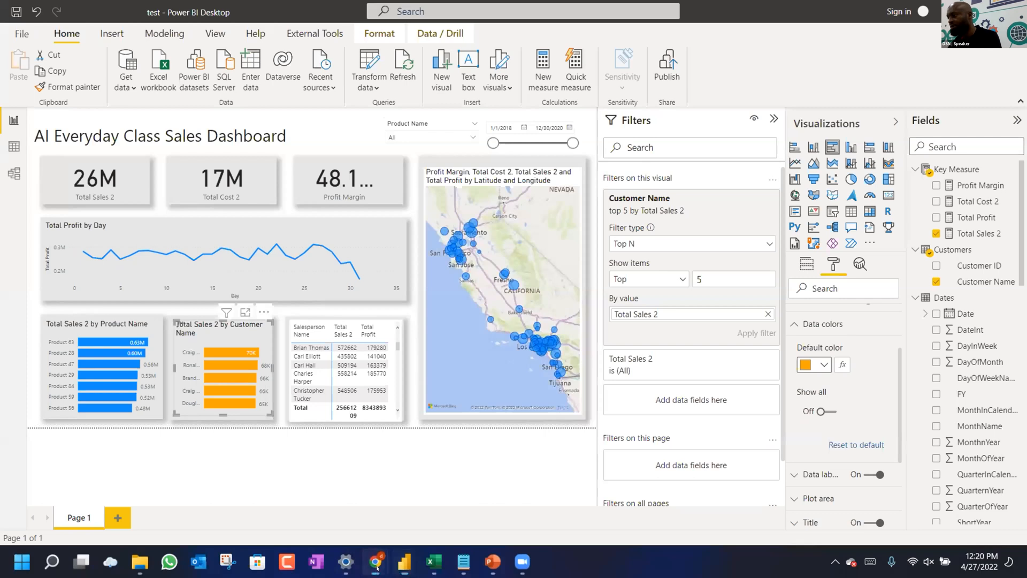
key(alt+Tab)
click(239, 262)
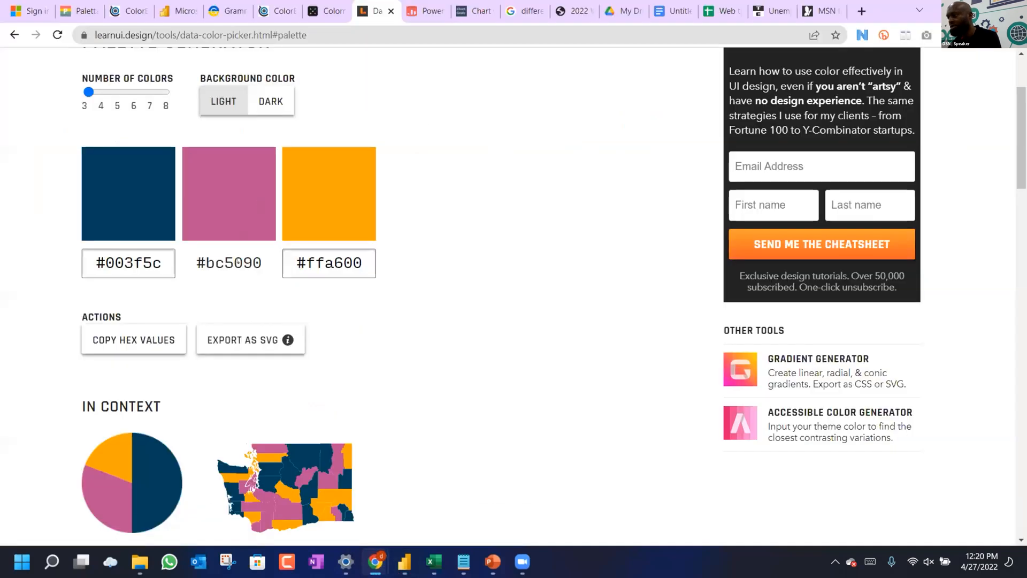
Select the pink #bc5090 hex value and switch back to the Power BI Desktop window.
drag(242, 269, 174, 269)
click(252, 262)
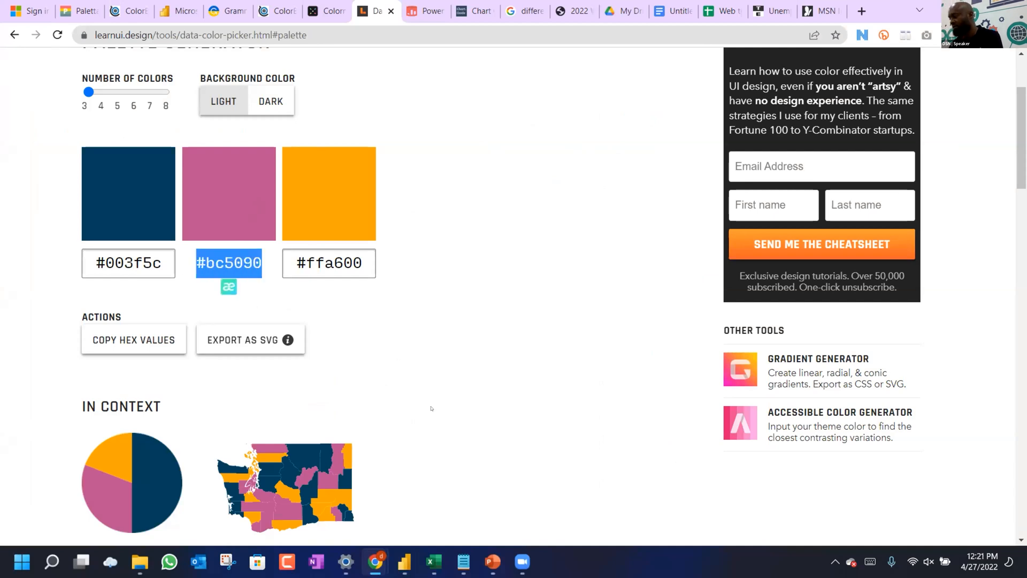
click(403, 562)
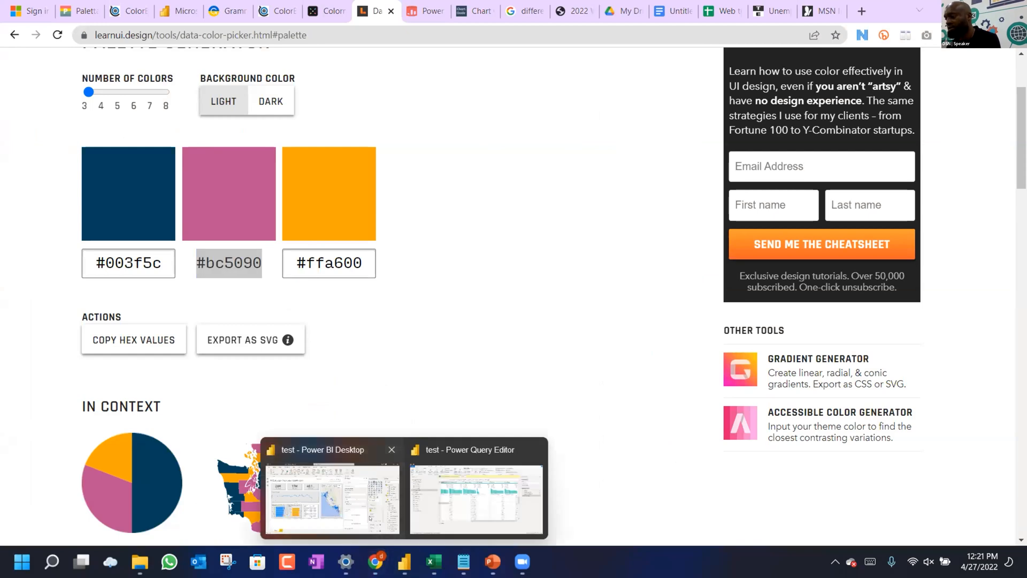
click(333, 497)
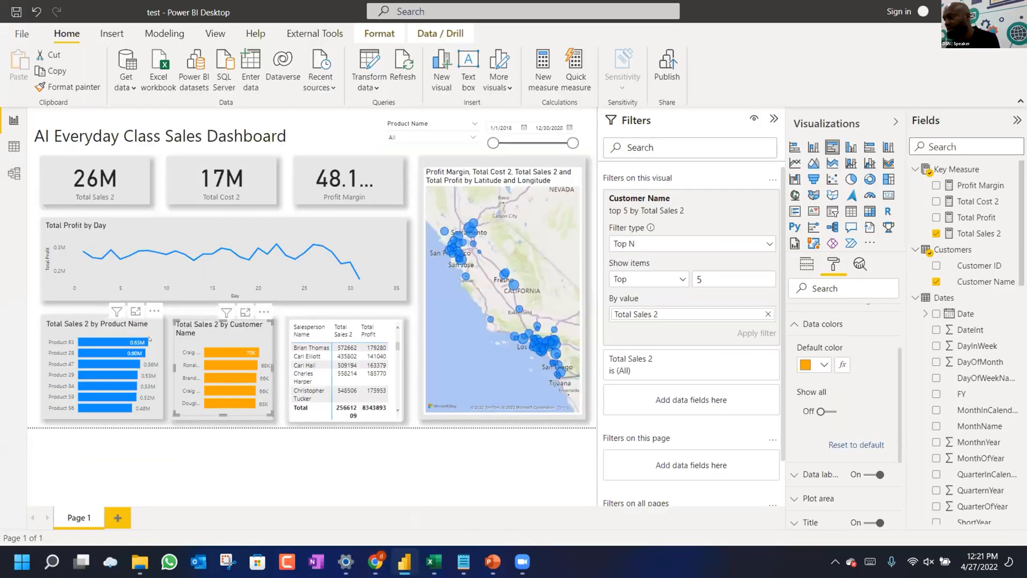
Paste #BC5090 as the custom bar colour for the Total Sales 2 by Product Name chart.
click(157, 339)
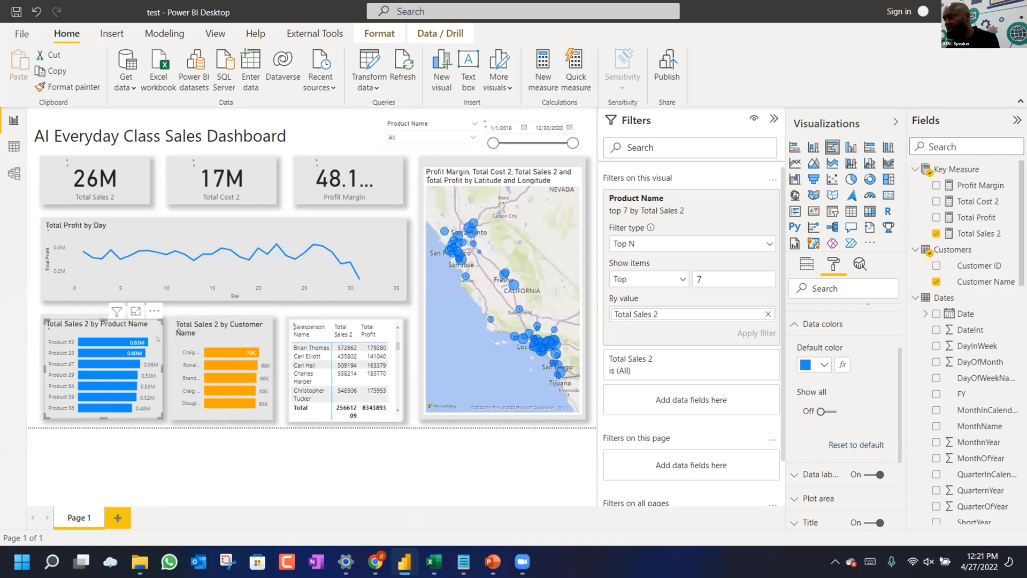
click(823, 365)
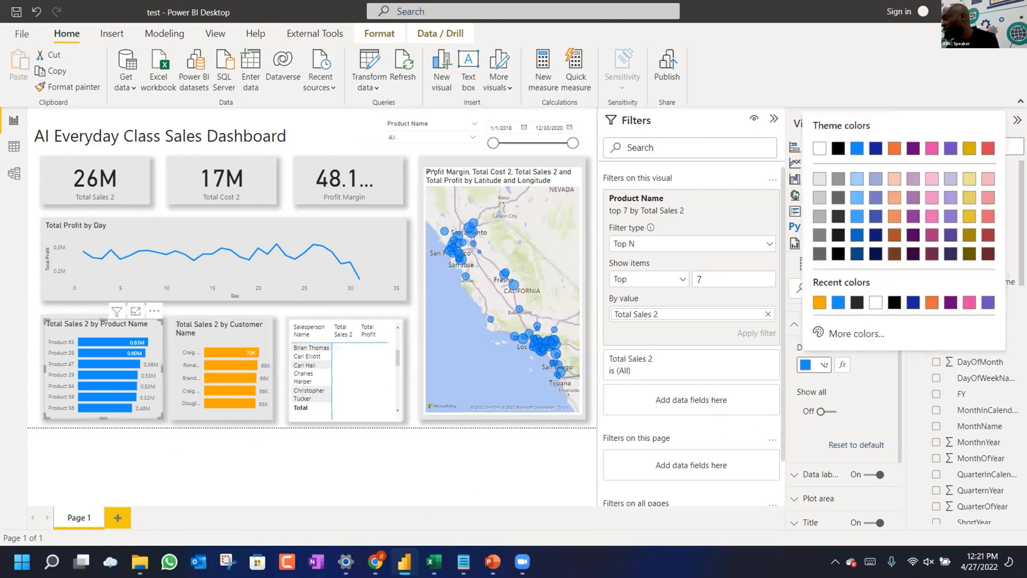
click(852, 332)
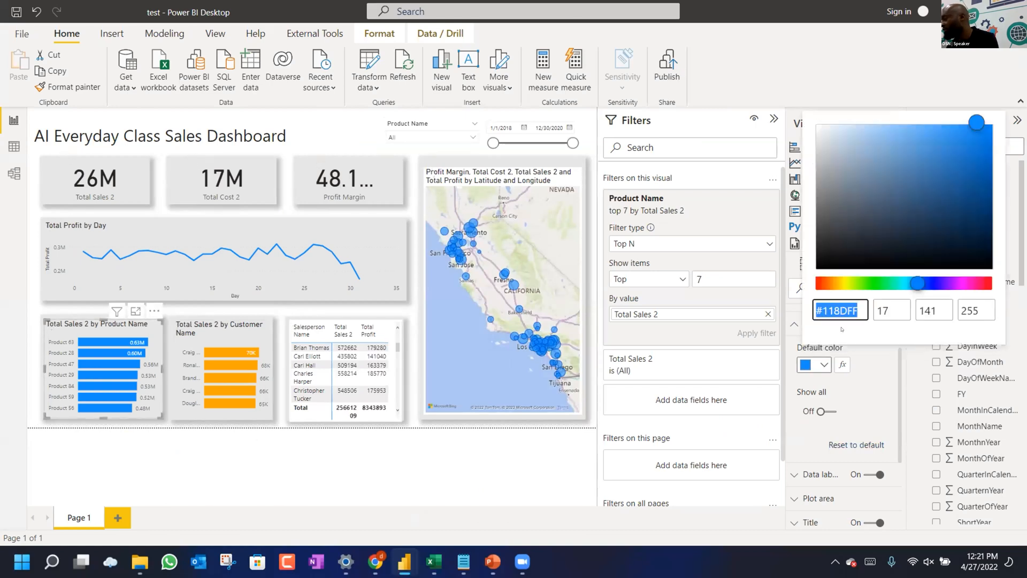
text(#BC5090)
key(Return)
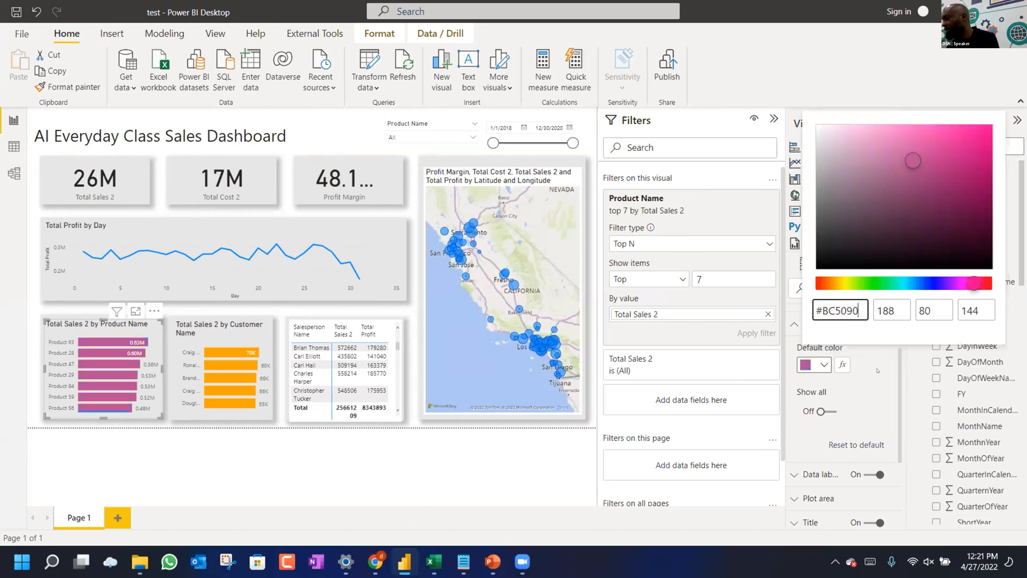
click(877, 370)
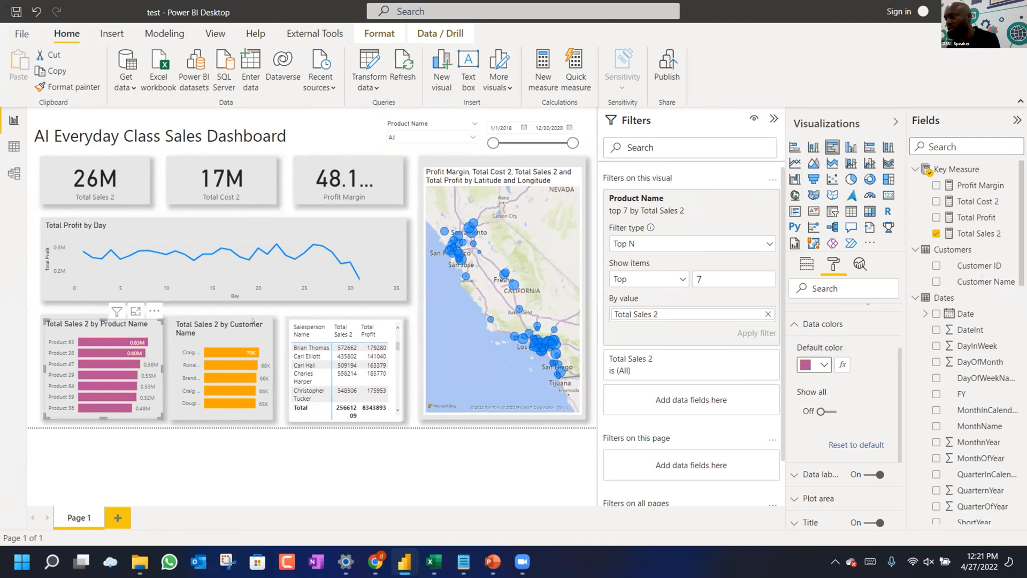
click(250, 337)
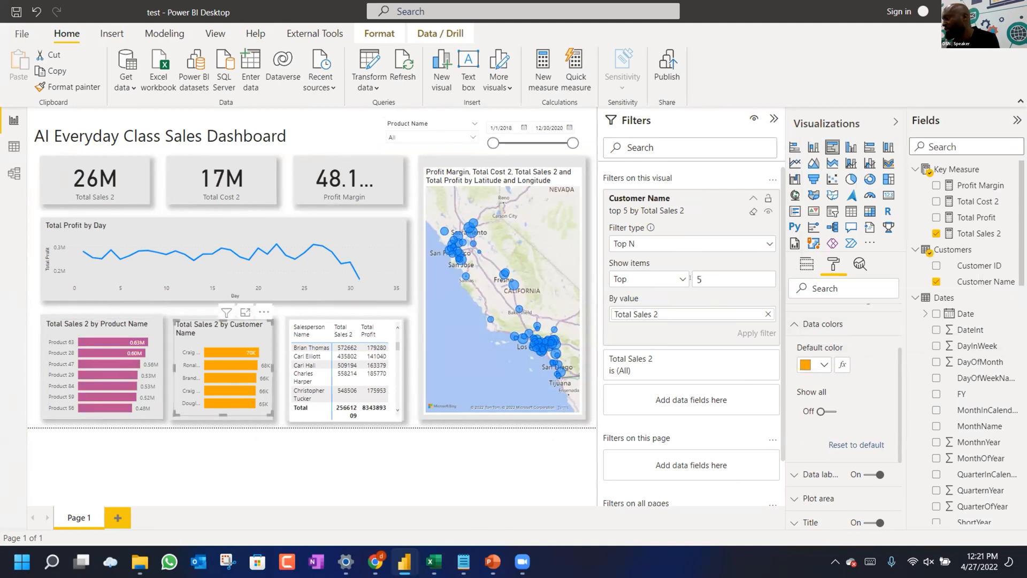
Replace Total Sales 2 with Total Profit in the customer chart's values and Top 5 filter.
click(767, 314)
drag(962, 217, 682, 314)
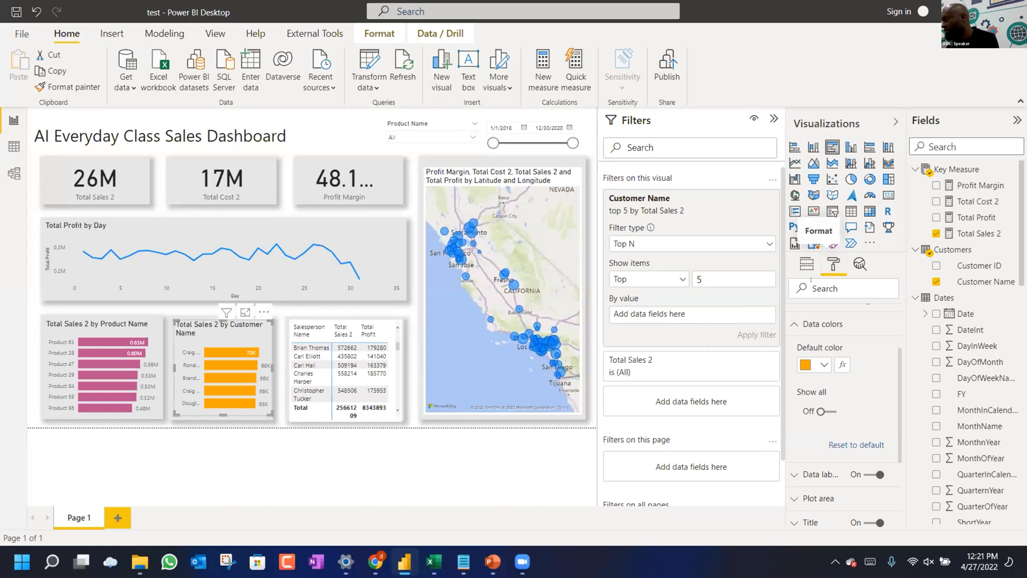
click(807, 264)
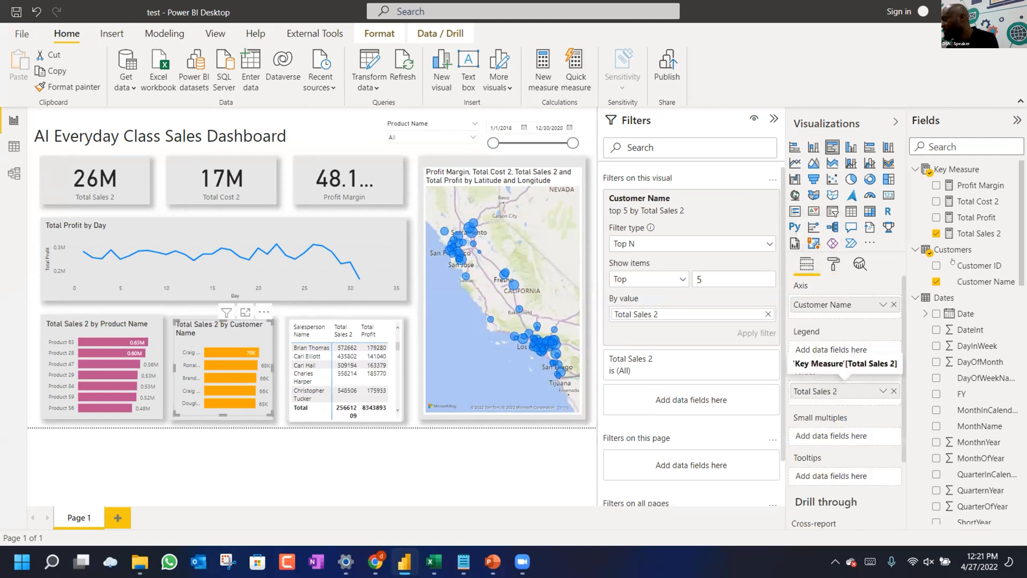
drag(978, 219, 836, 391)
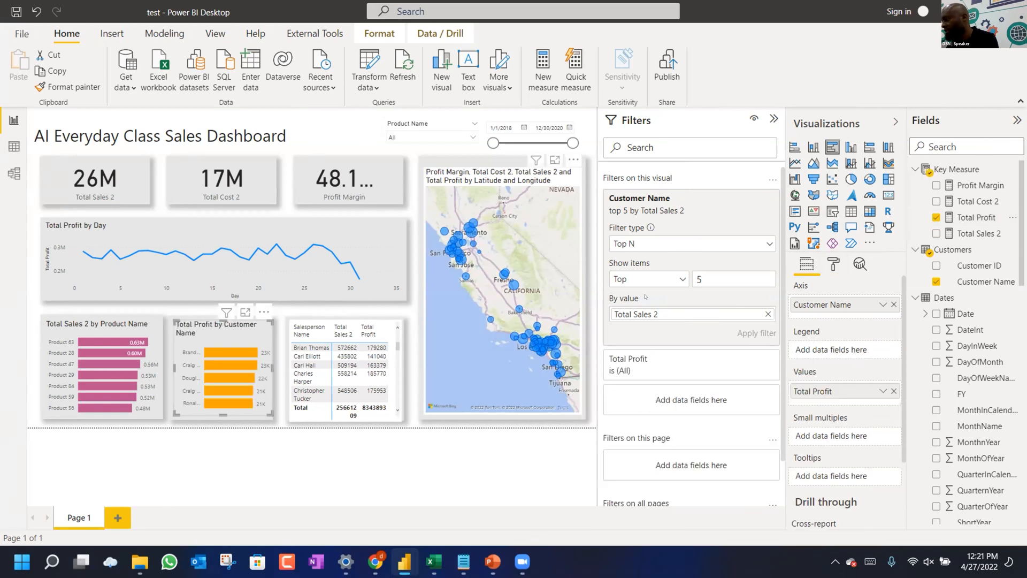
click(766, 314)
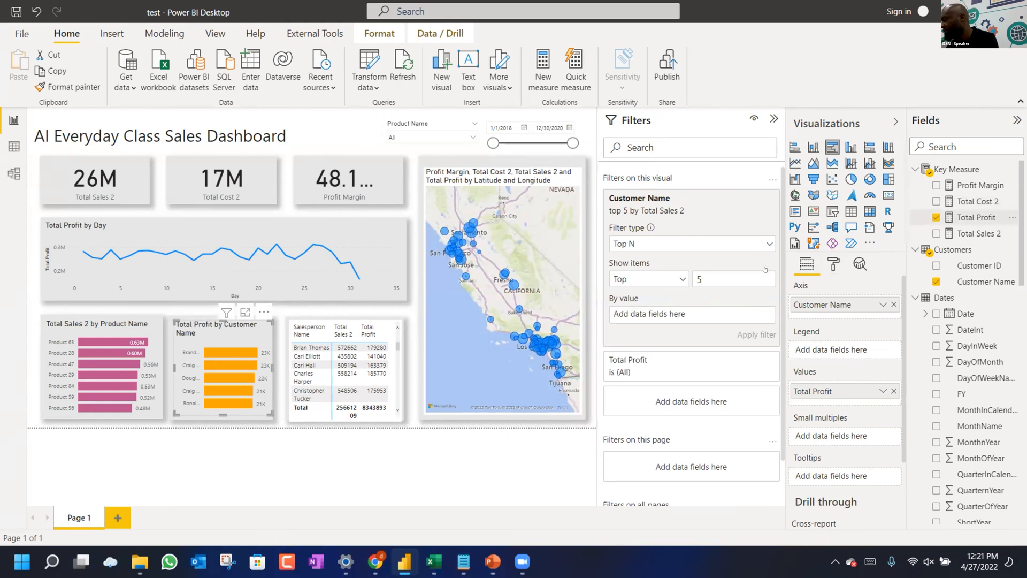
drag(694, 319, 696, 313)
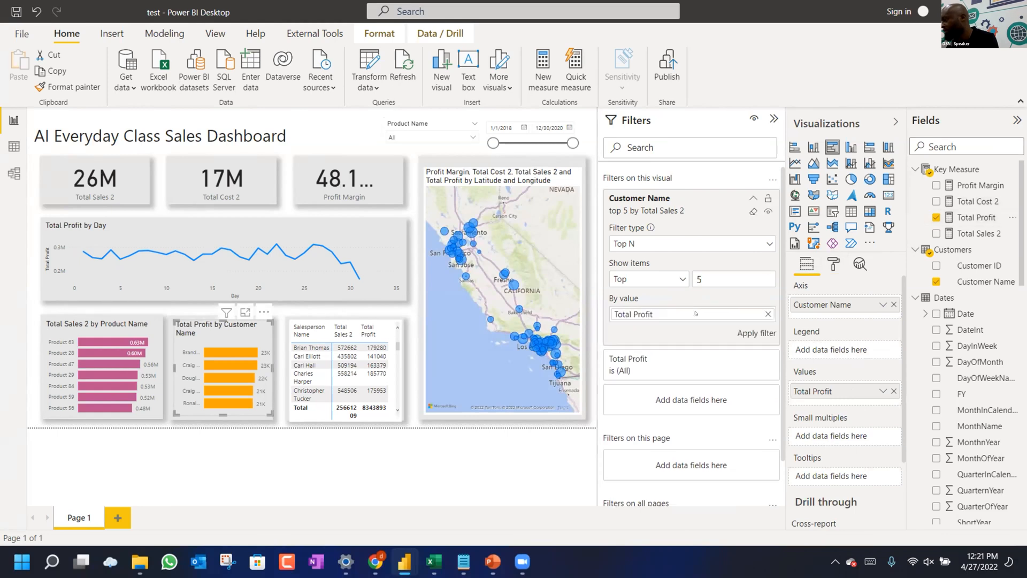
click(739, 333)
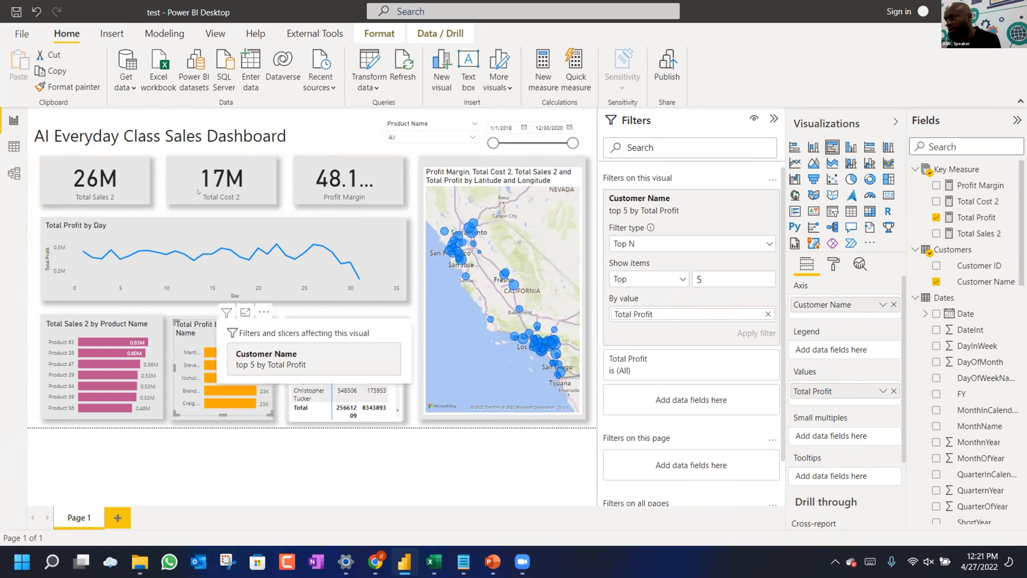
click(317, 227)
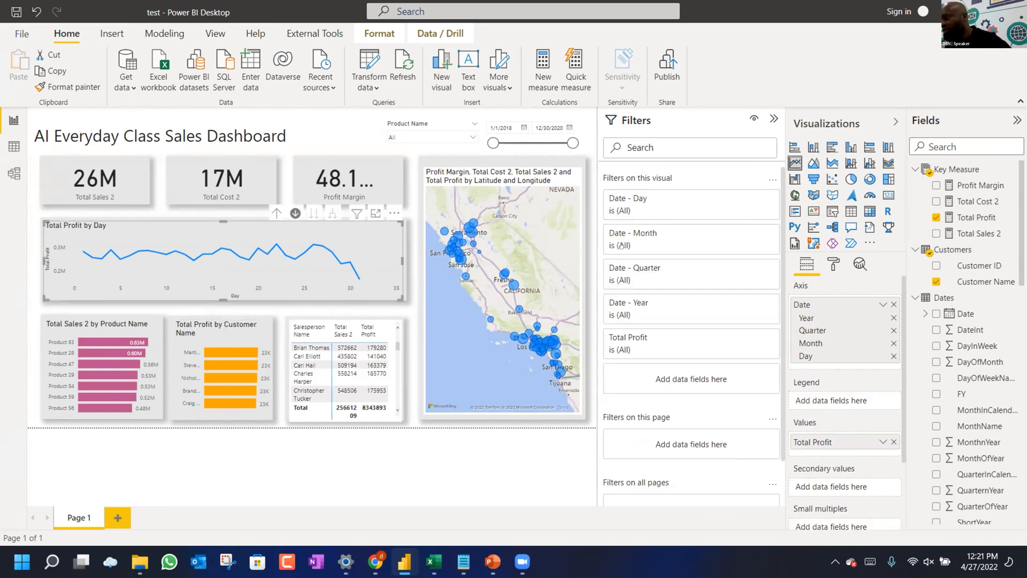
Make the Total Profit by Day line orange, then return to the palette page and select #003f5c.
click(833, 264)
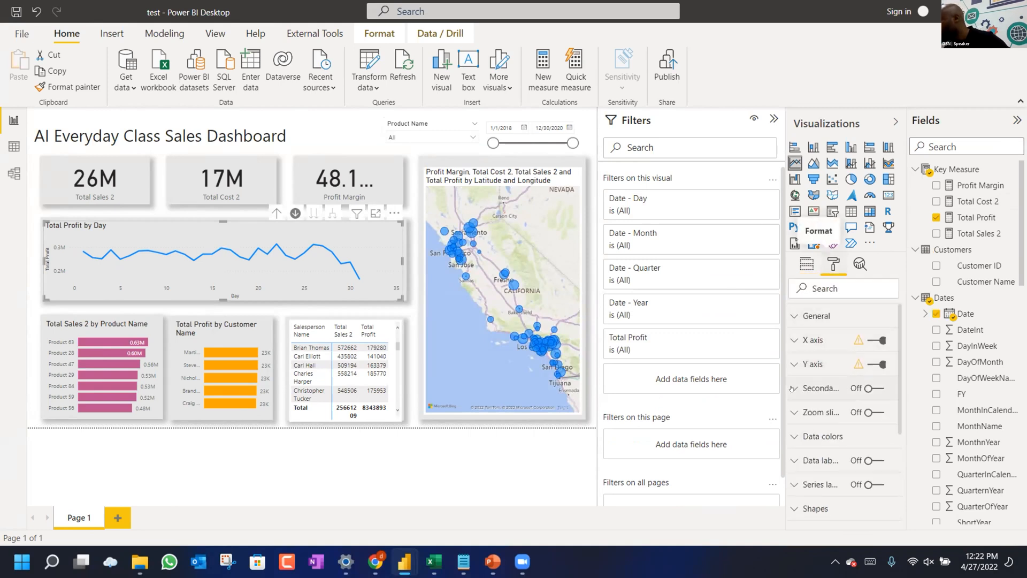
scroll(801, 382, down, 3)
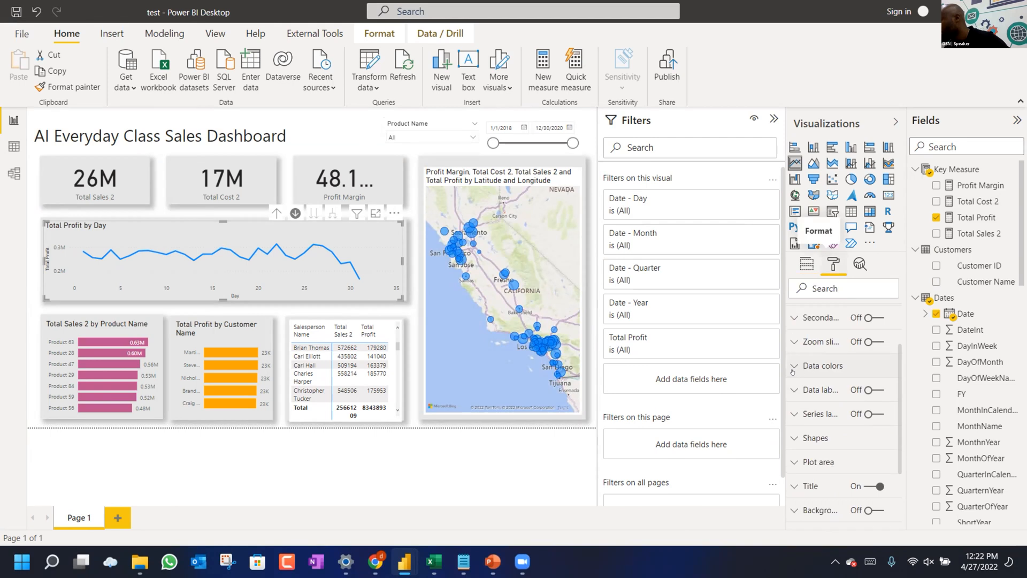
click(793, 368)
click(817, 412)
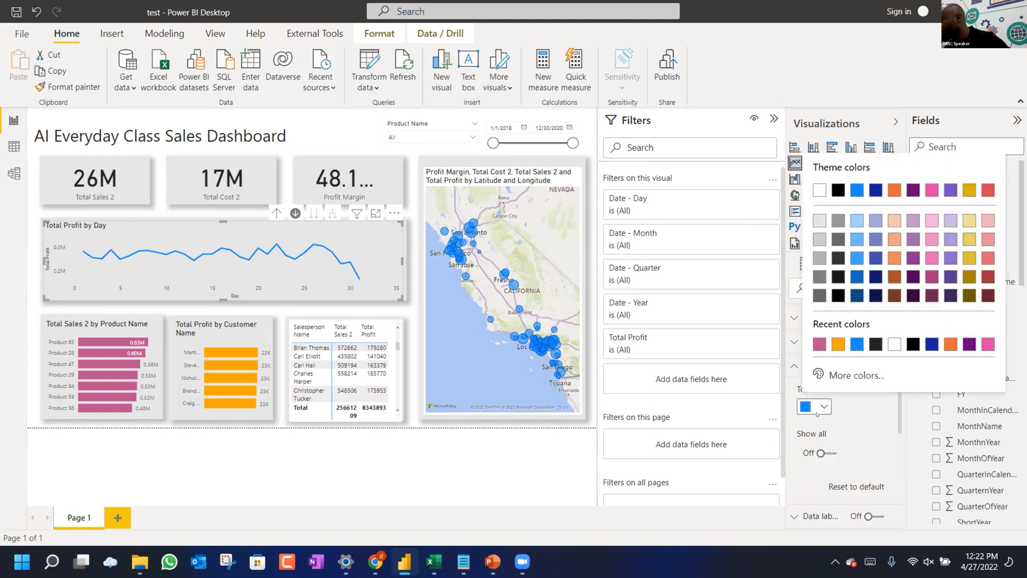
click(837, 343)
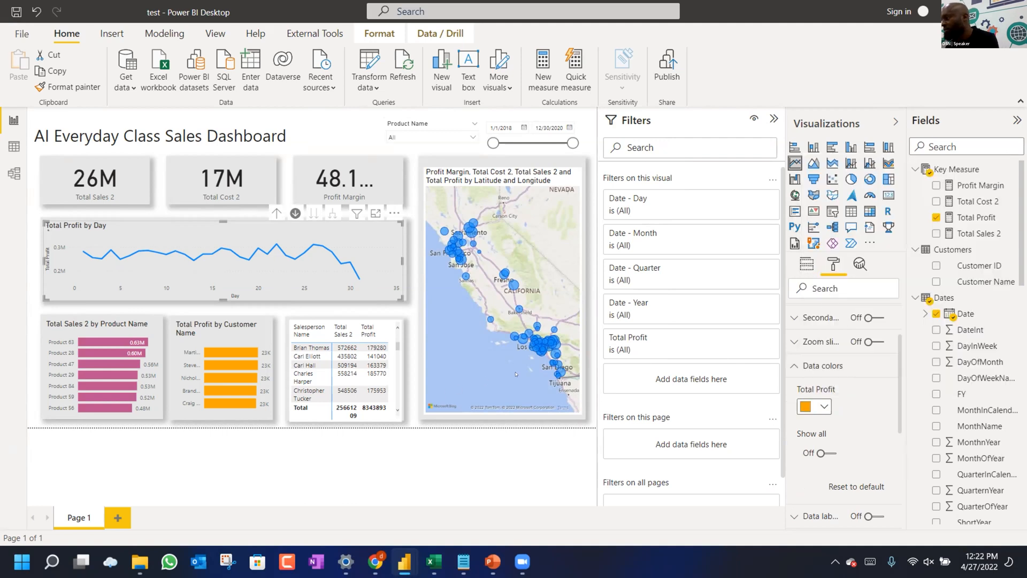
click(374, 558)
drag(97, 263, 160, 263)
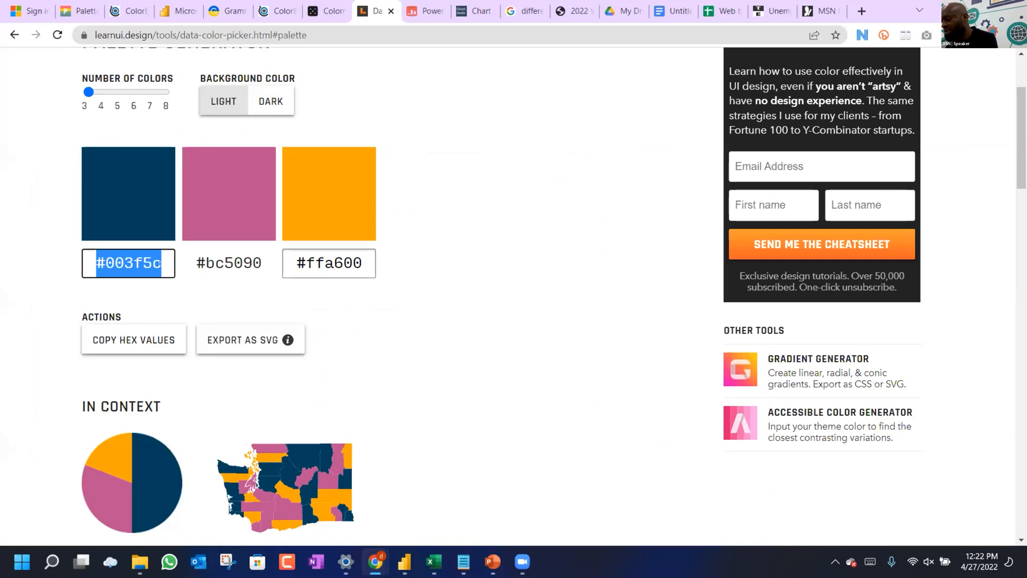
Widen the Data Color Picker palette to five colours.
click(97, 100)
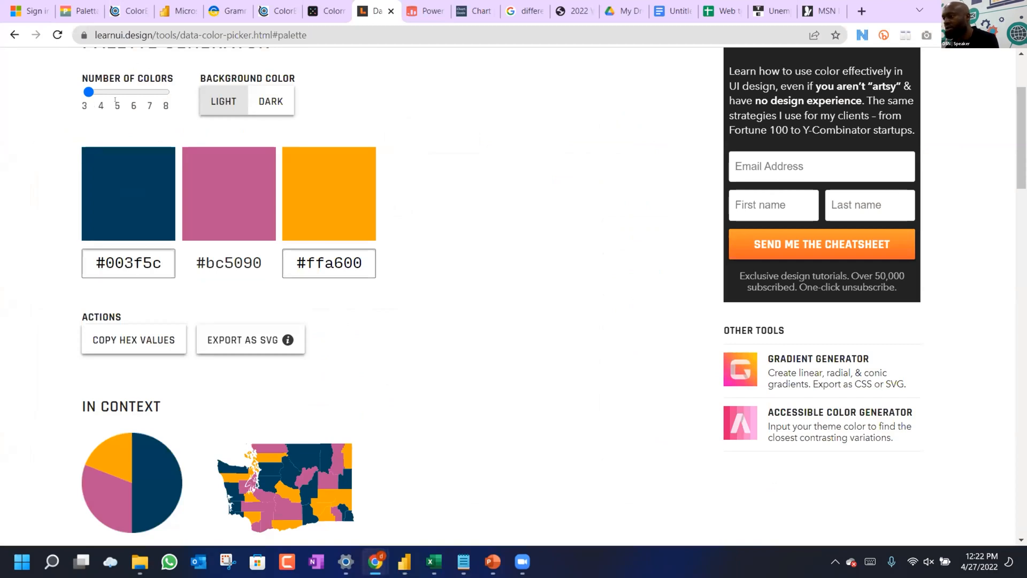
drag(89, 91, 113, 92)
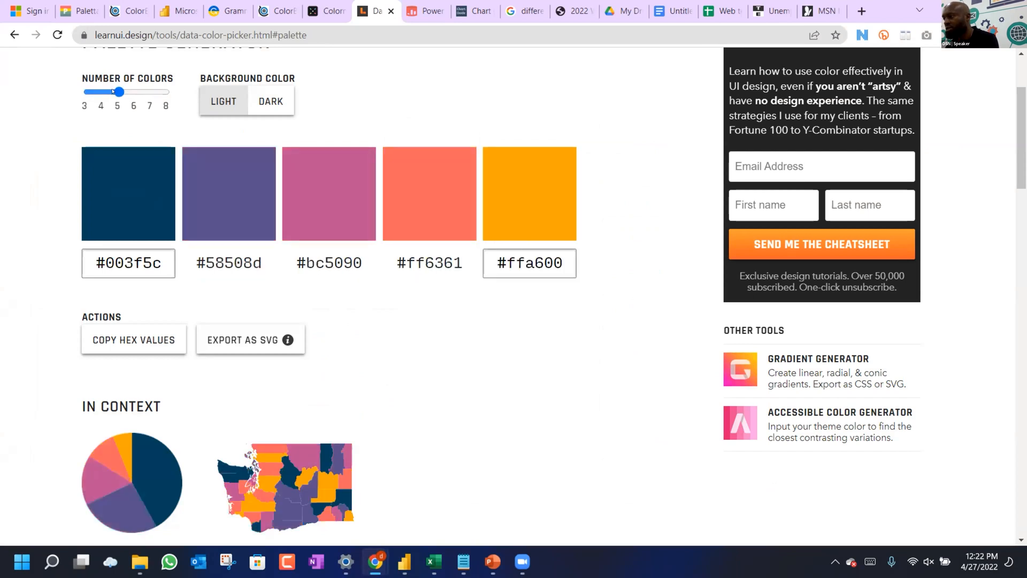
mouse_move(115, 92)
mouse_down()
mouse_move(148, 92)
mouse_move(117, 99)
mouse_up()
Select the purple #58508d hex value and return to the Power BI dashboard.
double_click(226, 256)
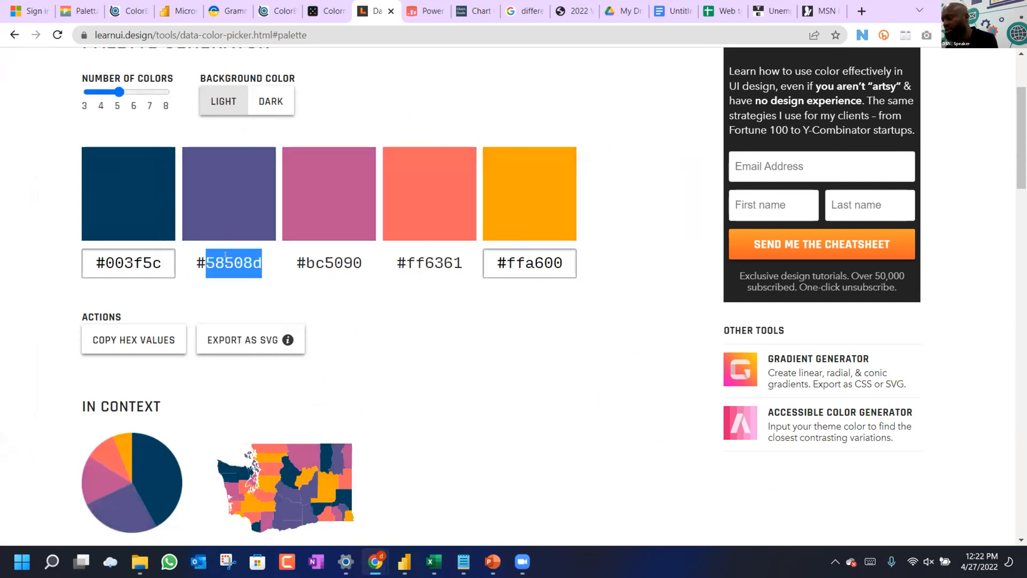
click(261, 262)
triple_click(209, 254)
click(400, 562)
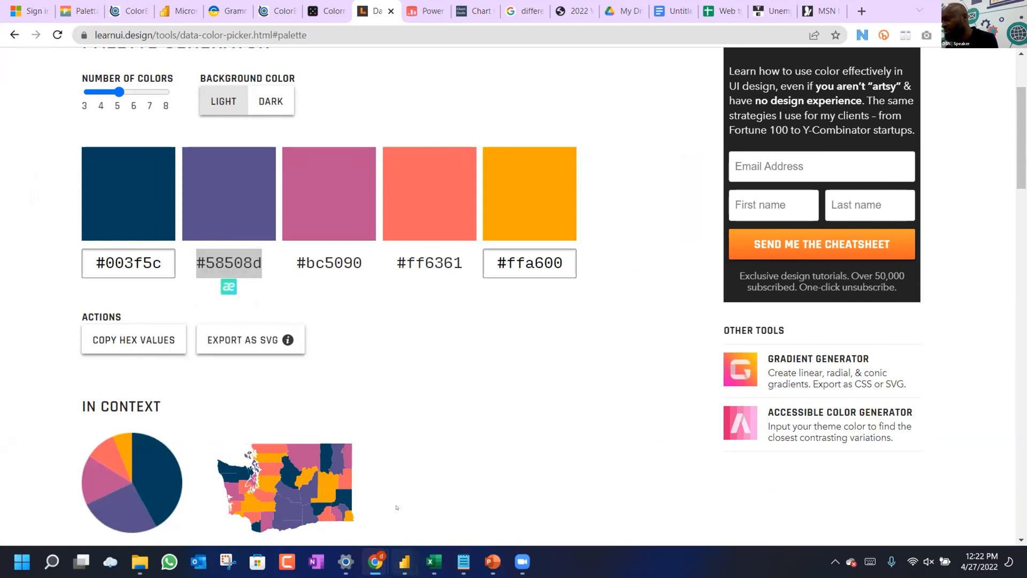
click(342, 493)
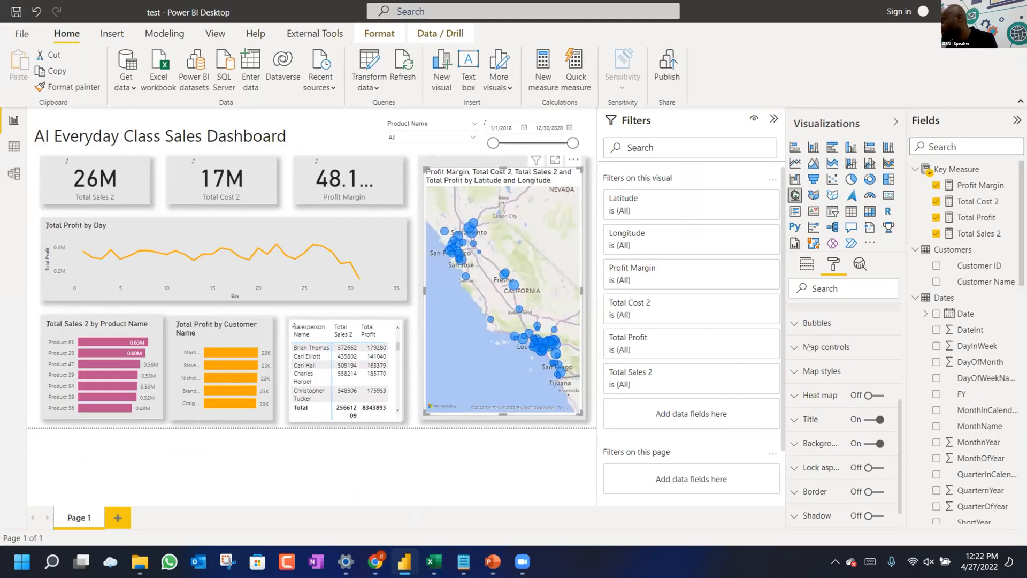
Paste #58508D as the map bubbles' default colour, then select the dashboard title box.
scroll(809, 347, up, 3)
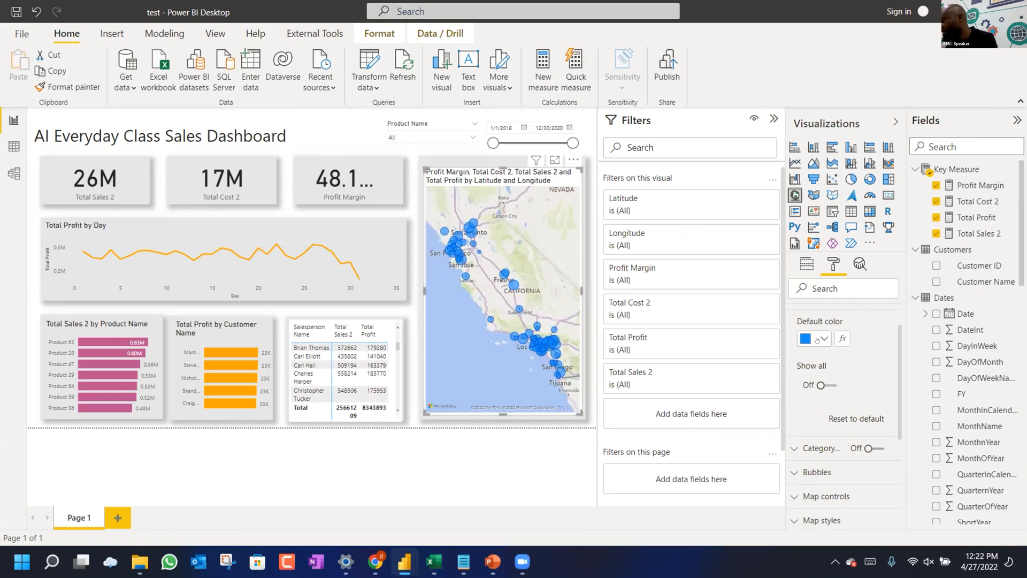
click(817, 339)
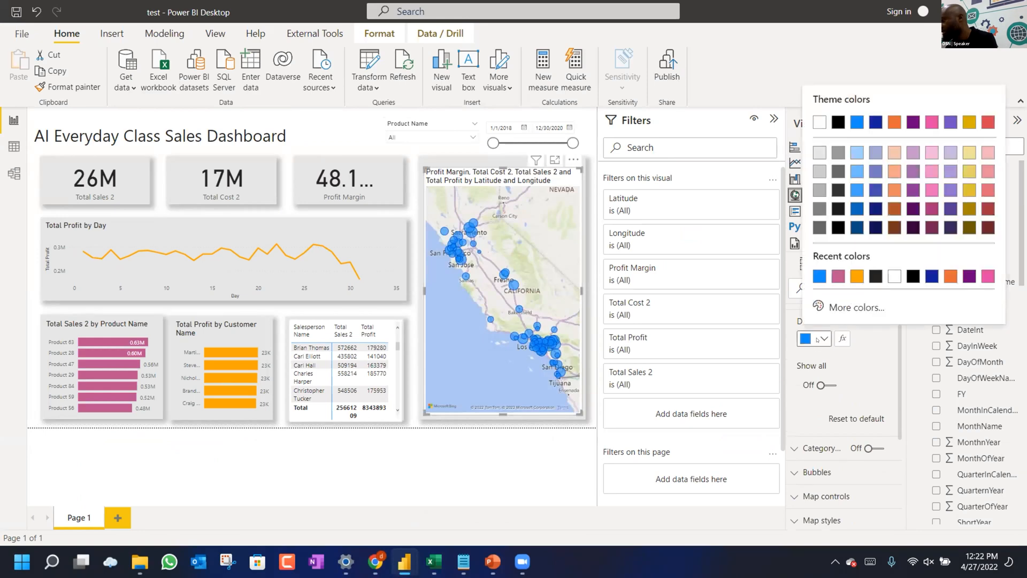
click(837, 307)
text(#58508D)
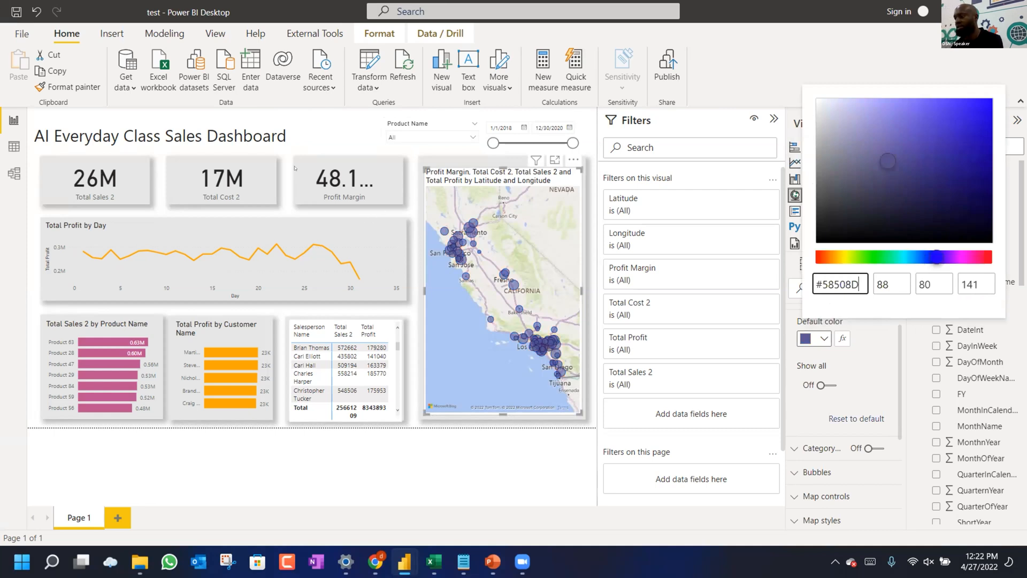
click(201, 132)
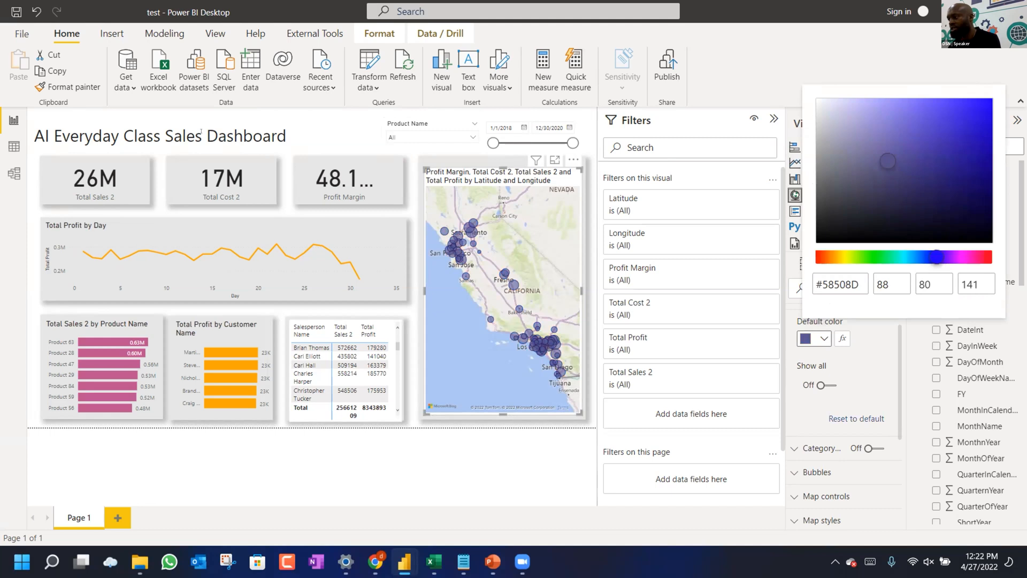
click(270, 126)
drag(271, 134, 278, 134)
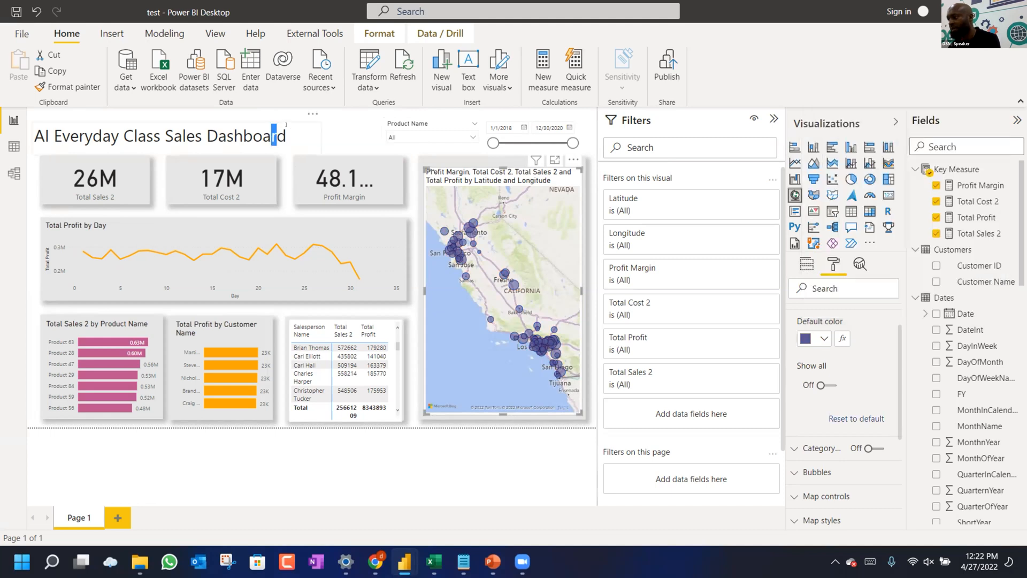
Nudge the 'AI Everyday Class Sales Dashboard' title box up-right and turn its shadow on.
key(shift+Right)
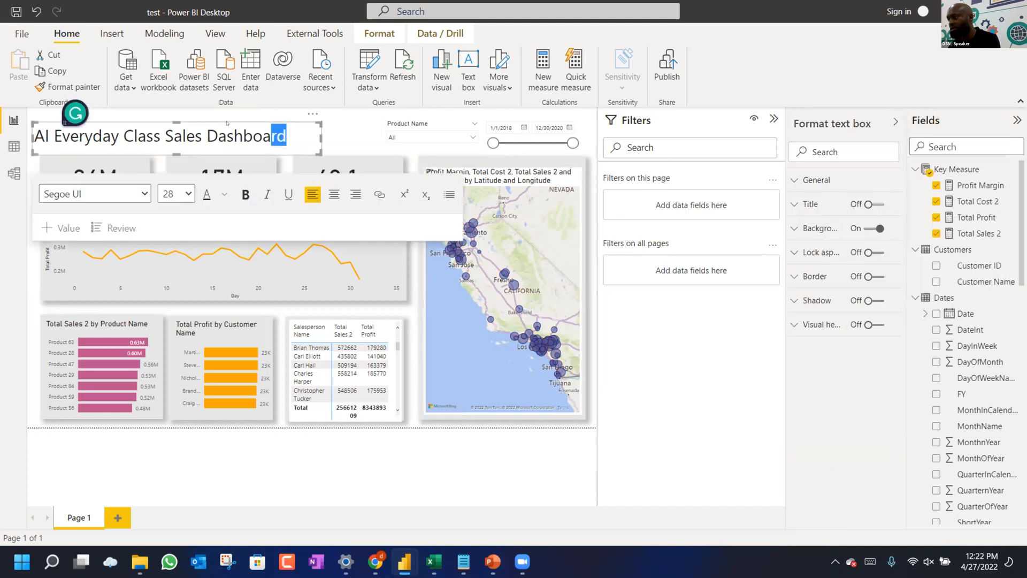
mouse_move(242, 116)
mouse_down()
mouse_move(263, 108)
mouse_move(241, 115)
mouse_up()
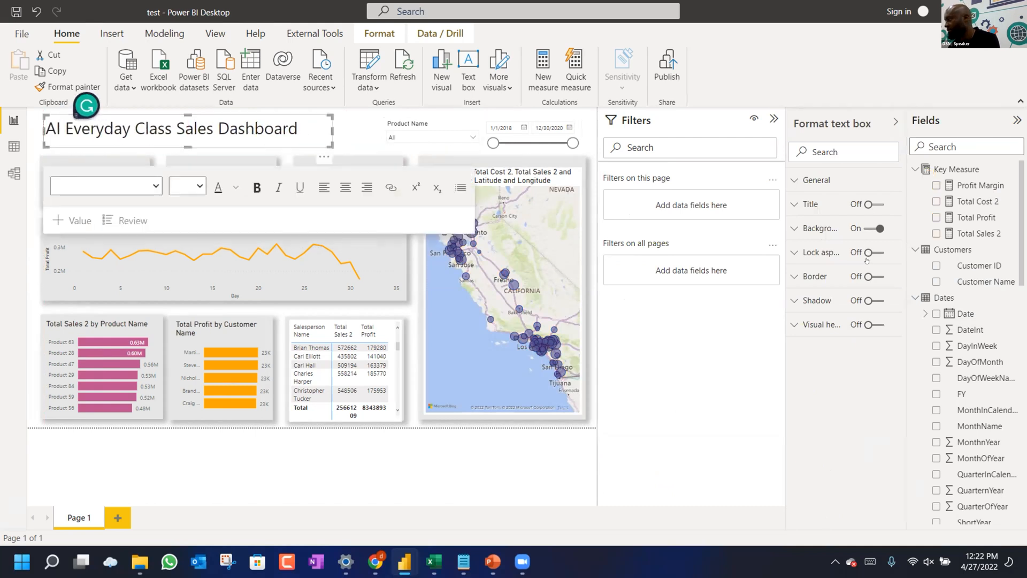
click(869, 302)
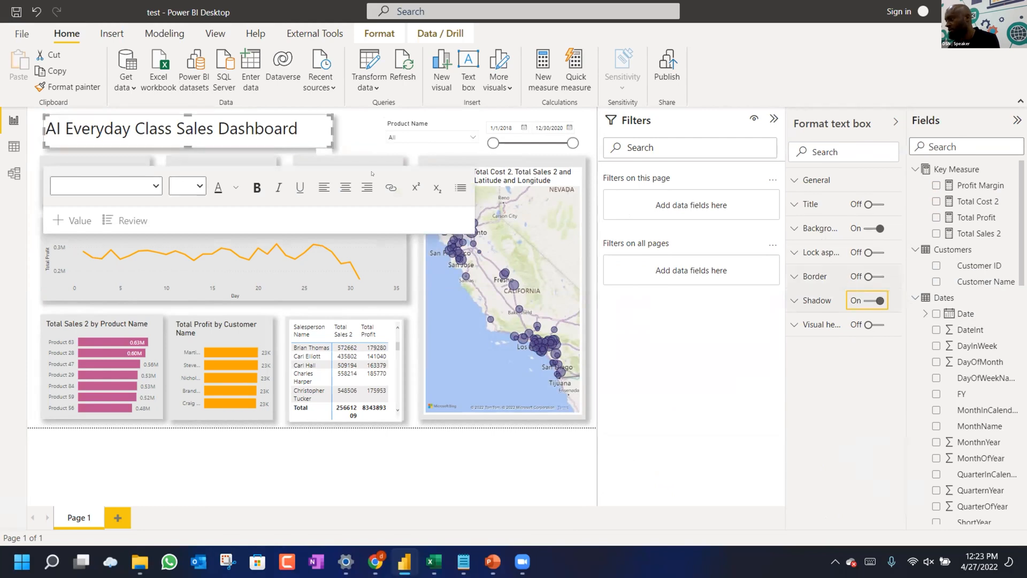
click(369, 131)
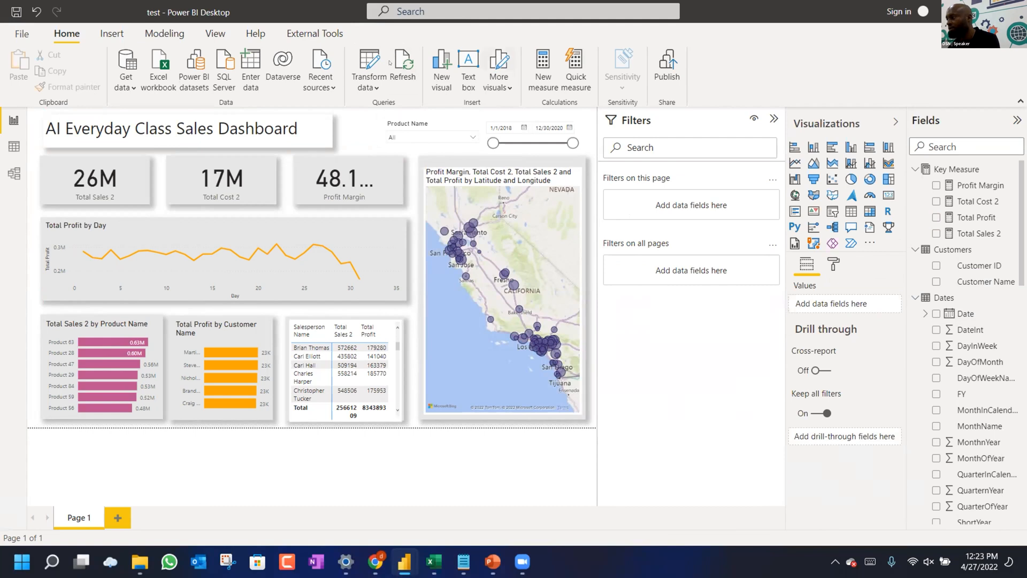
Duplicate the grey Total Cost 2 background shape and stretch it across the canvas top.
click(122, 36)
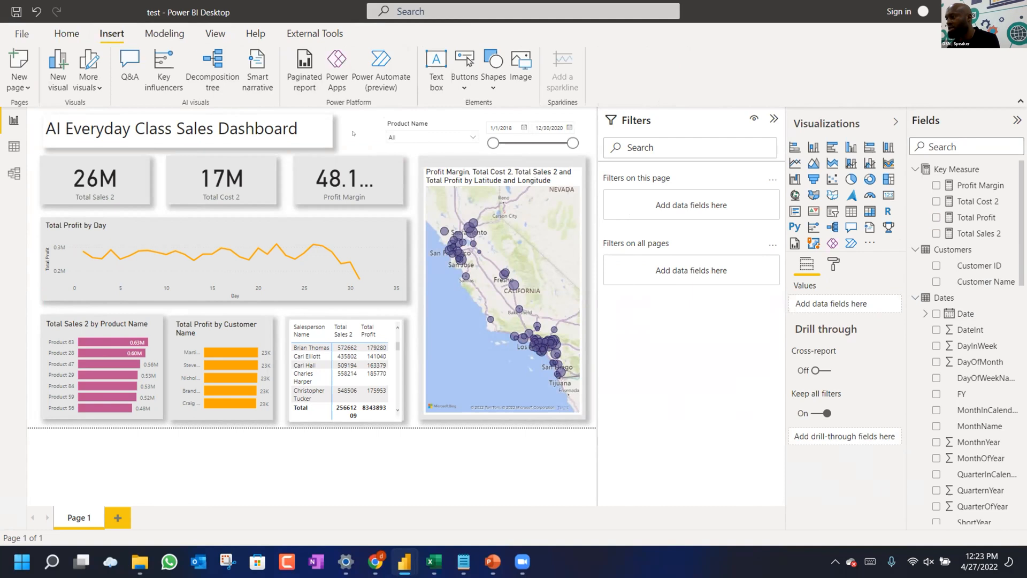
click(275, 193)
key(ctrl+v)
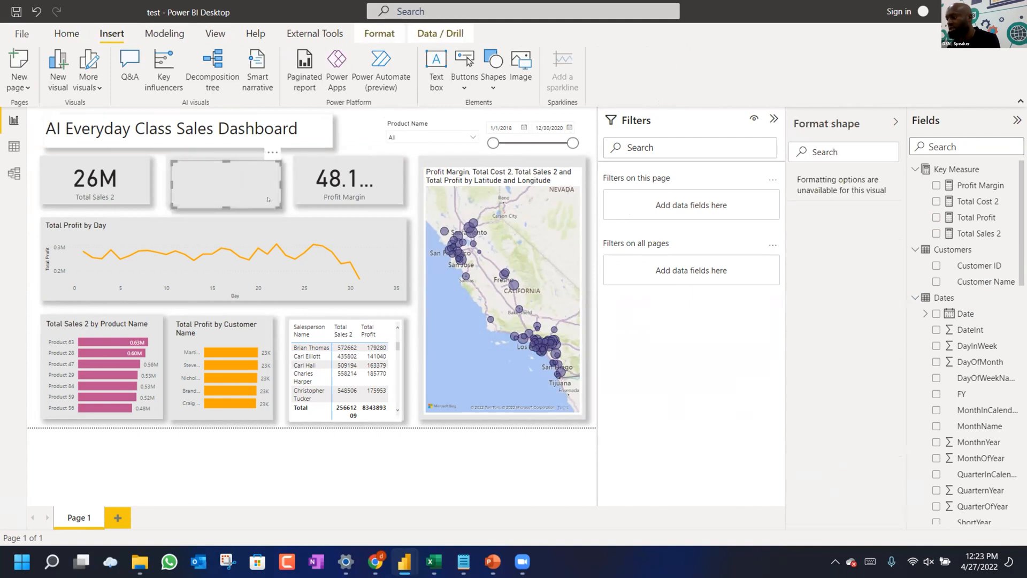
drag(225, 176, 79, 123)
drag(18, 101, 20, 101)
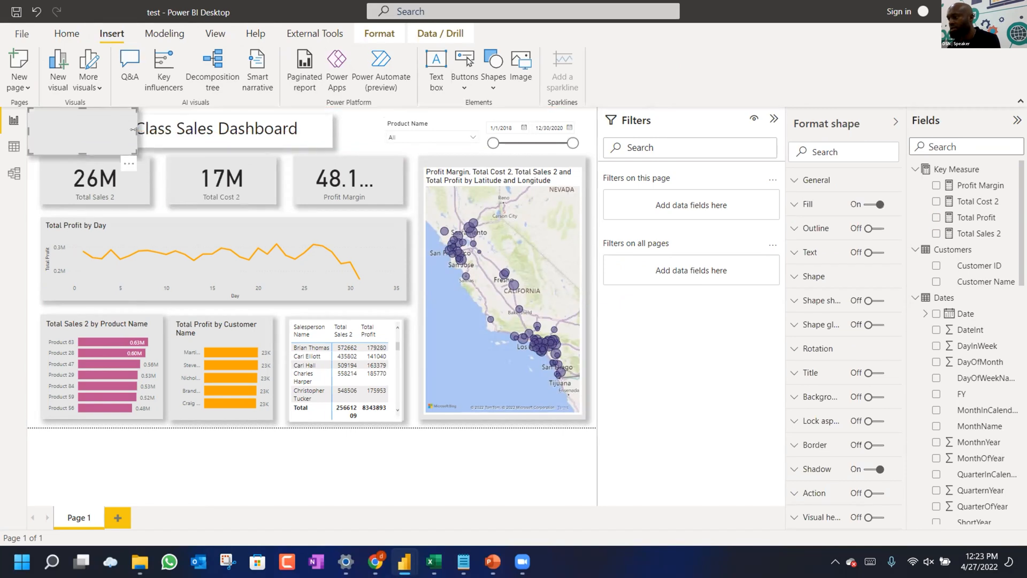
drag(138, 130, 597, 130)
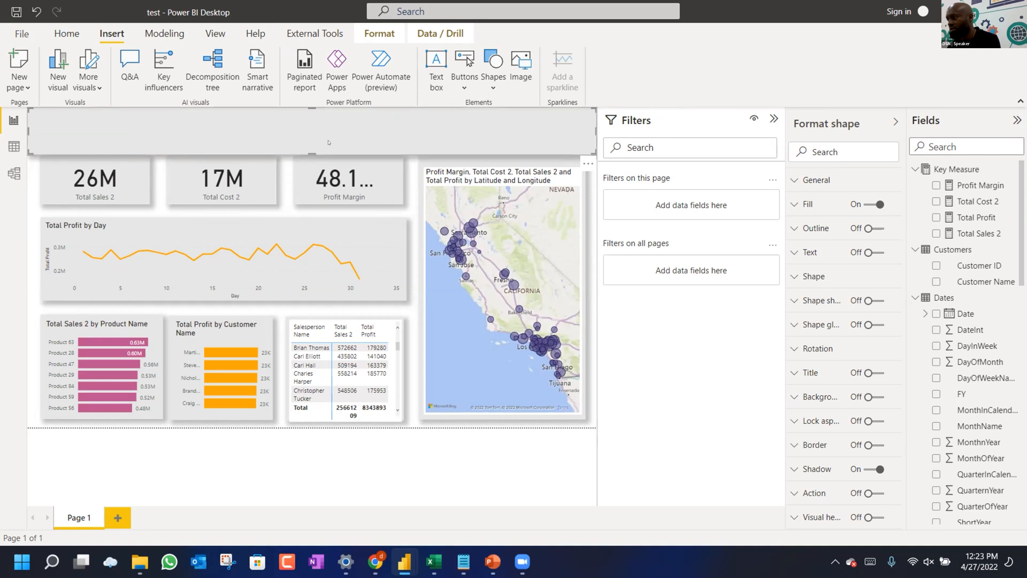
drag(310, 151, 310, 158)
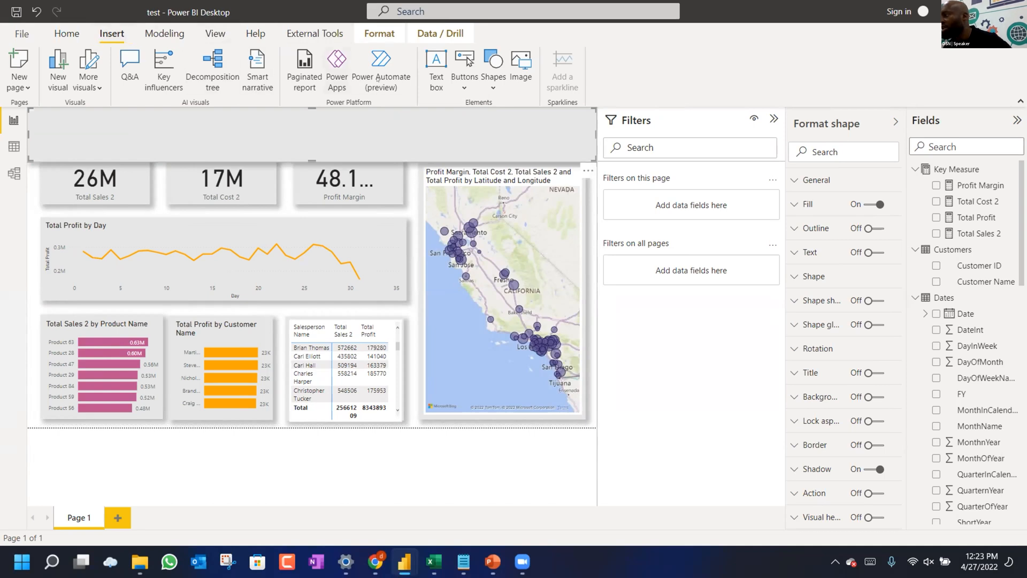
Send the grey header shape to the back behind all other visuals.
click(379, 34)
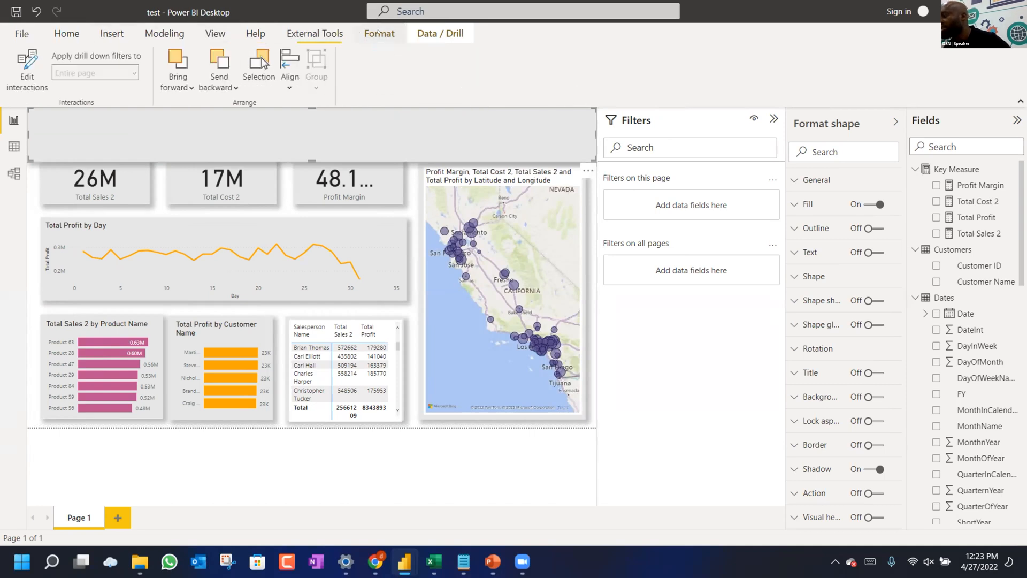
click(218, 86)
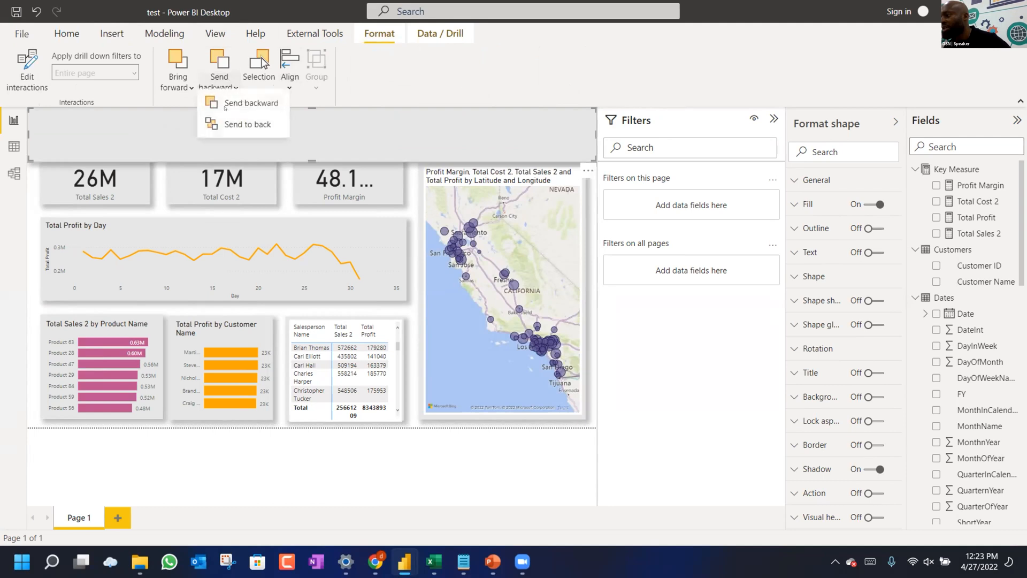
click(242, 130)
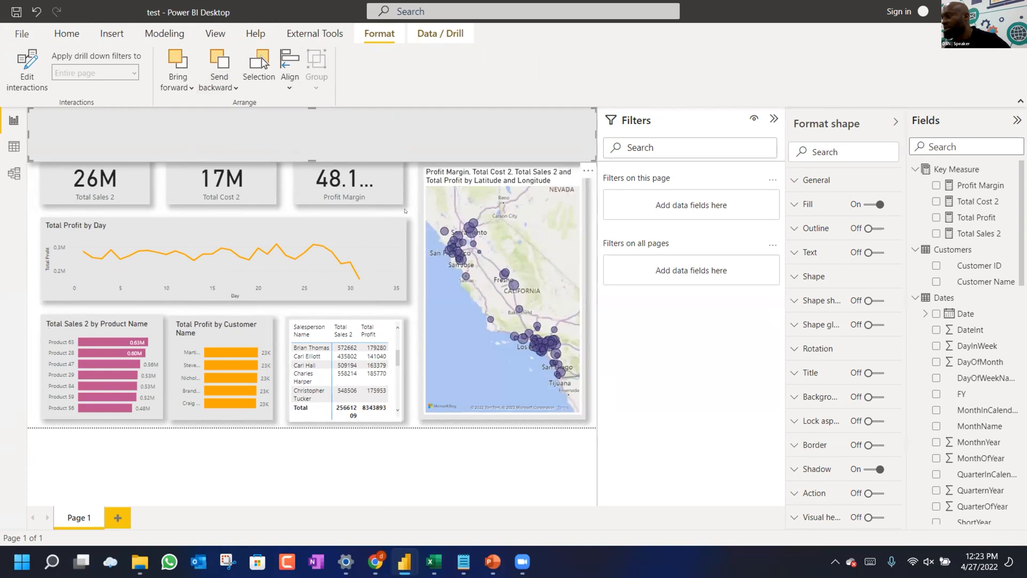
click(389, 159)
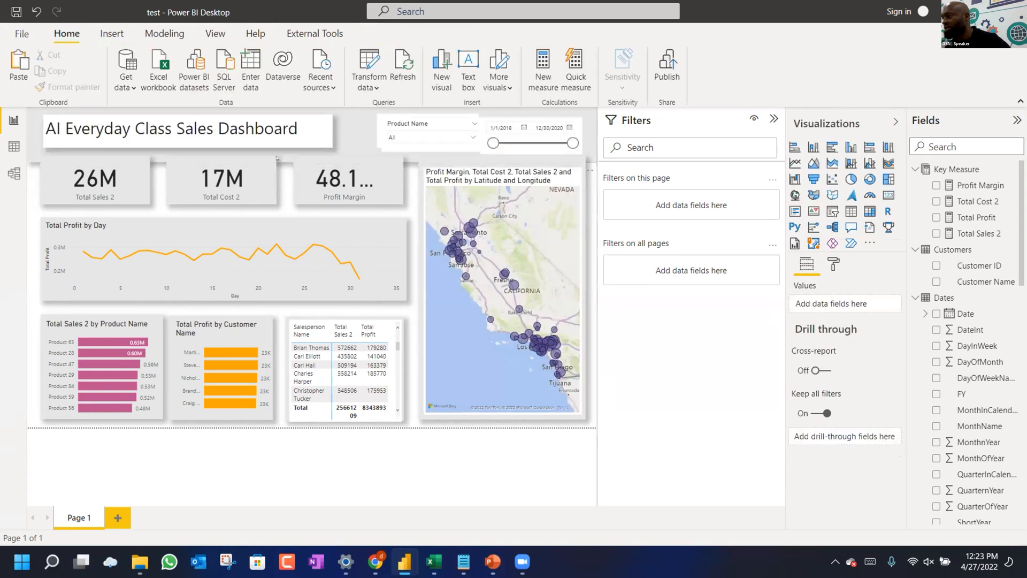
Make the grey header band taller and turn off the title box's background.
click(294, 158)
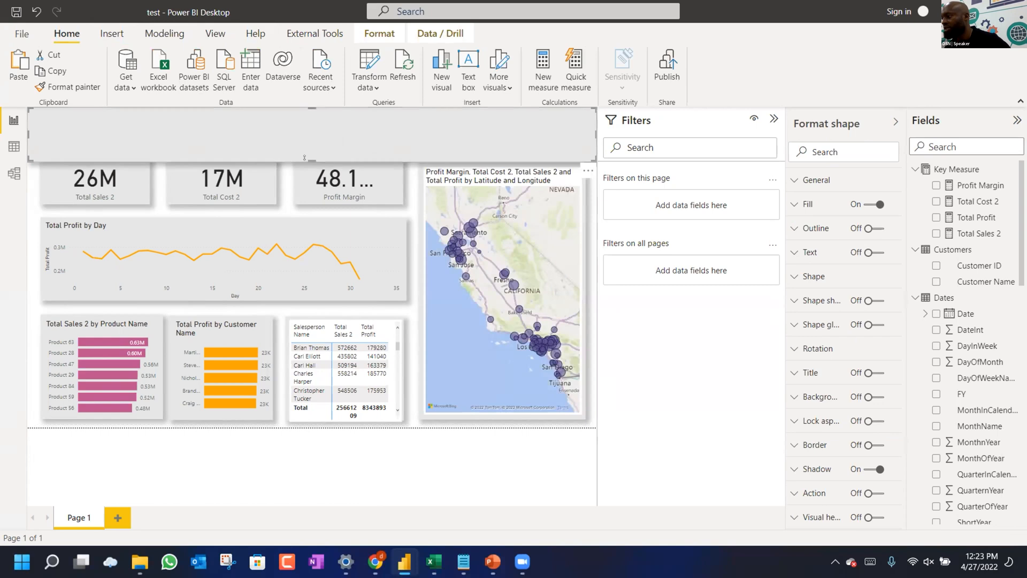
drag(305, 158, 308, 167)
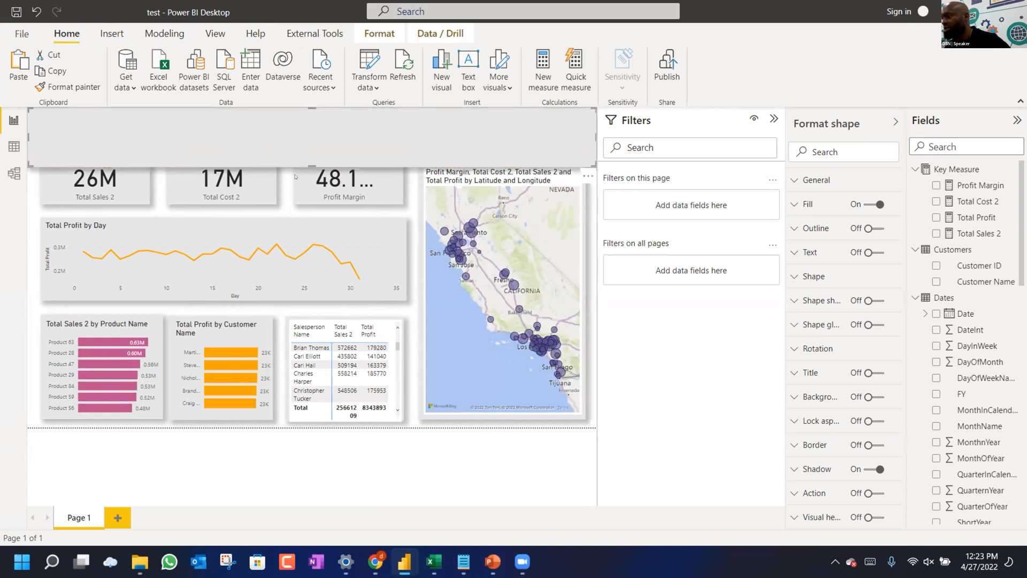
click(286, 192)
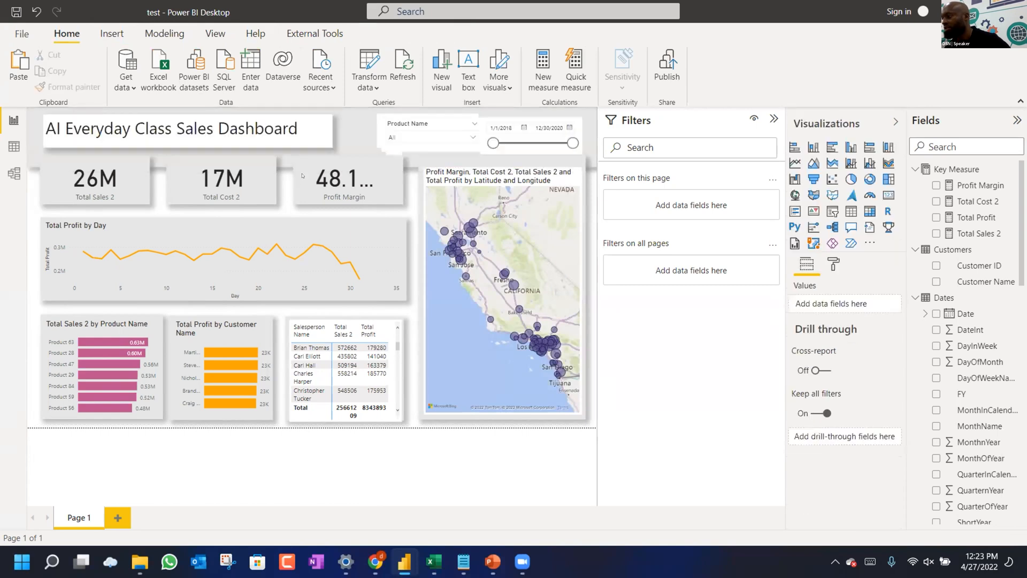
click(314, 132)
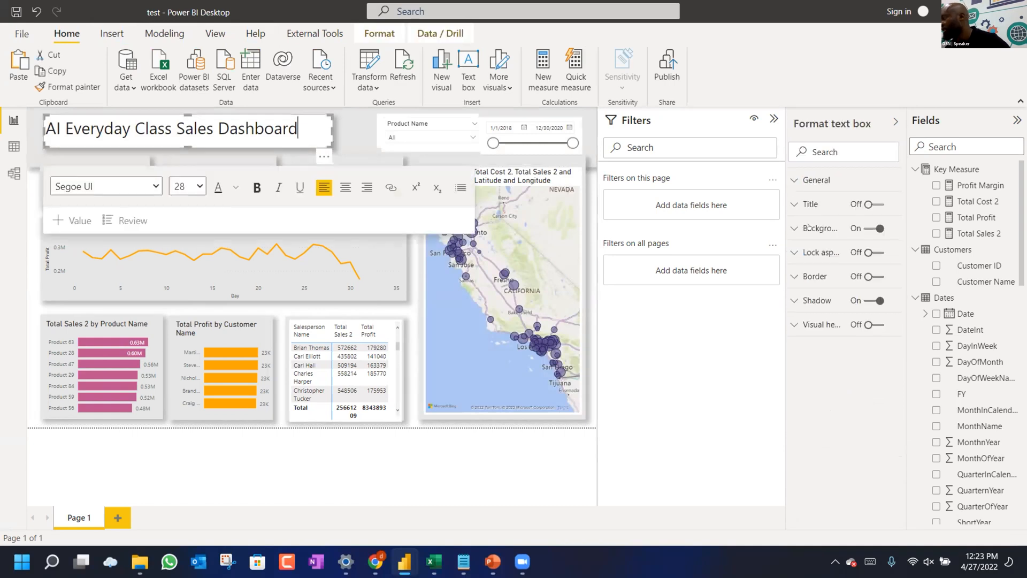
click(862, 228)
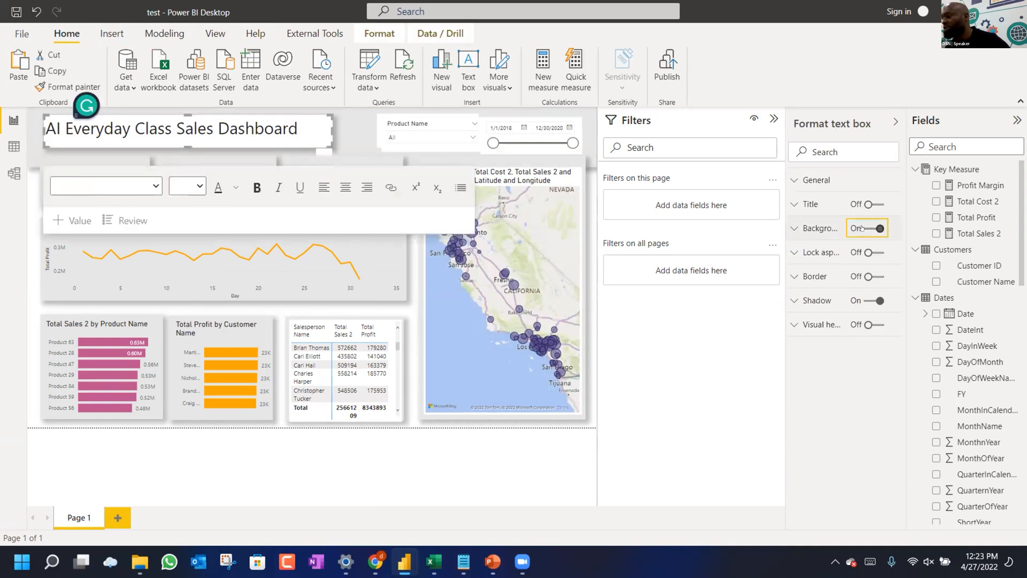
click(262, 131)
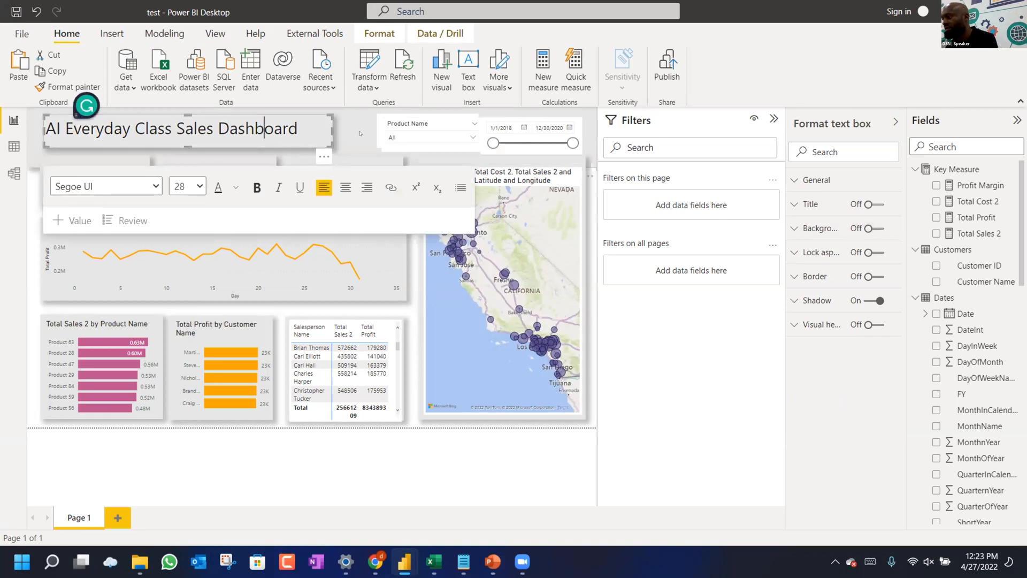
Delete the duplicate Product Name slicer and shift the remaining one left.
click(360, 133)
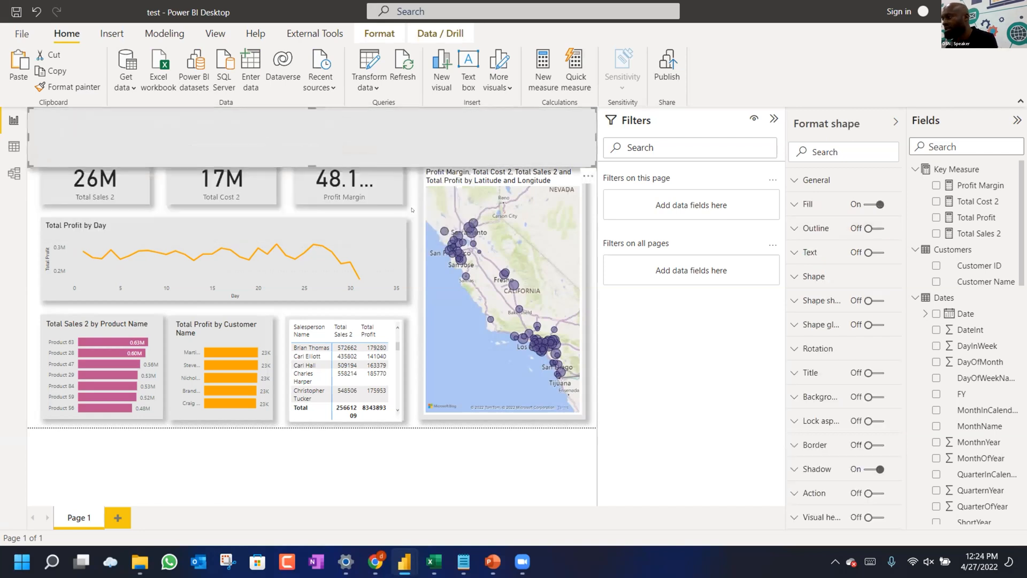
click(413, 125)
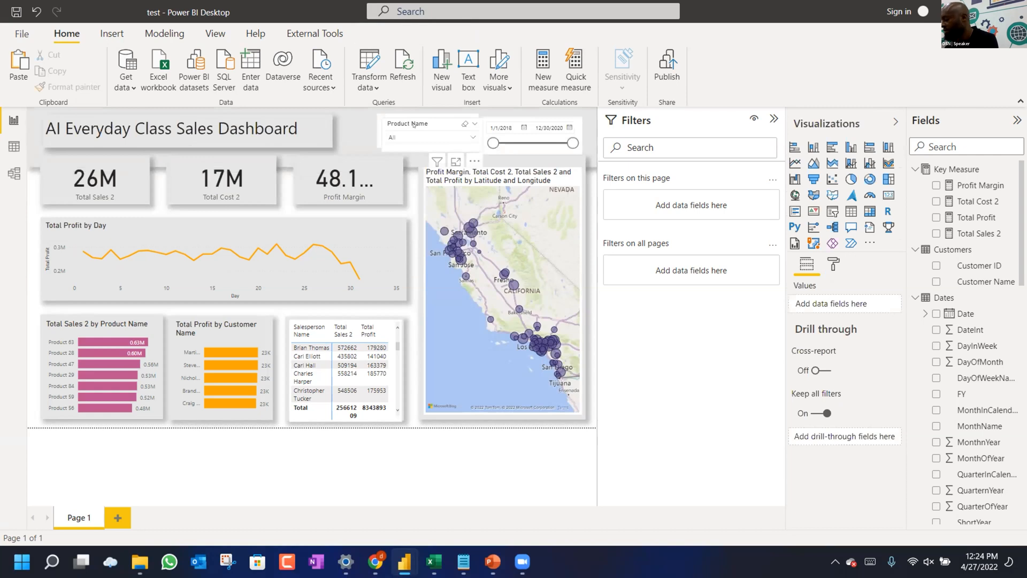
key(Delete)
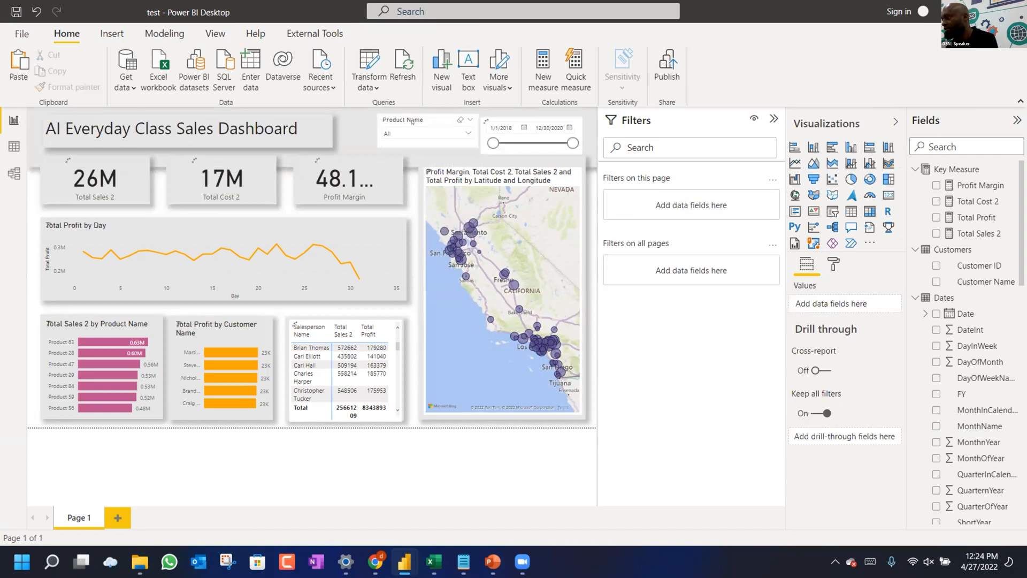
drag(397, 123, 395, 122)
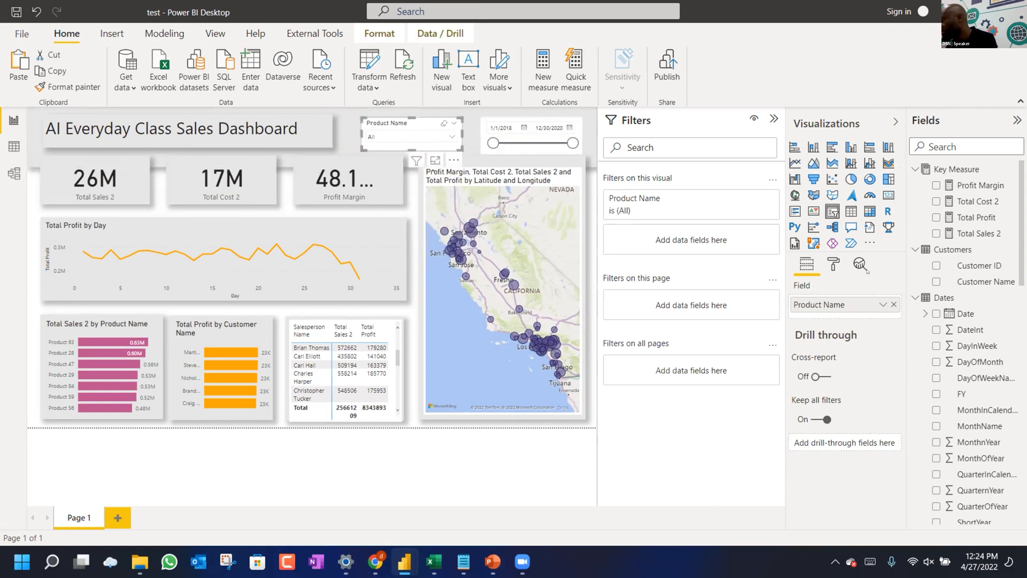
Turn the Product Name slicer's shadow on and its background off.
click(834, 263)
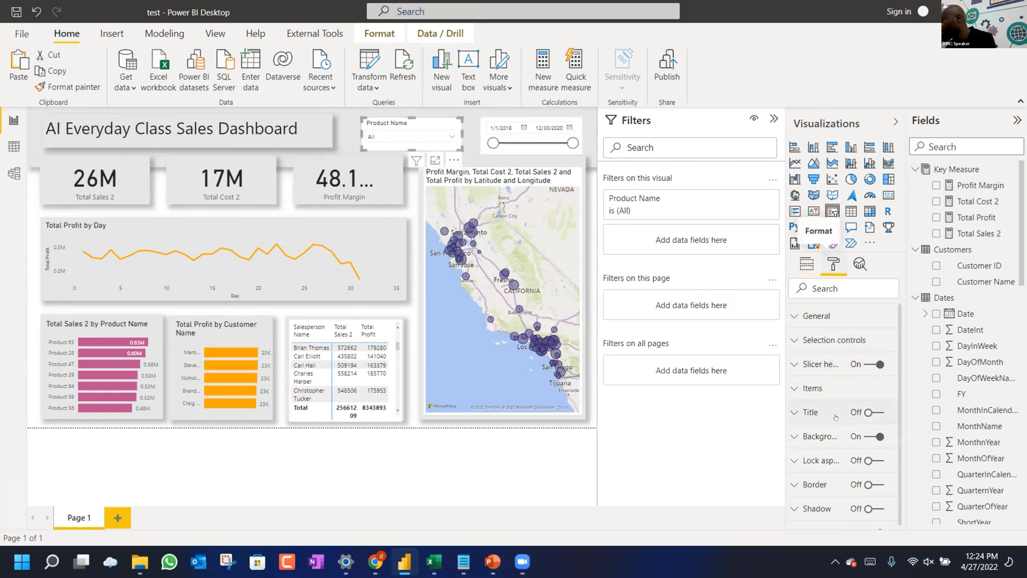
scroll(842, 431, down, 1)
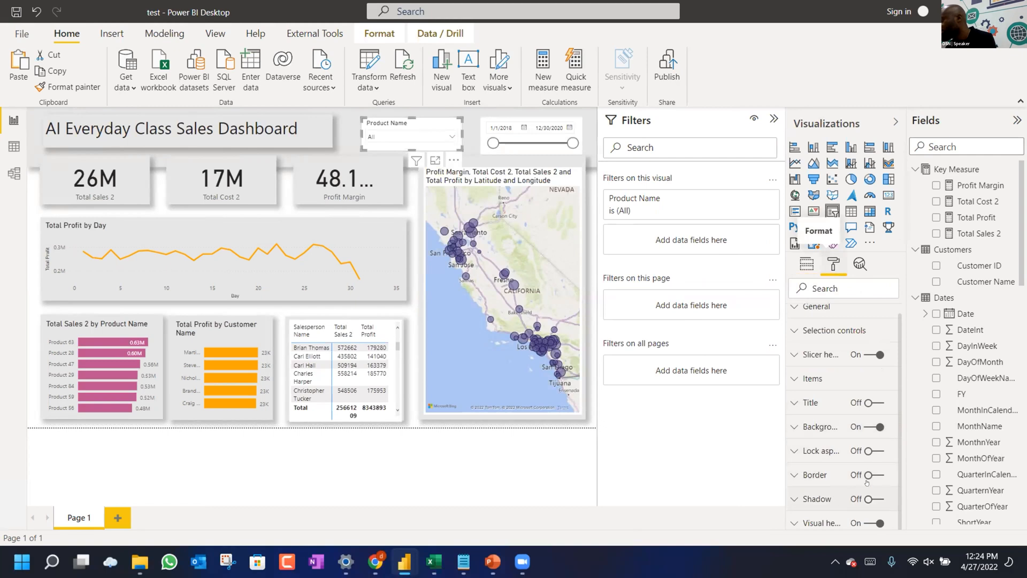
click(868, 498)
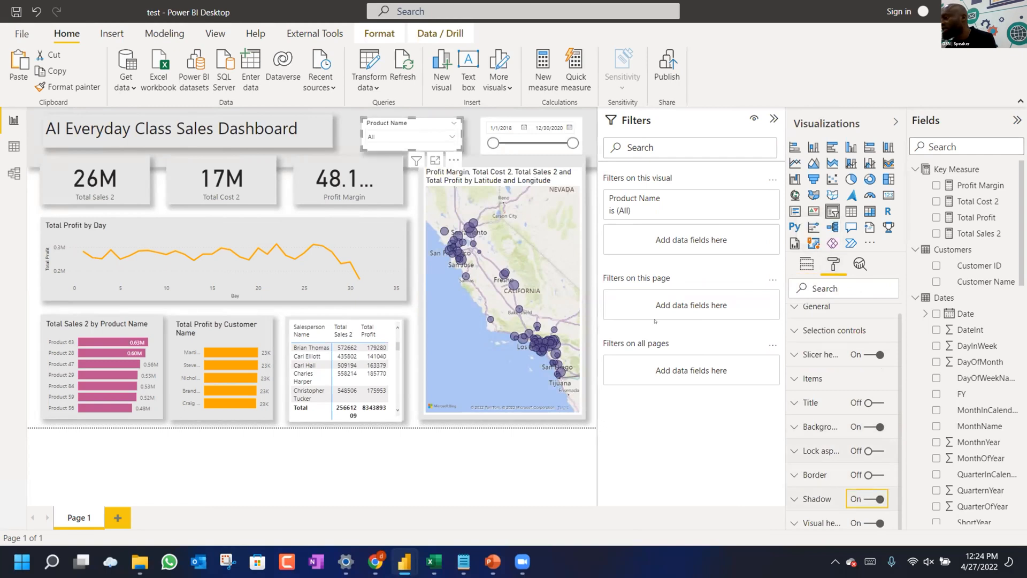
click(868, 426)
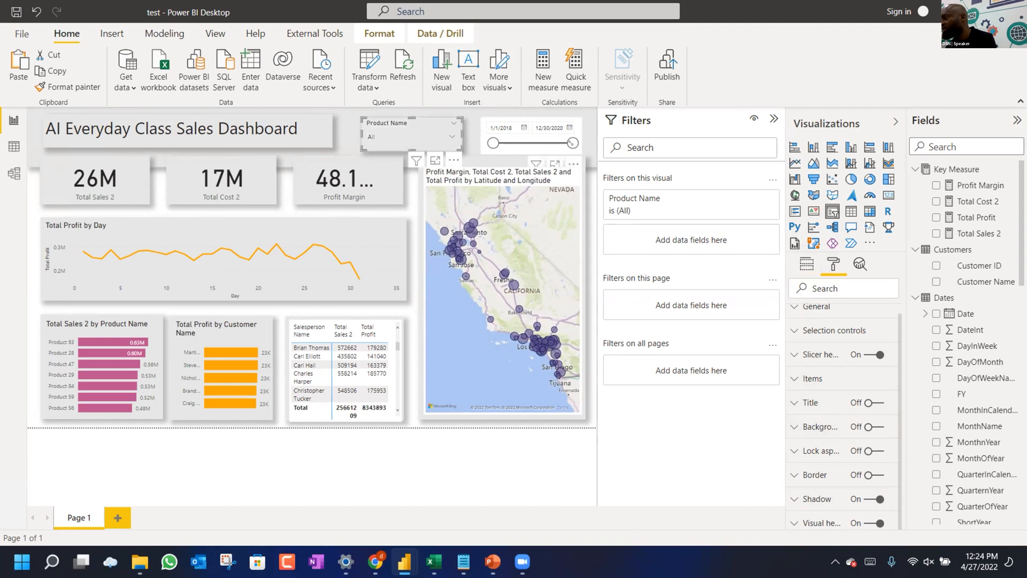
Turn the date range slicer's background off and its shadow on.
click(575, 148)
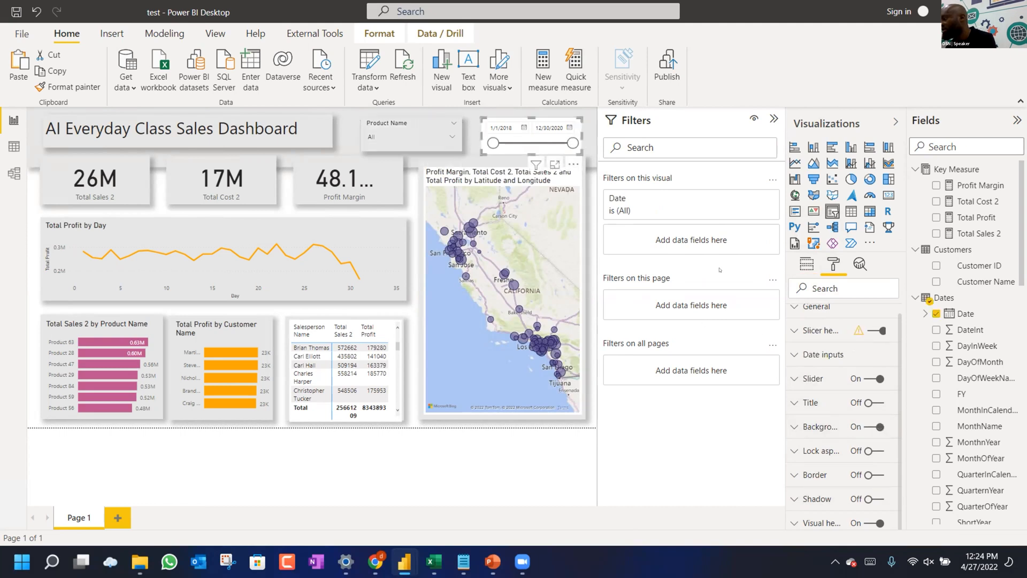
click(870, 428)
click(869, 498)
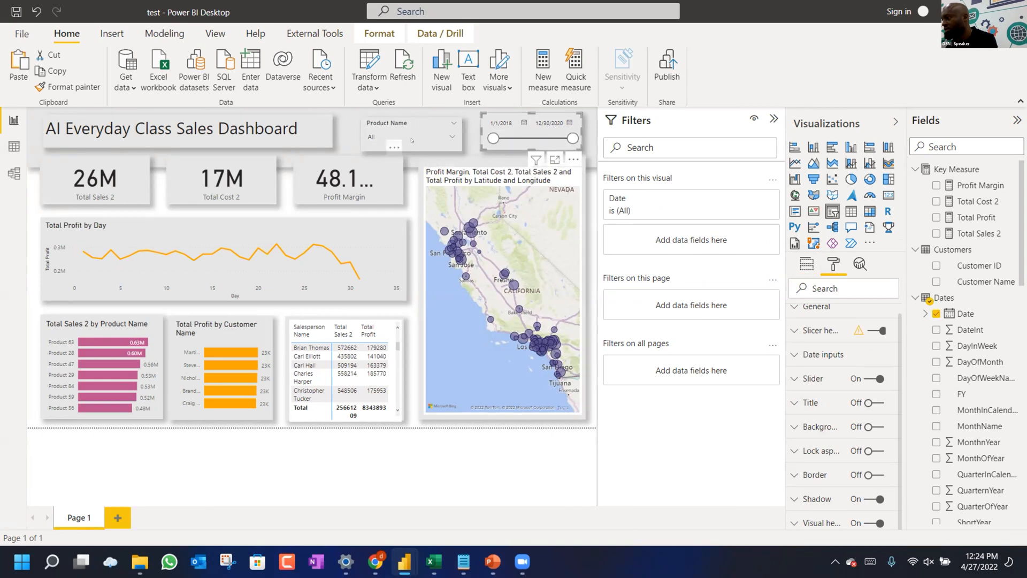
click(497, 159)
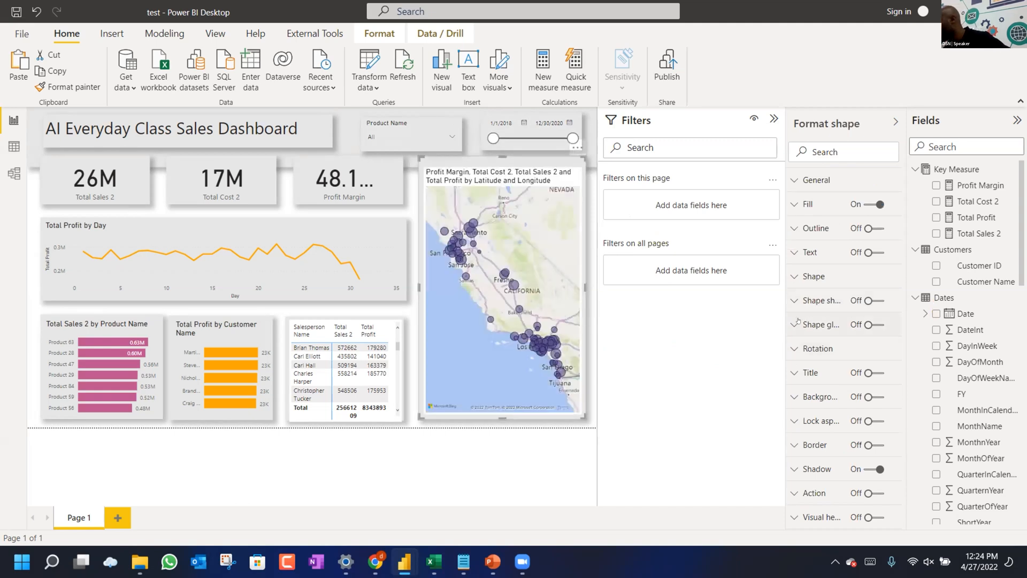
Round the map background shape's corners to 24 px.
click(798, 278)
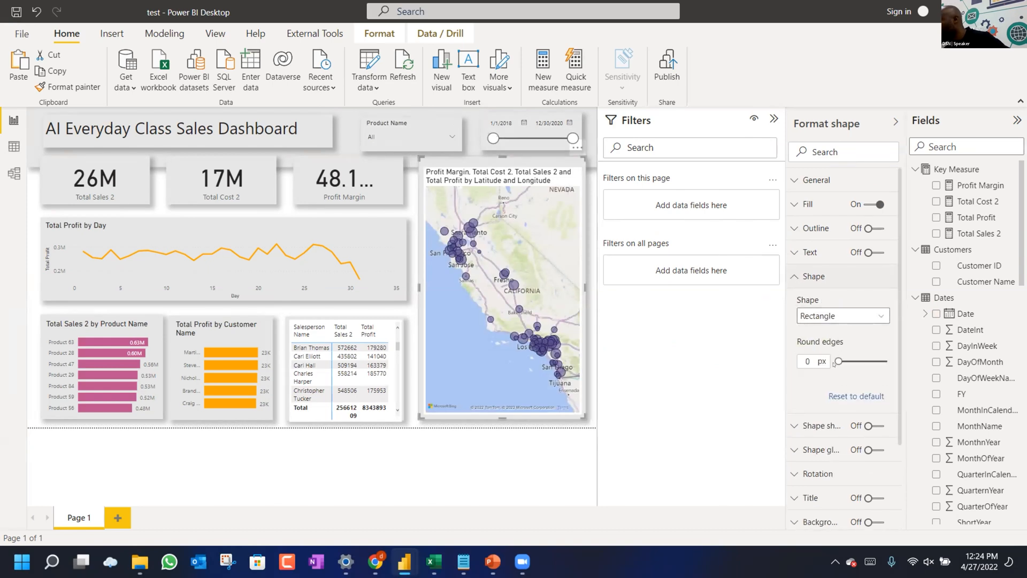
drag(835, 356, 845, 355)
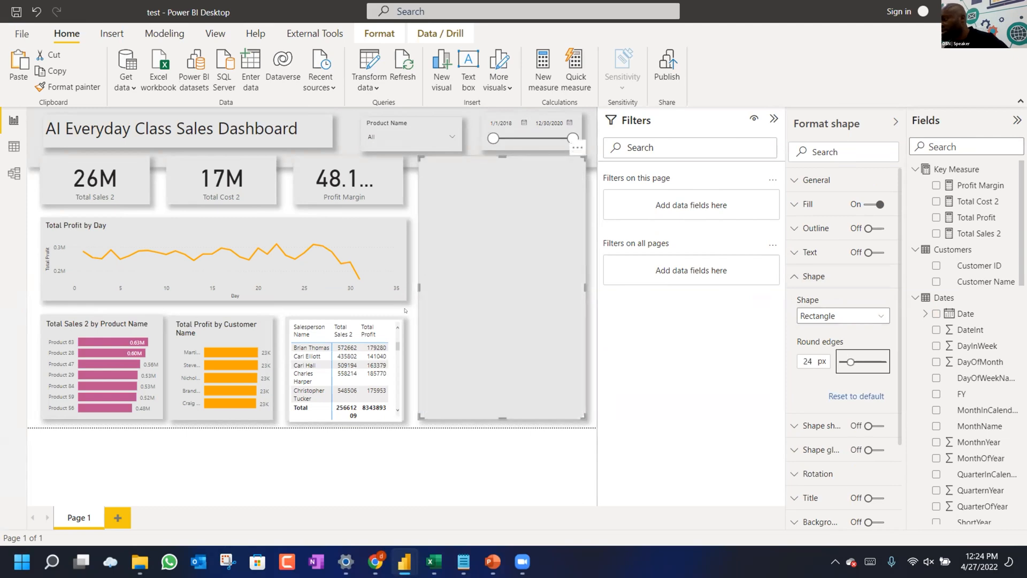
click(420, 313)
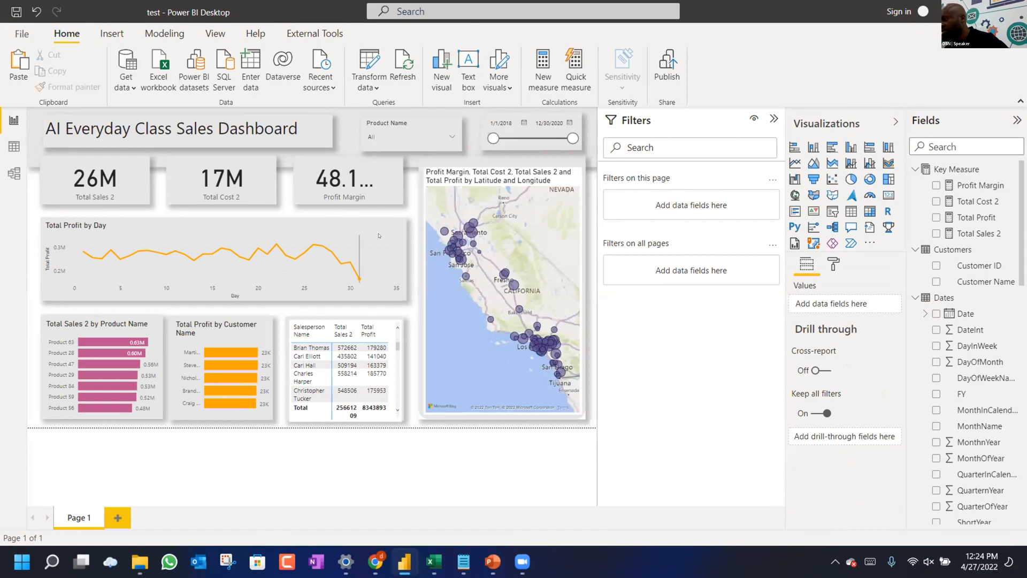
Round the Profit Margin card's background shape corners to 32 px.
click(397, 176)
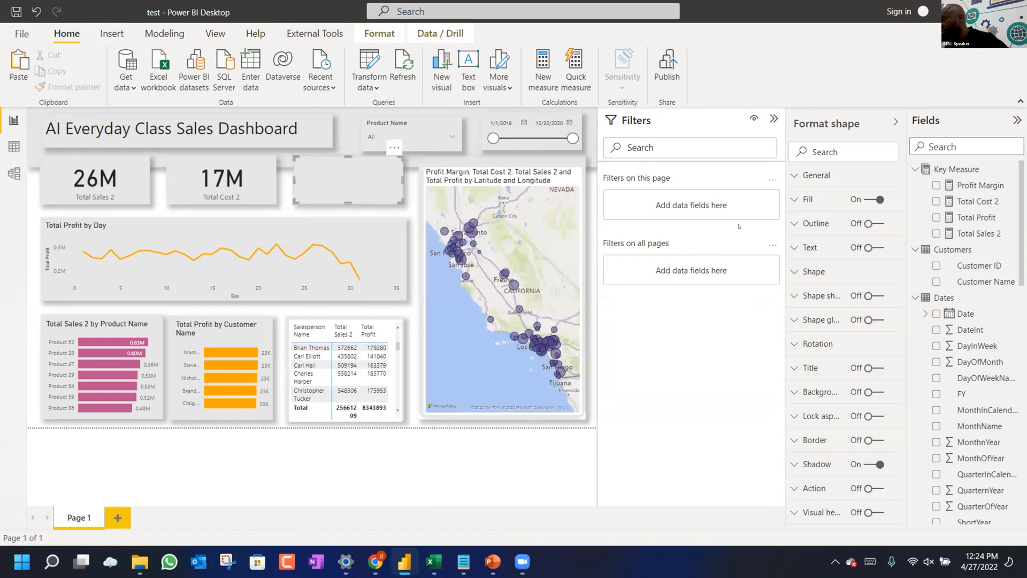
click(814, 276)
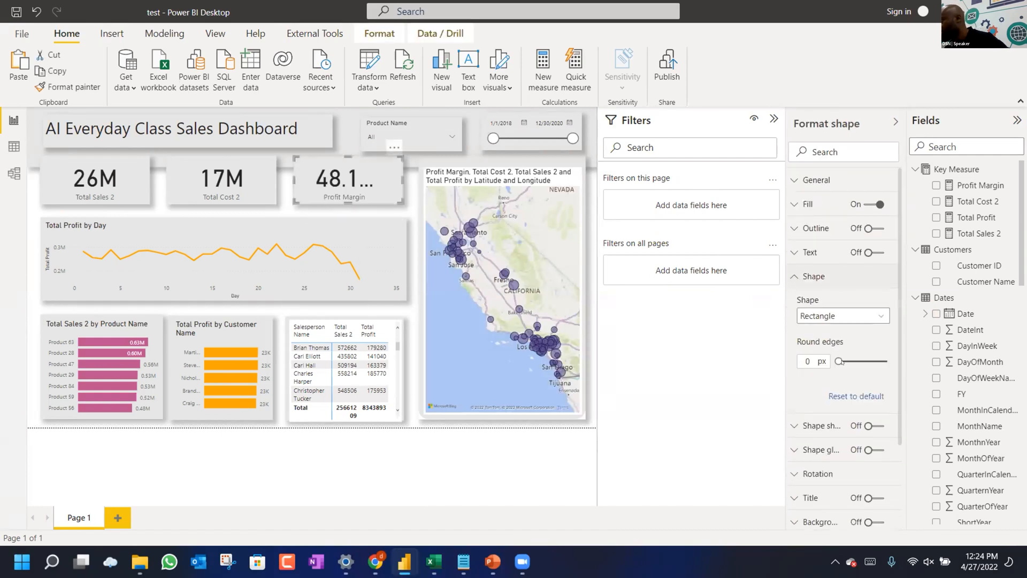
drag(834, 355, 851, 356)
click(405, 208)
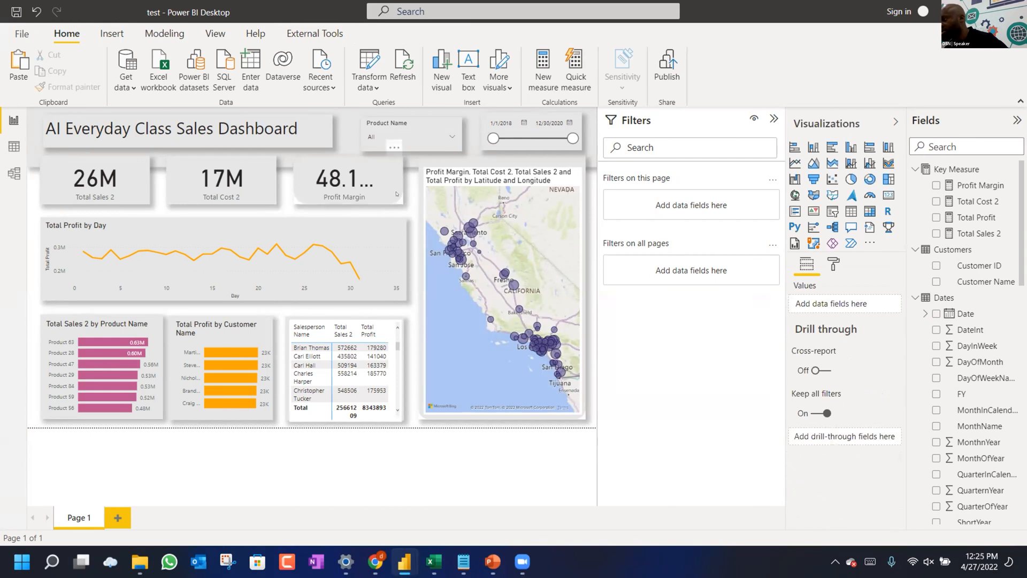
Change the Profit Margin card's background shape type to Pill.
click(396, 194)
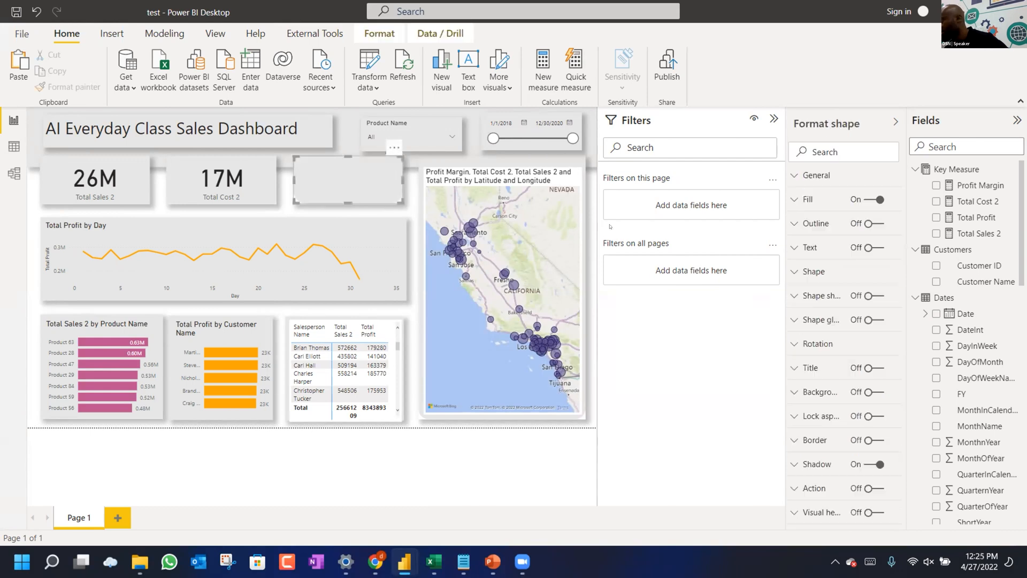
click(794, 276)
click(835, 316)
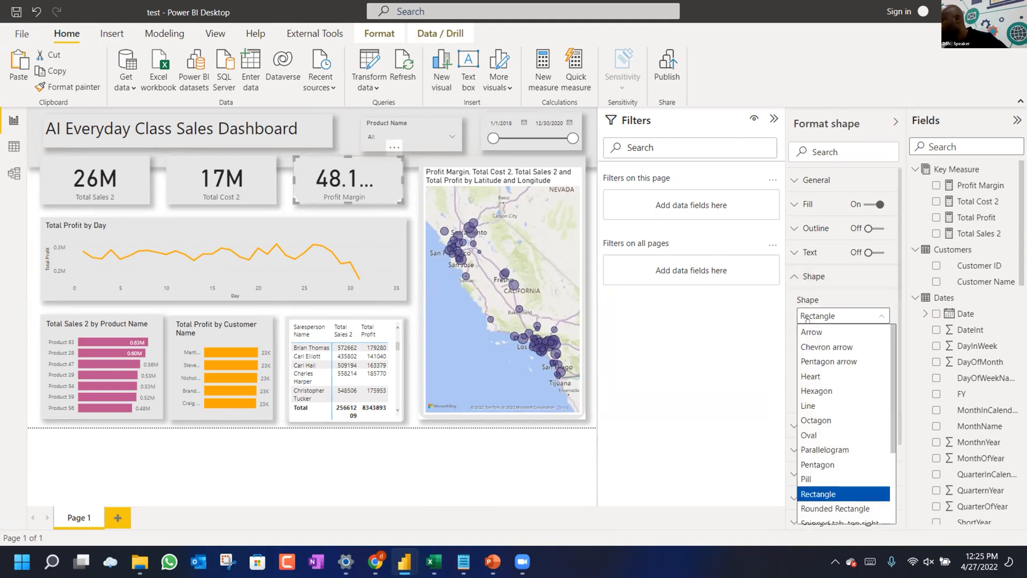
click(809, 477)
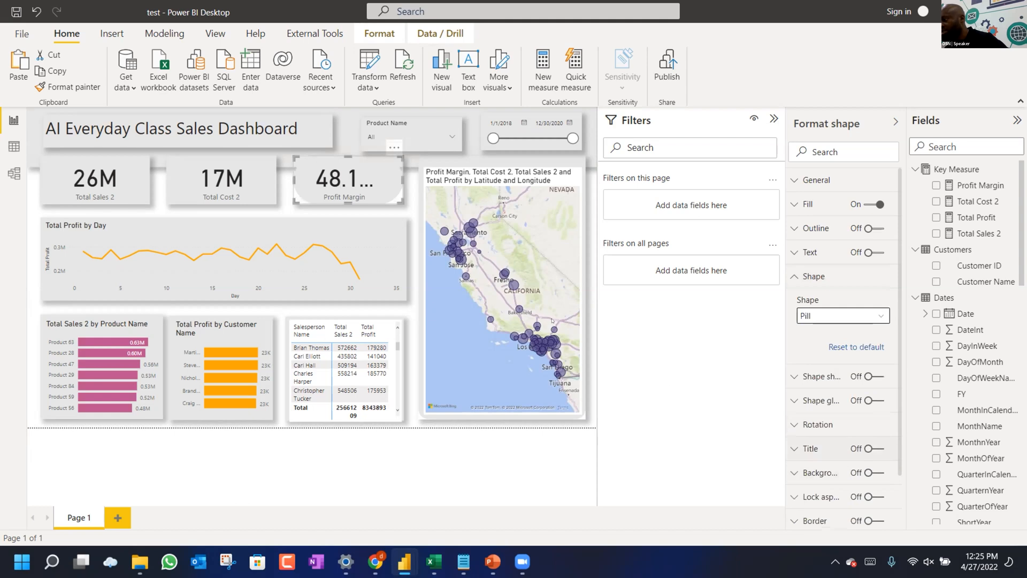
click(406, 216)
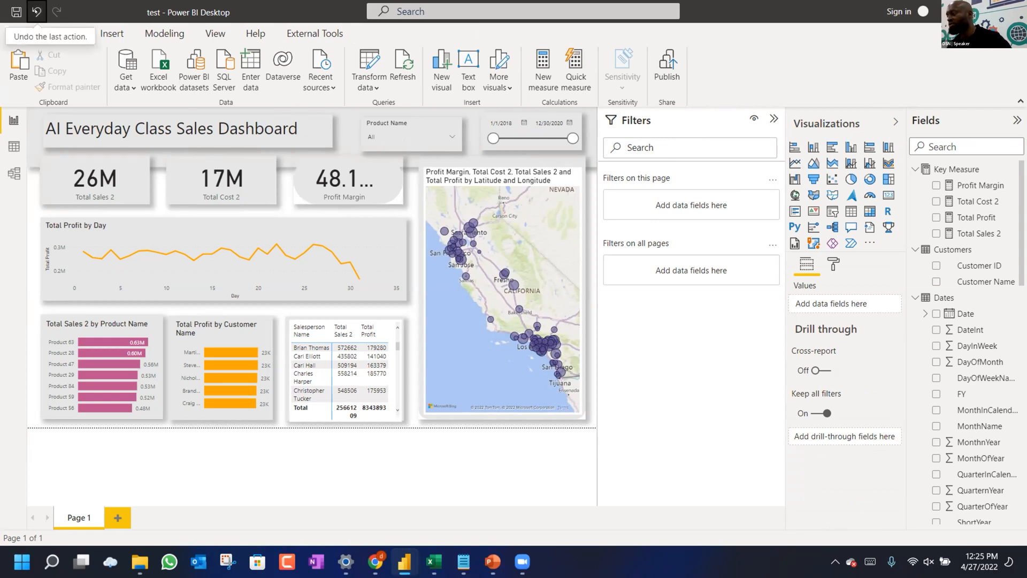
Undo the last two shape changes, then select the salesperson table.
click(36, 11)
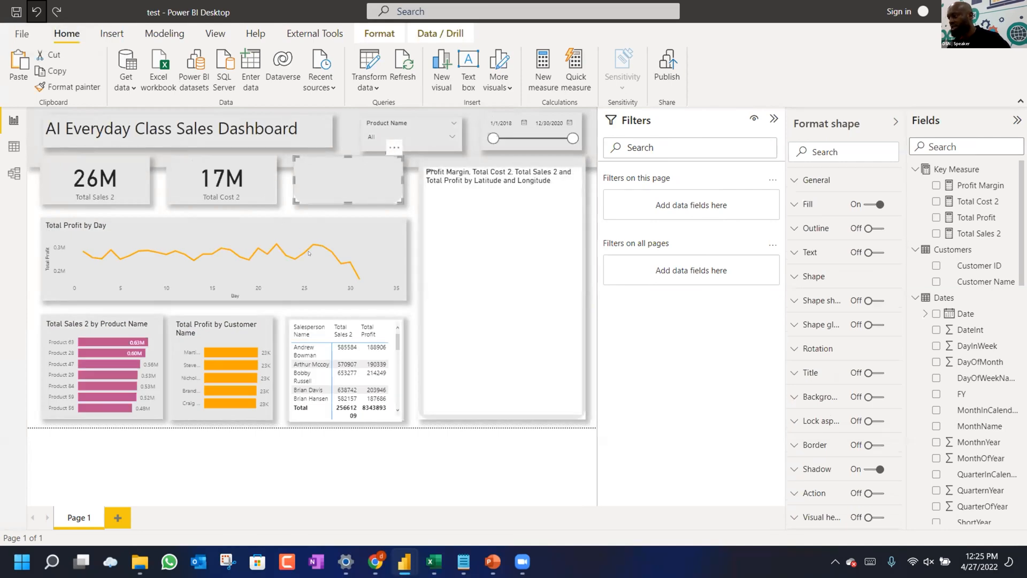
click(36, 12)
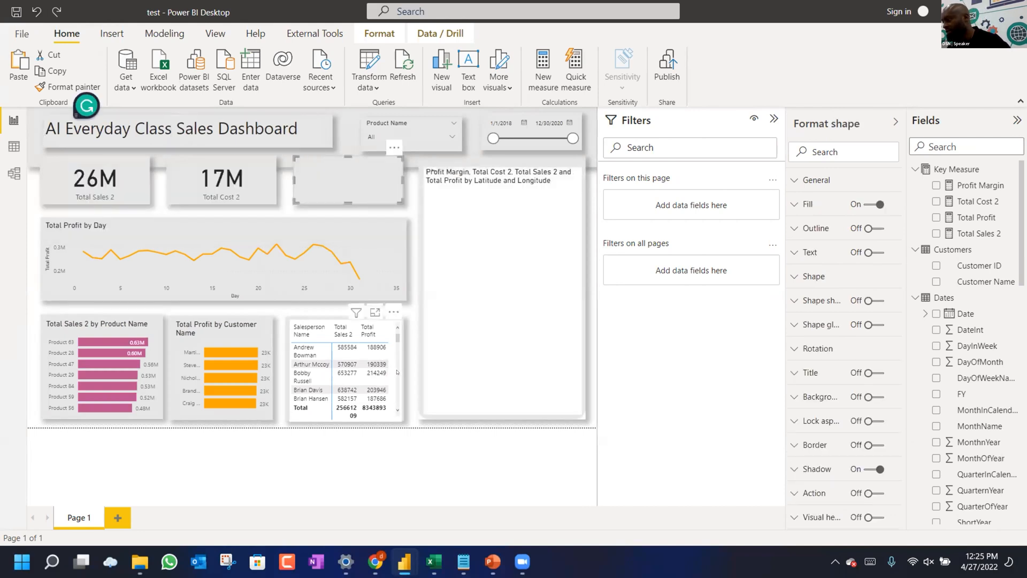
click(397, 372)
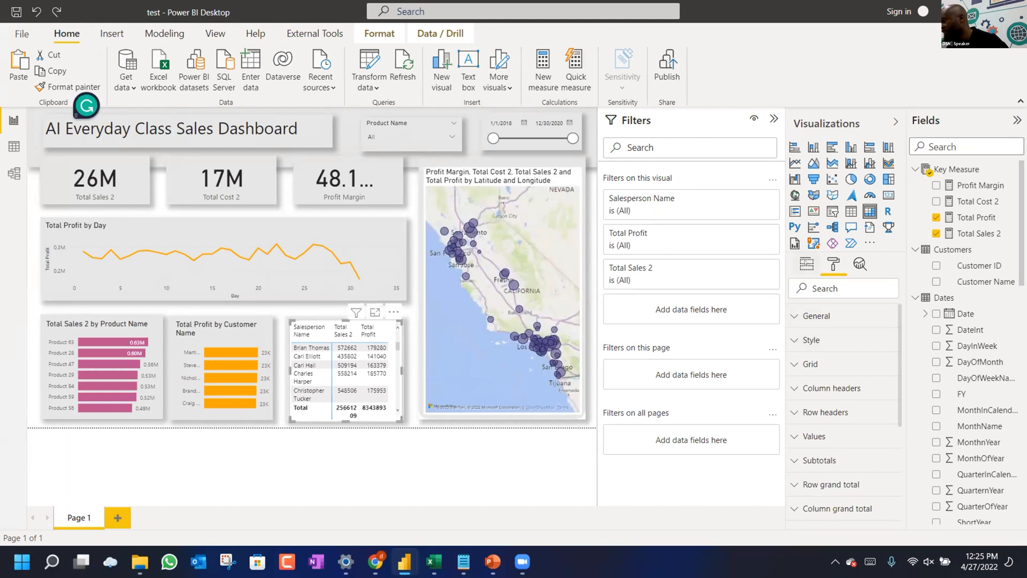
Add conditional-formatting data bars to Total Sales 2 in the salesperson table.
click(807, 270)
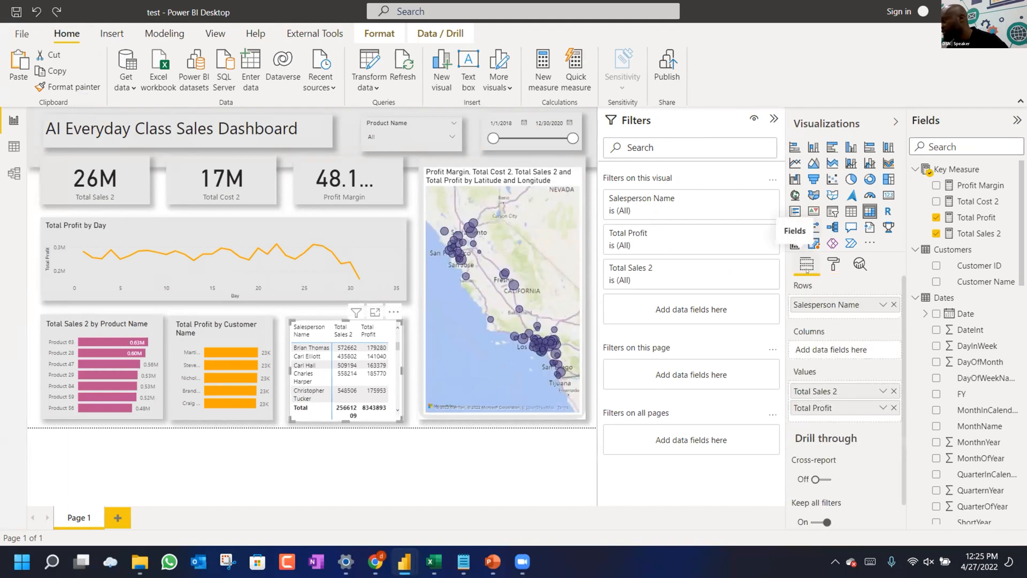
click(884, 391)
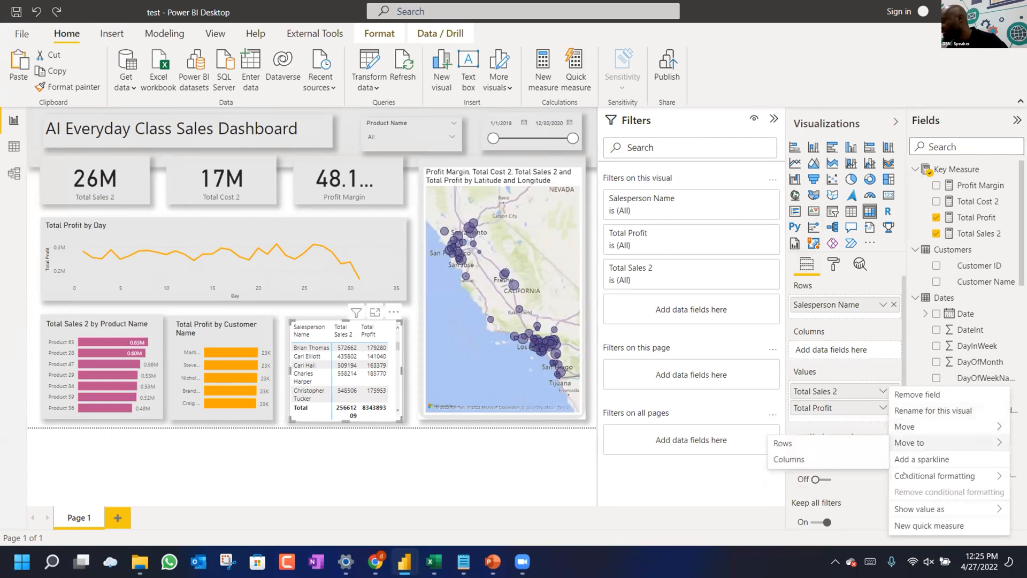
mouse_move(903, 475)
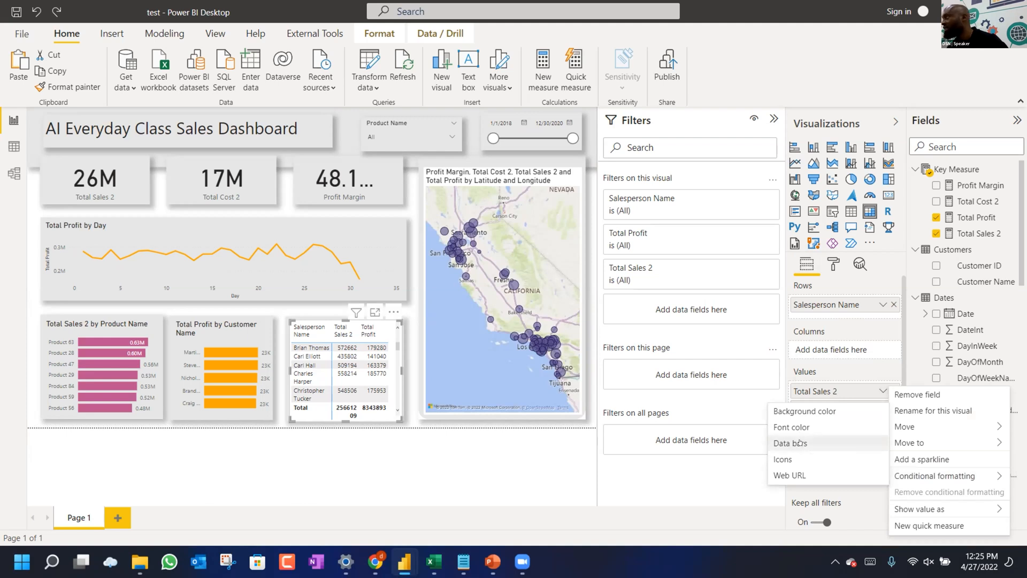
click(800, 441)
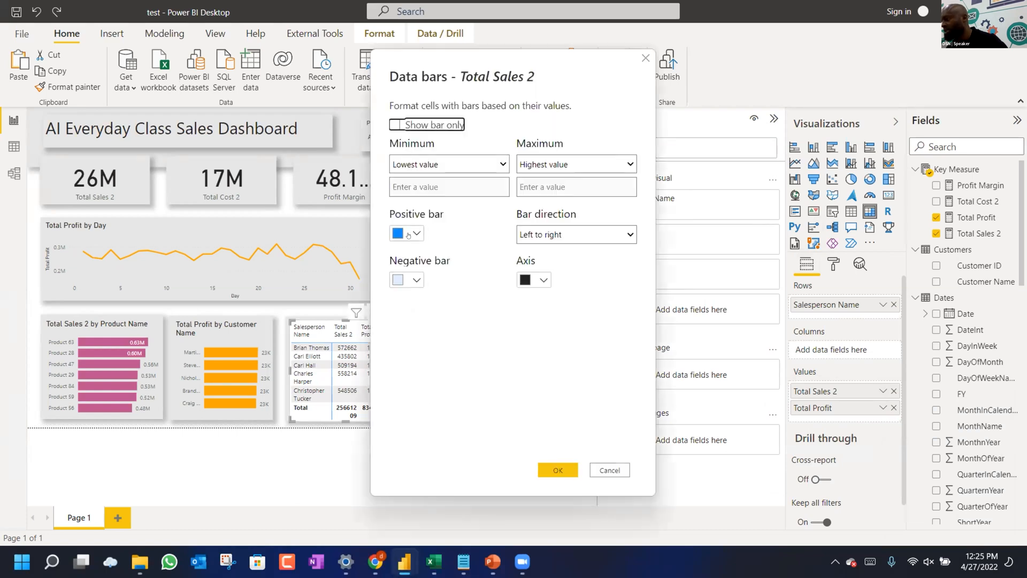
click(410, 234)
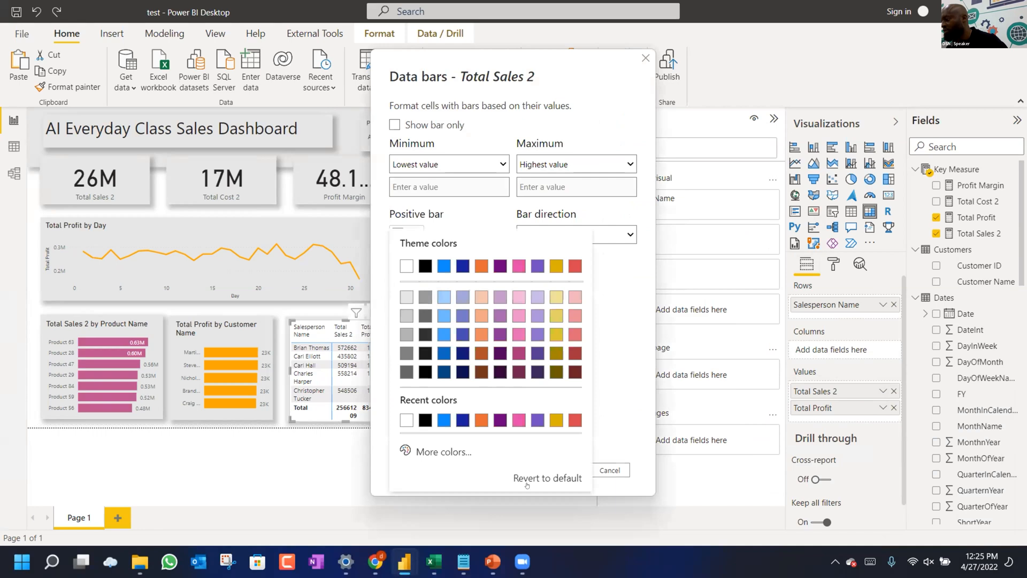
Select the pink #bc5090 hex code on the palette web page.
click(379, 562)
click(442, 255)
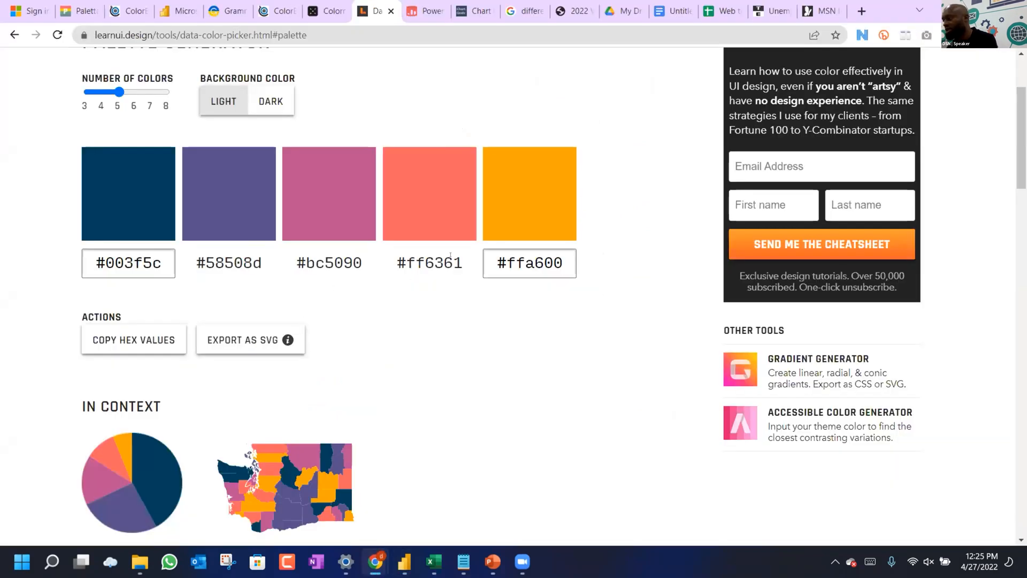
triple_click(421, 261)
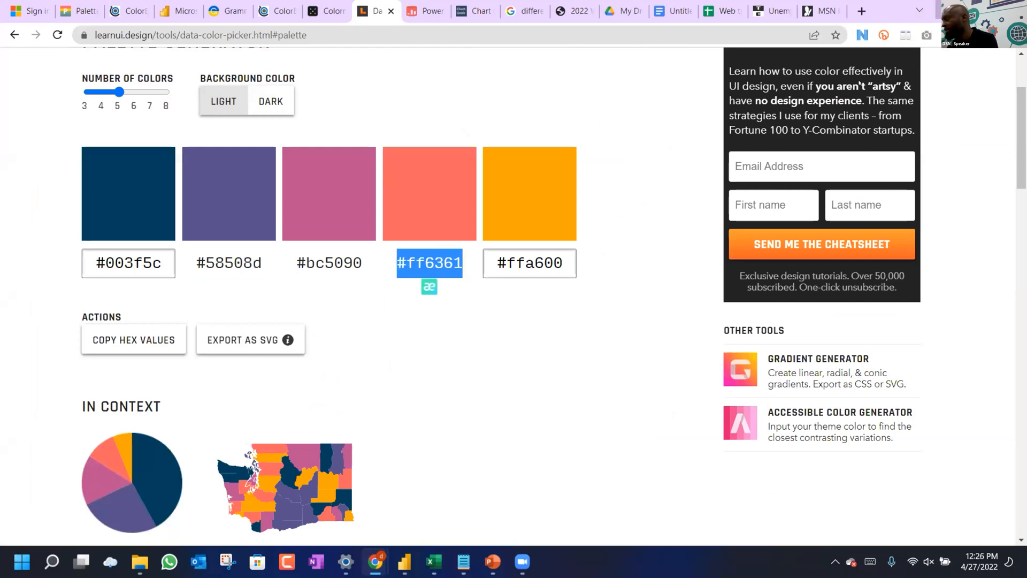
key(alt+Tab)
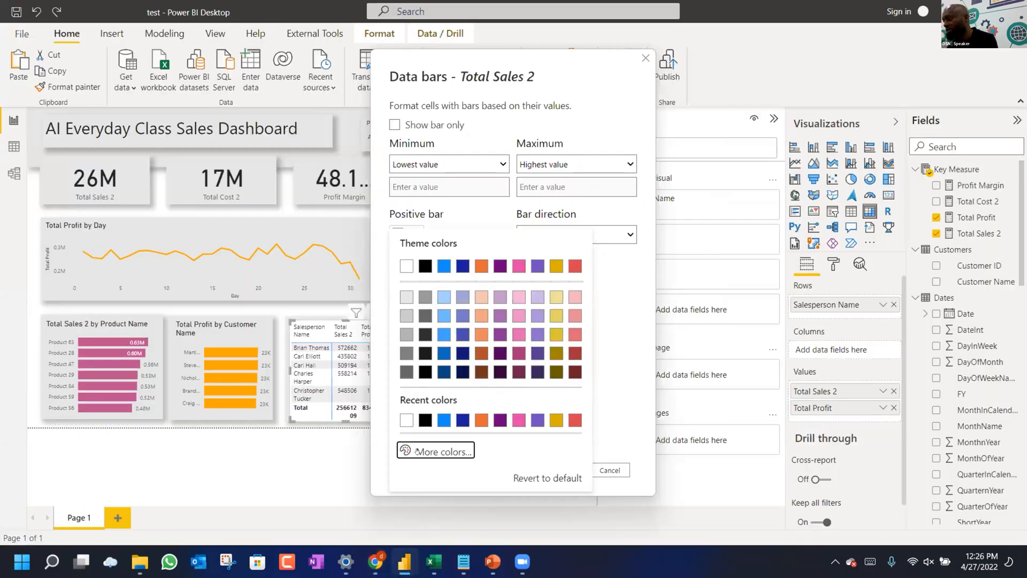
click(417, 451)
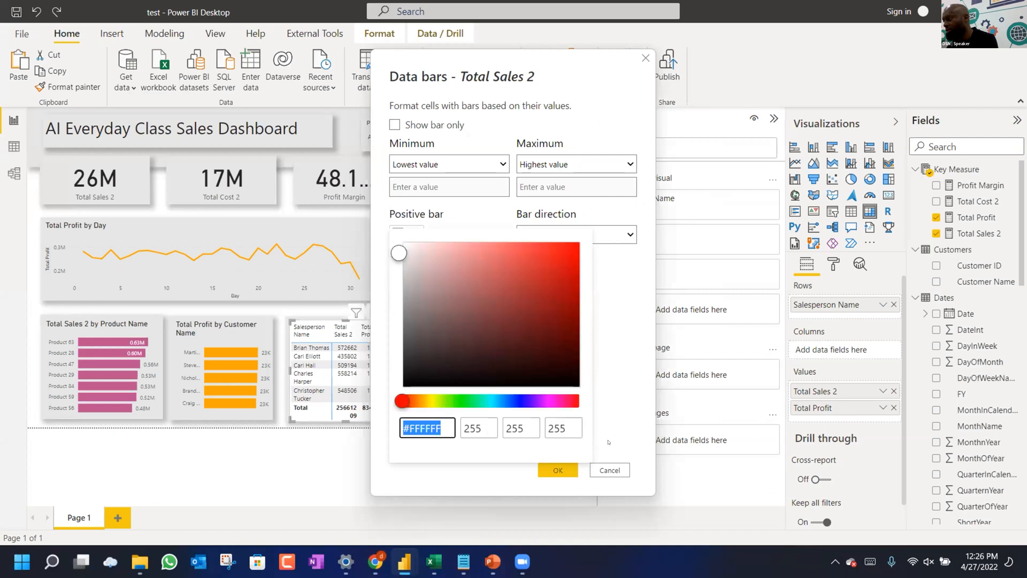
click(404, 561)
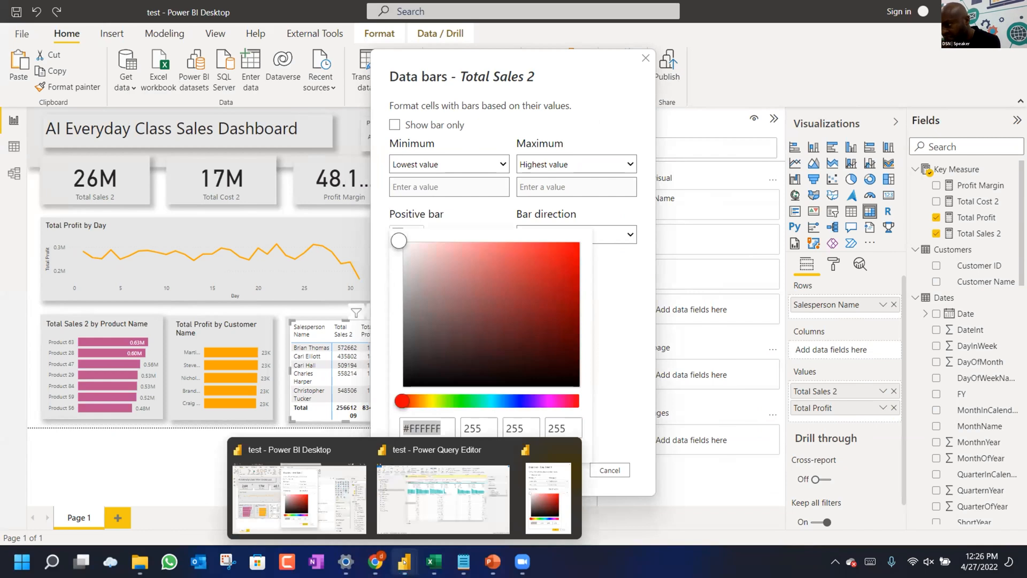
click(376, 562)
drag(353, 263, 298, 263)
drag(363, 263, 297, 262)
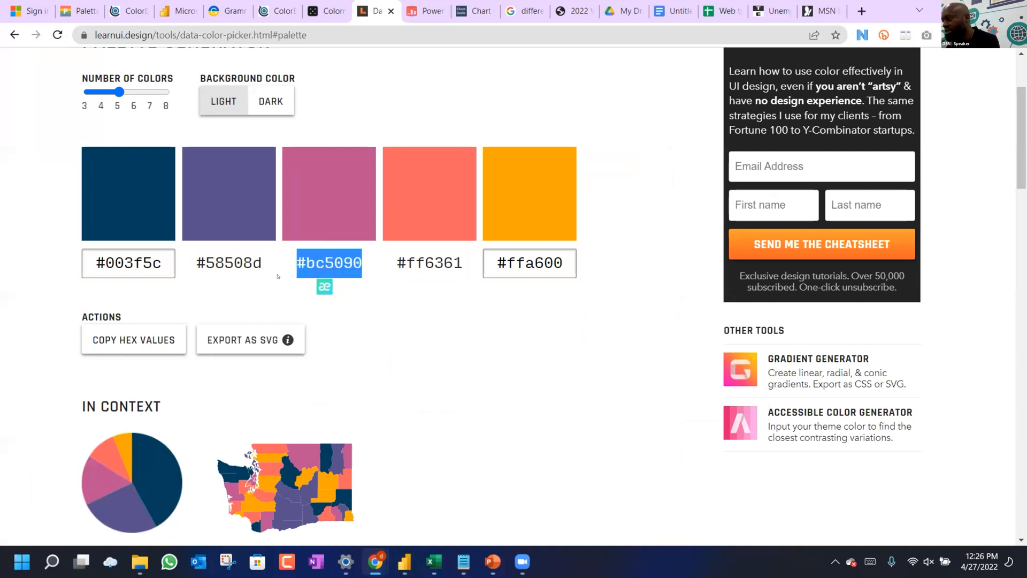
Set the positive data bar colour to pink #BC5090 and apply it.
click(405, 562)
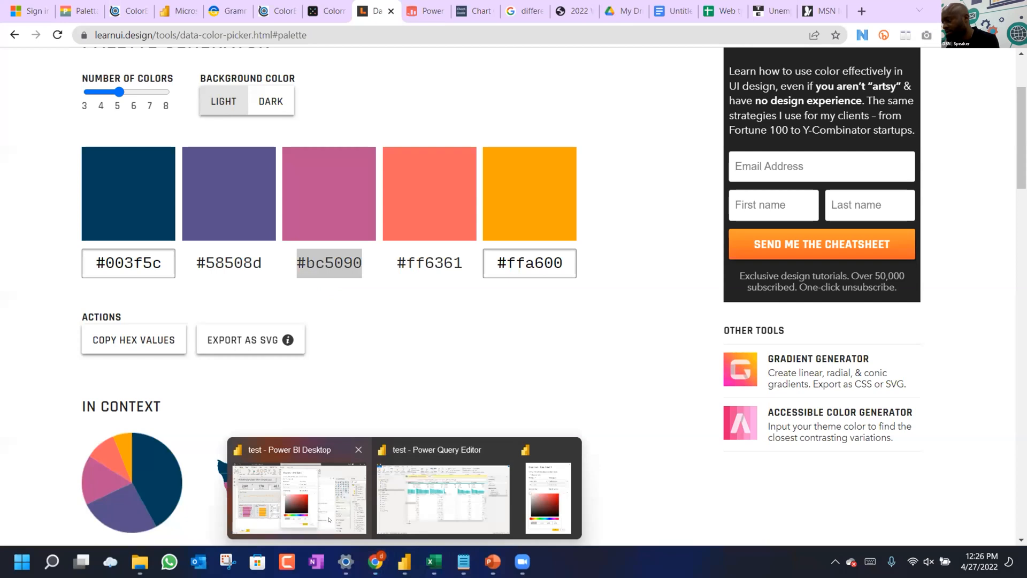
click(299, 497)
click(433, 425)
key(ctrl+a)
text(#BC5090)
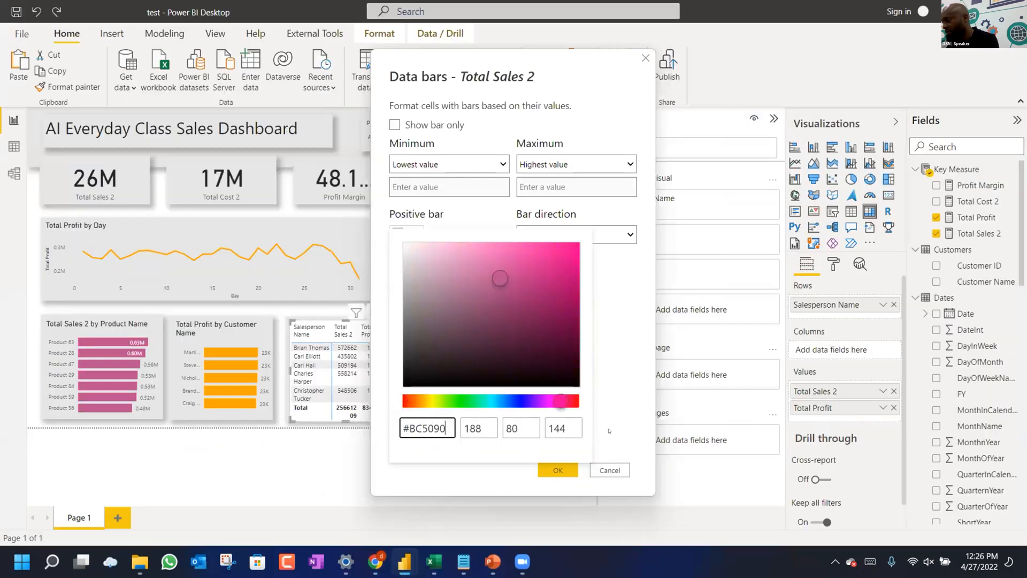
click(609, 431)
click(553, 469)
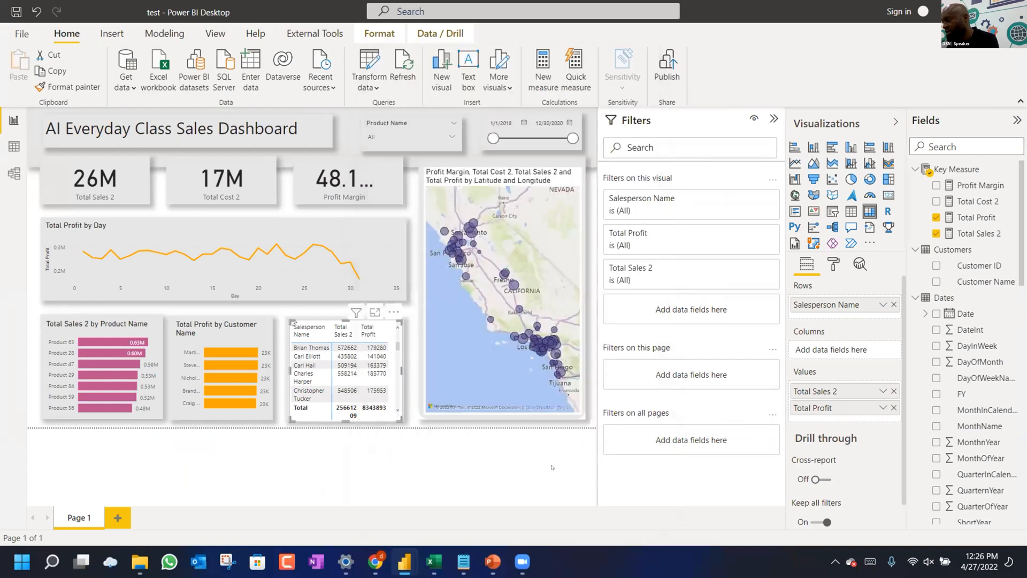
Start Total Profit data bars and select the orange #ffa600 hex from the palette page.
click(883, 407)
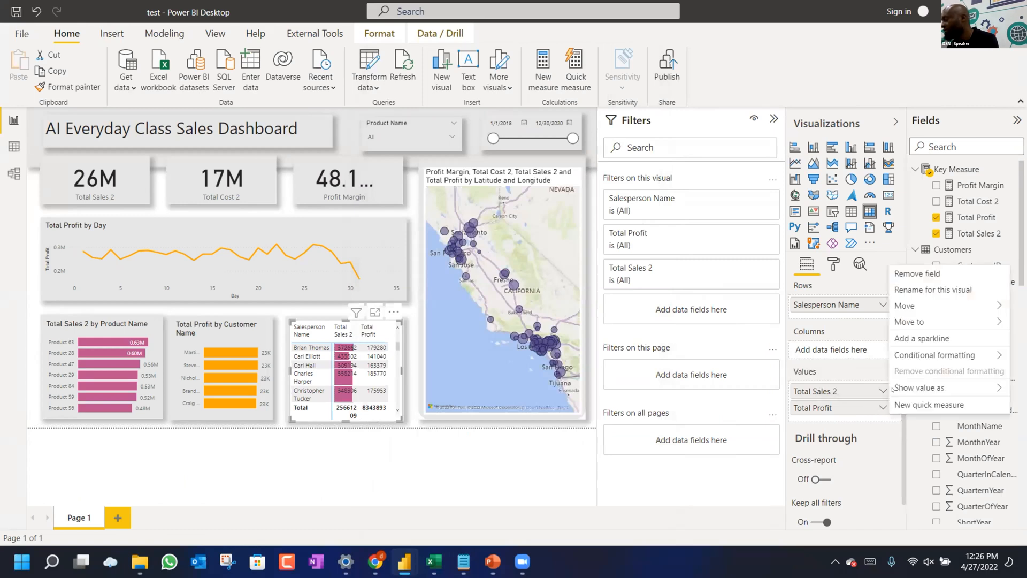
mouse_move(904, 353)
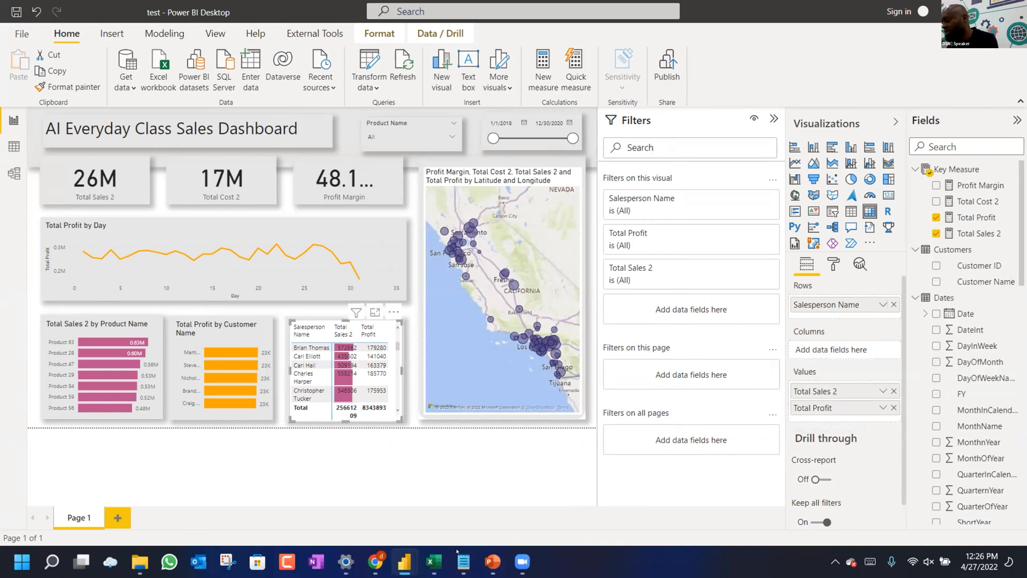
key(alt+Tab)
key(alt+Tab)
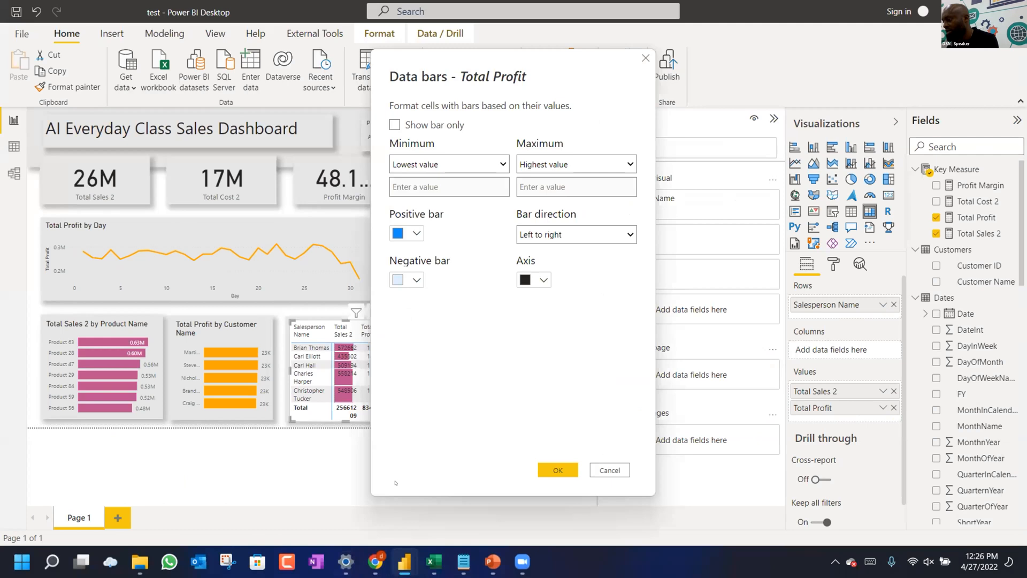
key(alt+Tab)
drag(562, 262, 473, 270)
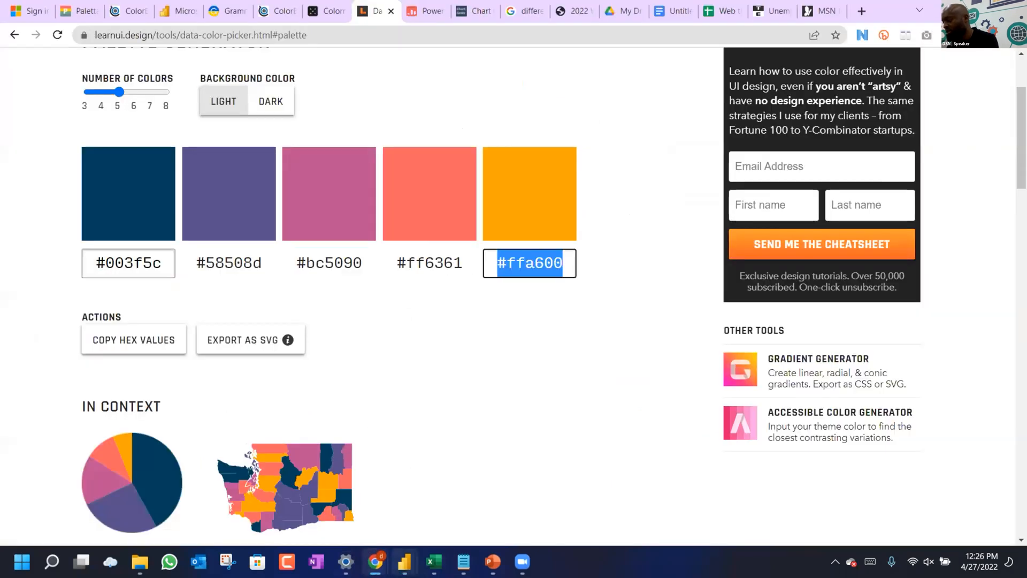
click(404, 561)
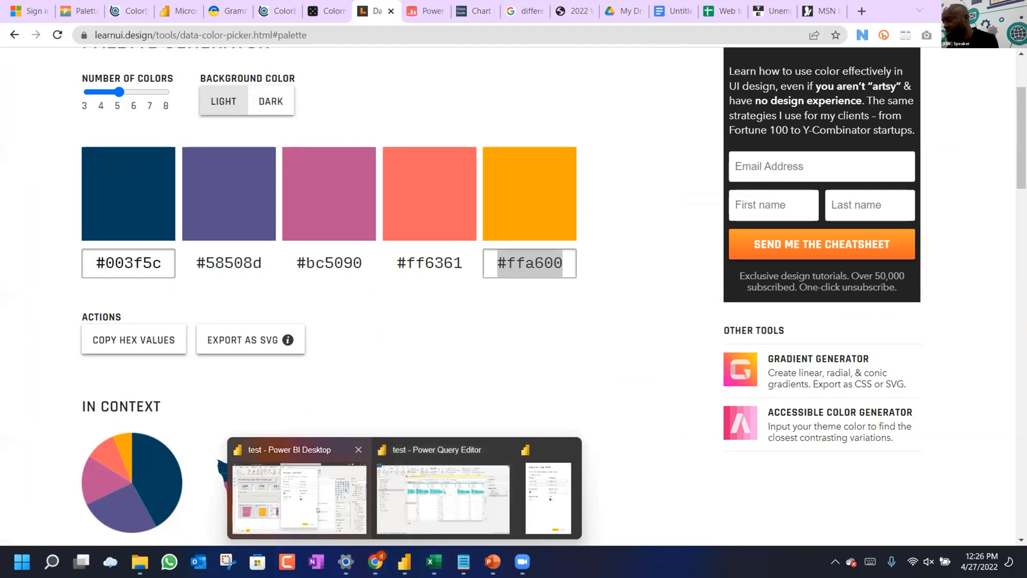
click(317, 509)
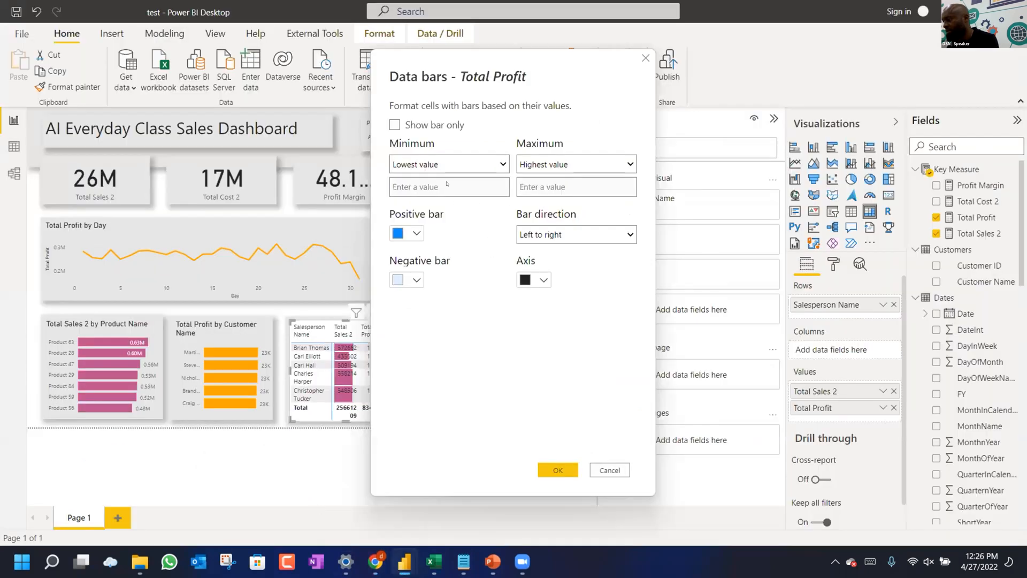
Set the Total Profit positive bar colour to #FFA600 and confirm the data bars.
click(415, 234)
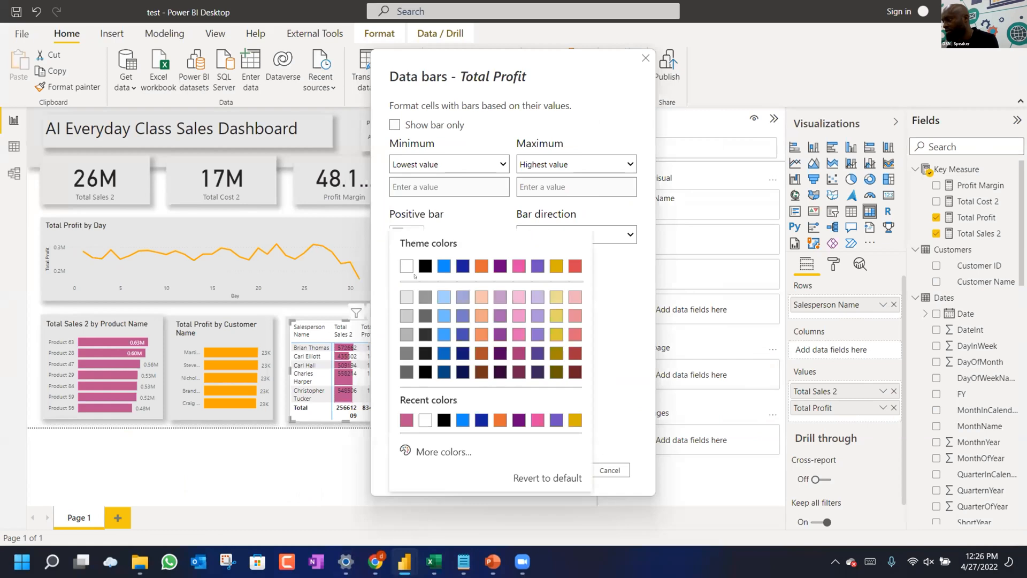
click(422, 451)
text(#FFA600)
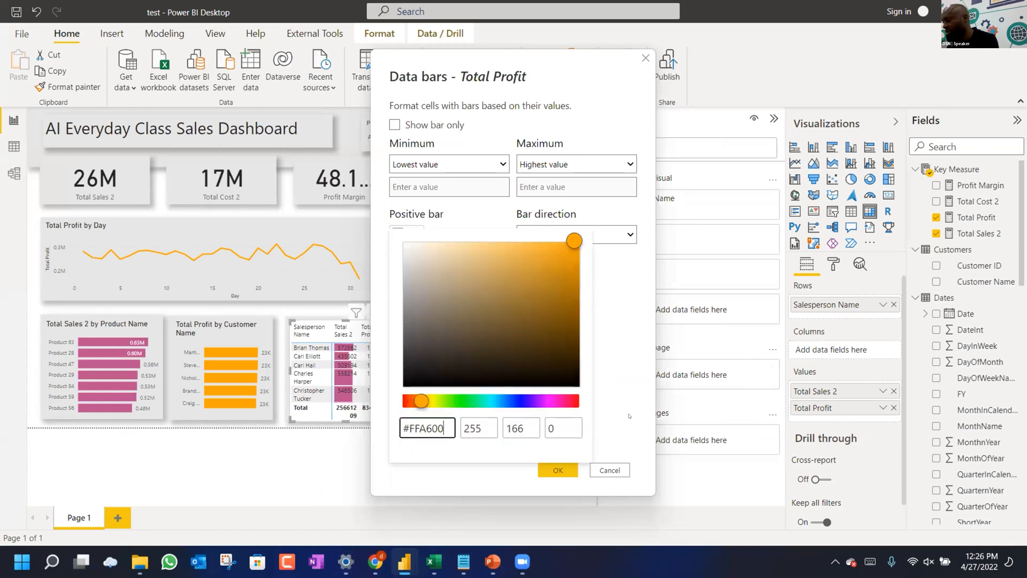
click(628, 416)
click(567, 467)
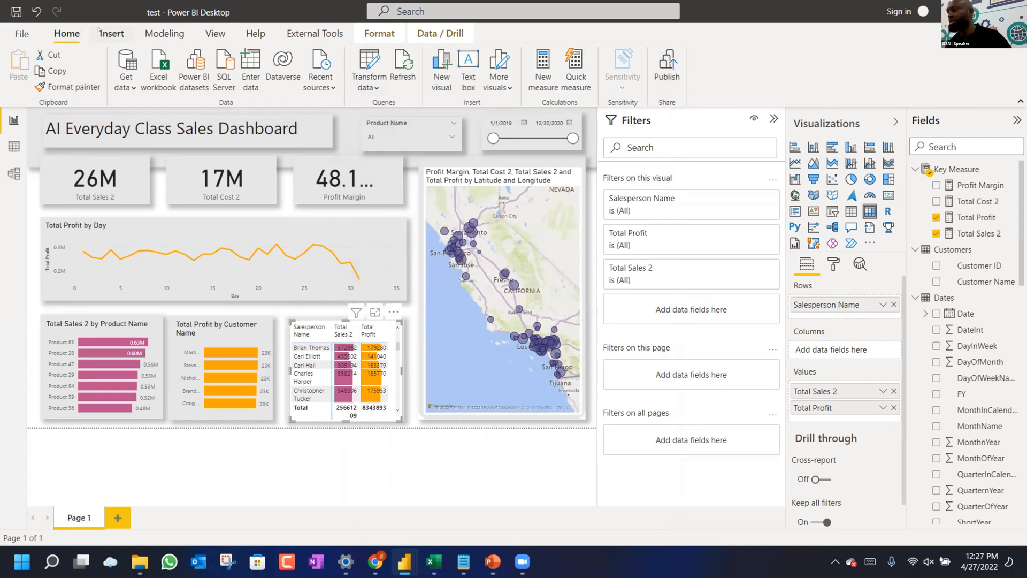
Insert Picture1.png (rising arrow) from Documents\Day 3 and shrink it onto the 26M sales card.
click(111, 33)
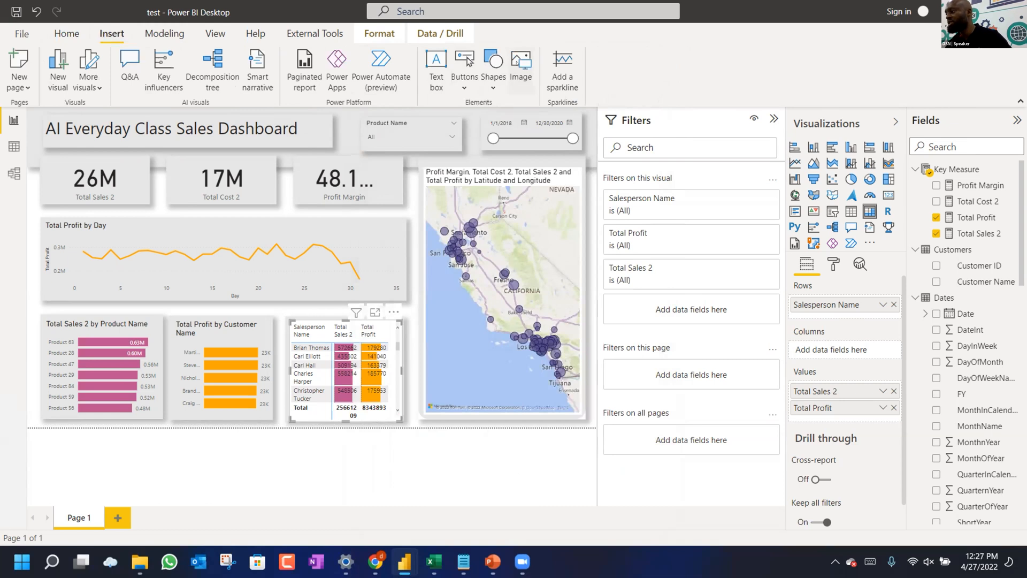
click(518, 65)
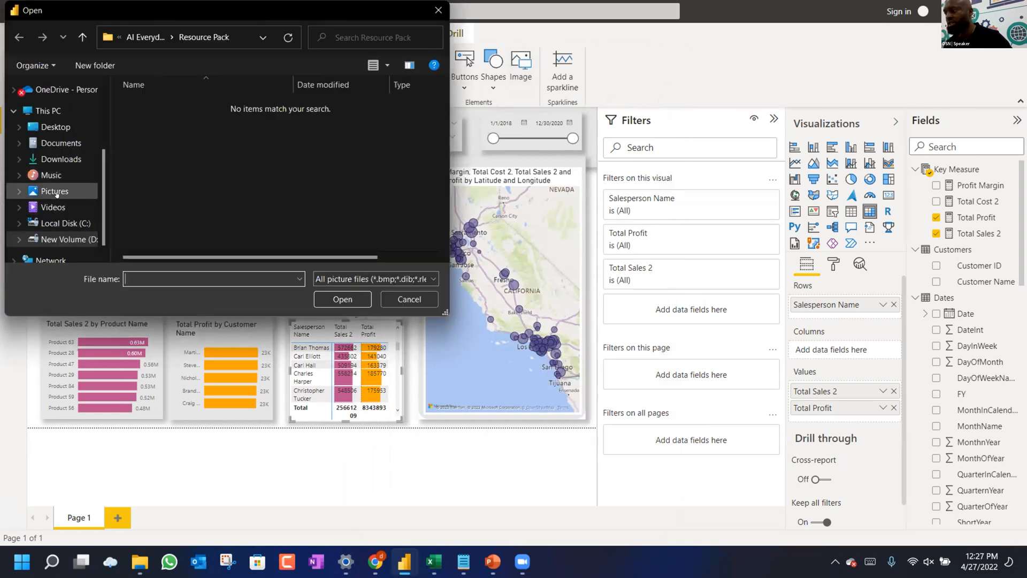
click(56, 142)
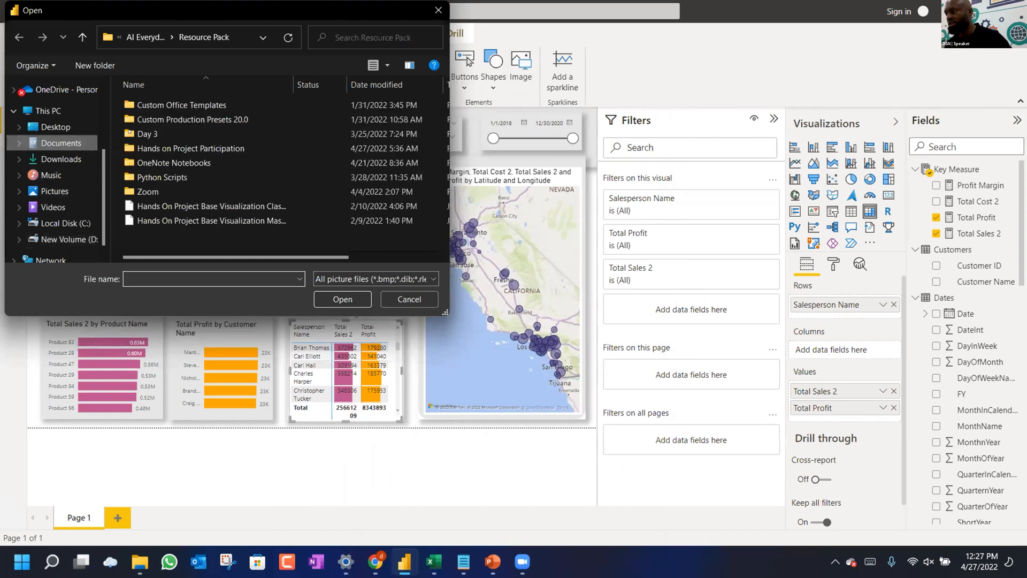
click(172, 132)
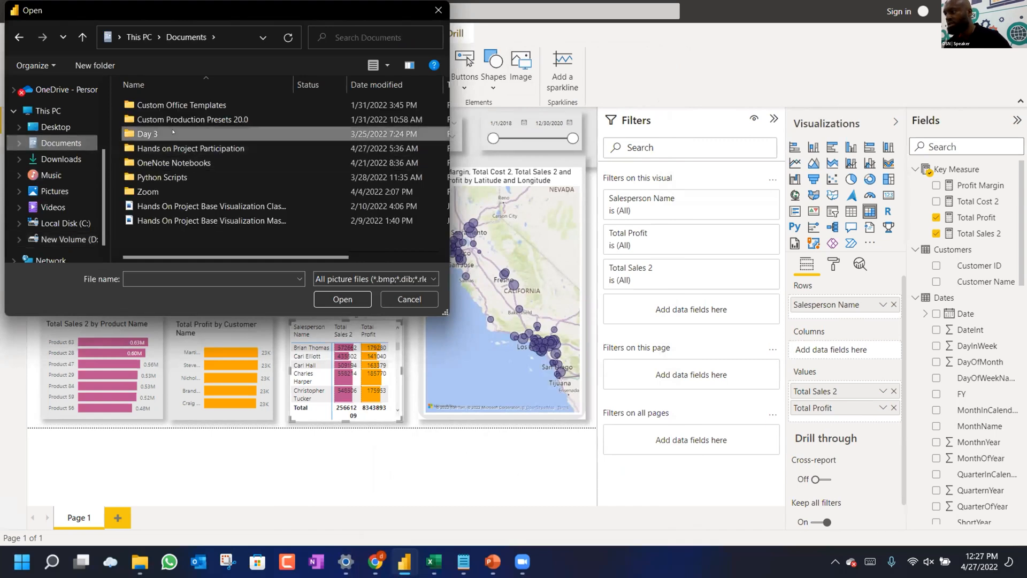
double_click(172, 132)
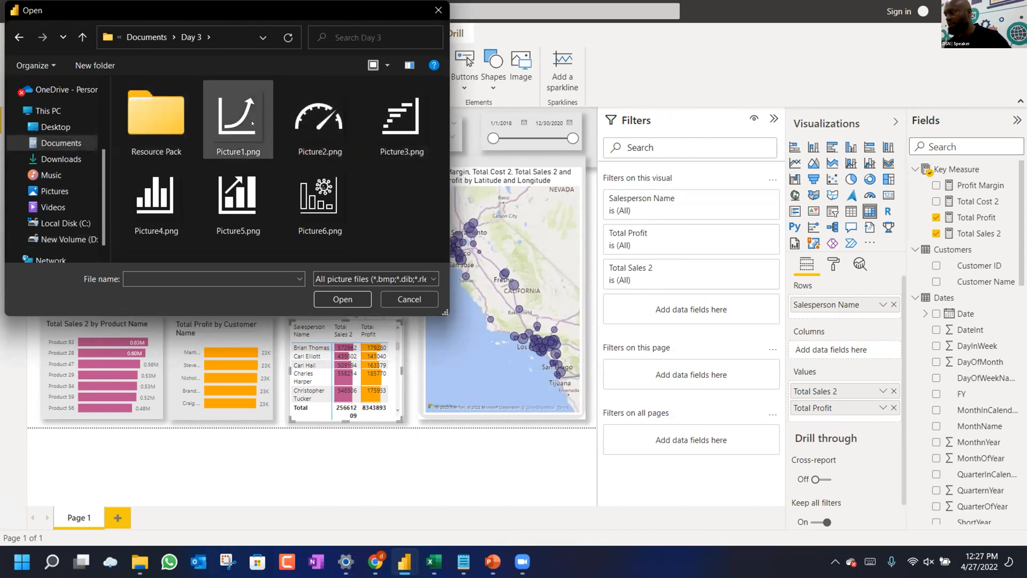
click(252, 123)
click(343, 300)
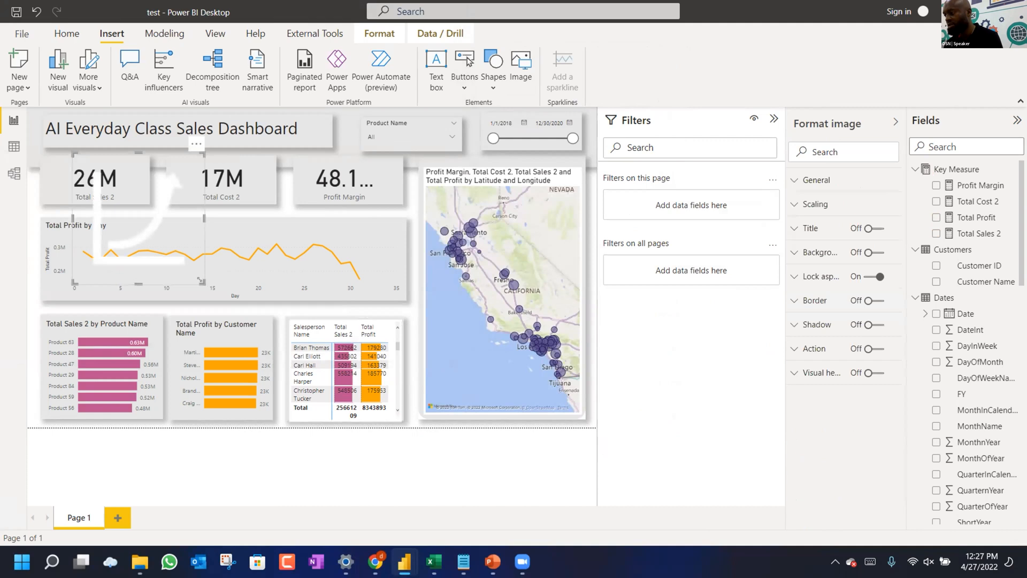
drag(164, 262, 61, 184)
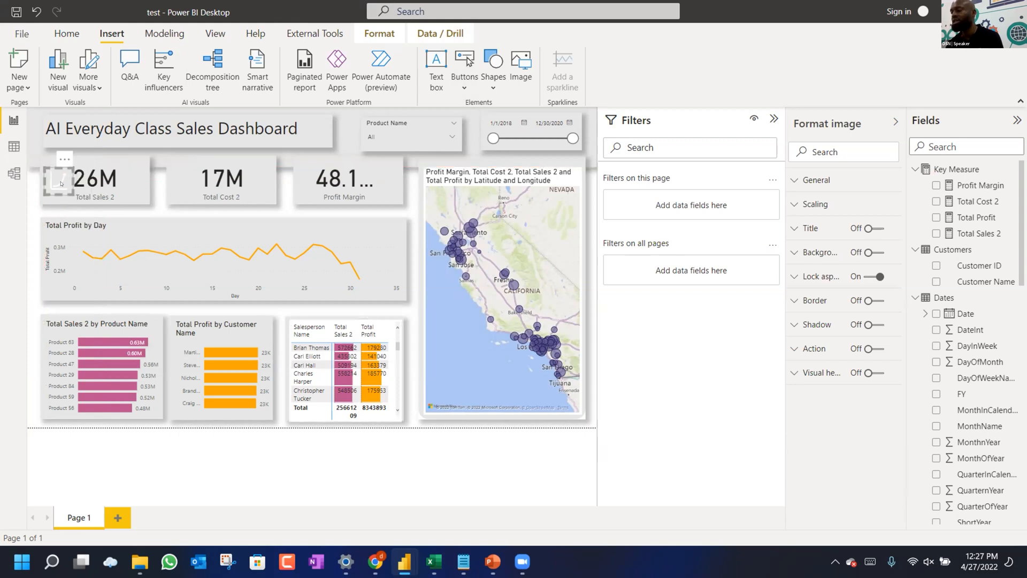
Insert Picture6.png, the chart icon, as another image on the report.
click(515, 64)
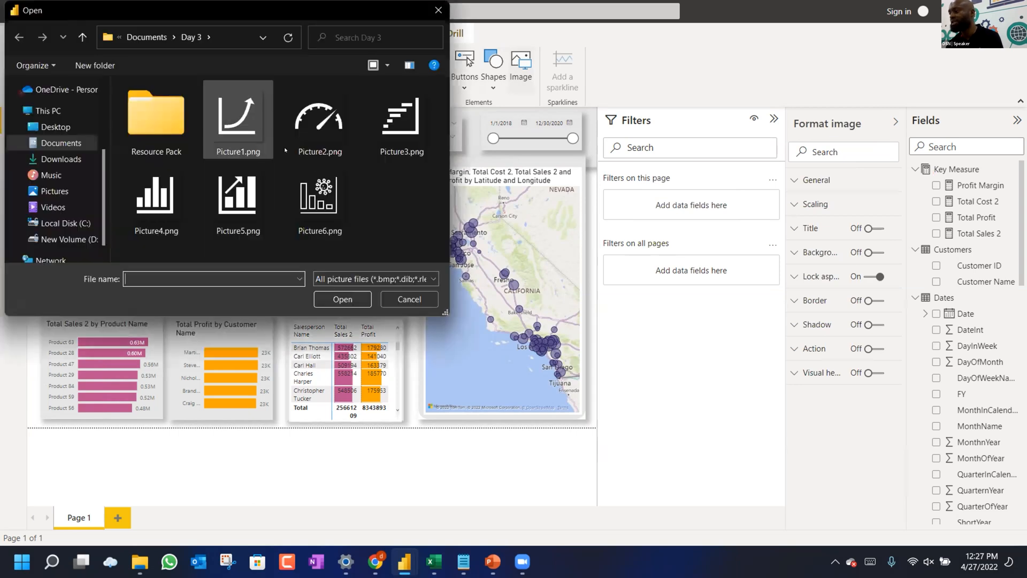
click(325, 193)
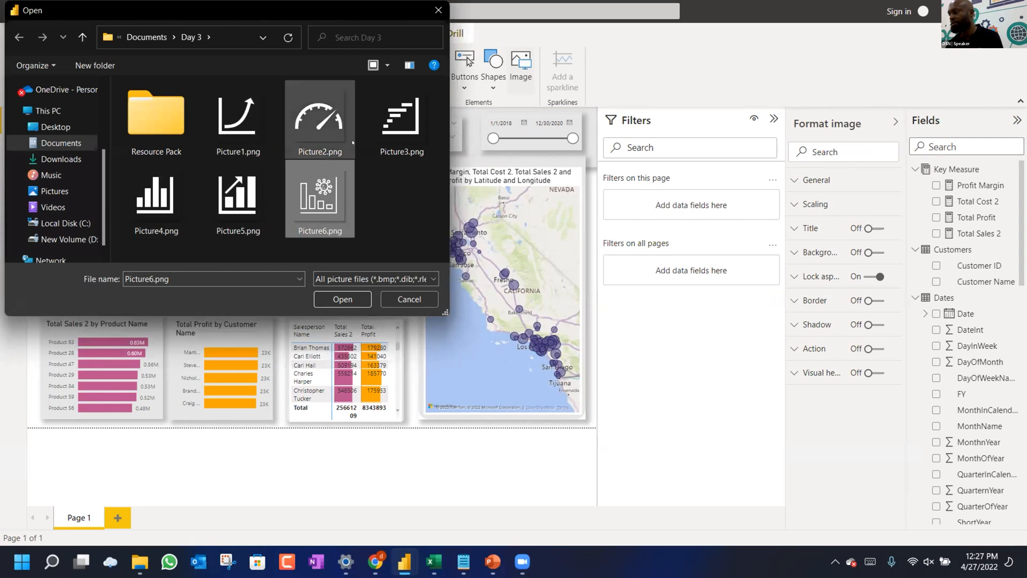
click(329, 305)
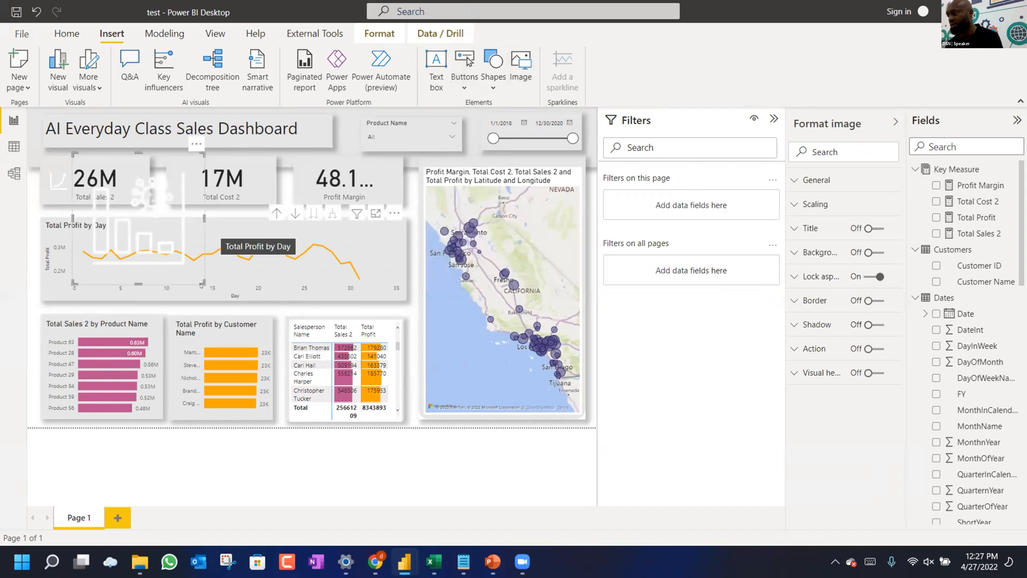
Shrink the chart icon onto the 17M cost card, then insert Picture2.png gauge icon at icon size.
drag(198, 276, 100, 248)
drag(88, 190, 182, 185)
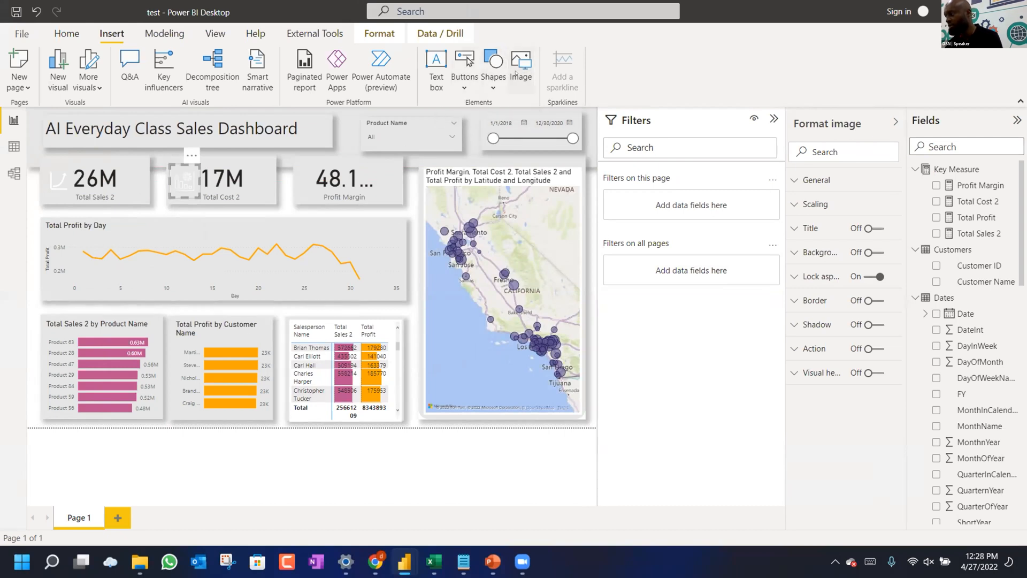
click(516, 73)
click(319, 107)
click(342, 299)
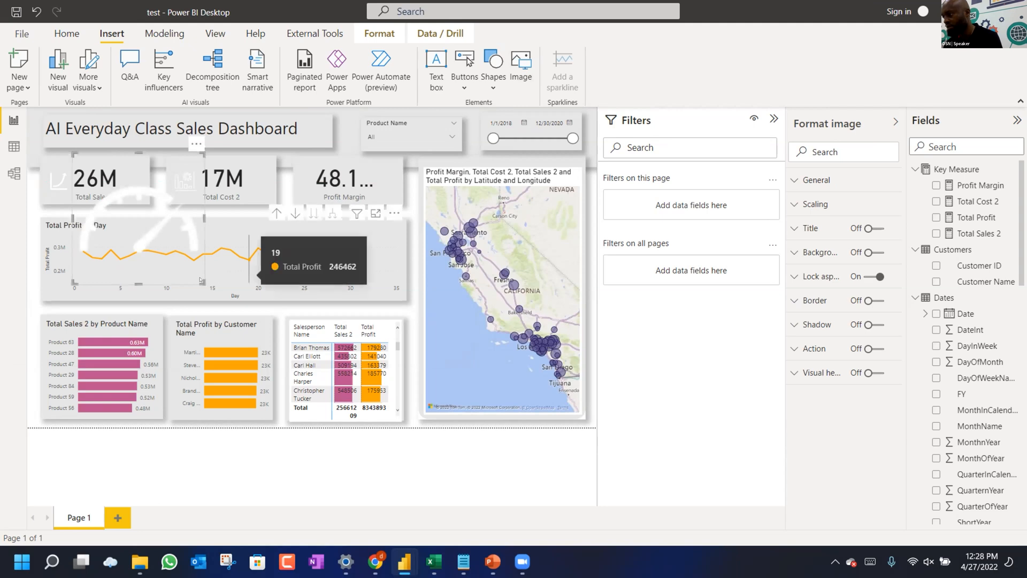
drag(204, 282, 261, 201)
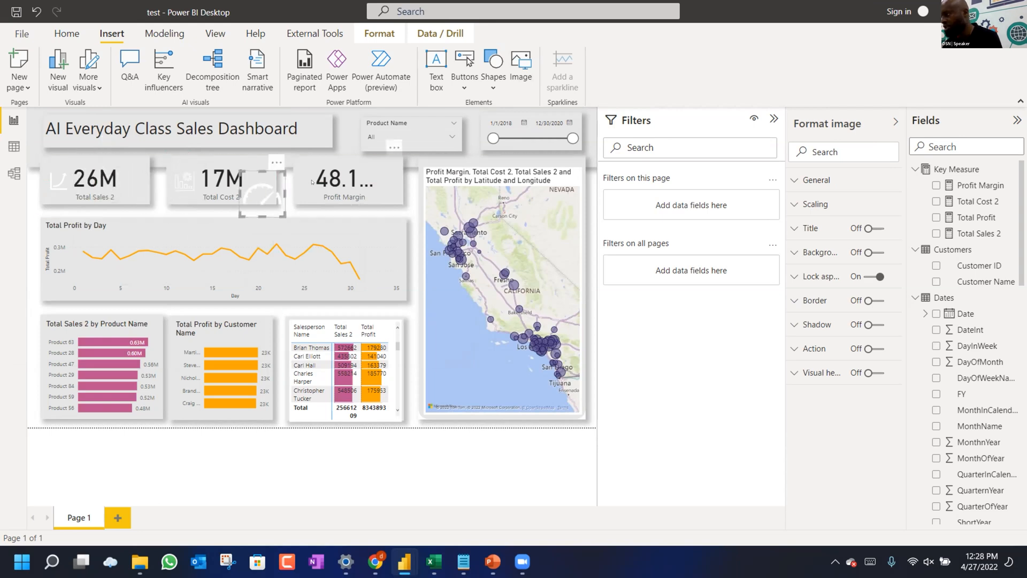
Select the Profit Margin card and show the Profit Margin measure's DAX formula.
click(317, 182)
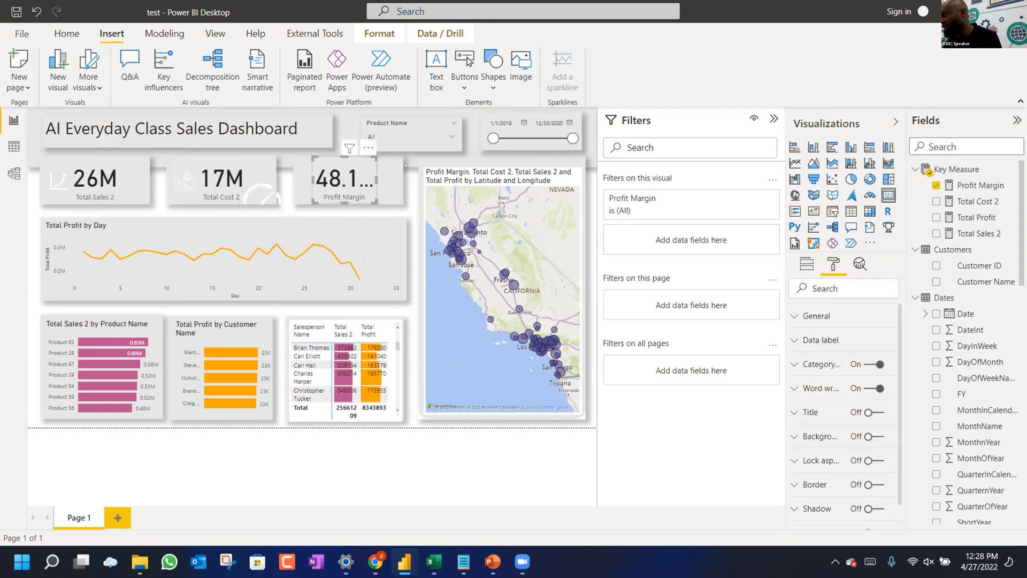
click(386, 32)
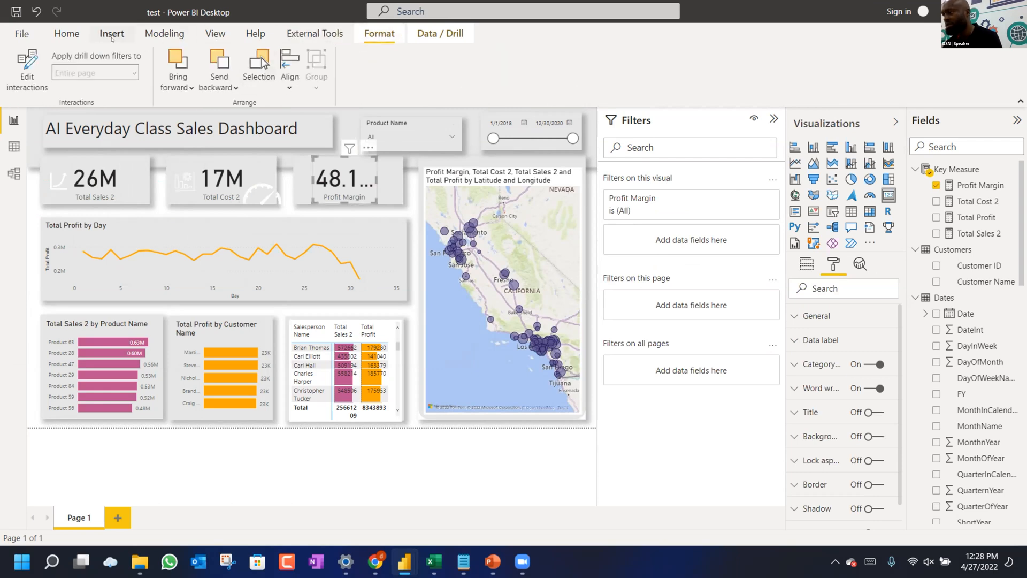
click(67, 33)
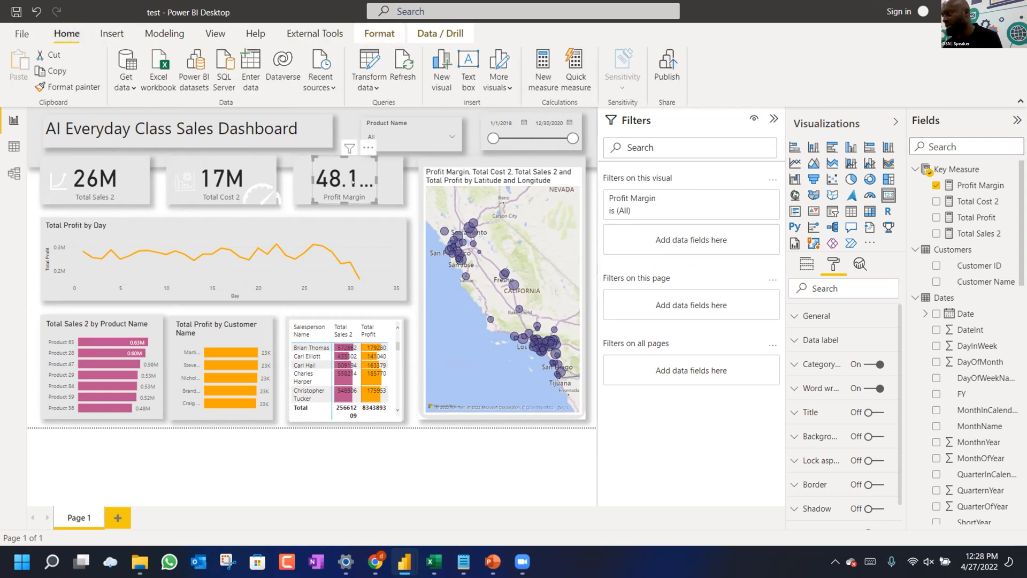
click(973, 185)
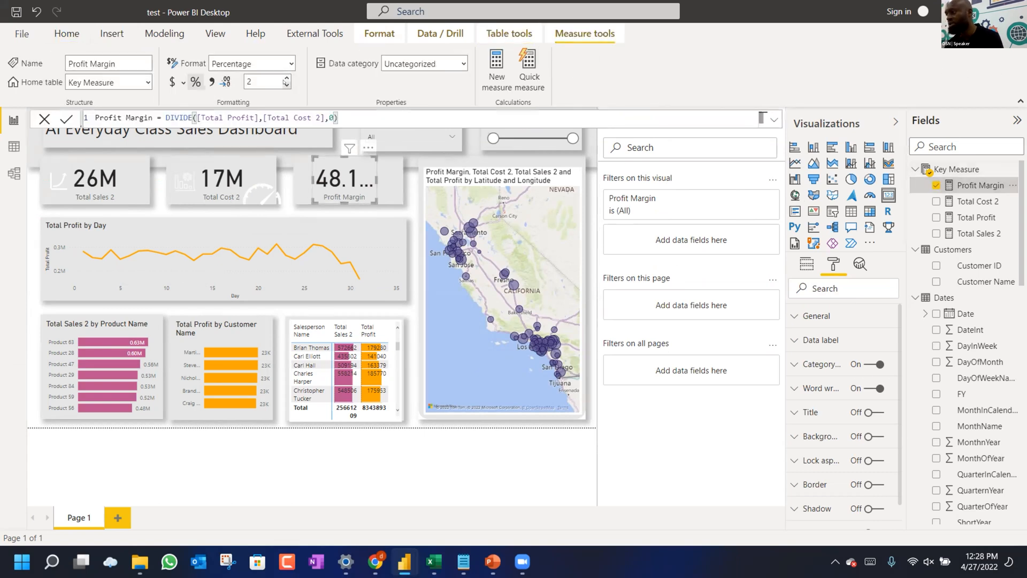
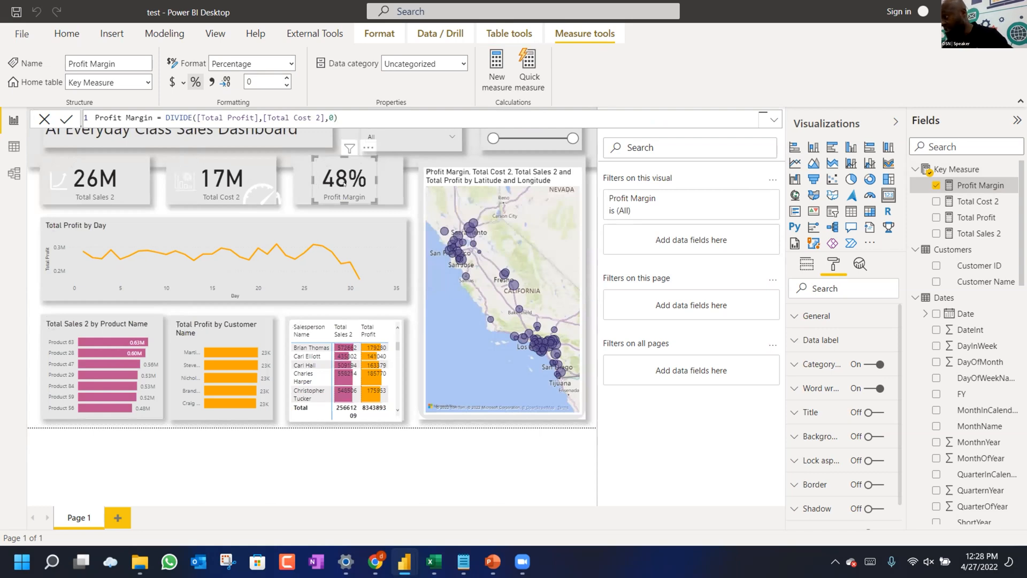
Adjust the Profit Margin card and move the gauge image beside its 48% value.
drag(361, 184, 357, 184)
drag(251, 193, 303, 192)
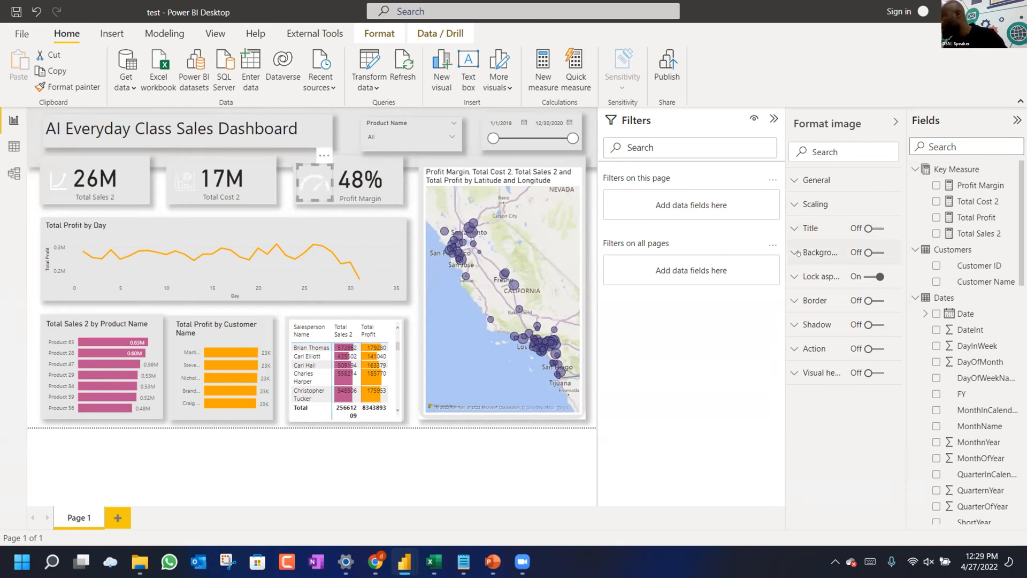
Give the gauge image a dark purple background, then shrink and reposition it within the Profit Margin card.
click(867, 253)
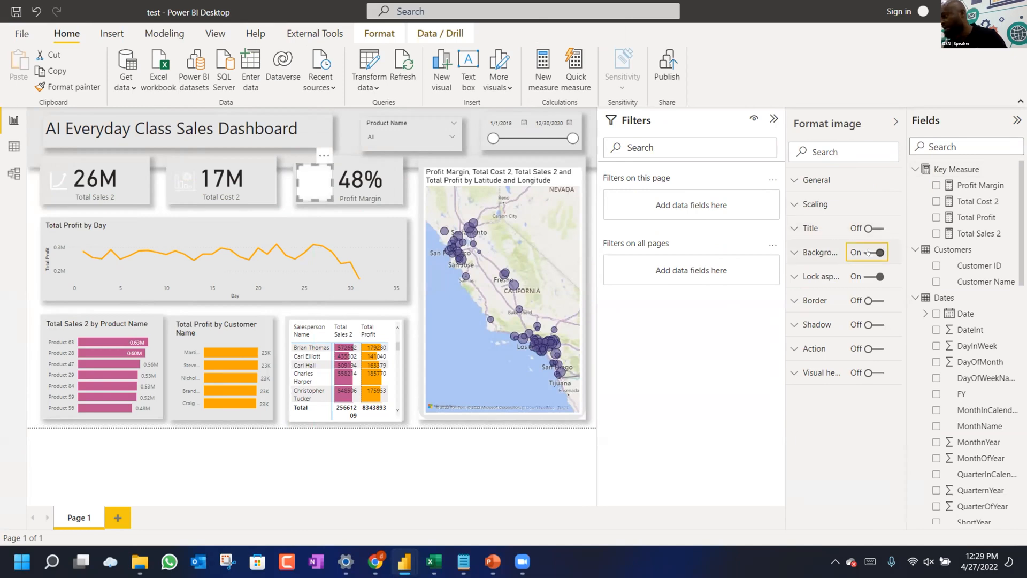
click(809, 253)
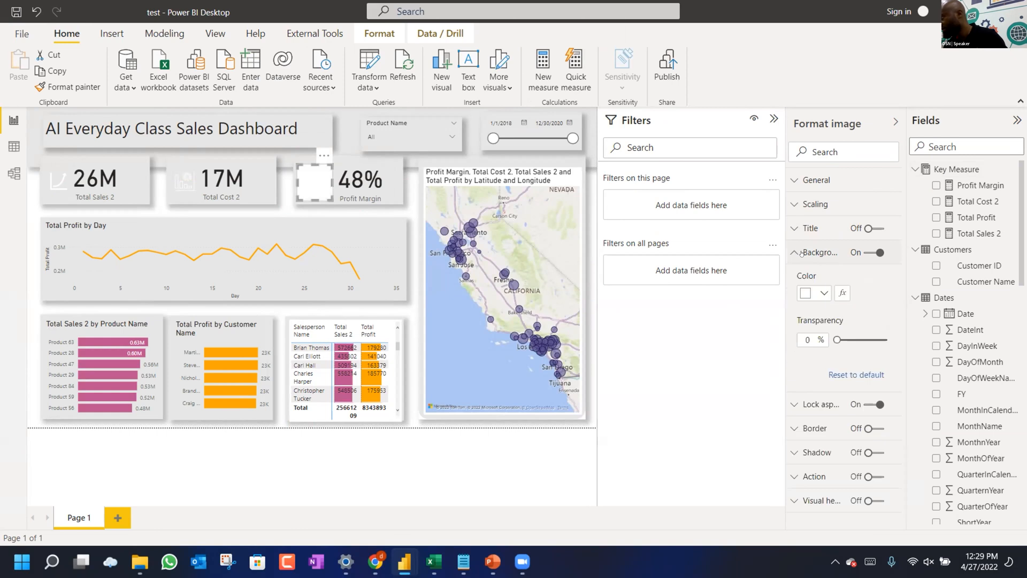
click(819, 294)
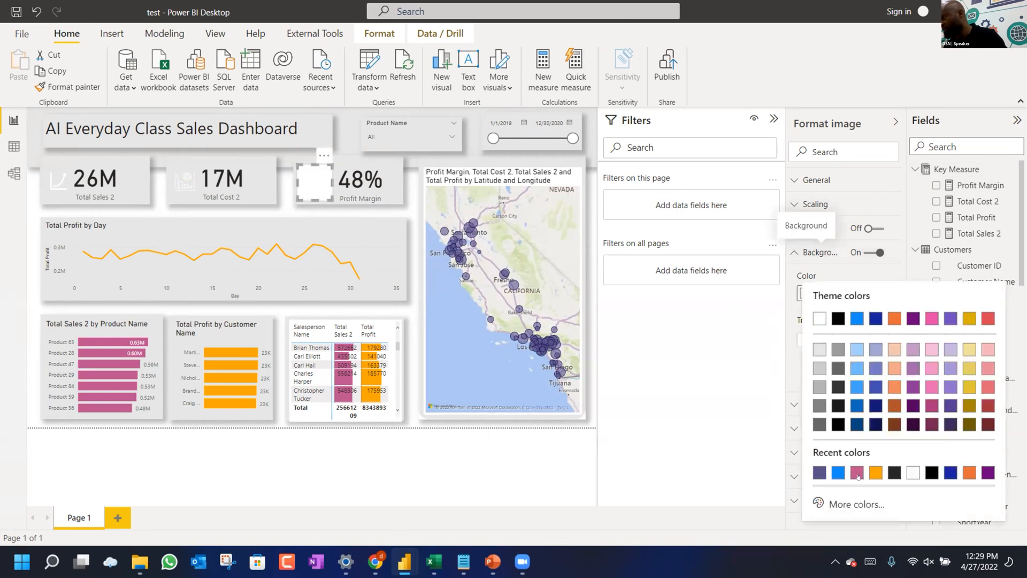
click(817, 473)
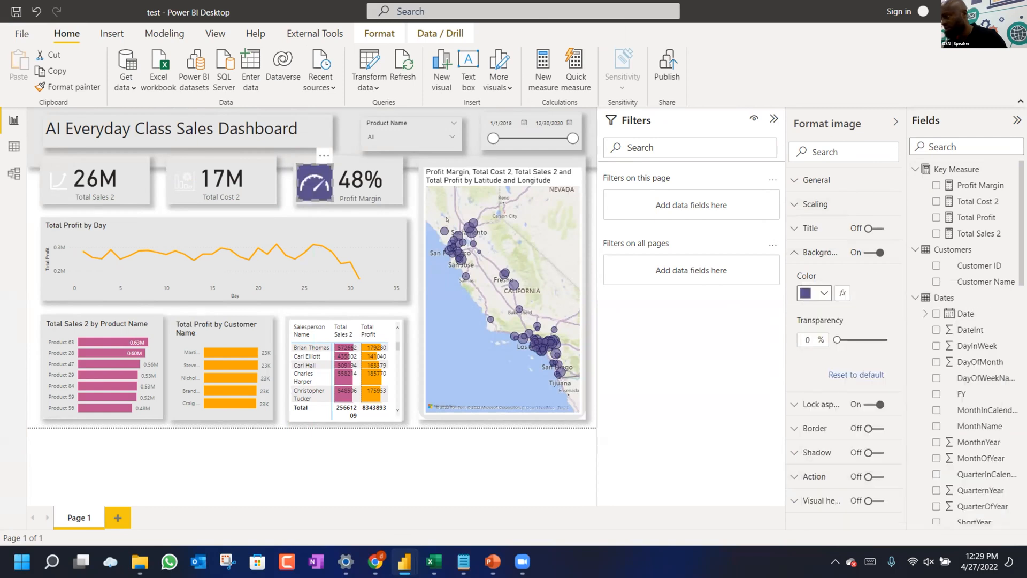
drag(322, 166, 303, 192)
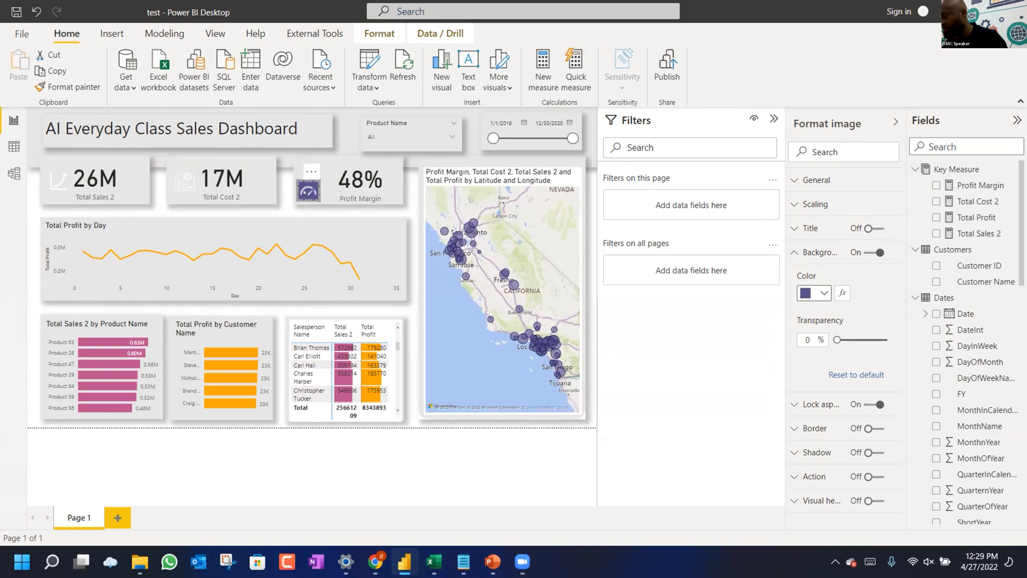
drag(304, 192, 311, 186)
Give the Total Cost 2 card's icon a gold background and shrink it.
click(184, 181)
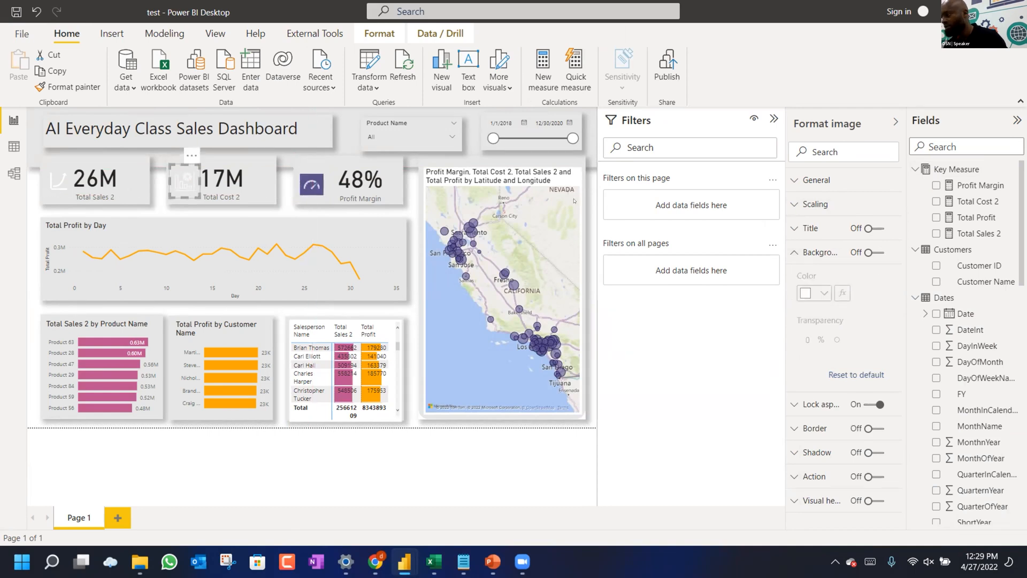
click(869, 252)
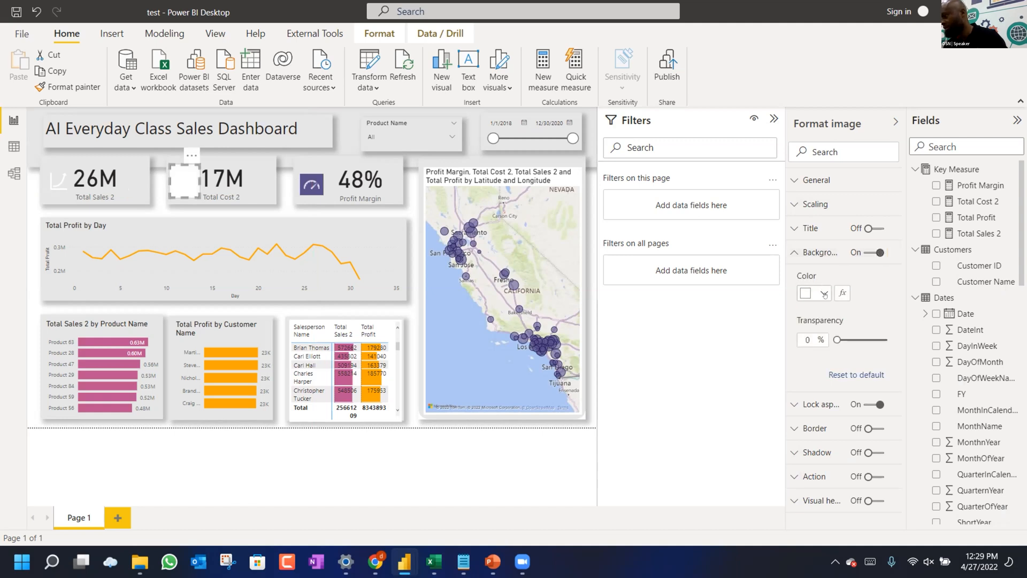
click(825, 295)
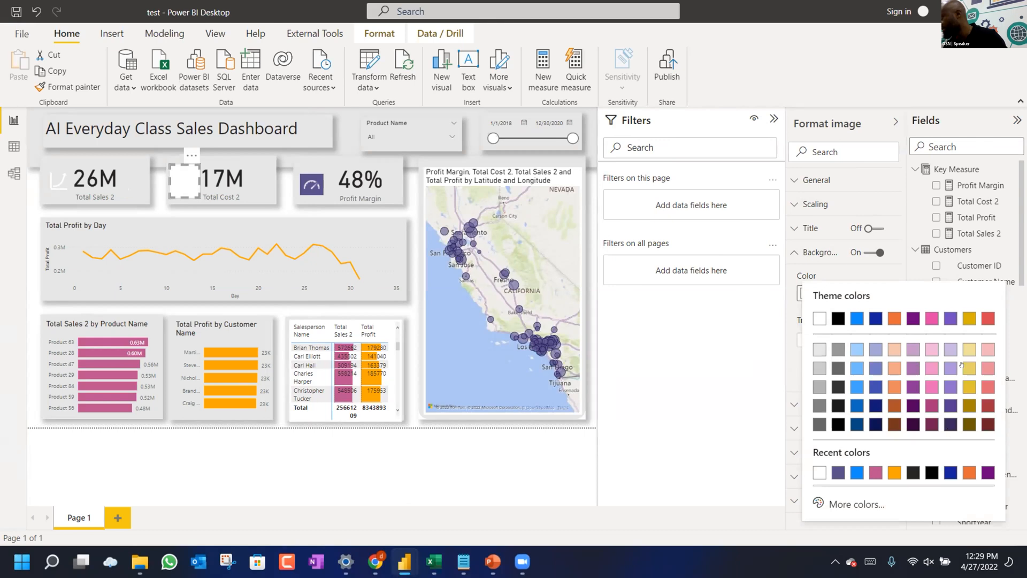
click(969, 320)
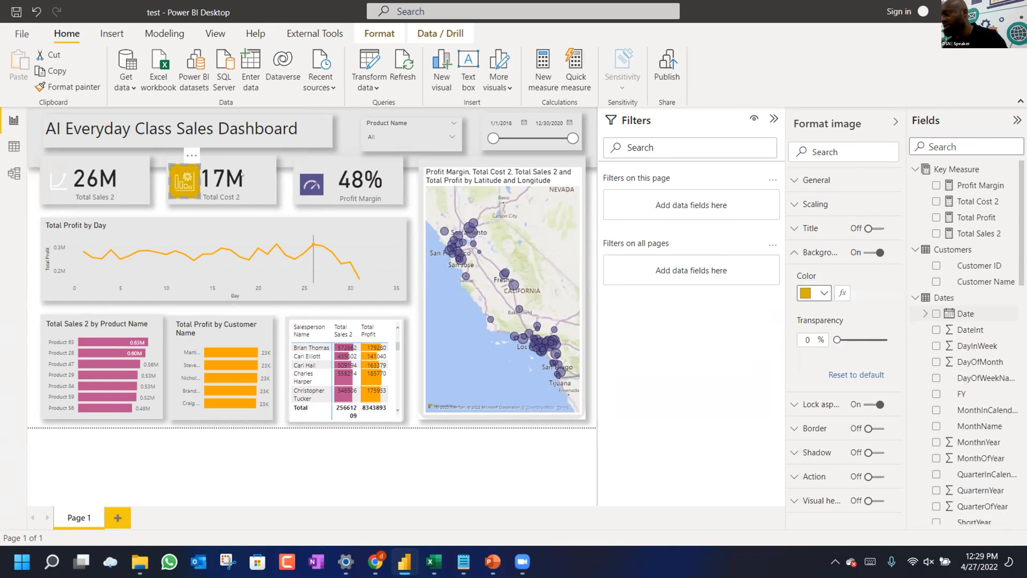
drag(200, 165, 181, 177)
Give the Total Sales 2 icon a pink background, shrink and nudge it, then check the gold icon's size.
click(61, 183)
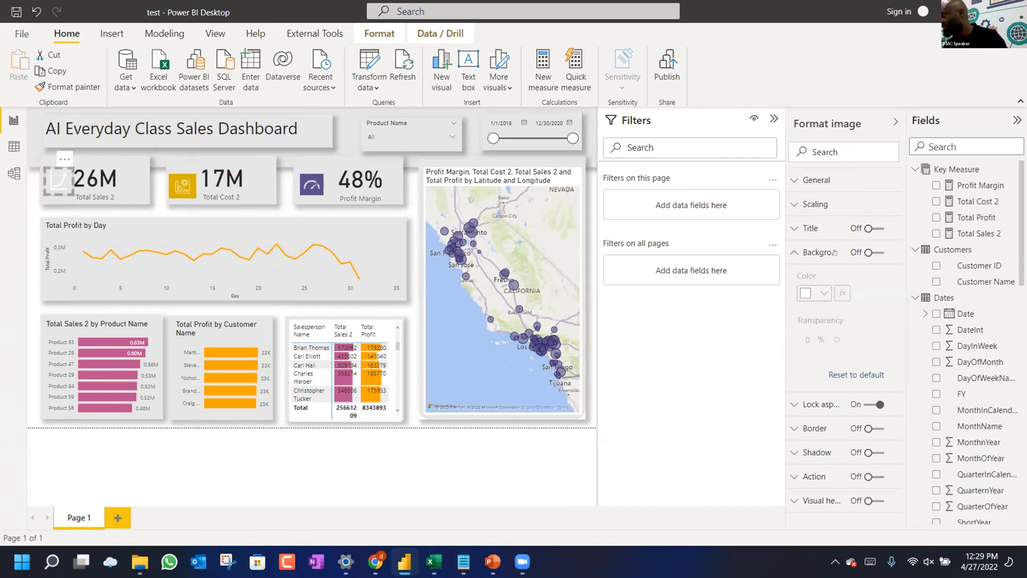
click(860, 252)
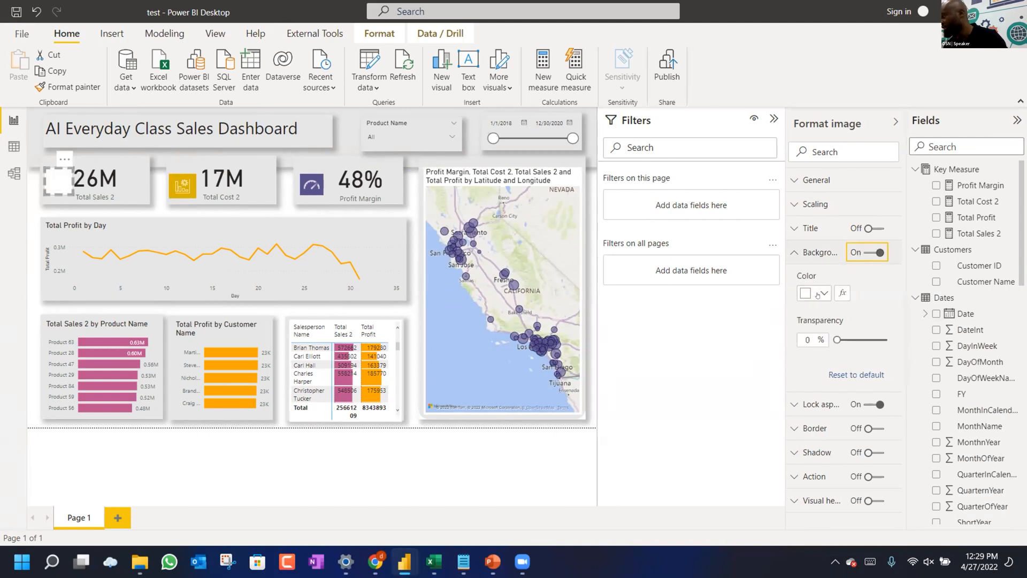
click(817, 289)
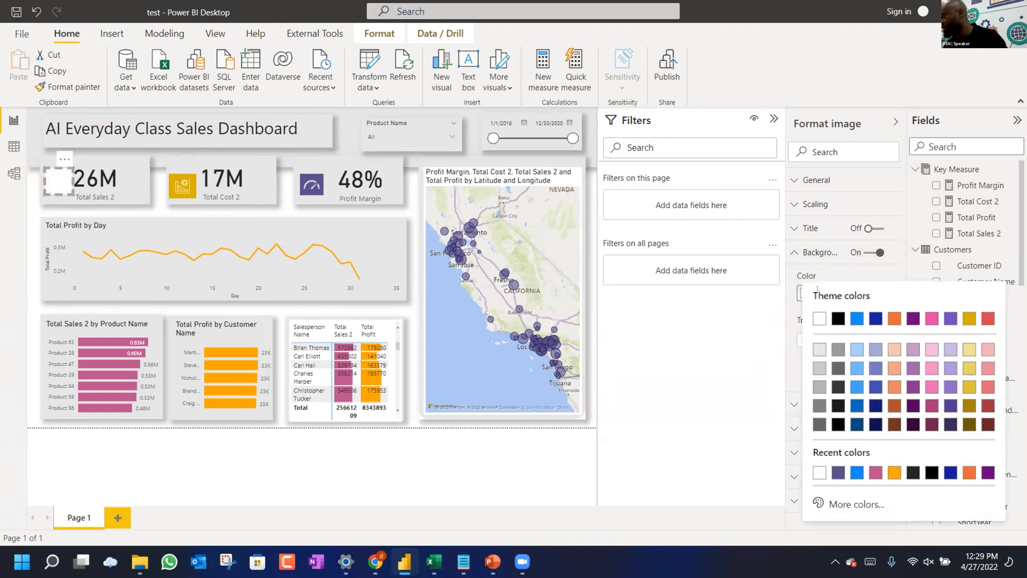
click(876, 472)
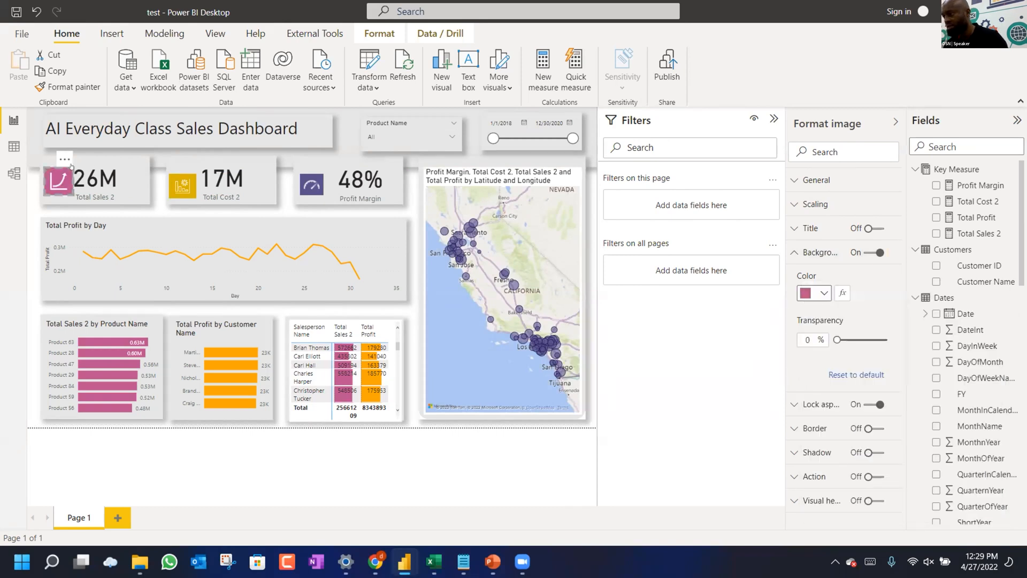
drag(66, 166, 98, 176)
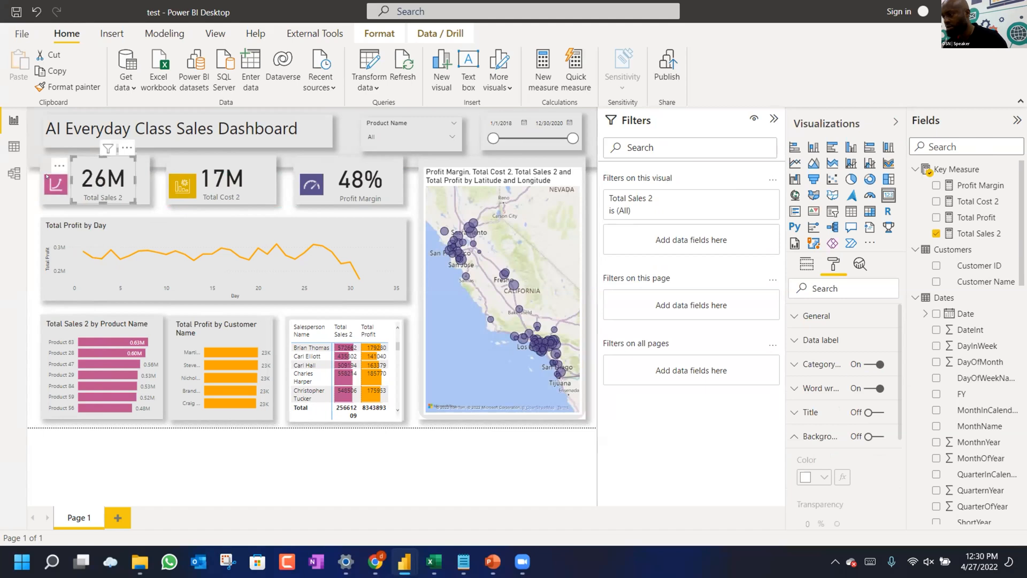
click(62, 174)
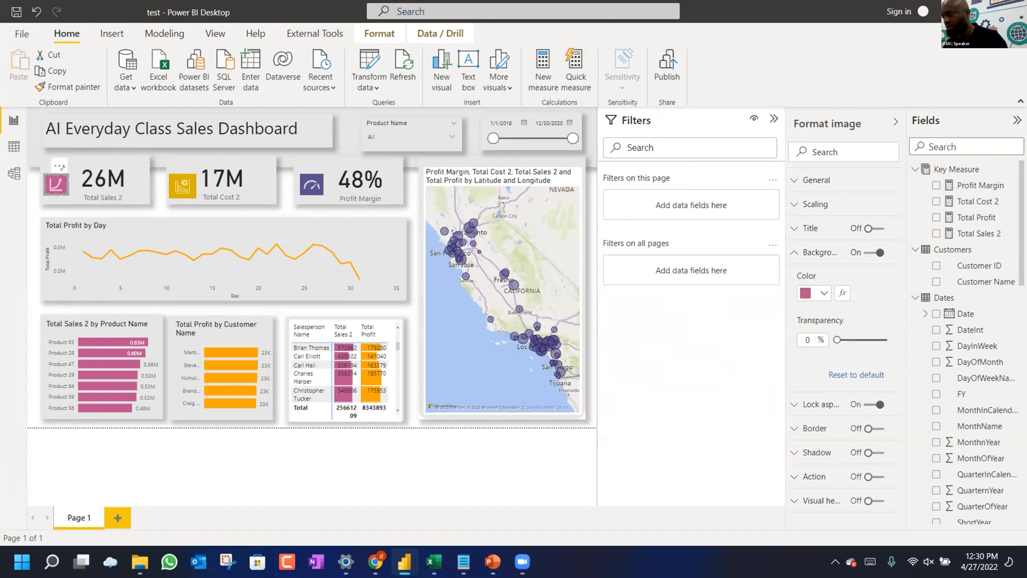
drag(59, 167, 63, 167)
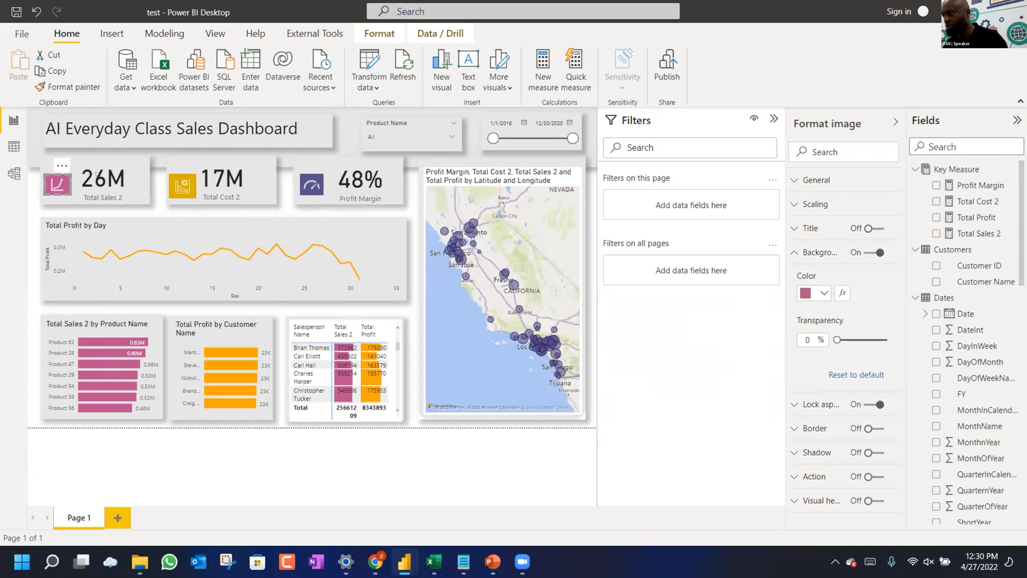
click(183, 190)
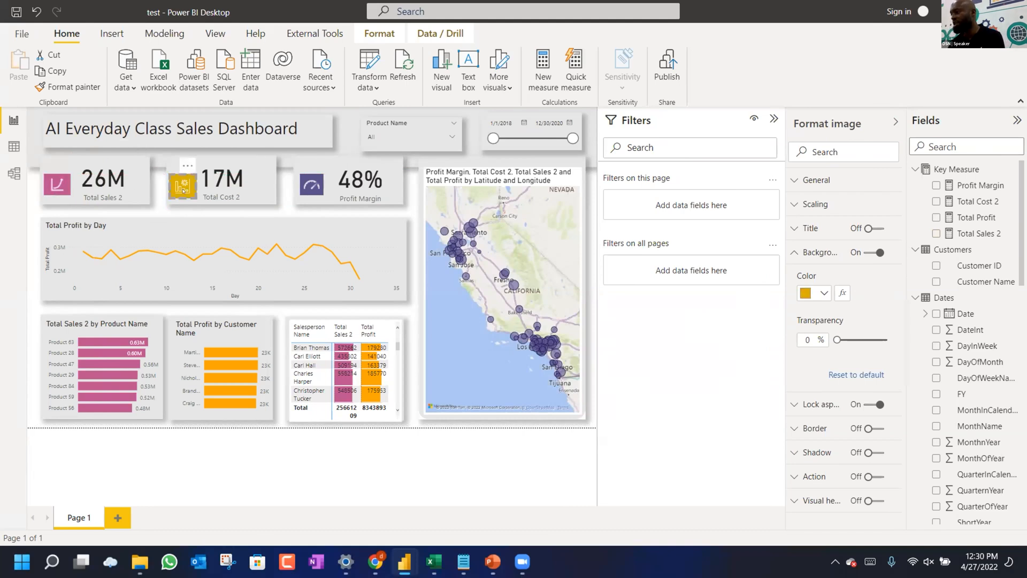
click(794, 182)
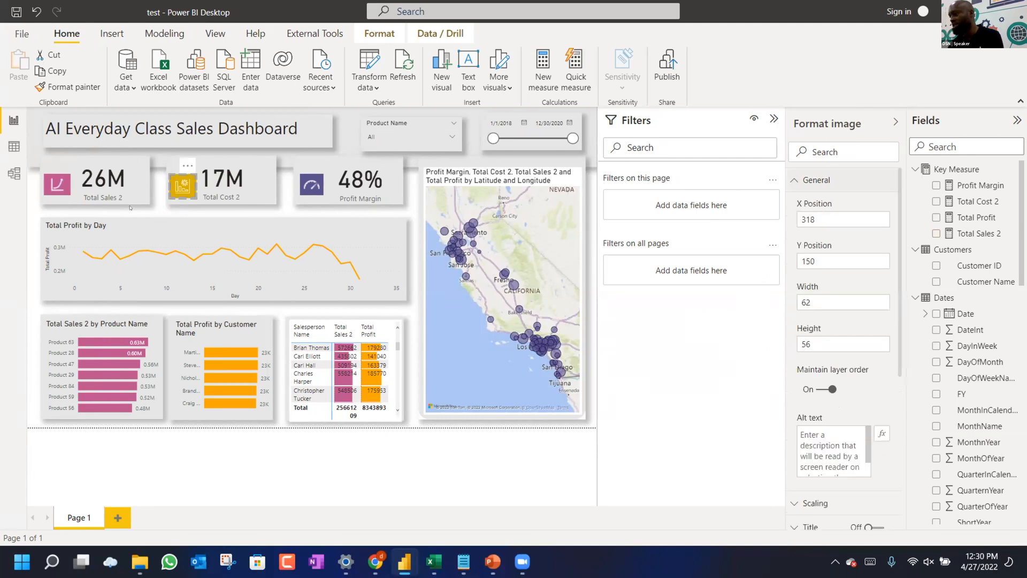
Size the Total Sales 2 icon to width 62 and height 56.
click(57, 184)
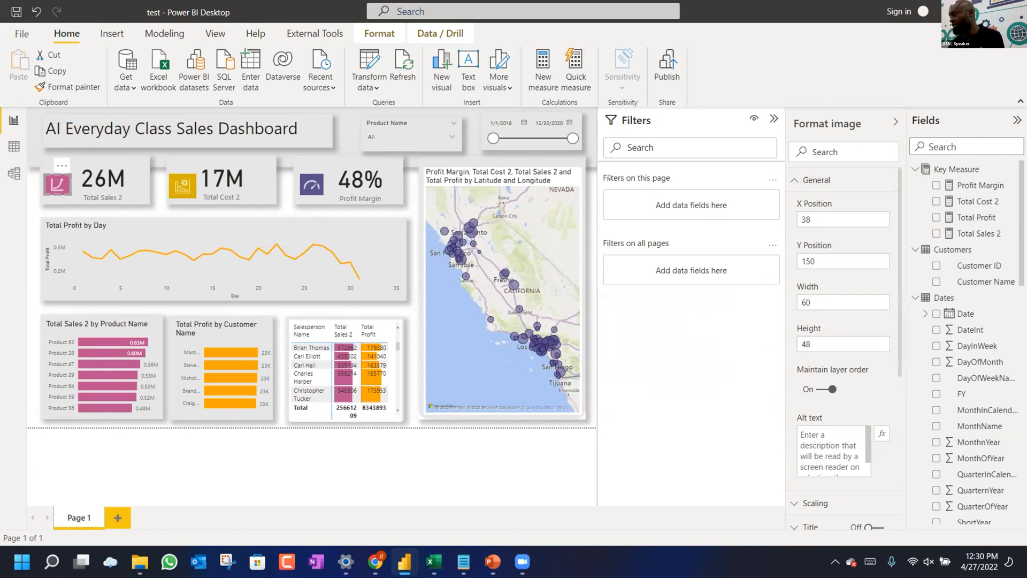
double_click(801, 303)
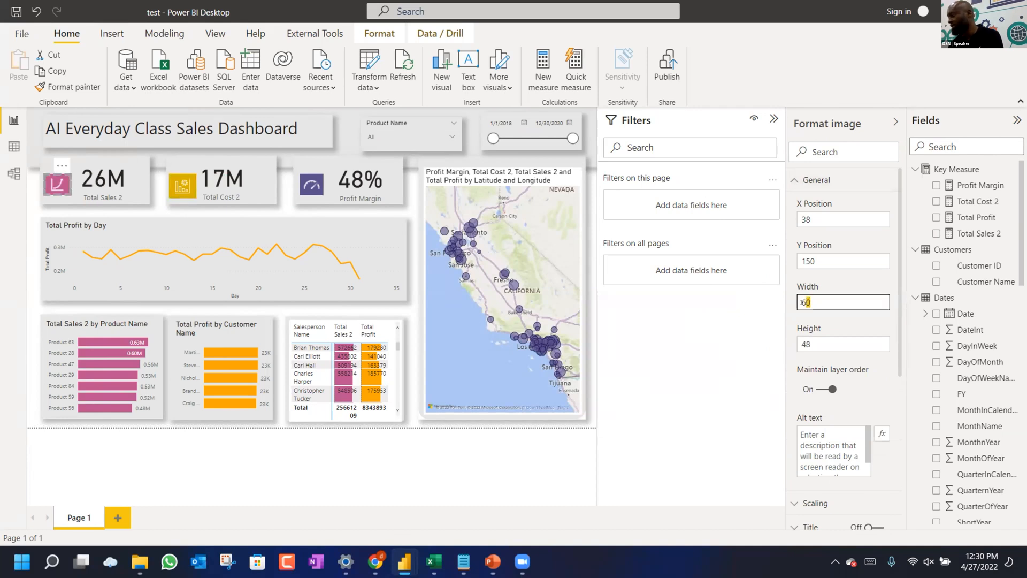
text(2)
key(Tab)
text(56)
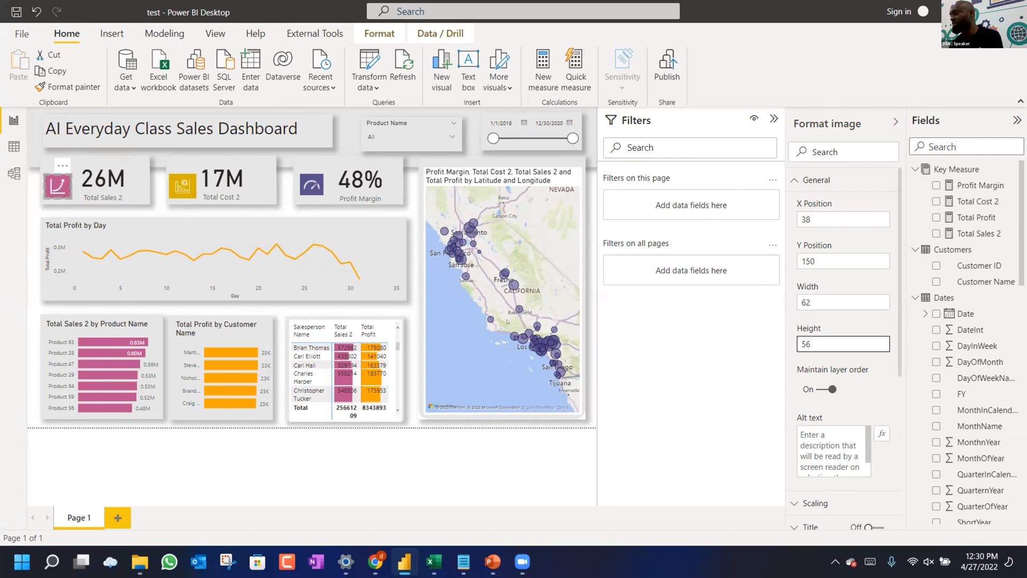
click(176, 192)
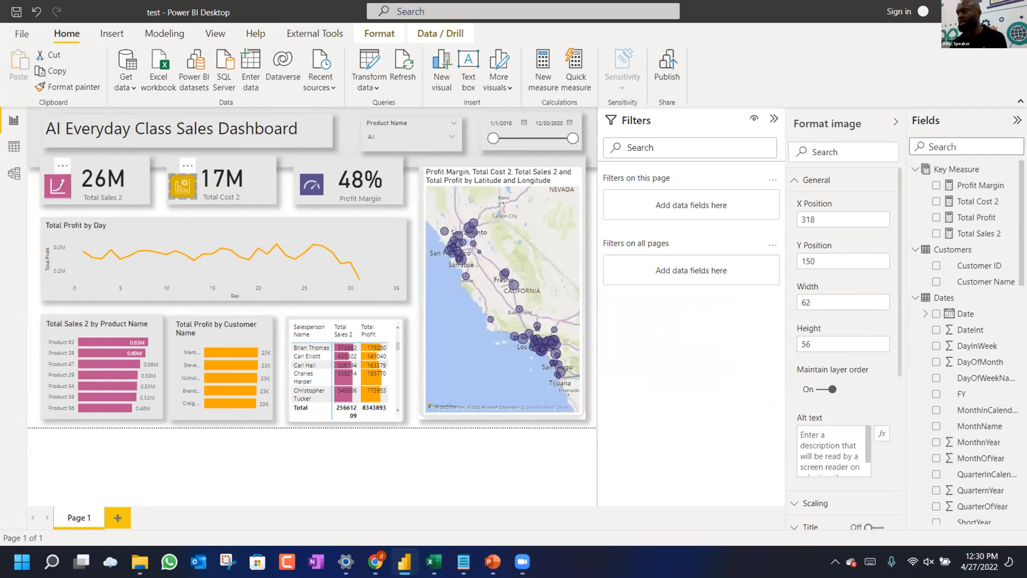
Size the Profit Margin gauge icon to width 62 and height 56.
click(312, 185)
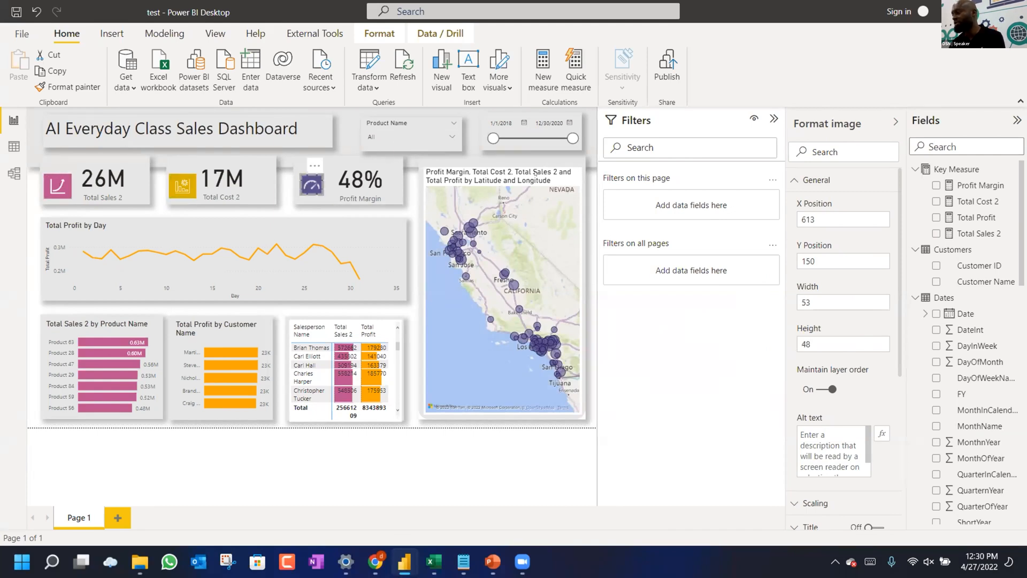
double_click(808, 302)
text(62)
key(Tab)
text(5)
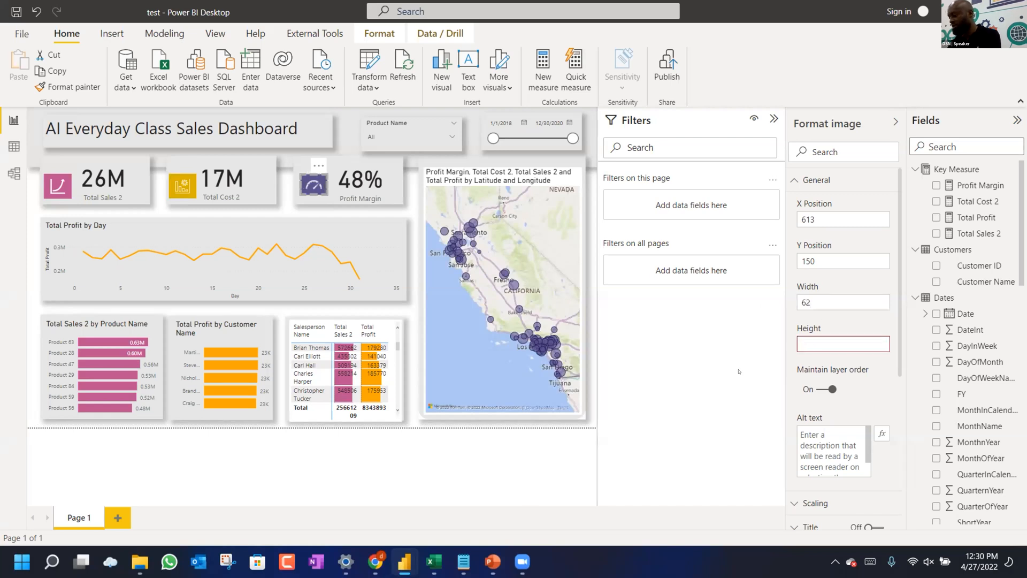
text(6)
key(Return)
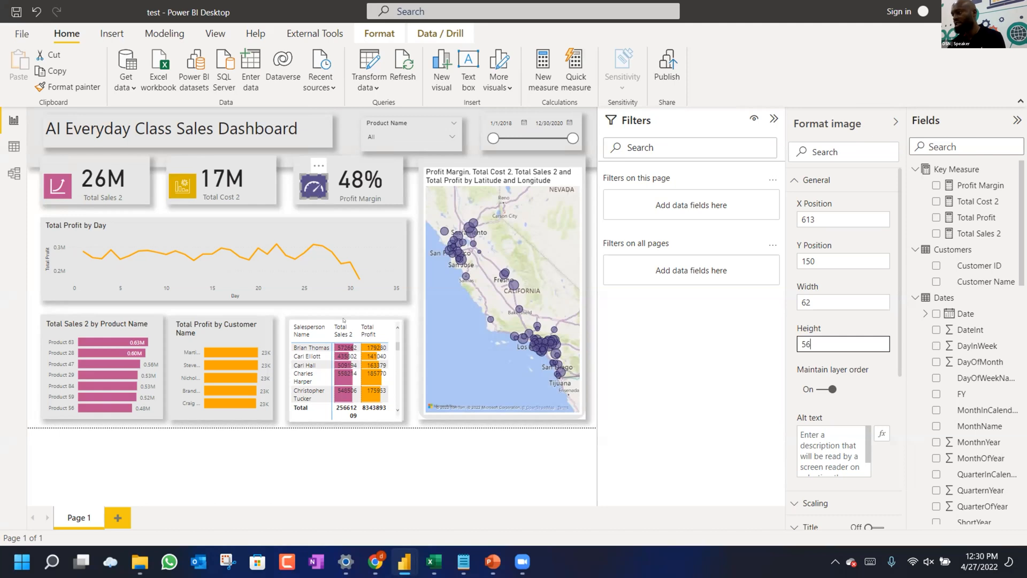
click(235, 191)
Nudge the Total Cost 2 card right, make Total Profit by Day an area chart, and save before publishing.
drag(240, 191, 244, 191)
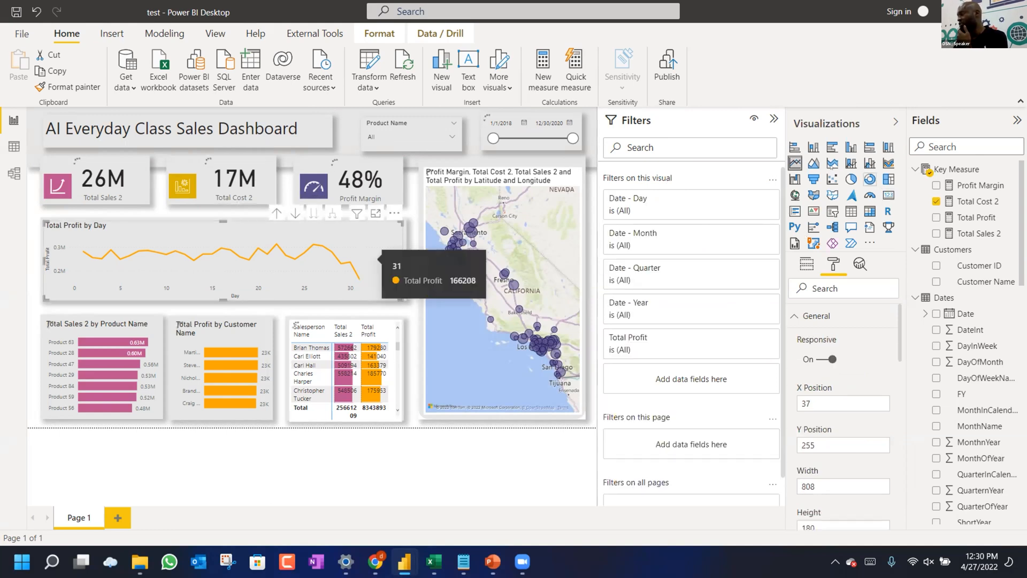
click(812, 164)
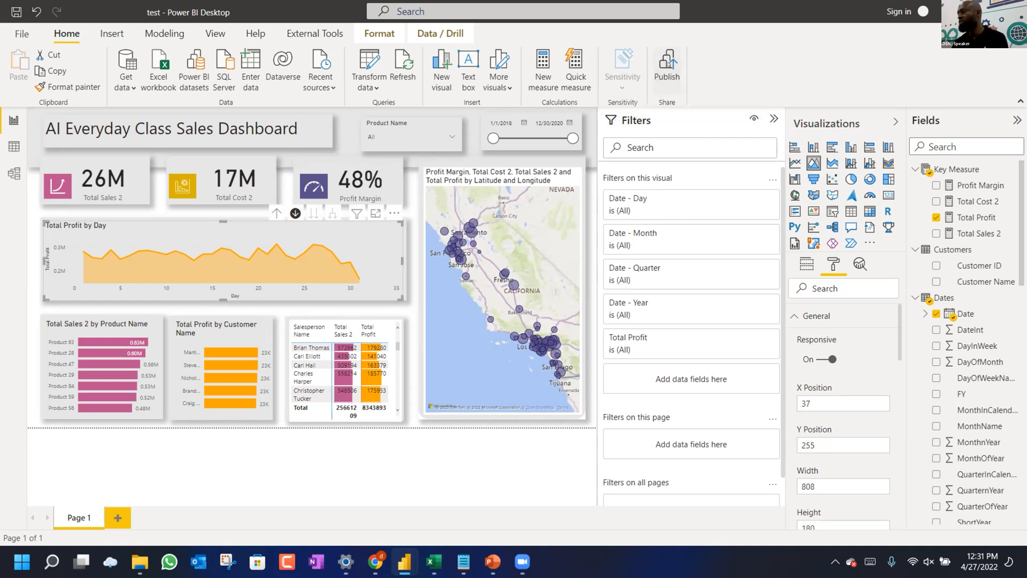
click(667, 67)
click(576, 298)
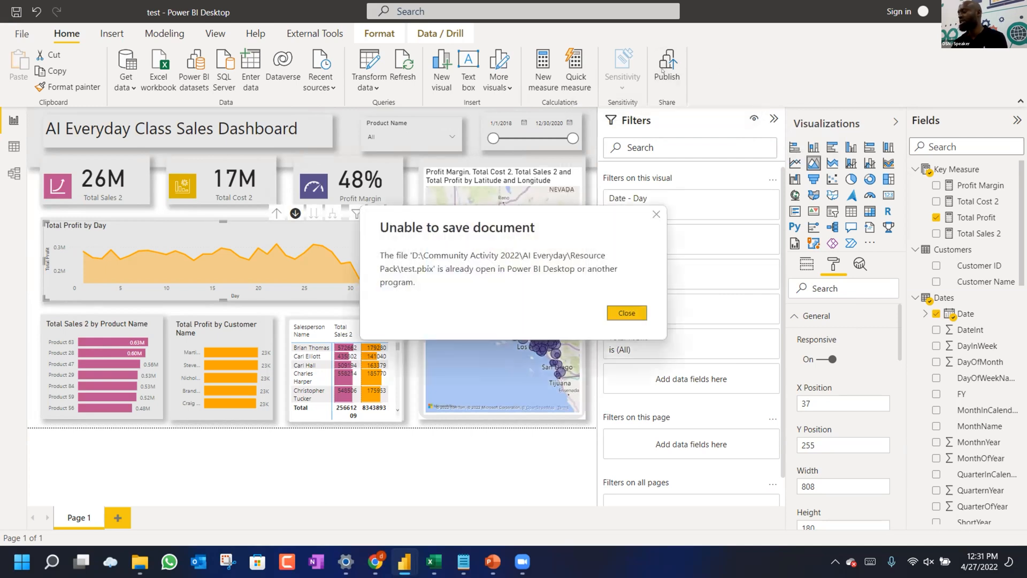
Dismiss the save error and save the report as 'AI Class' in the AI Everyday folder.
click(625, 313)
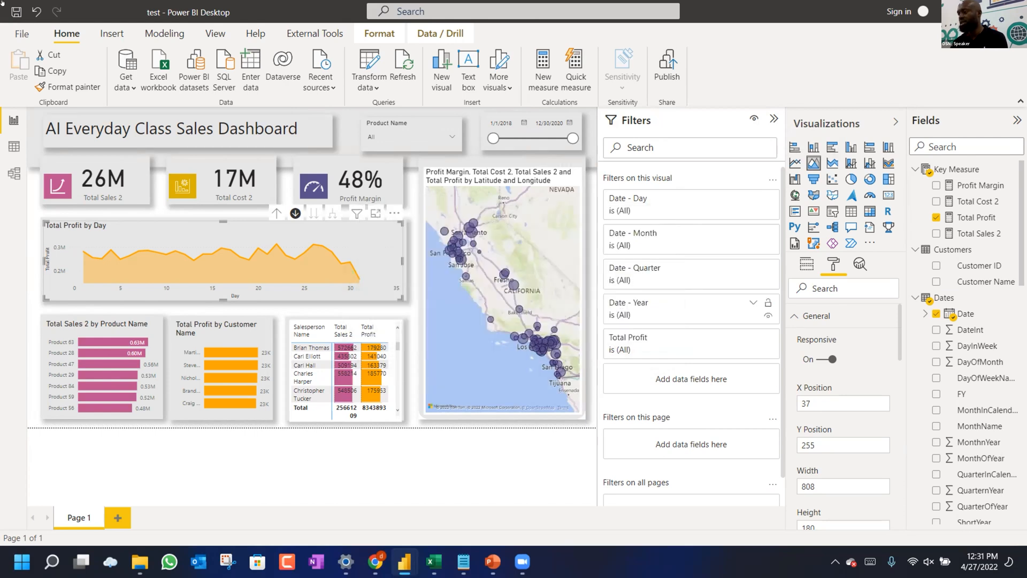
click(21, 35)
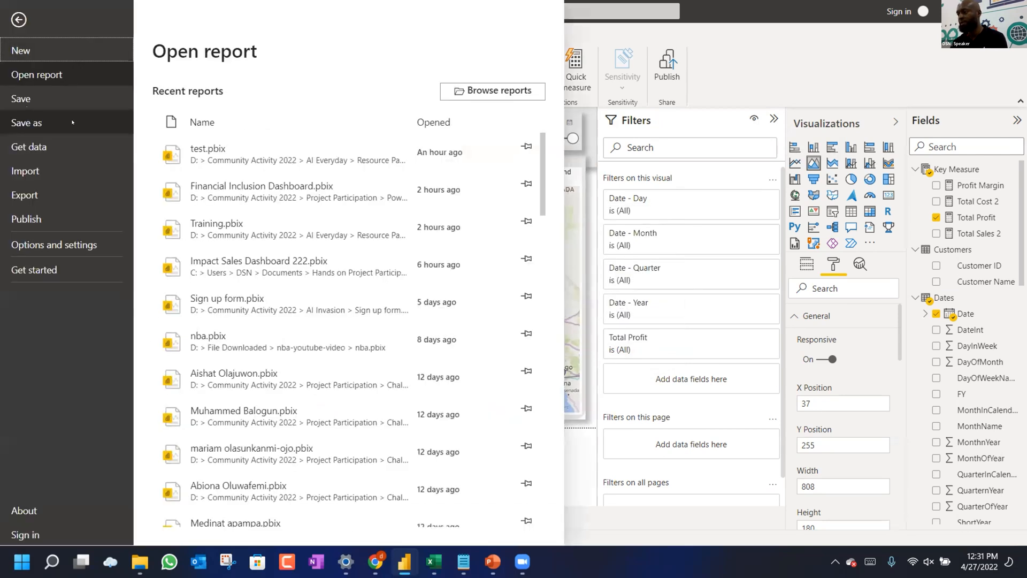
click(72, 123)
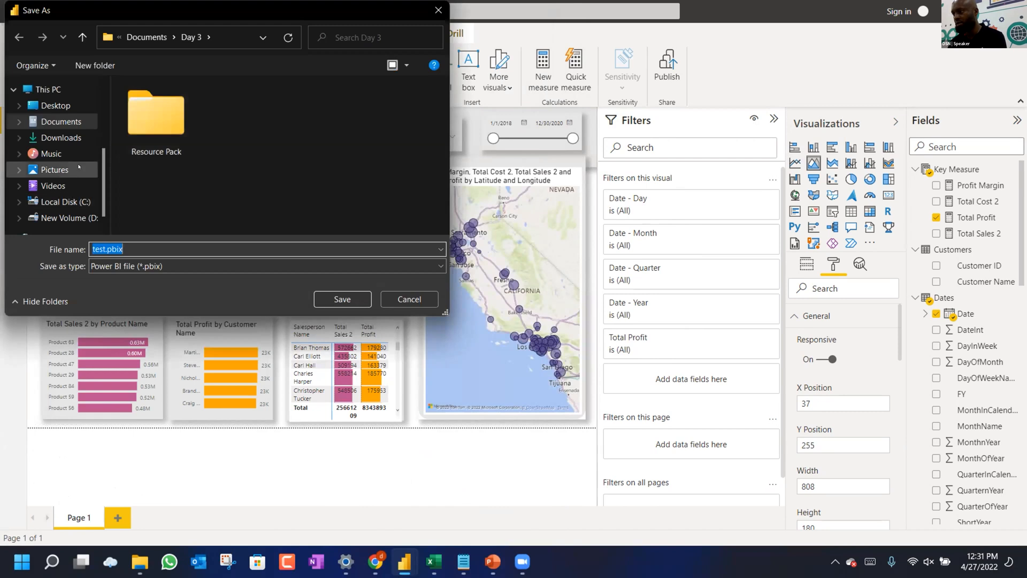
scroll(79, 167, up, 1)
scroll(78, 167, up, 5)
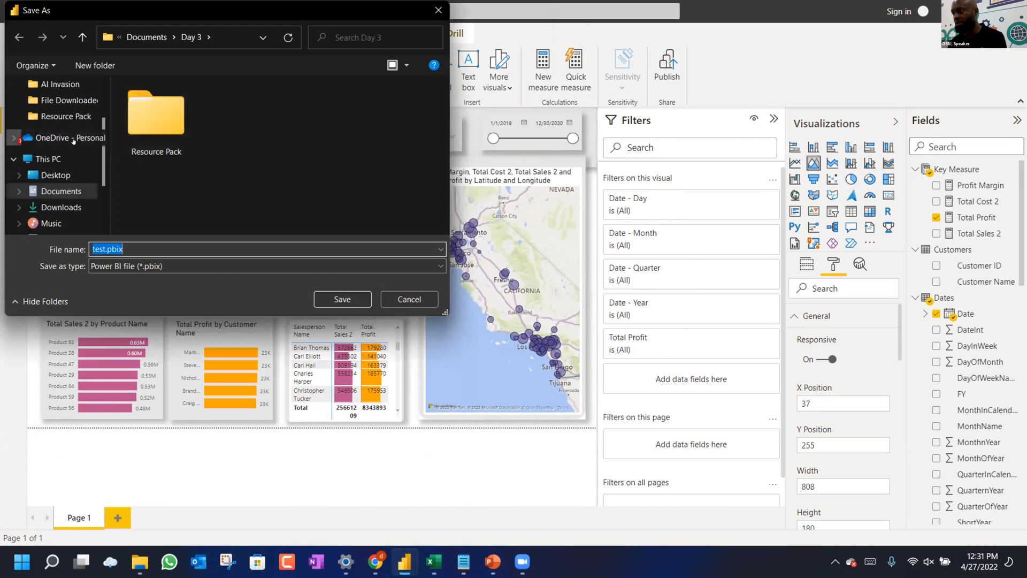
click(71, 138)
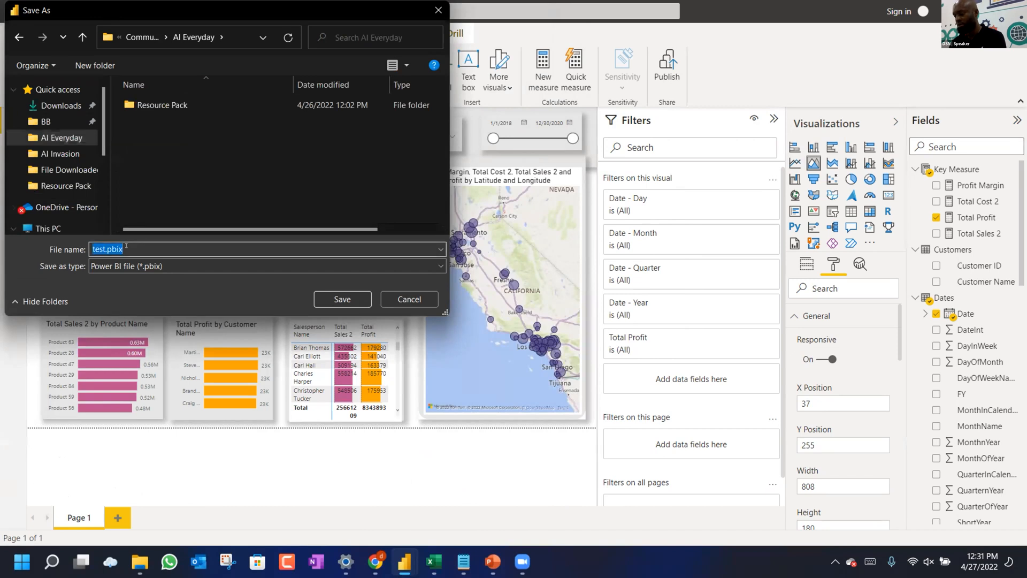
text(AI Class)
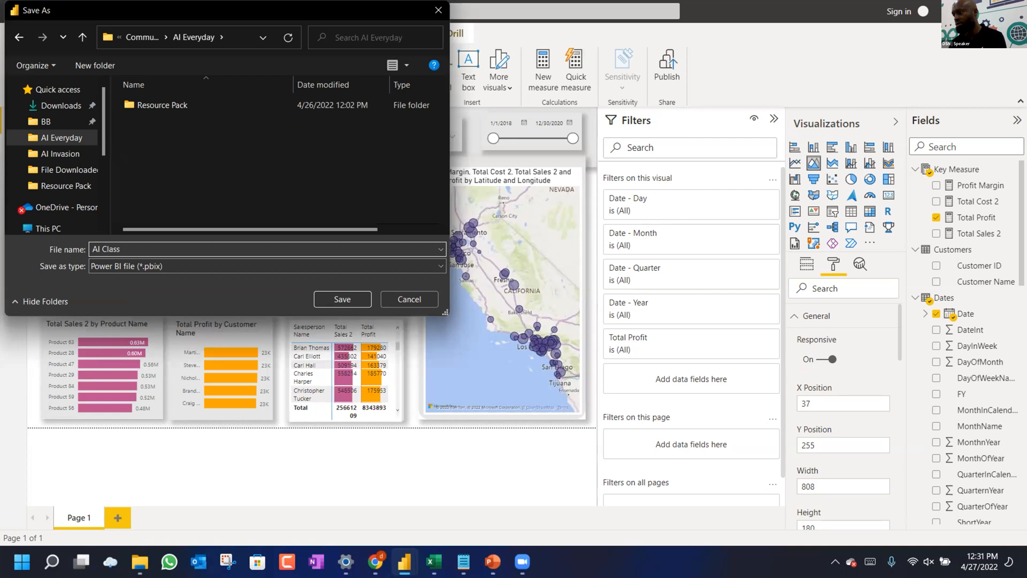
key(Return)
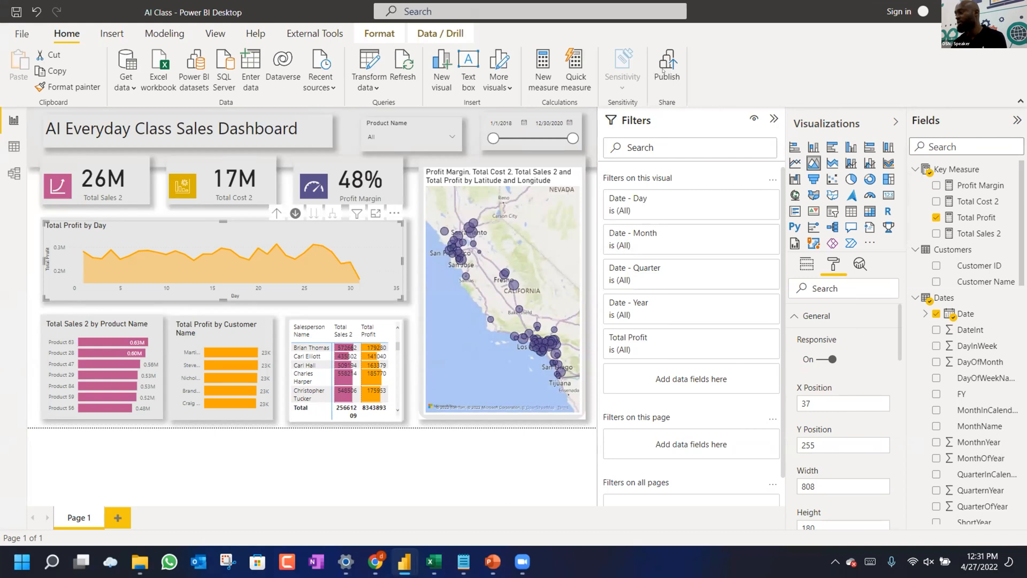
Start publishing and sign in with the work account's e-mail, completing authentication in the browser.
click(665, 69)
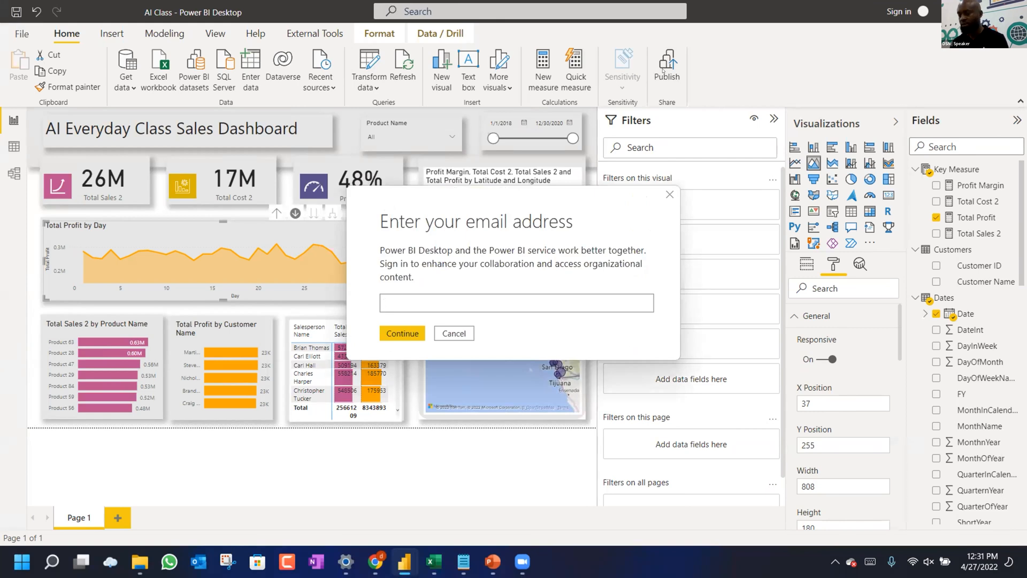
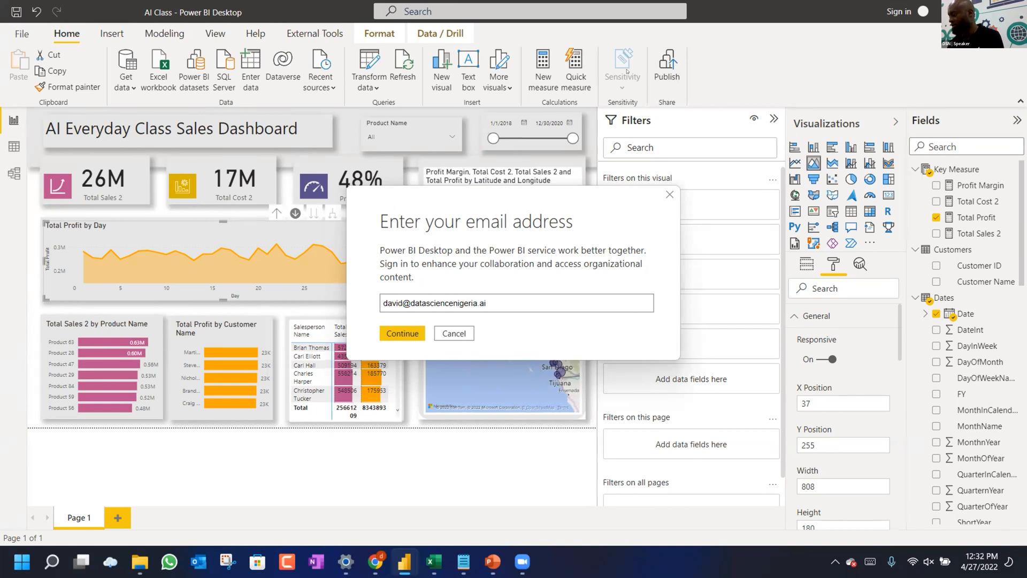
key(Return)
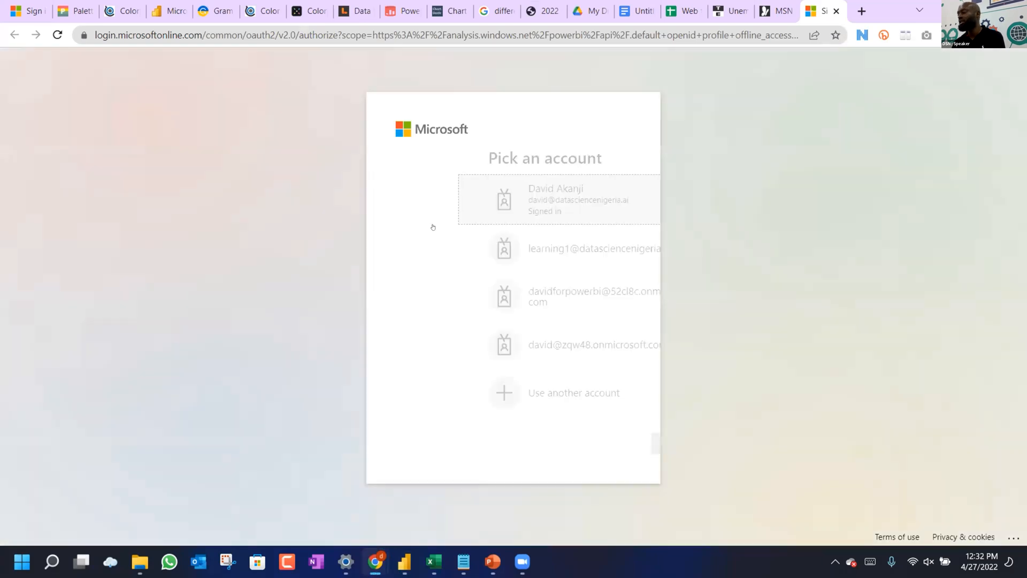
click(478, 197)
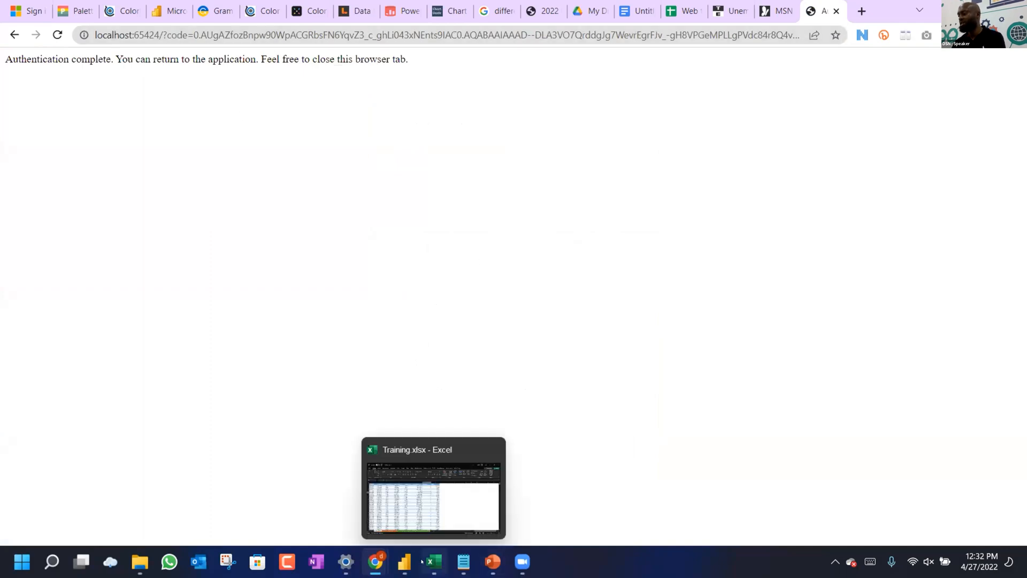
mouse_move(413, 563)
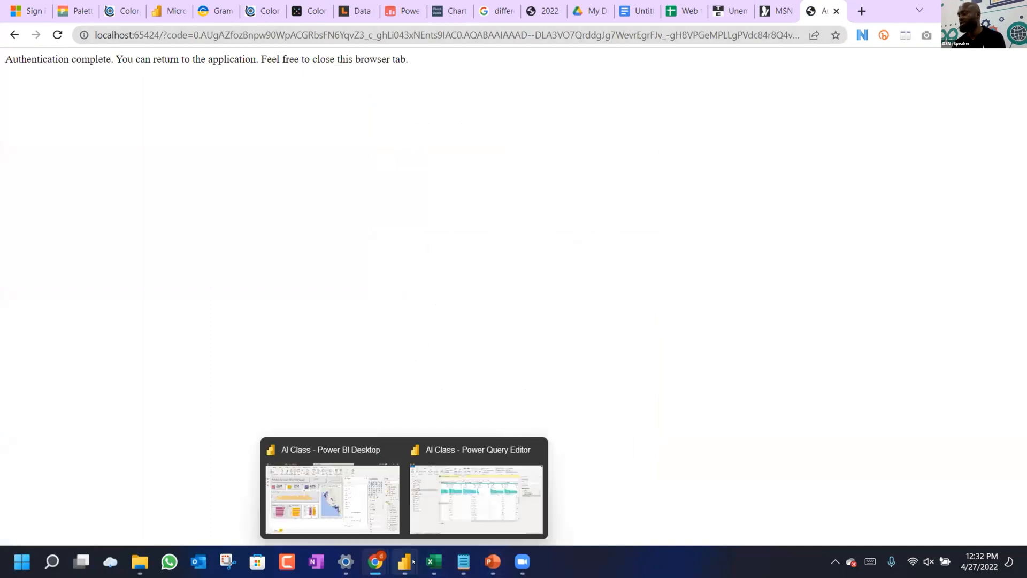
click(321, 511)
Publish AI Class to the AI+ Community Leads workspace and open it in the Power BI service.
scroll(395, 296, down, 2)
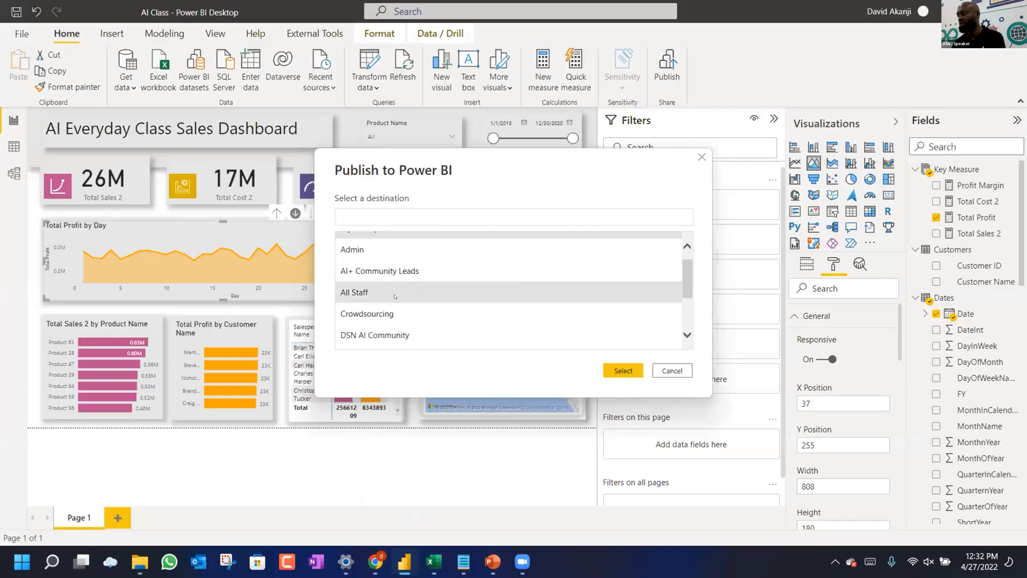
scroll(395, 296, up, 1)
scroll(374, 283, up, 1)
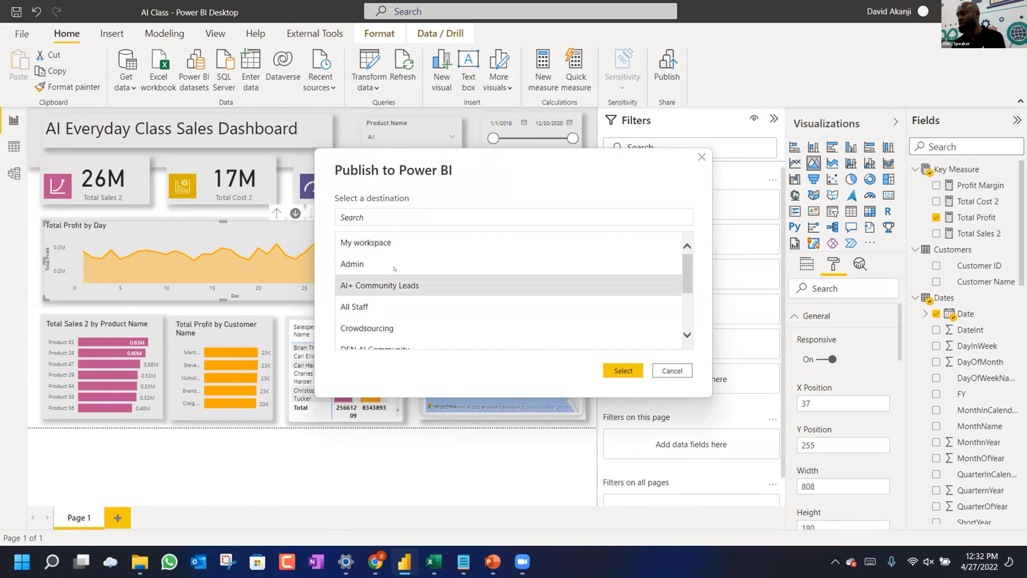
scroll(455, 305, down, 4)
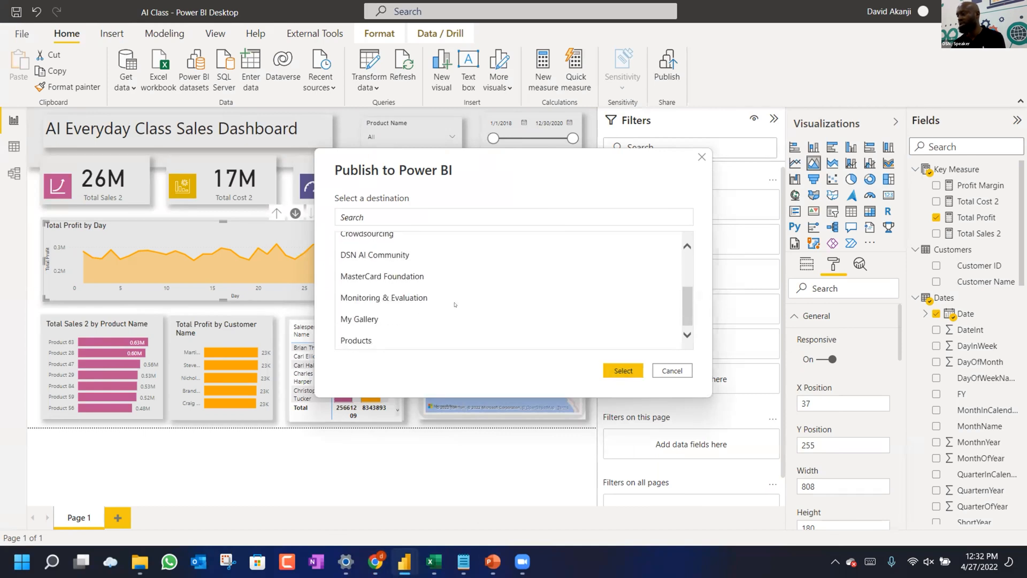
scroll(455, 304, up, 3)
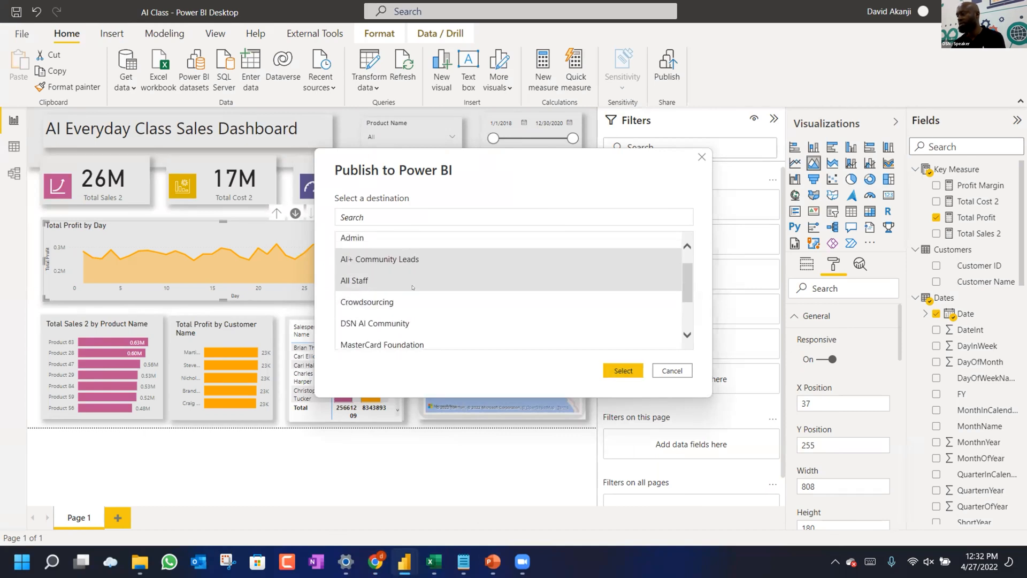
click(622, 371)
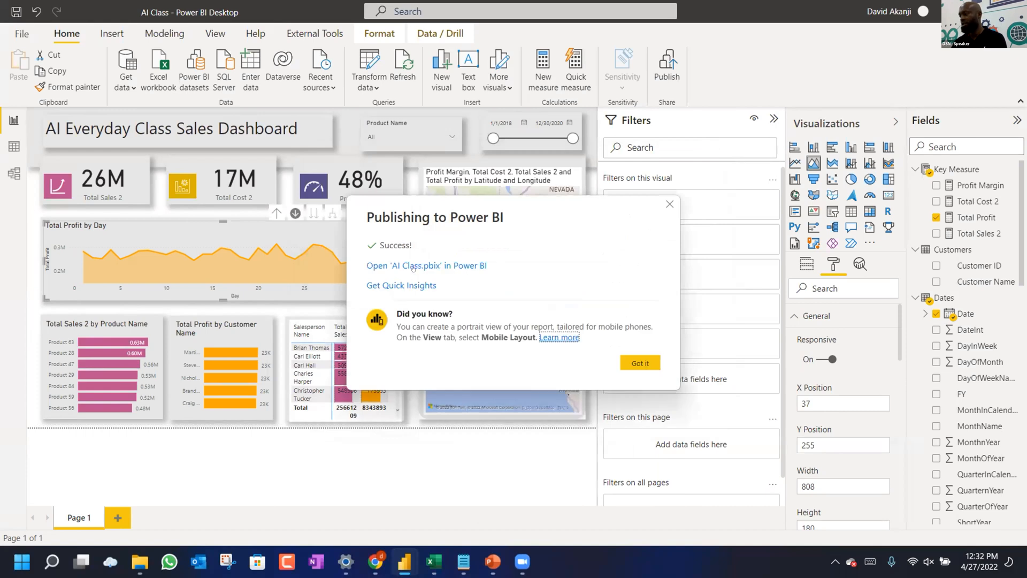
click(412, 265)
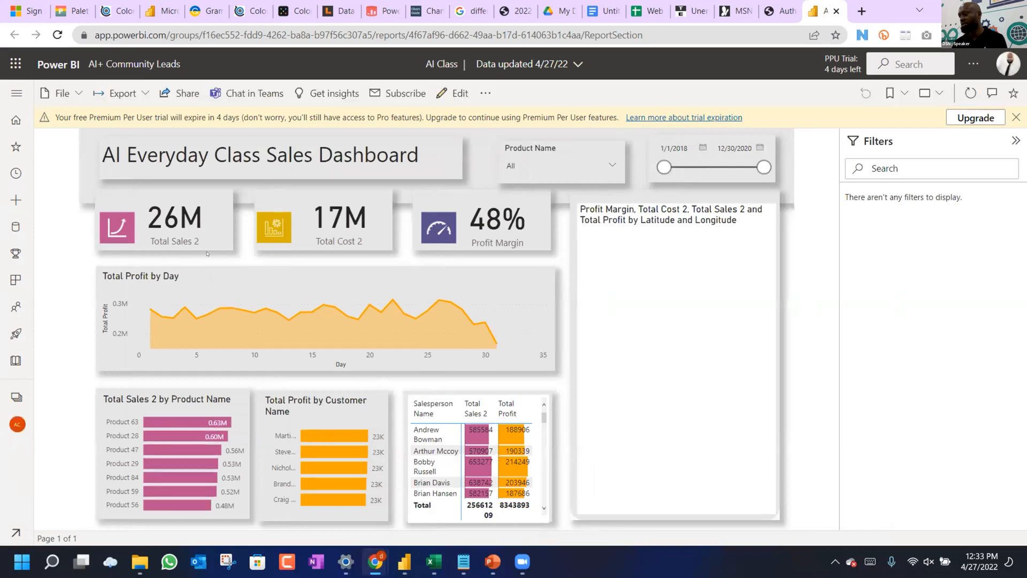
Dismiss the trial notice, create and copy a Publish-to-web public link, then open a new browser tab.
click(1015, 117)
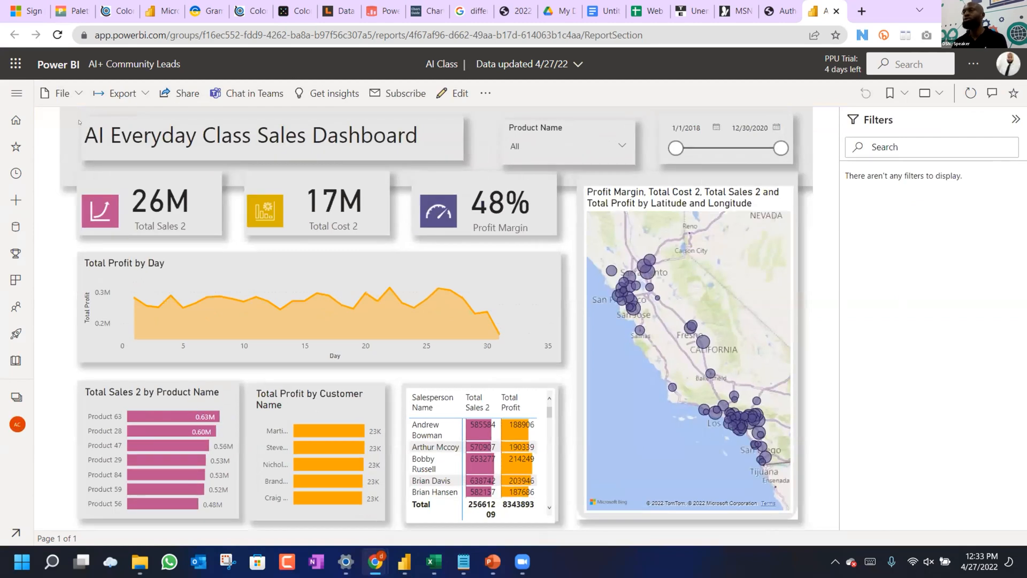
click(62, 94)
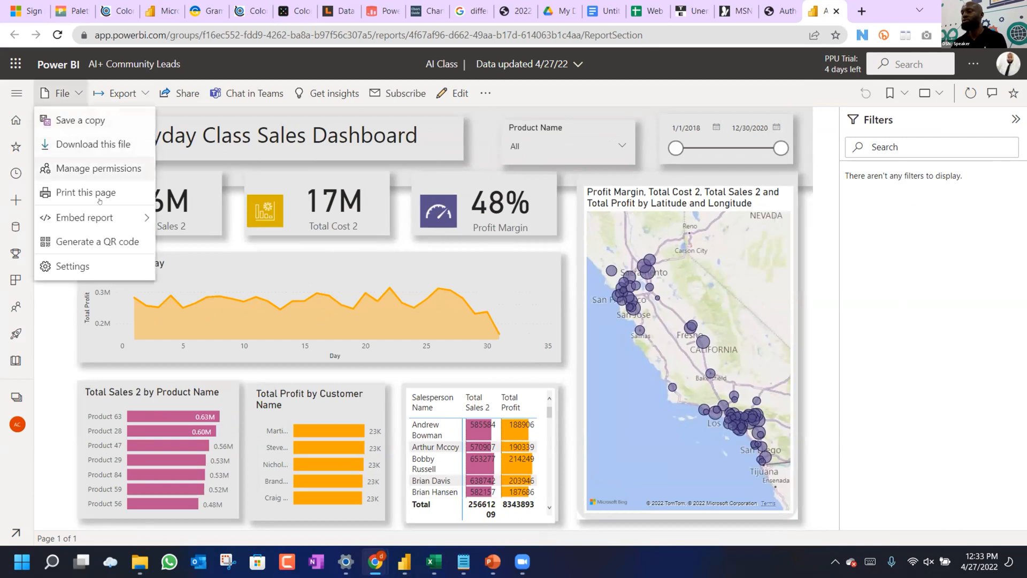
mouse_move(116, 219)
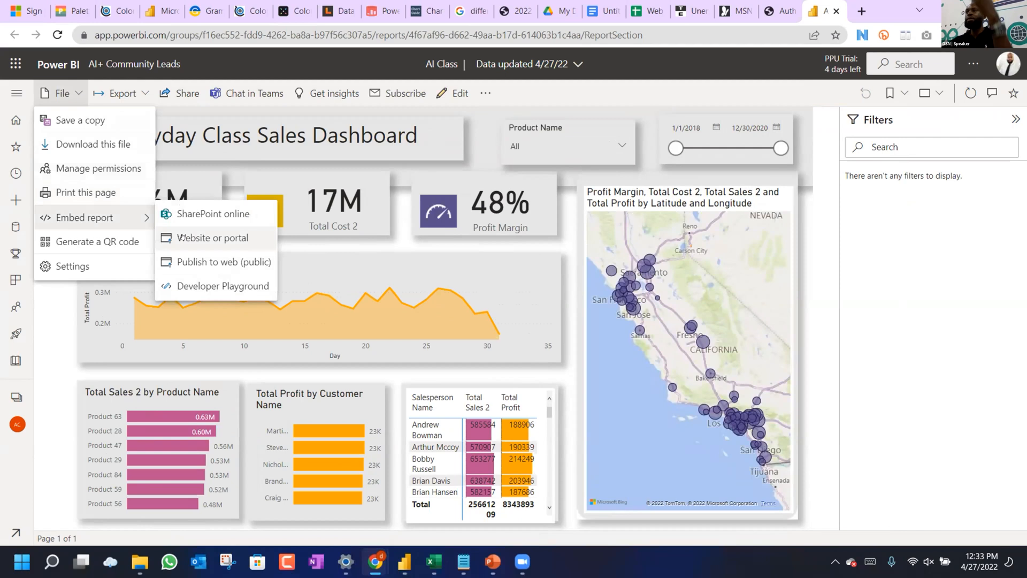
click(193, 261)
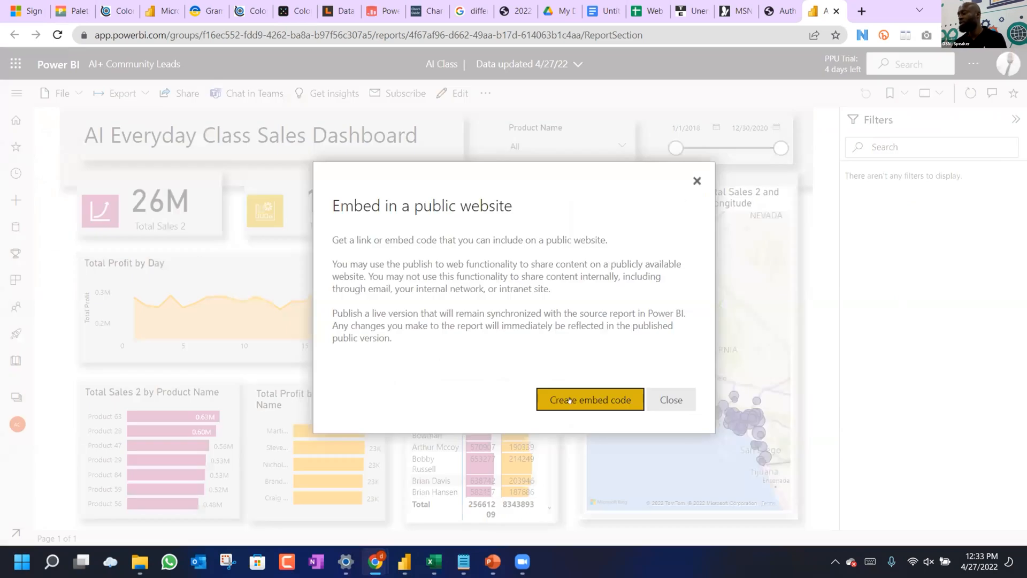
click(570, 400)
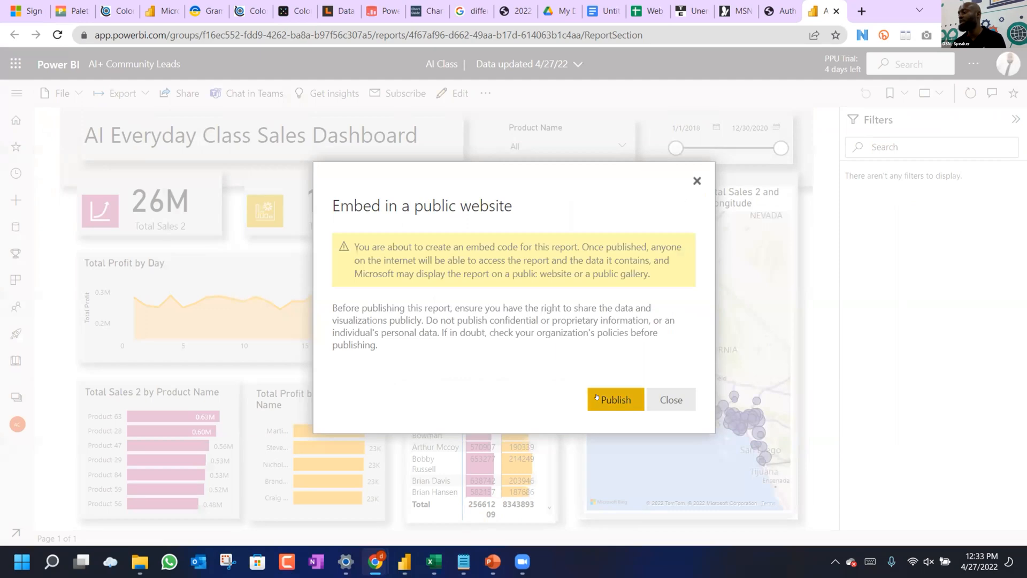
click(596, 396)
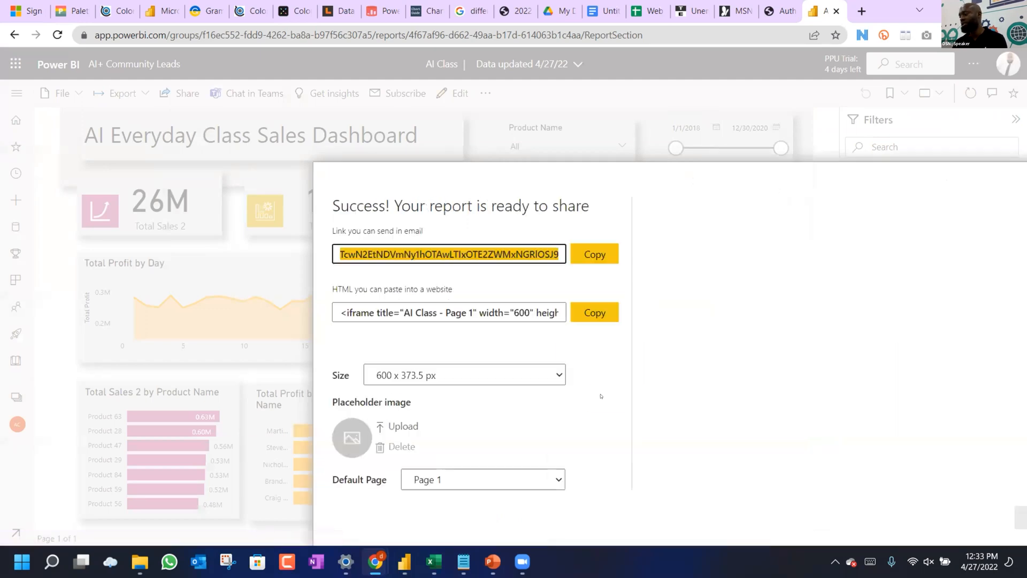
click(588, 254)
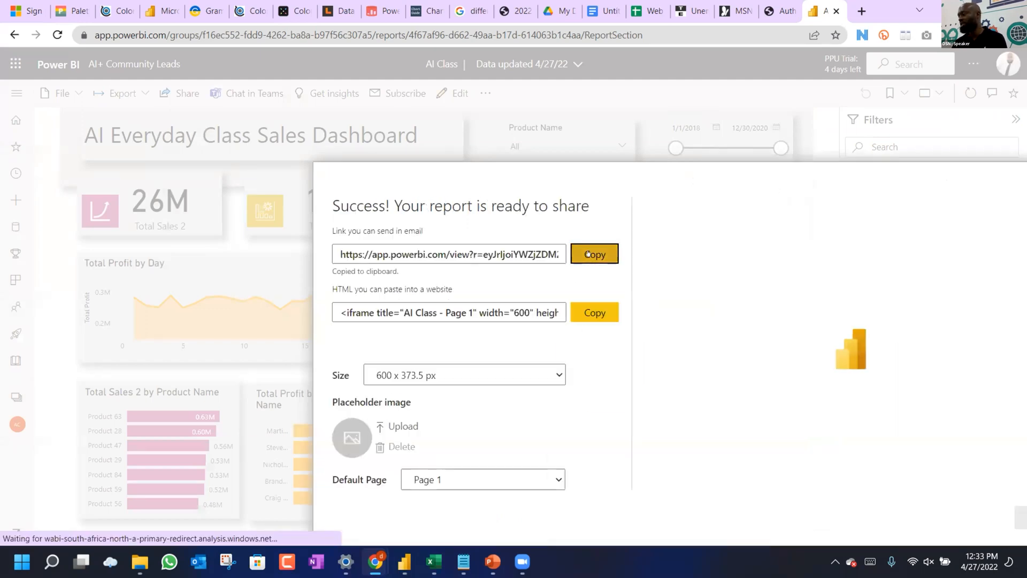
click(861, 15)
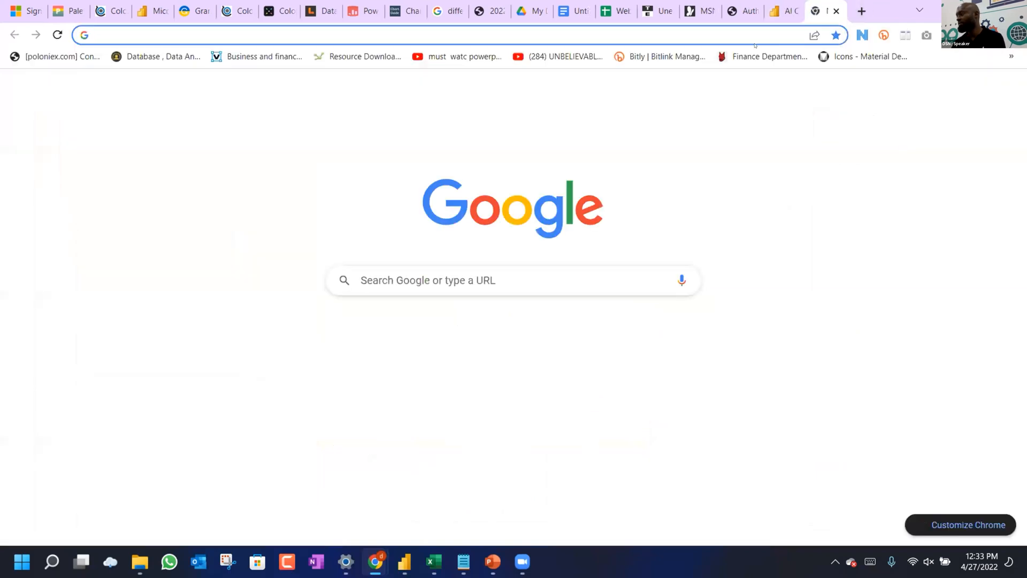
Load the copied public report link and move the date slicer start to 8/1/2018.
key(ctrl+v)
key(Return)
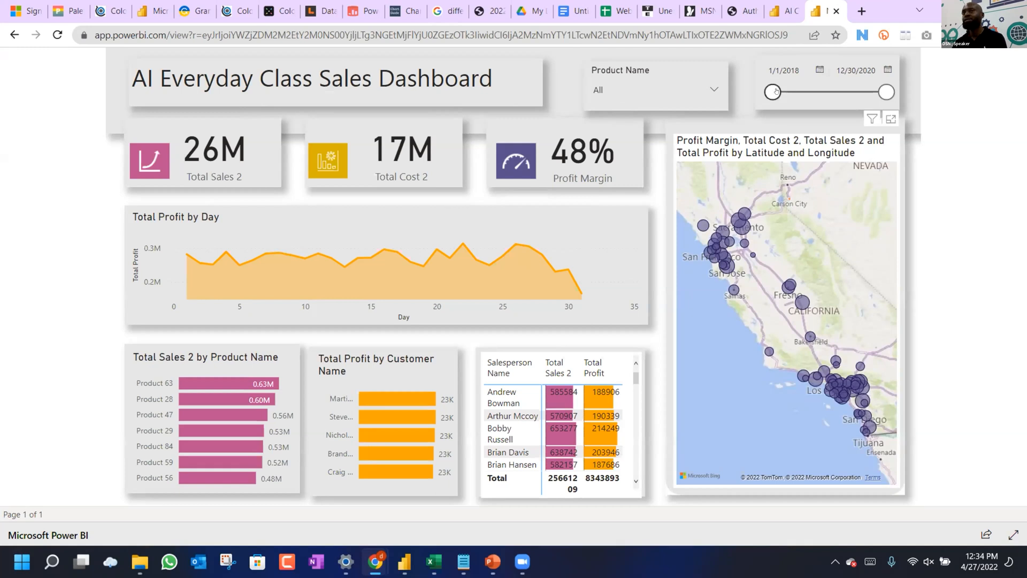
drag(777, 92, 803, 91)
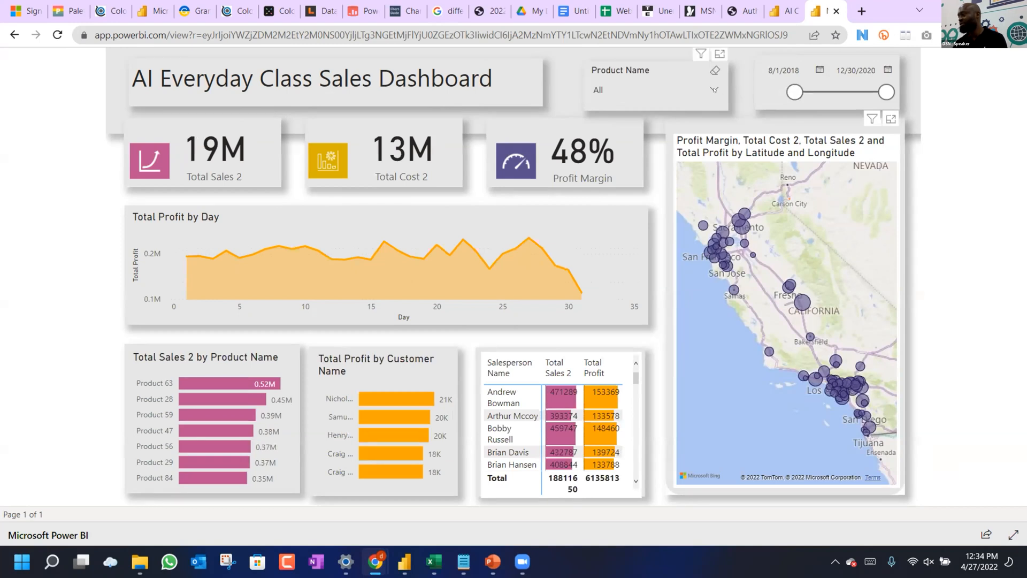
Browse the Product Name slicer list without filtering, then switch back to Power BI Desktop.
click(714, 89)
scroll(642, 150, down, 8)
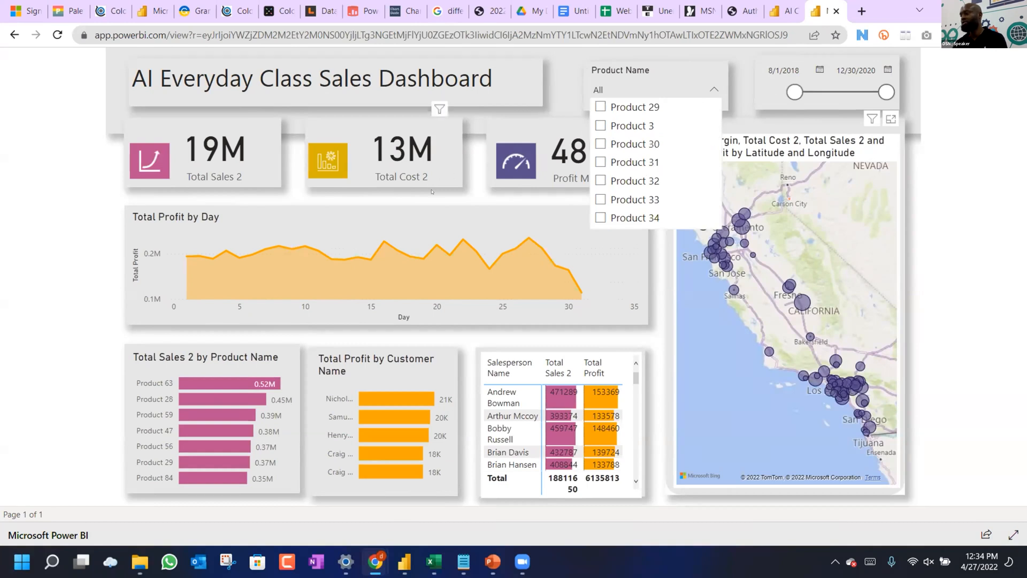
click(455, 199)
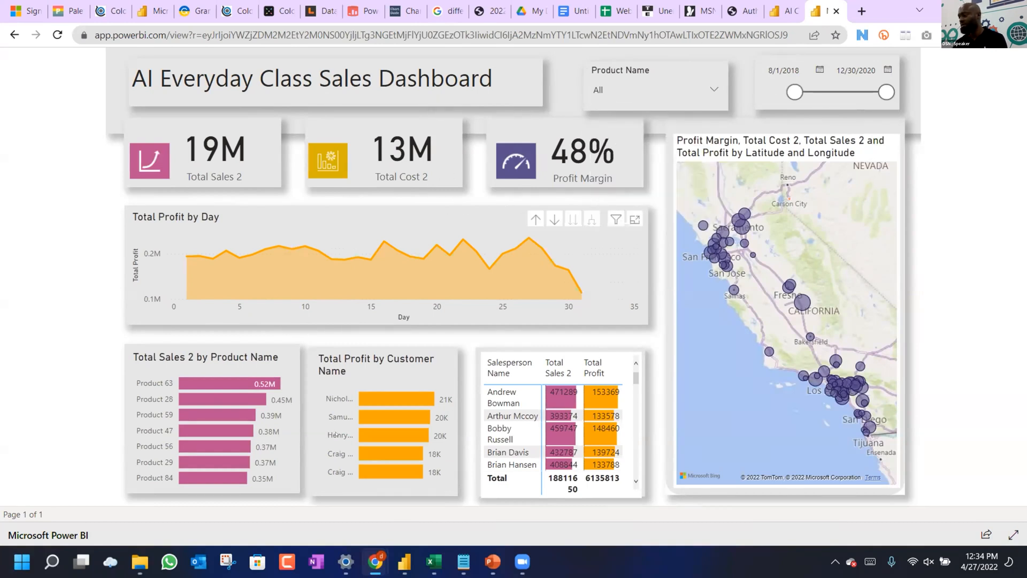
mouse_move(493, 561)
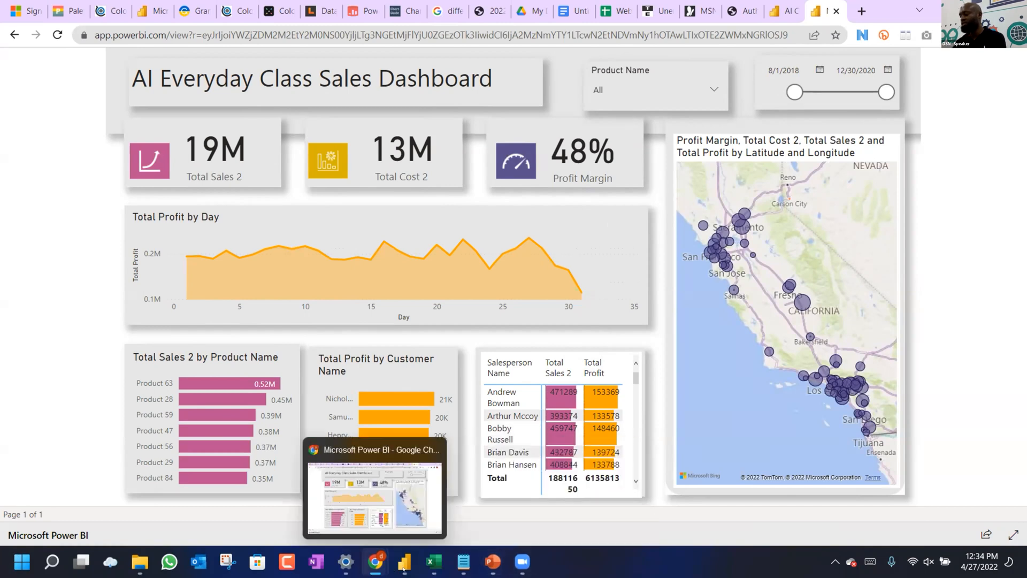
mouse_move(404, 569)
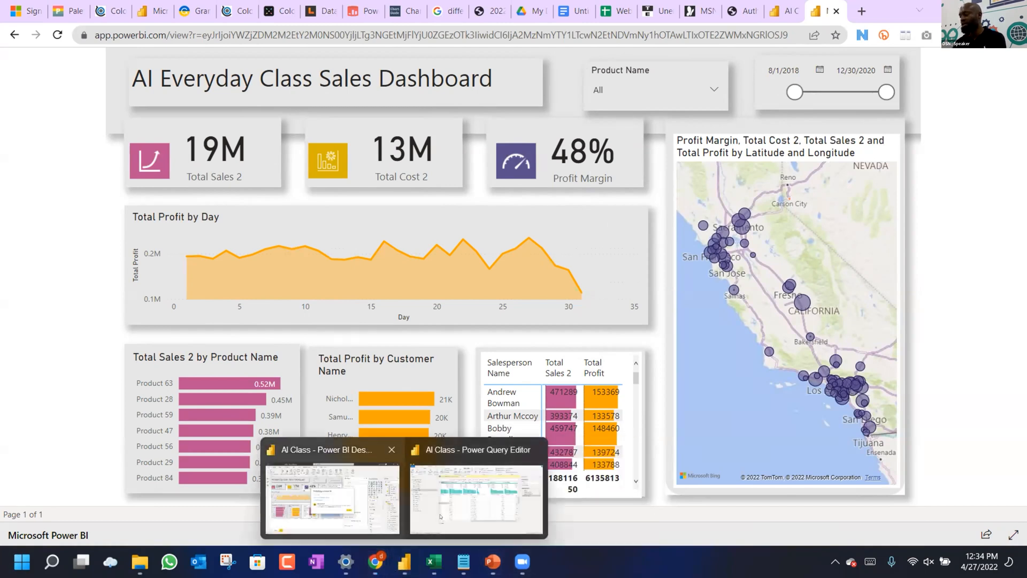
click(332, 499)
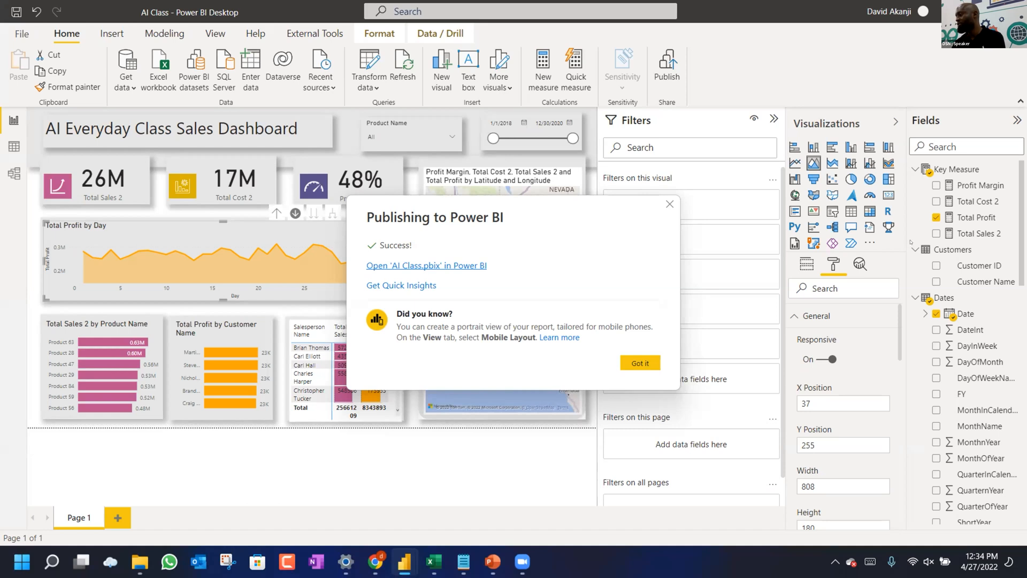
Close the publish success message, view the Total Sales 2 measure formula, and return to the browser dashboard.
click(640, 363)
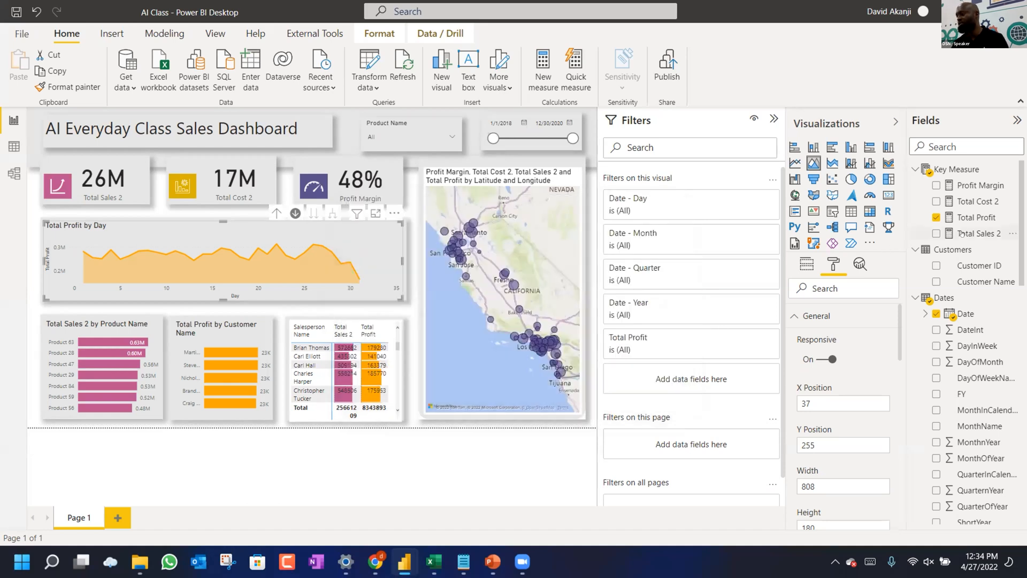
click(961, 234)
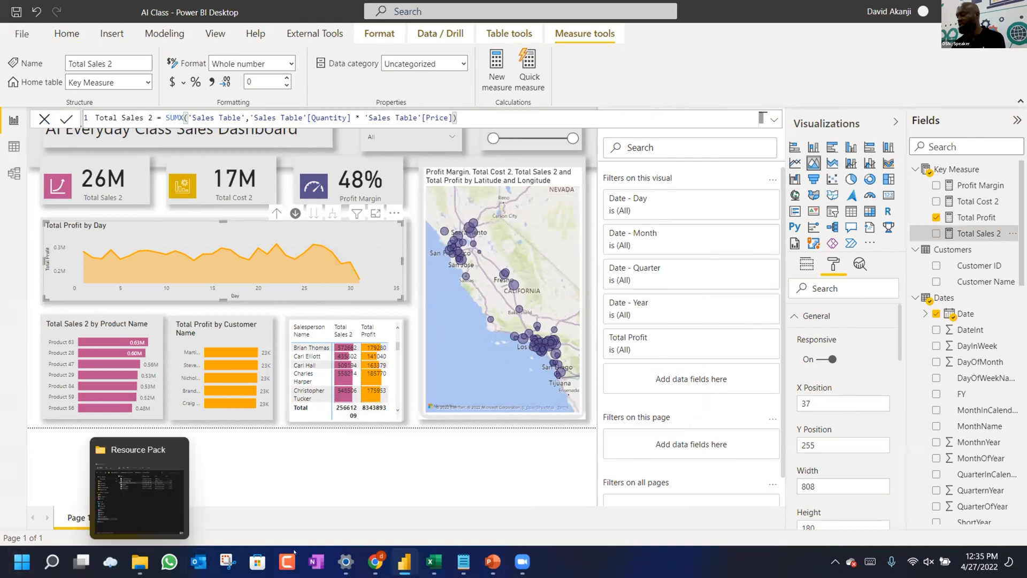
click(377, 562)
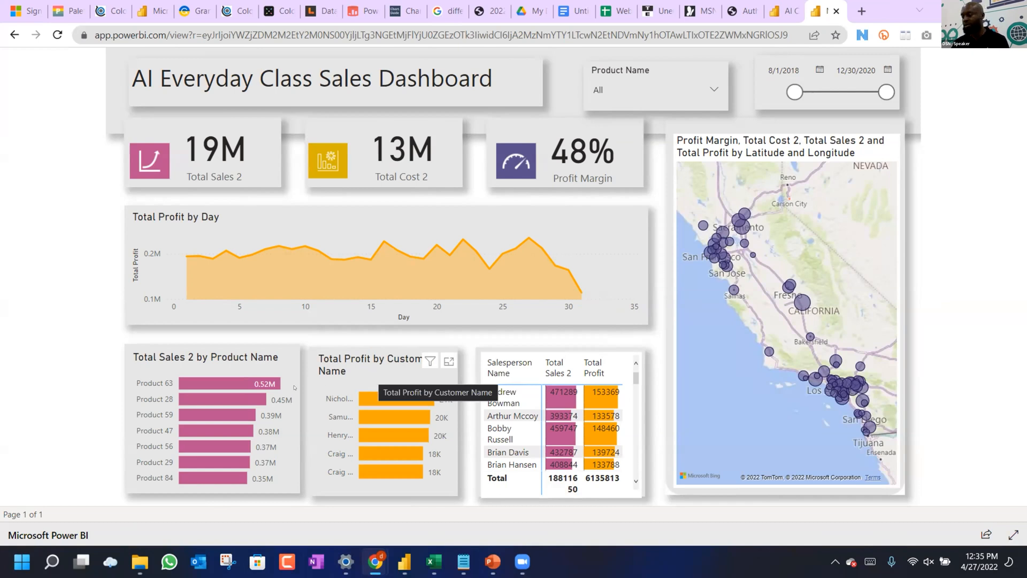
Locate the AI Everyday folder under Quick access and open AI Class.pbix from it.
mouse_move(404, 560)
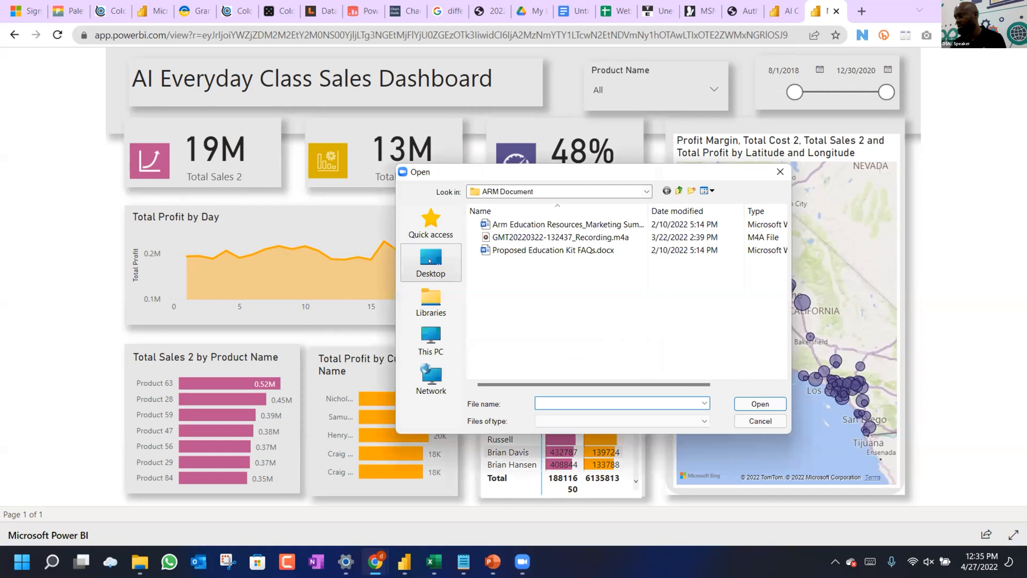
click(430, 297)
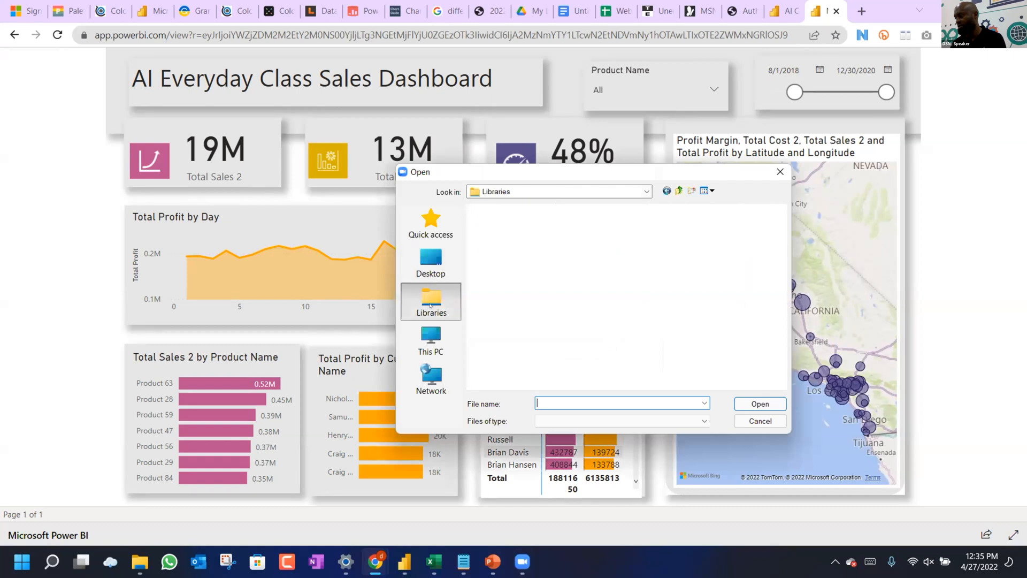
click(432, 348)
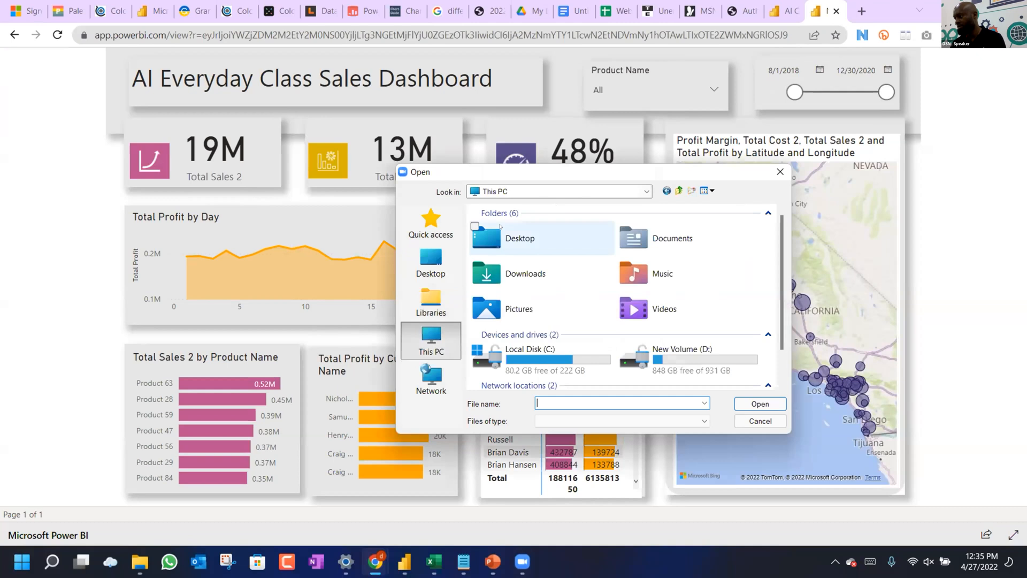
scroll(601, 294, down, 1)
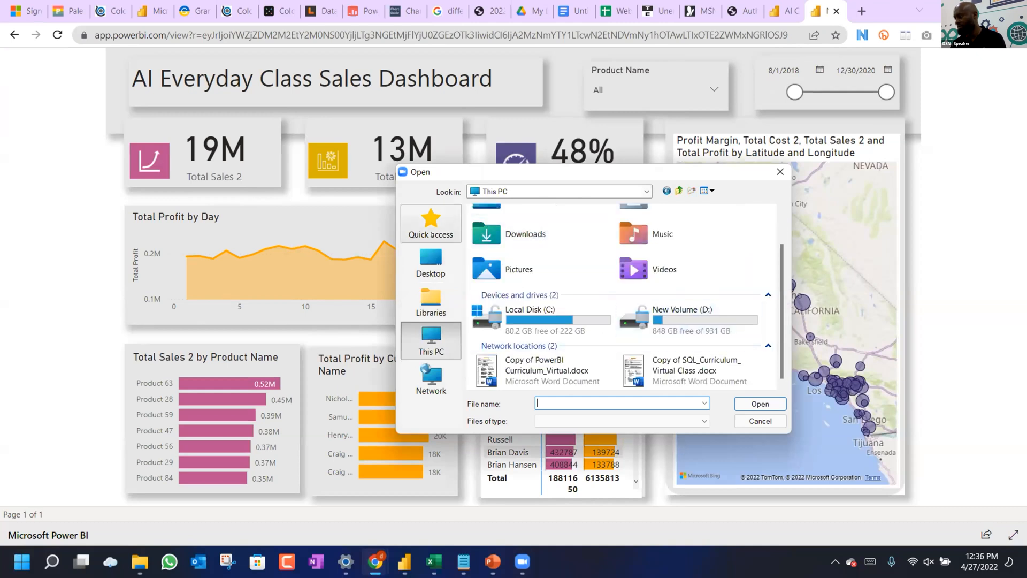
click(431, 222)
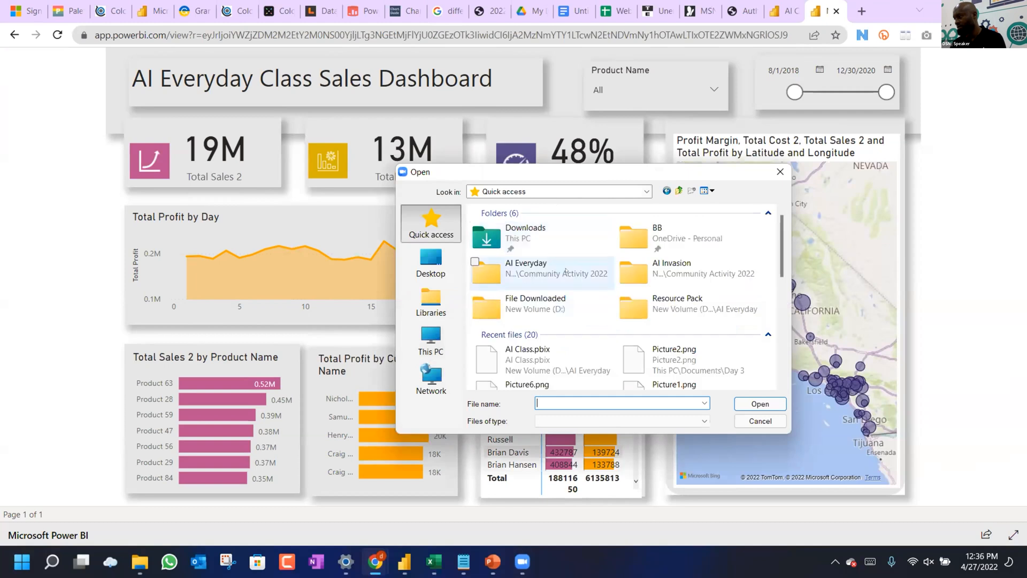
double_click(552, 271)
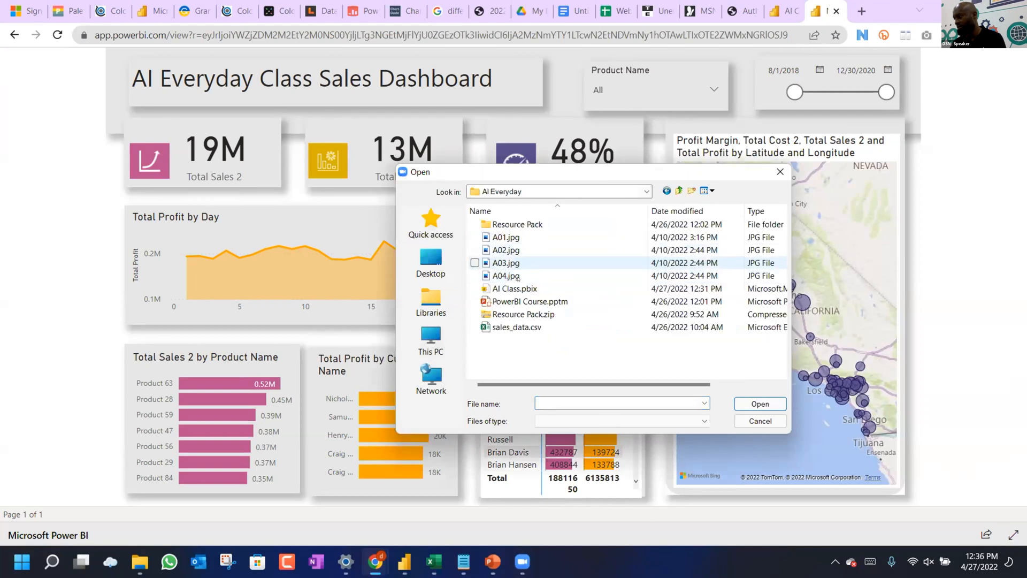
click(518, 289)
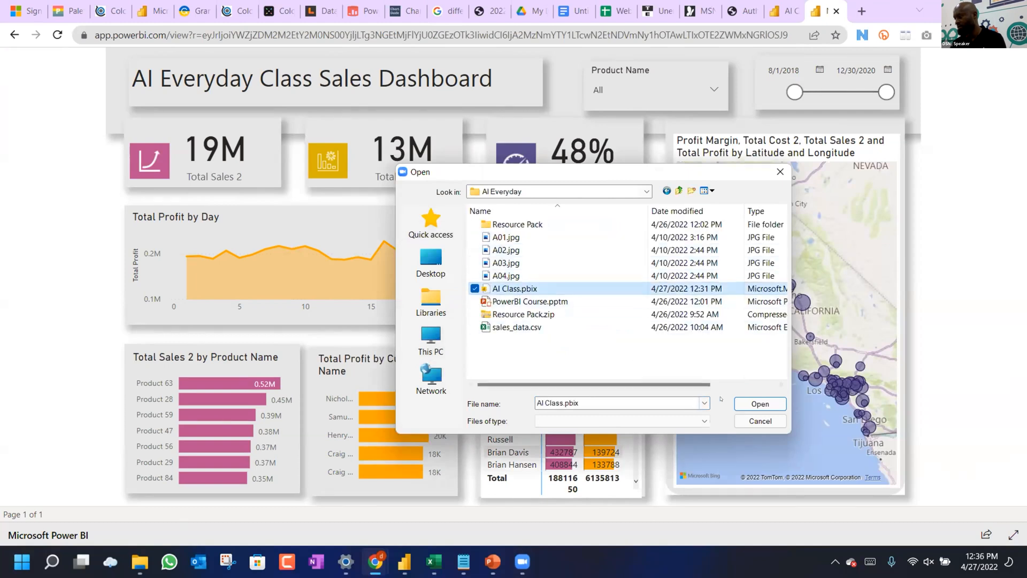
click(759, 404)
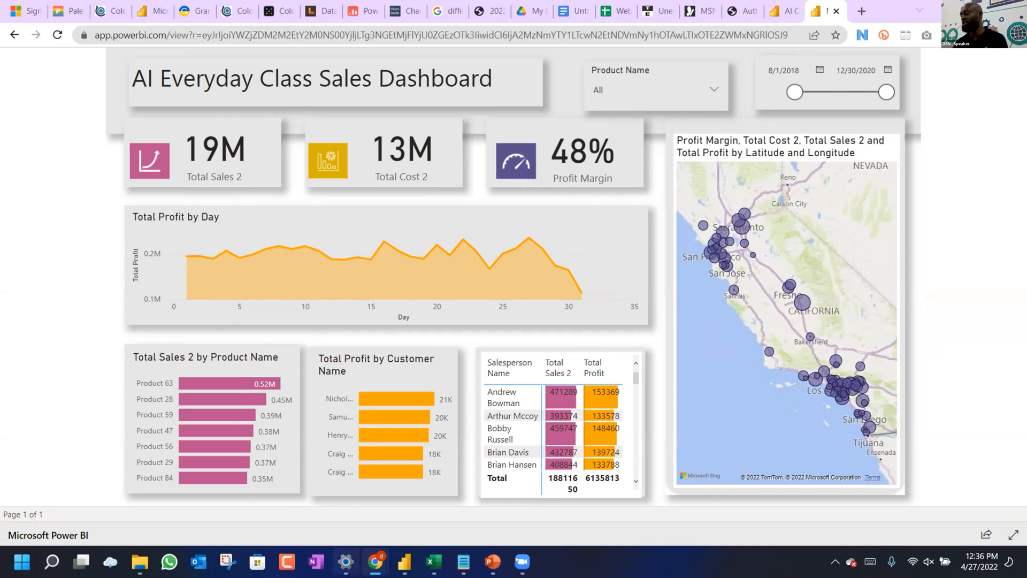
mouse_move(518, 568)
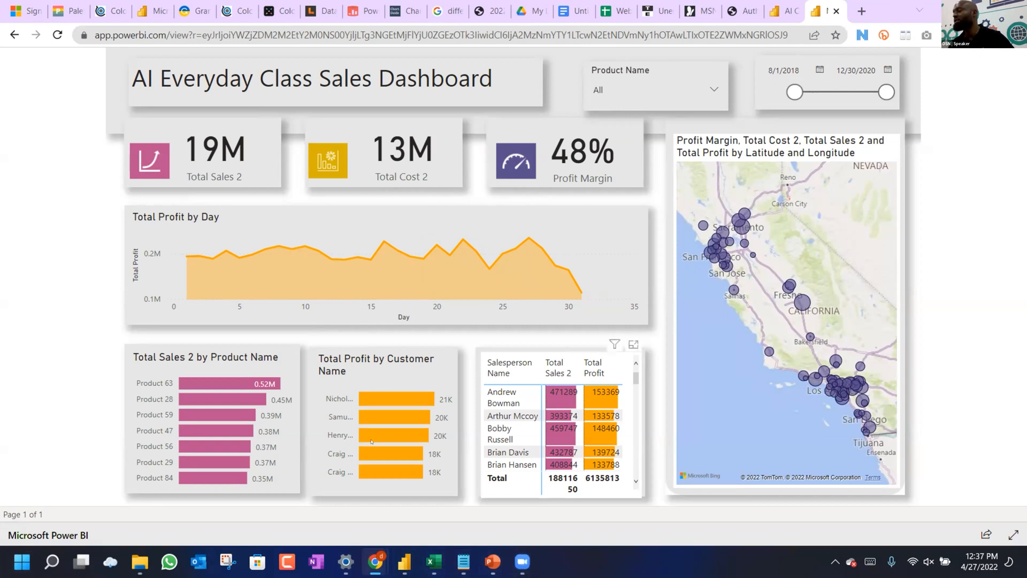
mouse_move(275, 383)
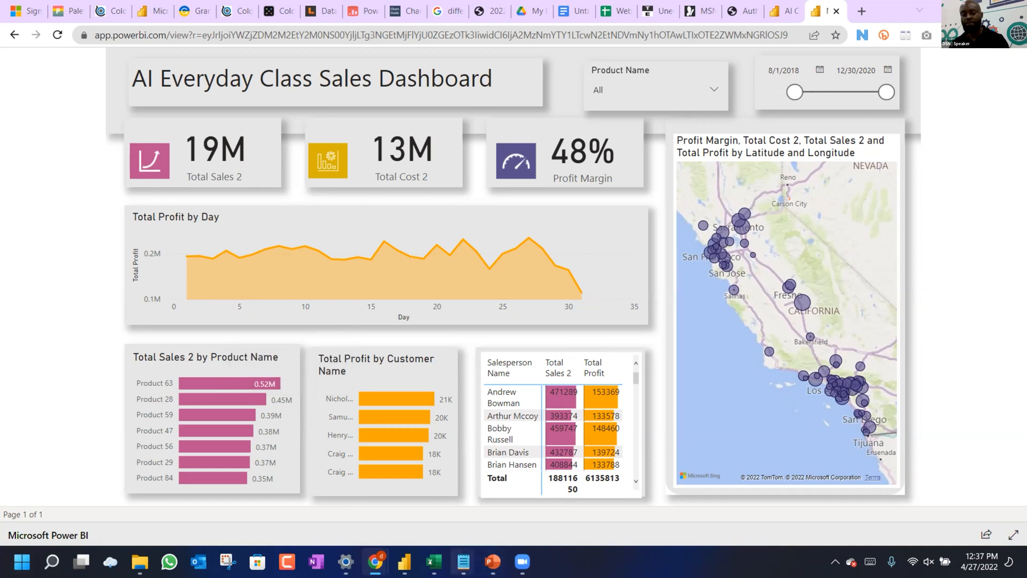
mouse_move(389, 561)
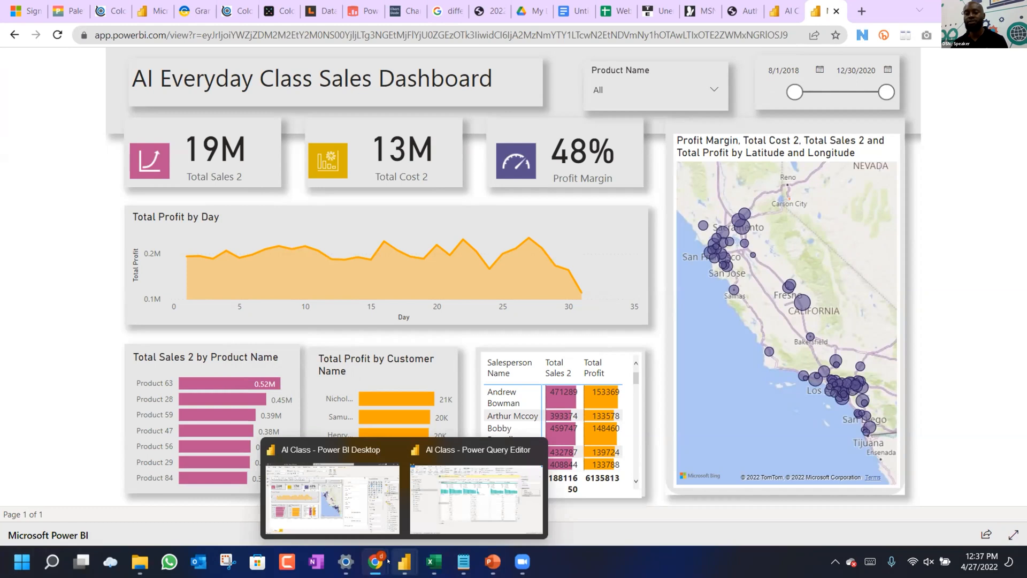
mouse_move(489, 560)
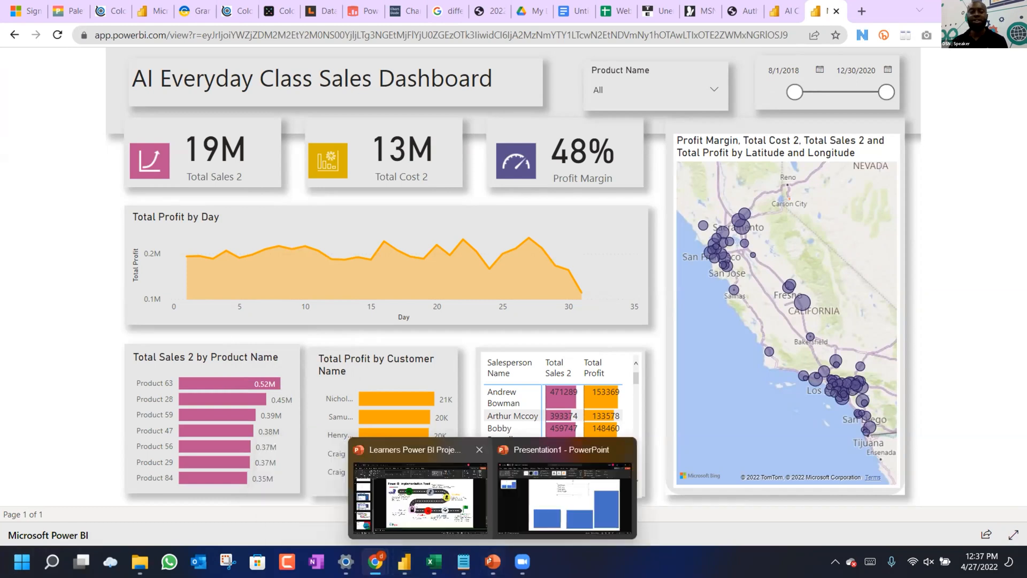